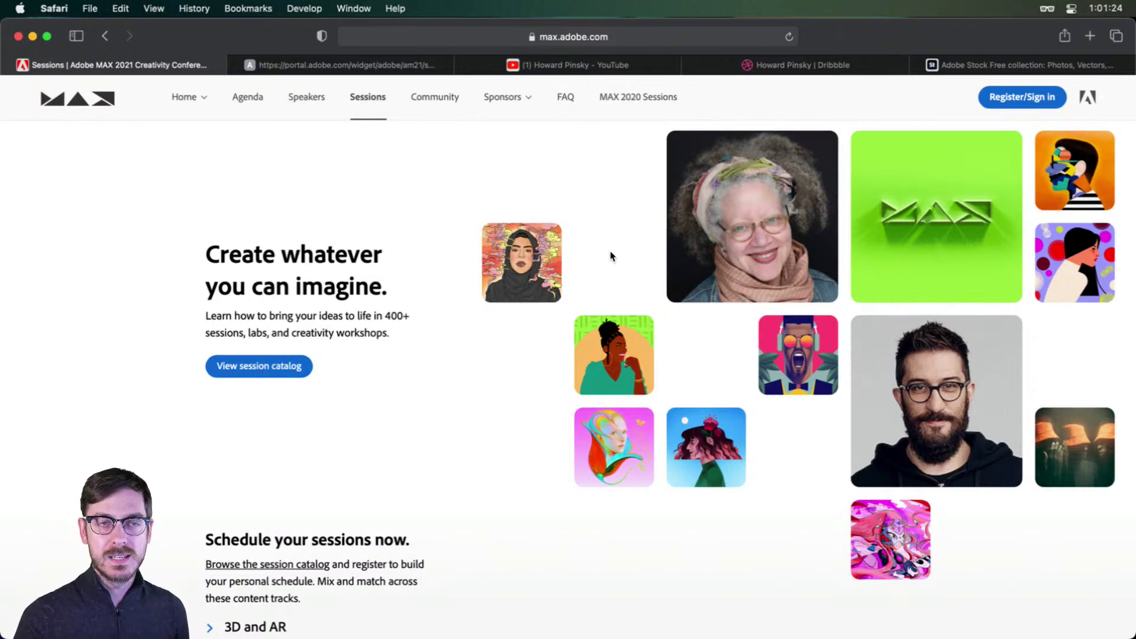
Step: View the S531 - See What's New in Adobe XD session results, then return to XD
scroll(590, 261, "down", 10)
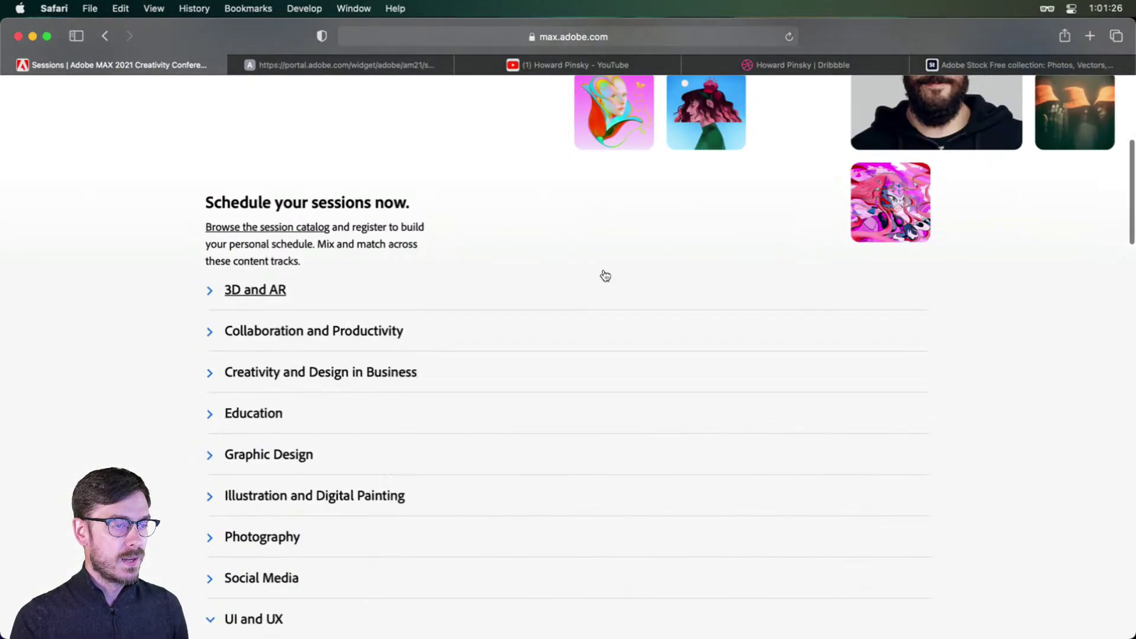
left_click(326, 66)
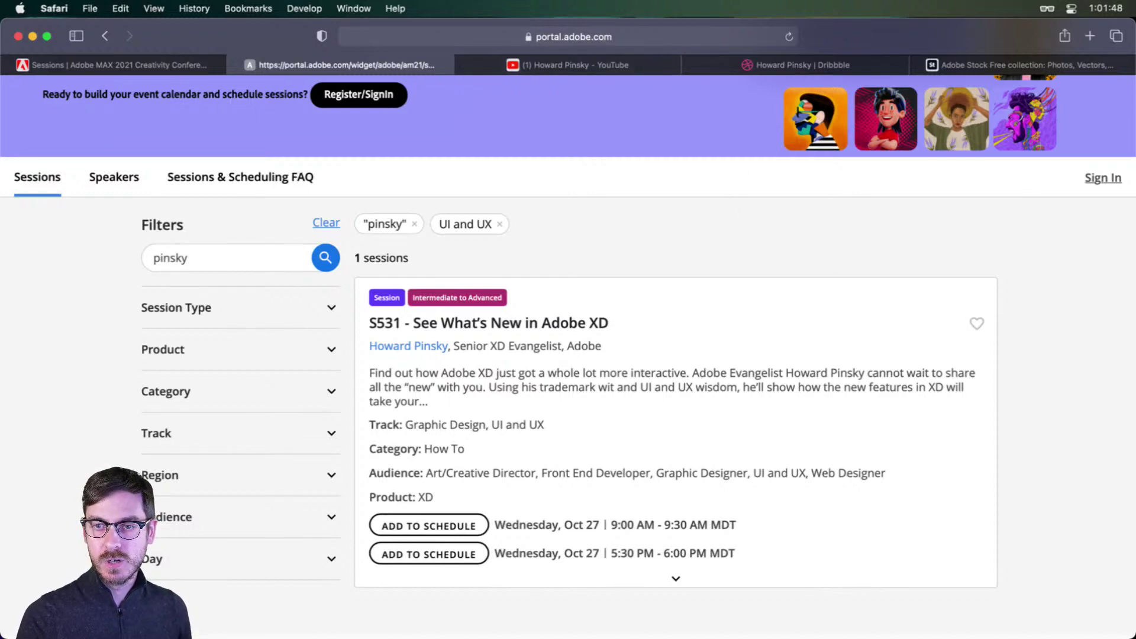
key("super+Tab")
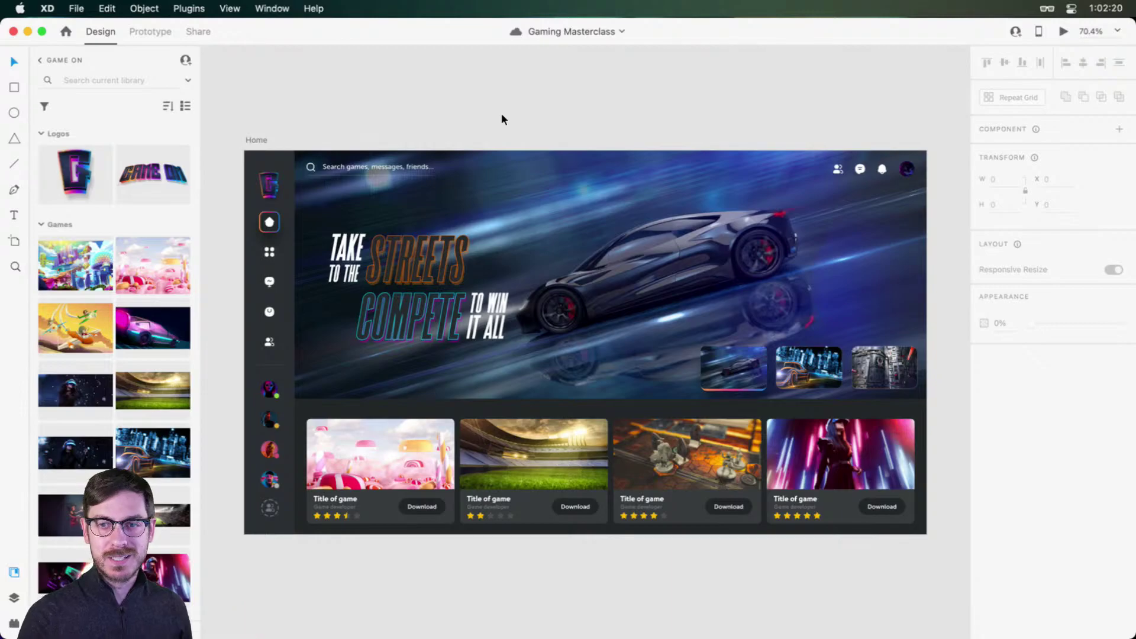
Step: Show the YouTube channel's Videos page listing 'Designing a Gaming Platform - Blocking it Out'
key("super+Tab")
left_click(540, 62)
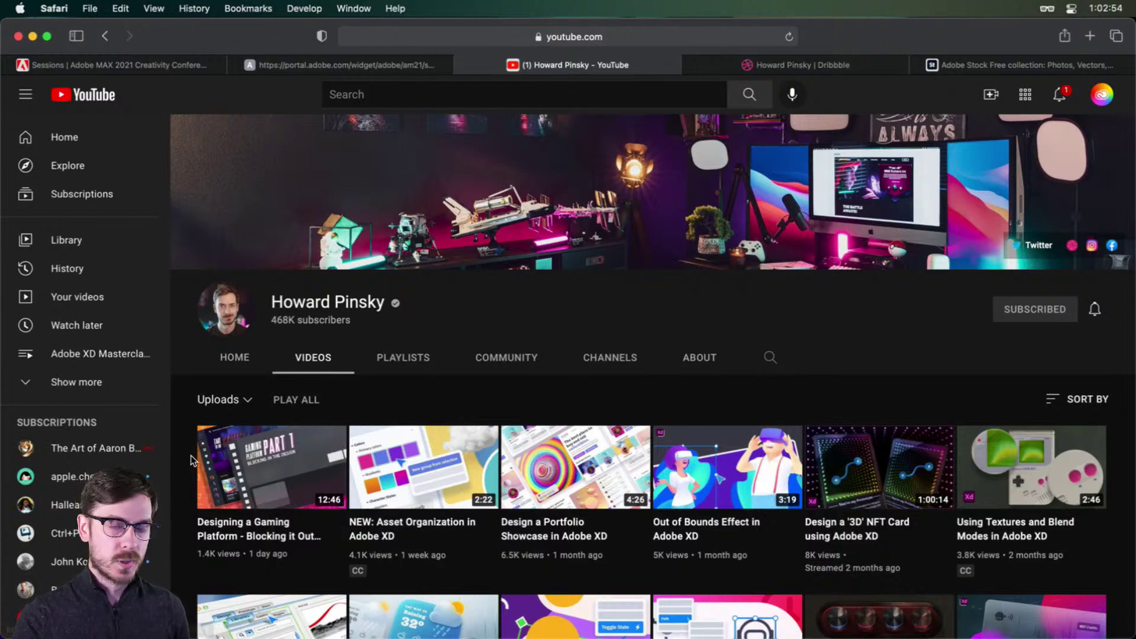
Step: Return from YouTube to the Gaming Masterclass Home artboard in Adobe XD
key("super+Tab")
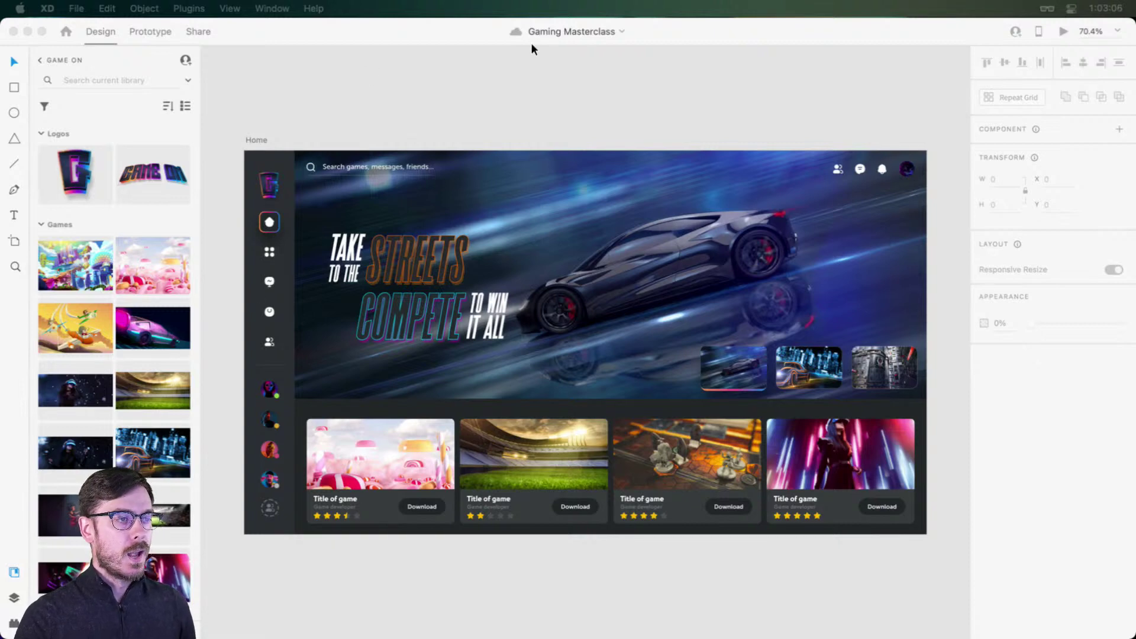
left_click(561, 89)
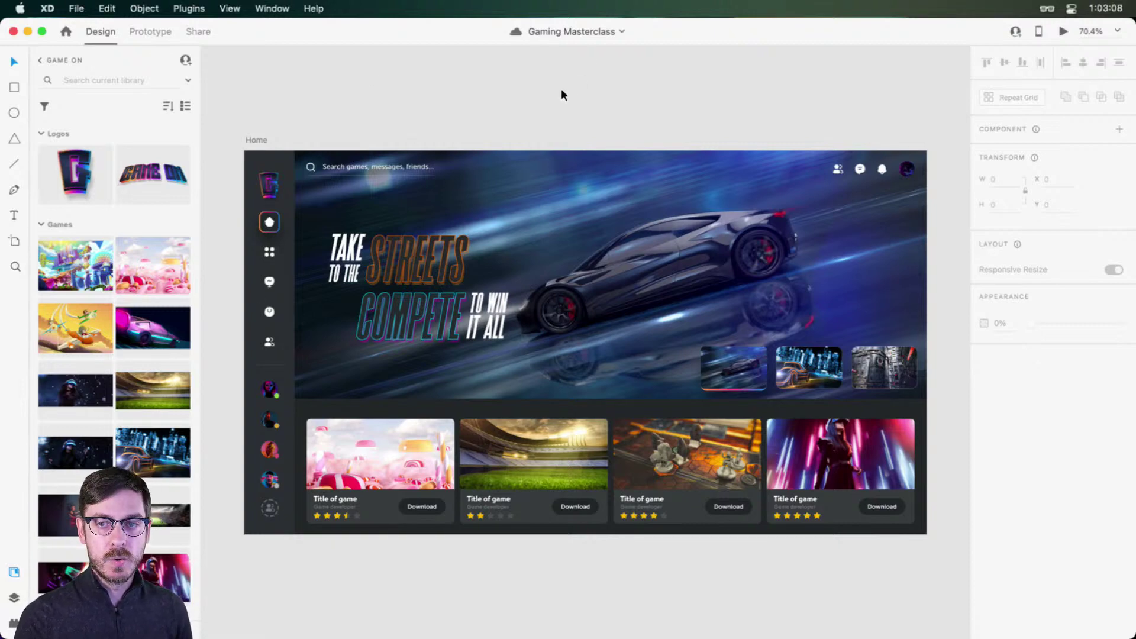
left_click(258, 138)
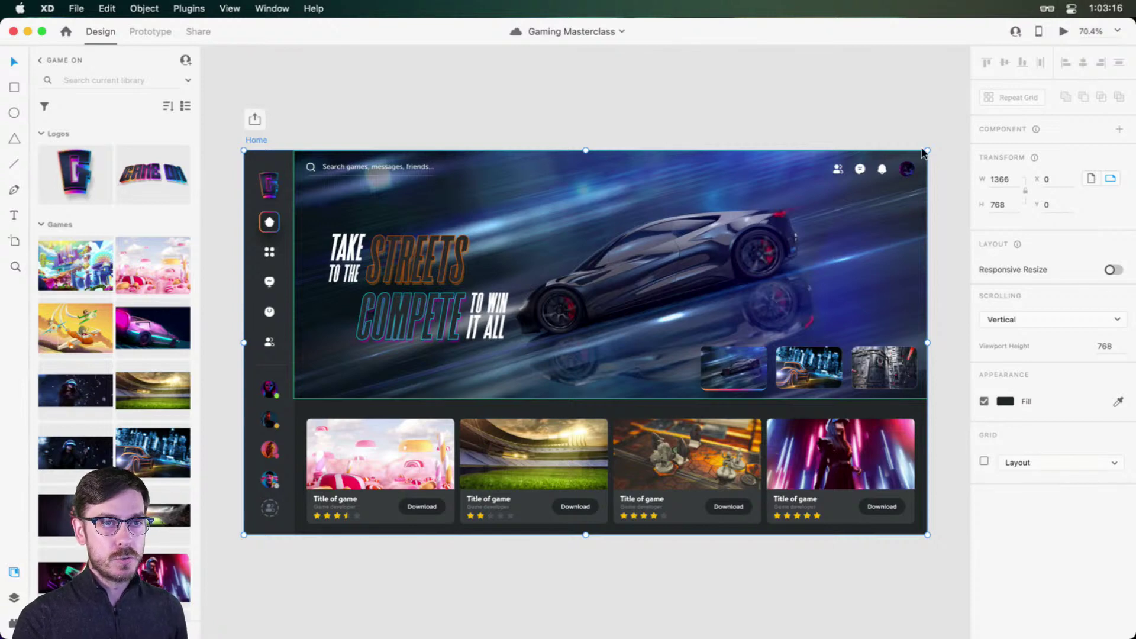
left_click(1064, 33)
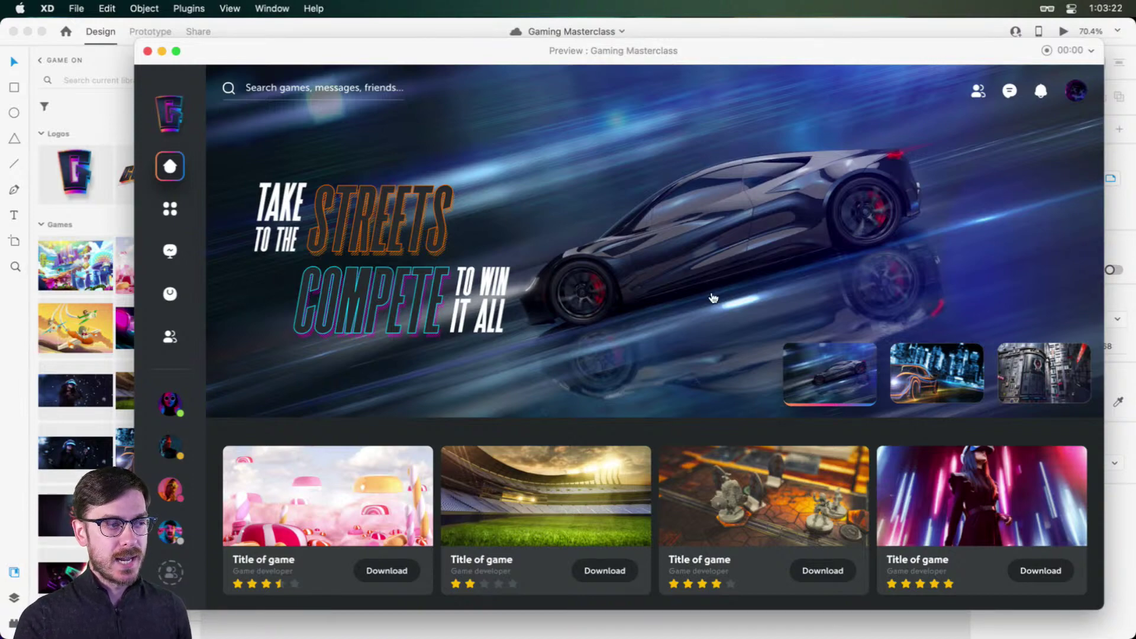
left_click(931, 374)
left_click(1051, 377)
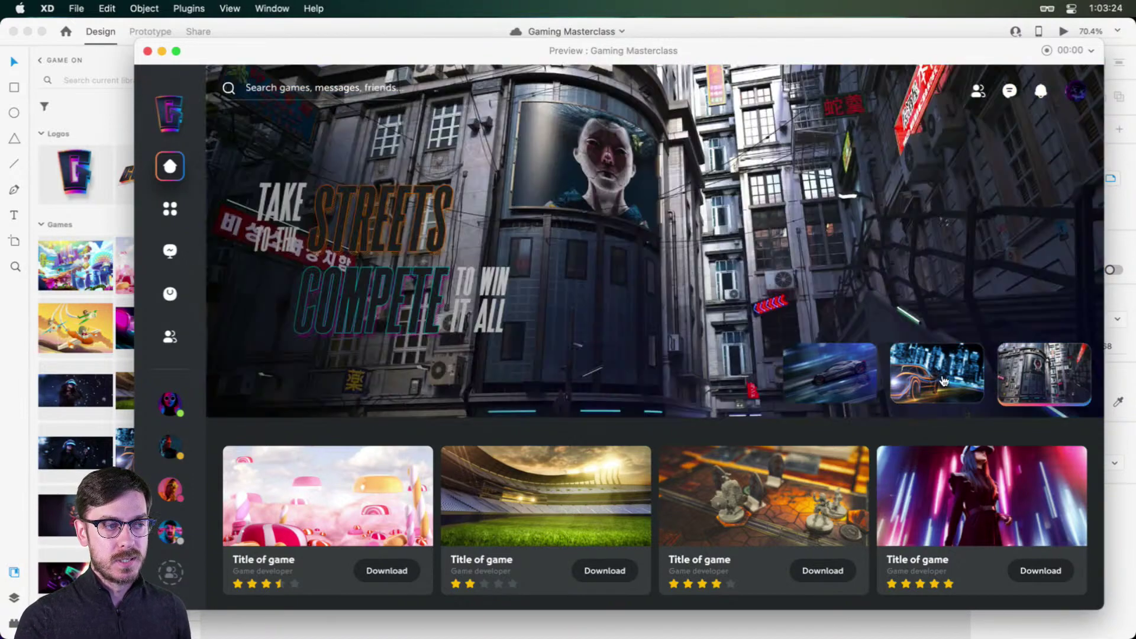
left_click(934, 371)
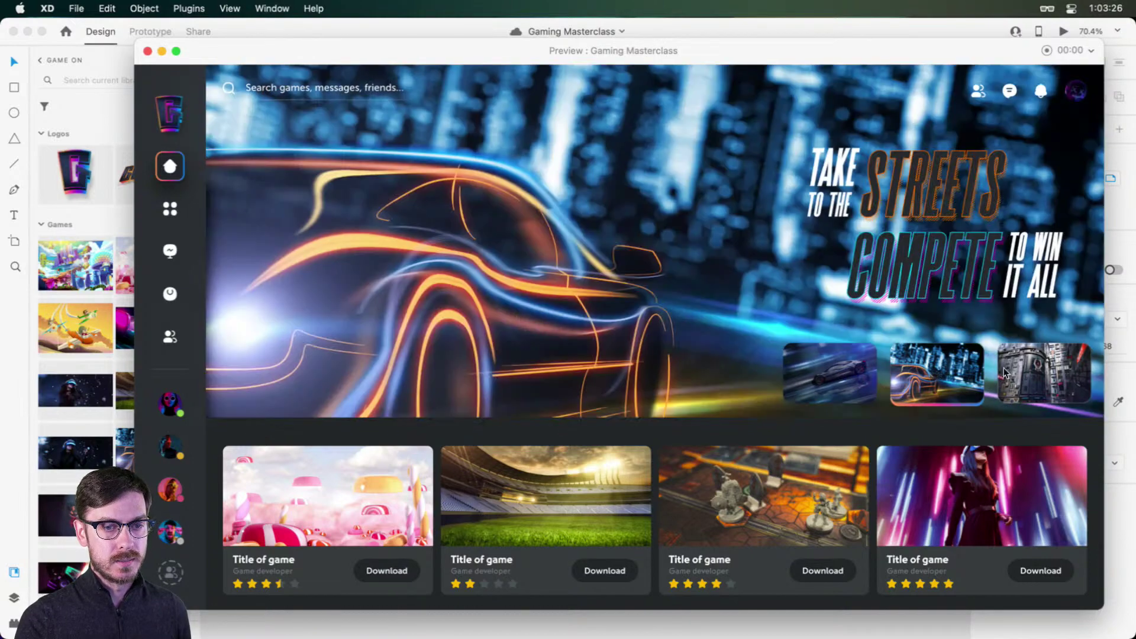
left_click(1030, 371)
left_click(935, 384)
left_click(832, 398)
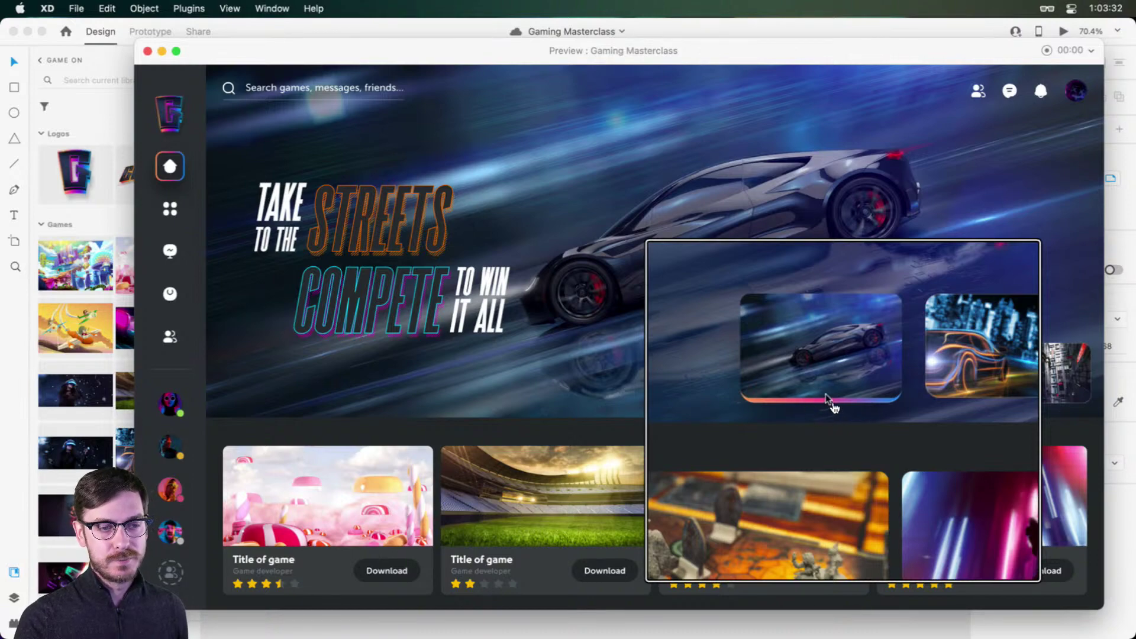
left_click(903, 381)
left_click(822, 376)
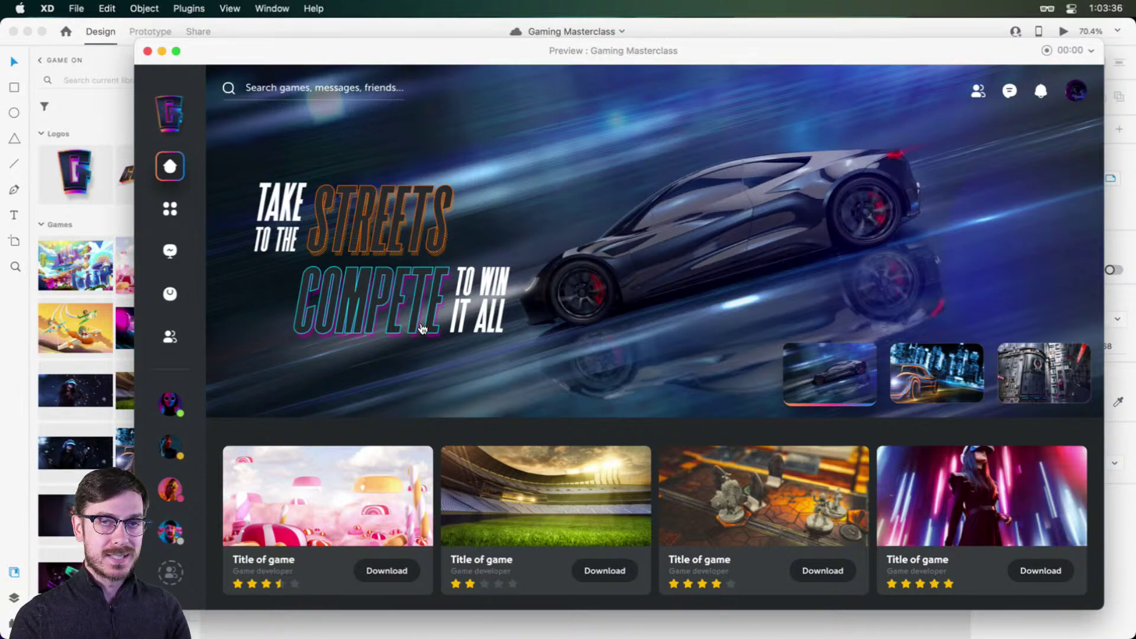
left_click(450, 286)
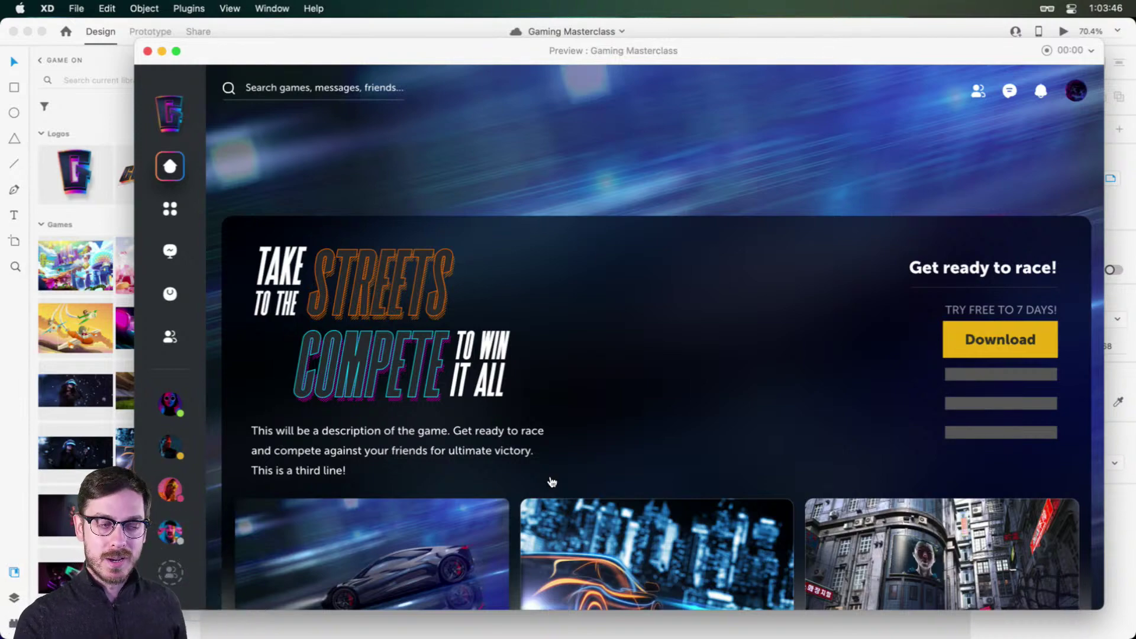
left_click(615, 177)
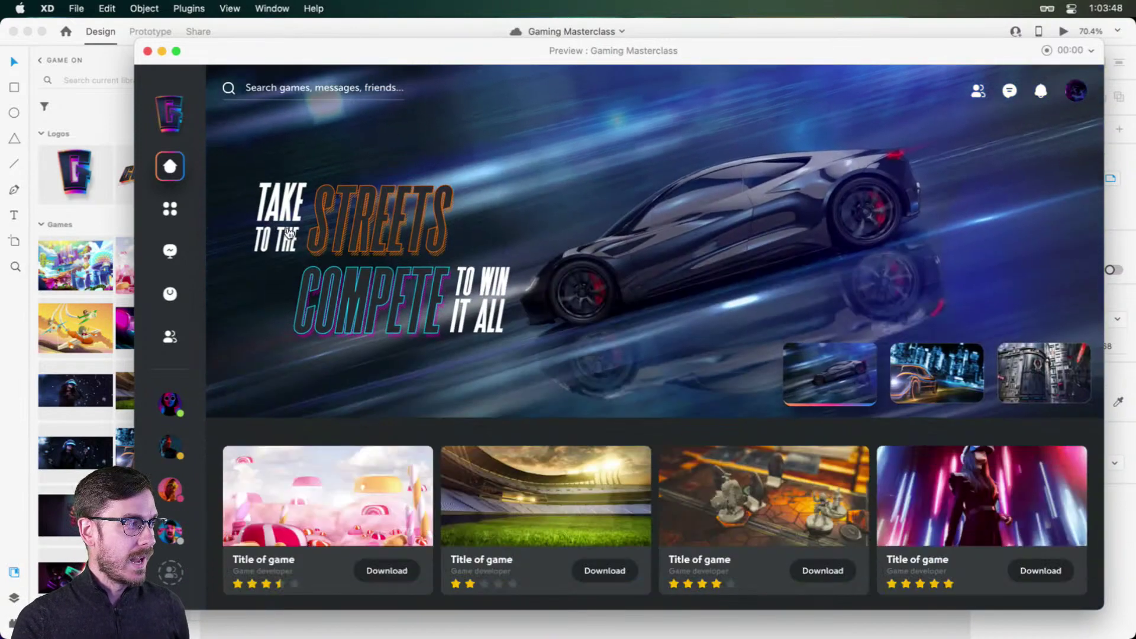
mouse_move(171, 377)
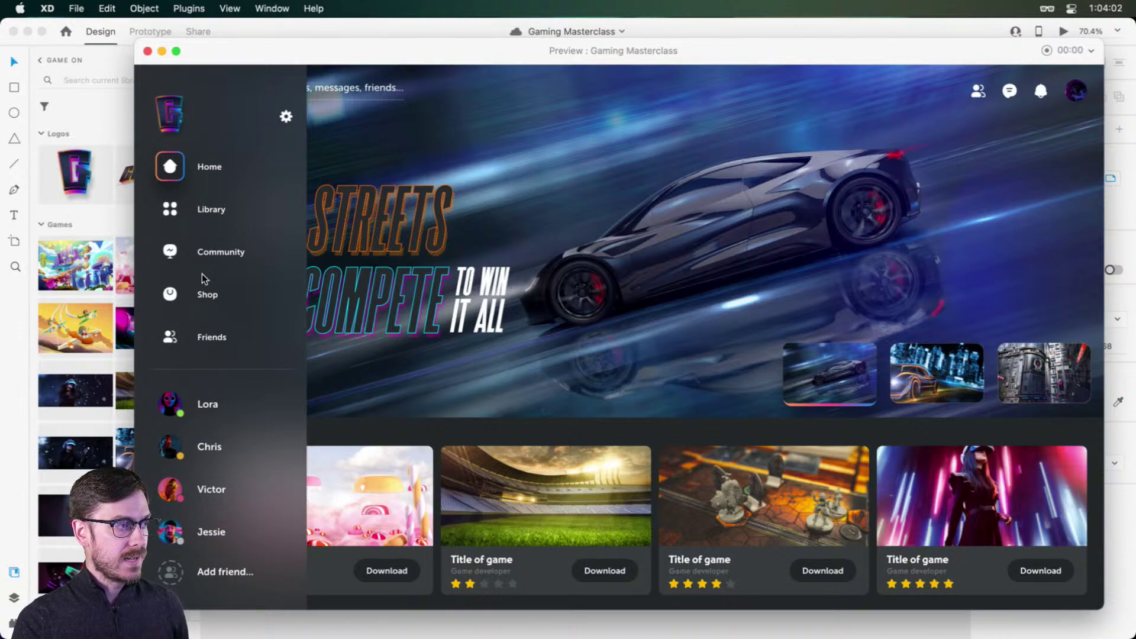
key("super+w")
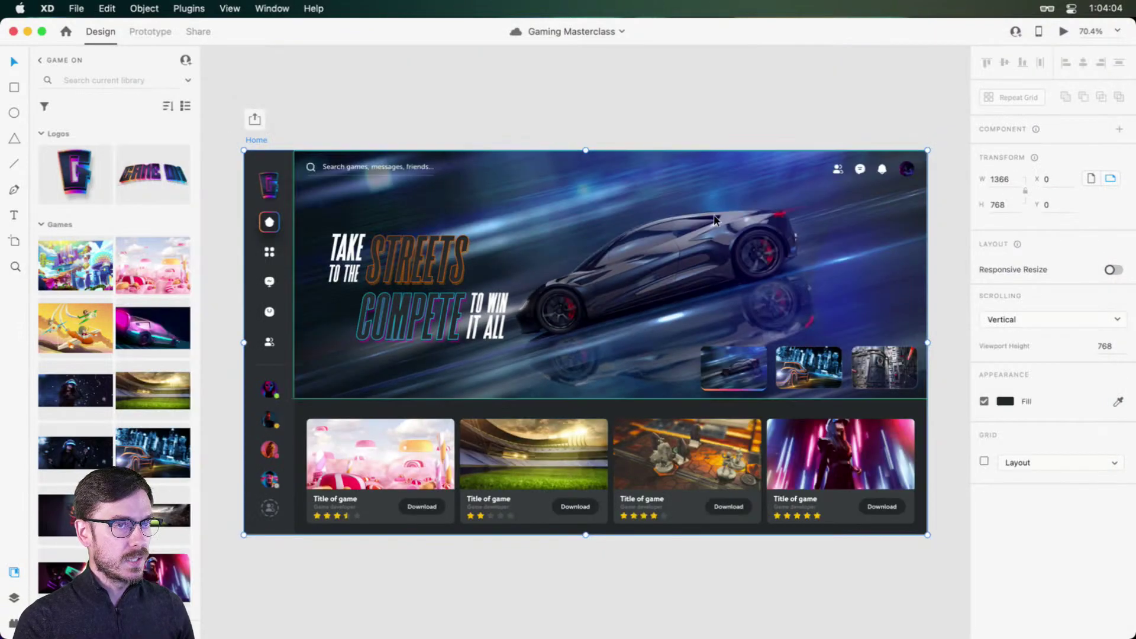
Step: Switch the Home artboard's sidebar component to its Hover State and save
left_click(261, 264)
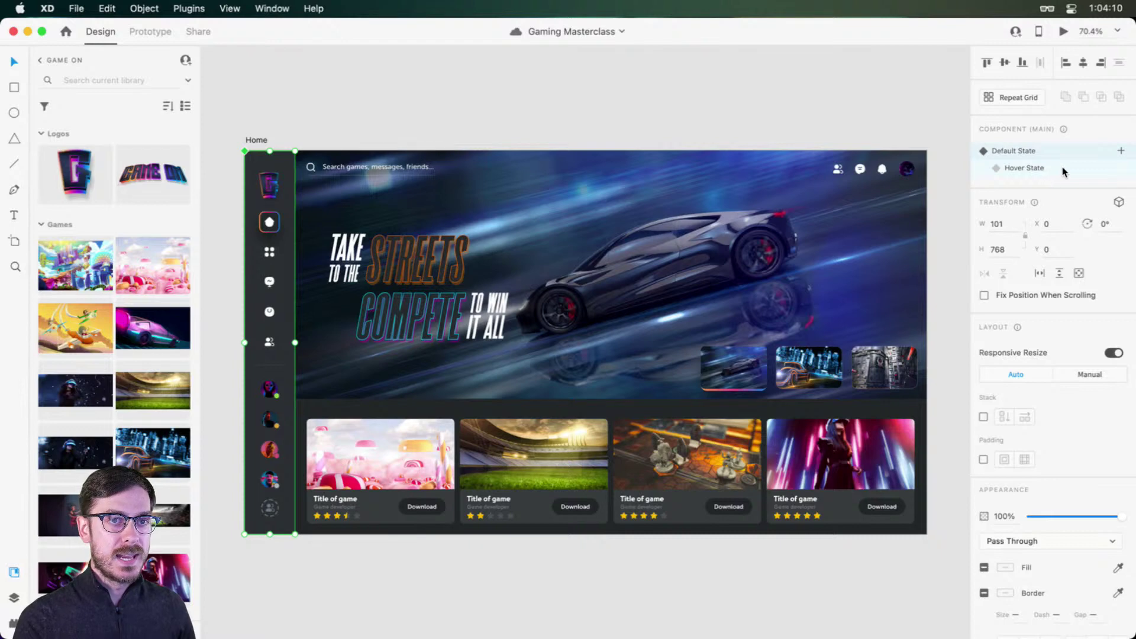
left_click(1030, 168)
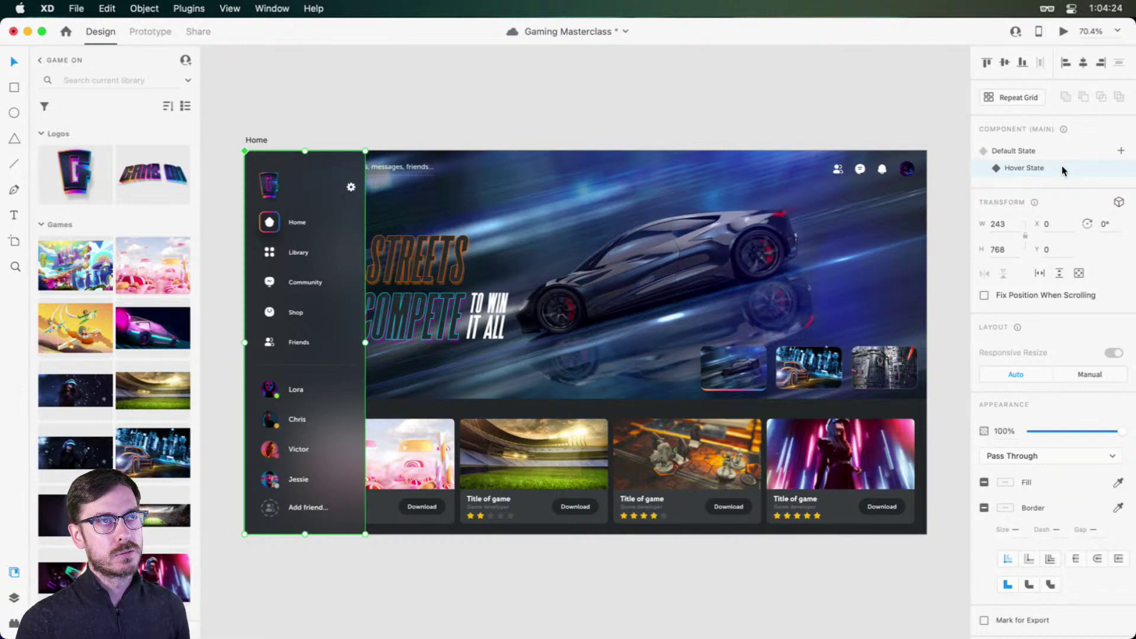
key("super+s")
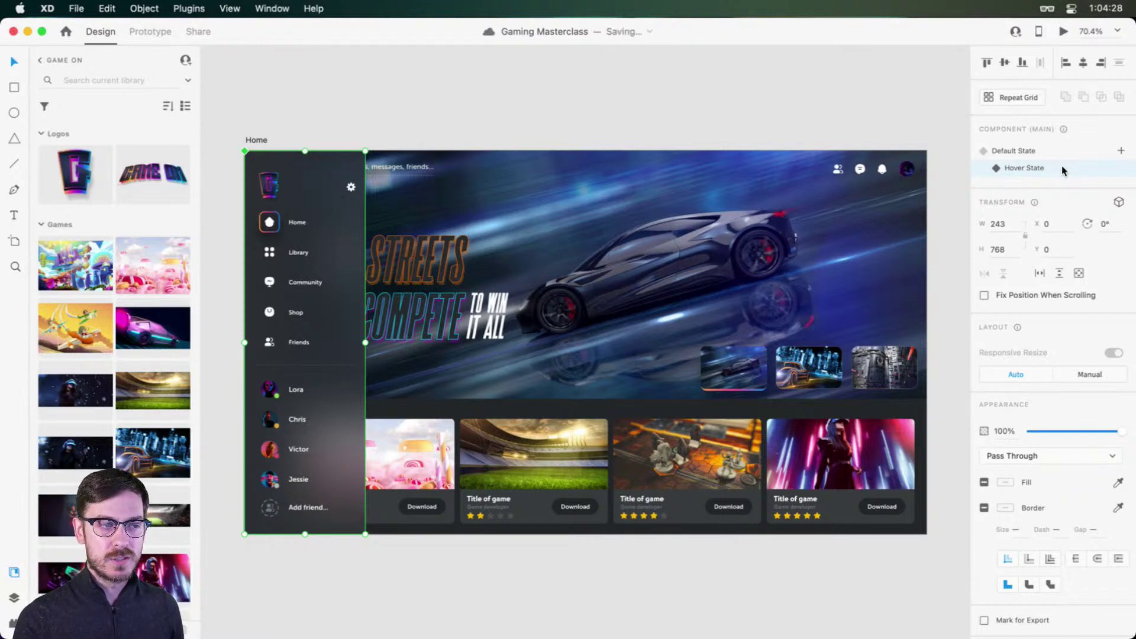
Step: Adjust the canvas zoom level using the preset zoom list
scroll(445, 301, "up", 4)
scroll(446, 302, "down", 5)
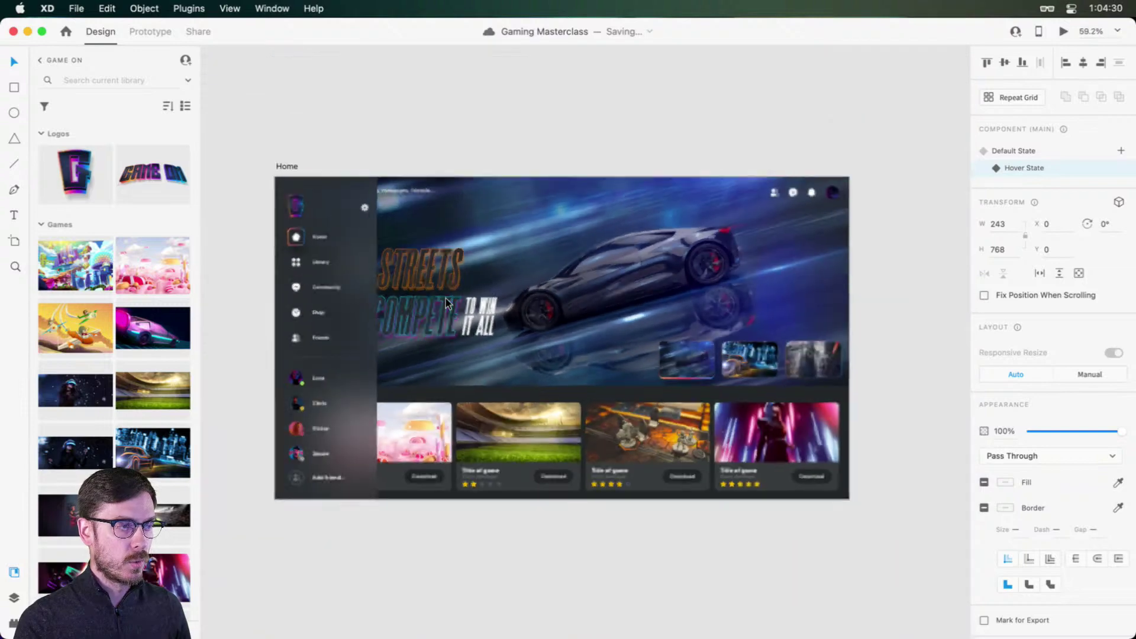
scroll(446, 302, "down", 3)
scroll(445, 301, "up", 4)
scroll(446, 301, "down", 2)
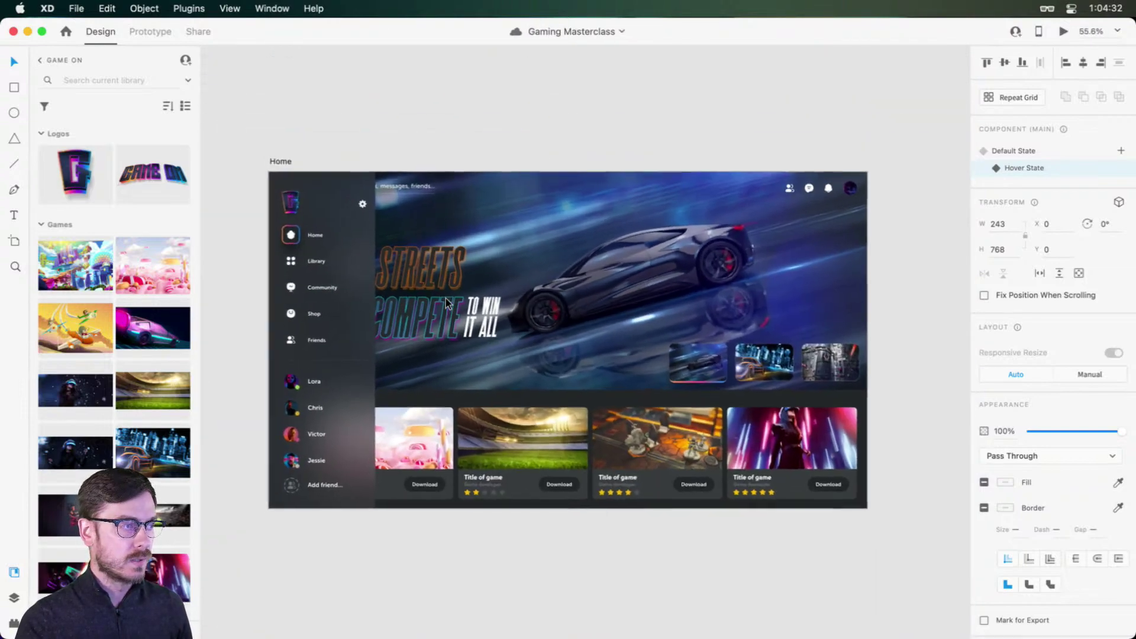
scroll(446, 298, "up", 3)
scroll(445, 299, "down", 2)
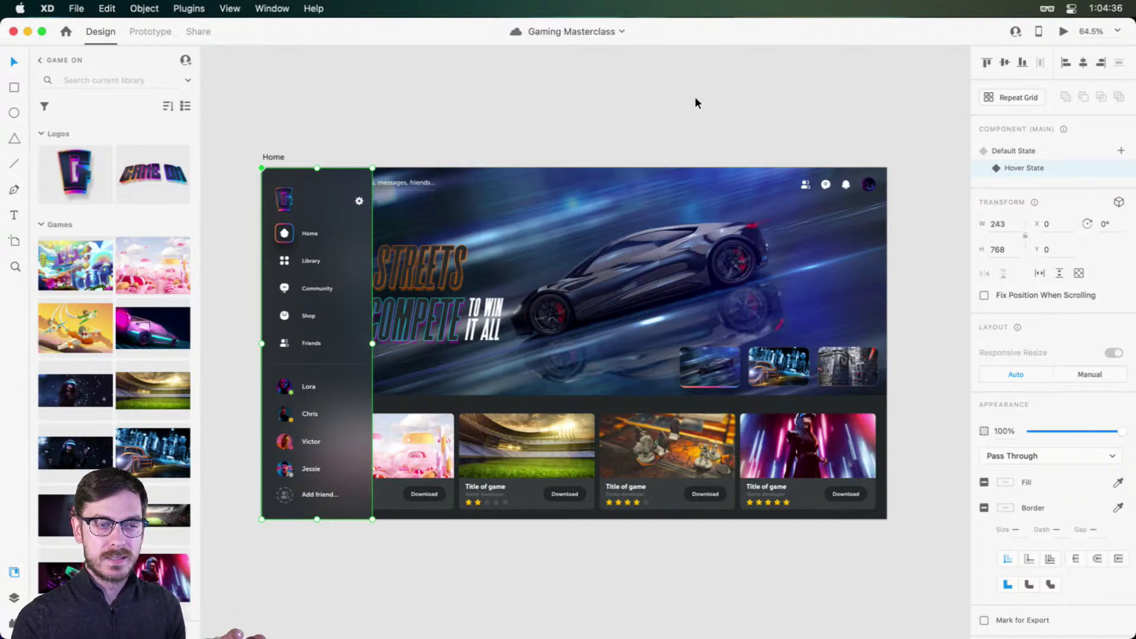
left_click(1118, 31)
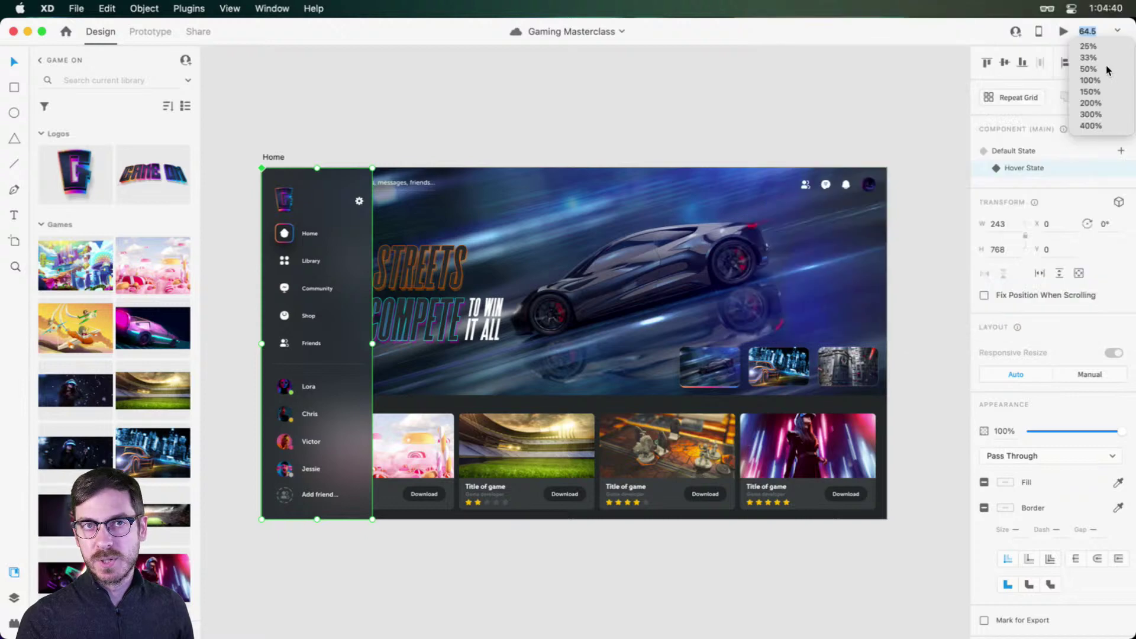
left_click(768, 119)
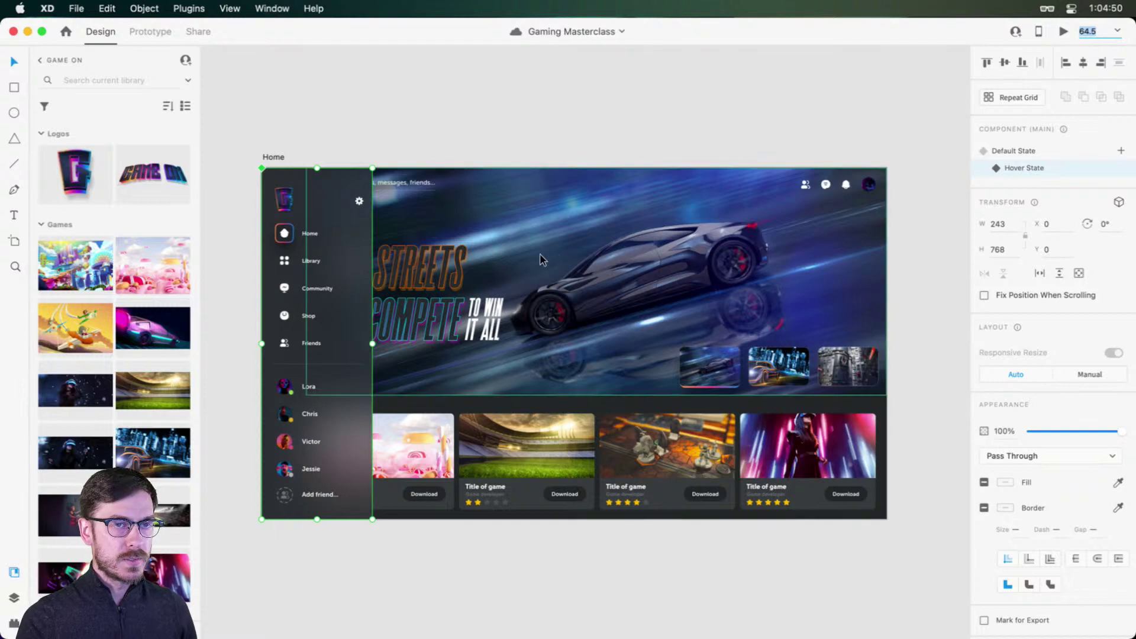
left_click(1045, 165)
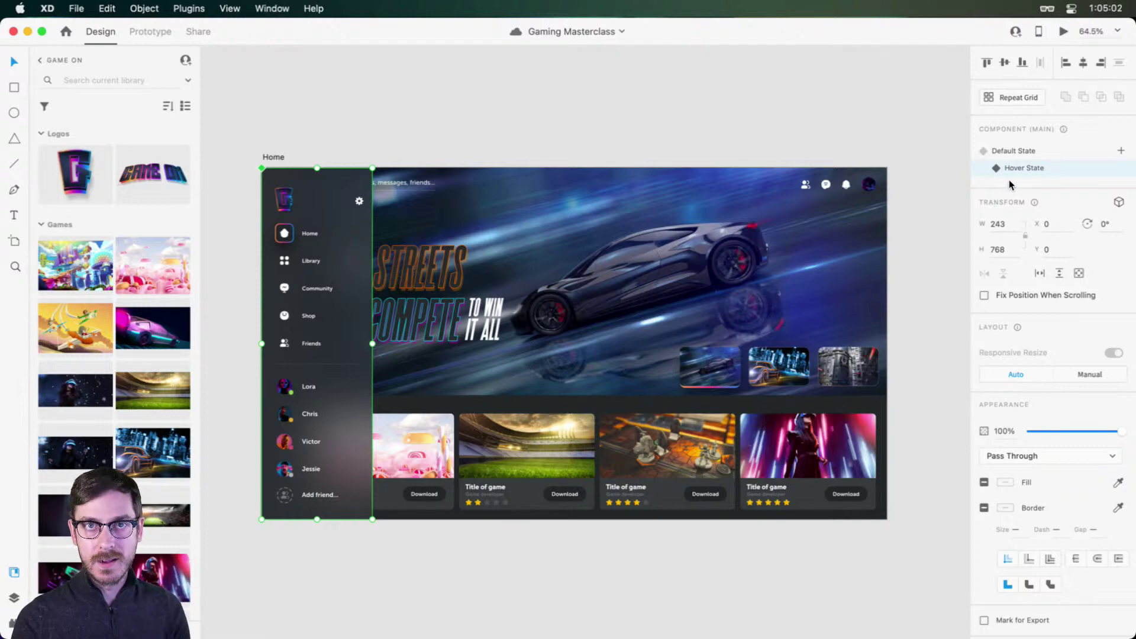
Step: Show the Layers panel and drill into the Nav component down to its Mask layer
key("super+y")
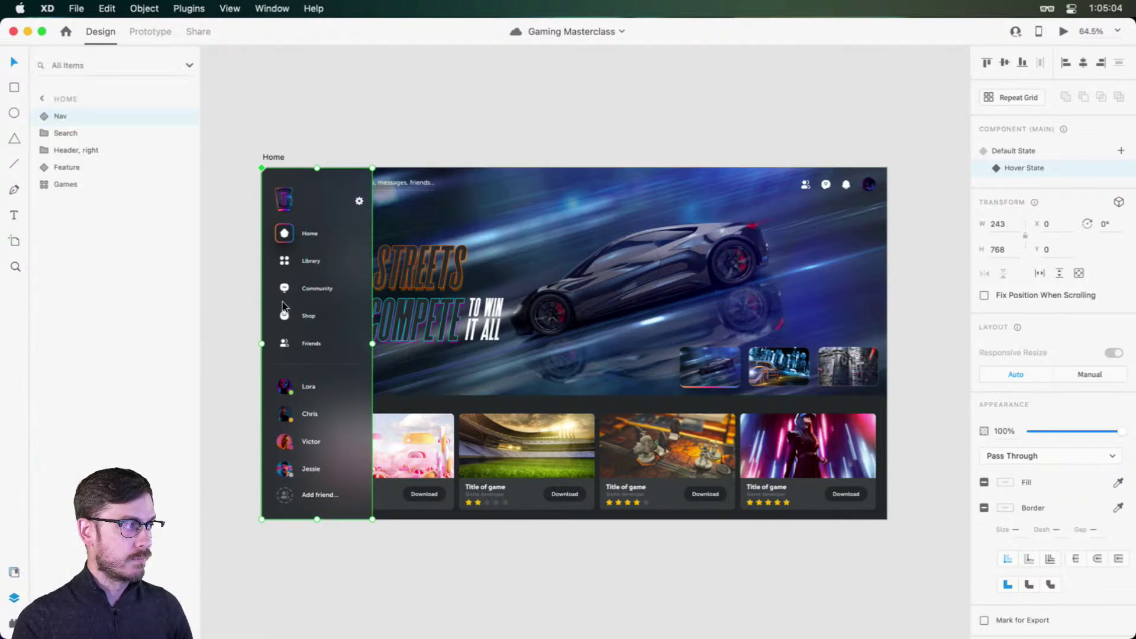
scroll(283, 306, "up", 5)
double_click(350, 390)
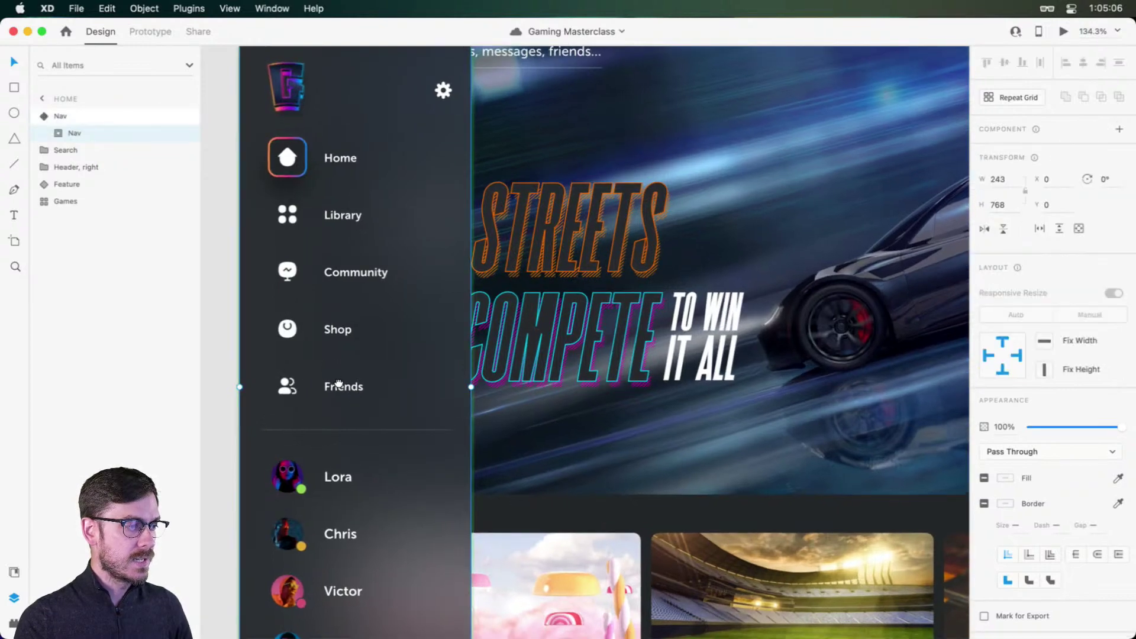
left_click_drag(338, 383, 380, 388)
double_click(358, 386)
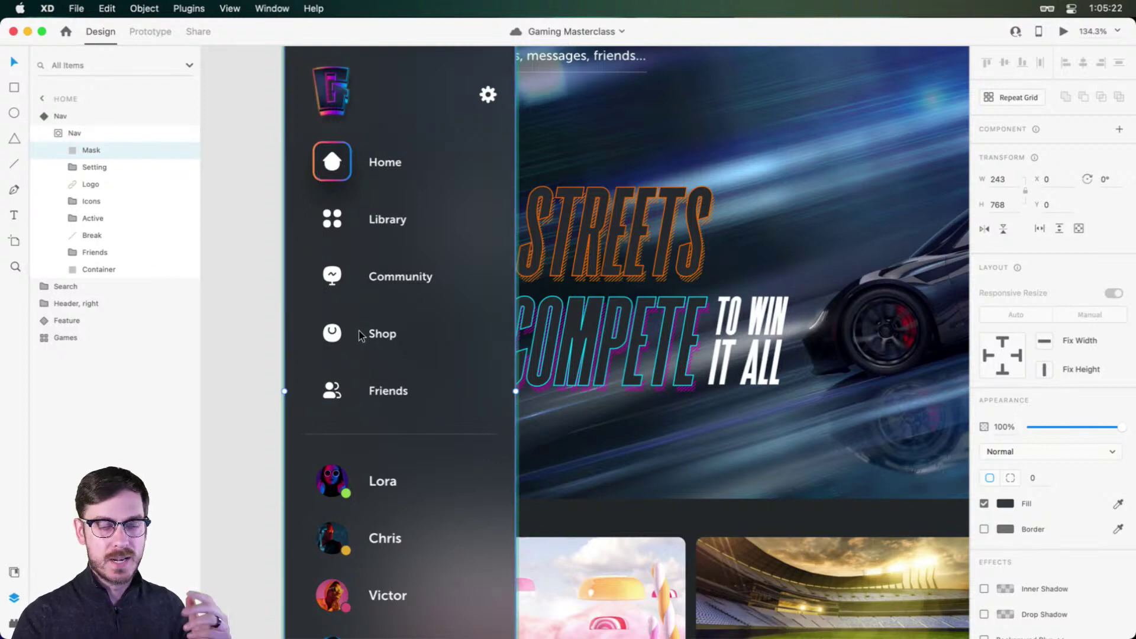
Step: Select the Icons group, then pan out to the whole Home artboard, selecting the Feature banner
scroll(376, 327, "up", 1)
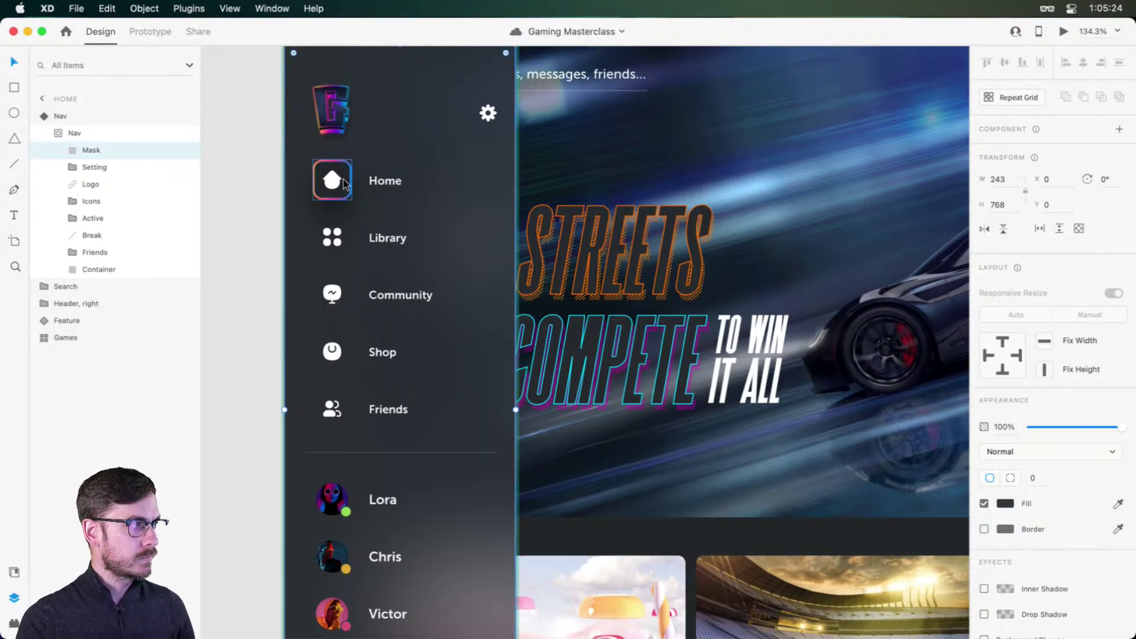
left_click(392, 244)
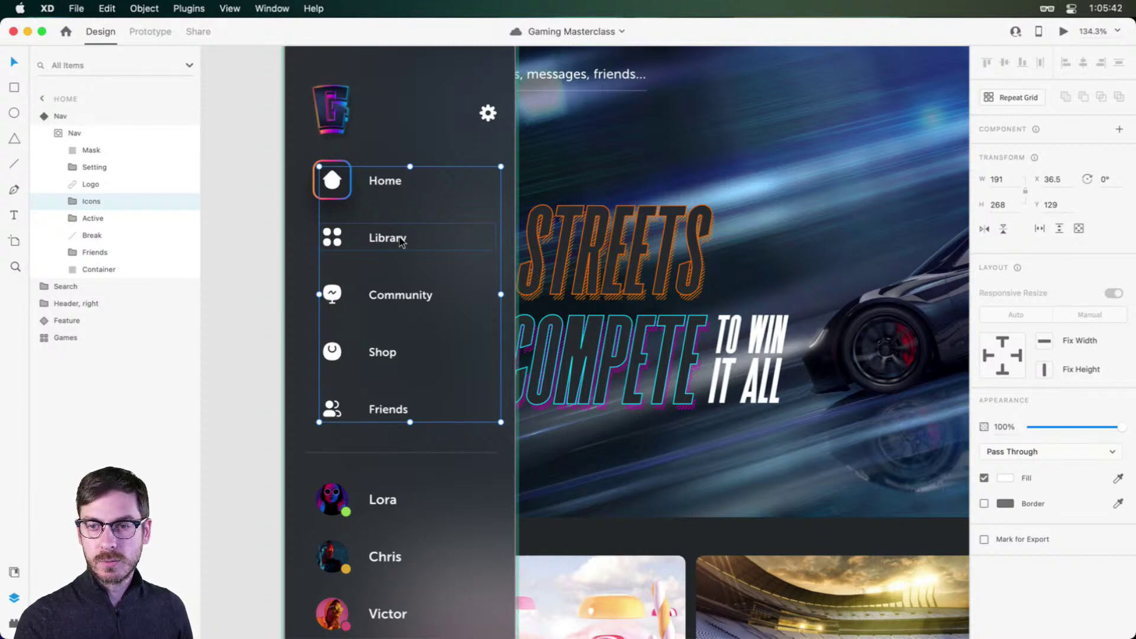
scroll(746, 283, "down", 5)
left_click_drag(757, 243, 668, 188)
left_click(770, 131)
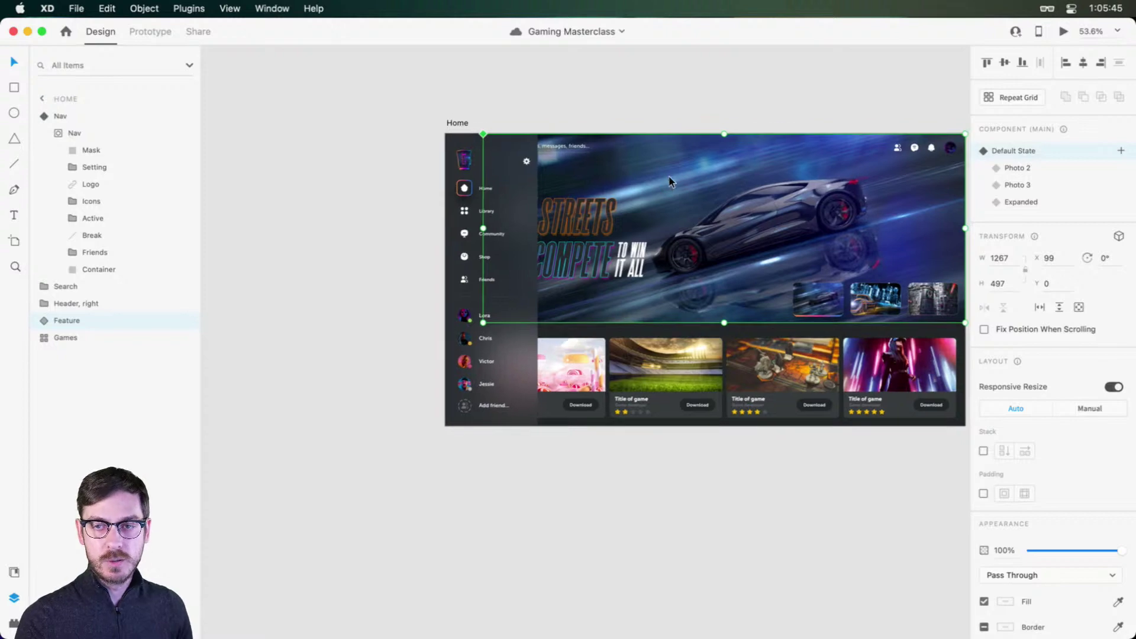
left_click(701, 79)
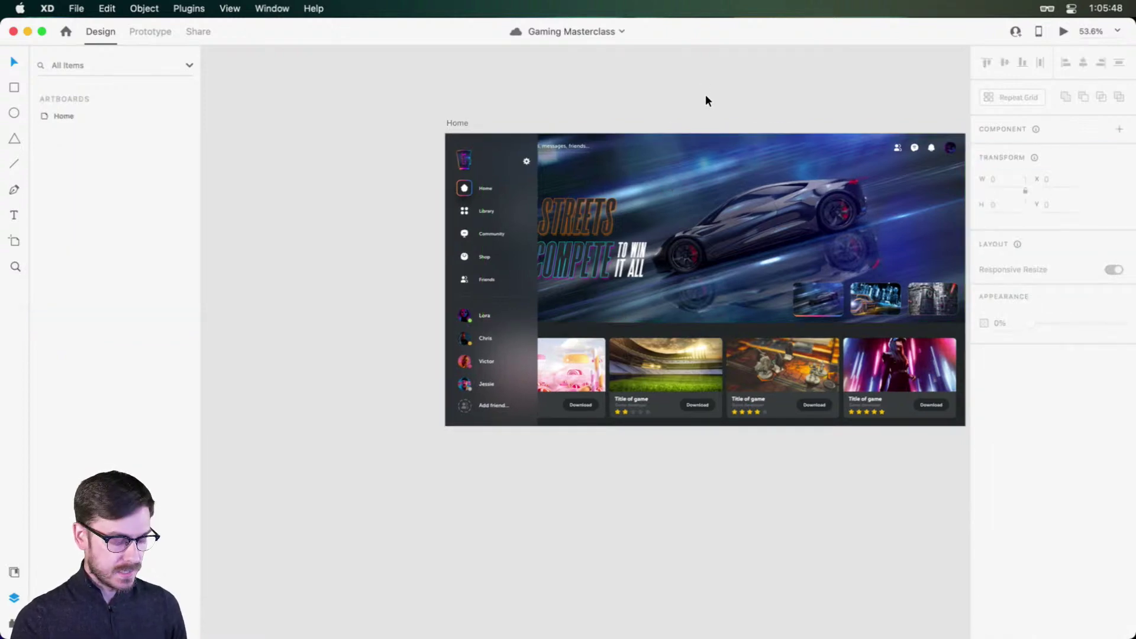
scroll(693, 125, "down", 3)
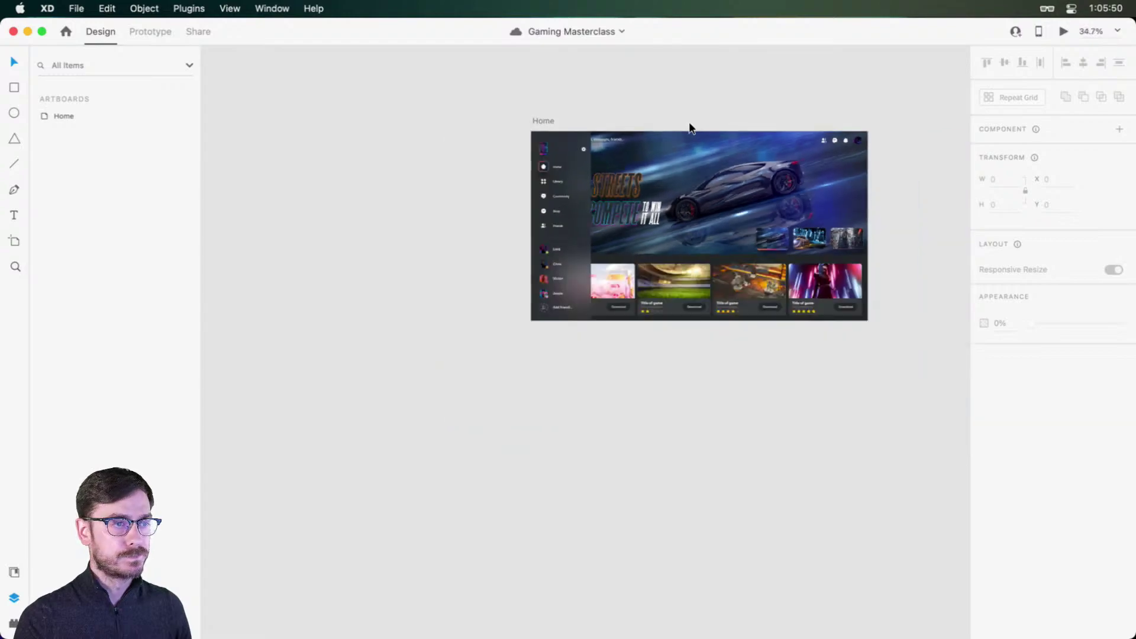
scroll(689, 127, "up", 5)
scroll(680, 154, "down", 3)
scroll(680, 158, "up", 4)
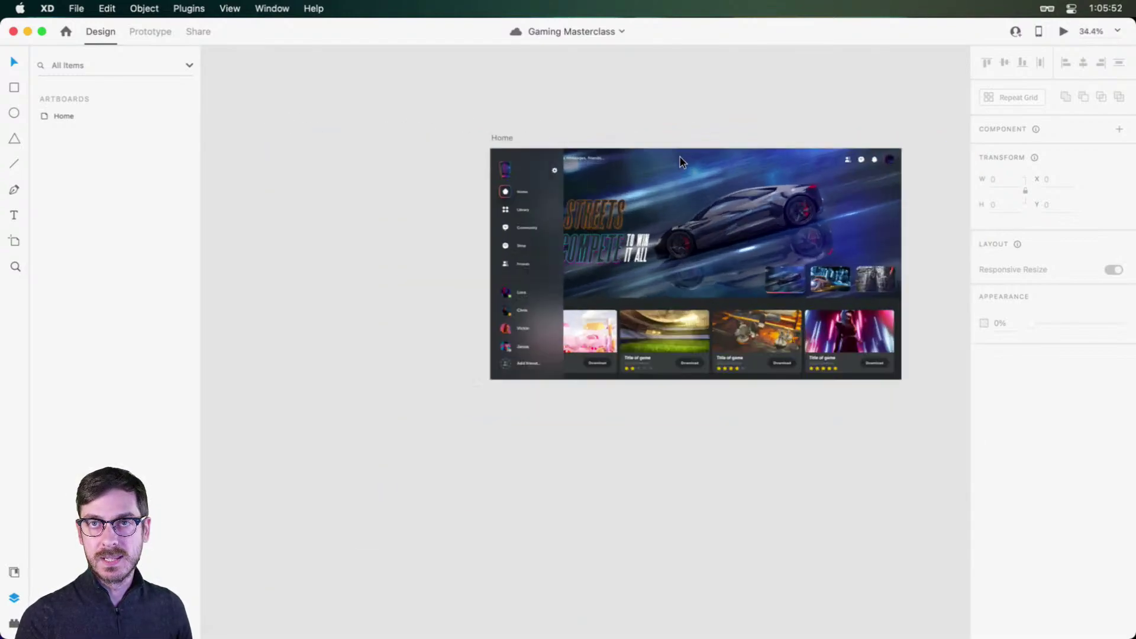
scroll(626, 109, "up", 3)
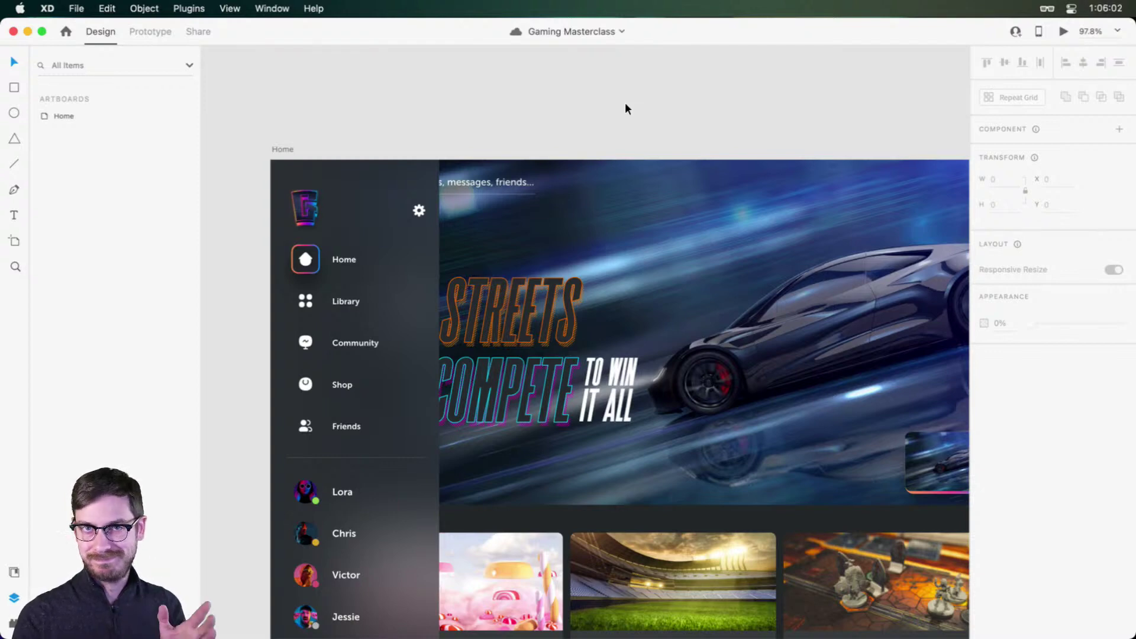
scroll(581, 122, "down", 3)
scroll(581, 122, "left", 3)
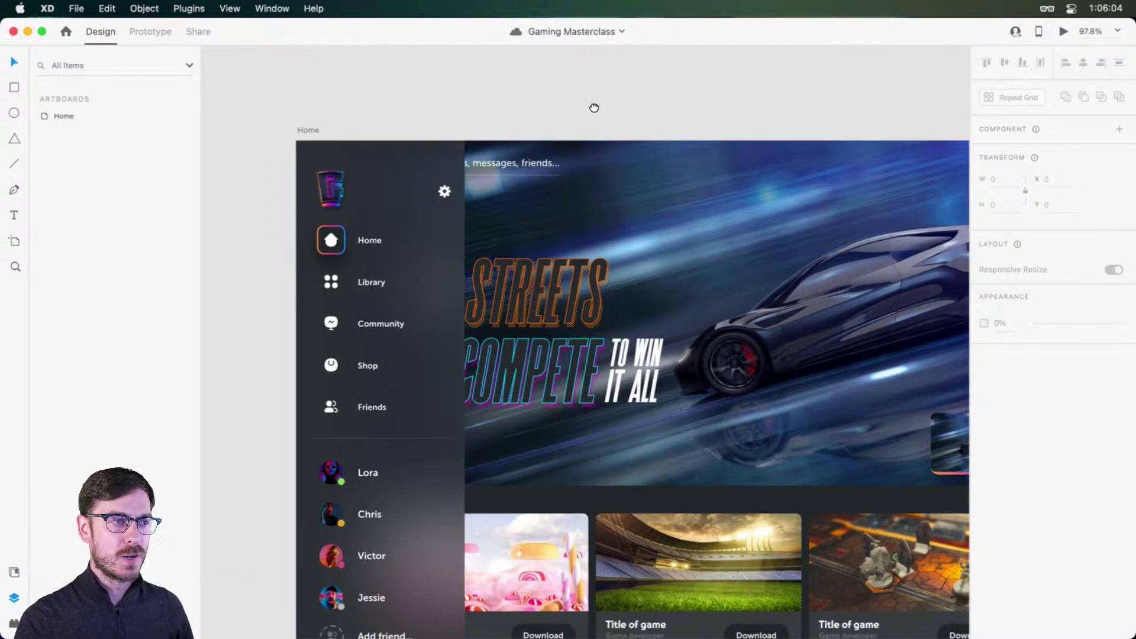
Step: Inside the Nav group, draw a rectangle over the Library row
left_click(454, 274)
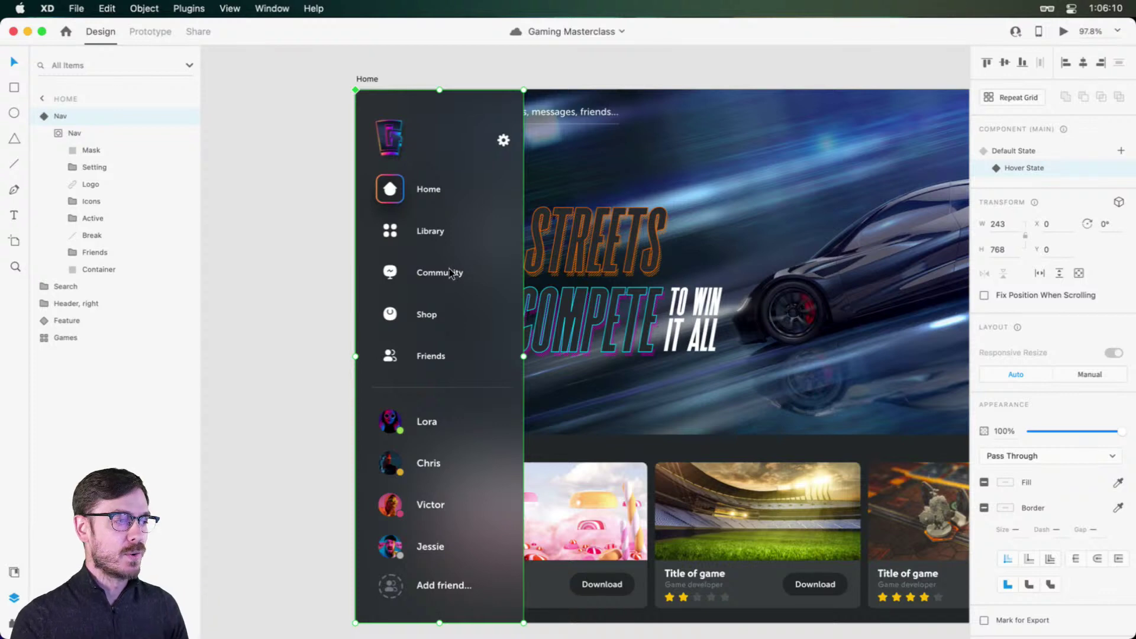
scroll(454, 274, "up", 3)
double_click(439, 274)
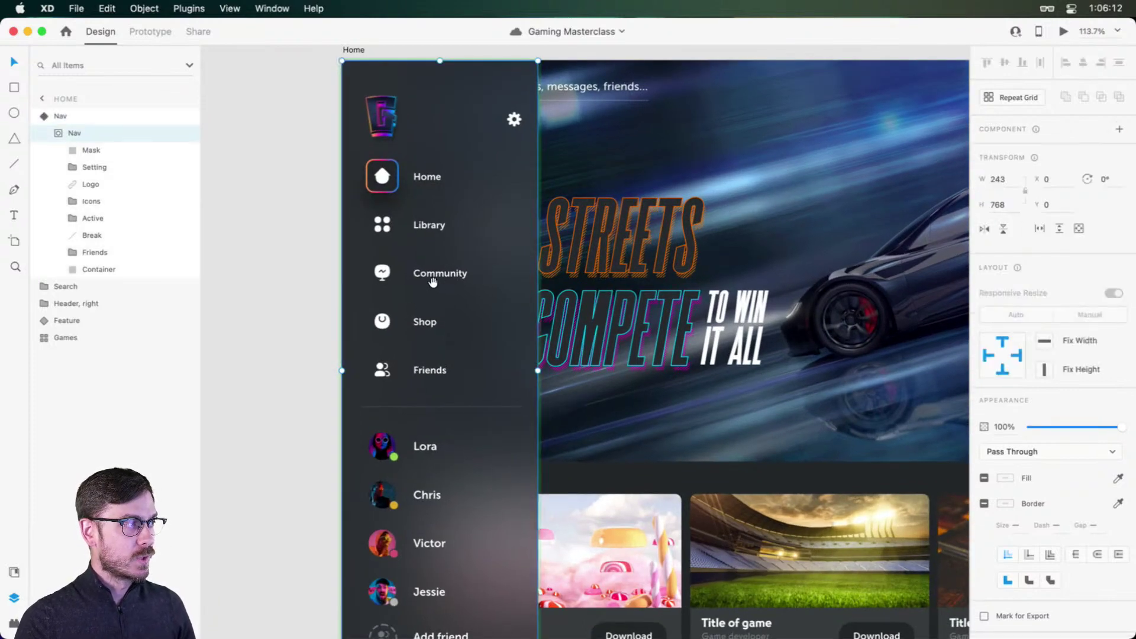
double_click(435, 275)
scroll(436, 275, "up", 1)
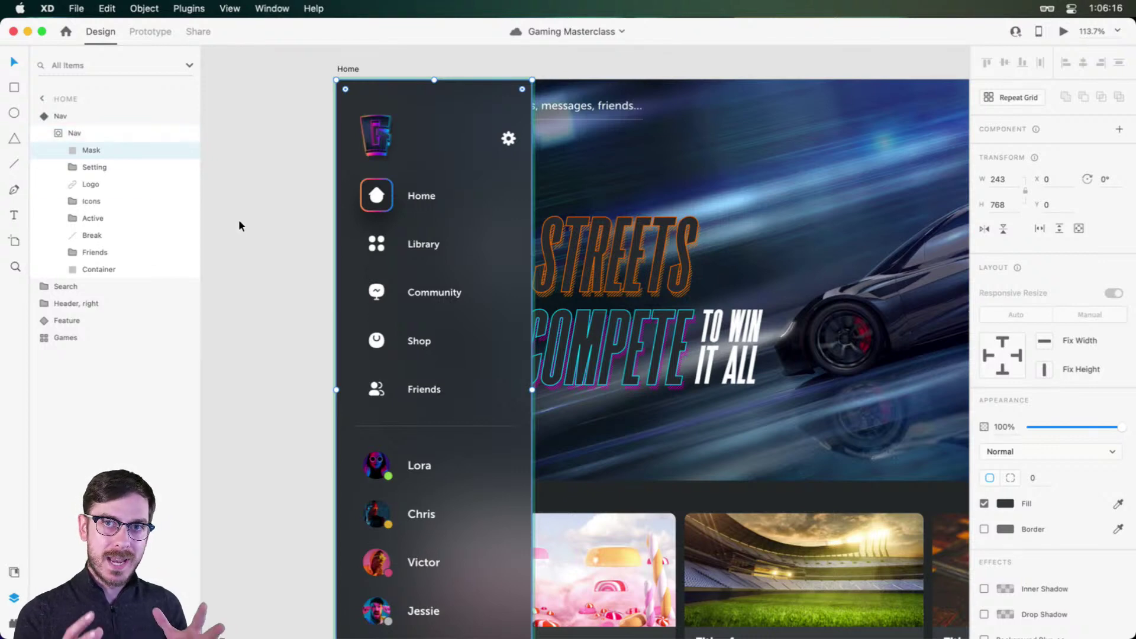
scroll(426, 244, "up", 5)
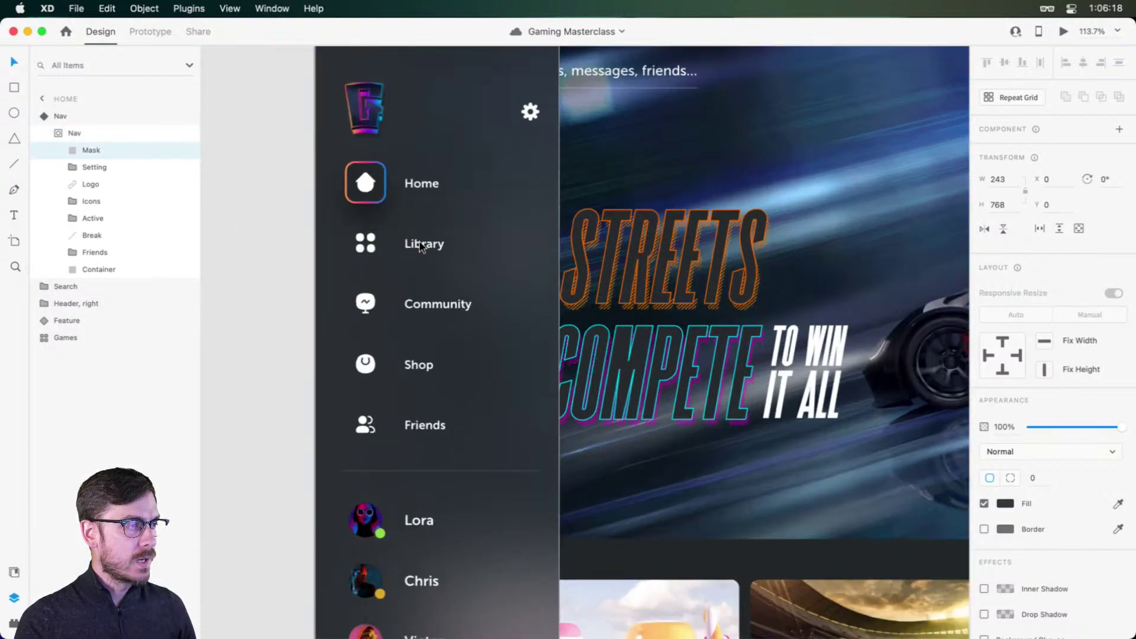
key("r")
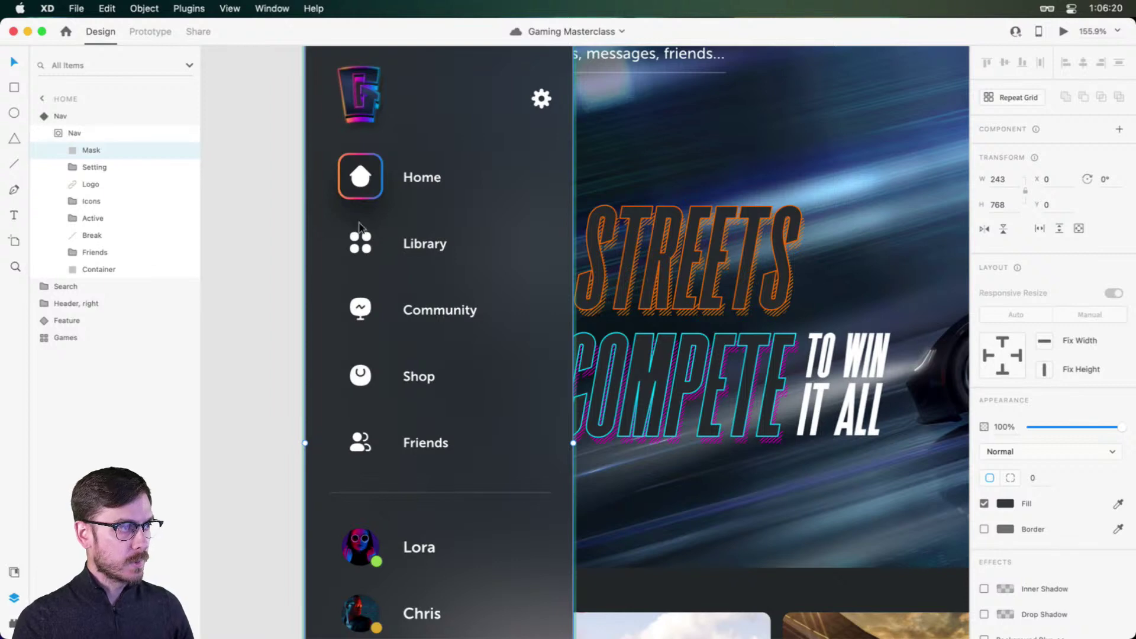
left_click_drag(330, 225, 555, 272)
Step: Align the rectangle over Library, set its opacity to 74%, widen it to 220, and save
key("v")
left_click_drag(478, 241, 473, 241)
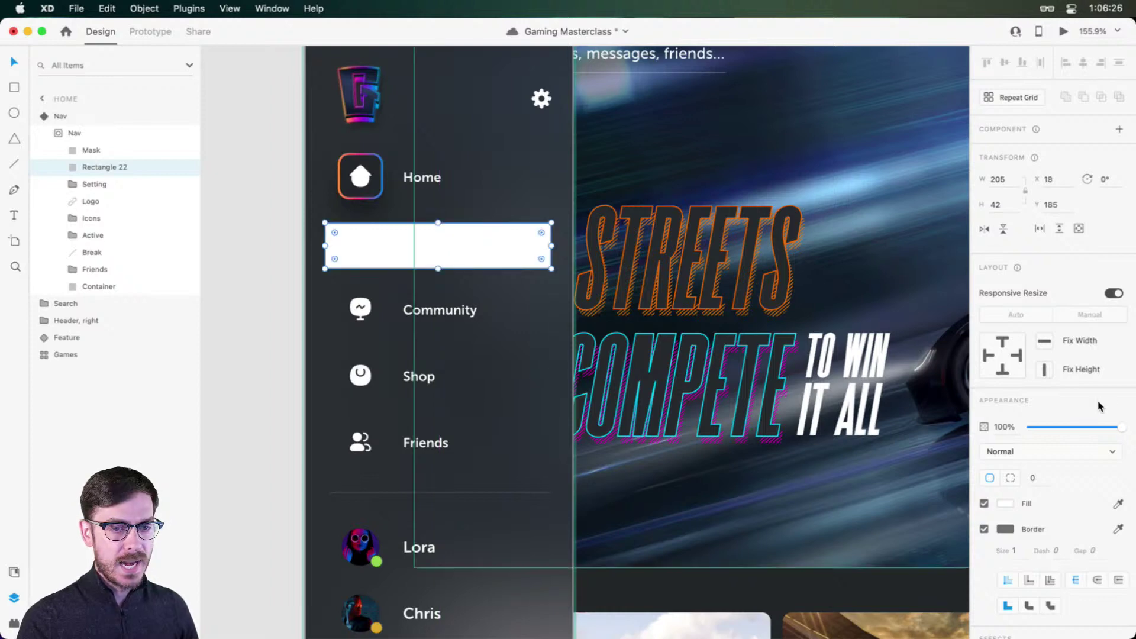
left_click_drag(1119, 428, 1097, 427)
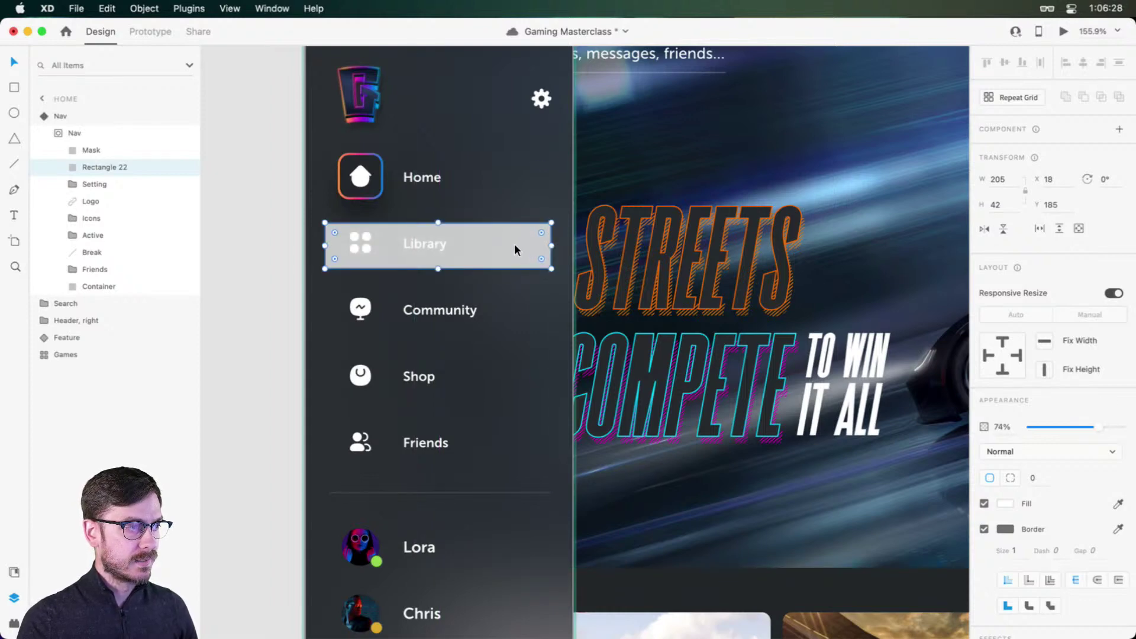
left_click_drag(514, 243, 556, 245)
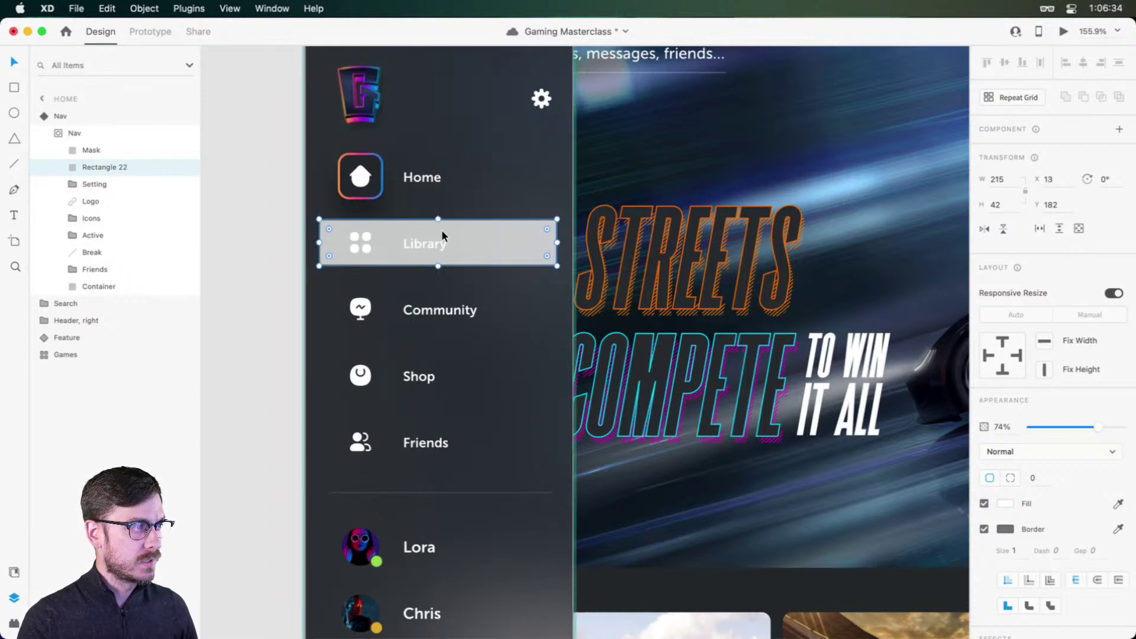
left_click_drag(442, 230, 441, 231)
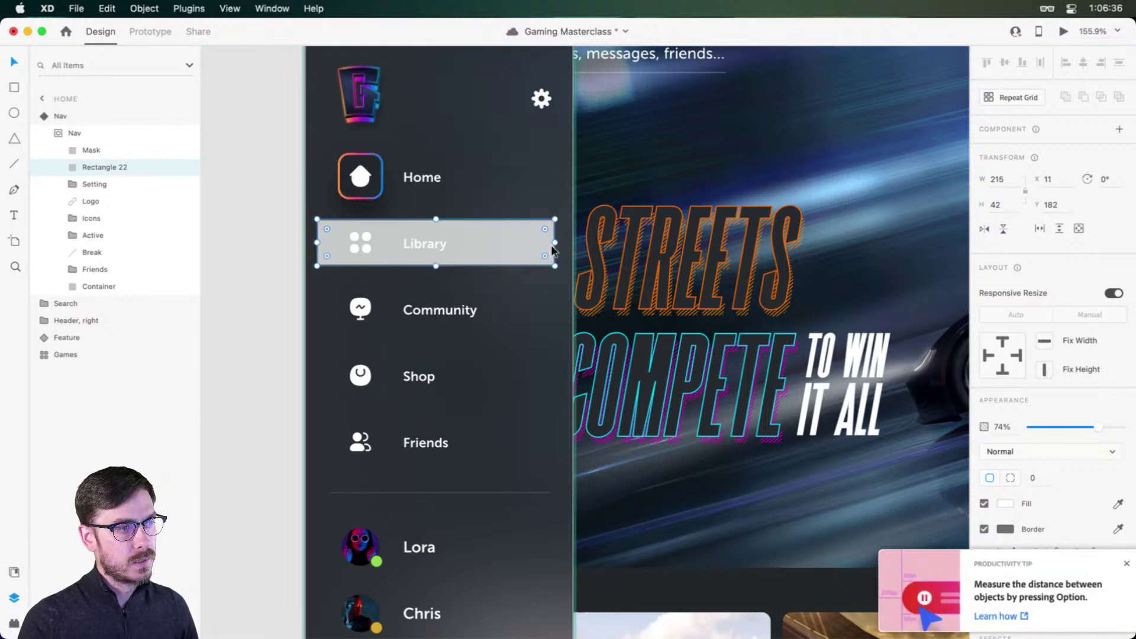
left_click_drag(554, 244, 573, 243)
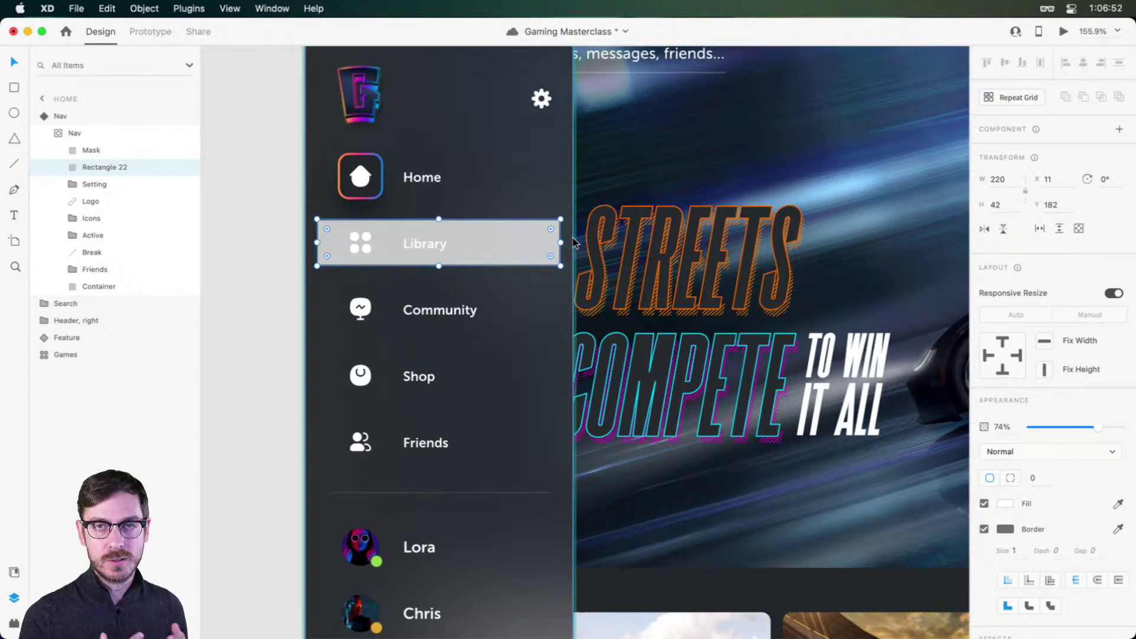
key("super+s")
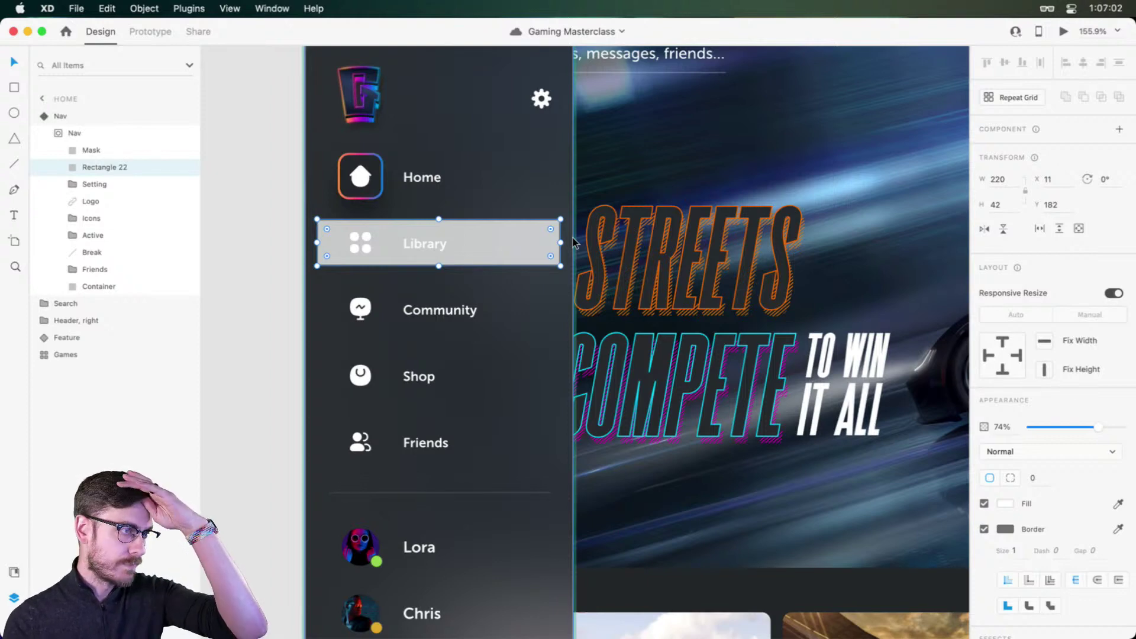
Step: Remove the rectangle's border, layer it just above Container, and restore 100% opacity
left_click(984, 529)
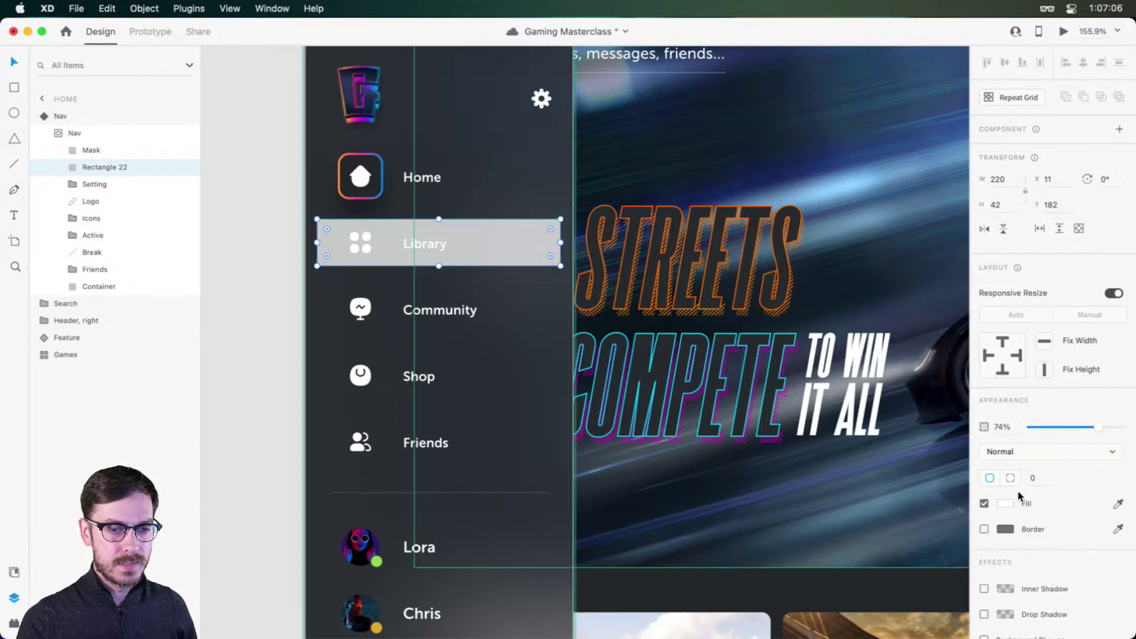
left_click_drag(112, 167, 96, 279)
left_click_drag(99, 175, 96, 183)
key("shift+super+[")
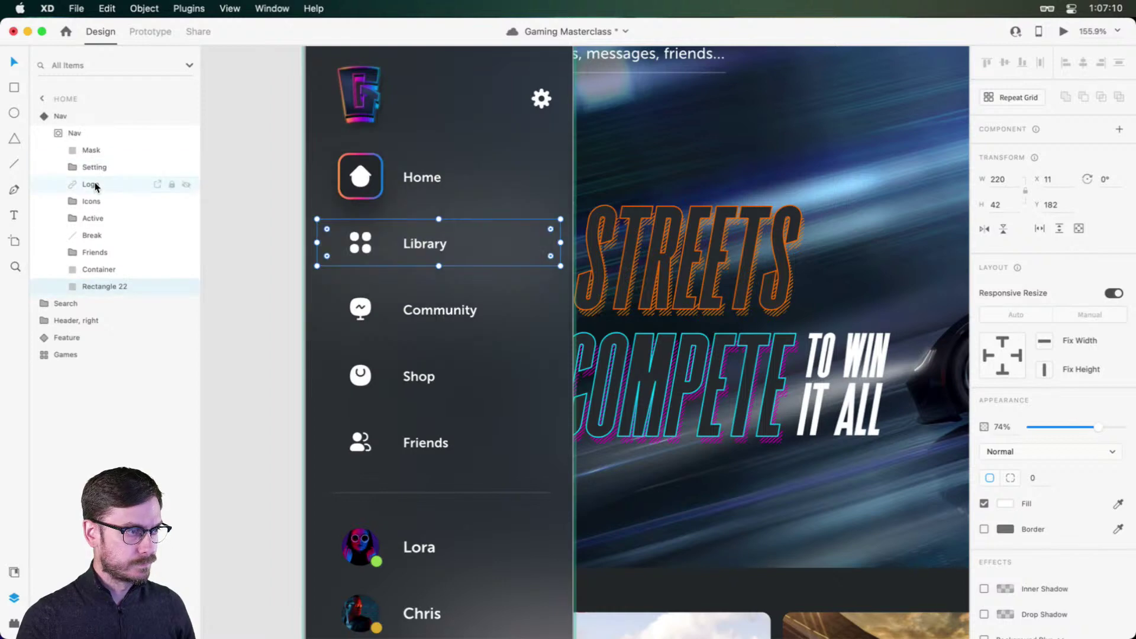
key("super+]")
left_click_drag(1098, 427, 1123, 427)
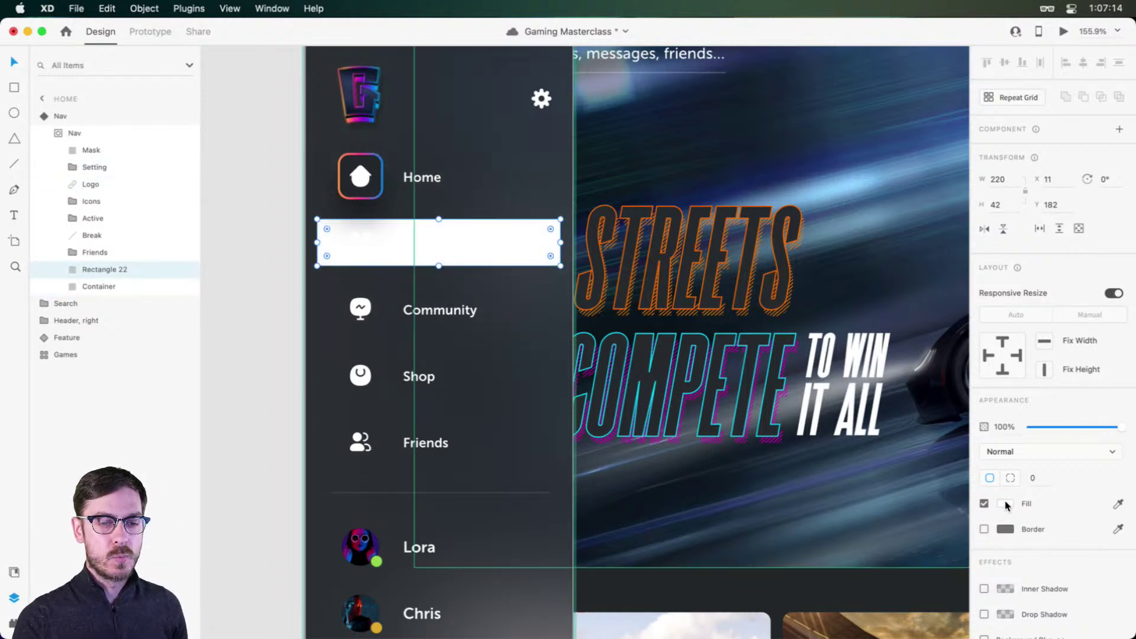
Step: Fill the rectangle pure black with Soft Light blending and round its corners to about 8
left_click(1005, 503)
left_click_drag(877, 509, 837, 522)
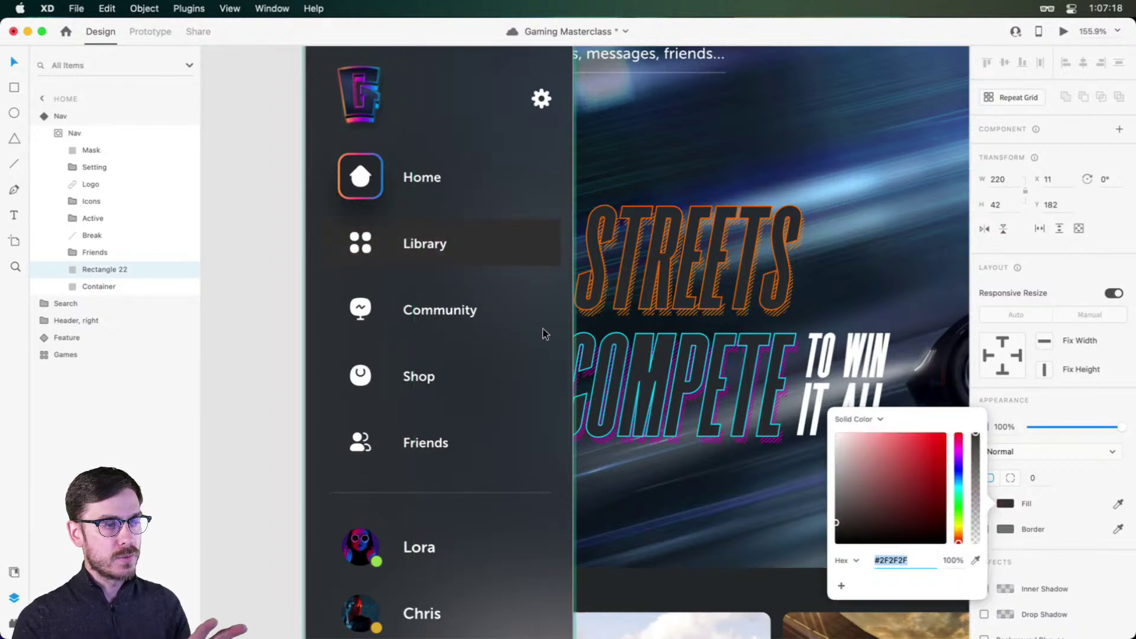
left_click_drag(883, 493, 836, 434)
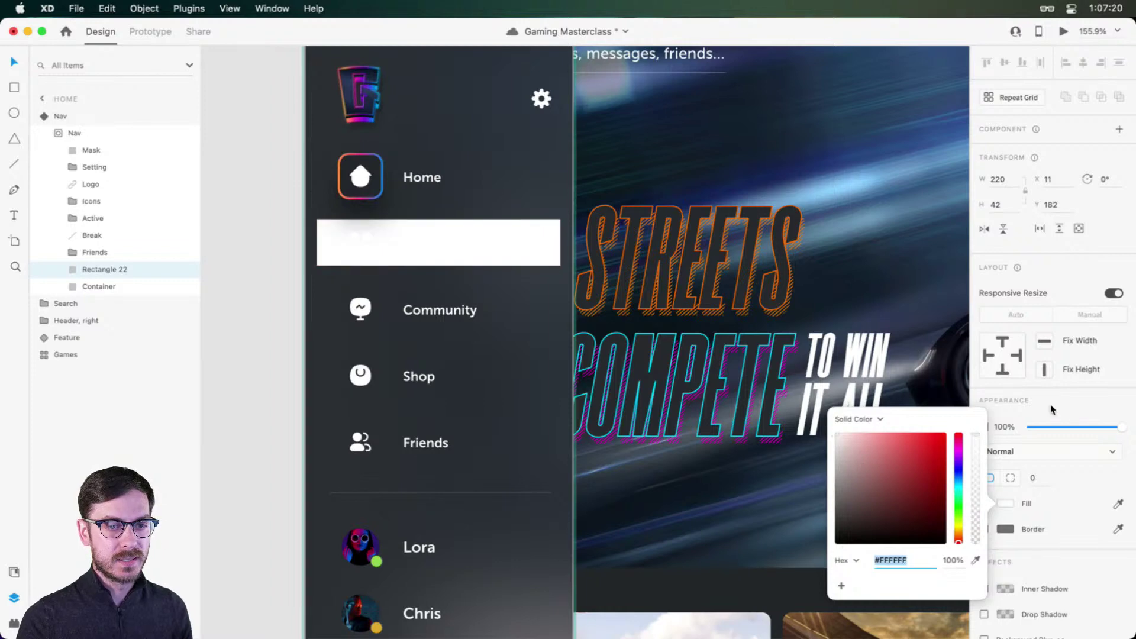
left_click(1055, 450)
left_click(1022, 584)
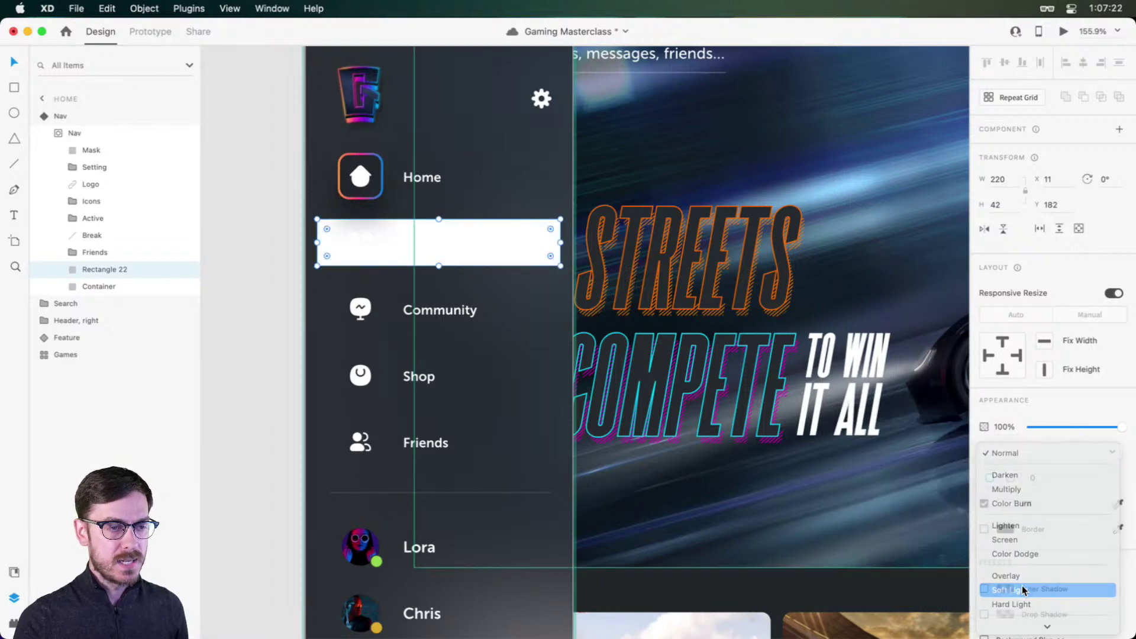
left_click(1005, 504)
mouse_move(836, 434)
left_mouse_down()
mouse_move(858, 521)
mouse_move(767, 535)
mouse_move(757, 502)
left_mouse_up()
left_click(1088, 394)
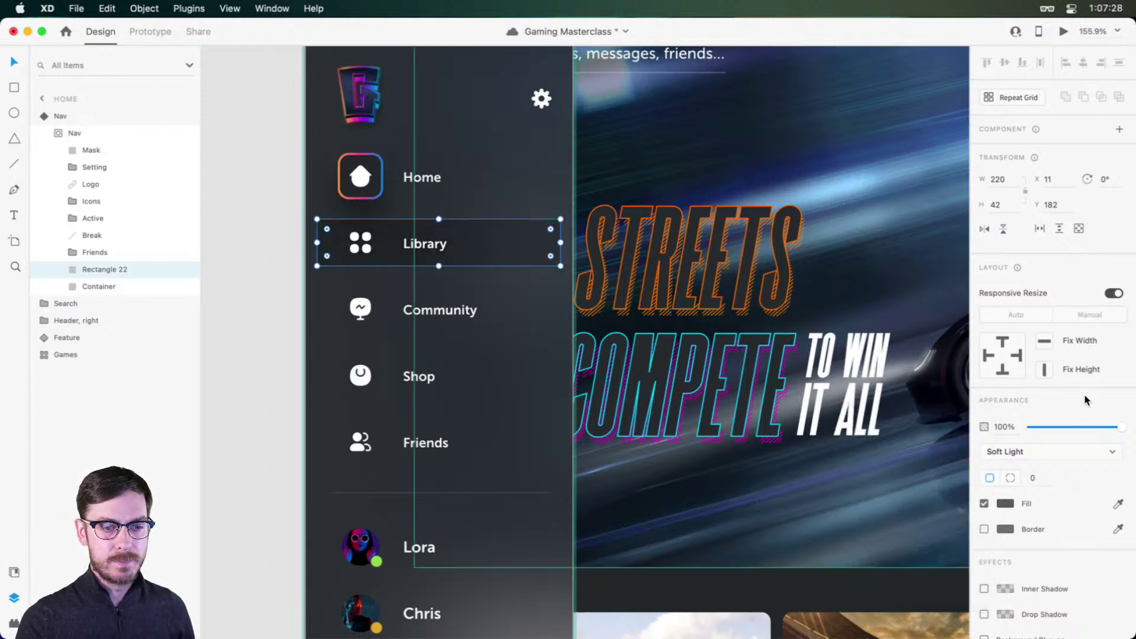
mouse_move(550, 229)
left_mouse_down()
mouse_move(527, 236)
mouse_move(551, 224)
left_mouse_up()
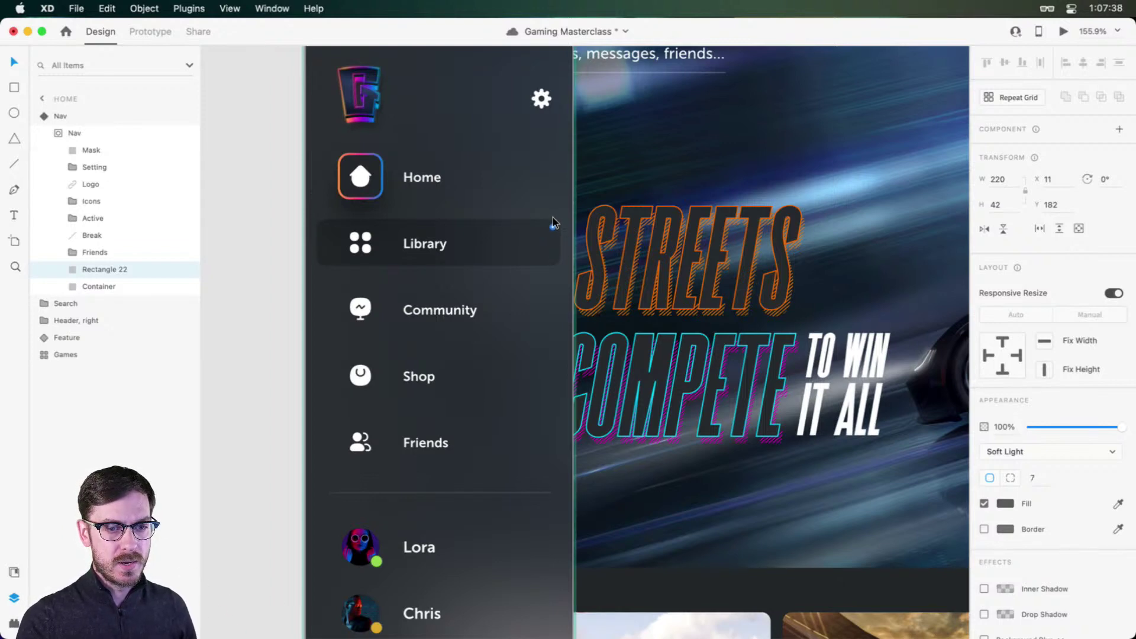
left_click_drag(551, 221, 551, 226)
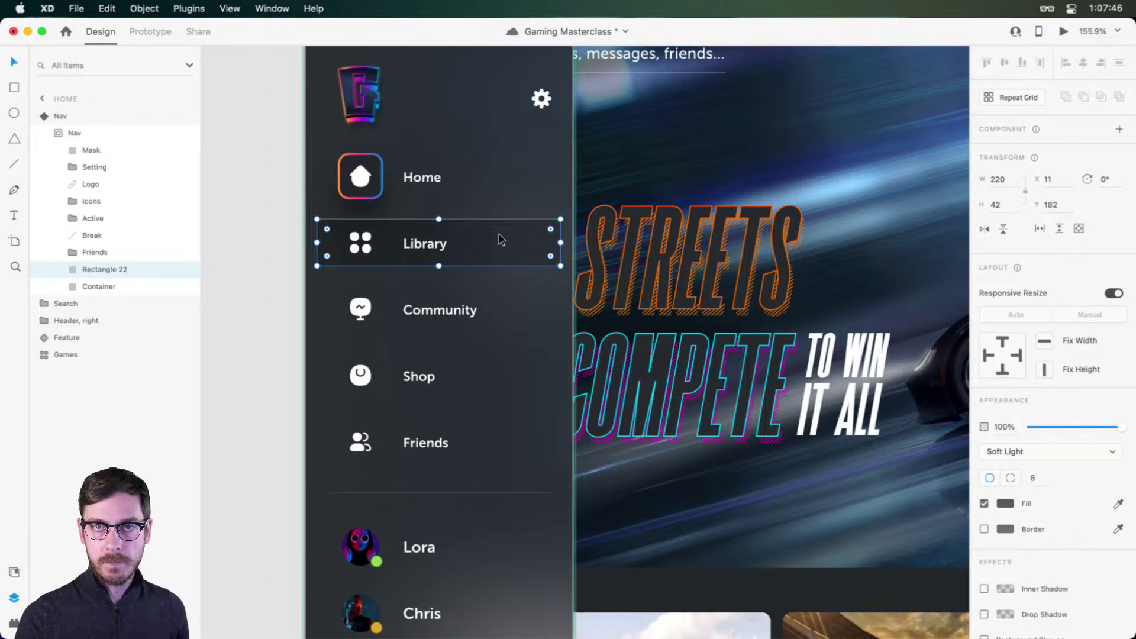
Step: Turn the Library highlight into the component instance 'Component 6 – 1' and save
left_click(1120, 130)
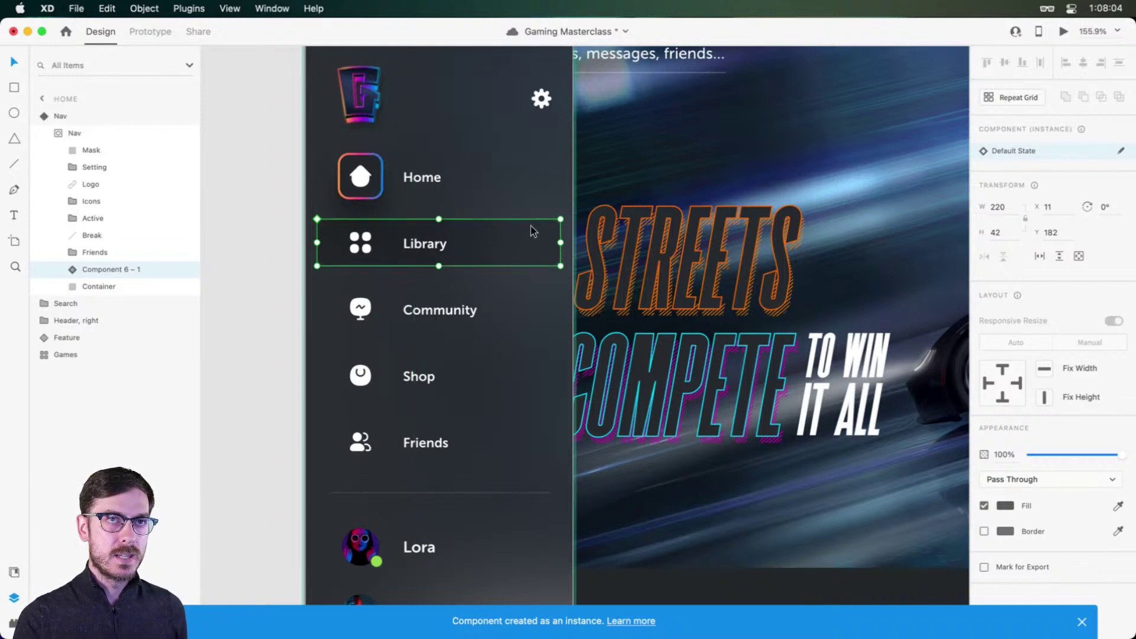
key("super+s")
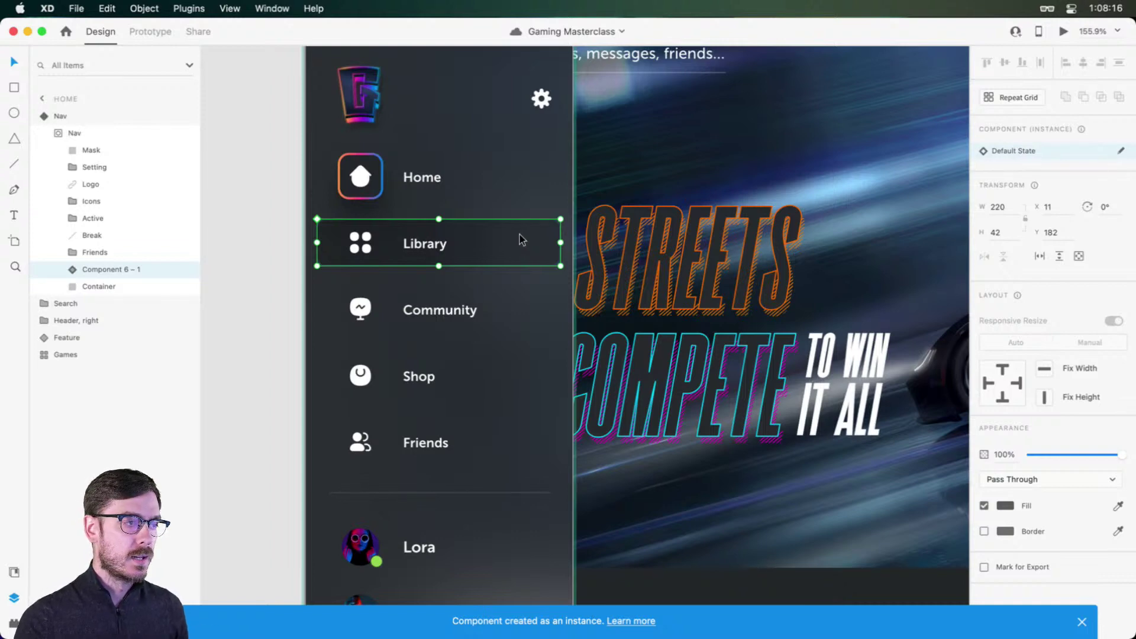
right_click(519, 240)
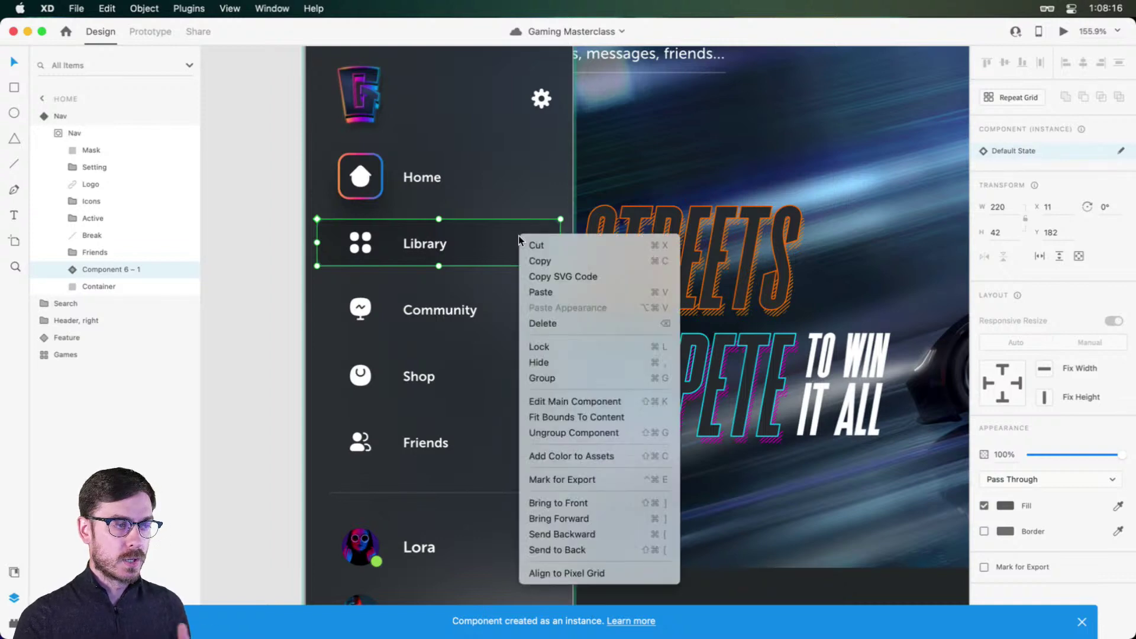
Step: In the main Component 6, set Rectangle 22 to 0% opacity for the Default State
left_click(573, 401)
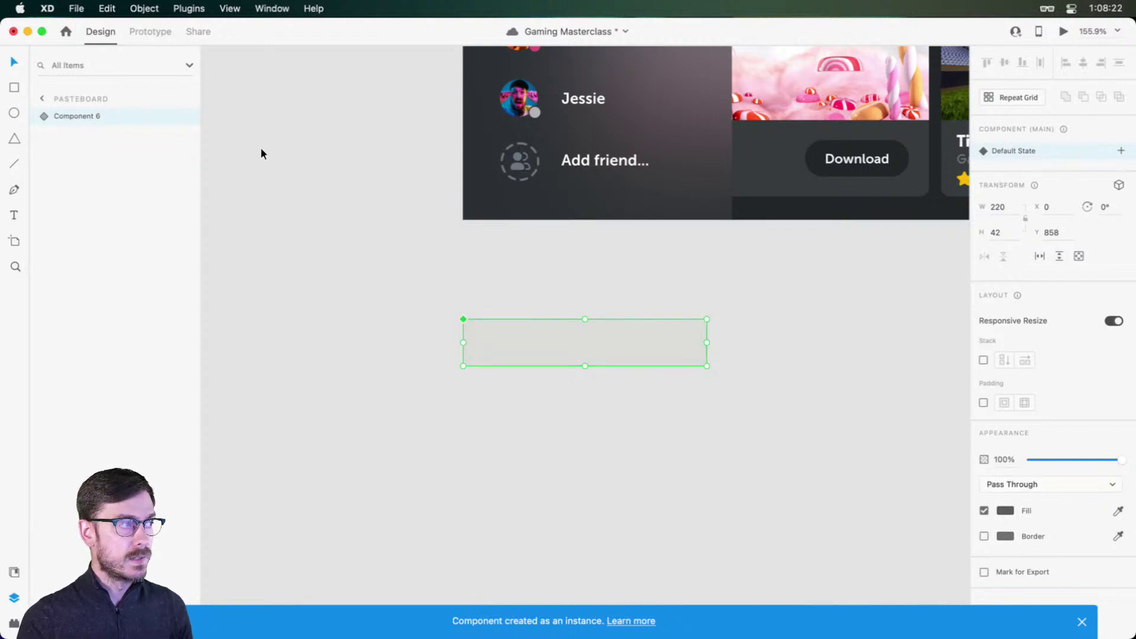
left_click(44, 116)
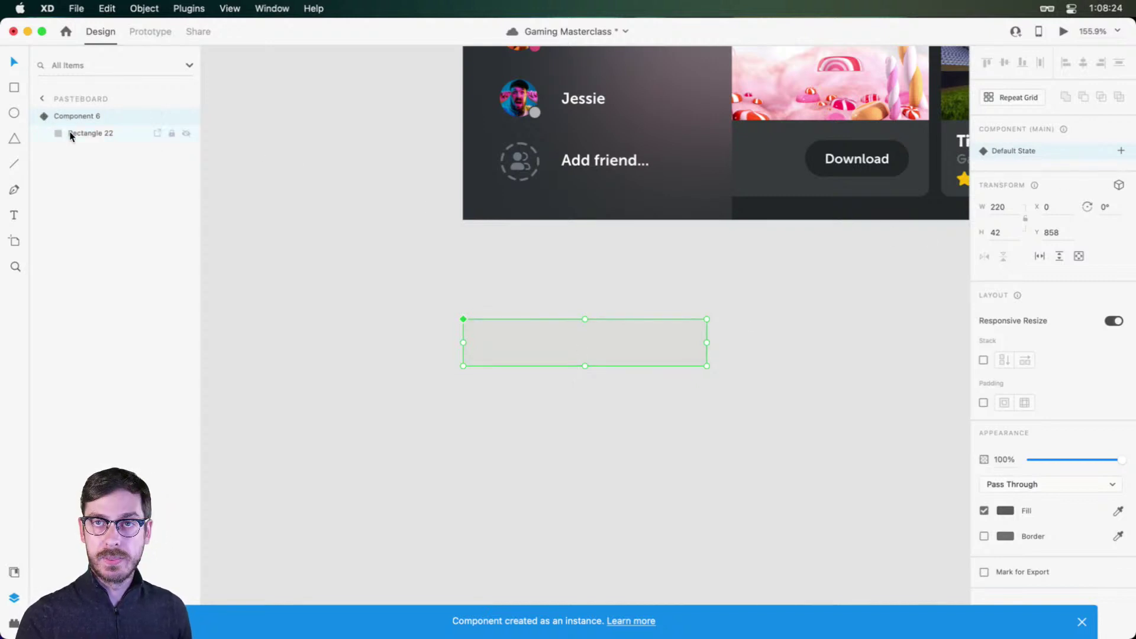
left_click(91, 133)
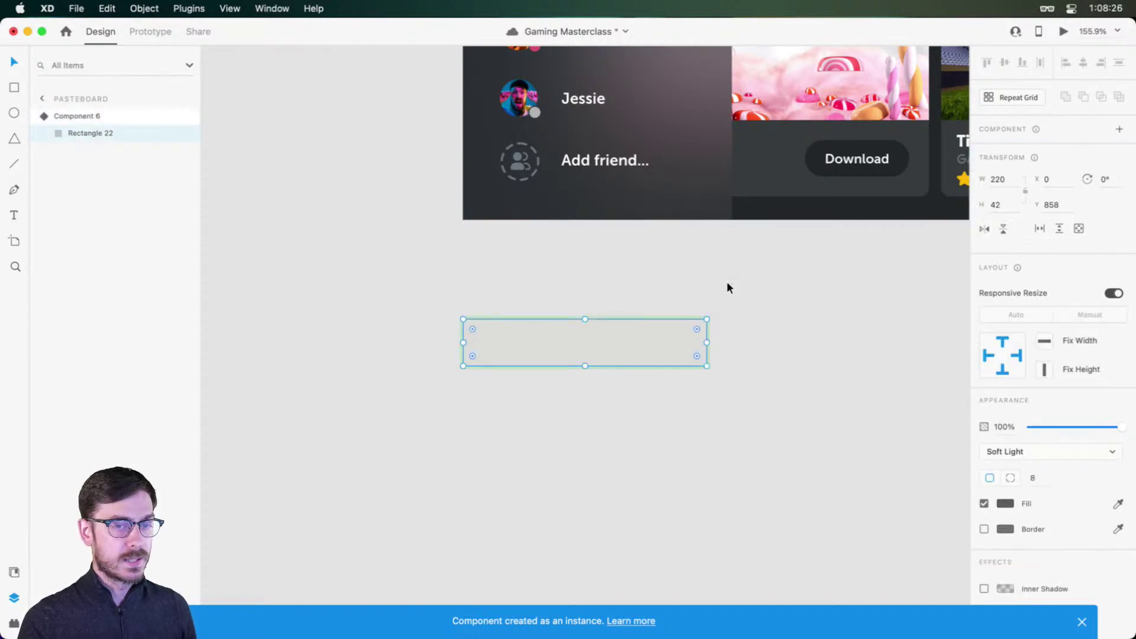
left_click_drag(1084, 426, 830, 378)
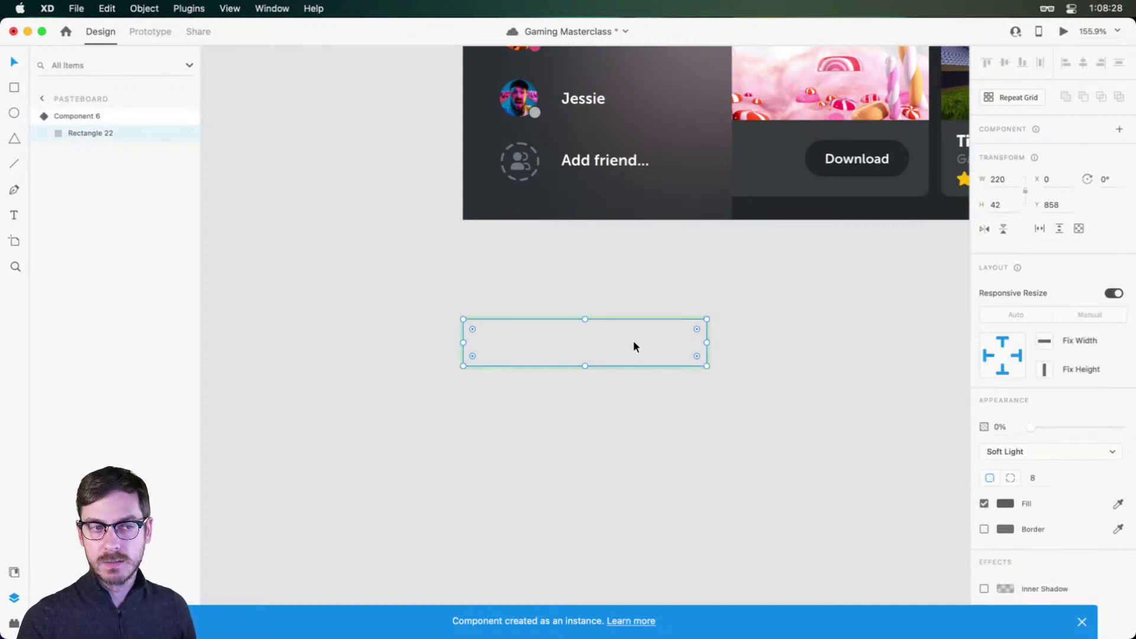
key("Escape")
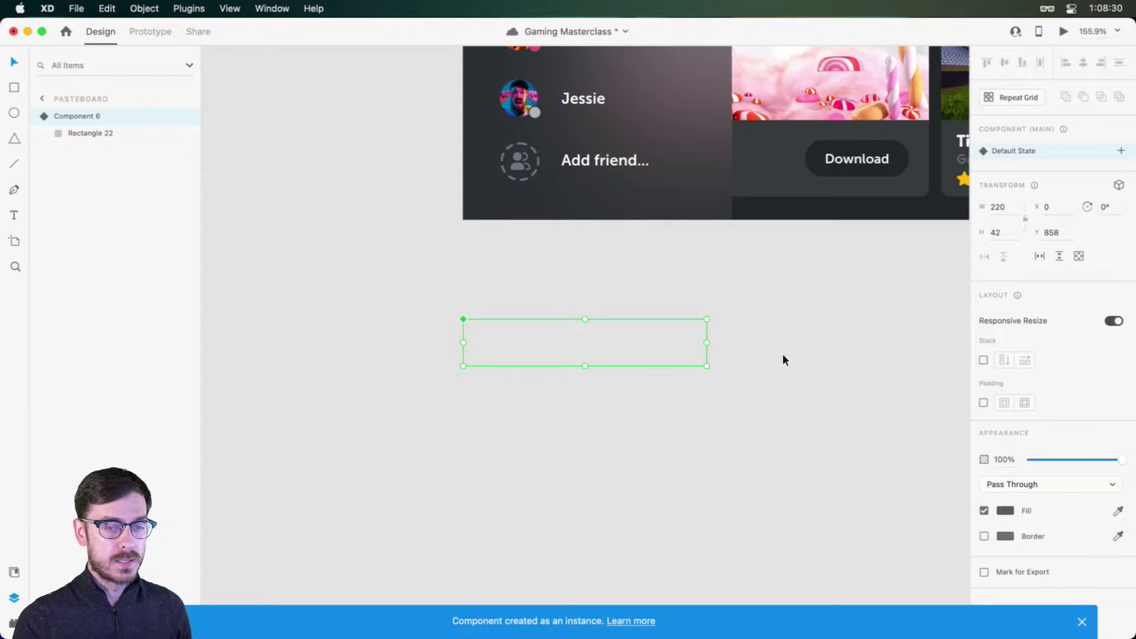
key("super+z")
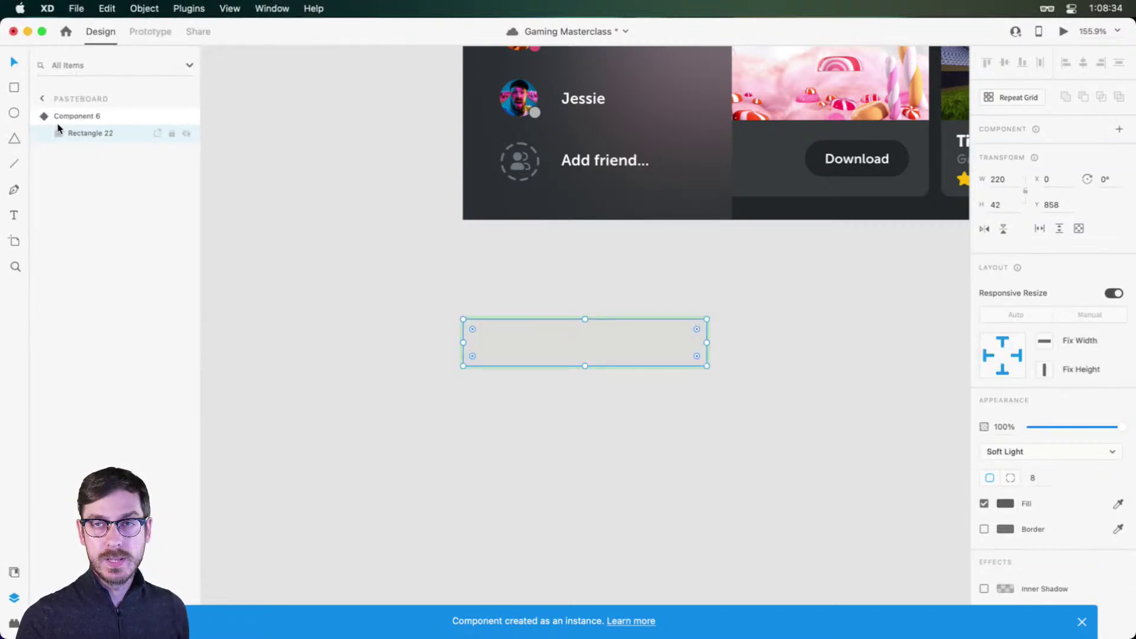
left_click(186, 134)
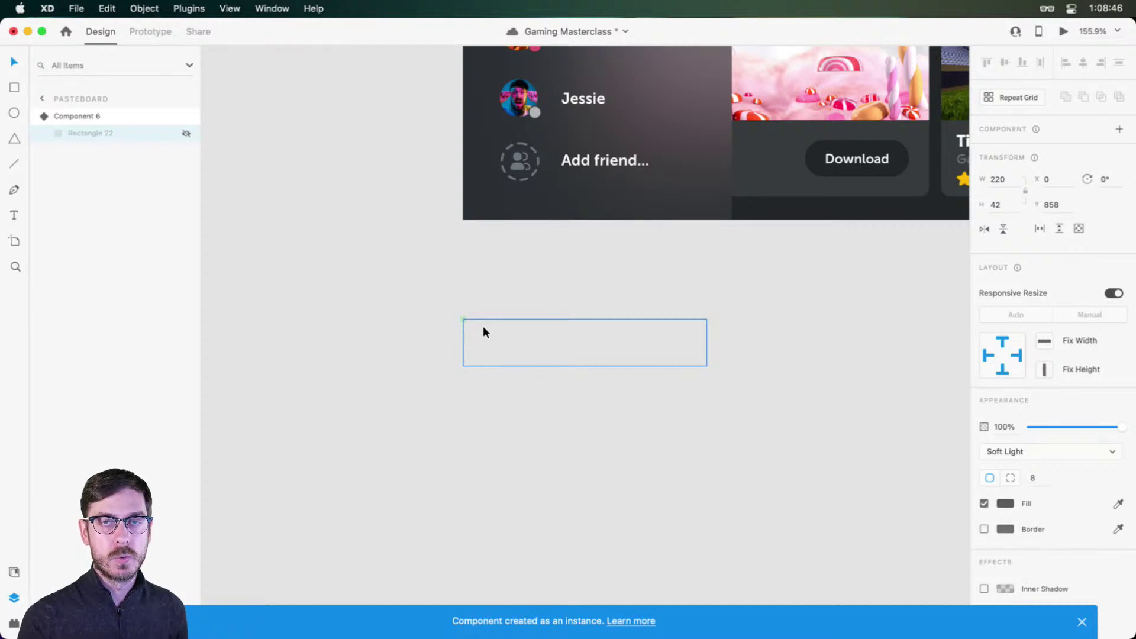
left_click(185, 133)
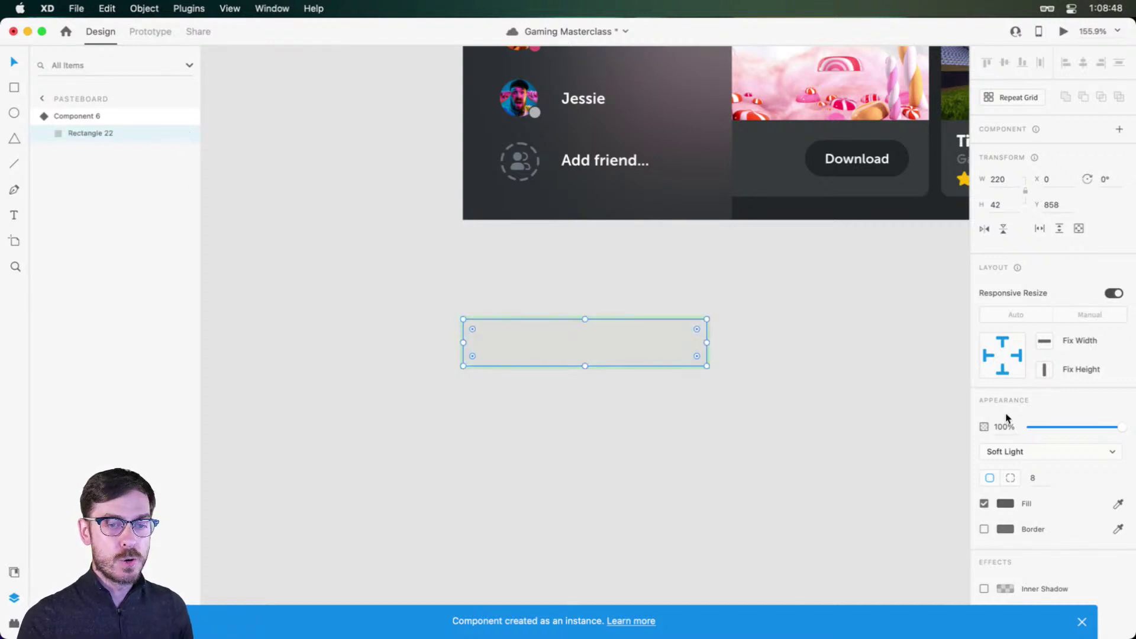
left_click_drag(1096, 430, 994, 438)
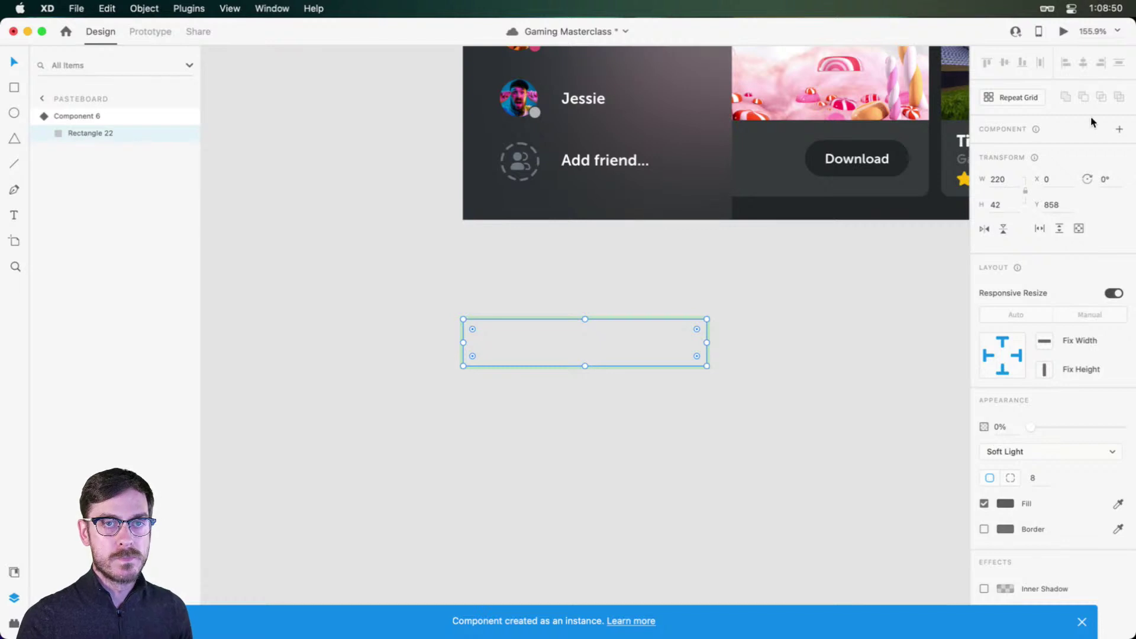
key("Escape")
left_click(1121, 150)
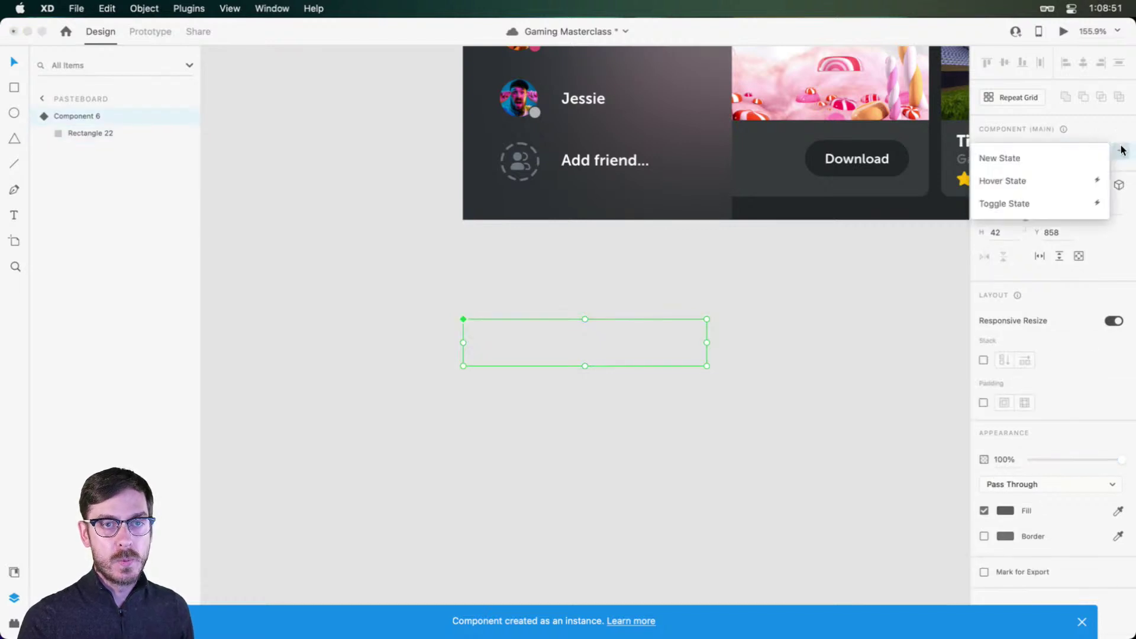
Step: Add a Hover State where Rectangle 22 shows at 100% opacity, then return to Default State
left_click(1042, 181)
key("Return")
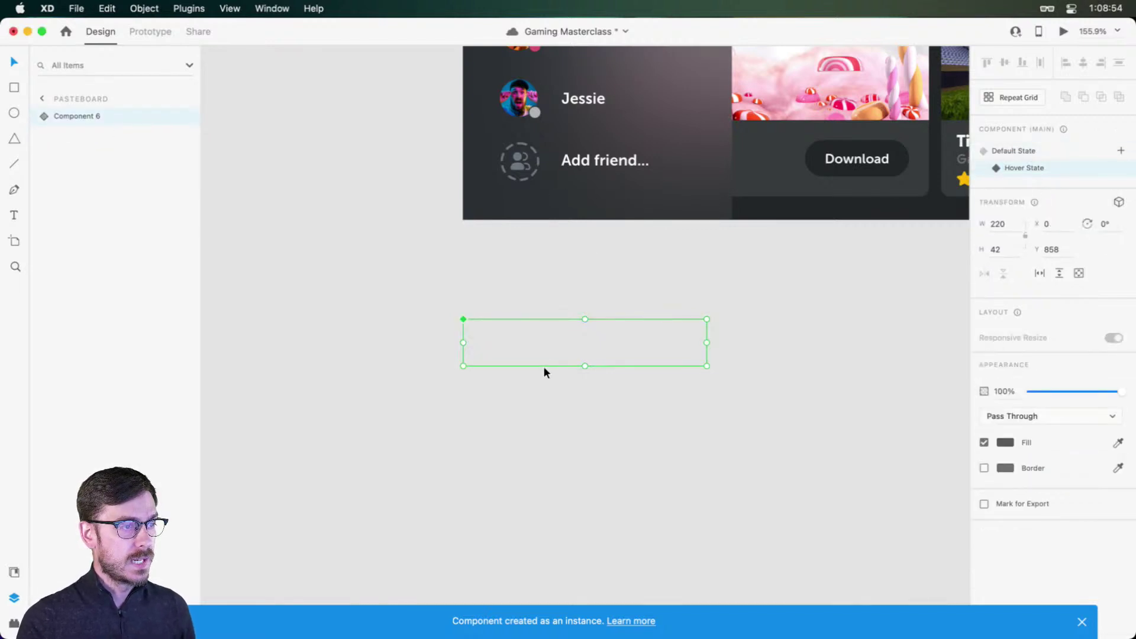
double_click(636, 357)
left_click_drag(1043, 427, 1099, 429)
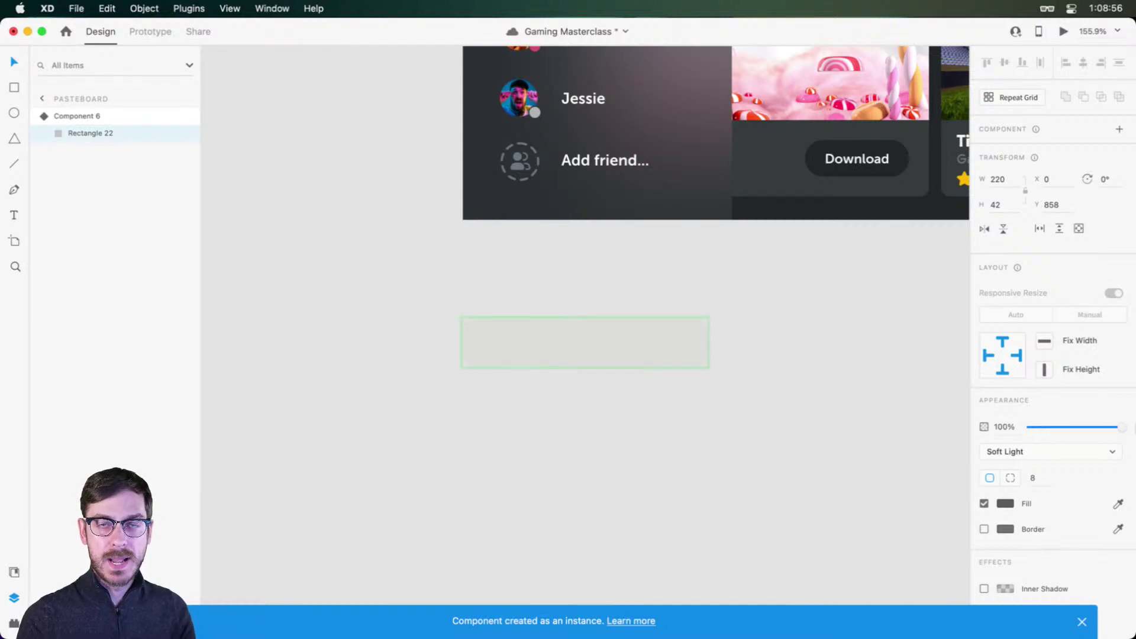
key("Escape")
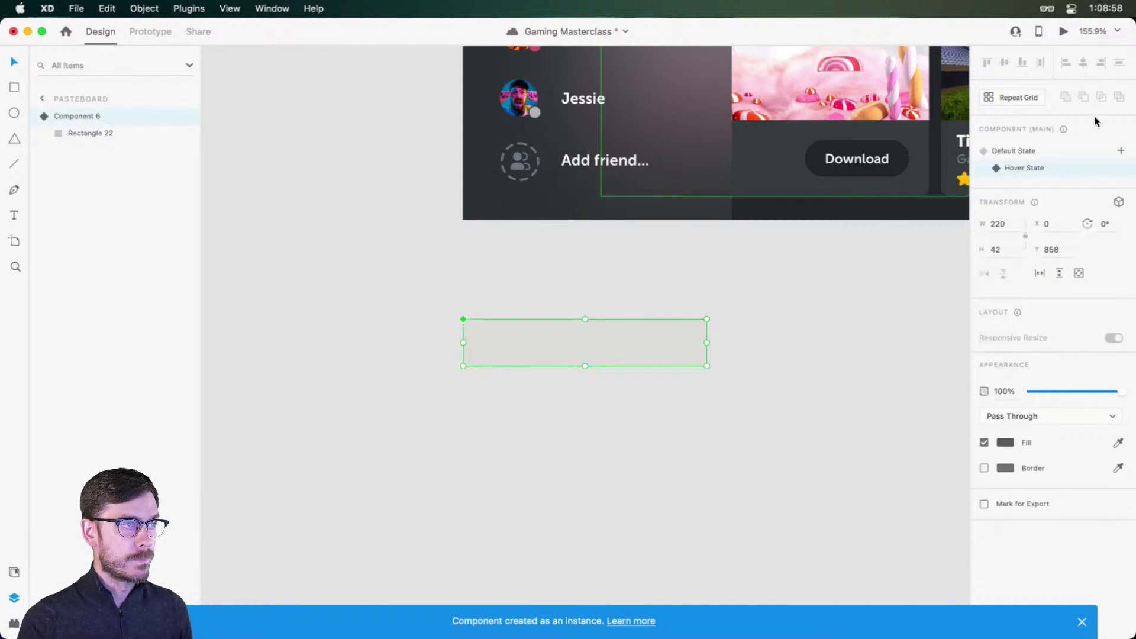
left_click(1051, 149)
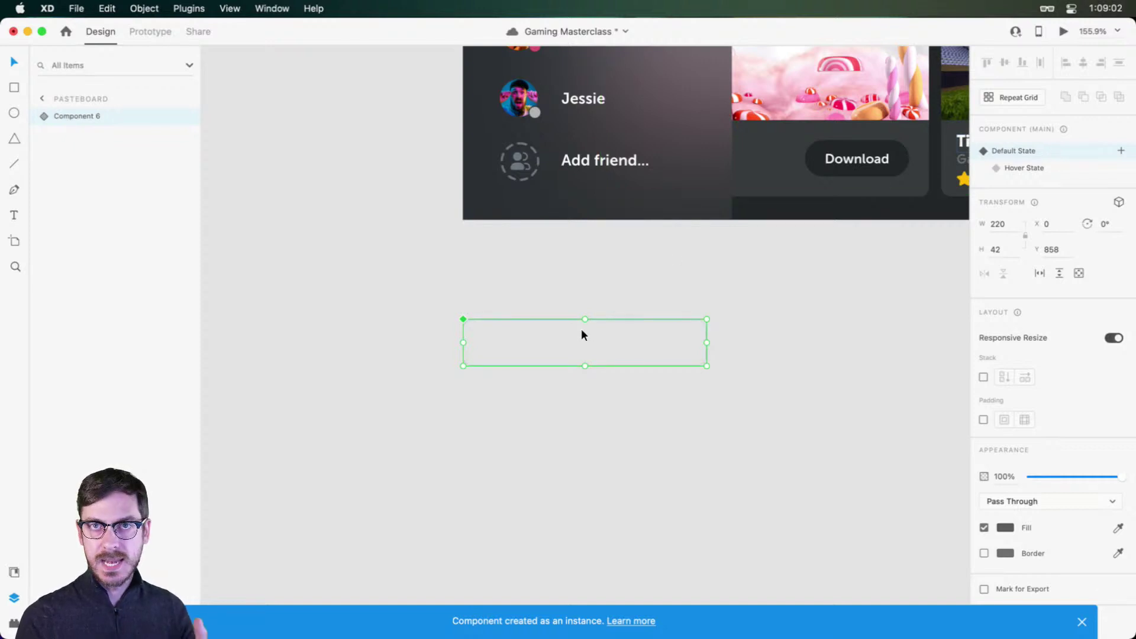
Step: Set Component 6's hover interaction to a Transition with Animation None
left_click(148, 32)
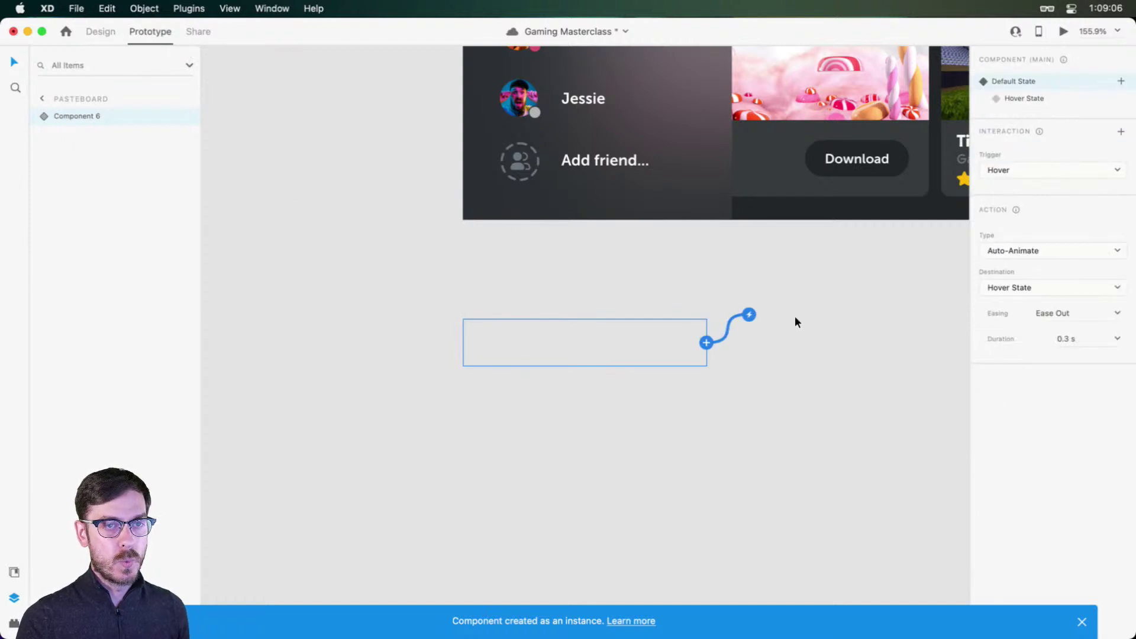
left_click(1041, 252)
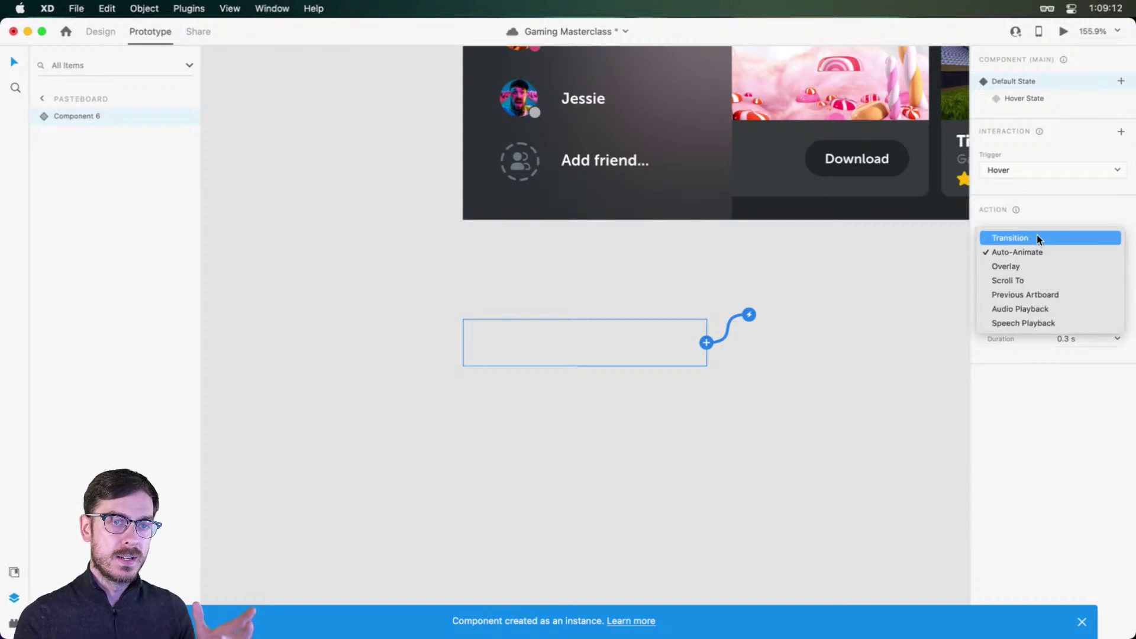
left_click(1039, 239)
left_click(1019, 336)
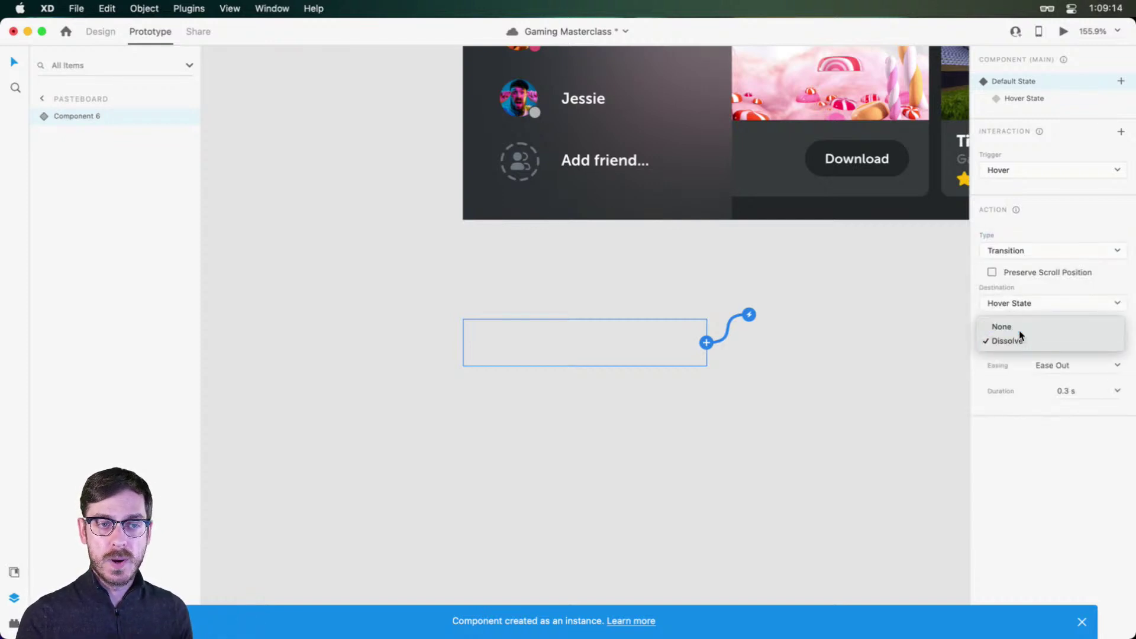
left_click(1019, 327)
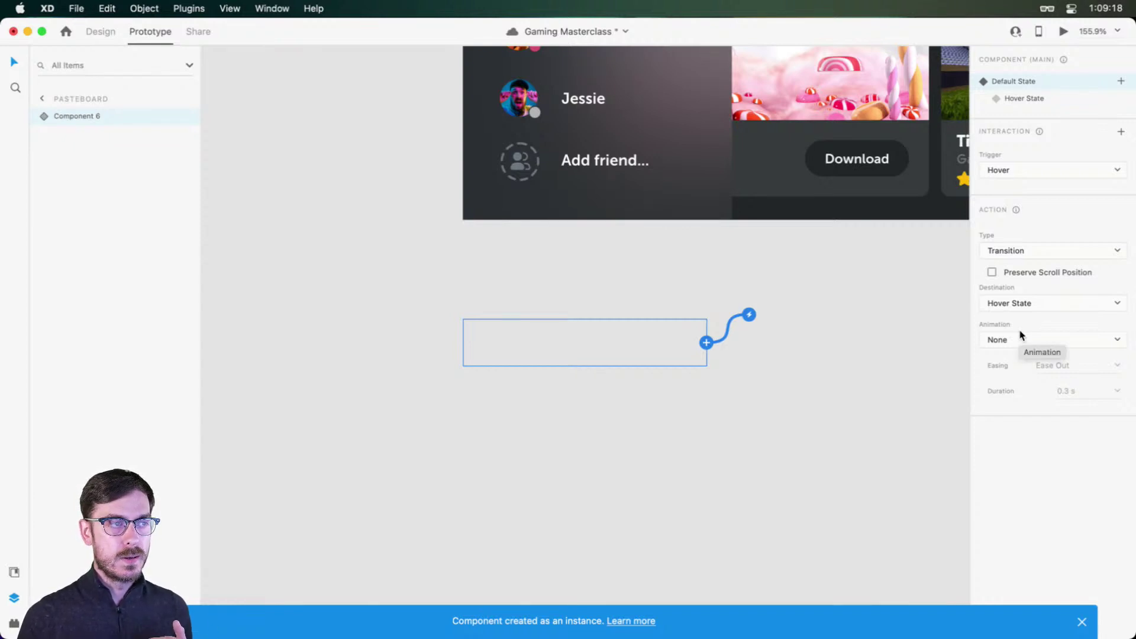
left_click(561, 233)
scroll(644, 213, "up", 10)
Step: Back in design mode, select the Library button instance and preview it to test its hover
left_click(655, 202)
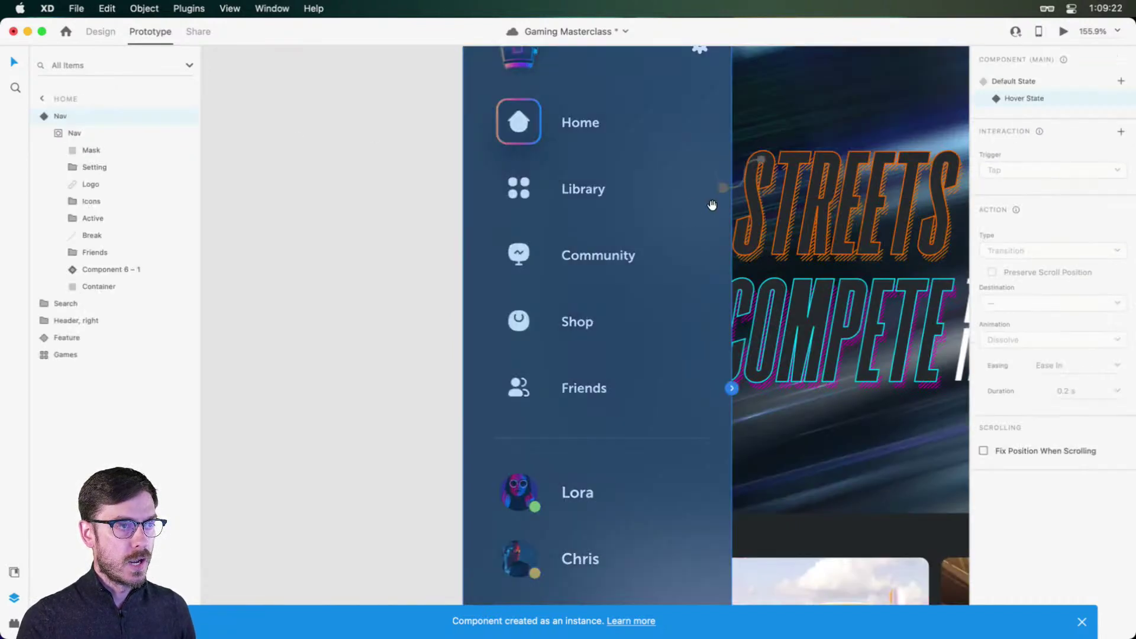
scroll(712, 203, "right", 4)
scroll(712, 202, "up", 1)
left_click(109, 29)
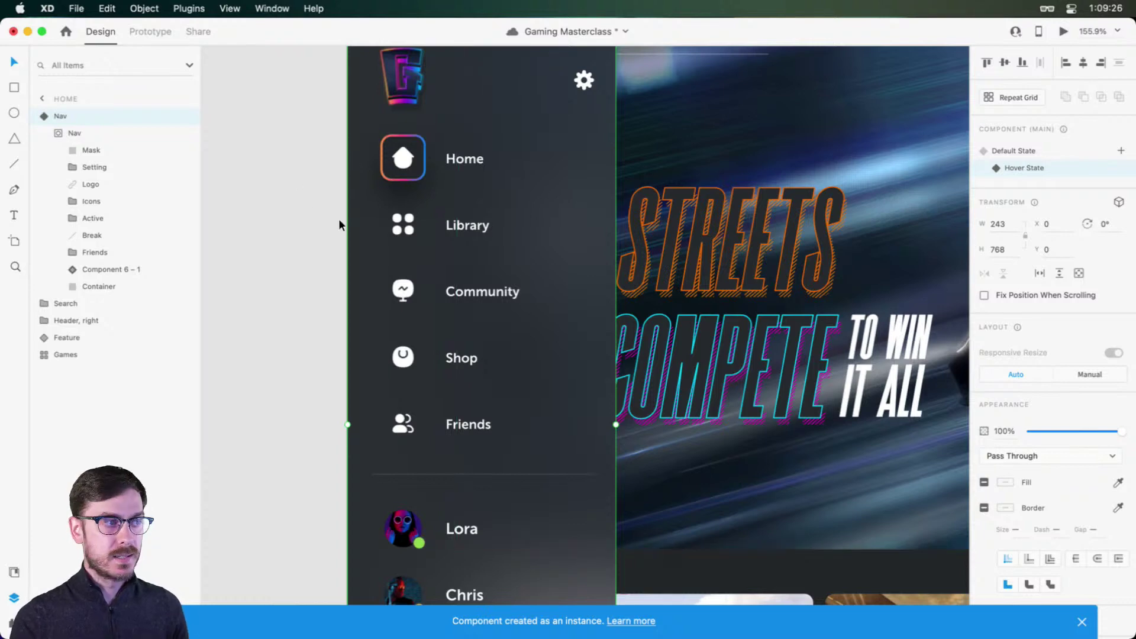
left_click(112, 272)
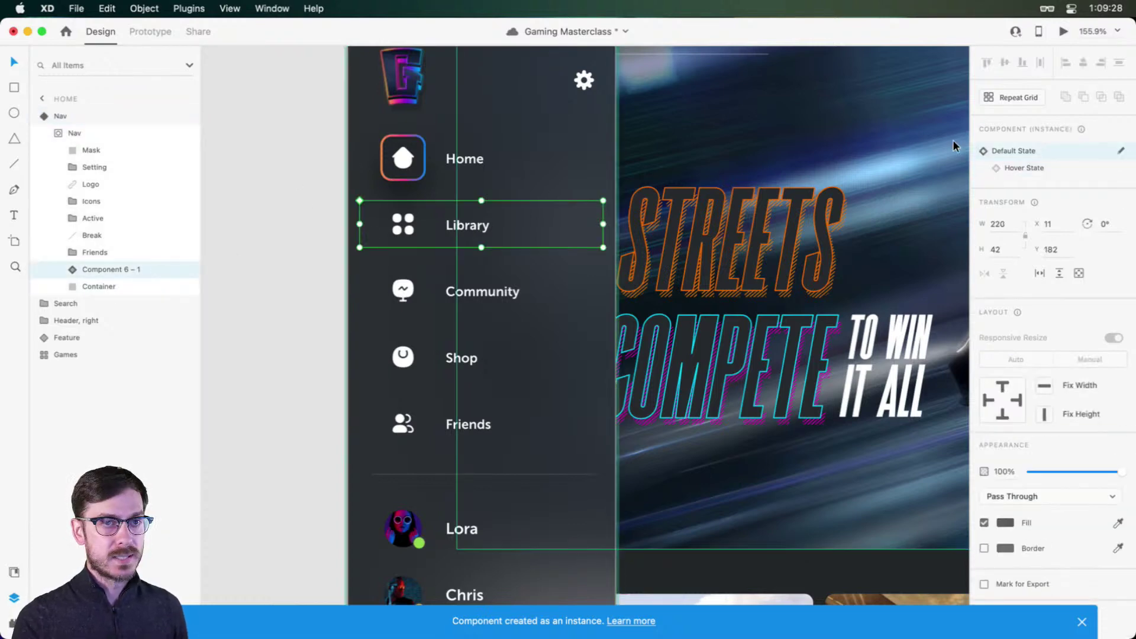
left_click(1063, 31)
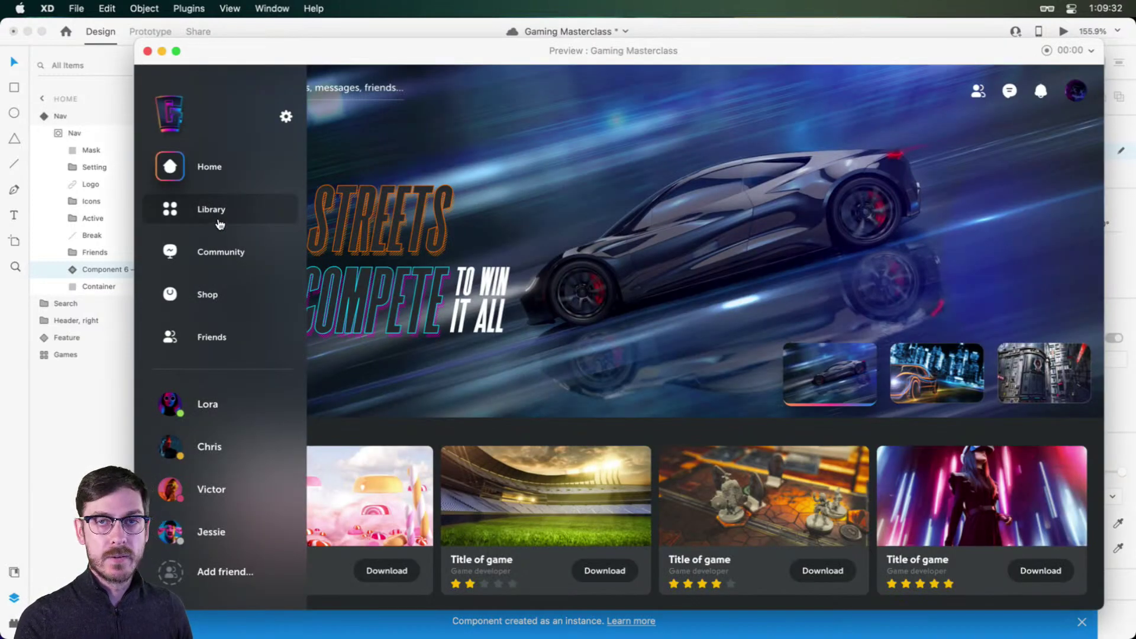
Step: Set the Library button to Hover State, copy it onto the other rows, and group the four copies
key("super+w")
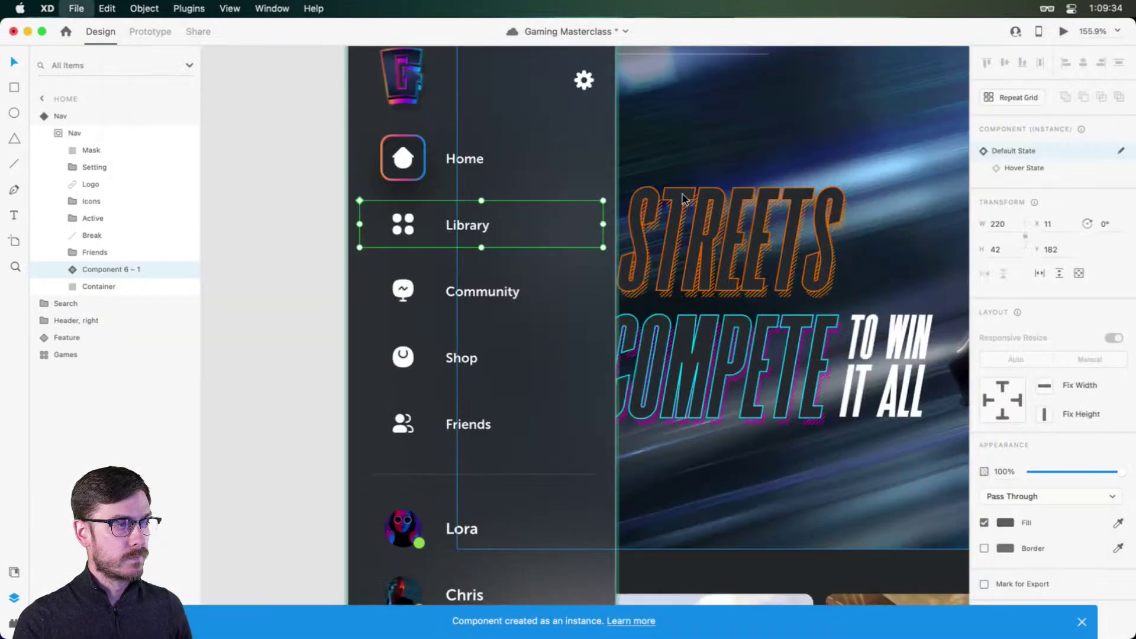
left_click(1065, 166)
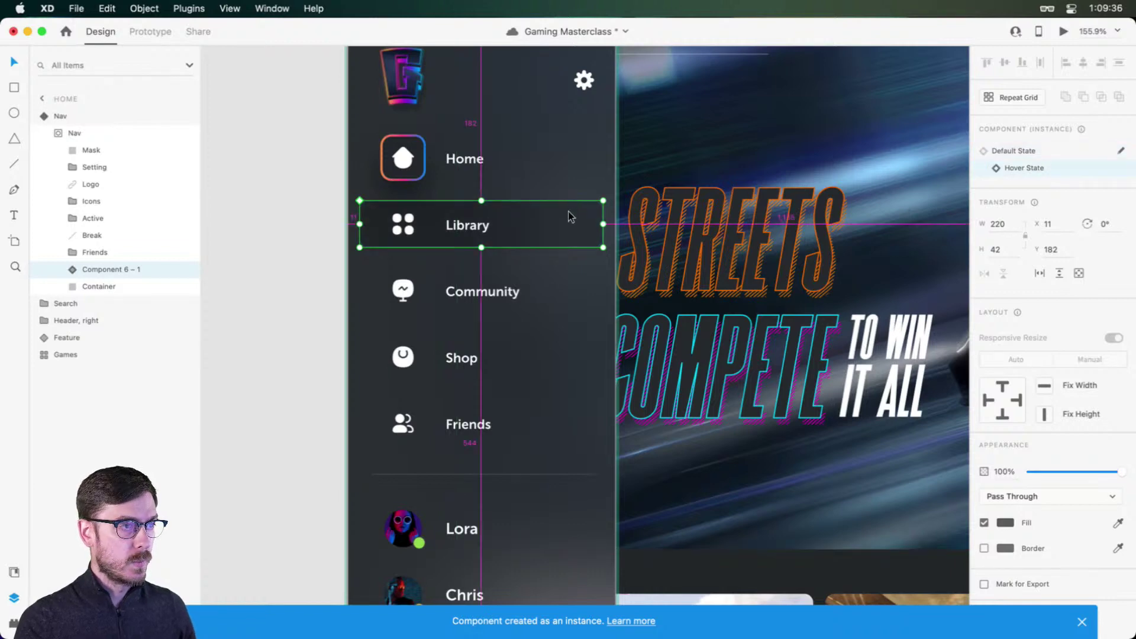
left_click_drag(568, 216, 566, 416)
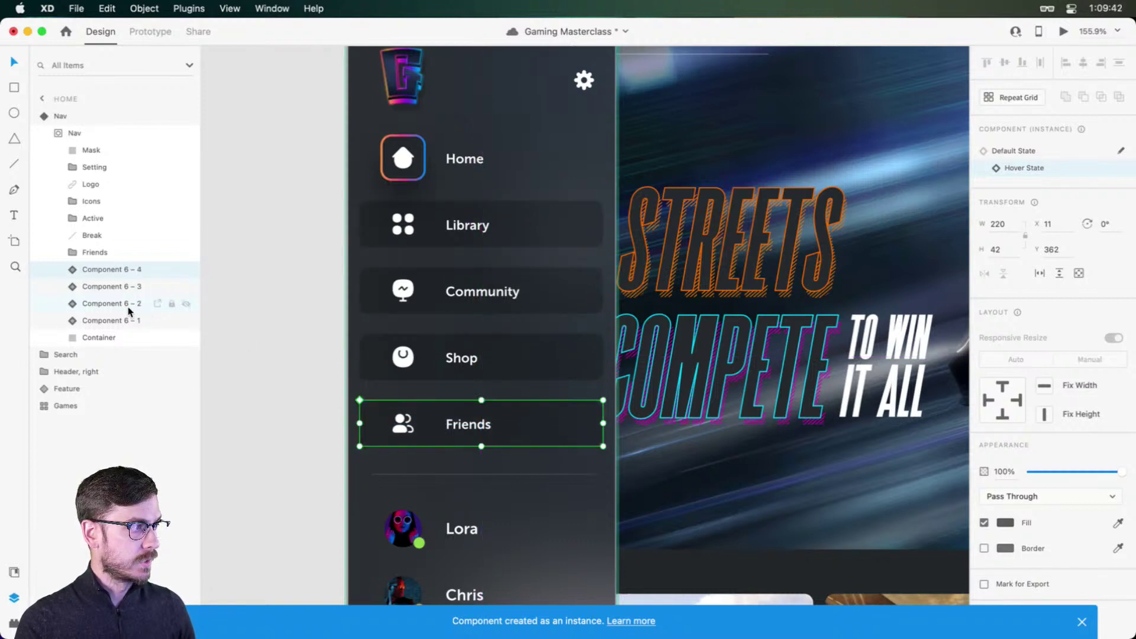
left_click(119, 321, "shift")
key("super+g")
double_click(107, 270)
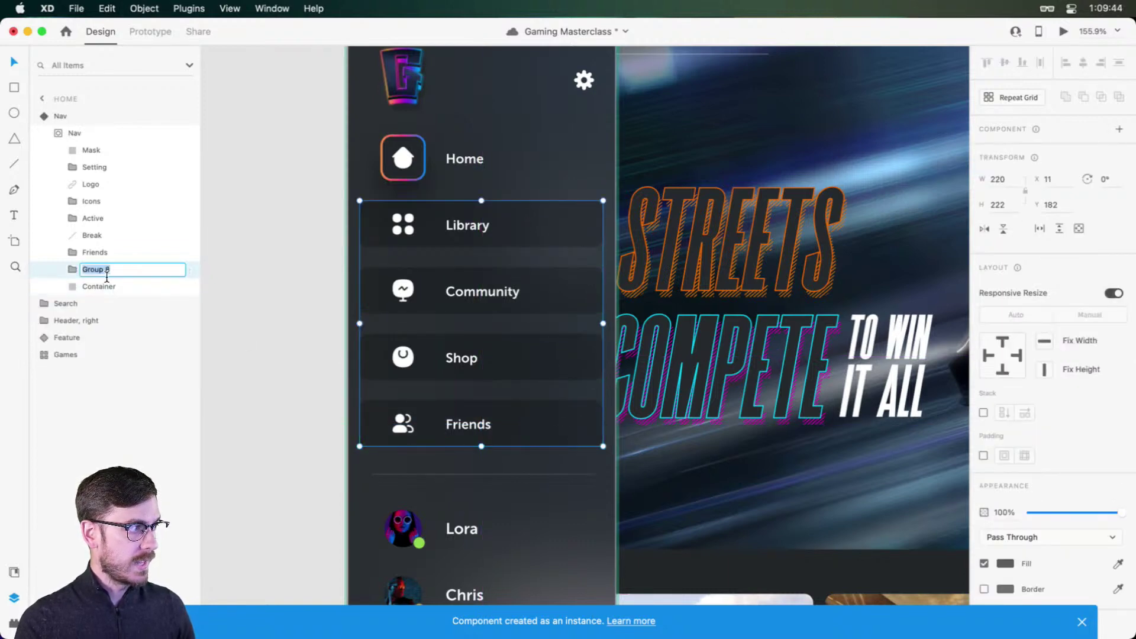
Step: Name the group 'Hover' and reset the Community, Shop and Library copies to Default State
type("Hover")
key("Return")
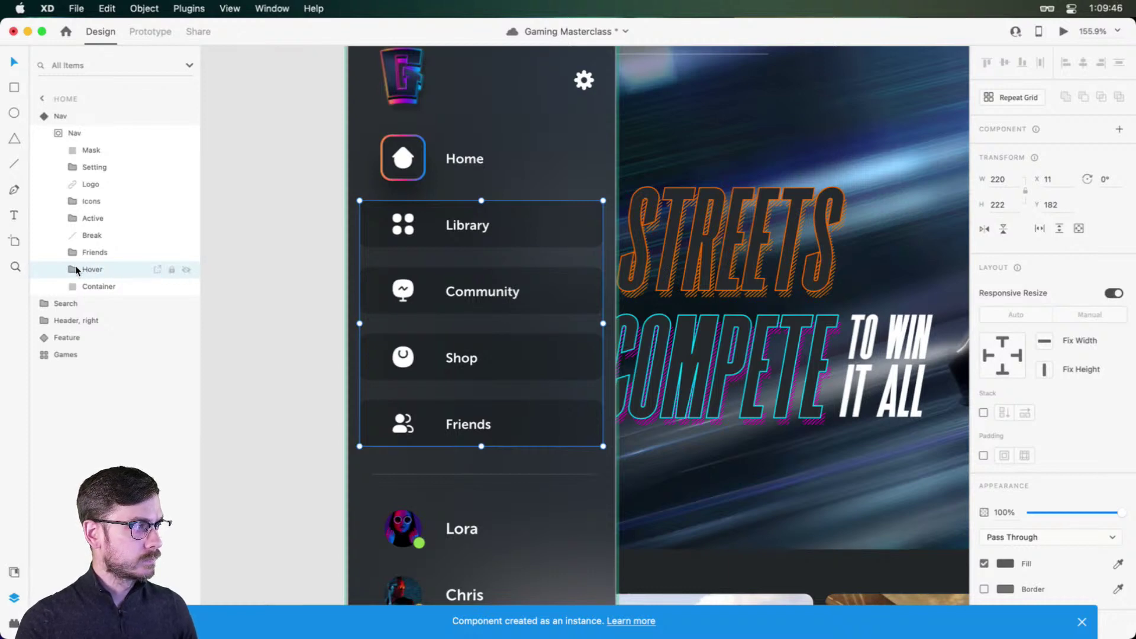
left_click(74, 269)
left_click(118, 286)
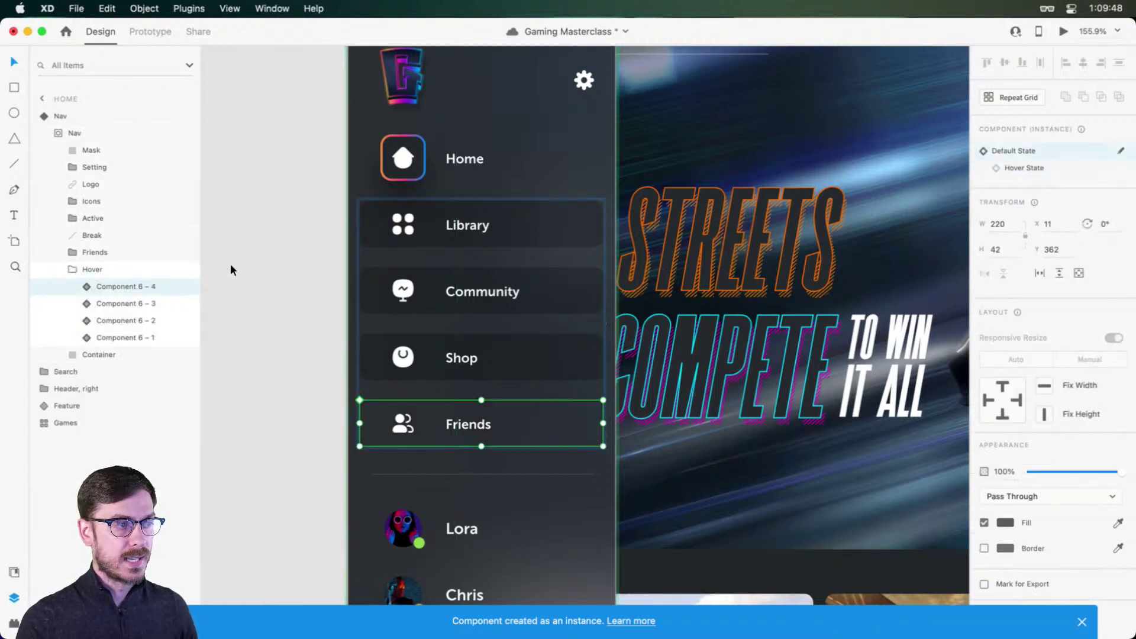
left_click(103, 321)
left_click(1038, 150)
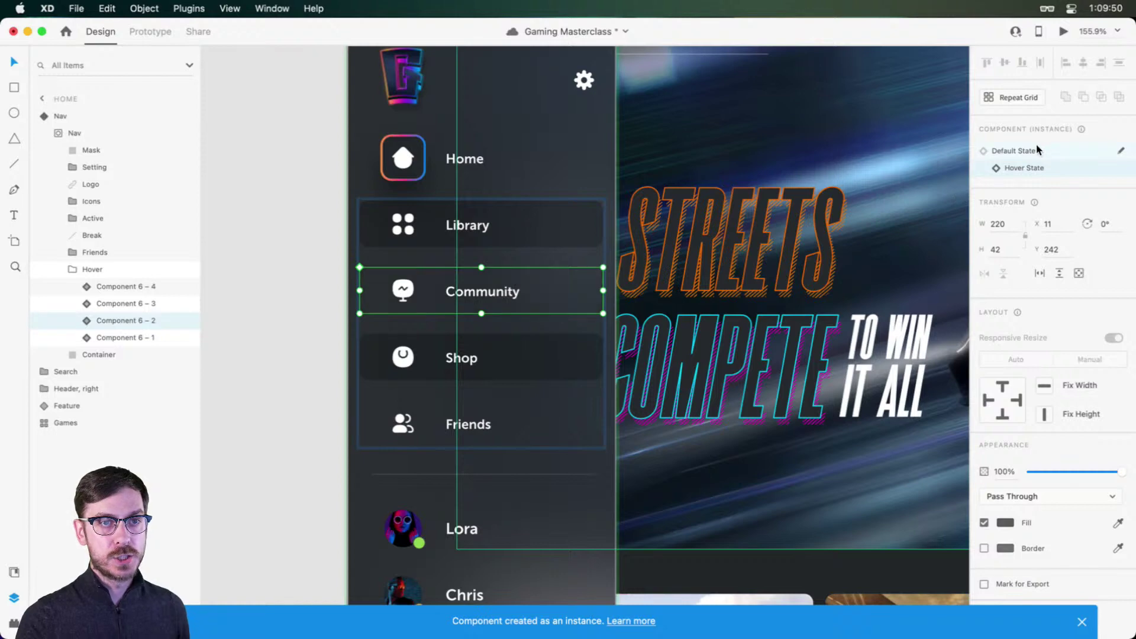
left_click(146, 303)
left_click(1038, 151)
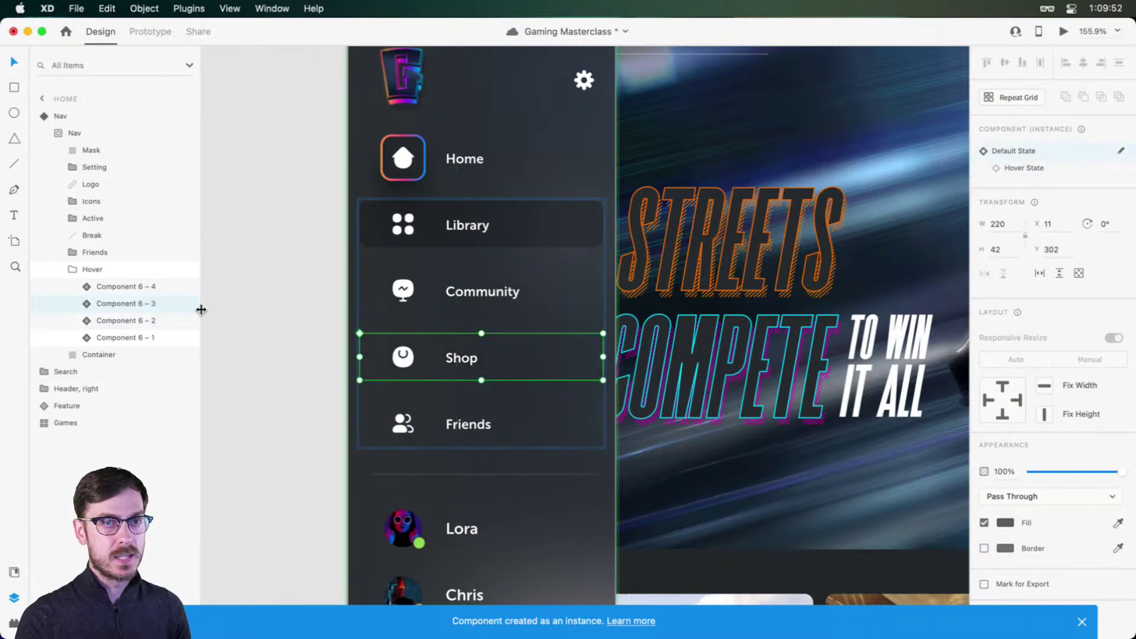
left_click(178, 338)
left_click(1074, 152)
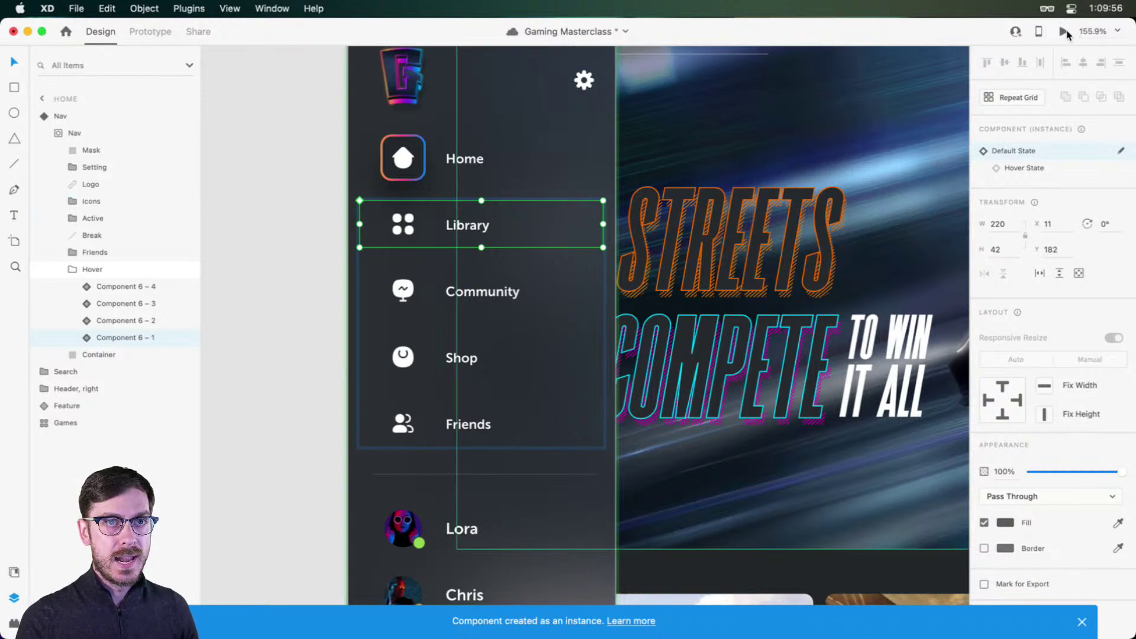
Step: Switch the Nav component back to its collapsed default state and preview the design
key("Escape")
left_click(93, 116)
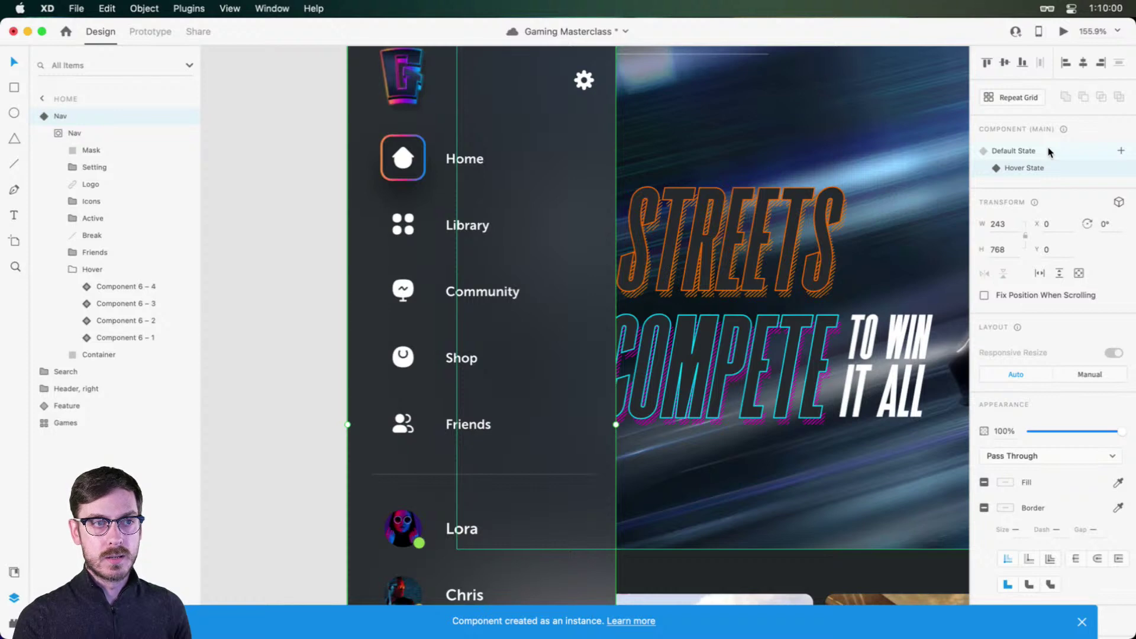
left_click(1049, 152)
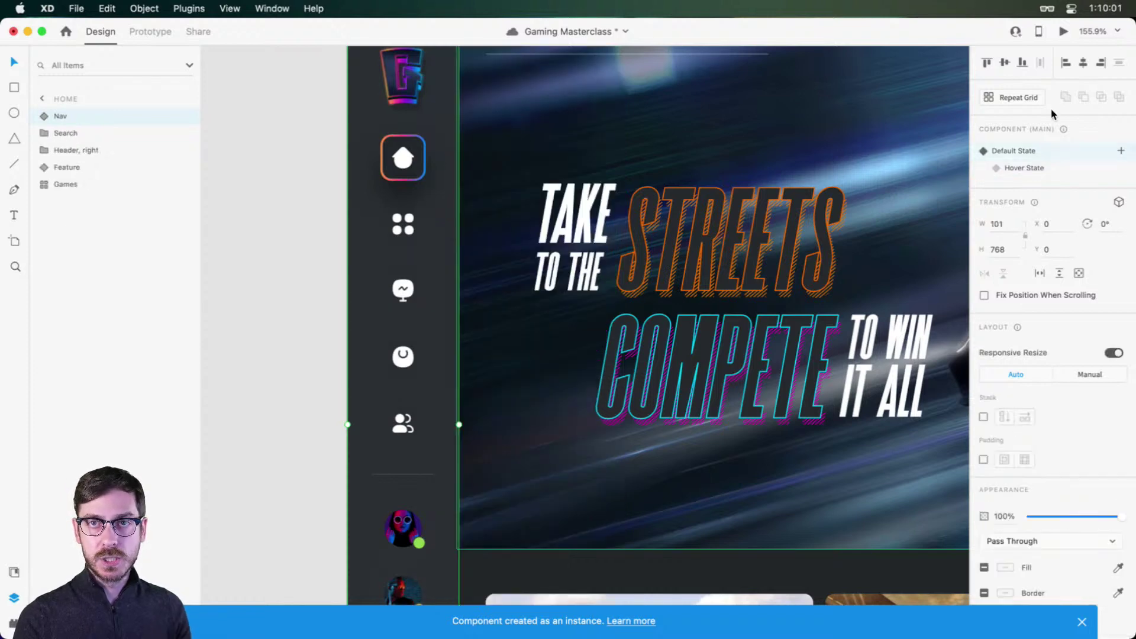
left_click(1063, 31)
mouse_move(190, 366)
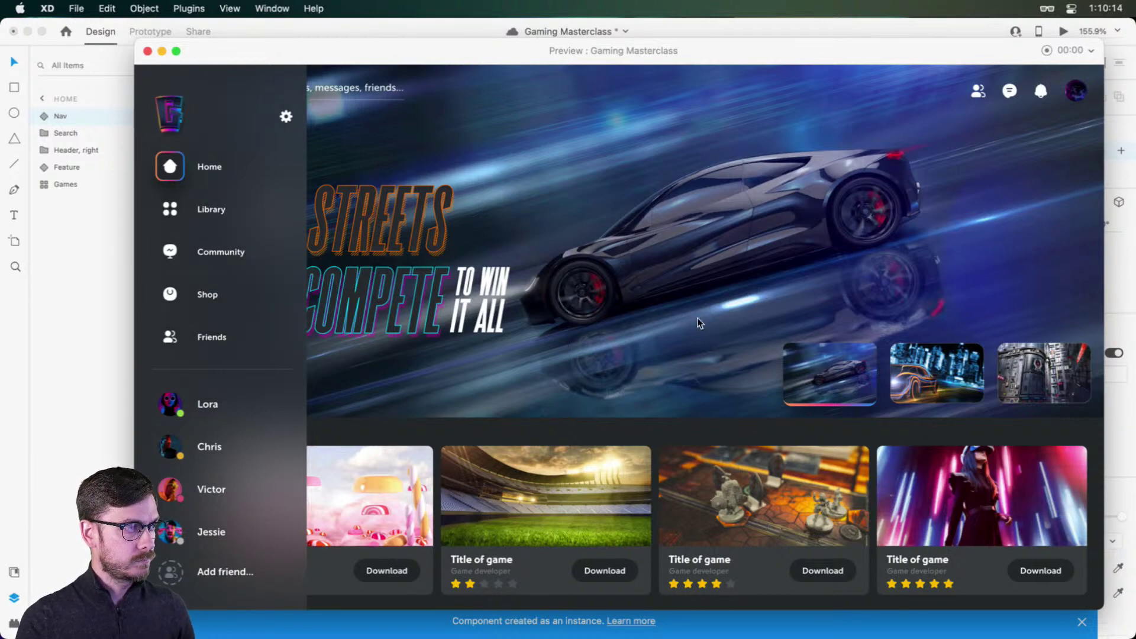
key("super+w")
left_click(1082, 622)
scroll(689, 328, "down", 5)
left_click(532, 186)
scroll(592, 213, "right", 5)
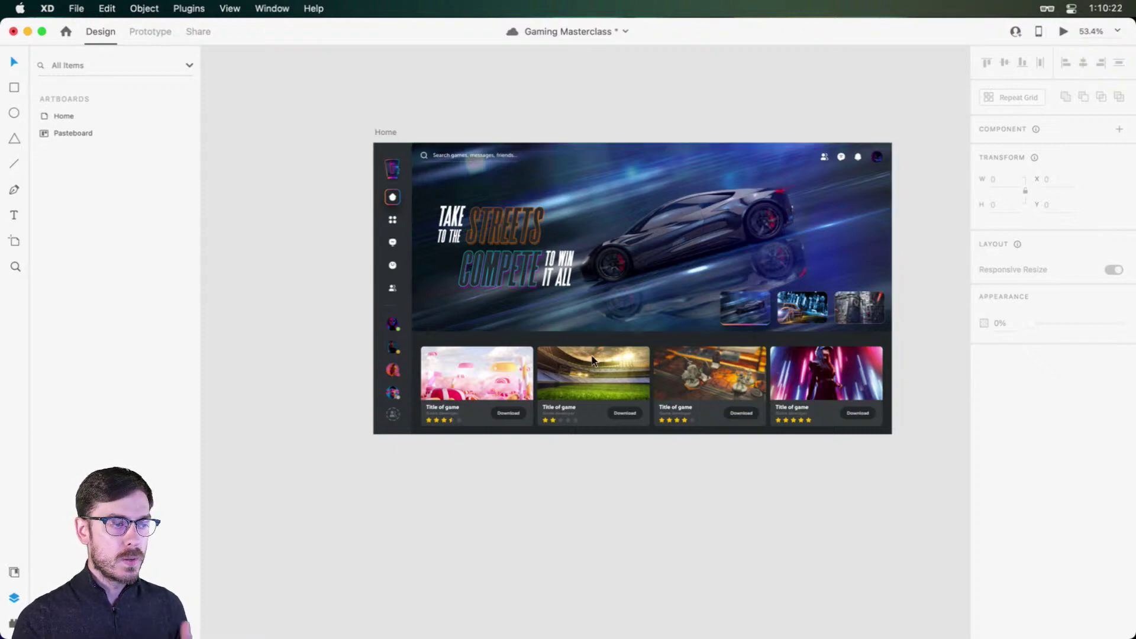
left_click(501, 413)
key("super+Return")
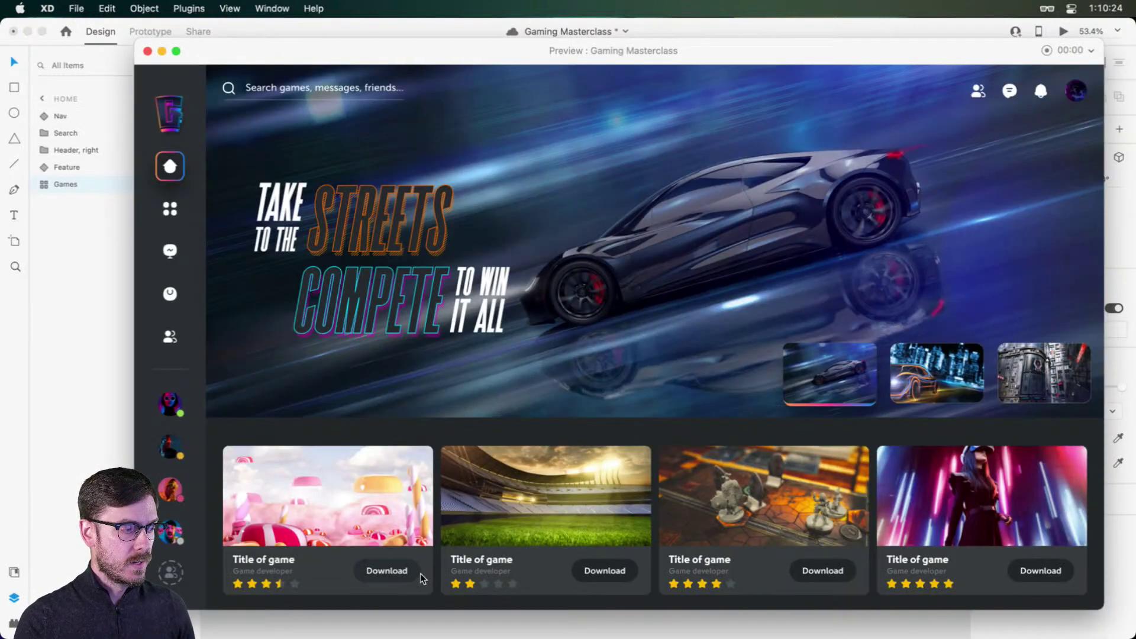
left_click(411, 577)
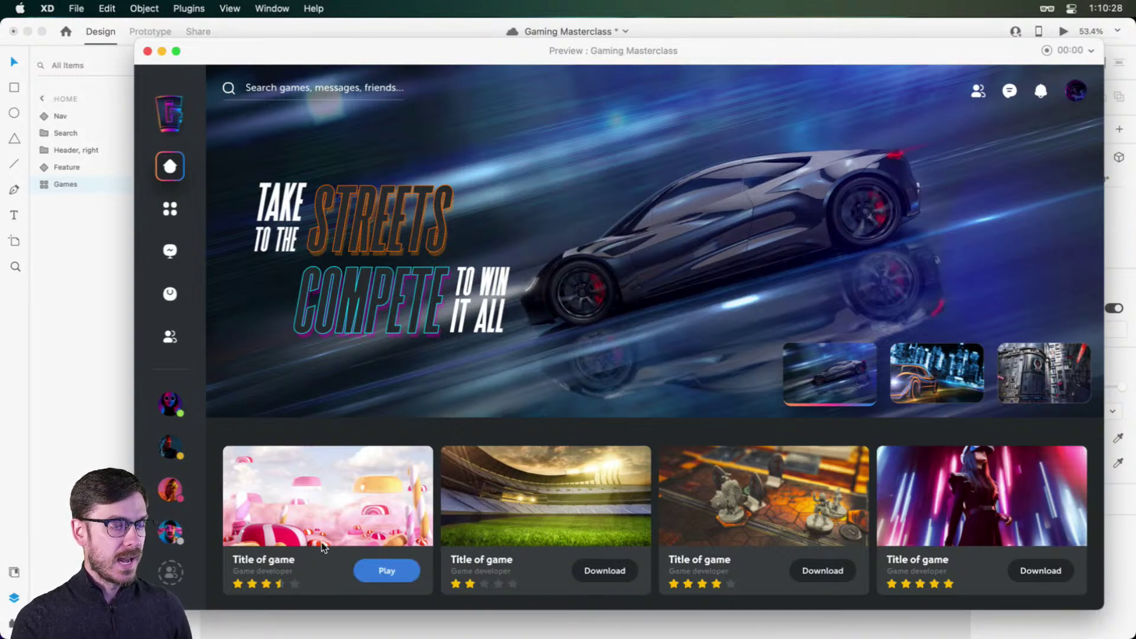
key("super+w")
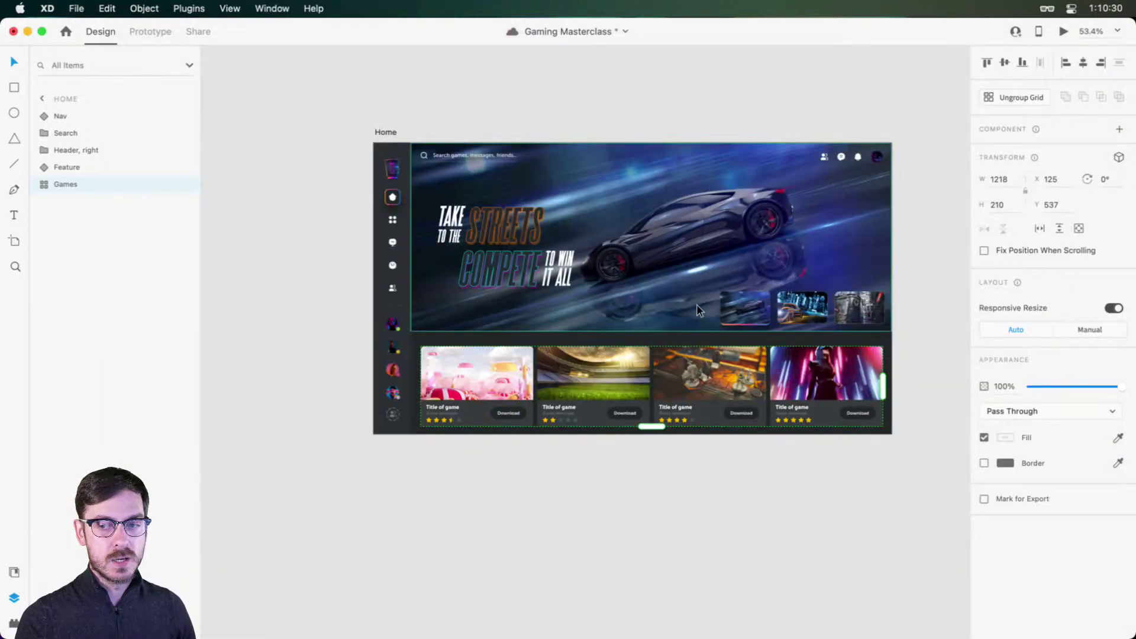
Step: Add a Web 1366 artboard and move it to the left of the Home artboard
left_click(723, 87)
left_click_drag(708, 116, 672, 141)
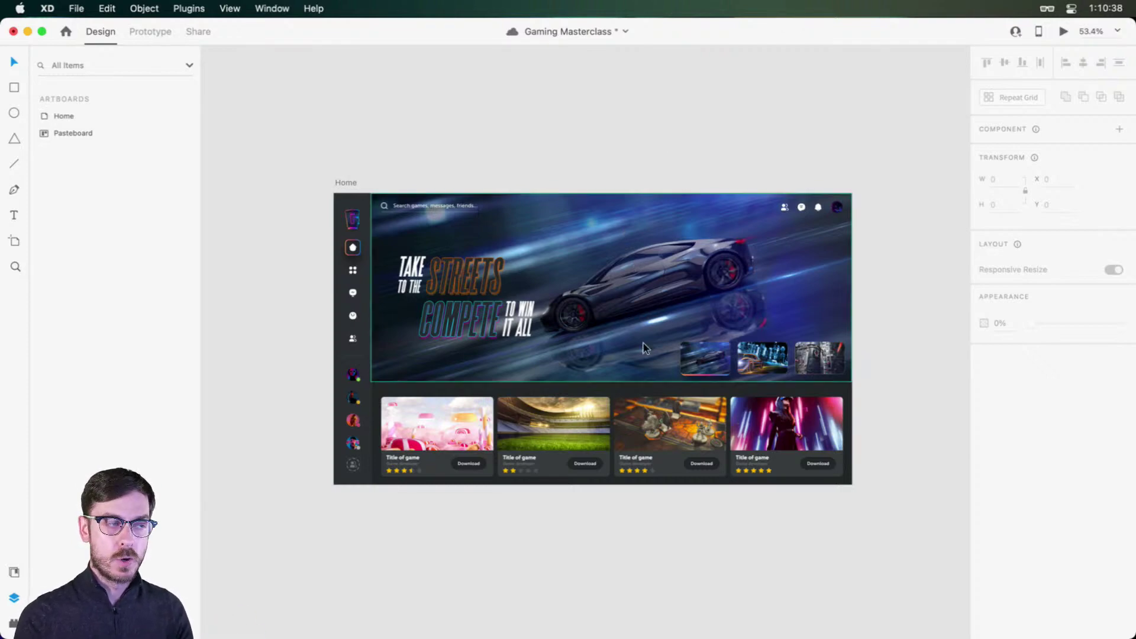
left_click(354, 182)
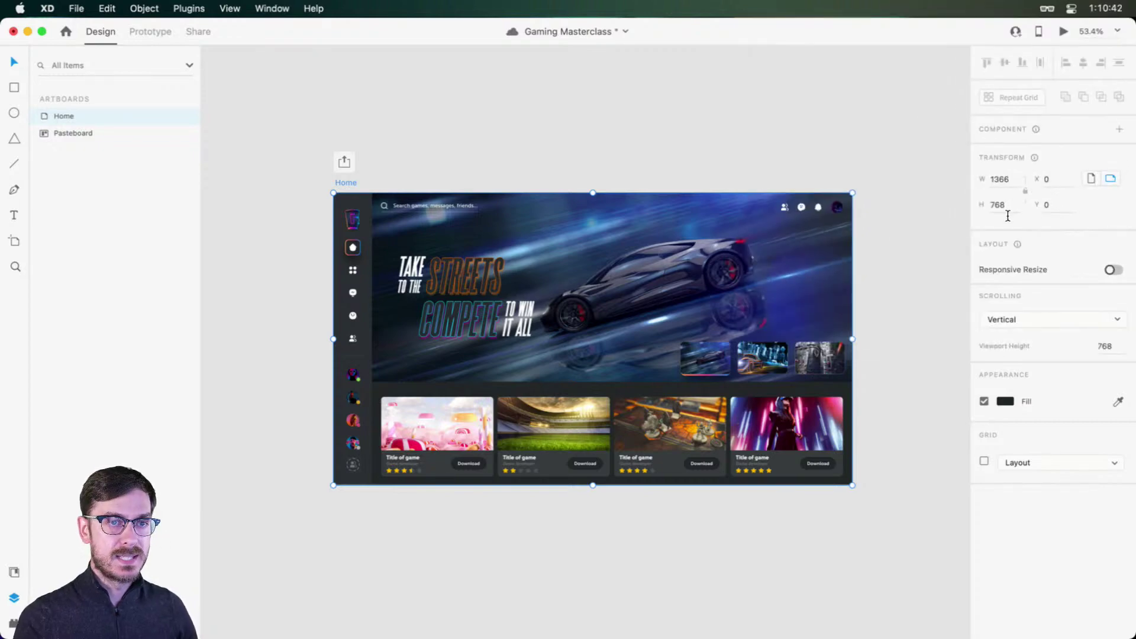
left_click(485, 526)
key("a")
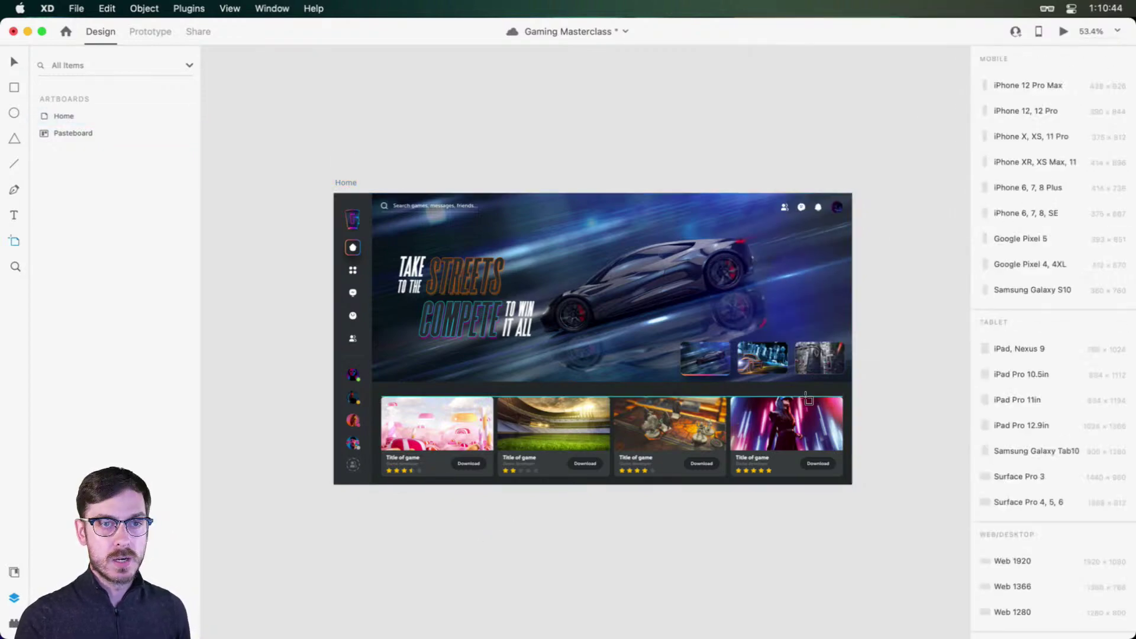
scroll(1059, 378, "down", 10)
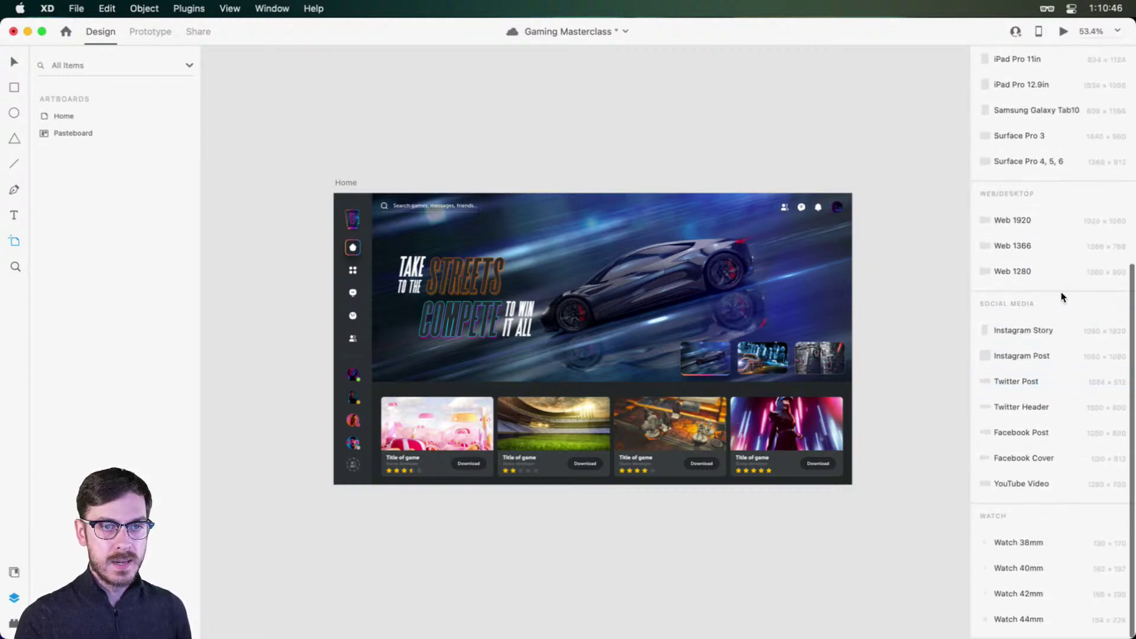
left_click(1018, 247)
scroll(568, 290, "left", 3)
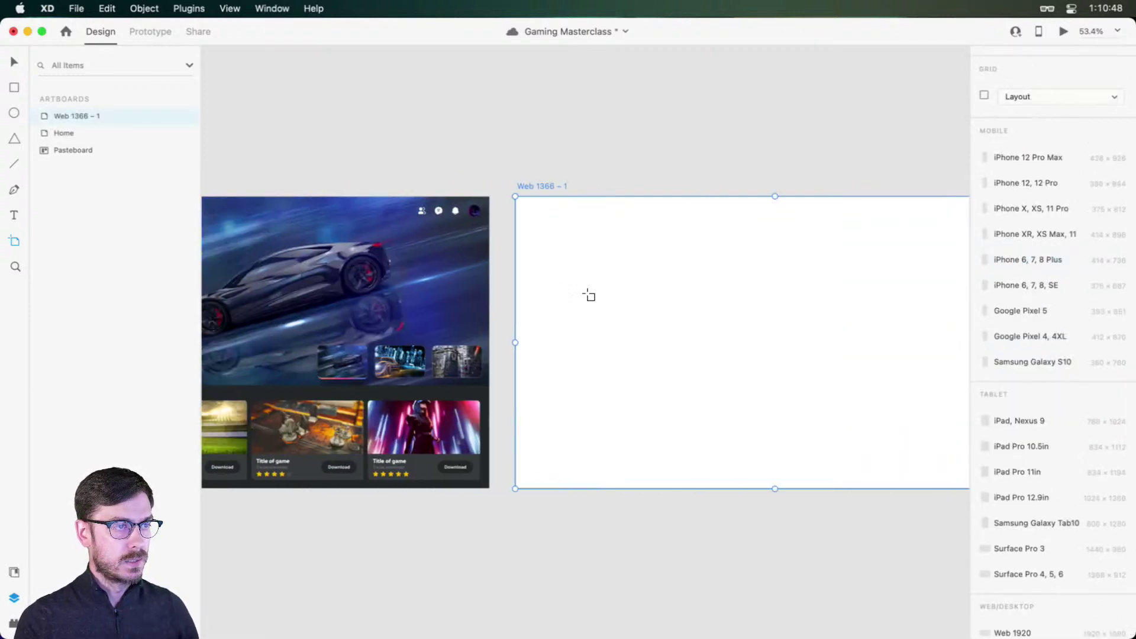
key("v")
scroll(645, 325, "down", 5)
left_click_drag(768, 265, 465, 253)
Step: Rename the new artboard 'Loading'
scroll(470, 296, "up", 3)
scroll(471, 296, "up", 5)
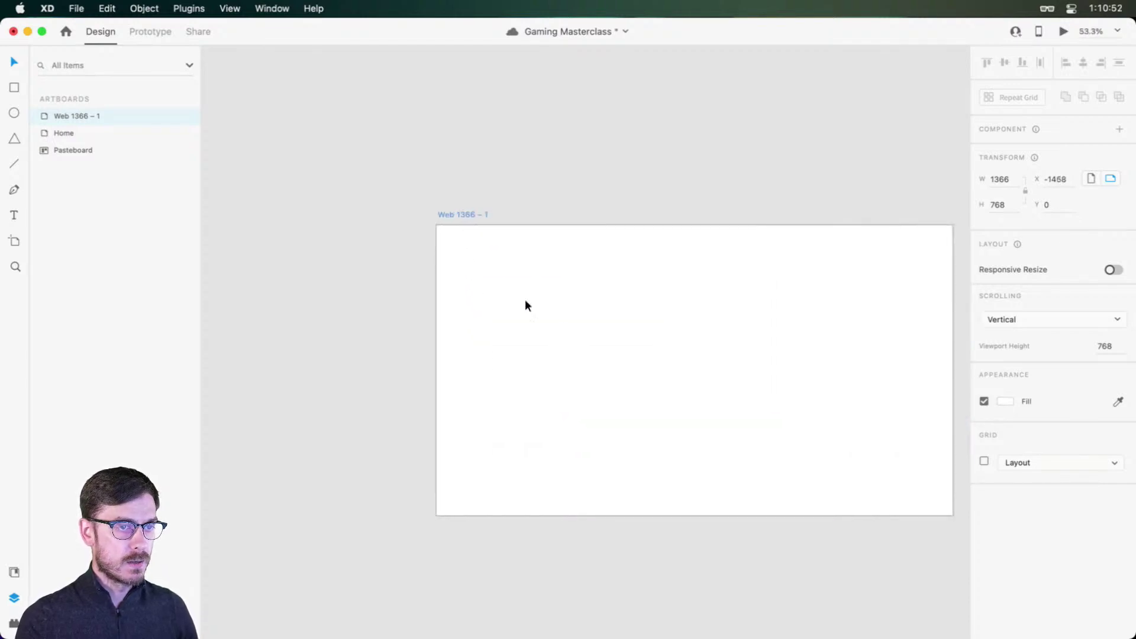
scroll(525, 301, "right", 3)
scroll(524, 302, "down", 2)
double_click(397, 181)
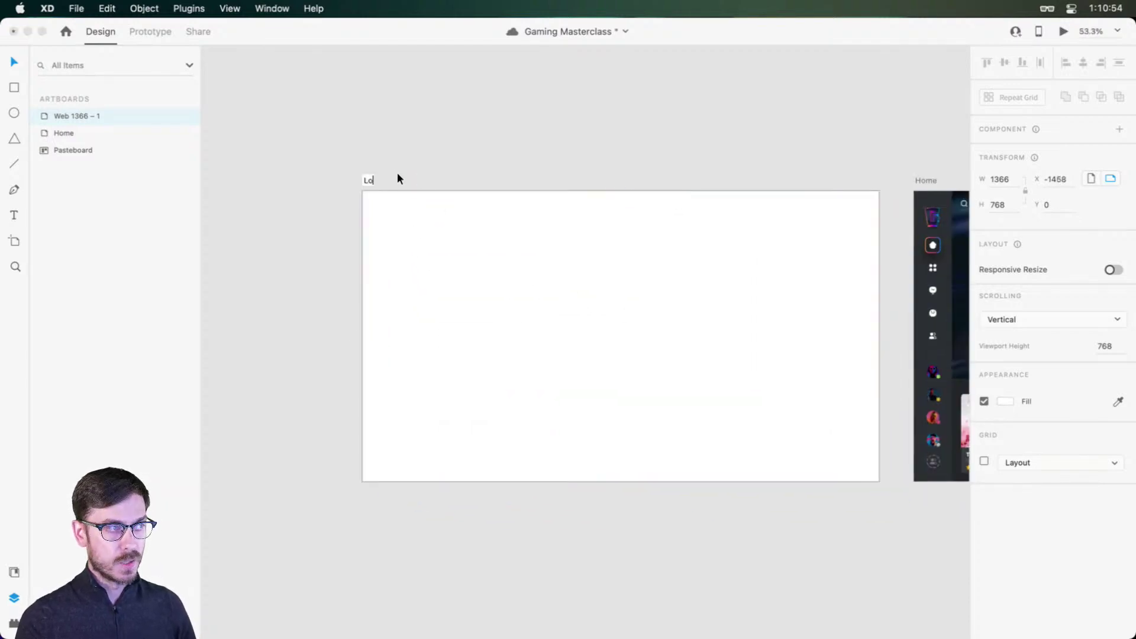
type("Loading")
key("Return")
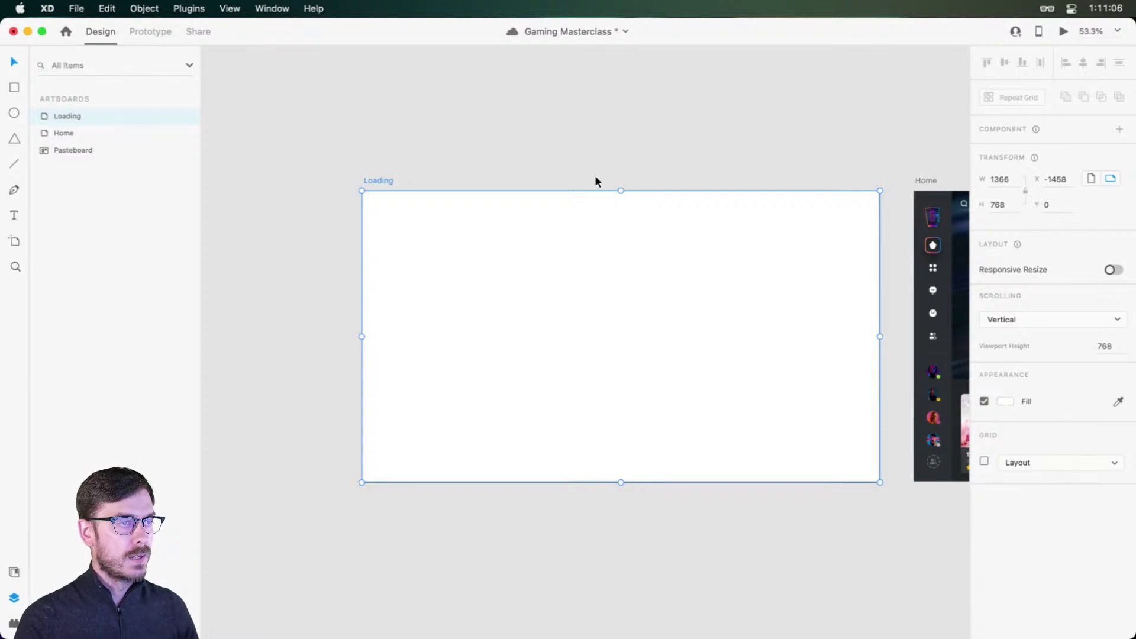
scroll(595, 175, "right", 4)
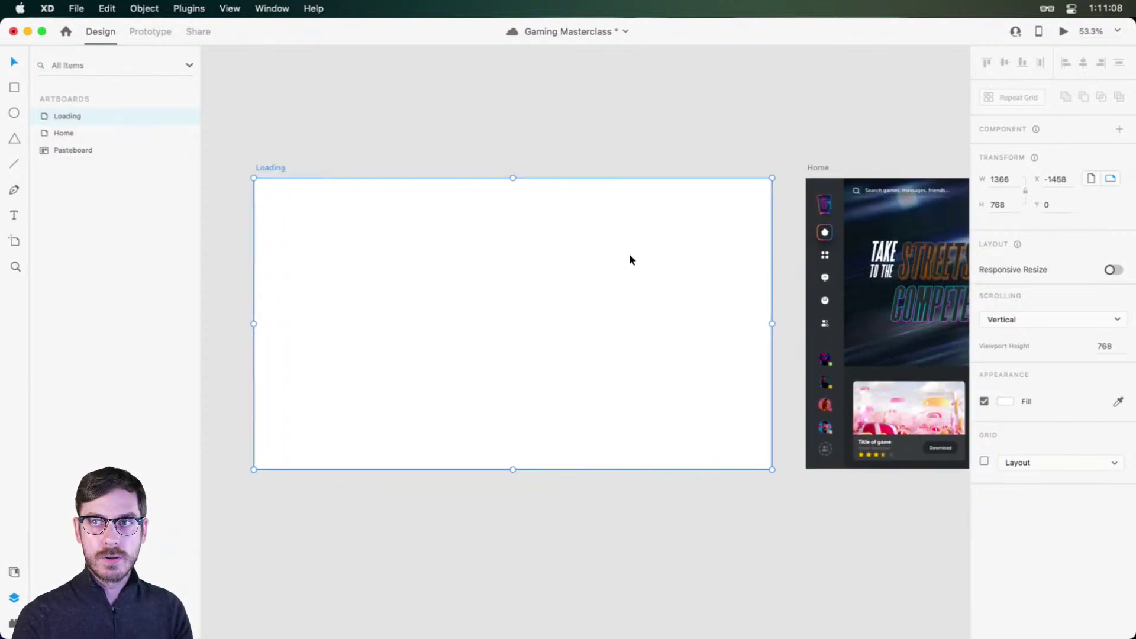
scroll(629, 259, "left", 4)
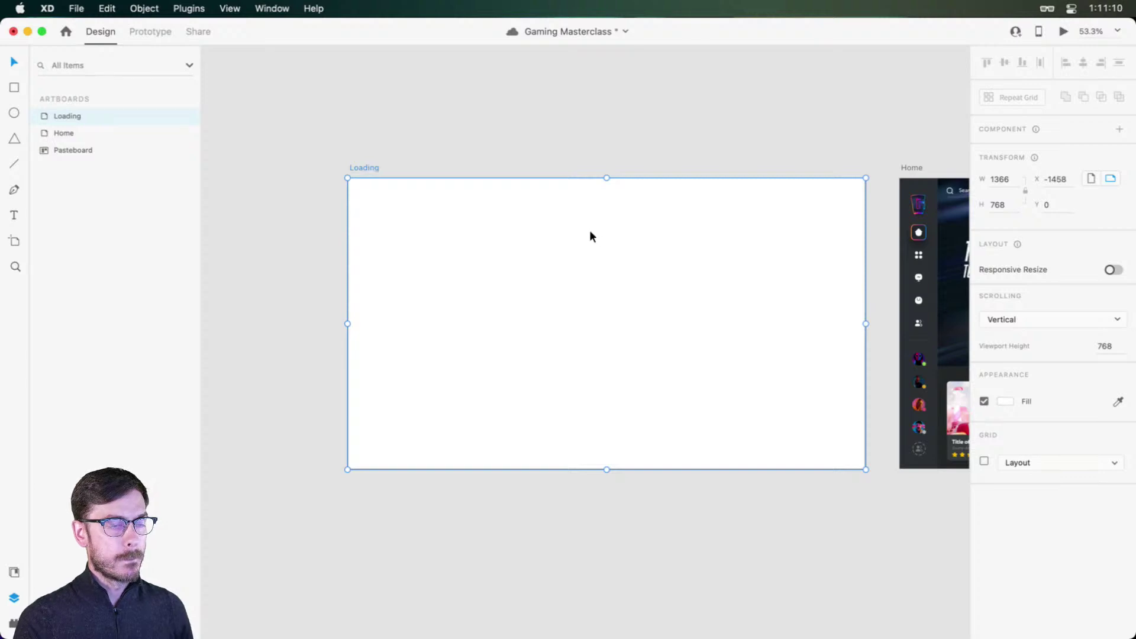
left_click(1004, 402)
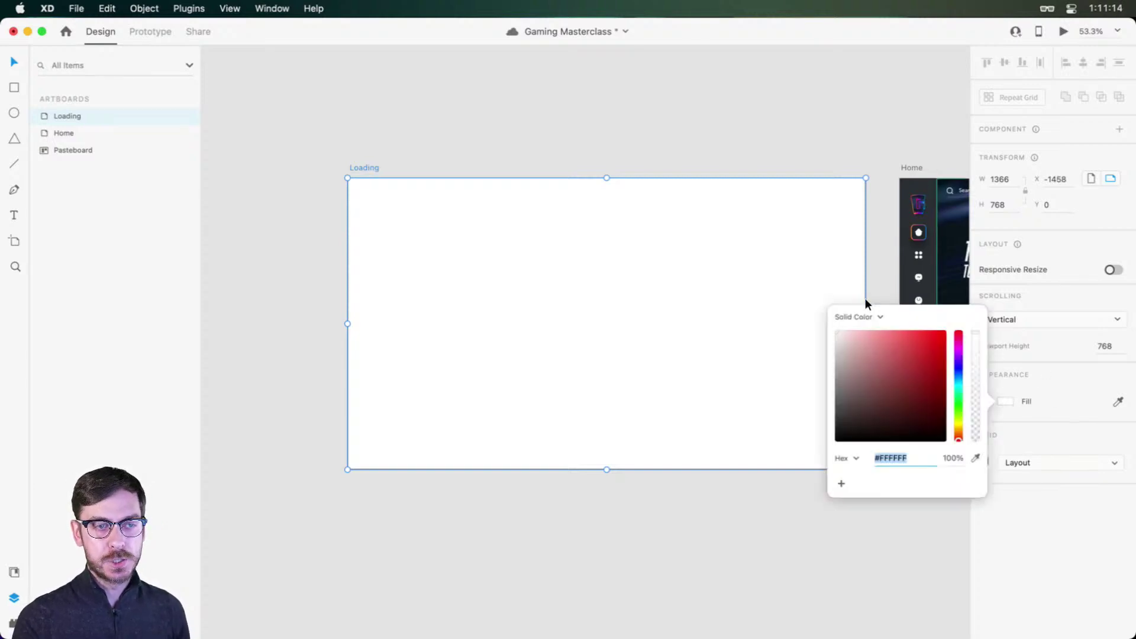
left_click(856, 319)
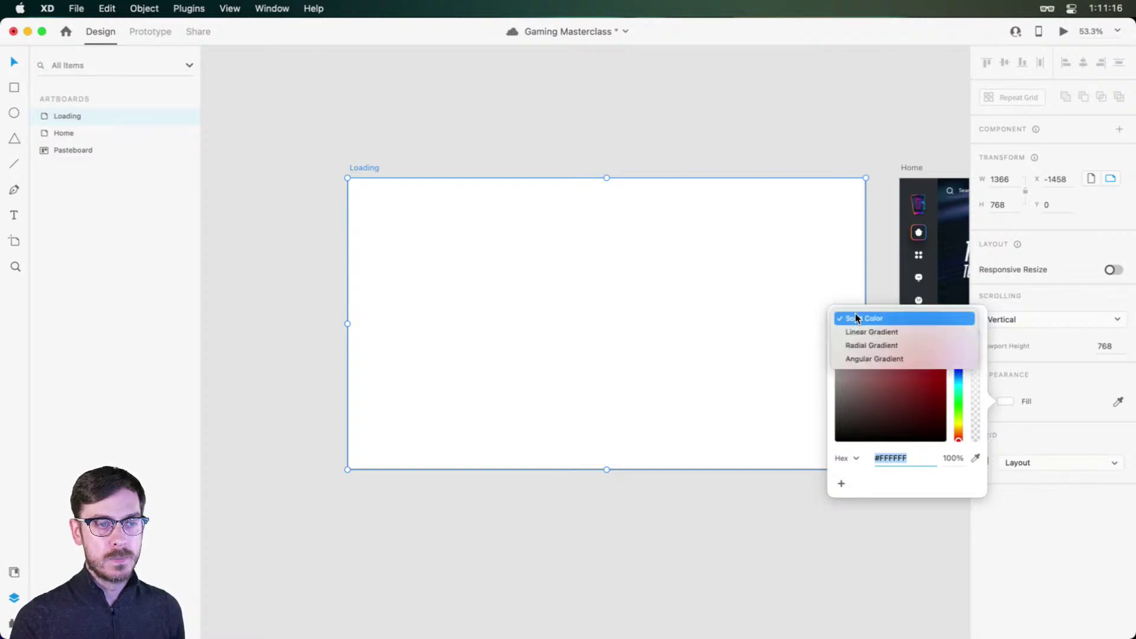
left_click(863, 334)
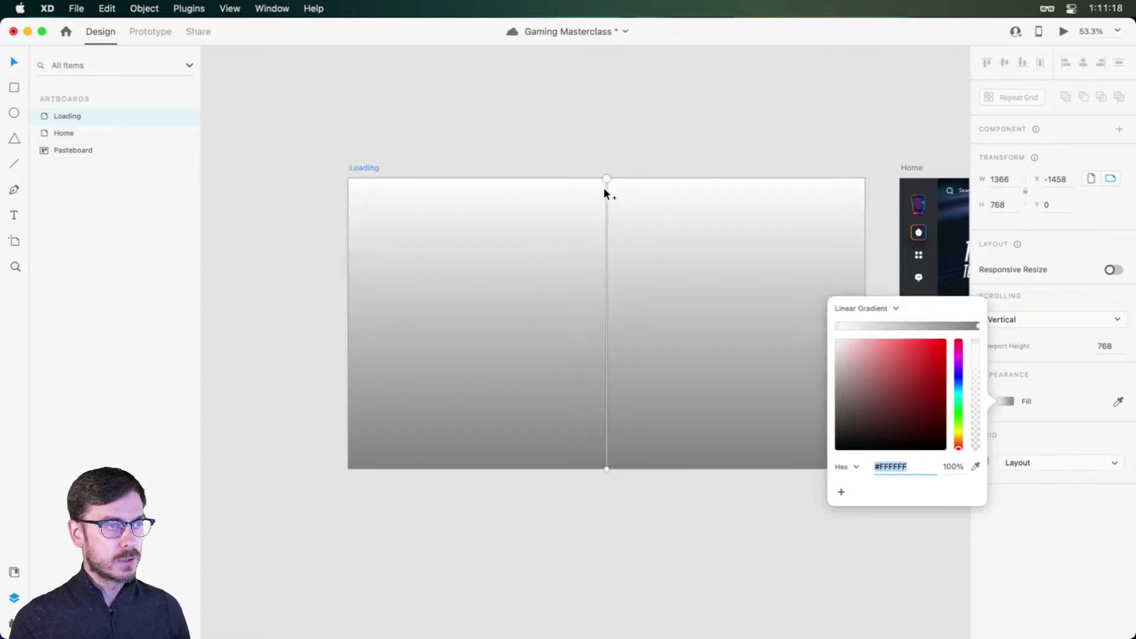
left_click_drag(607, 178, 355, 186)
scroll(558, 358, "right", 3)
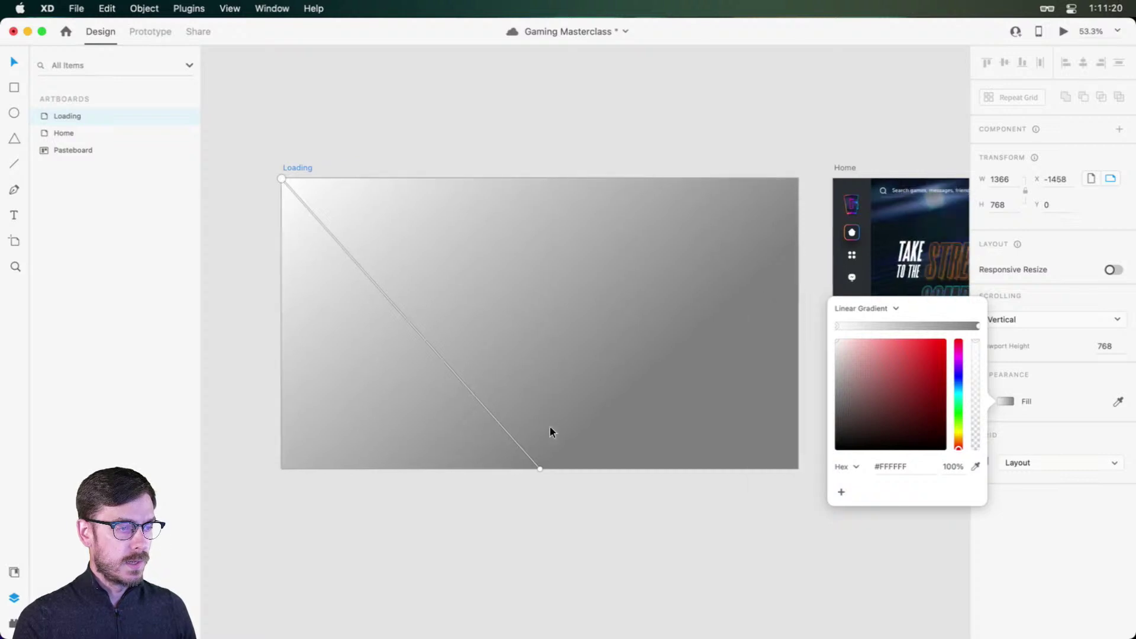
left_click_drag(541, 467, 793, 468)
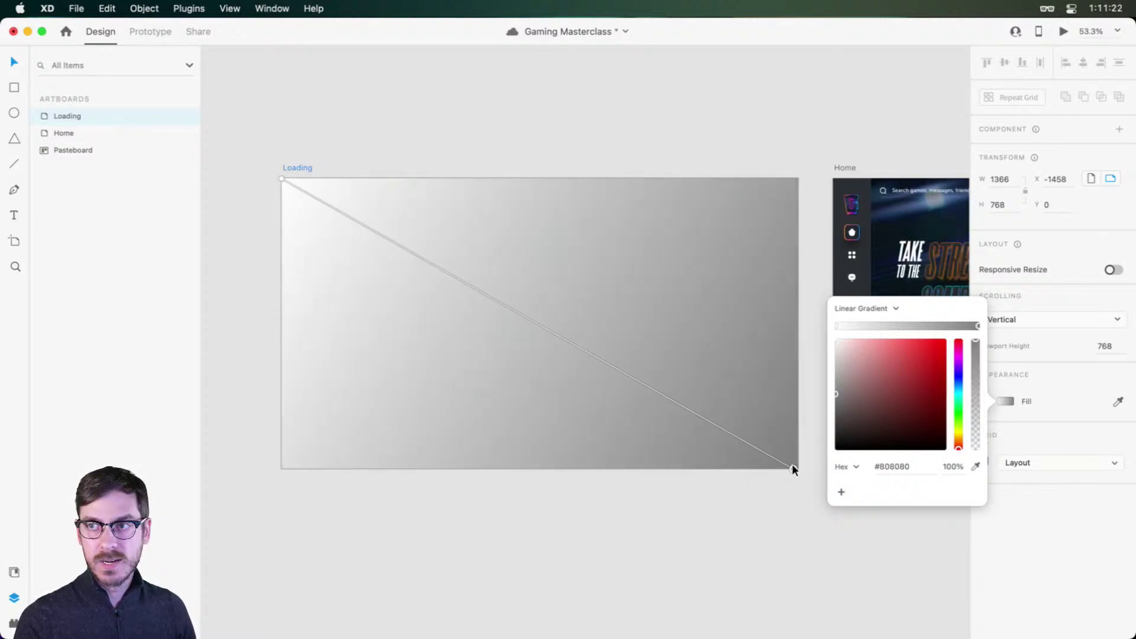
left_click(837, 326)
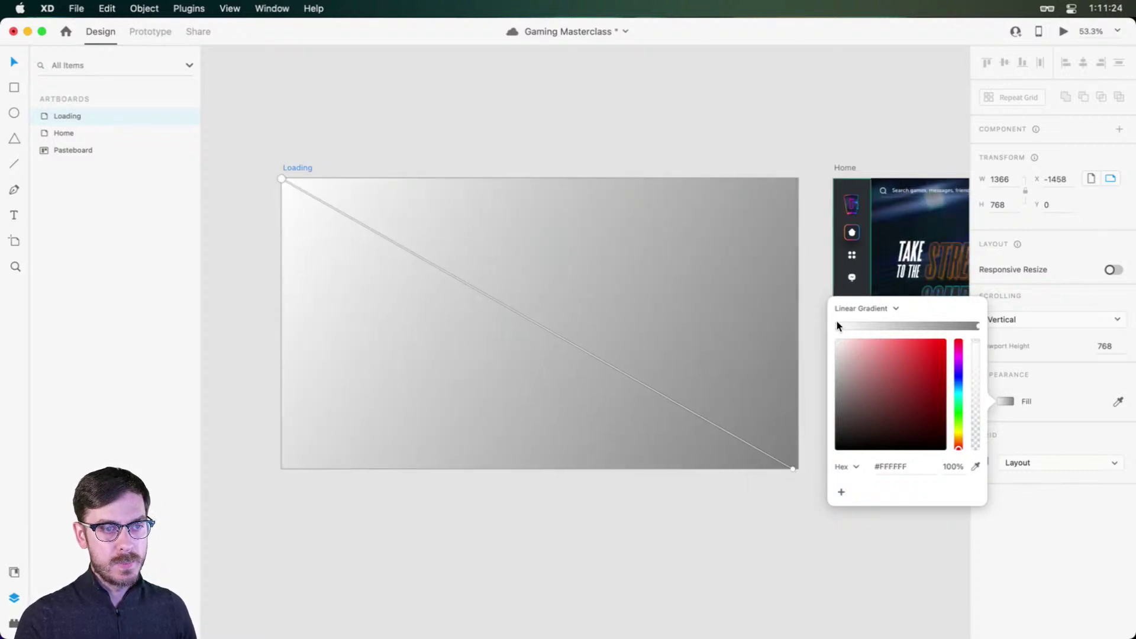
left_click_drag(963, 393, 960, 365)
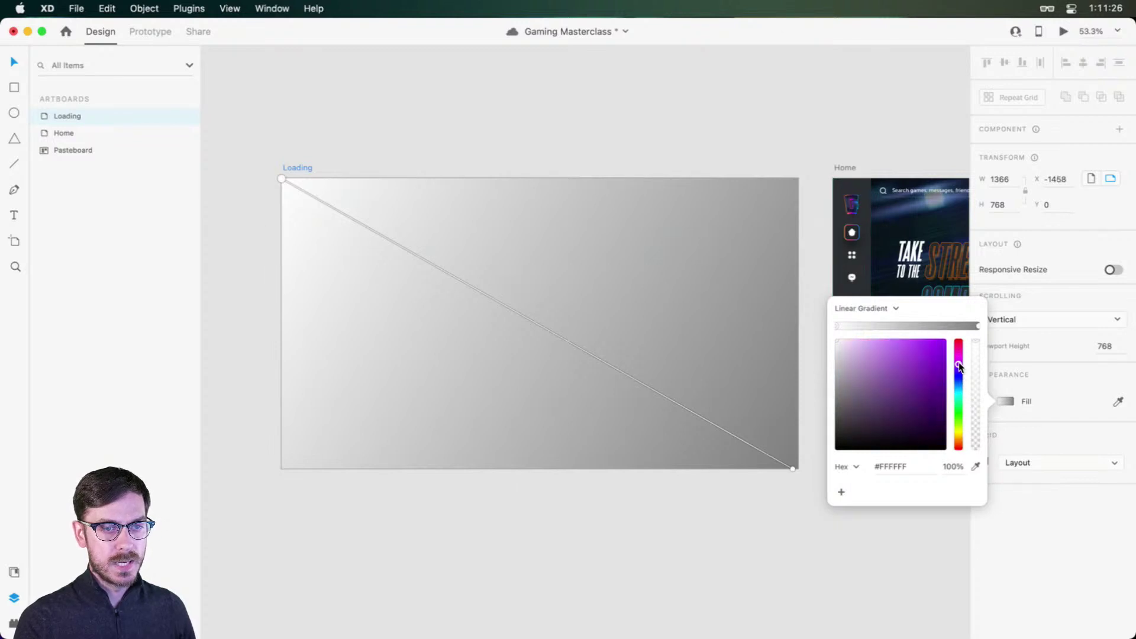
left_click(925, 371)
left_click(958, 370)
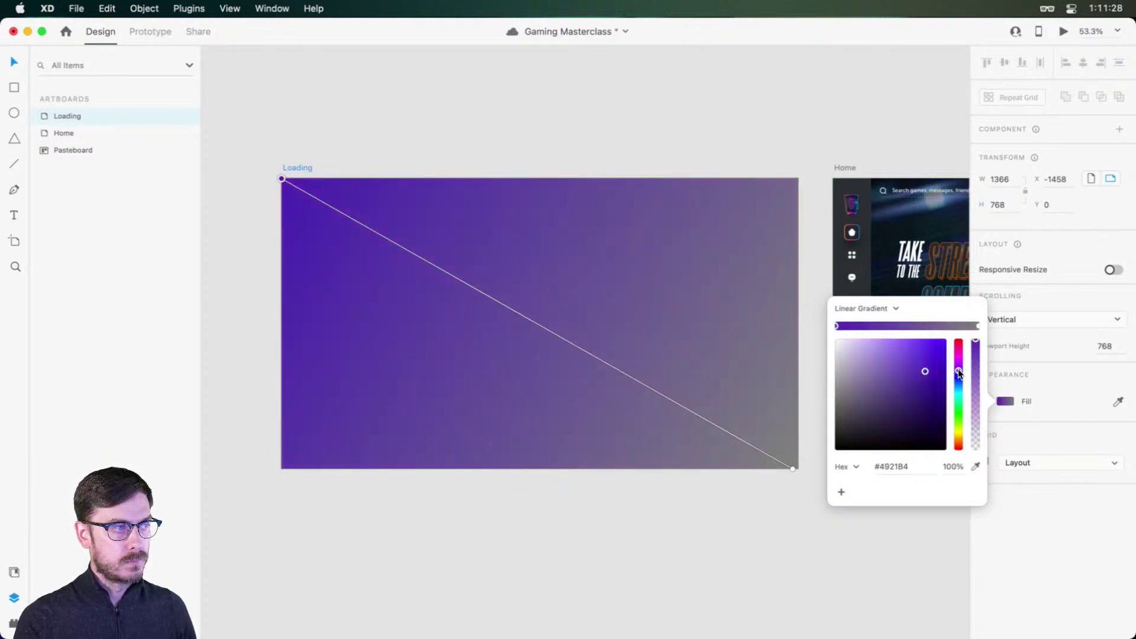
left_click_drag(928, 379, 919, 393)
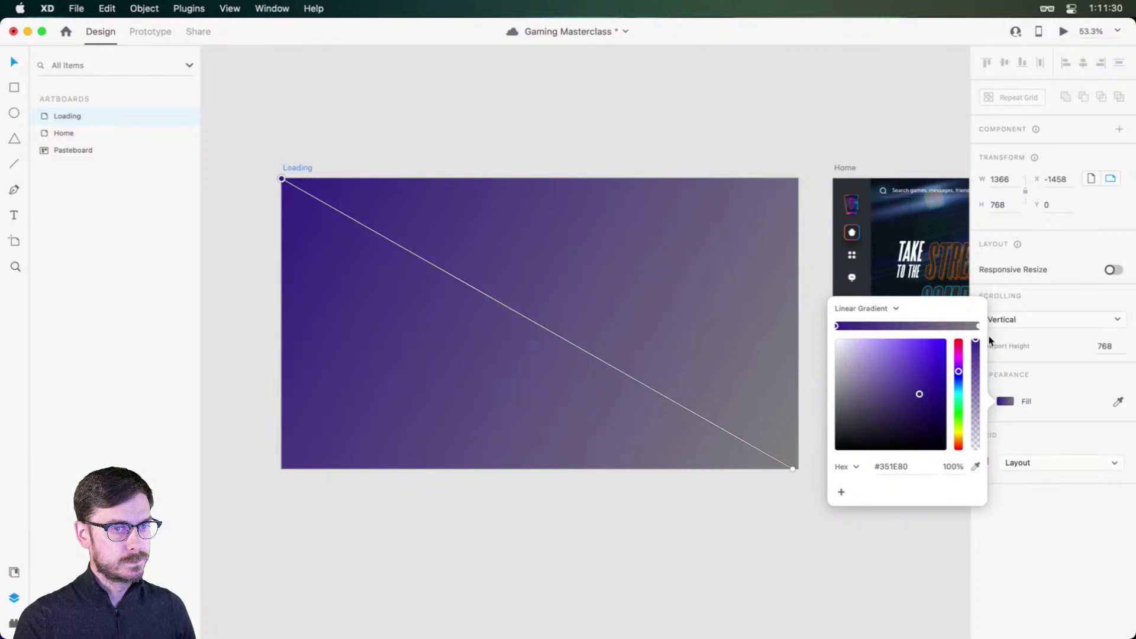
left_click(976, 329)
left_click(959, 364)
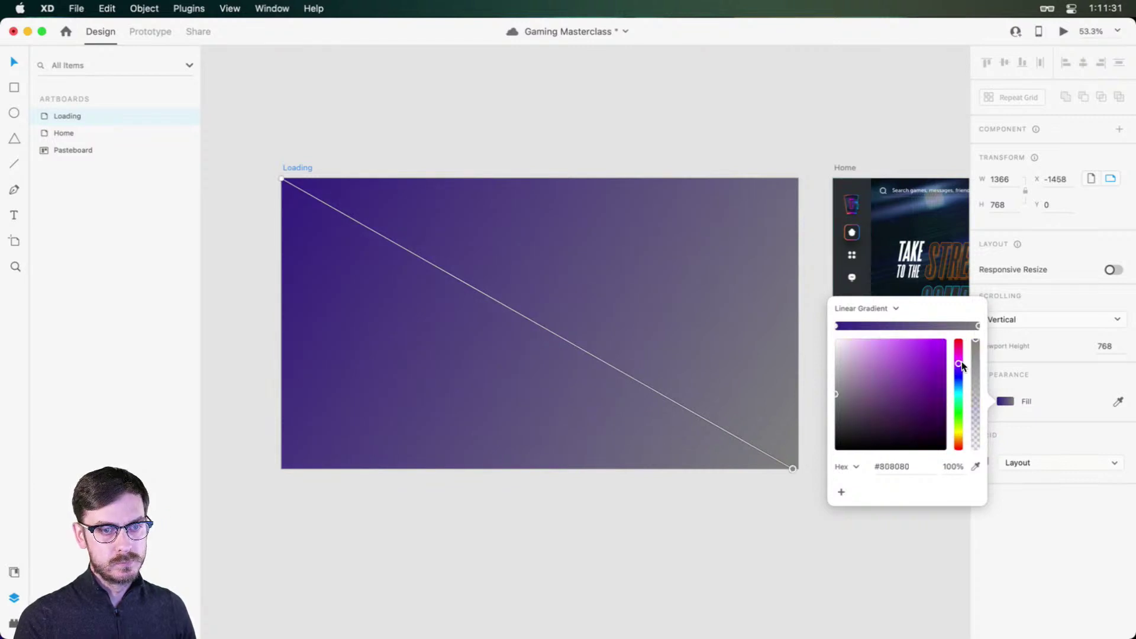
left_click(927, 386)
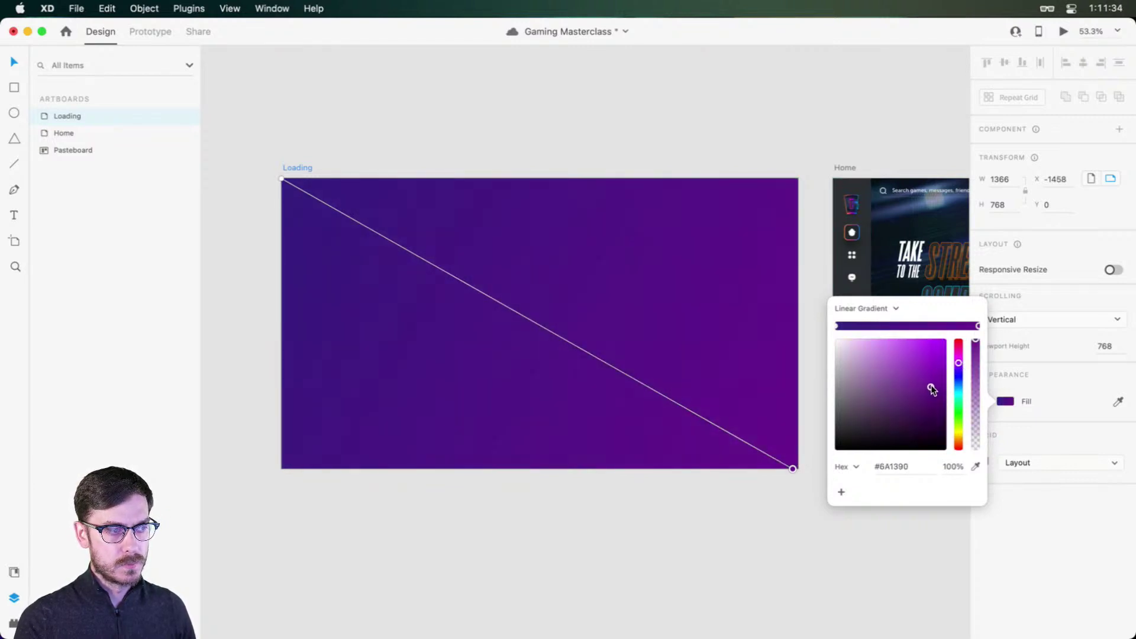
left_click(1003, 540)
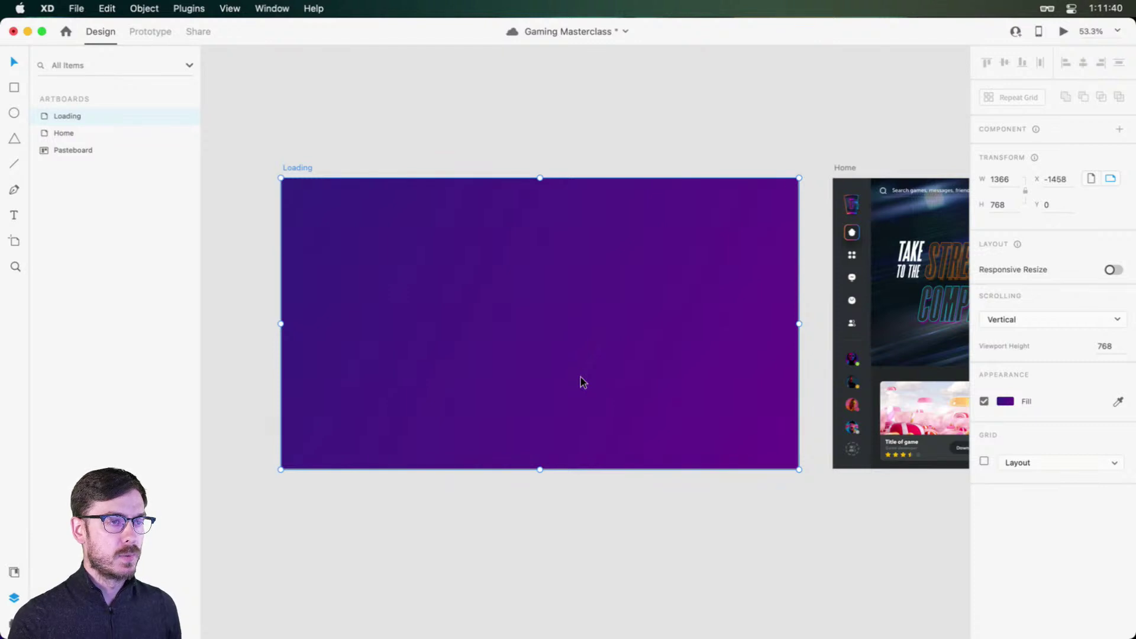
left_click(517, 123)
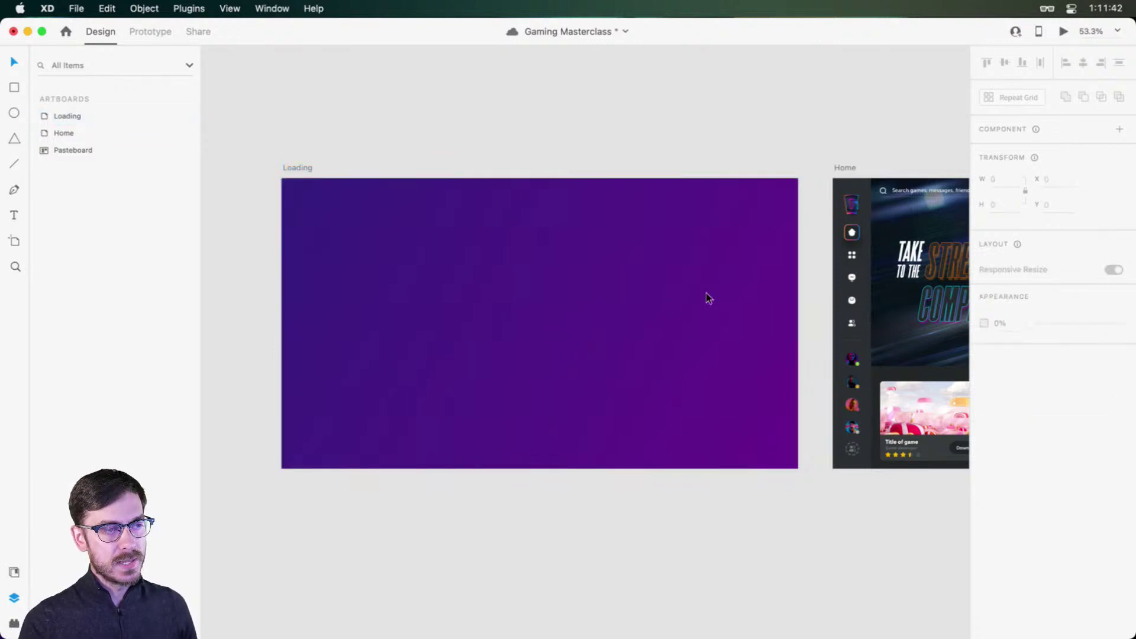
Step: Draw a white rectangle starting at the Loading artboard's top-left corner
left_click(472, 264)
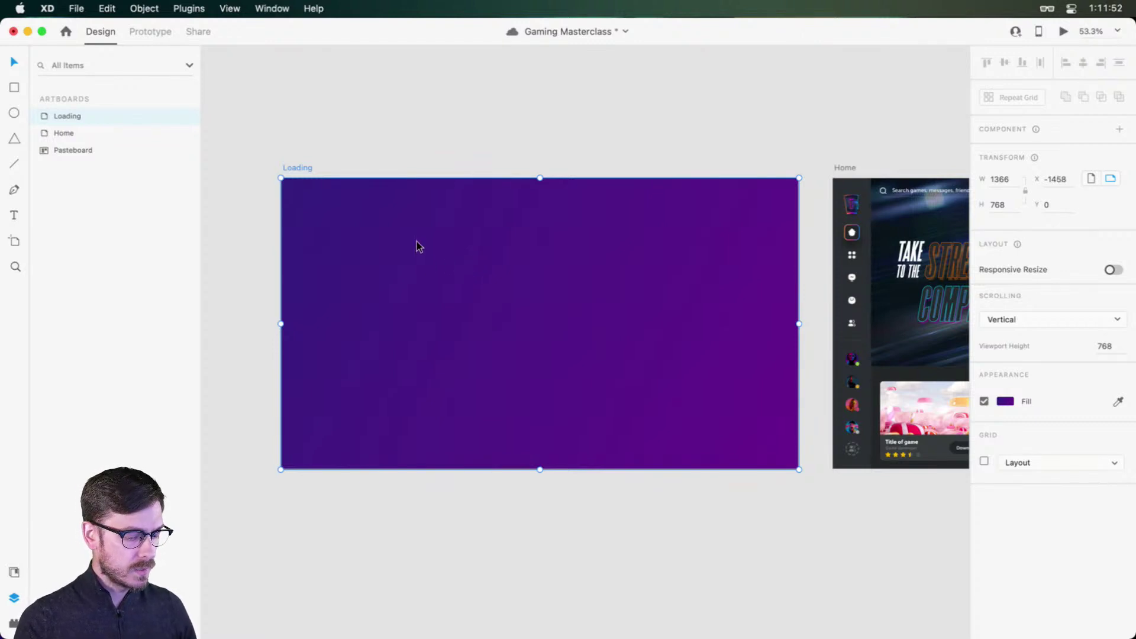
key("r")
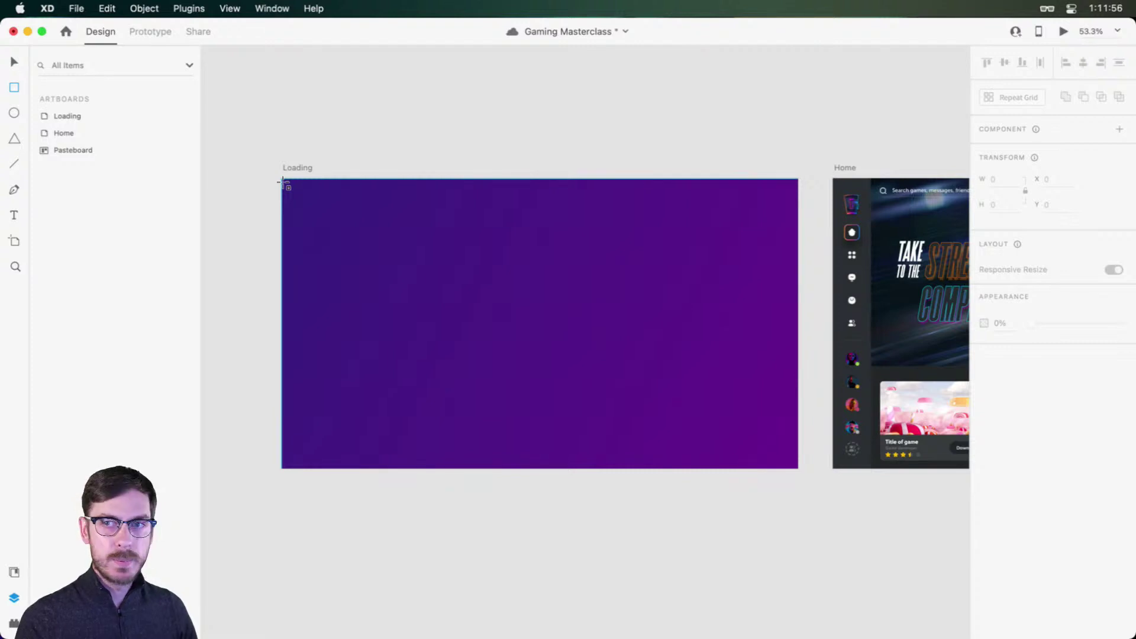
mouse_move(282, 182)
left_mouse_down()
mouse_move(342, 241)
mouse_move(363, 298)
mouse_move(387, 317)
left_mouse_up()
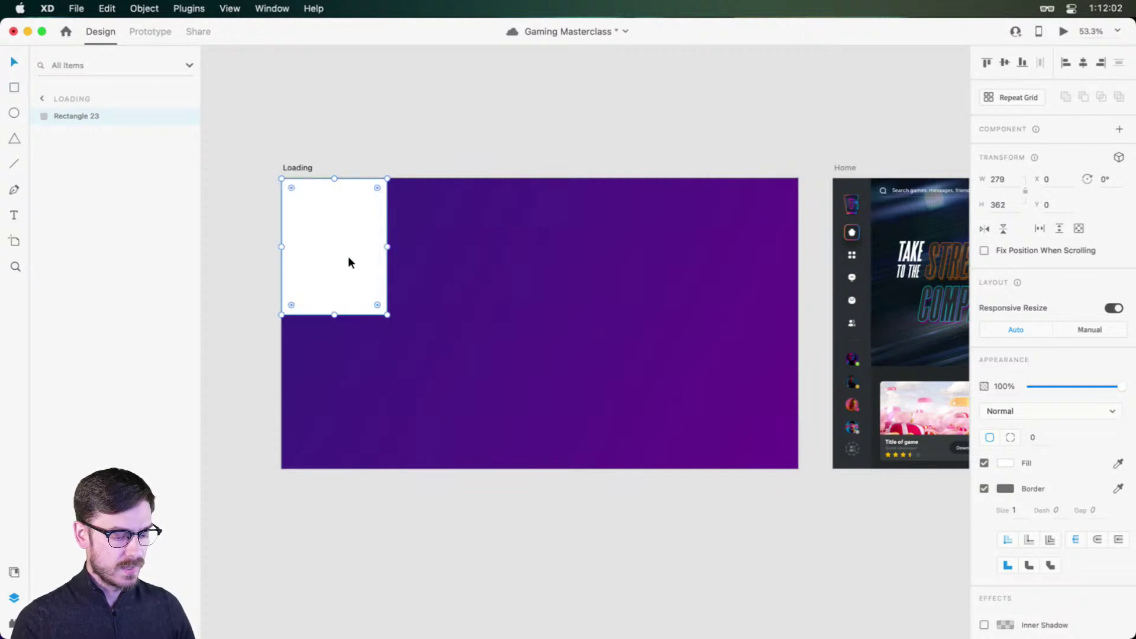
key("shift+super+y")
Step: Open the Game On library and make the rectangle a borderless 380 × 498 extending past the corner
left_click(42, 61)
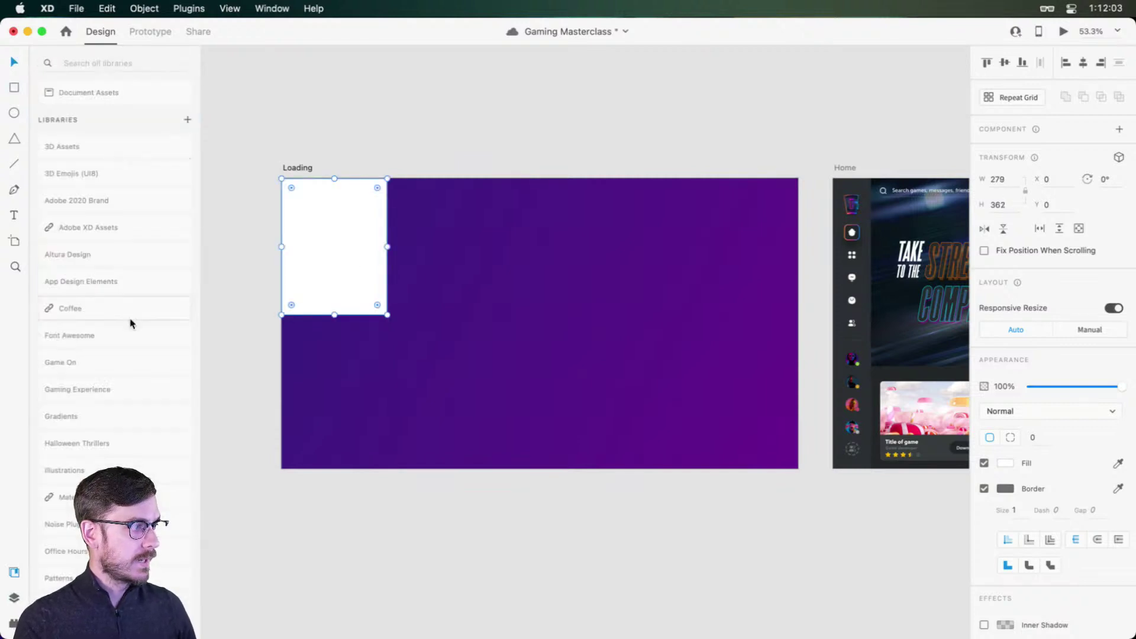
left_click(114, 368)
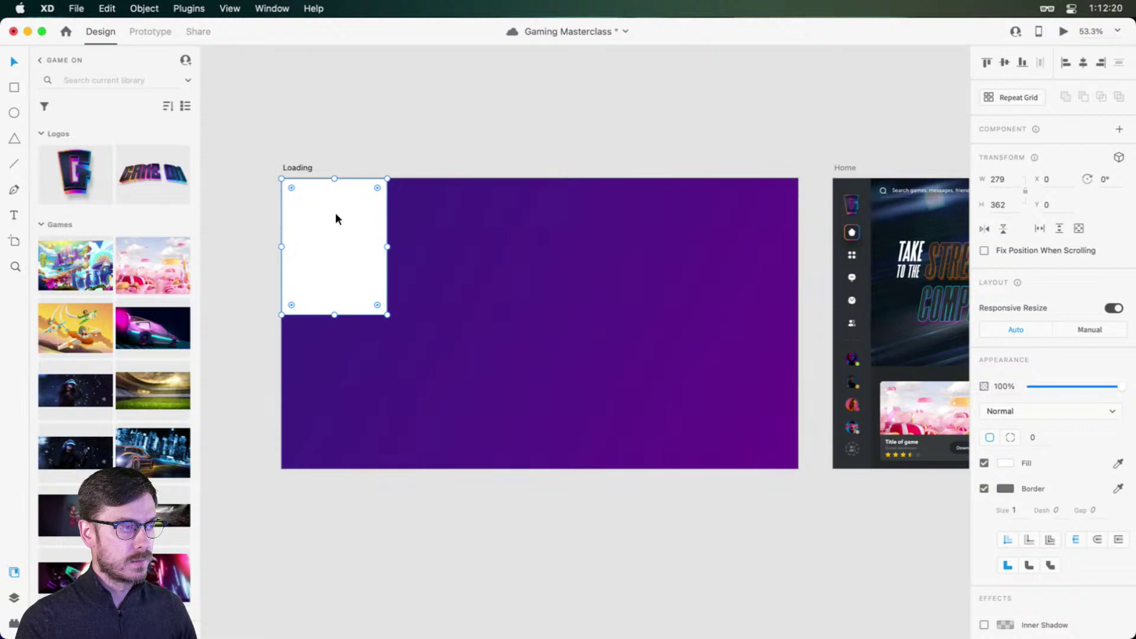
mouse_move(335, 214)
left_mouse_down()
mouse_move(340, 375)
mouse_move(337, 220)
left_mouse_up()
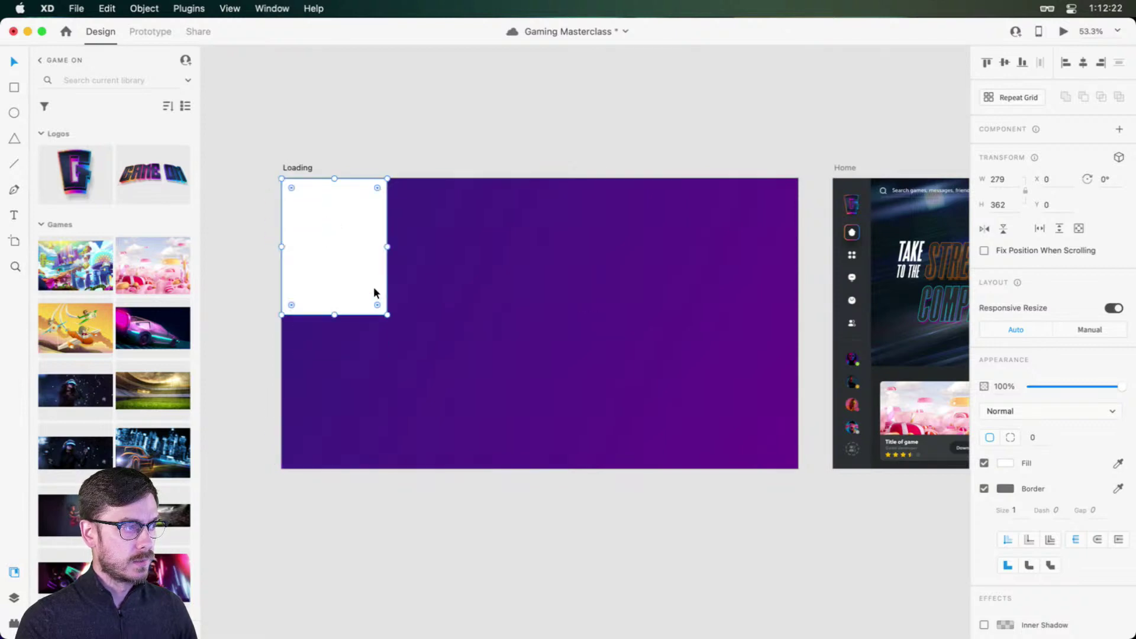
mouse_move(387, 314)
left_mouse_down()
mouse_move(386, 333)
mouse_move(392, 323)
left_mouse_up()
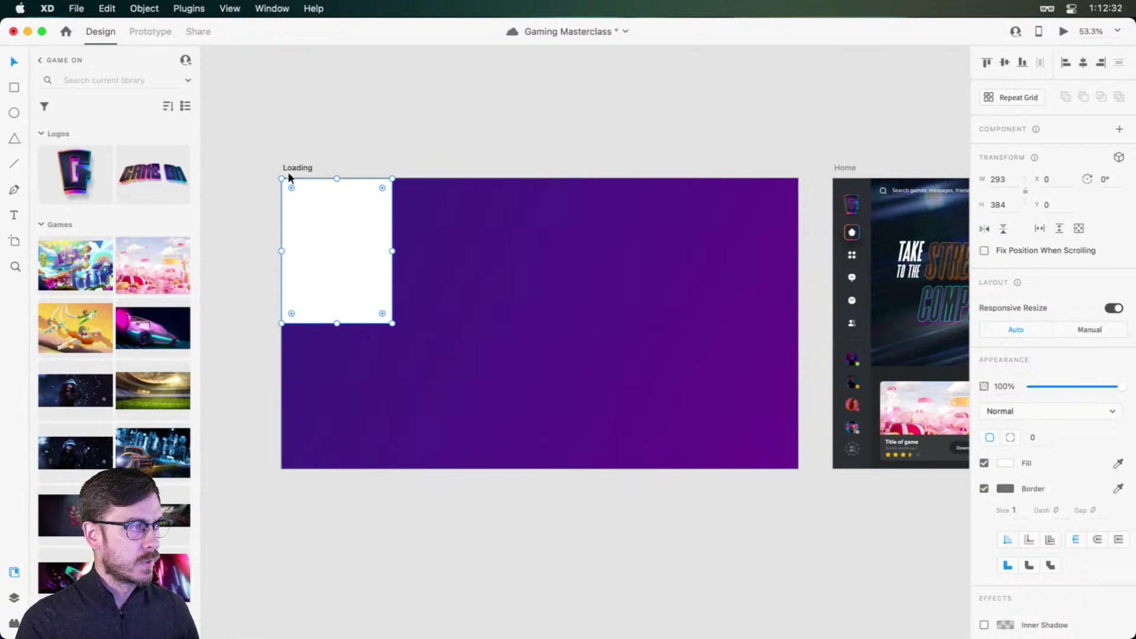
left_click_drag(282, 178, 249, 135)
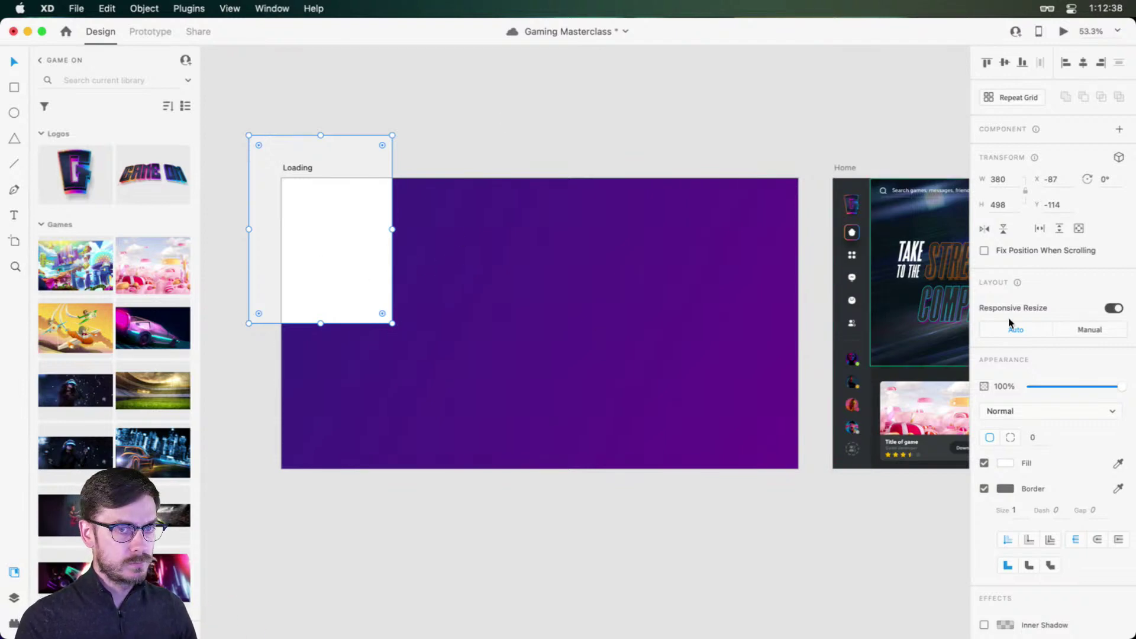
left_click(984, 488)
left_click(305, 265)
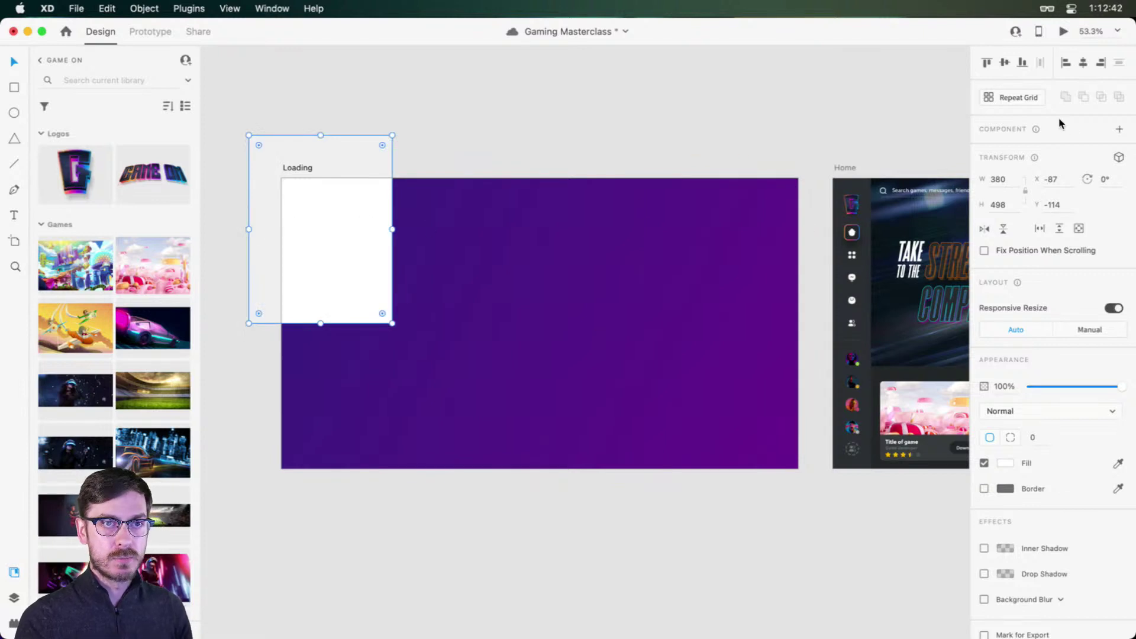
Step: Convert the rectangle into a 4-column, 2-row repeat grid of 1582 × 1020
left_click(1030, 98)
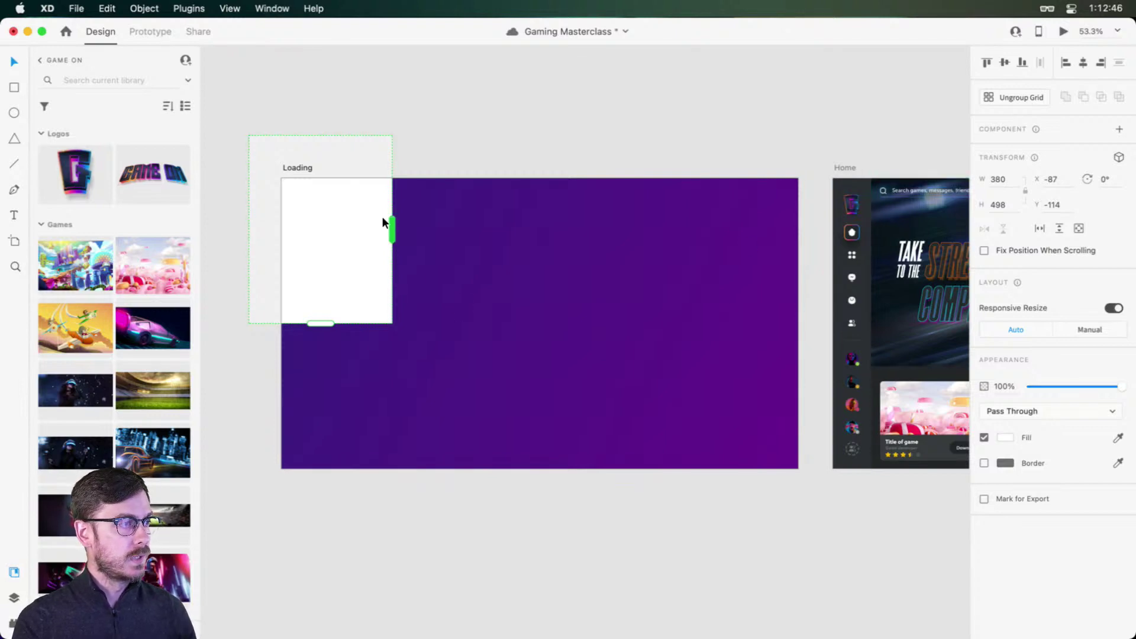
left_click_drag(392, 230, 847, 236)
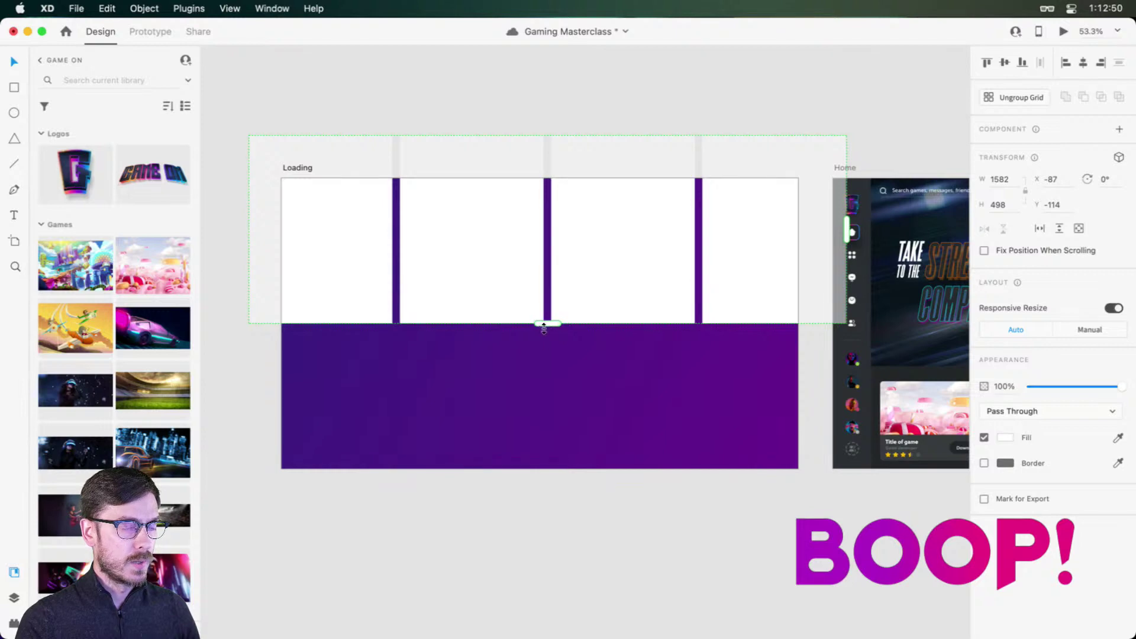
left_click_drag(547, 324, 563, 521)
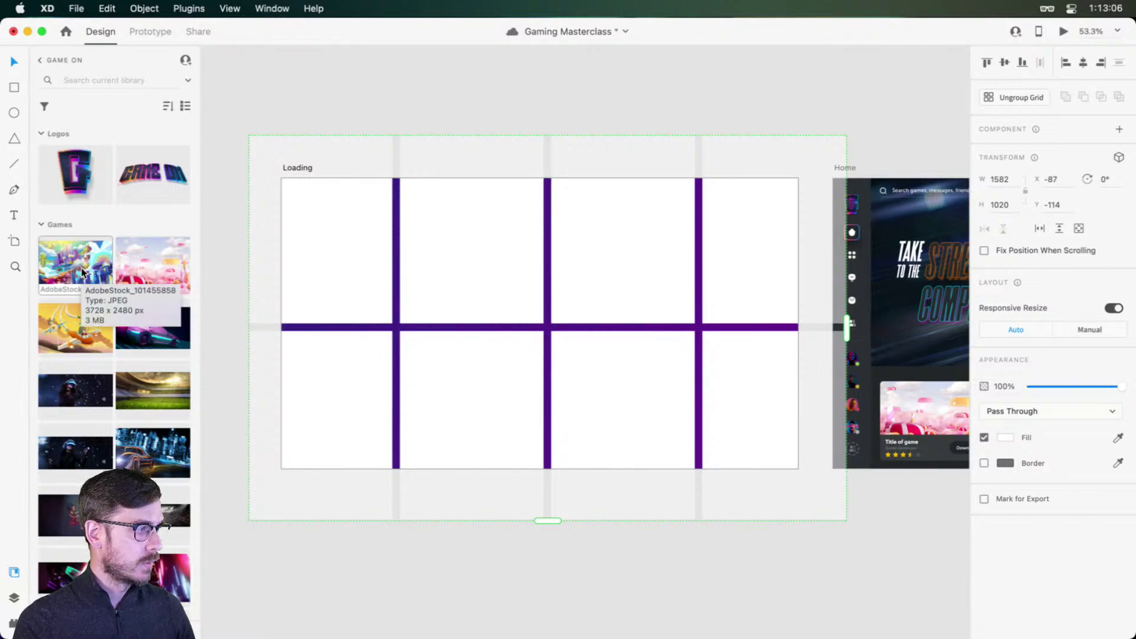
Step: Drop several game images from the Game On library's Games section into the grid tiles
left_click(80, 267)
left_click(85, 448)
scroll(80, 456, "down", 2)
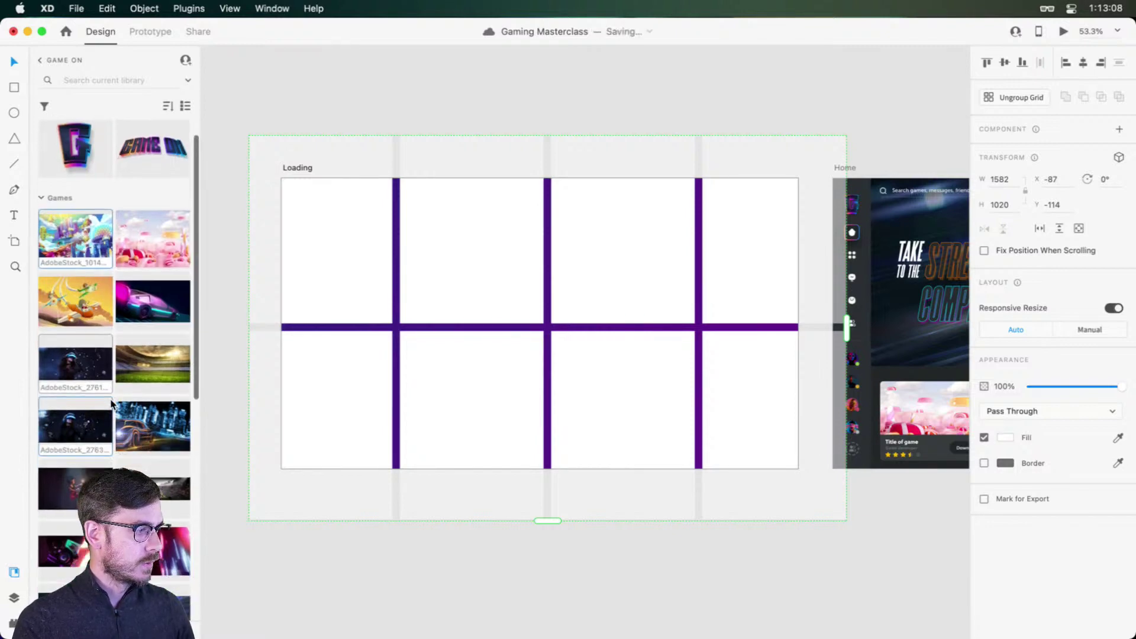
left_click(76, 469, "super")
left_click(72, 524, "super")
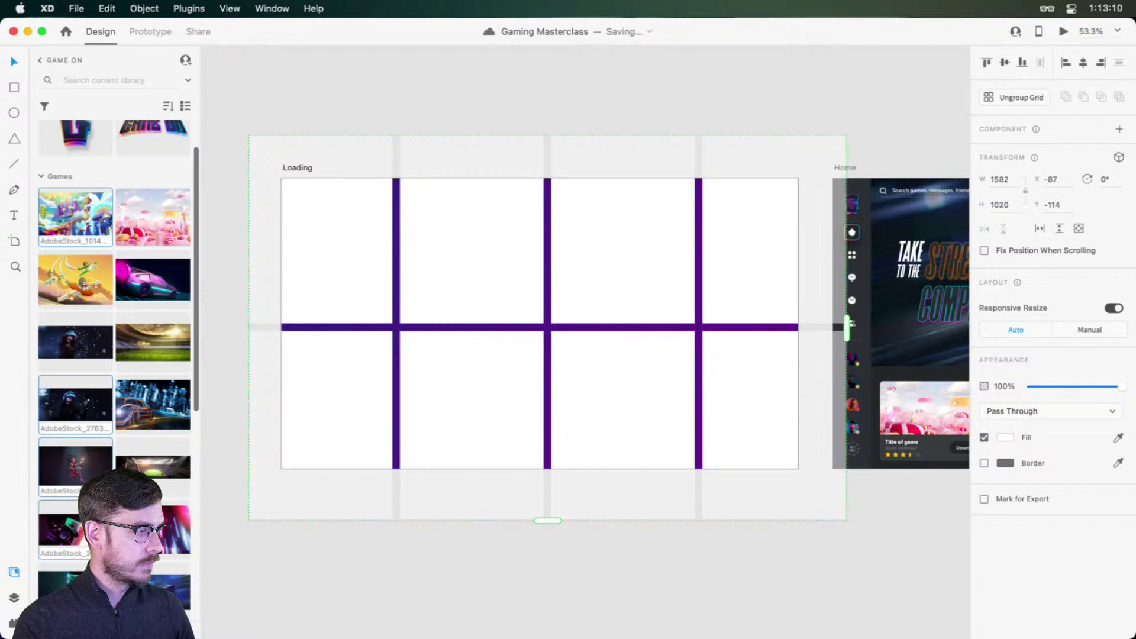
scroll(134, 420, "down", 4)
left_click(134, 471, "super")
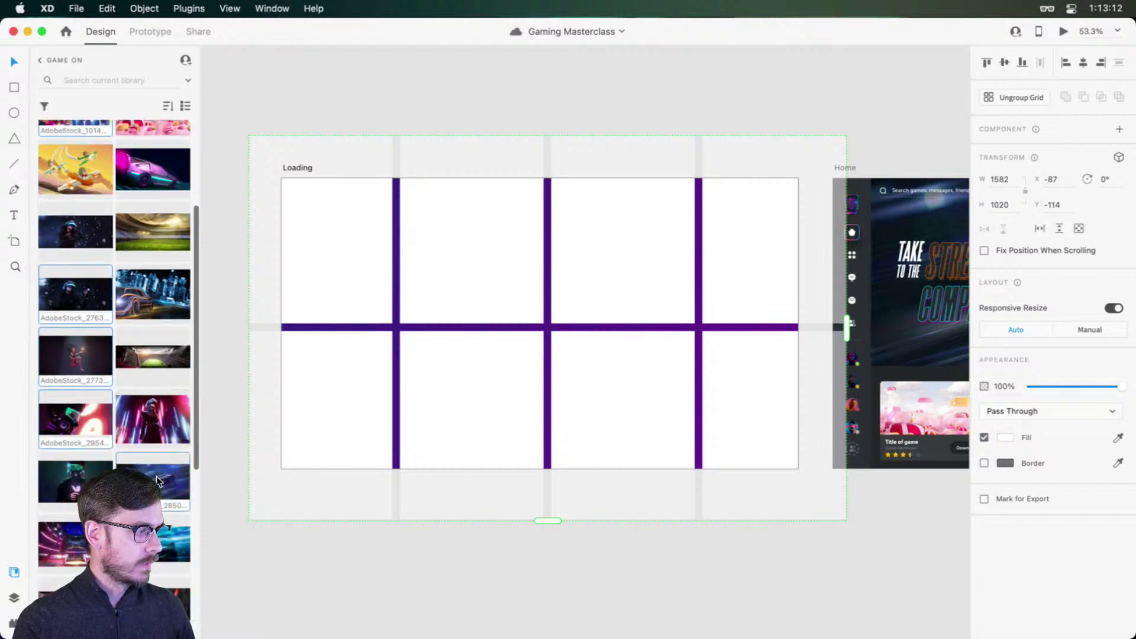
scroll(76, 470, "down", 3)
scroll(72, 463, "down", 2)
left_click(139, 465, "super")
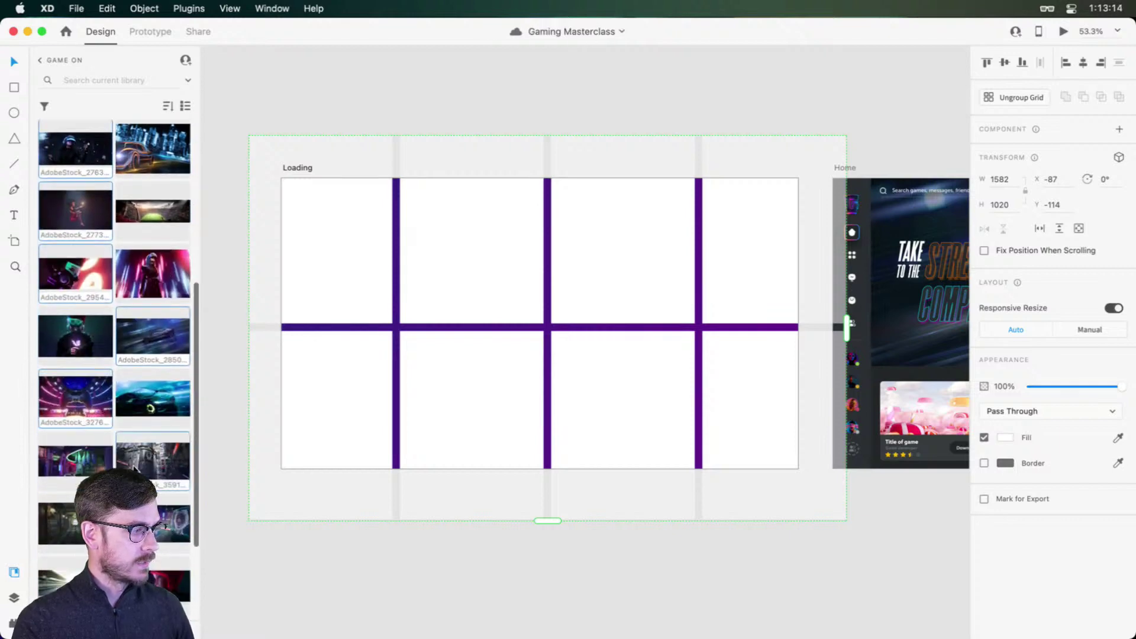
scroll(118, 456, "down", 3)
left_click(76, 439, "super")
left_click_drag(117, 453, 334, 264)
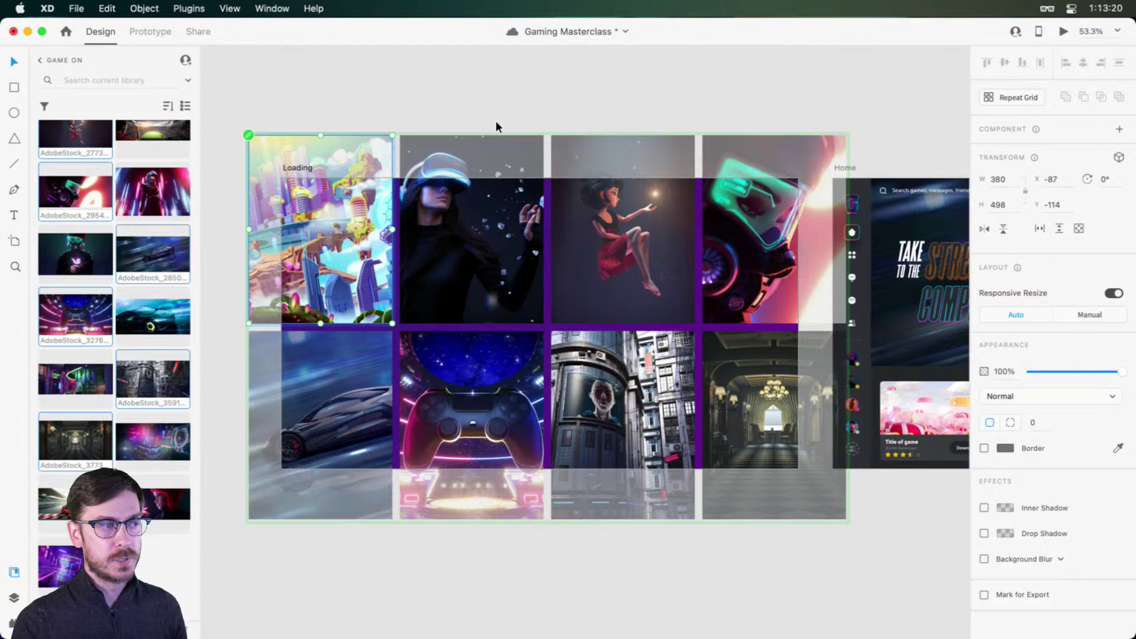
Step: Narrow the grid's column gap to 10 and its row gap, then rotate it −12° to X −177.9, Y −269.7
left_click(506, 95)
left_click(395, 257)
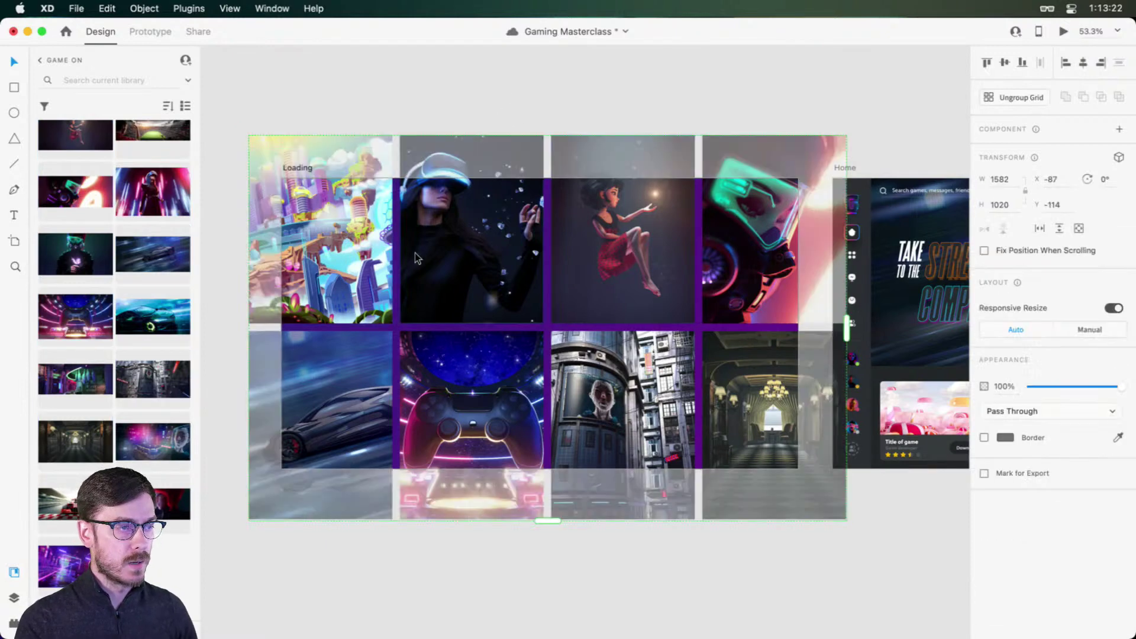
left_click_drag(395, 257, 391, 257)
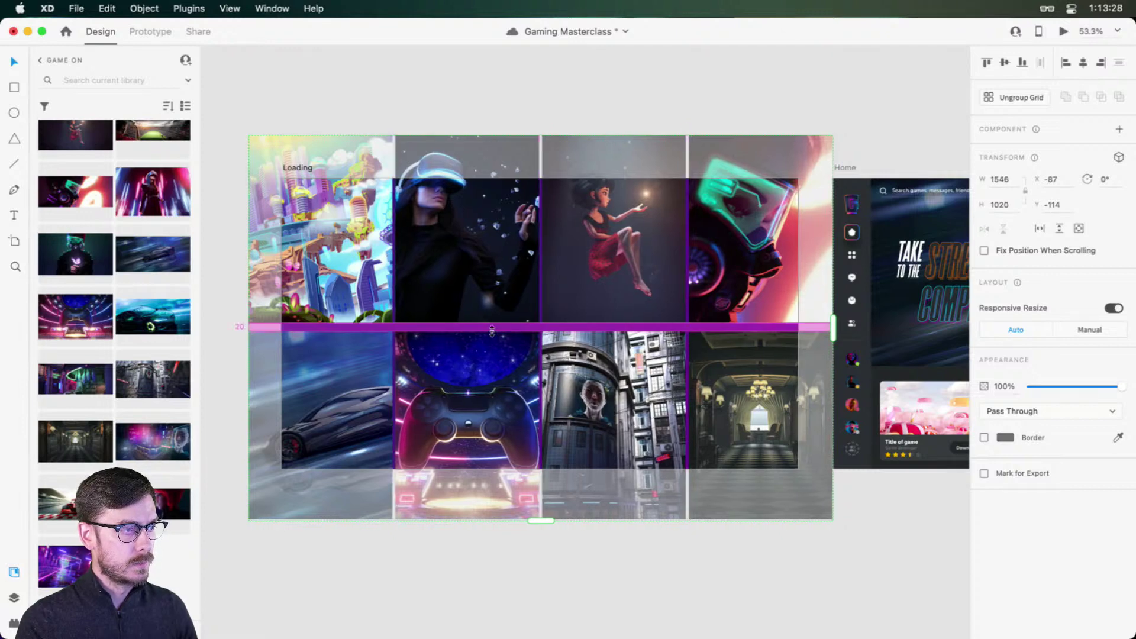
left_click_drag(493, 329, 494, 326)
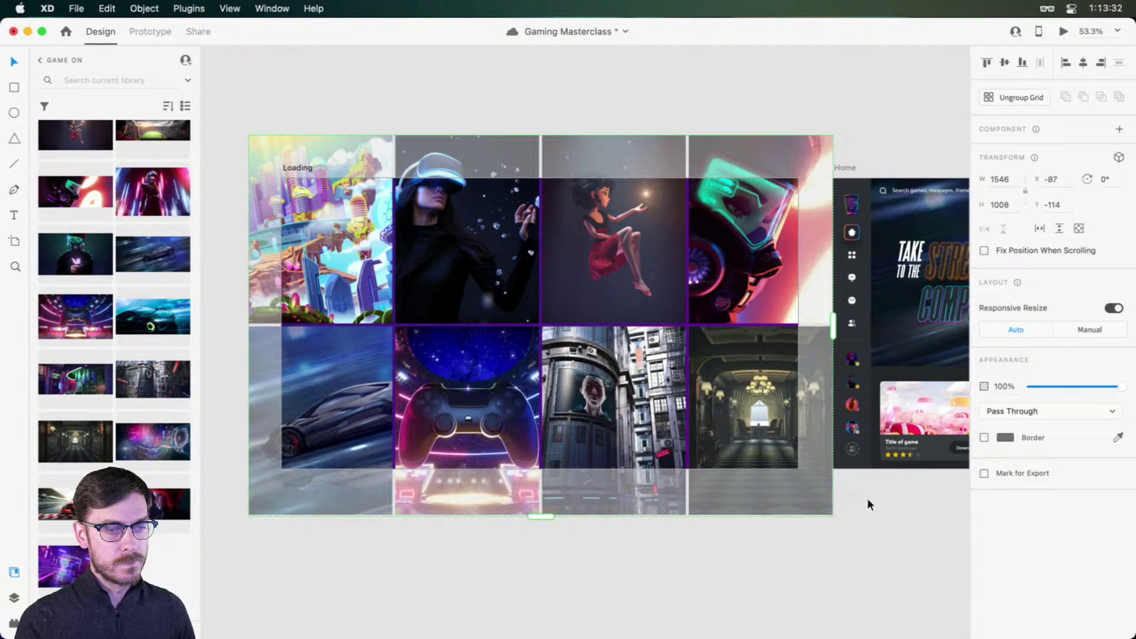
left_click_drag(843, 319, 841, 256)
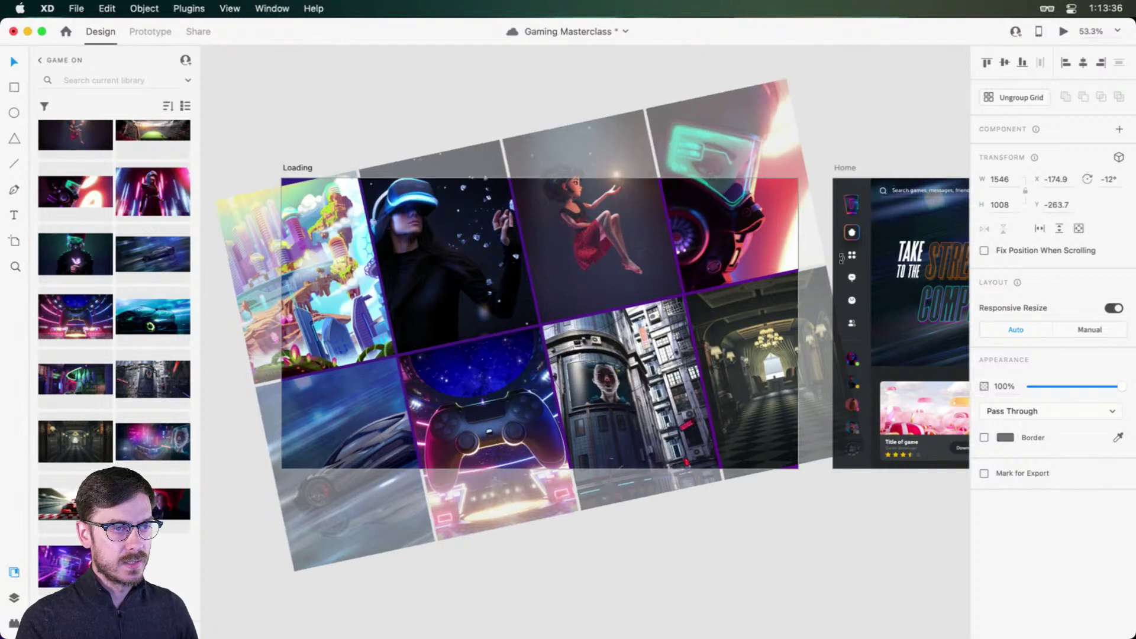
left_click_drag(616, 256, 614, 251)
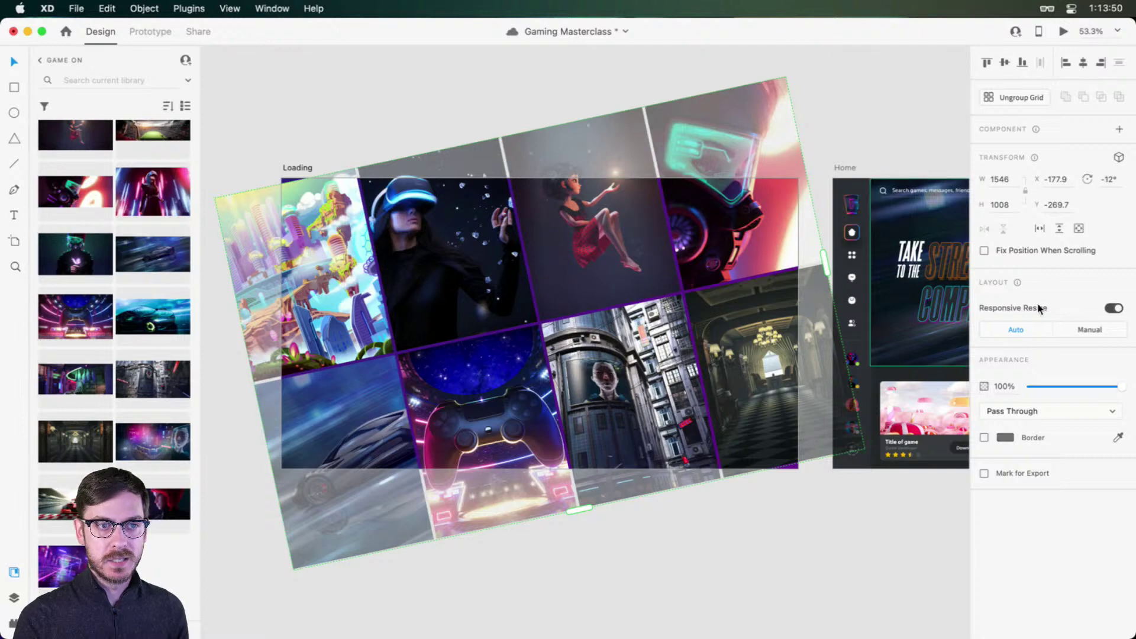
Step: Set the image grid's blend mode to Soft Light, giving the tiles a purple tint
left_click(1050, 413)
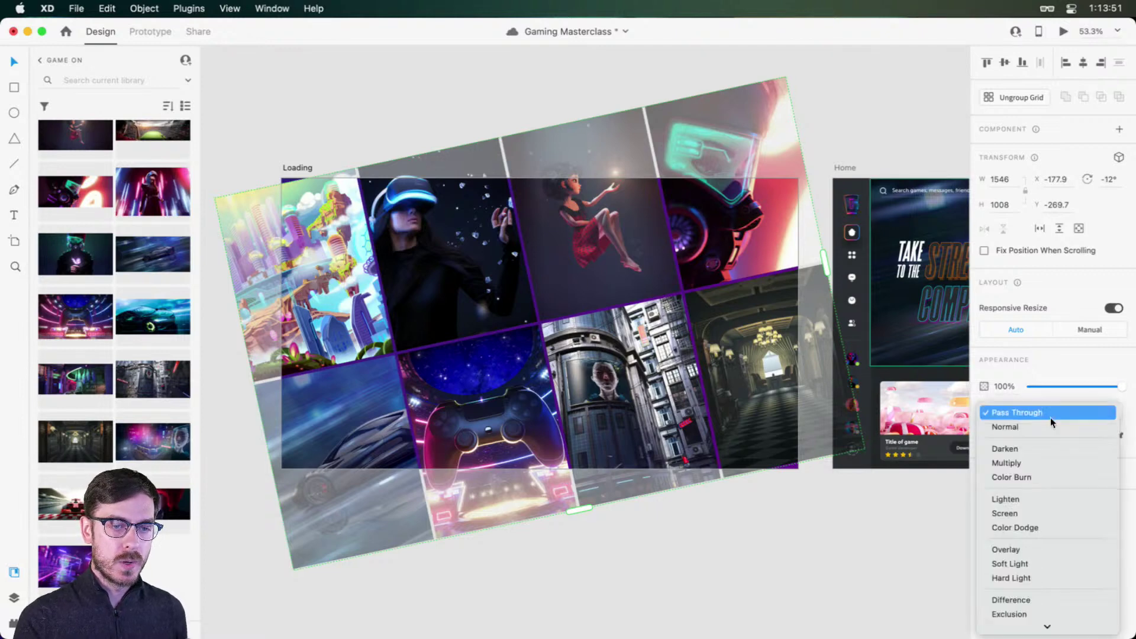
left_click(1039, 549)
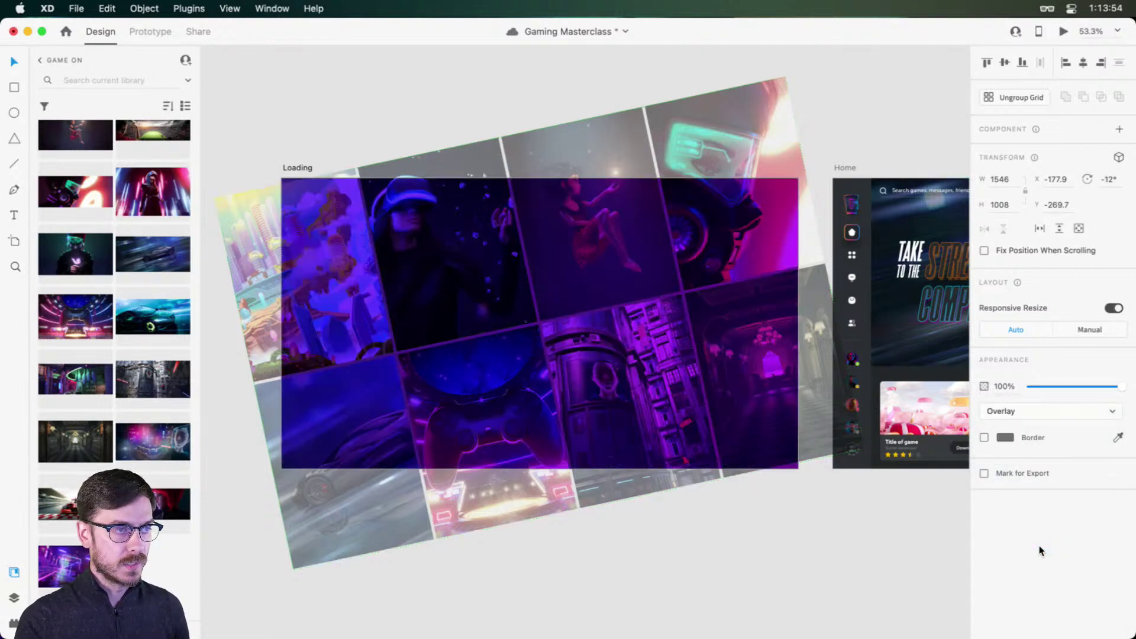
left_click(1024, 413)
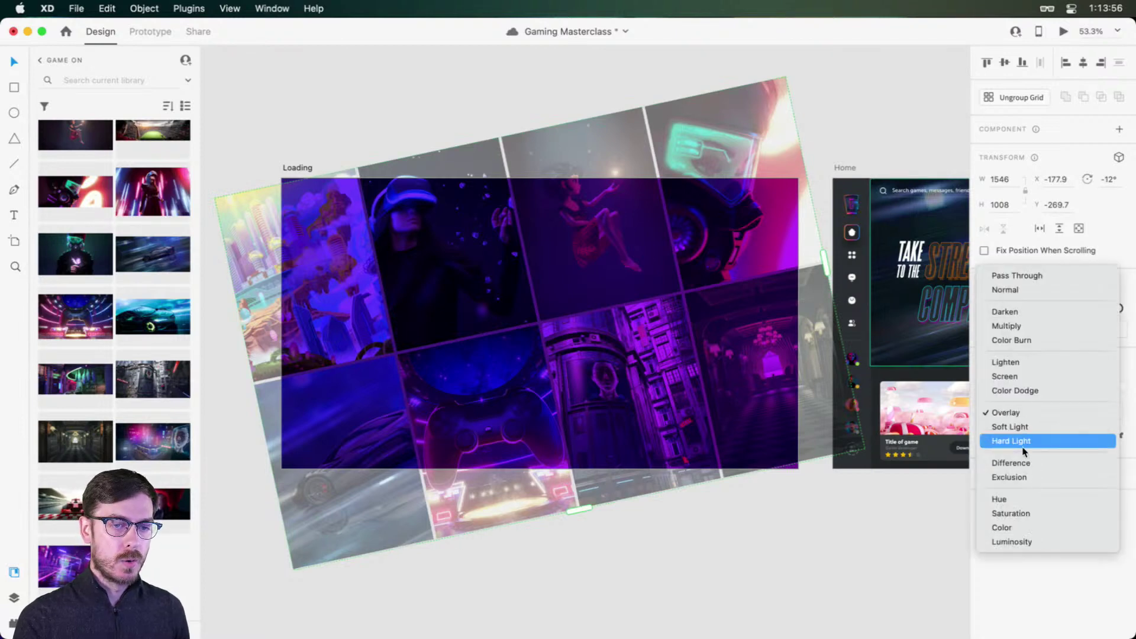
left_click(1025, 427)
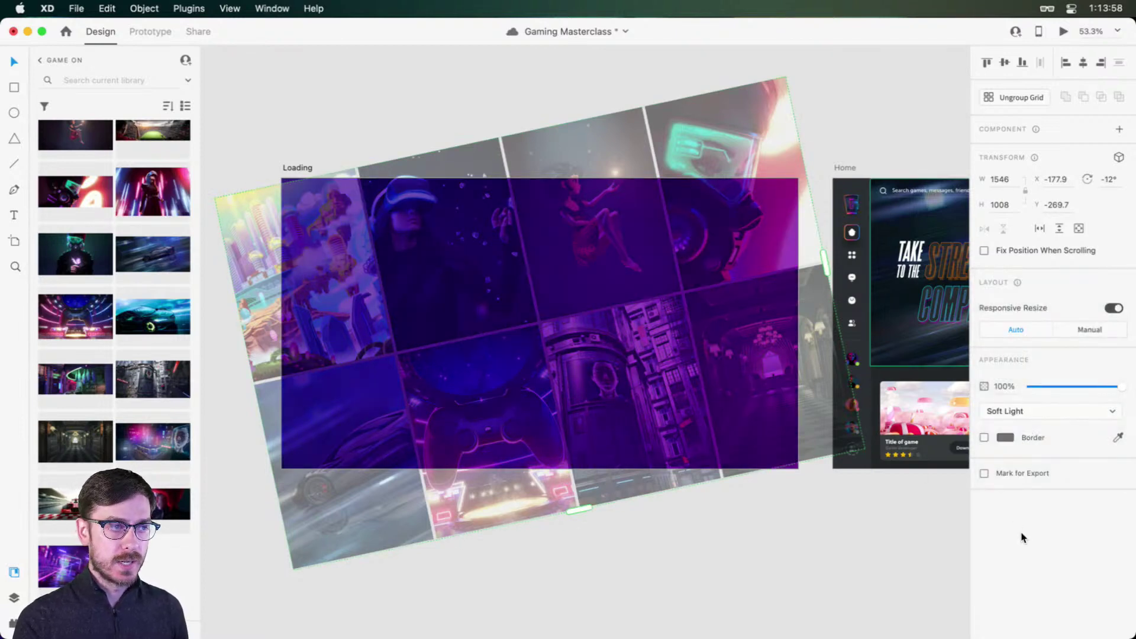
left_click(384, 142)
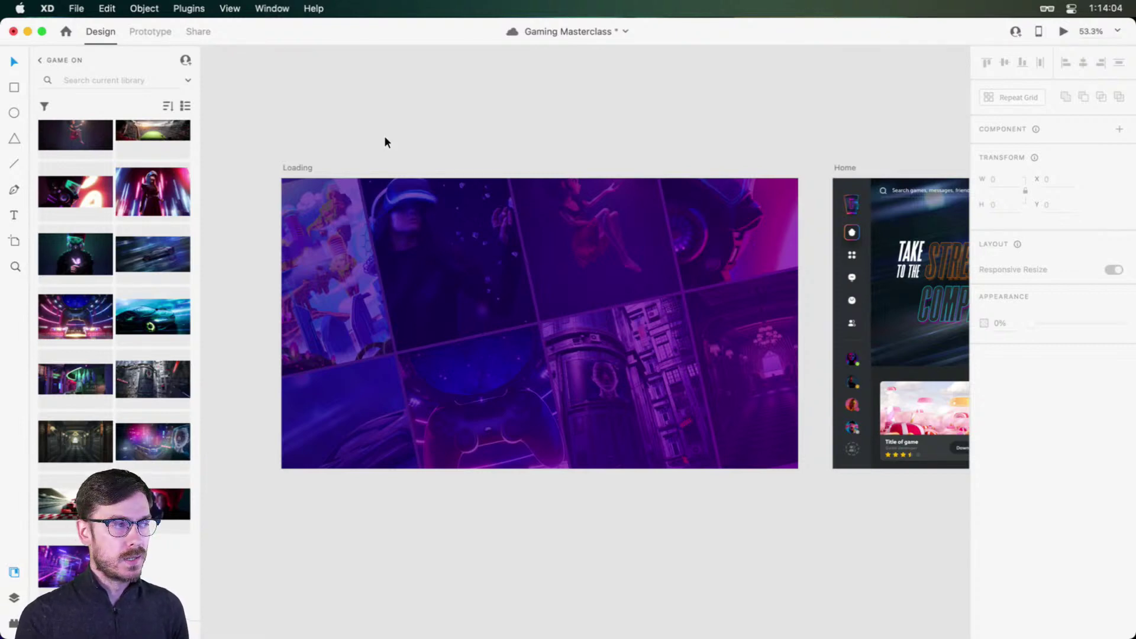
left_click(295, 167)
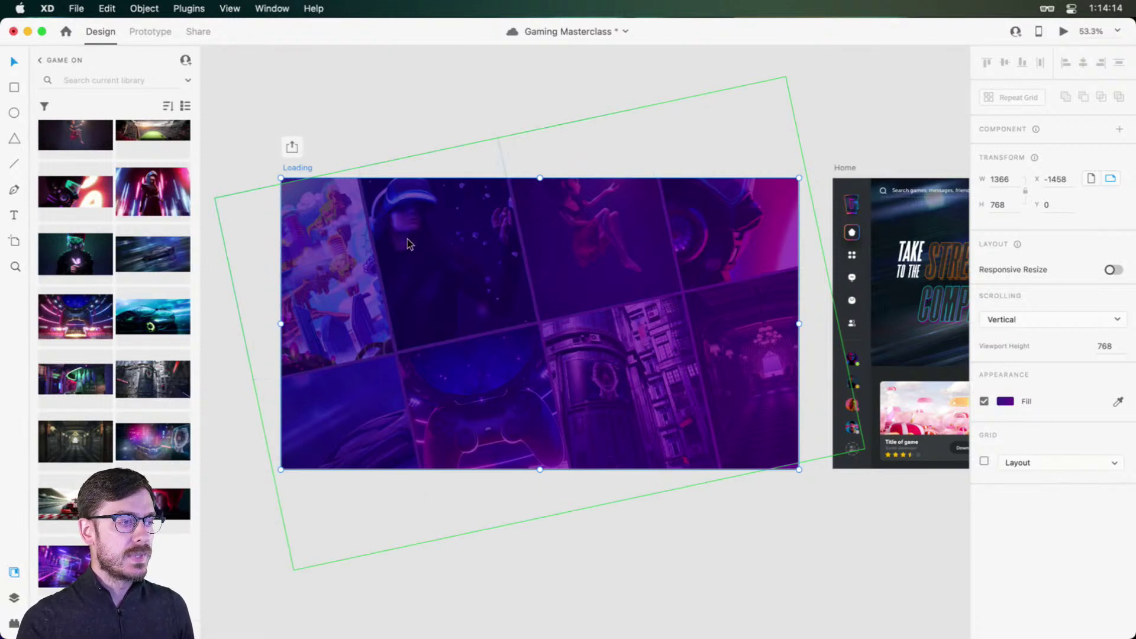
Step: Draw a trial circle in the first grid tile, delete it and its repeated copies, and save
double_click(343, 286)
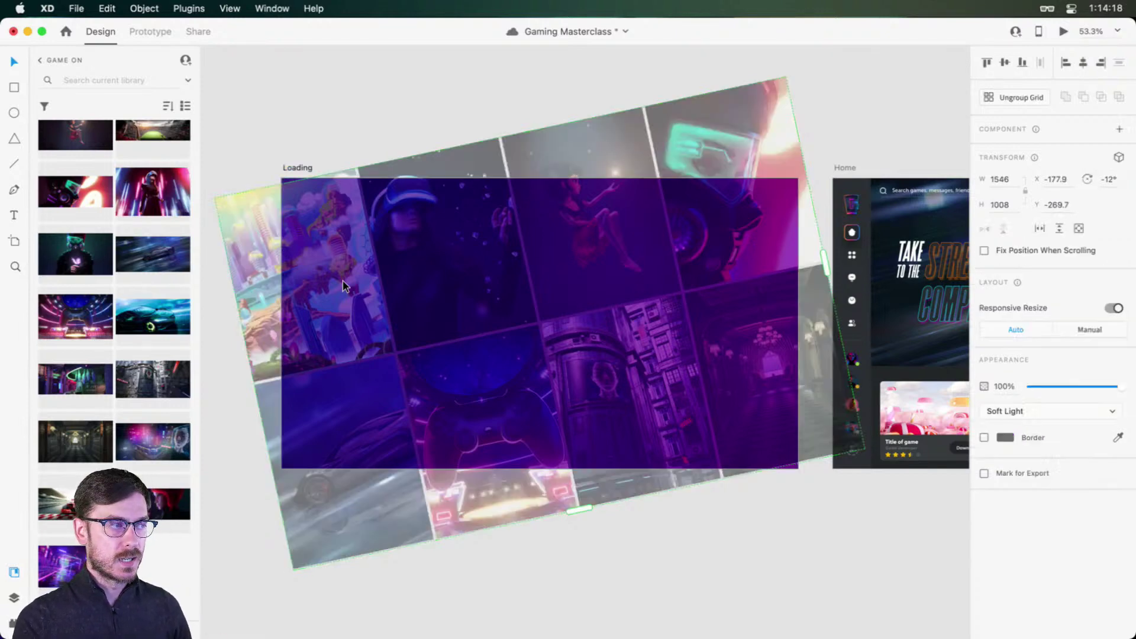
left_click_drag(311, 252, 350, 280)
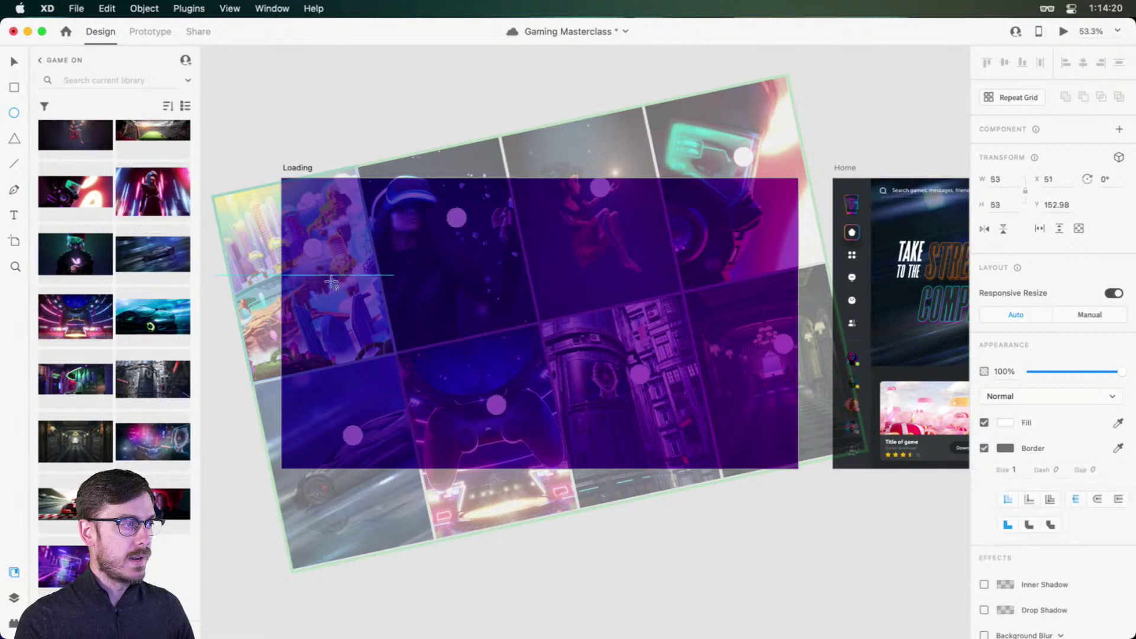
key("v")
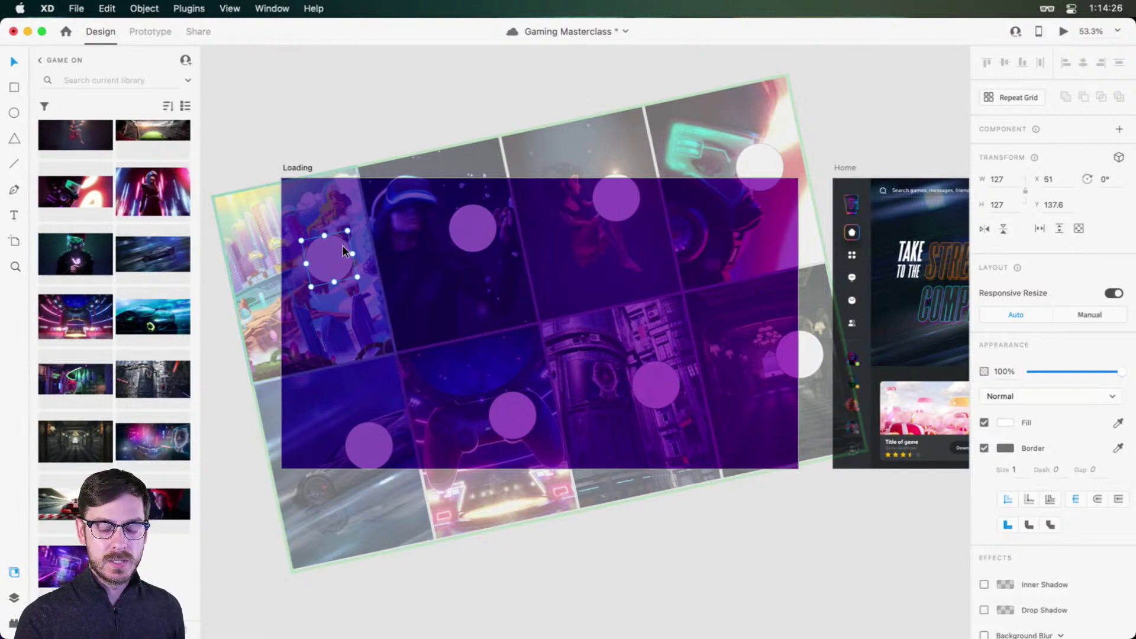
key("Delete")
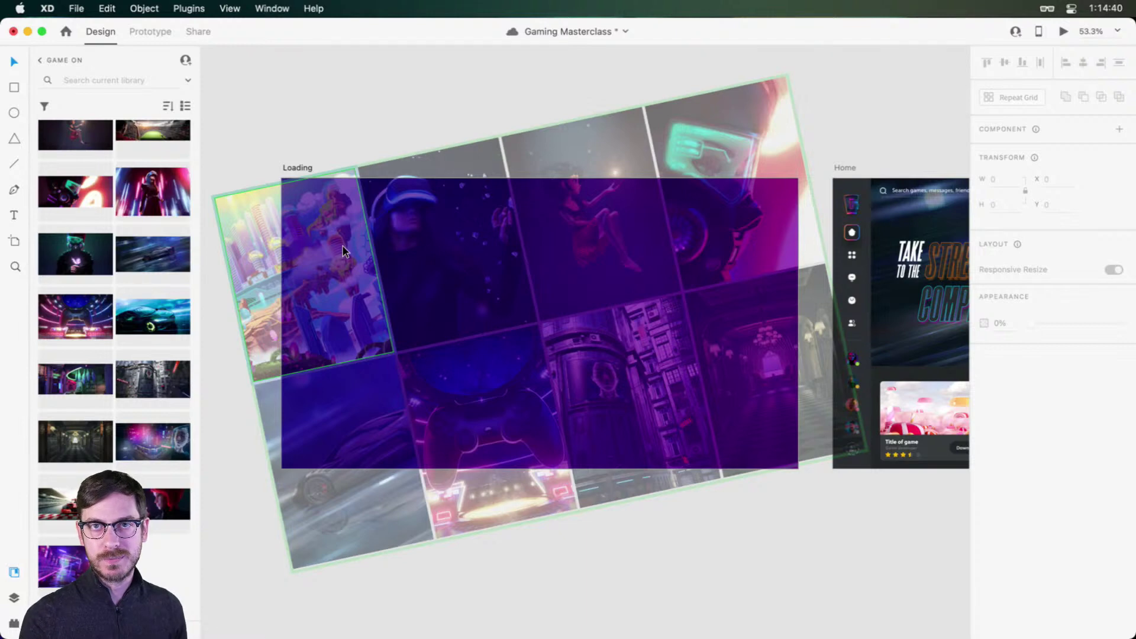
key("super+s")
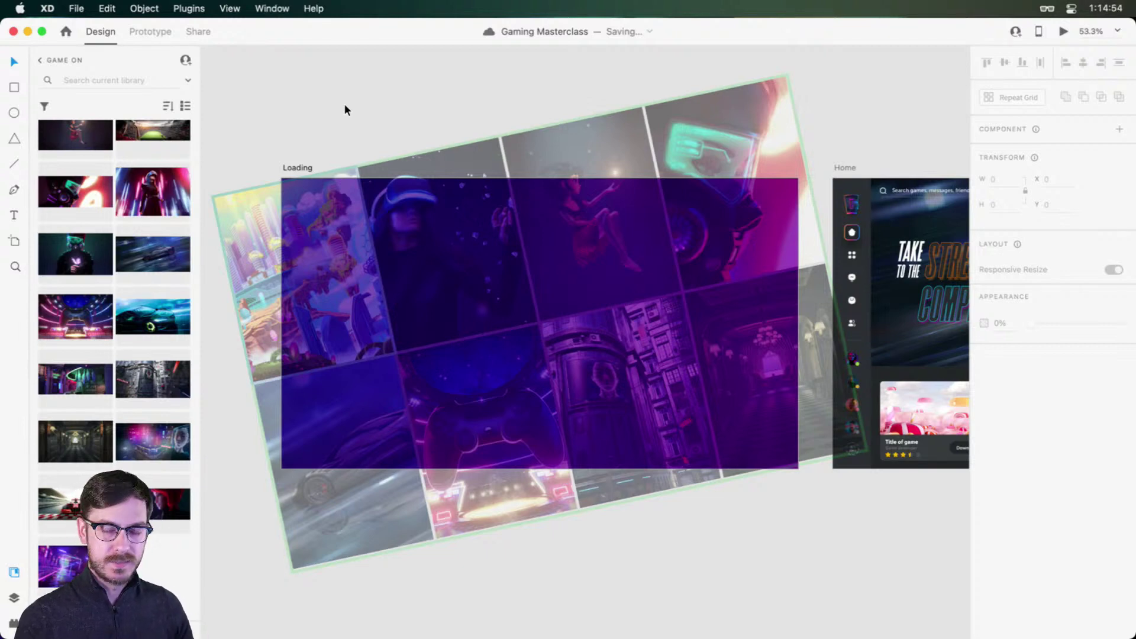
Step: Drag the yellow game image from the Games assets onto the canvas below the Loading artboard
left_click(329, 239)
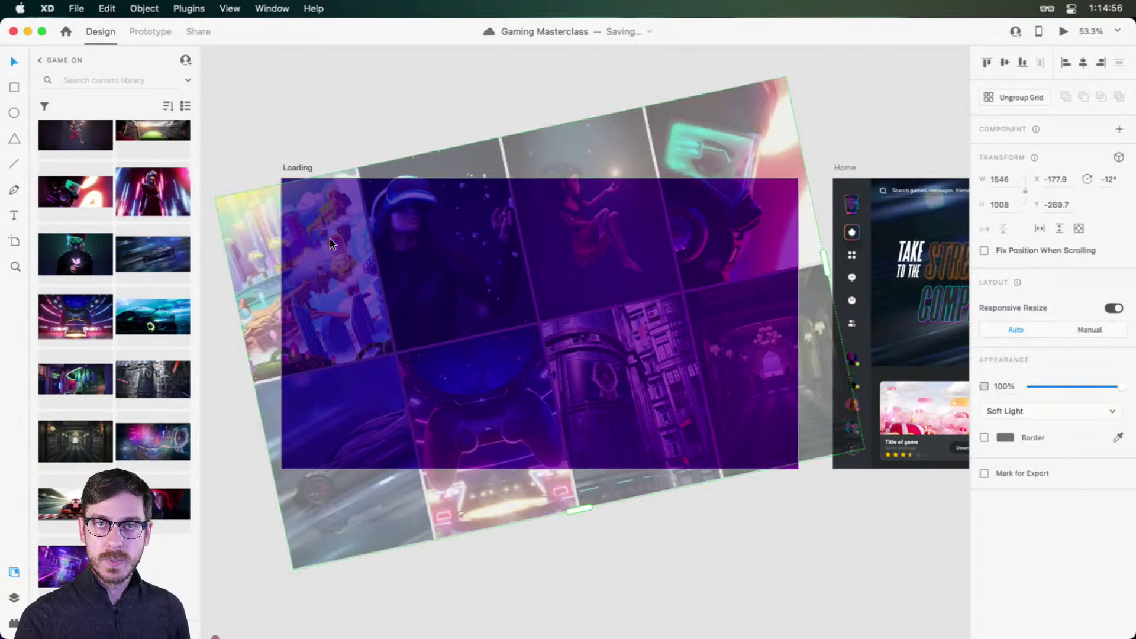
left_click(301, 166)
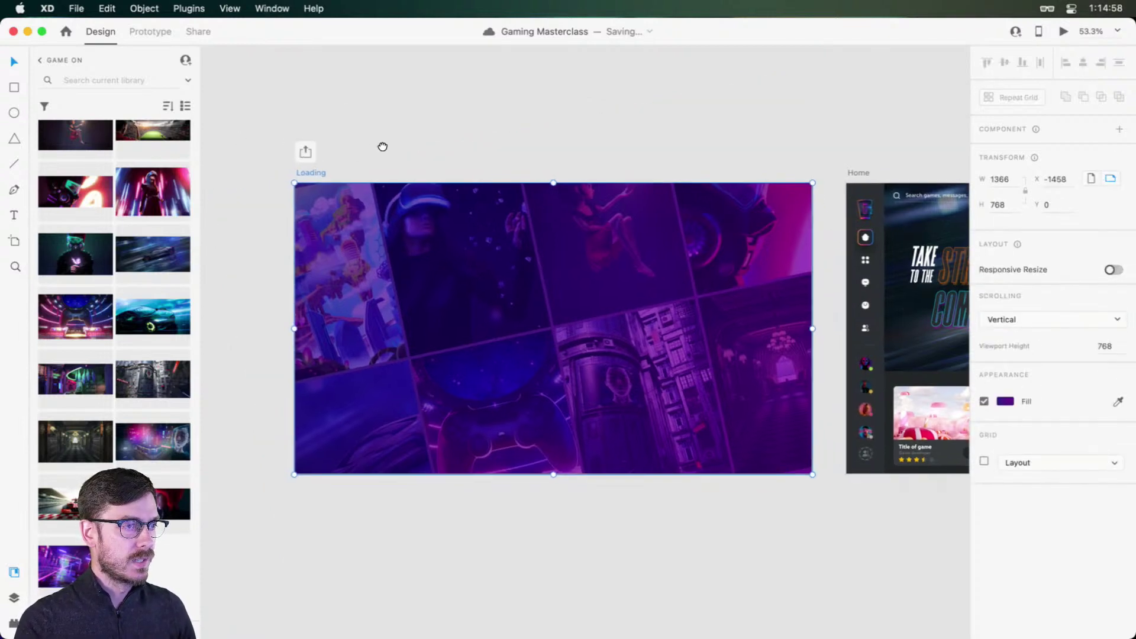
scroll(375, 193, "up", 3)
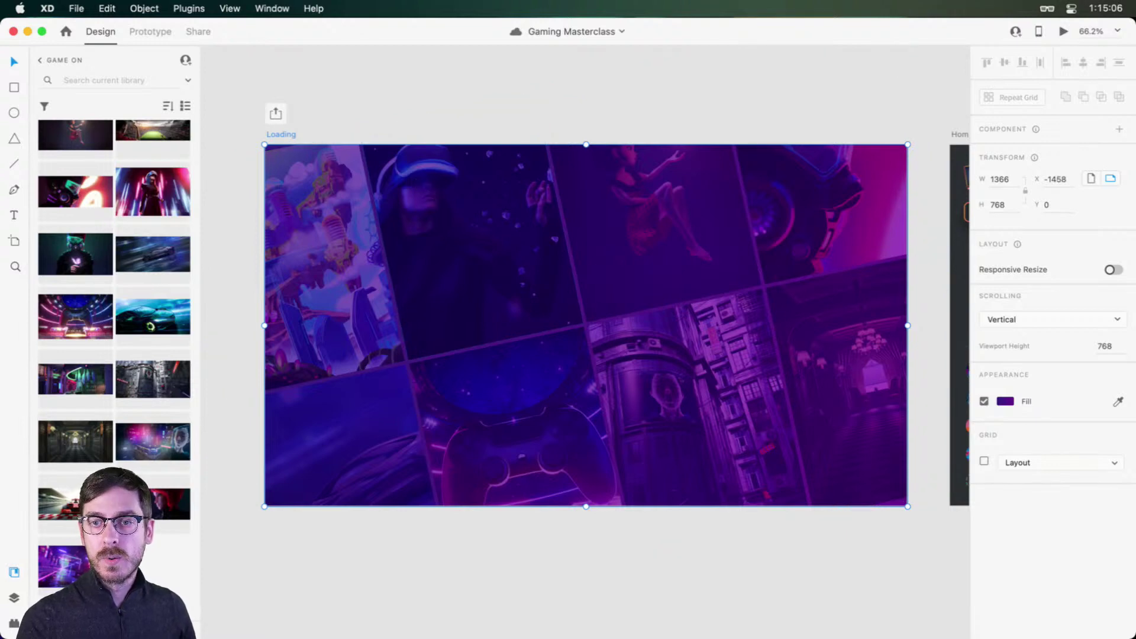
scroll(101, 304, "up", 10)
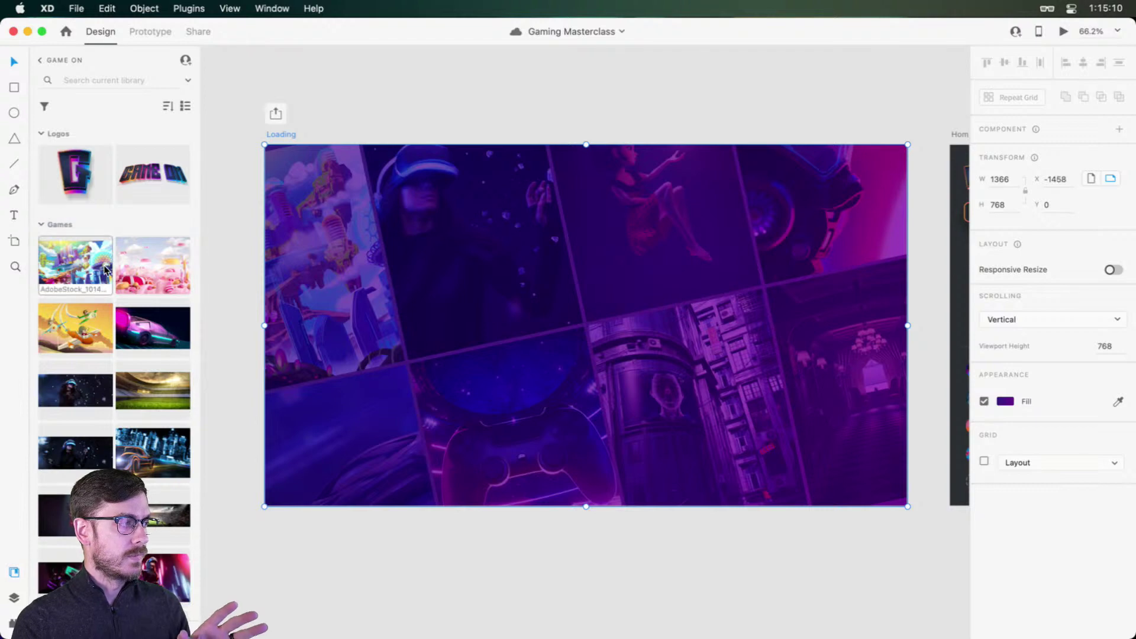
mouse_move(95, 266)
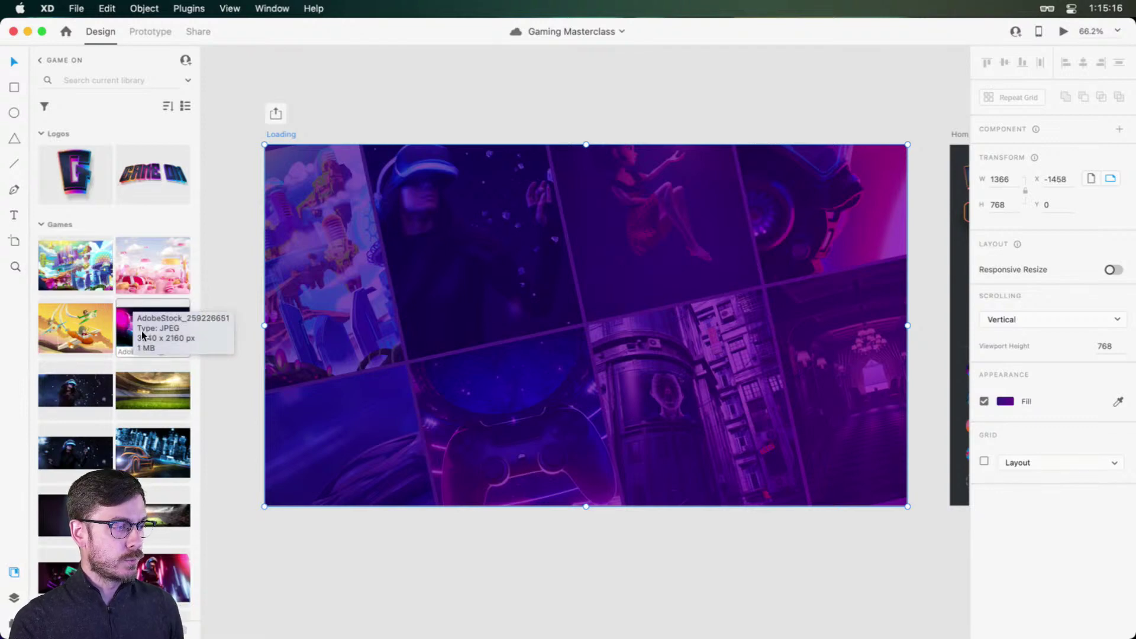
left_click_drag(104, 338, 416, 361)
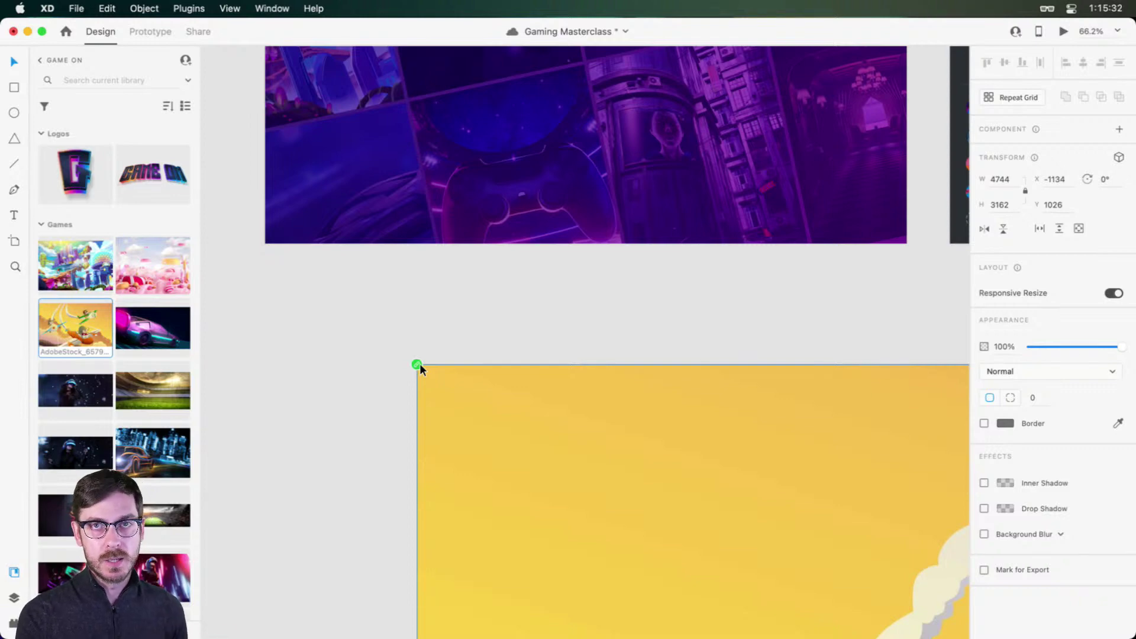
Step: Save, then unlink the yellow game image from its library asset and delete it
key("super+s")
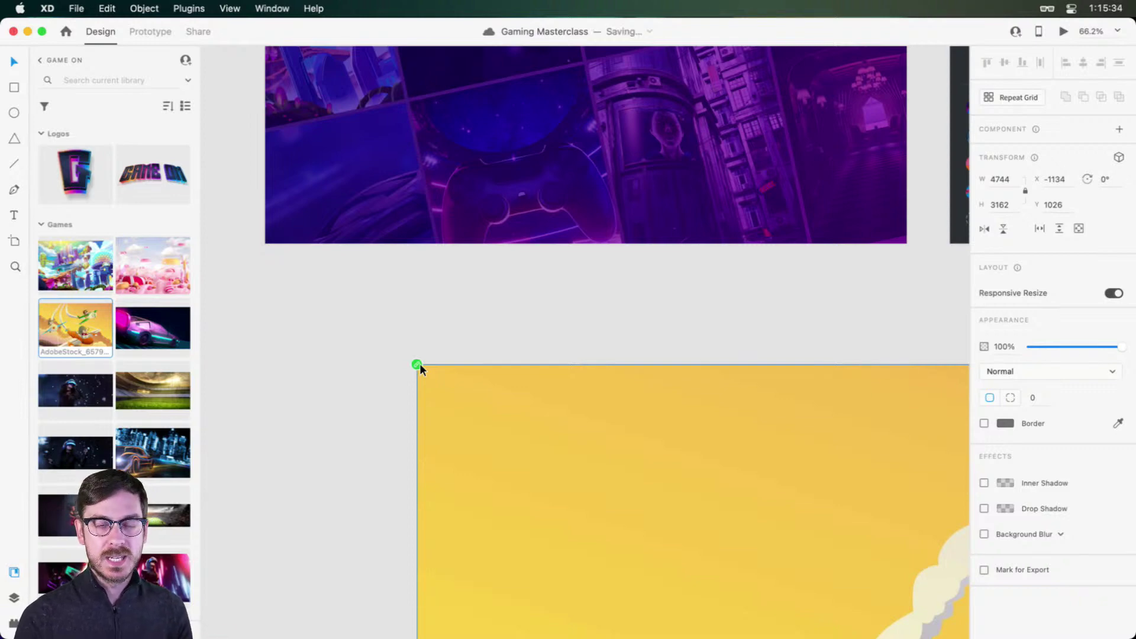
right_click(530, 412)
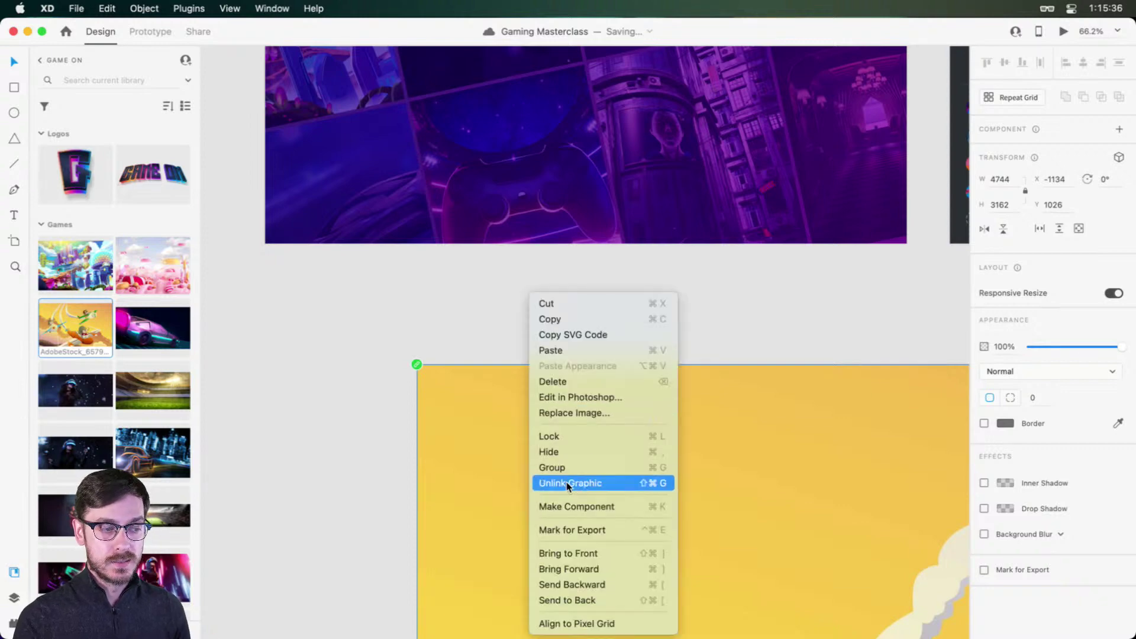
left_click(470, 460)
key("Delete")
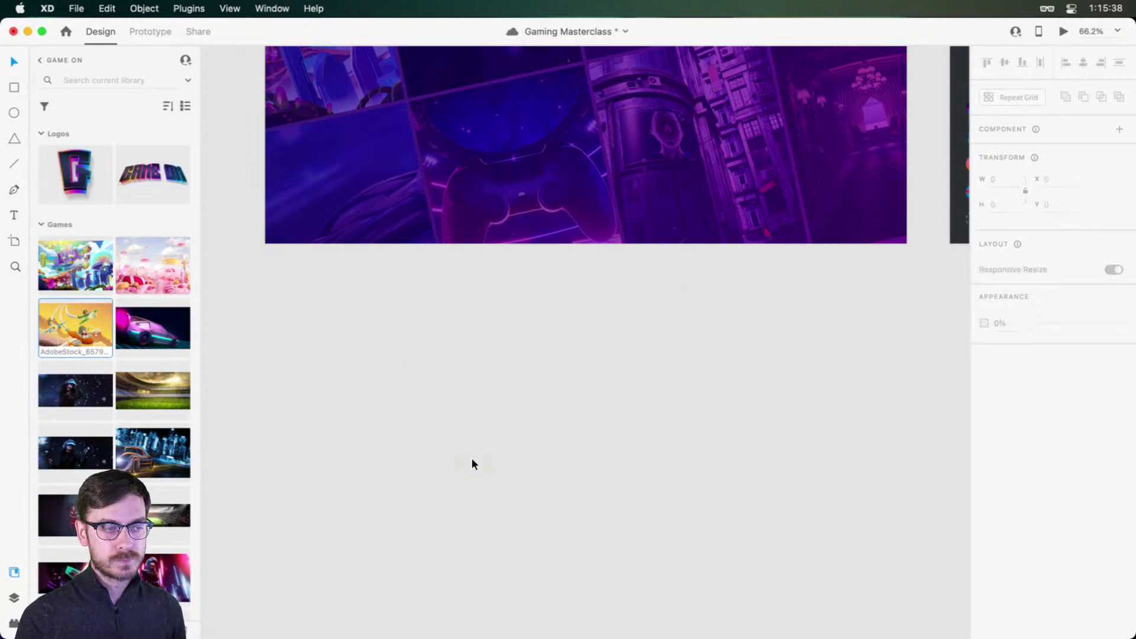
scroll(597, 292, "up", 5)
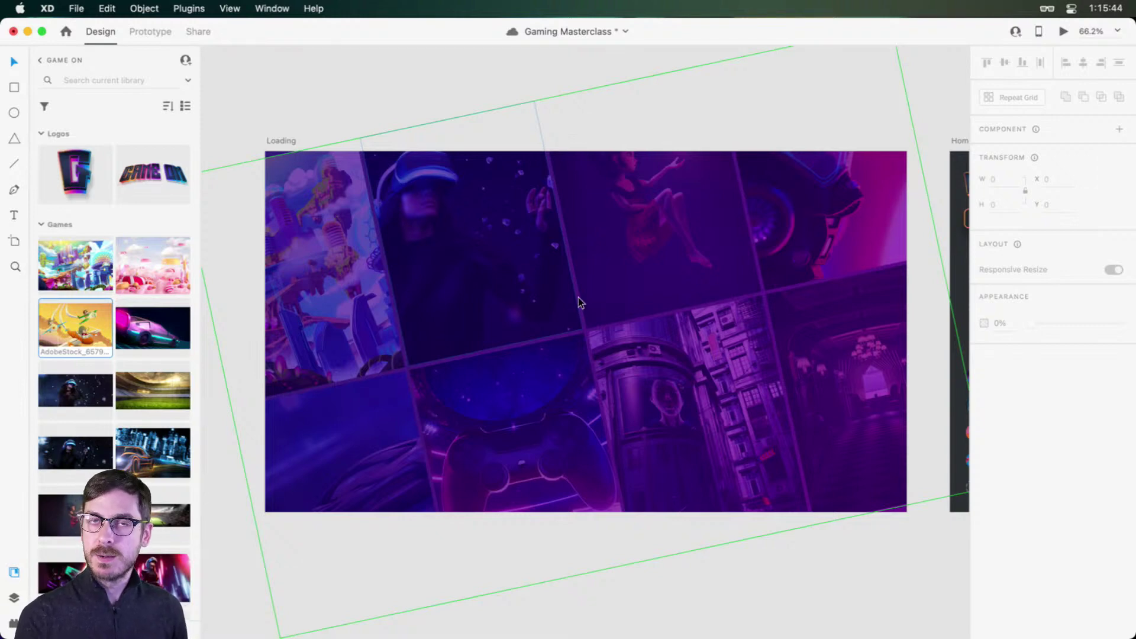
Step: Darken both colour stops of the Loading artboard's purple linear gradient fill
left_click(461, 246)
left_click(287, 140)
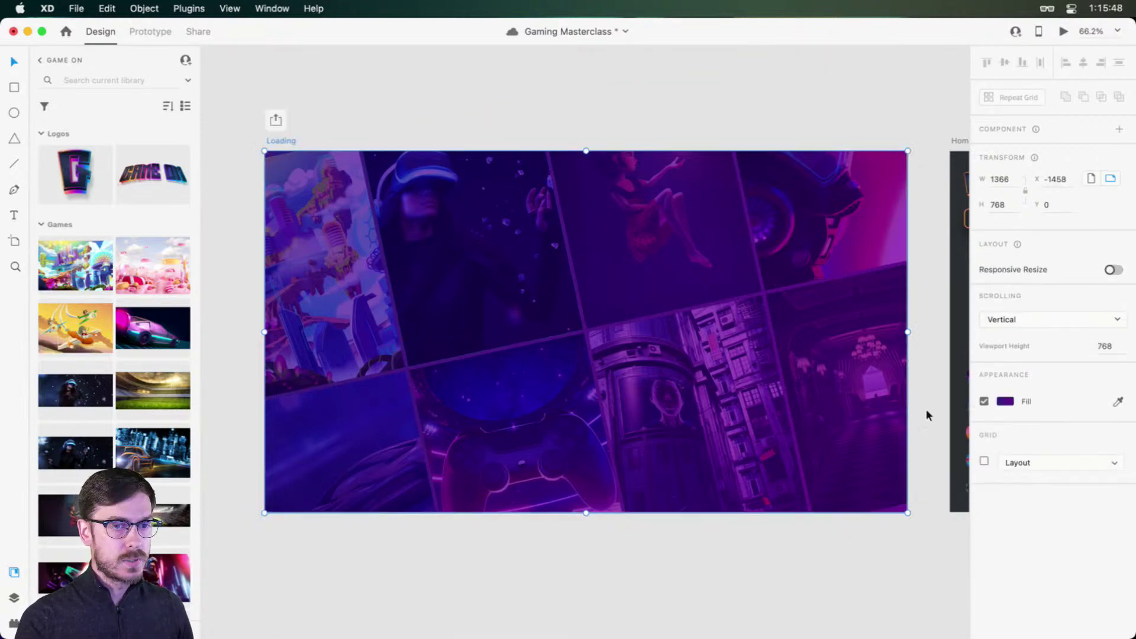
left_click(1005, 400)
left_click_drag(926, 388, 932, 430)
left_click(978, 326)
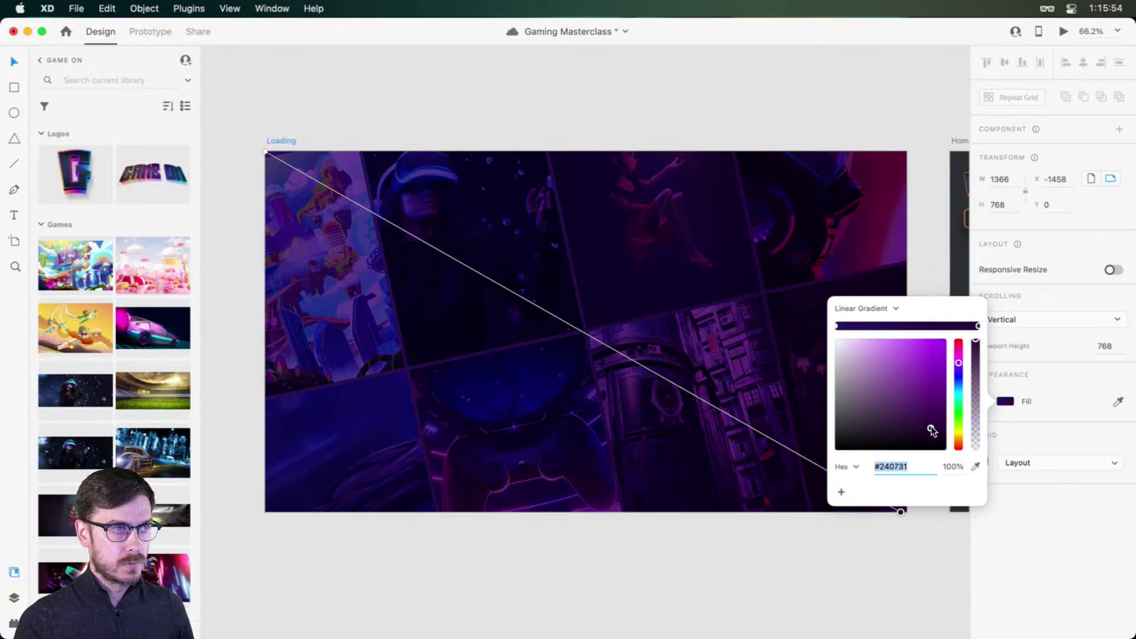
left_click(994, 491)
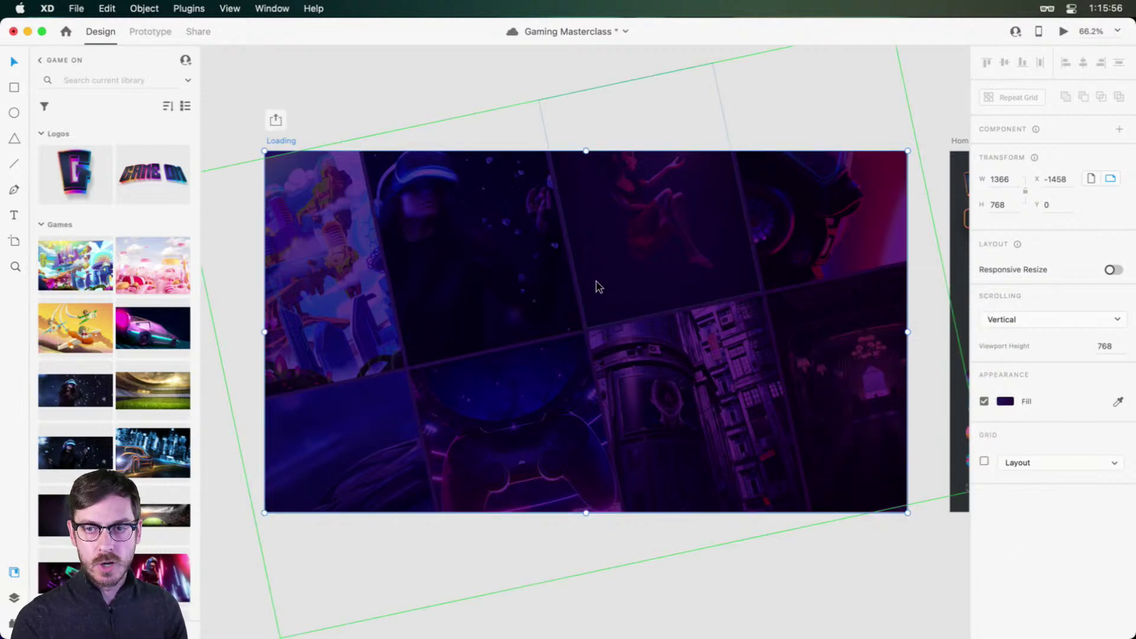
left_click(545, 83)
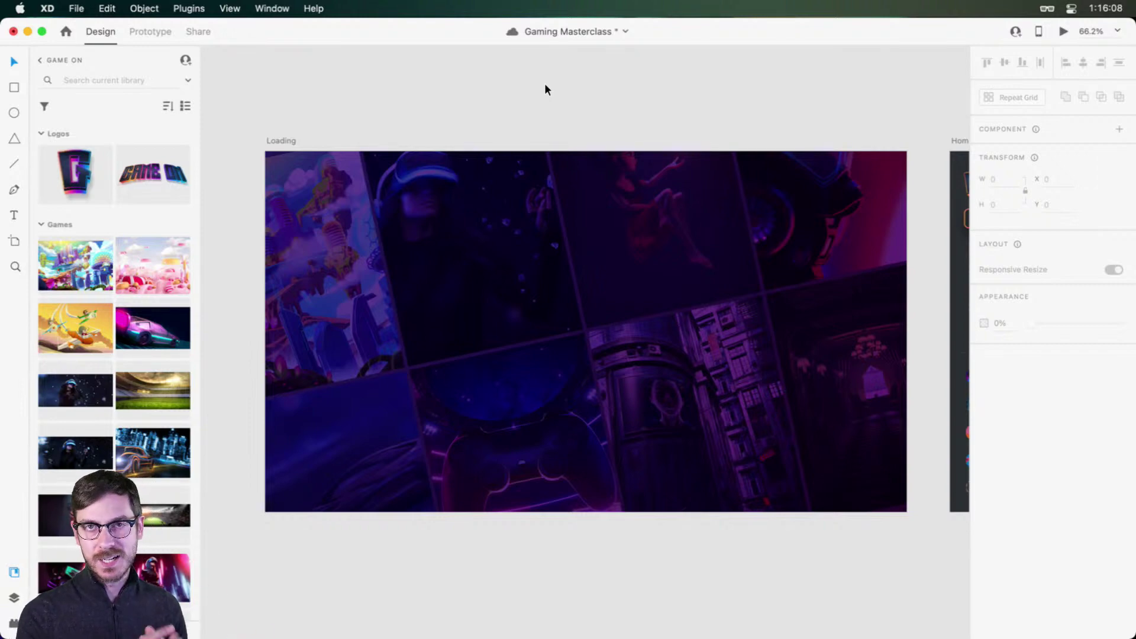
Step: Check the tilted image grid, then deselect it and pan the view across the Loading artboard
left_click(567, 266)
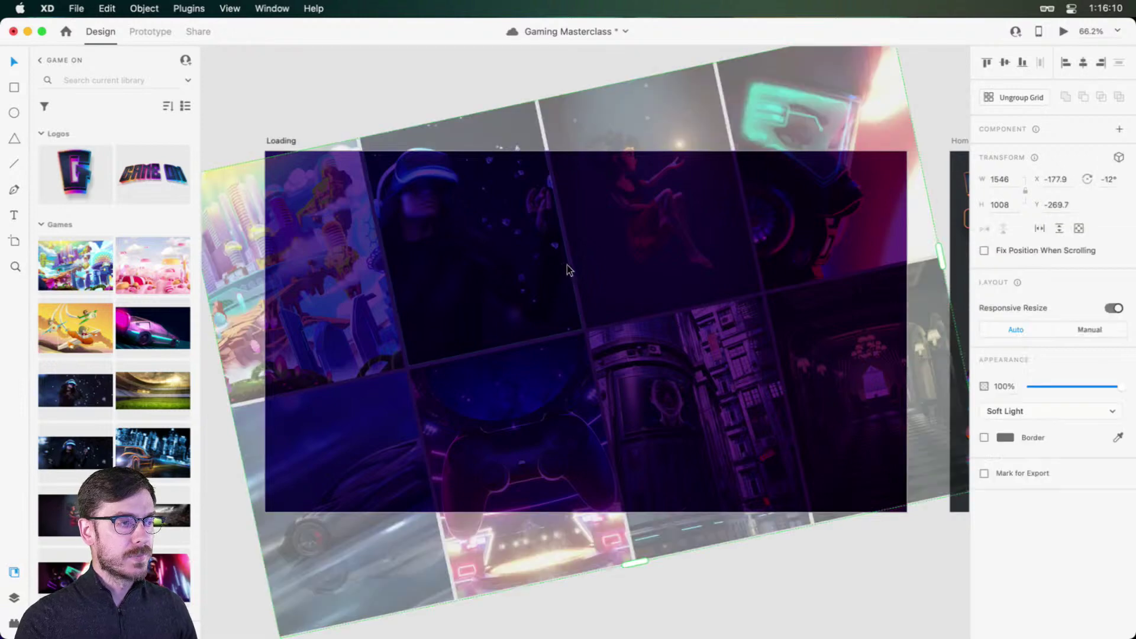
key("space")
left_click_drag(579, 304, 519, 297)
left_click(335, 97)
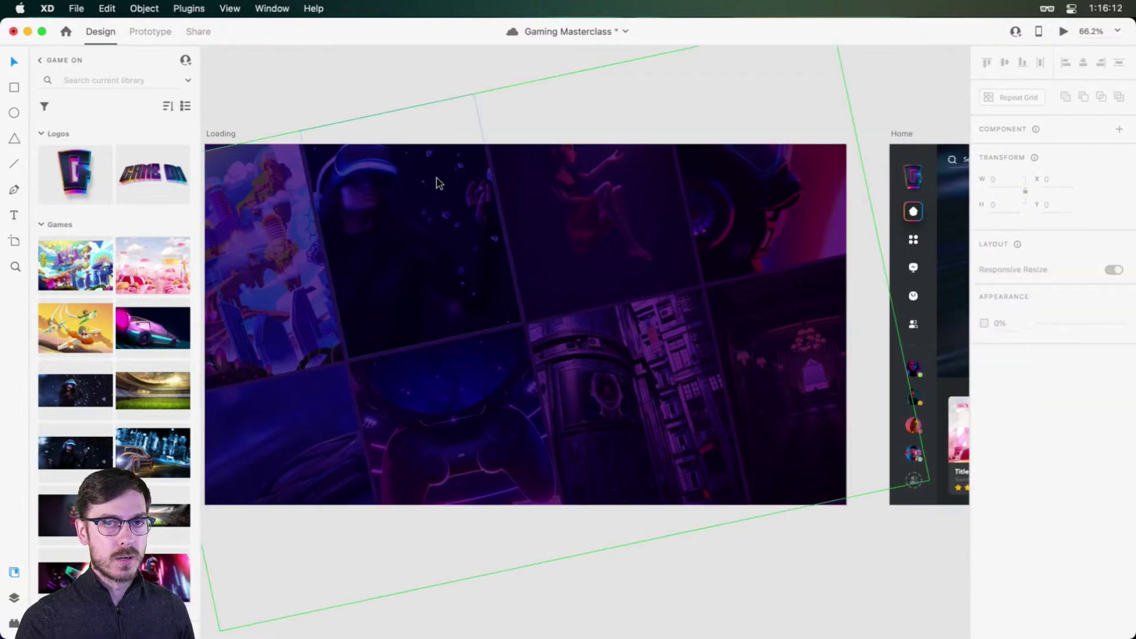
scroll(439, 183, "left", 1)
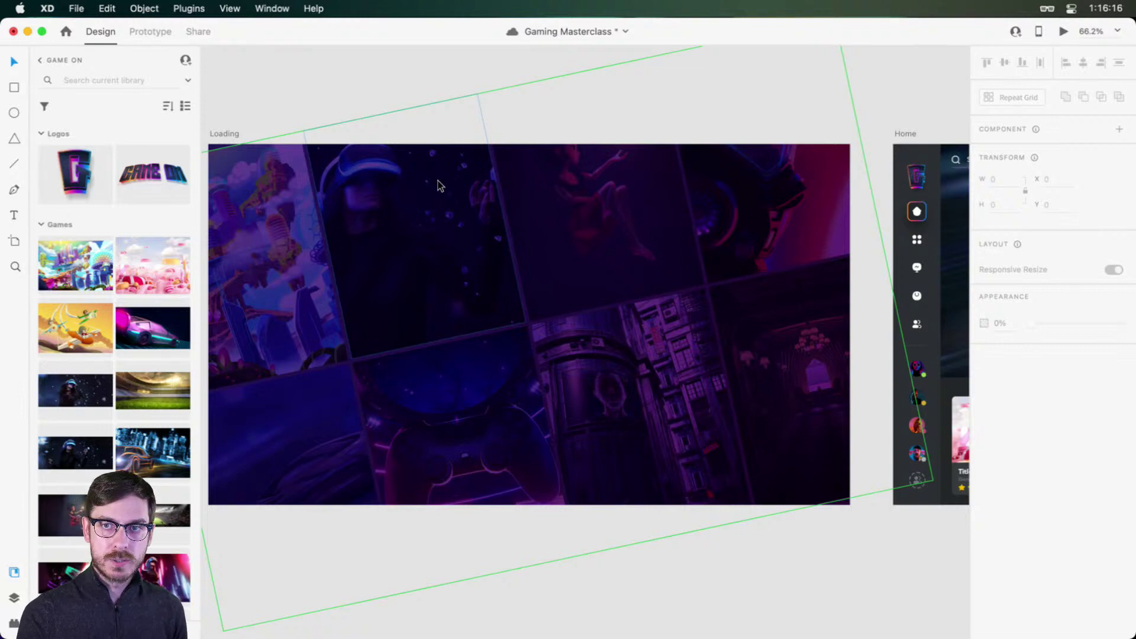
key("space")
left_click_drag(526, 242, 554, 237)
Step: Draw a centred 785 × 507 white rectangle with 24 px rounded corners and no border
key("r")
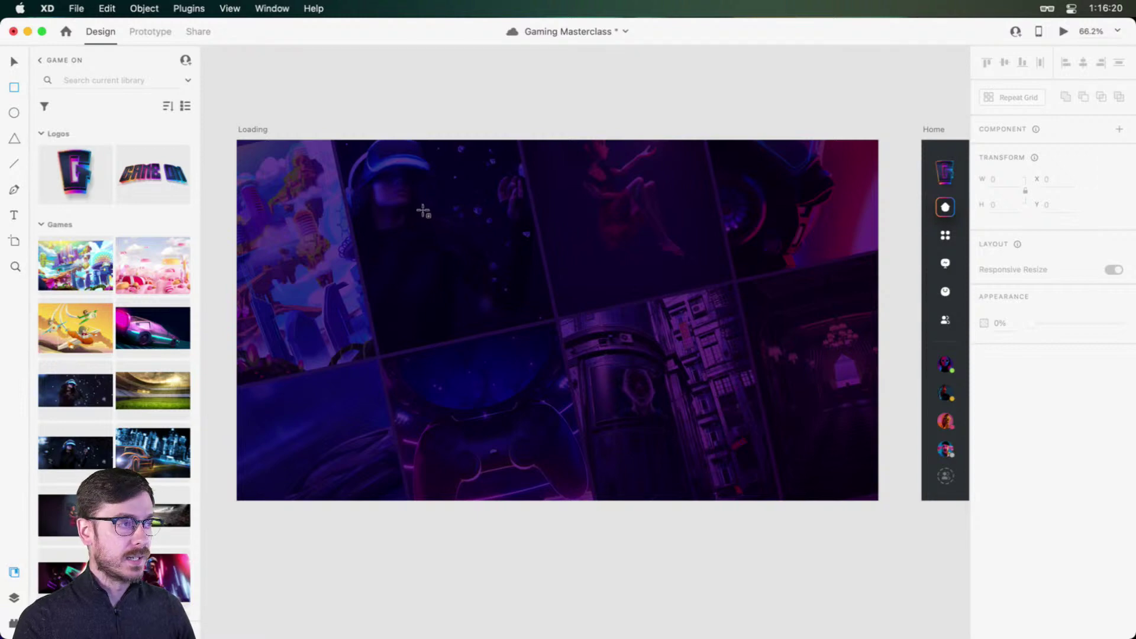
left_click_drag(411, 201, 809, 457)
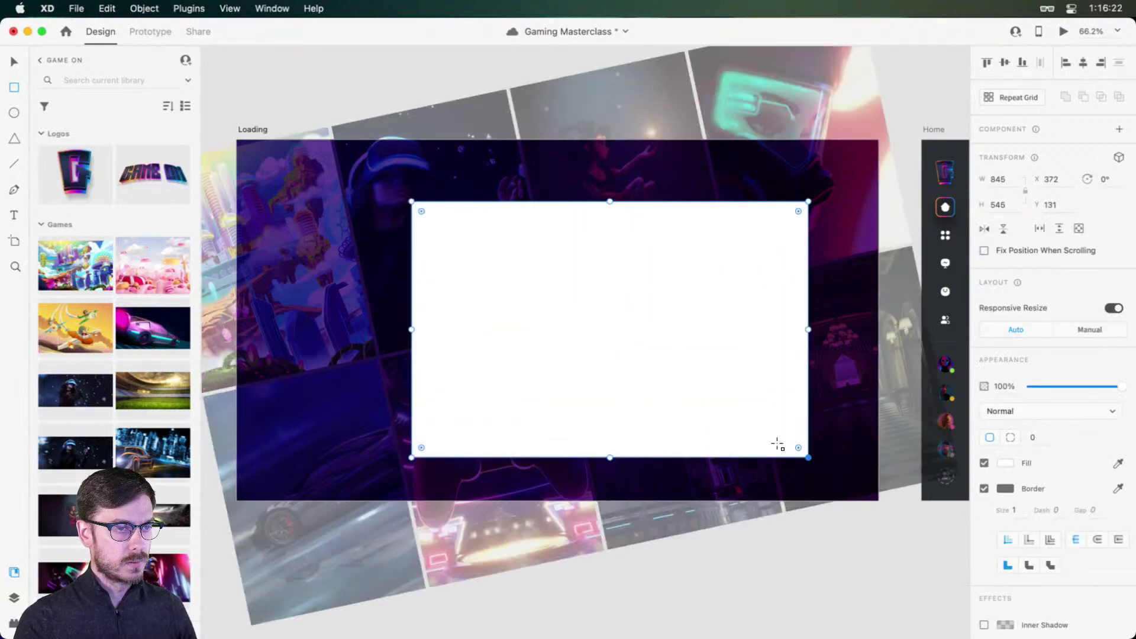
key("v")
left_click_drag(678, 340, 627, 332)
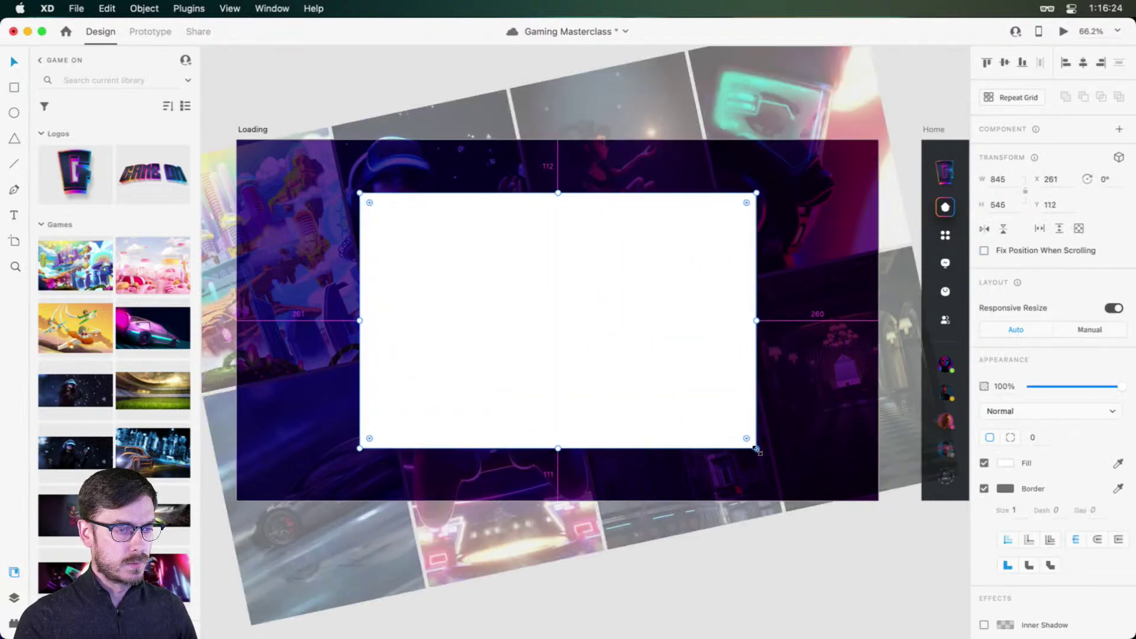
left_click_drag(757, 450, 743, 440)
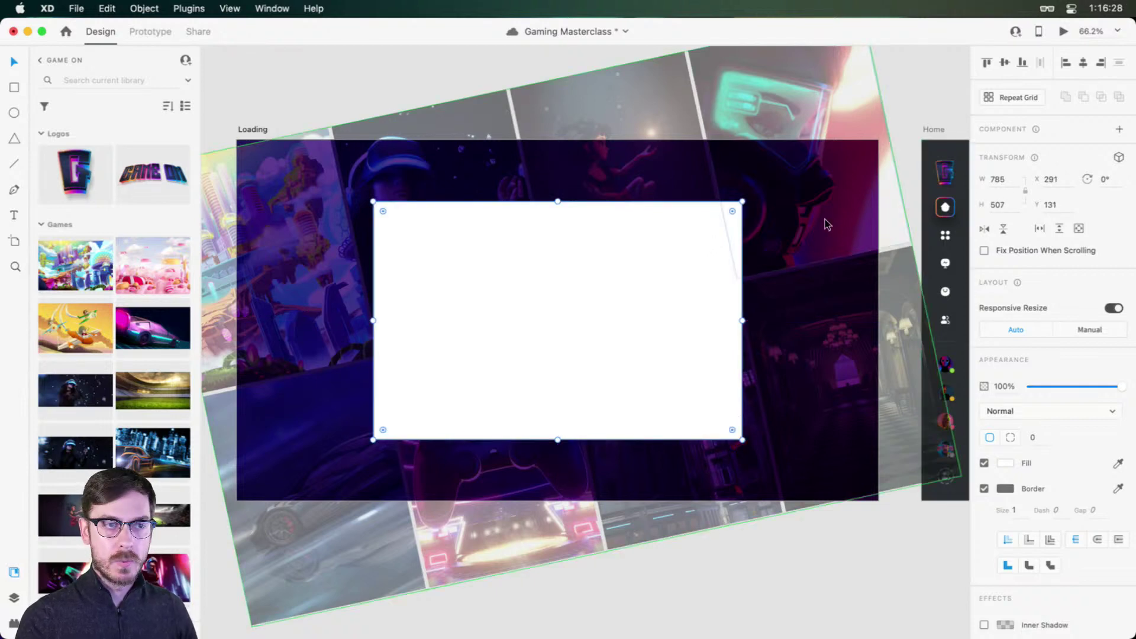
left_click_drag(732, 212, 732, 208)
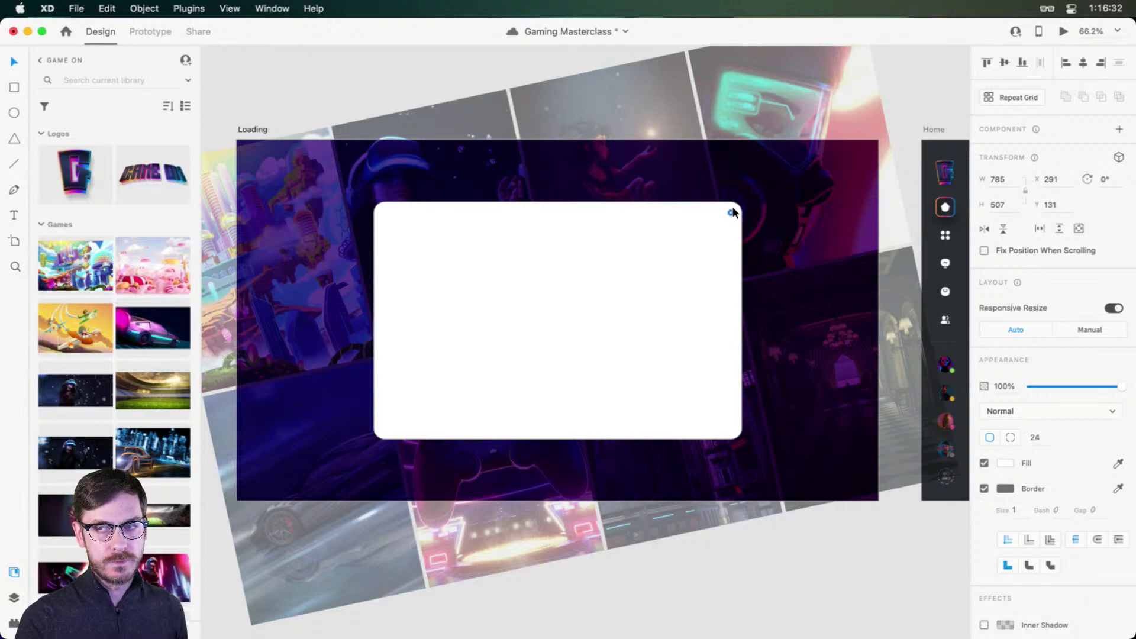
left_click(984, 489)
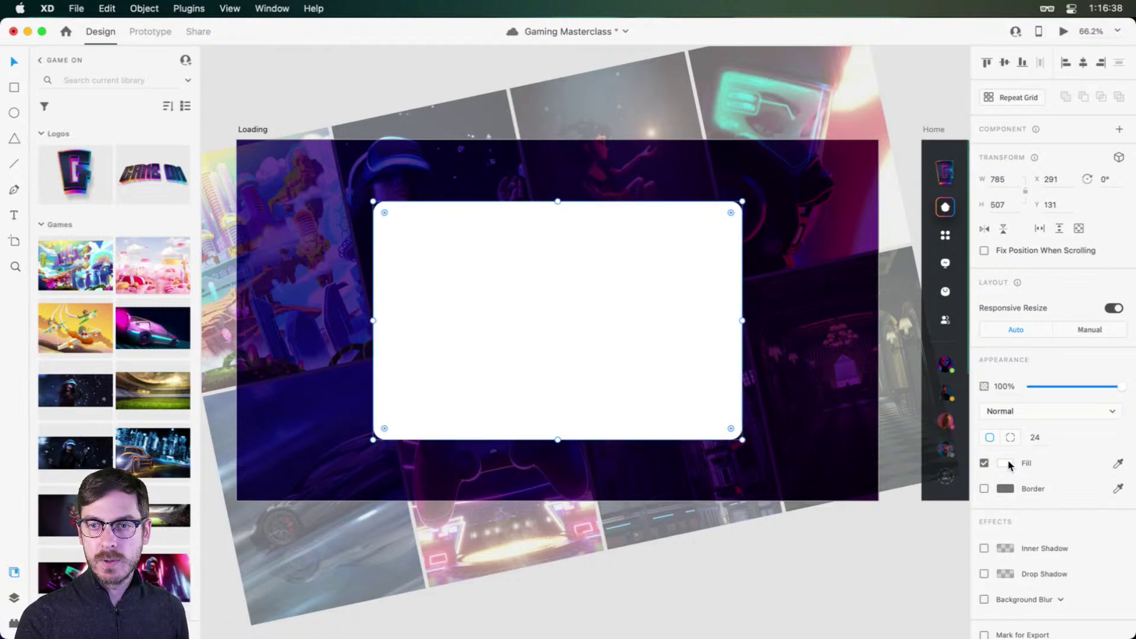
Step: Hide the white card, Rectangle 24, in the Layers panel
left_click(798, 221)
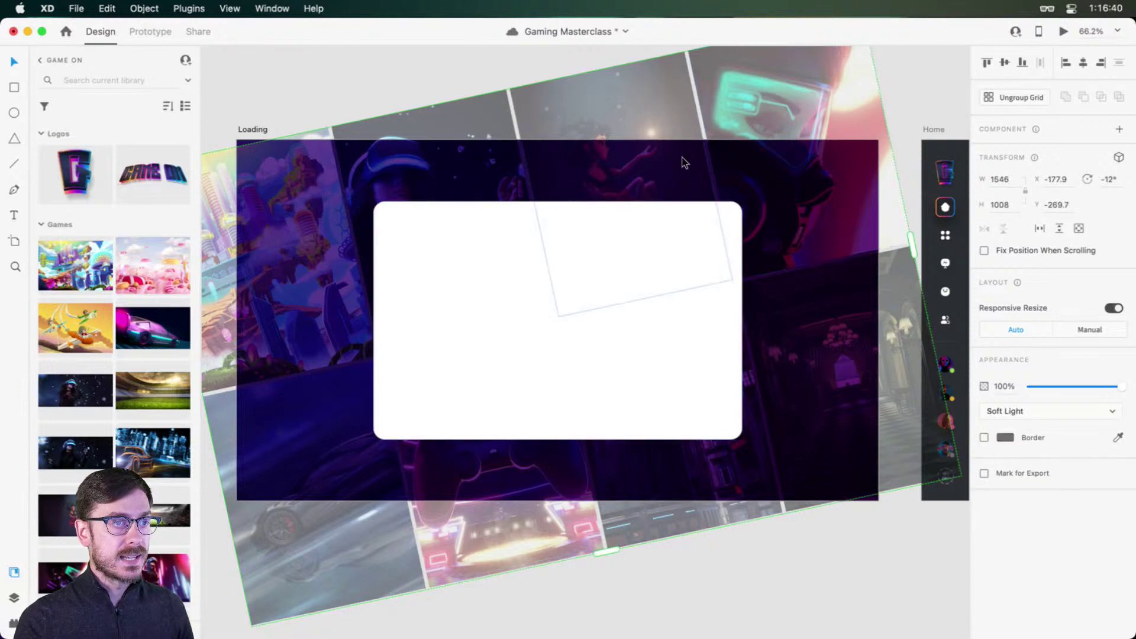
left_click(505, 274)
key("super+y")
left_click(186, 116)
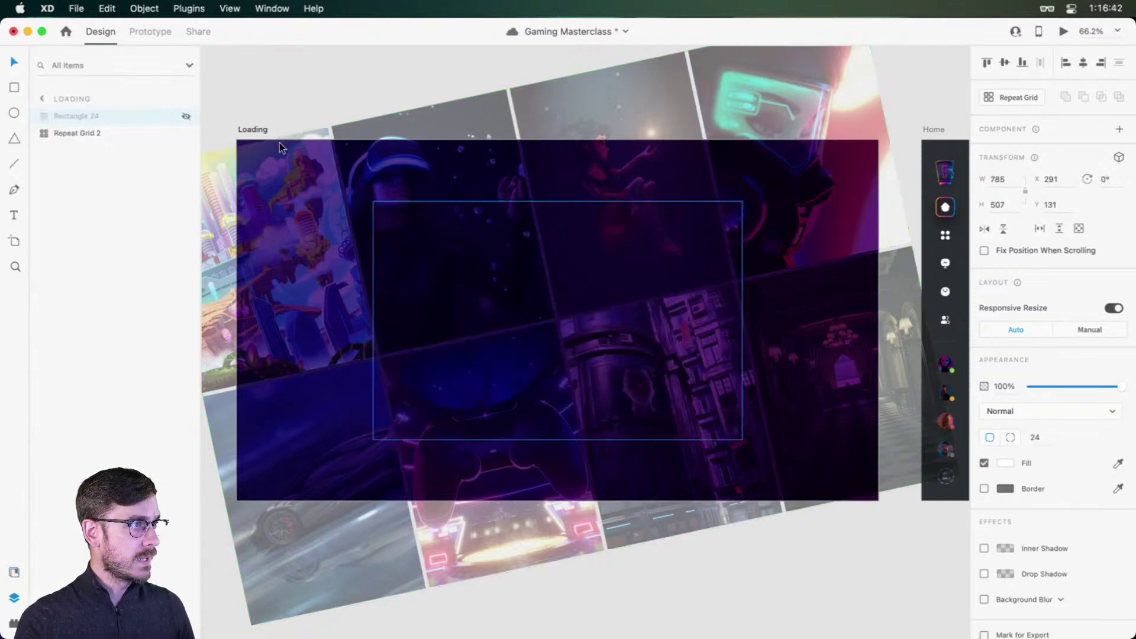
Step: Try tighter column and row gaps on the image grid, undo them, and save
left_click(419, 173)
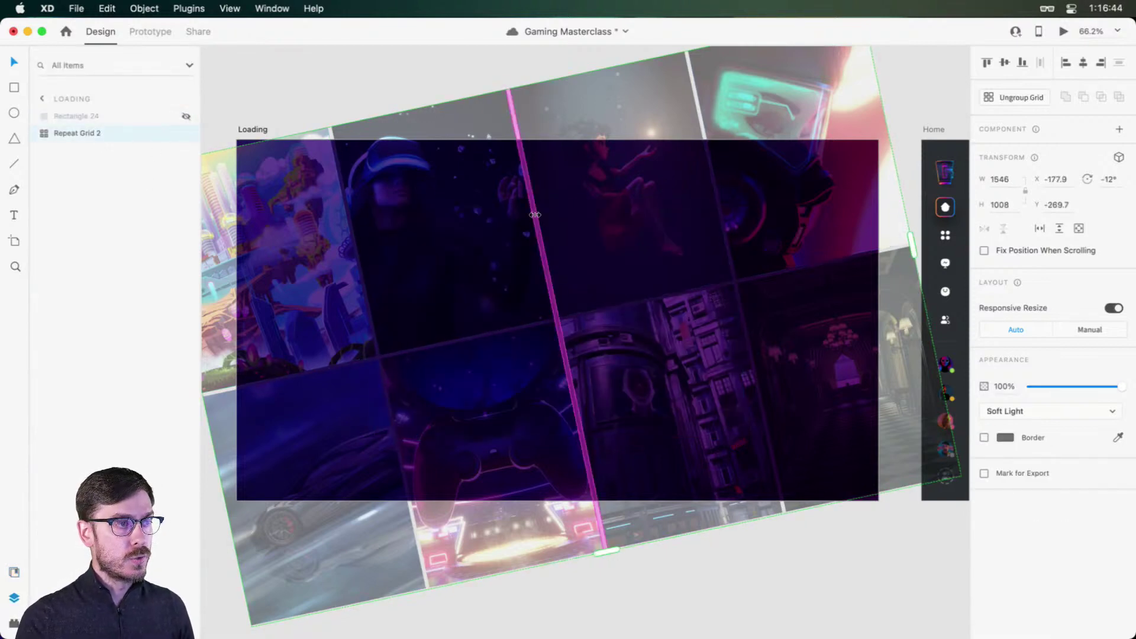
left_click_drag(530, 214, 490, 228)
left_click_drag(553, 323, 588, 392)
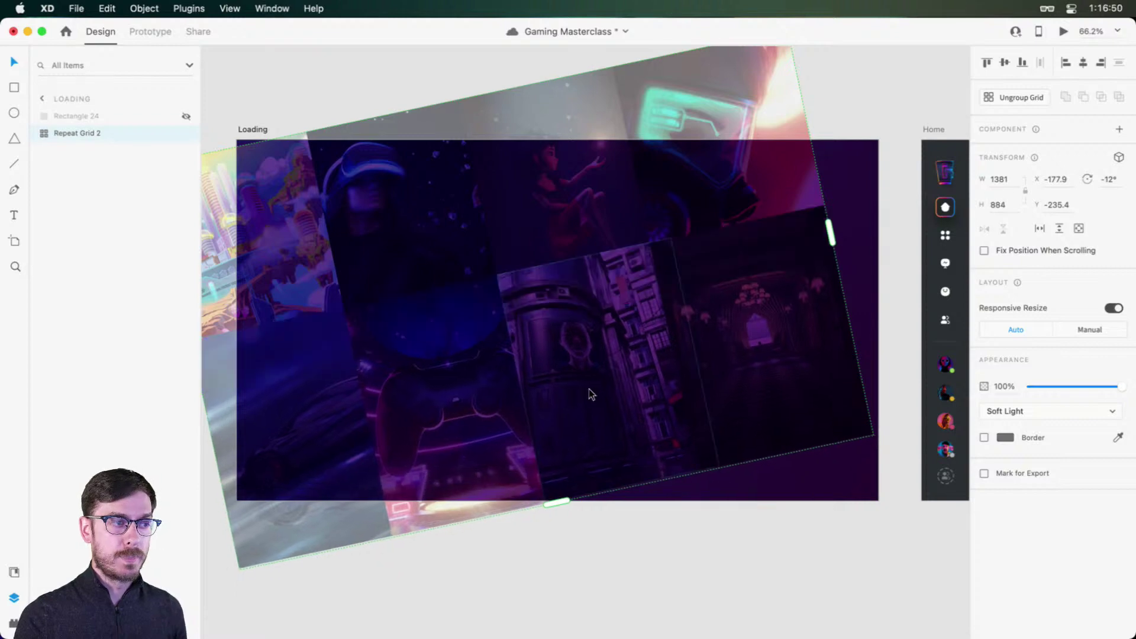
key("super+z")
key("super+z")
key("super+z")
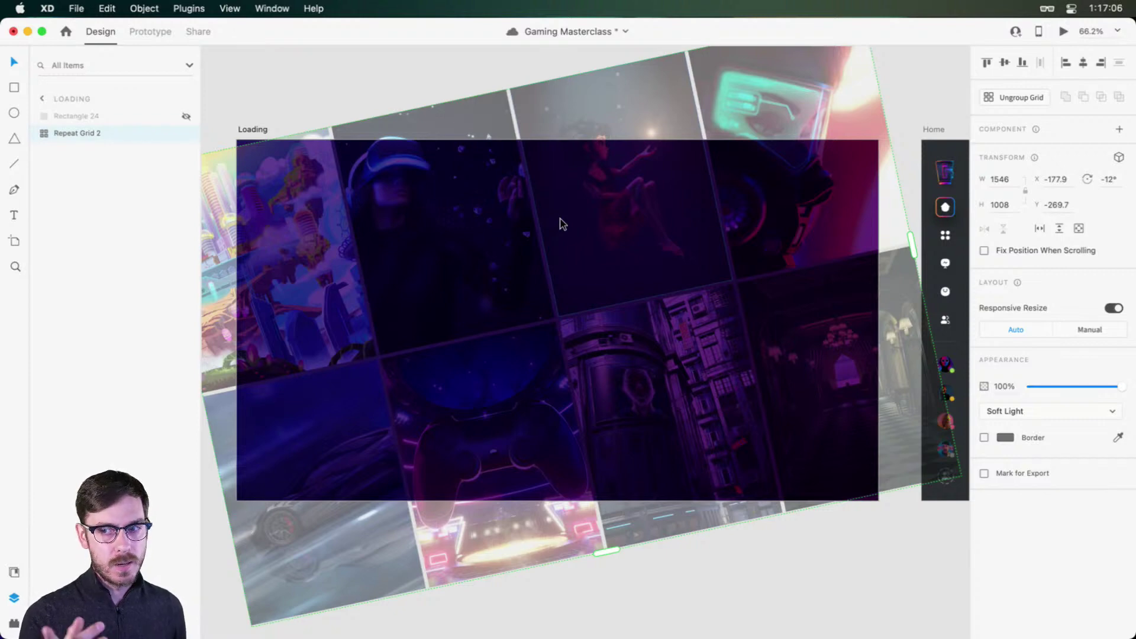
key("super+s")
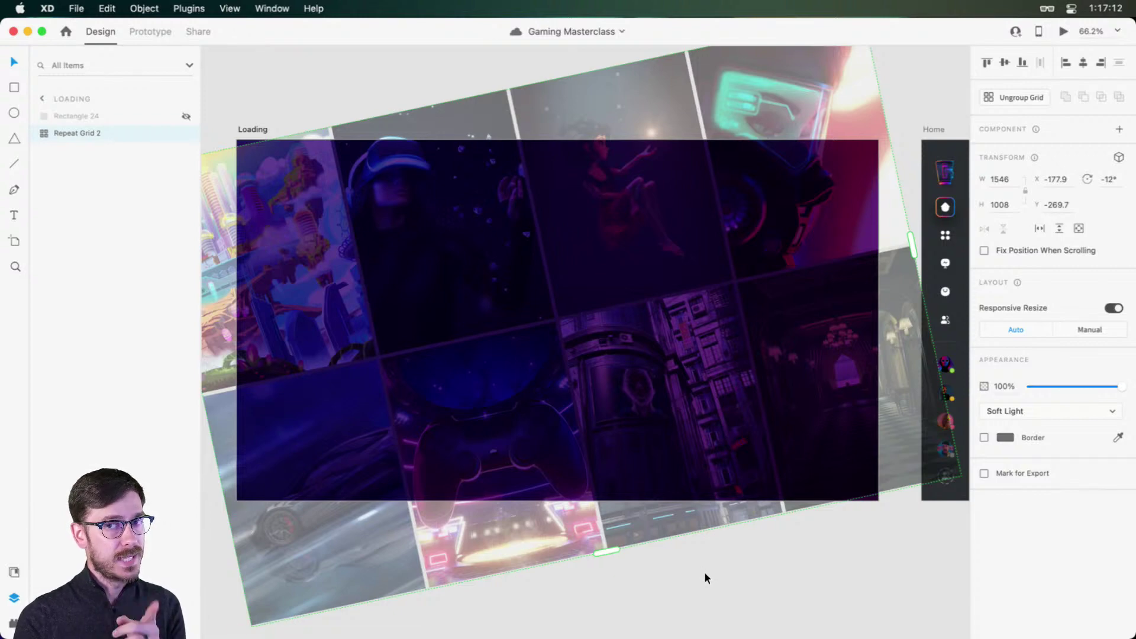
left_click(416, 76)
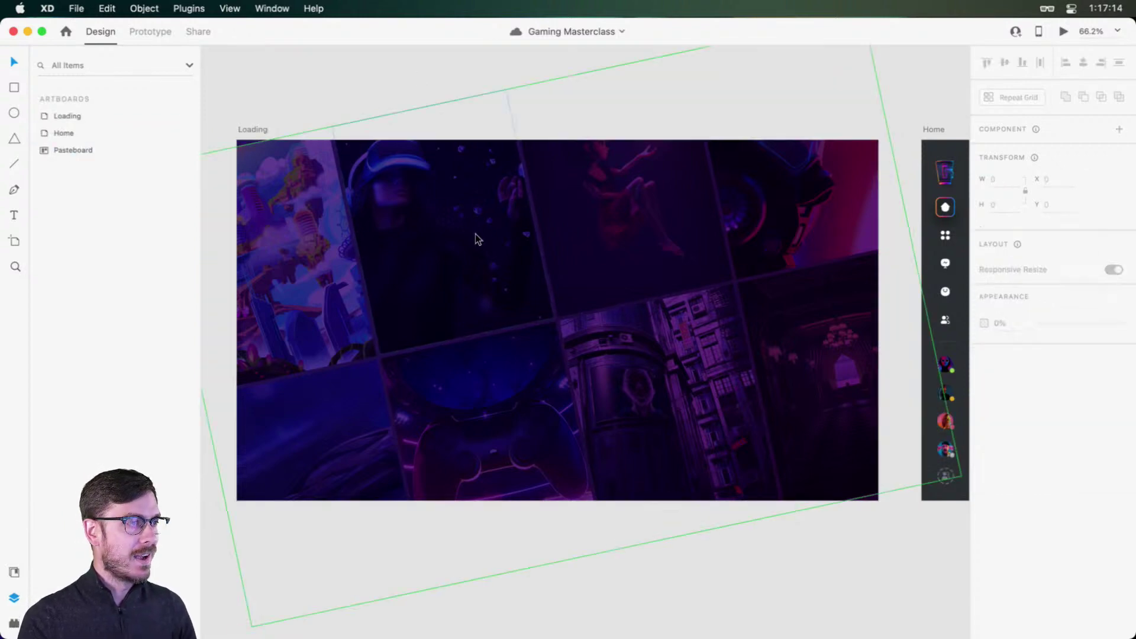
left_click(477, 239)
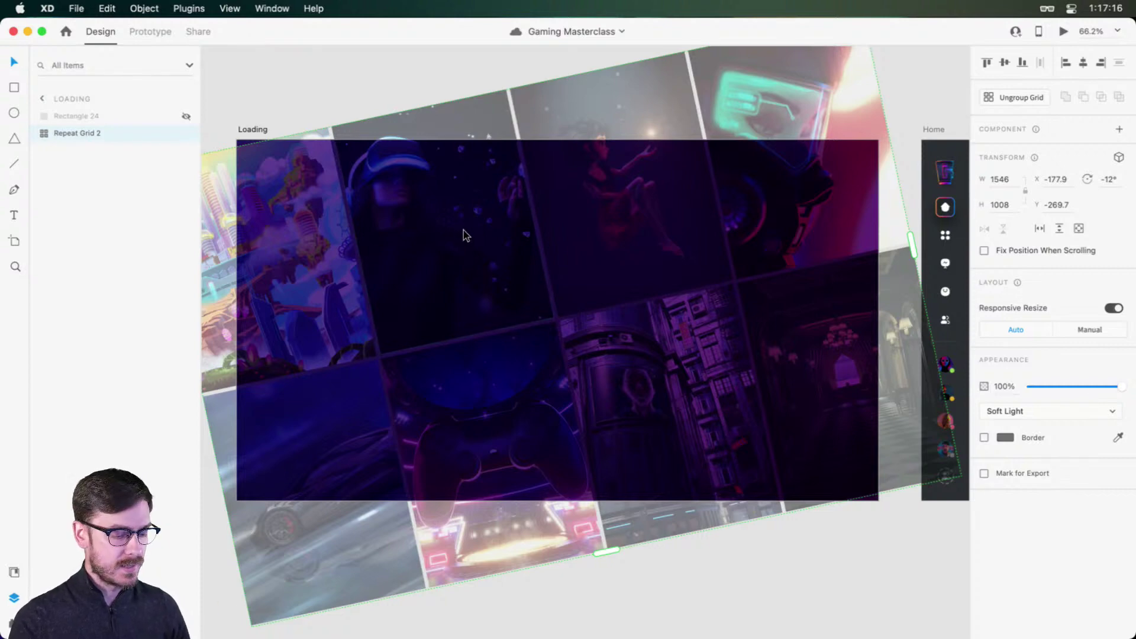
Step: Unhide Rectangle 24, switch its fill to a linear gradient, and make the top stop slate grey
left_click(186, 116)
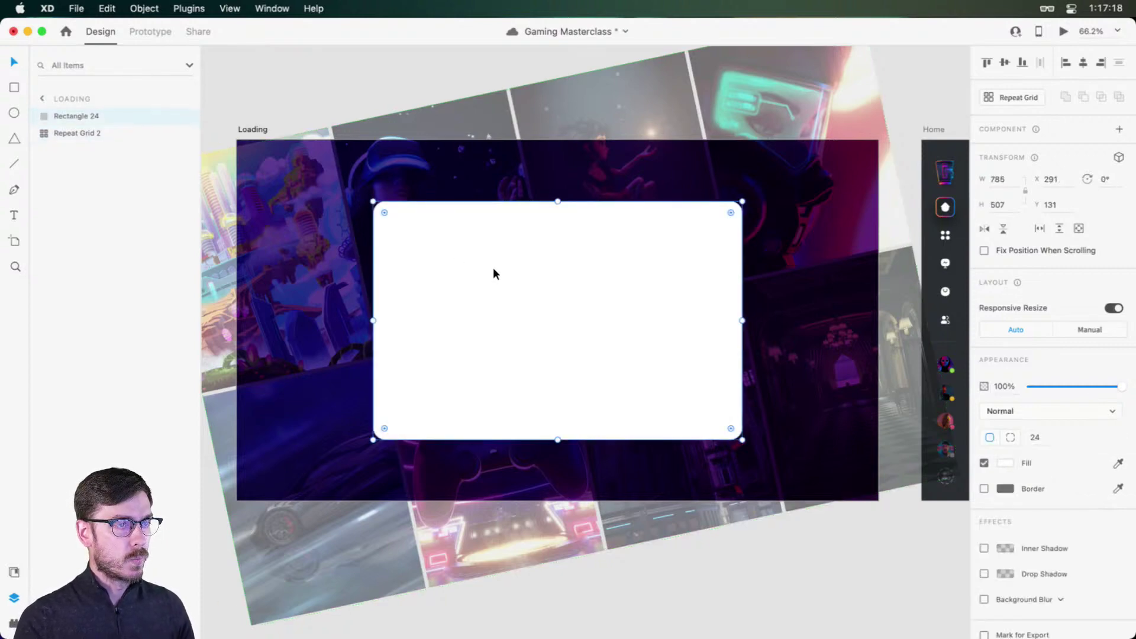
left_click(1004, 462)
left_click(870, 379)
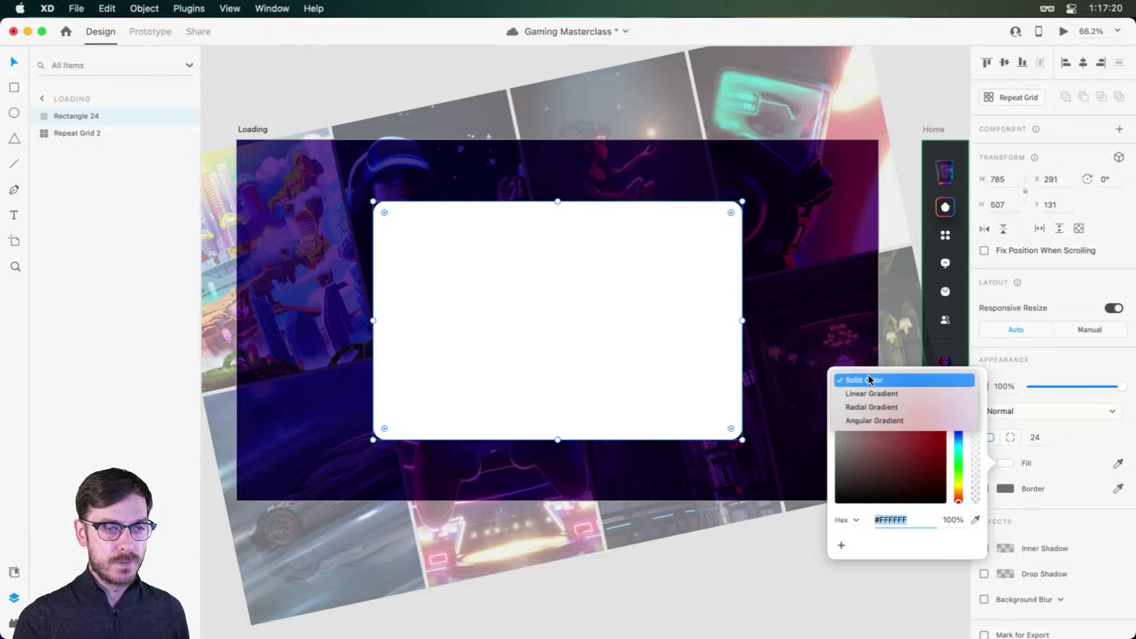
left_click(871, 394)
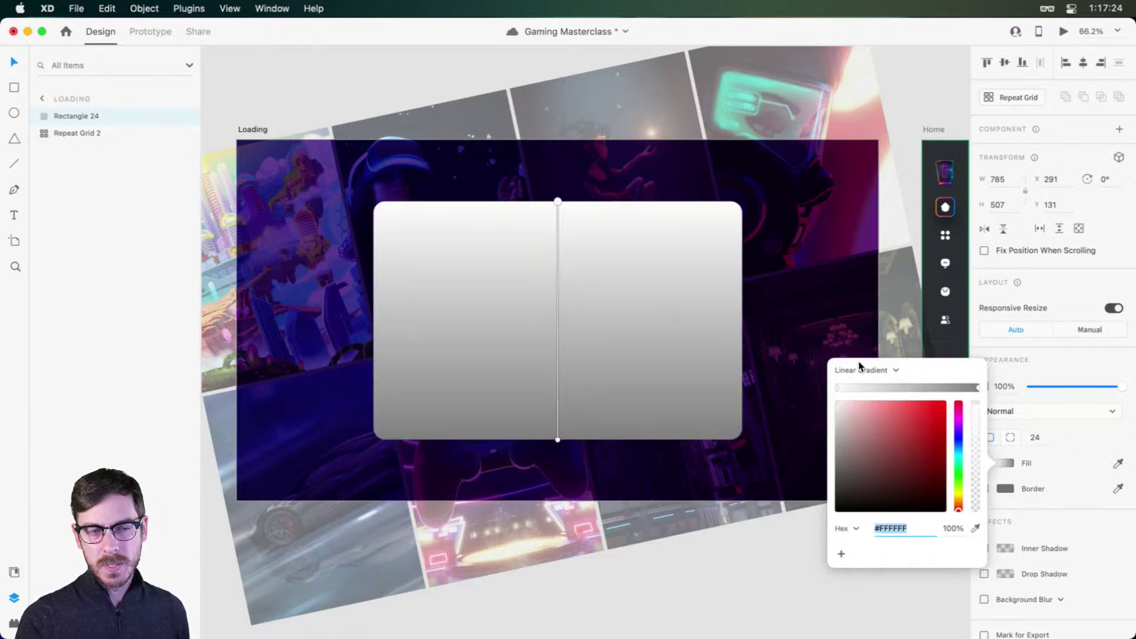
left_click(861, 370)
left_click(967, 455)
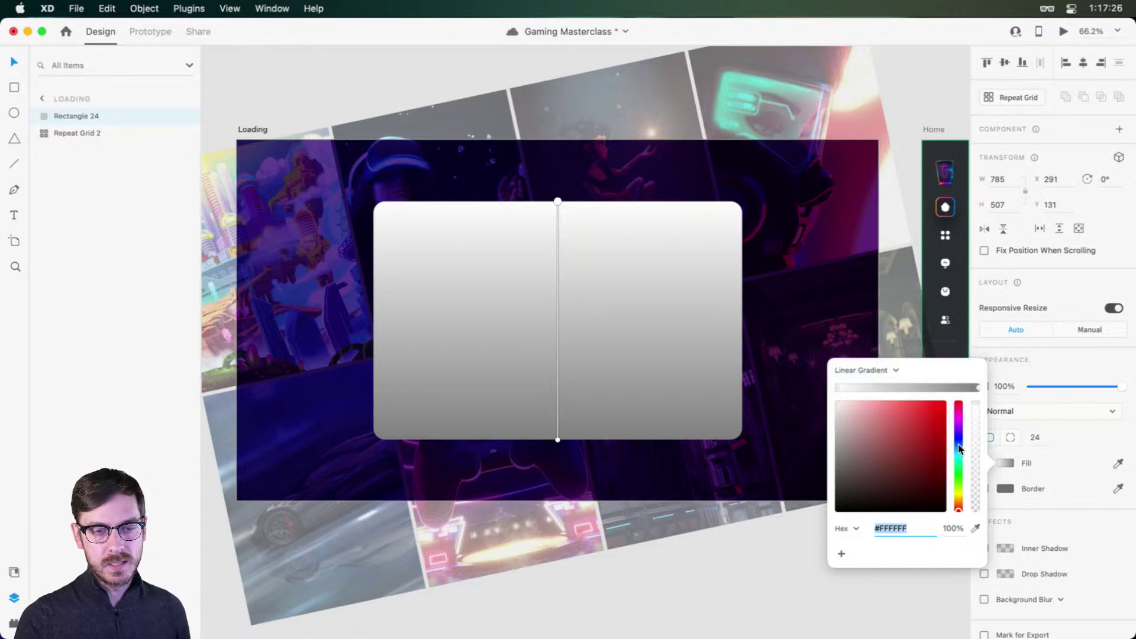
left_click_drag(959, 444, 958, 445)
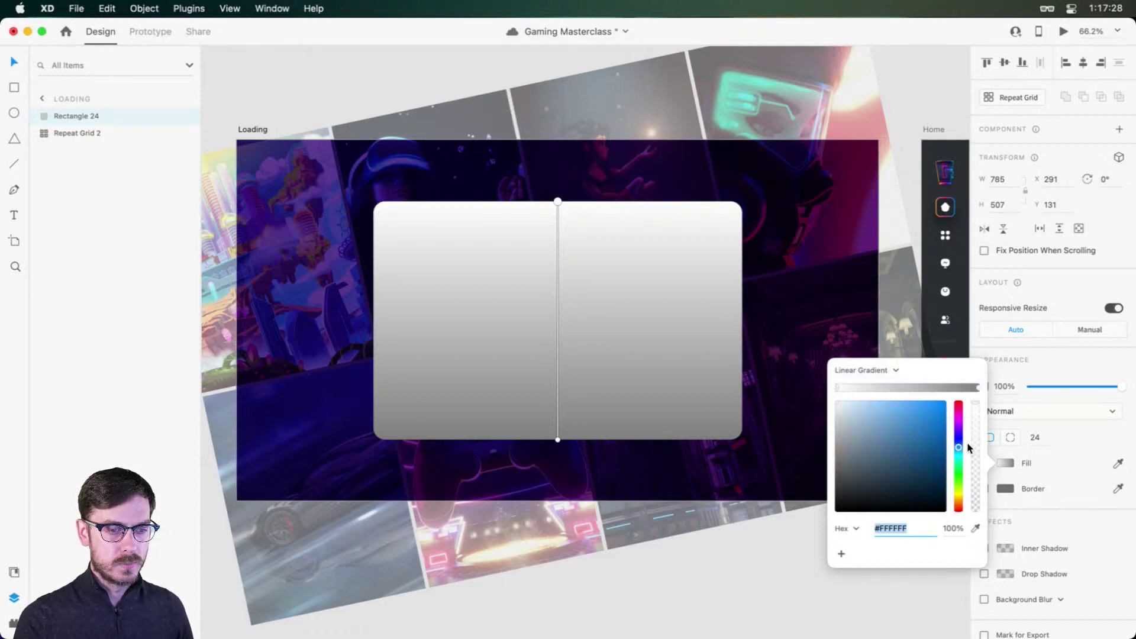
left_click_drag(855, 482, 862, 482)
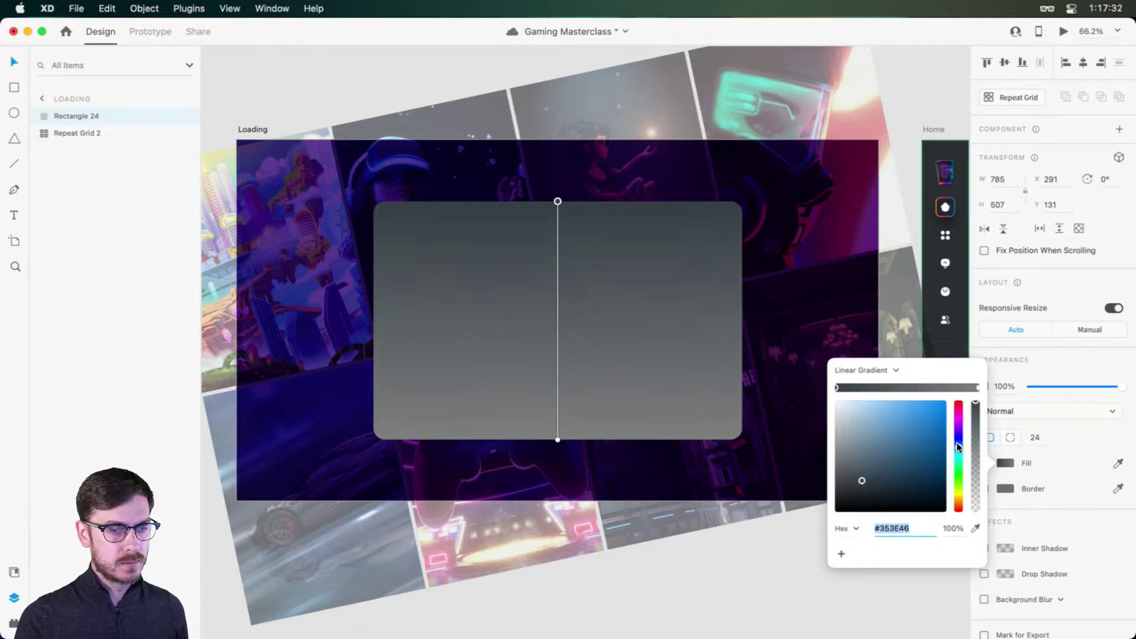
left_click_drag(959, 447, 959, 442)
Step: Make the gradient's bottom colour stop a deep dark navy
left_click(978, 388)
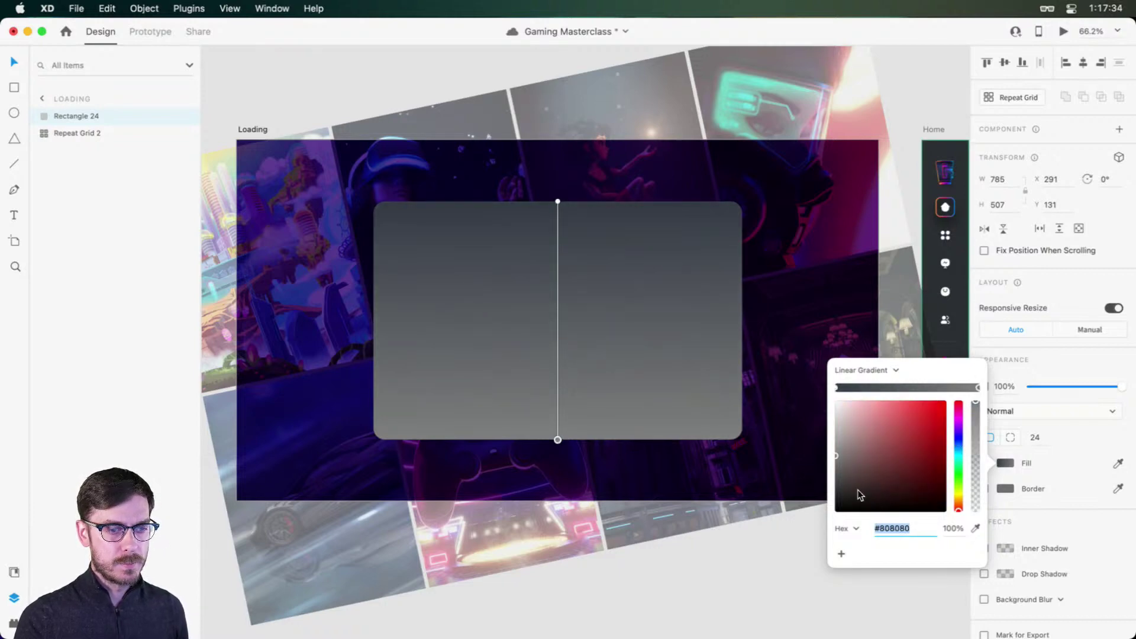
left_click(857, 491)
left_click(959, 442)
left_click_drag(959, 442, 959, 440)
left_click_drag(857, 492, 874, 494)
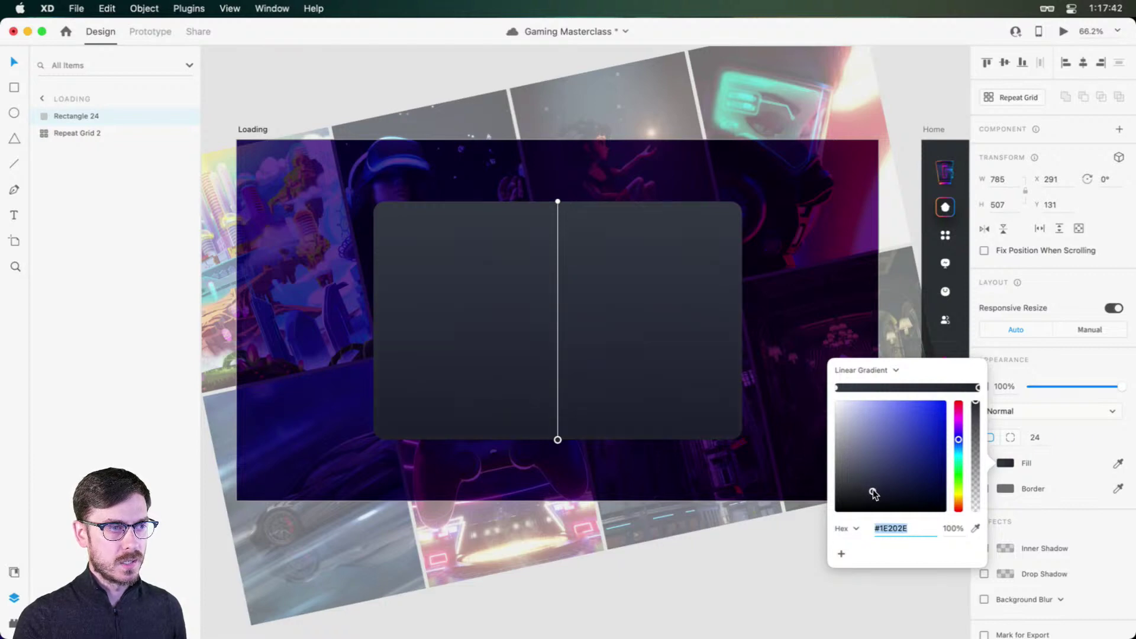
left_click(482, 334)
Step: Enable a white border on the dark card
scroll(483, 334, "up", 3)
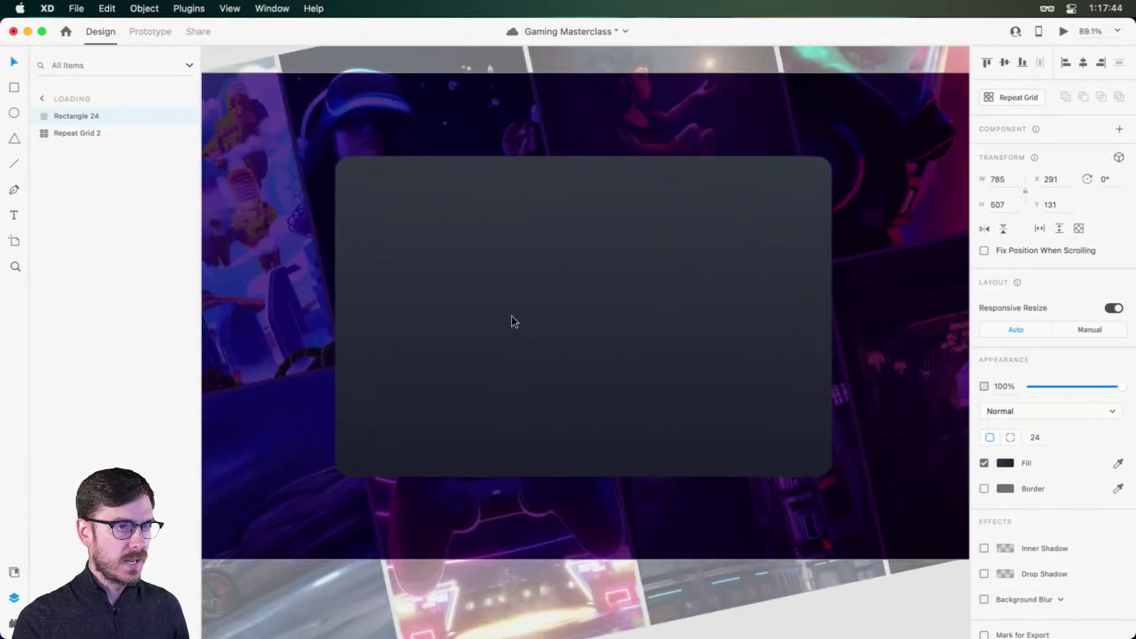
left_click(985, 489)
left_click(1006, 488)
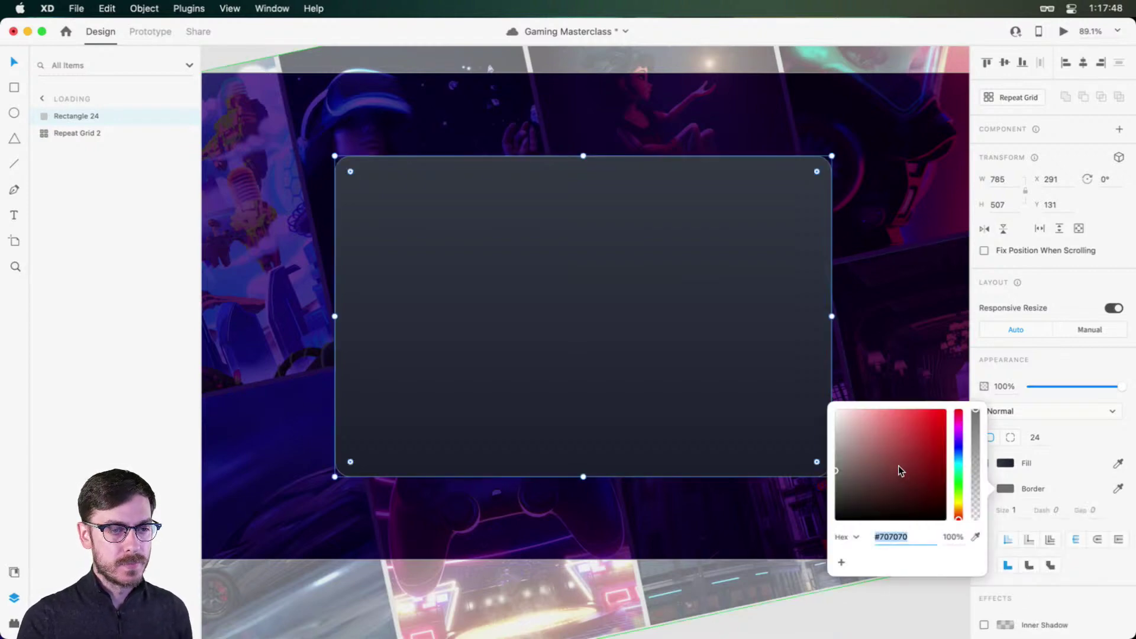
left_click_drag(898, 470, 793, 368)
left_click(1076, 362)
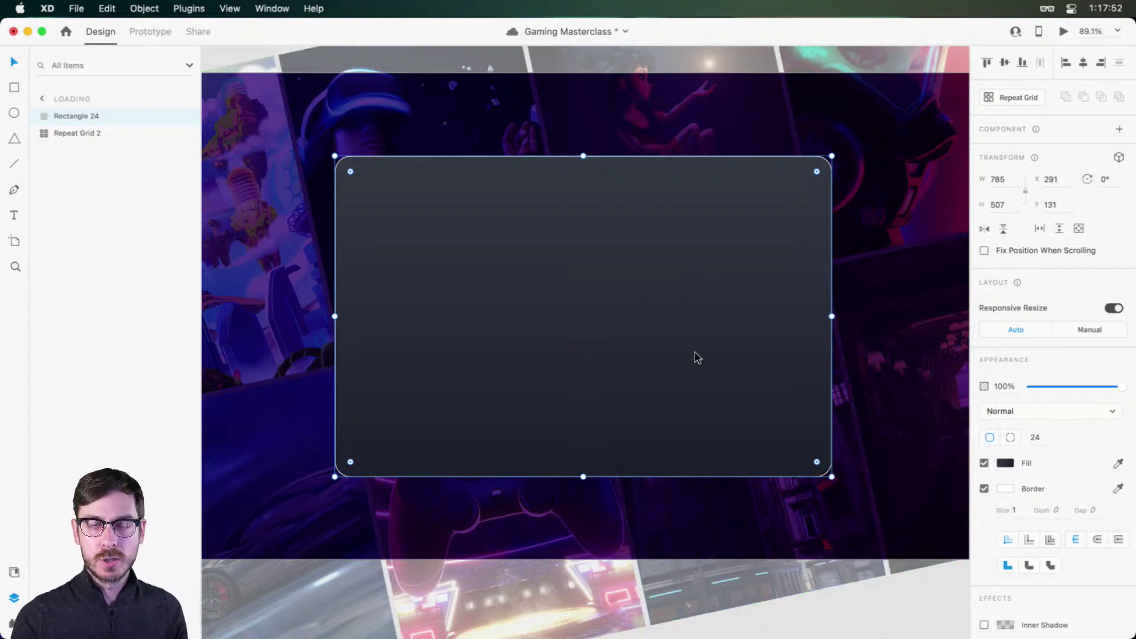
Step: Lower the border colour's opacity to about 10%
left_click(1007, 489)
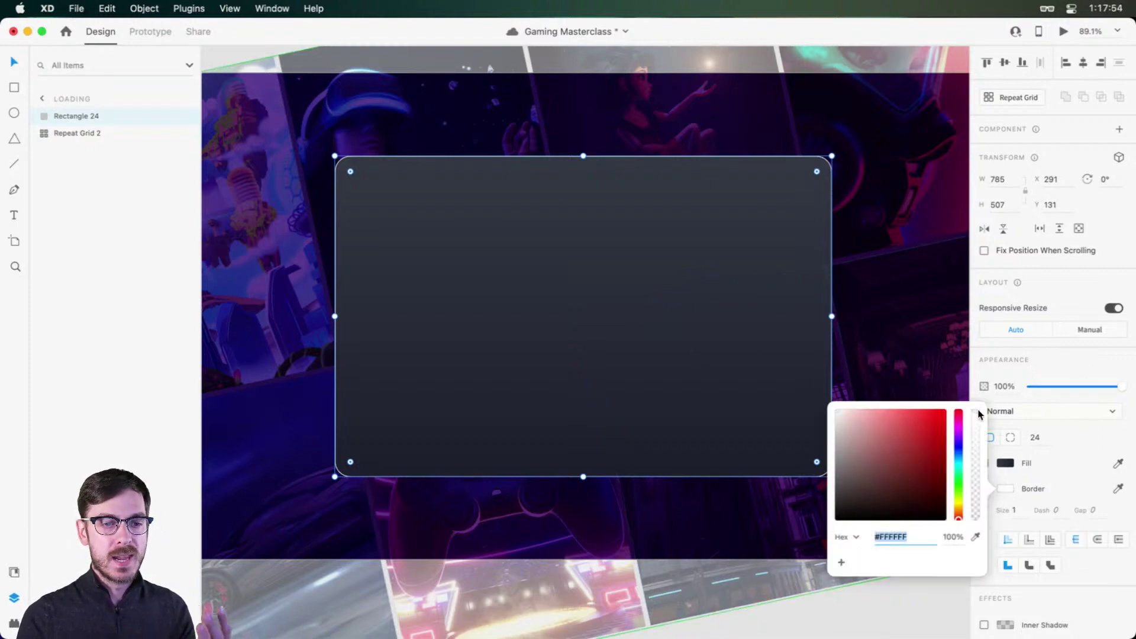
left_click_drag(976, 411, 985, 514)
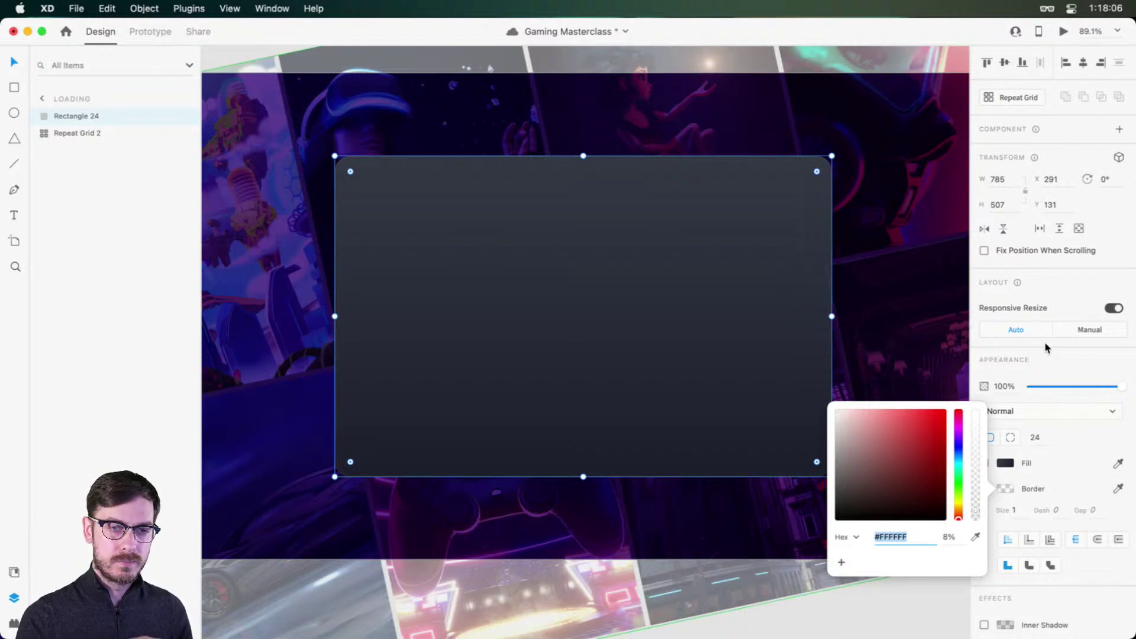
left_click_drag(977, 511, 977, 508)
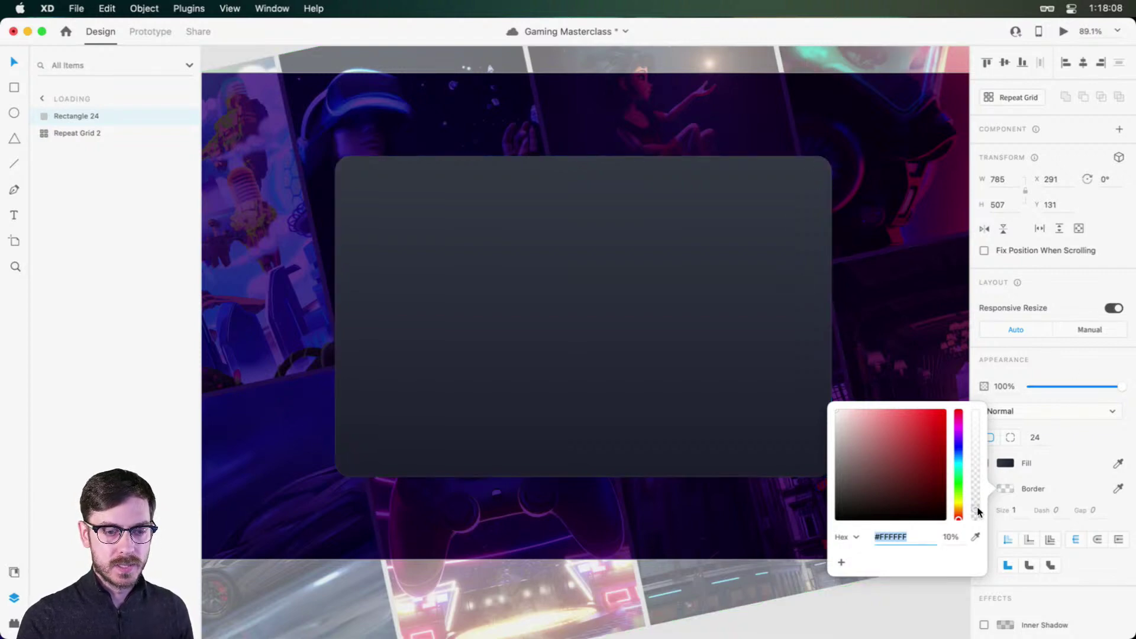
left_click(1057, 377)
scroll(641, 375, "down", 2)
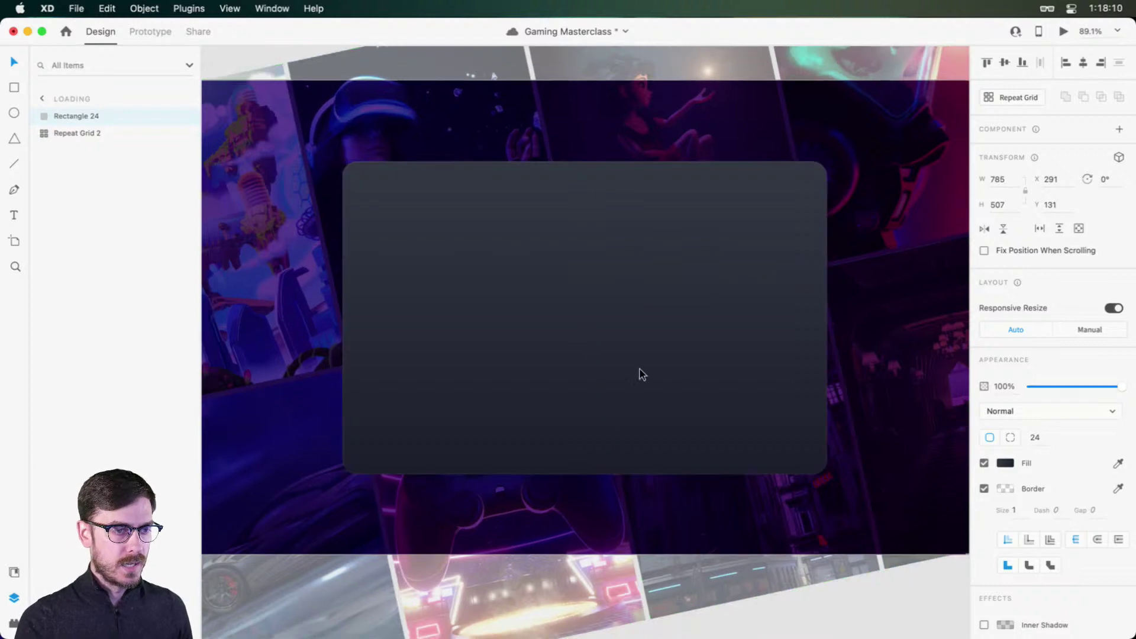
key("space")
left_click_drag(632, 380, 654, 338)
scroll(1061, 357, "down", 3)
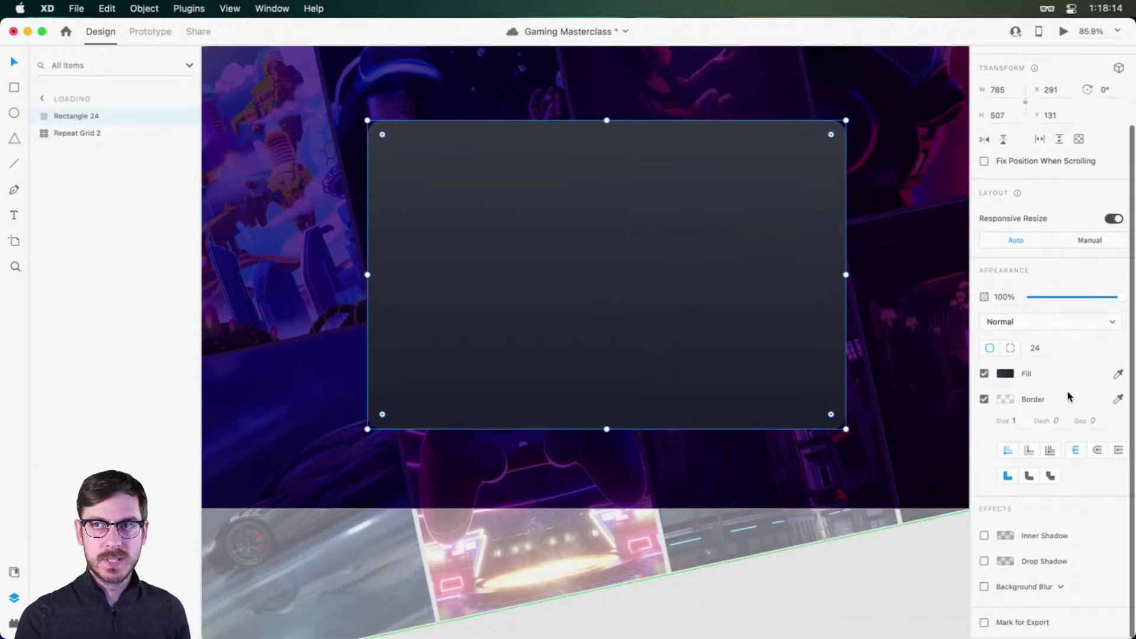
Step: Enable Background Blur on the card with blur 50, brightness 0 and 88% opacity
scroll(1067, 393, "down", 1)
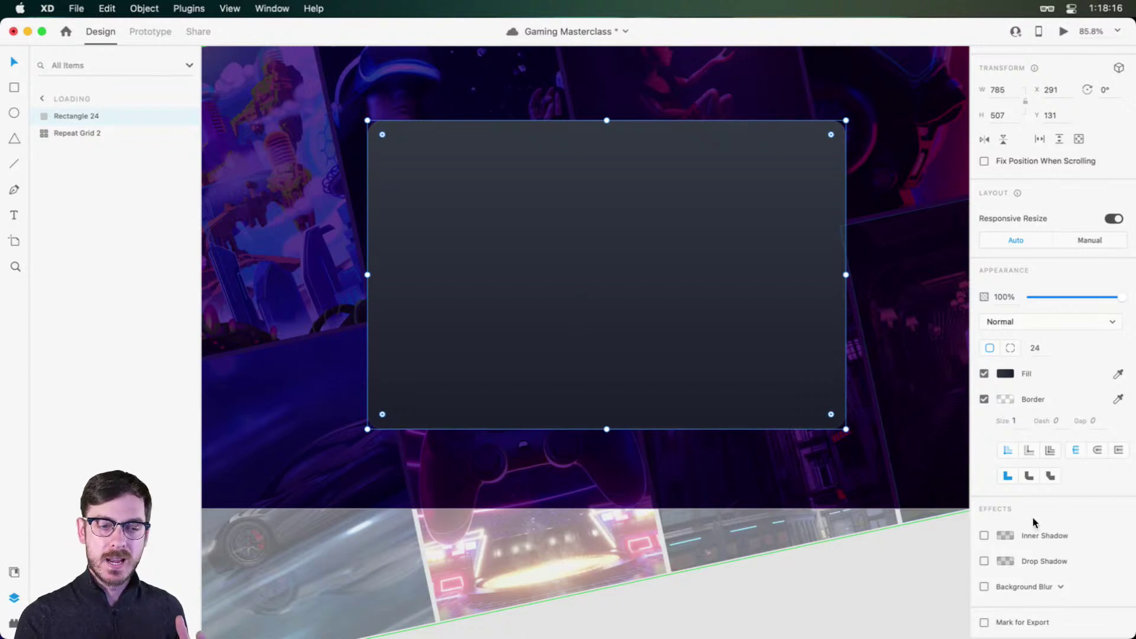
left_click(984, 587)
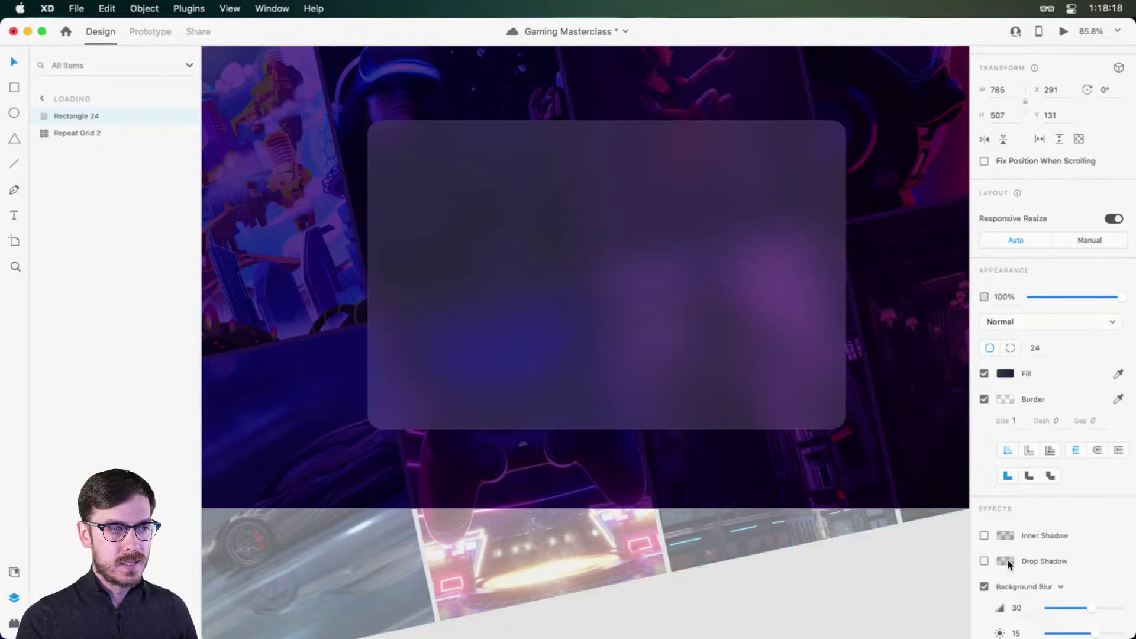
scroll(1059, 550, "down", 3)
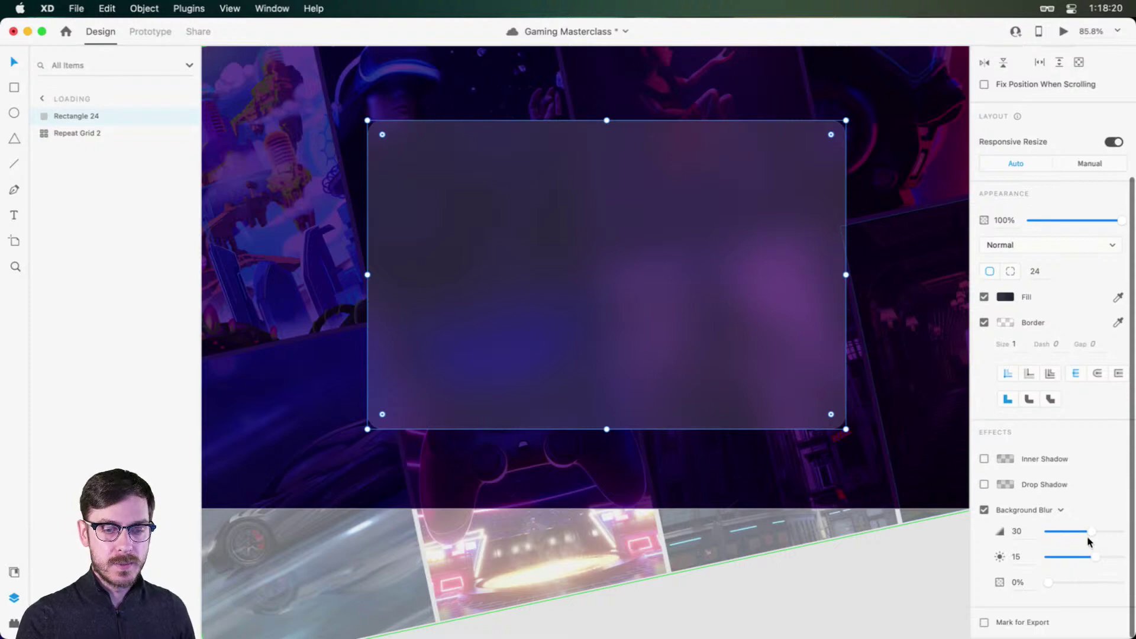
left_click_drag(1089, 530, 1080, 556)
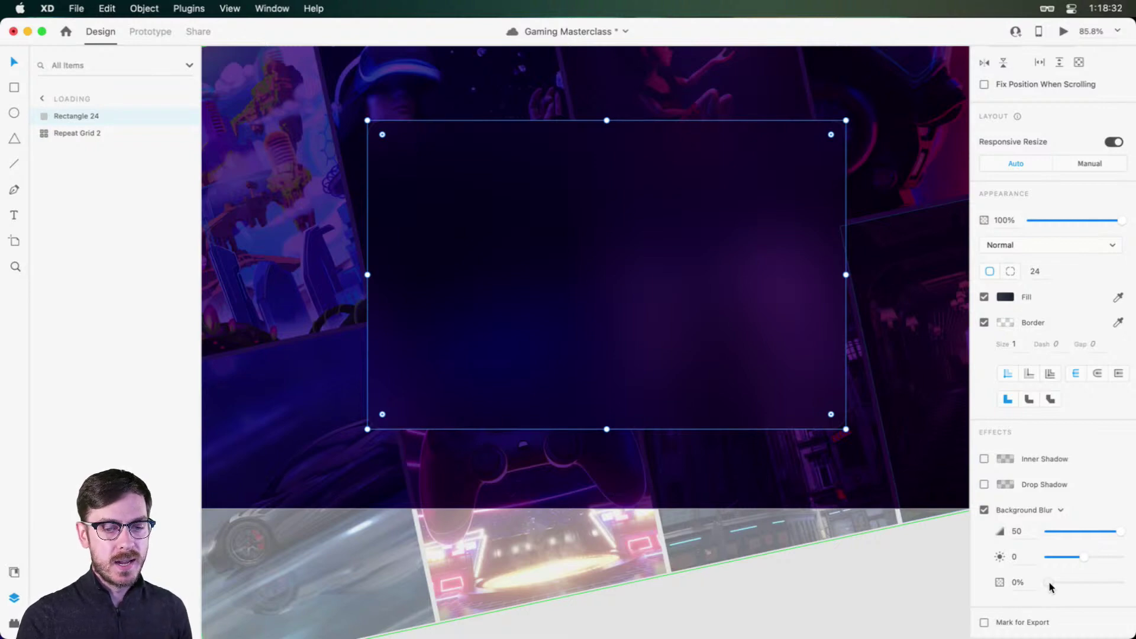
left_click_drag(1051, 586, 1113, 585)
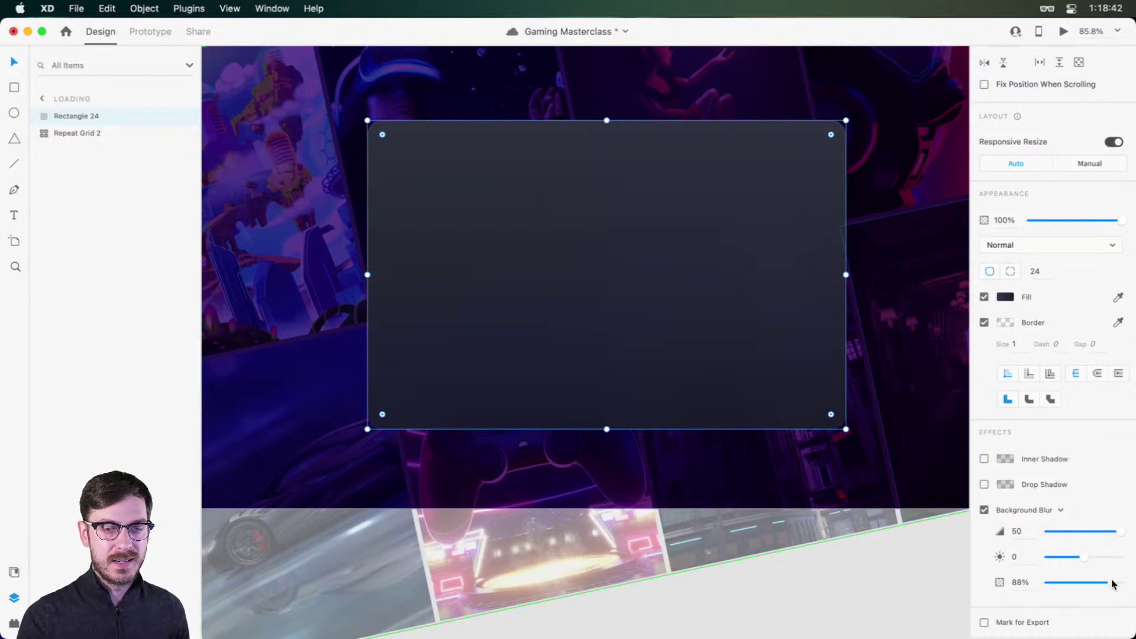
left_click_drag(1113, 583, 1114, 583)
Step: Give the card a drop shadow with Y offset 33, blur 16 and about 45% opacity
left_click(984, 484)
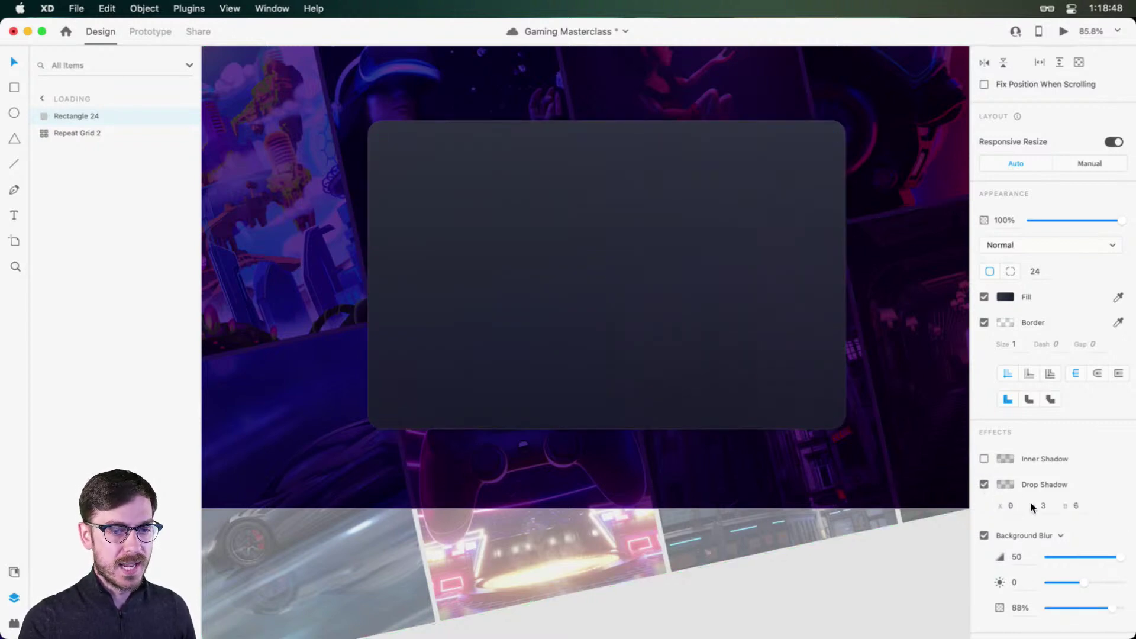
left_click(1050, 513)
key("shift+Up")
key("shift+Up")
key("shift+Up")
key("shift+Up")
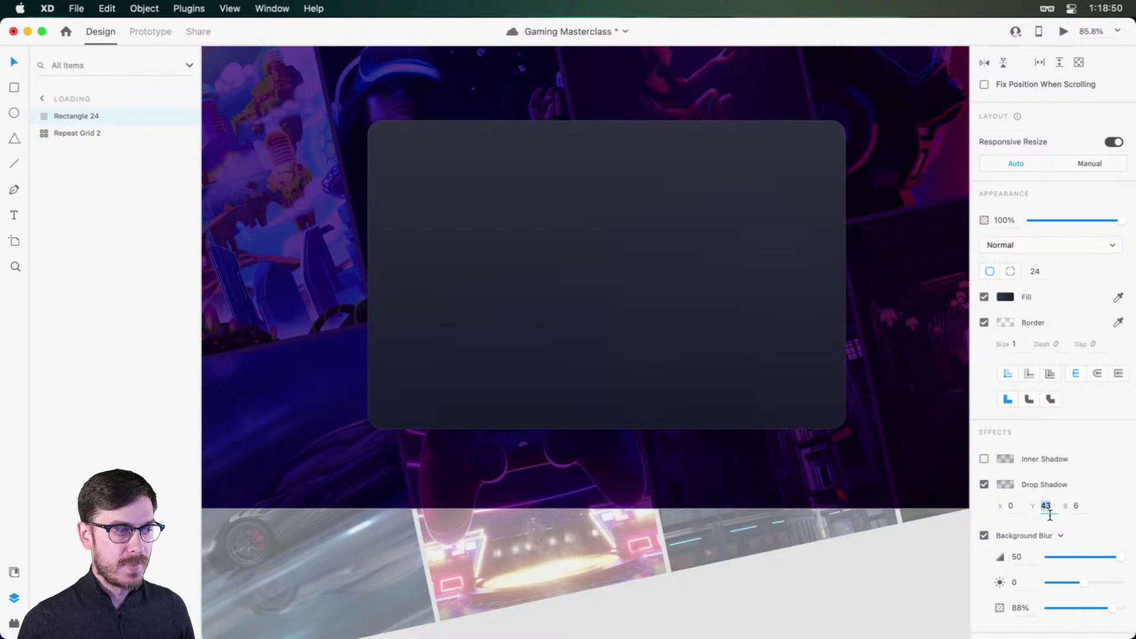
key("Tab")
key("shift+Up")
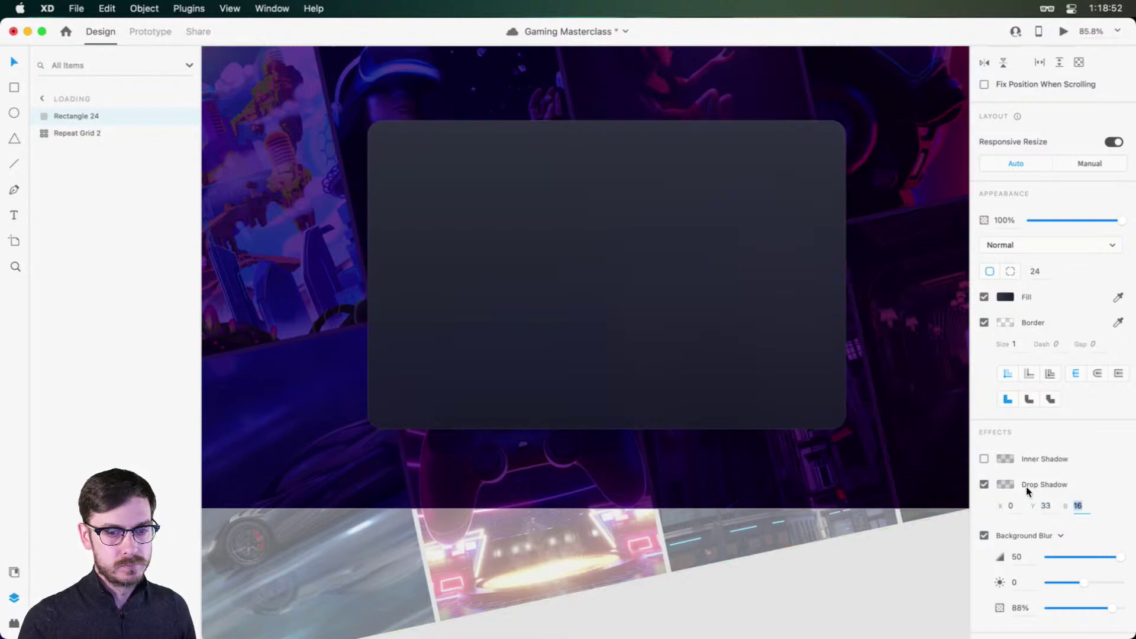
left_click(1000, 484)
left_click_drag(976, 494, 974, 468)
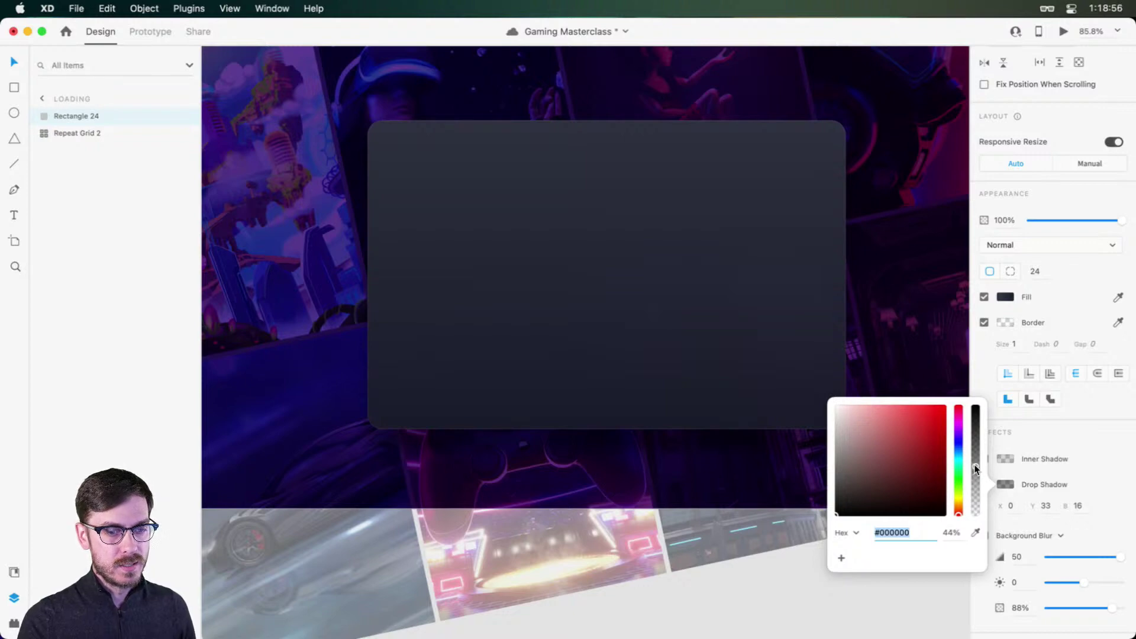
left_click(1087, 421)
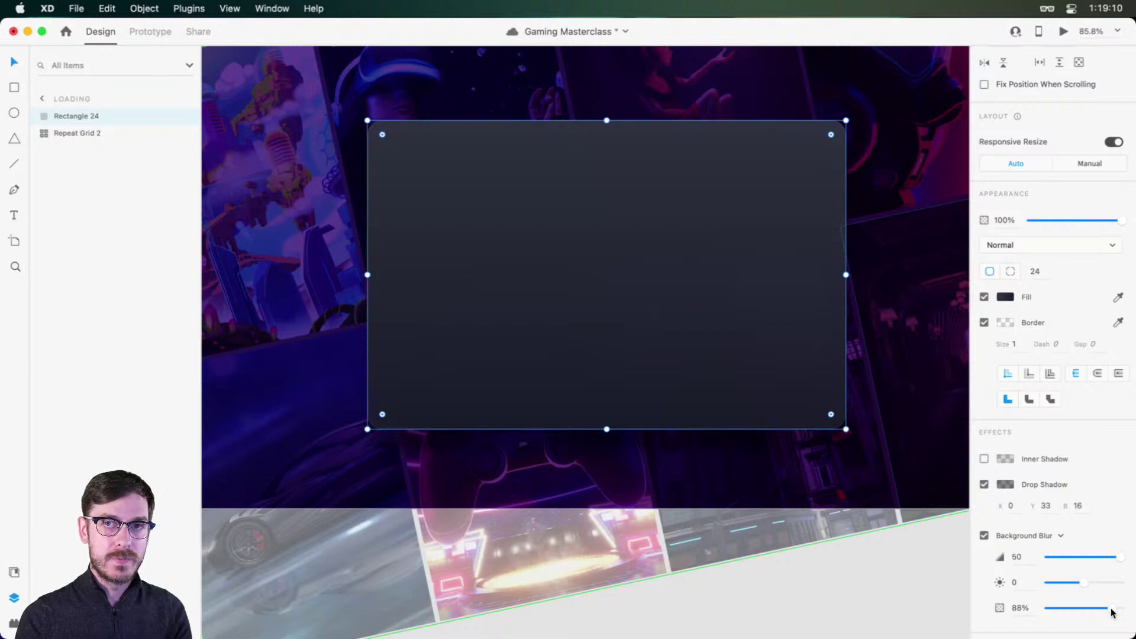
Step: Try a lower blur opacity on the card and save the document
mouse_move(1111, 608)
left_mouse_down()
mouse_move(993, 610)
mouse_move(1109, 609)
left_mouse_up()
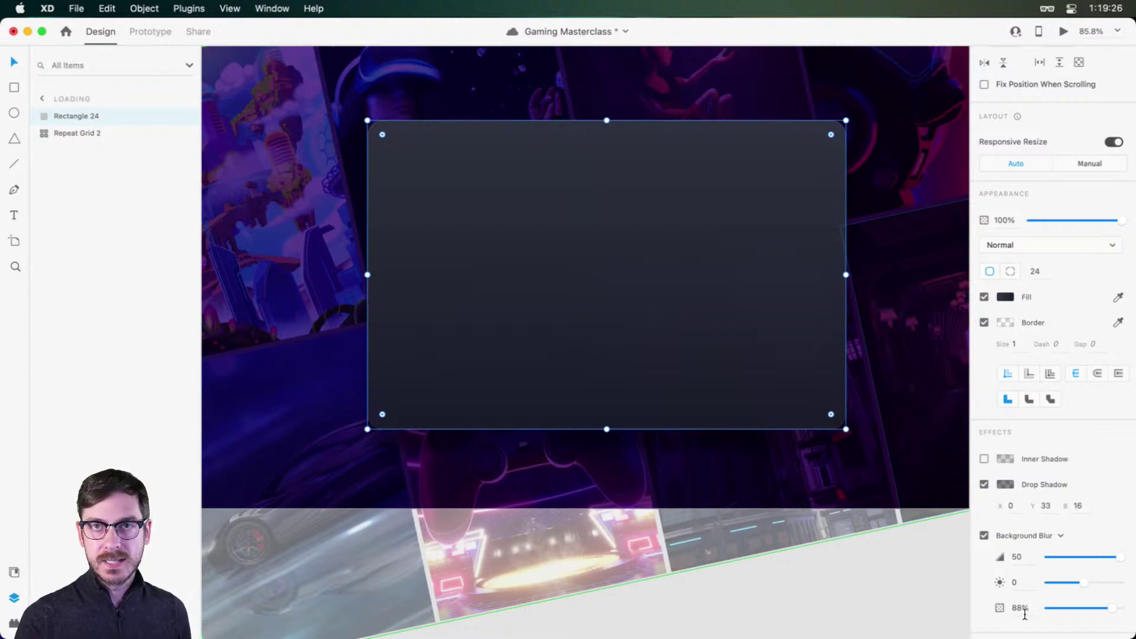
key("super+s")
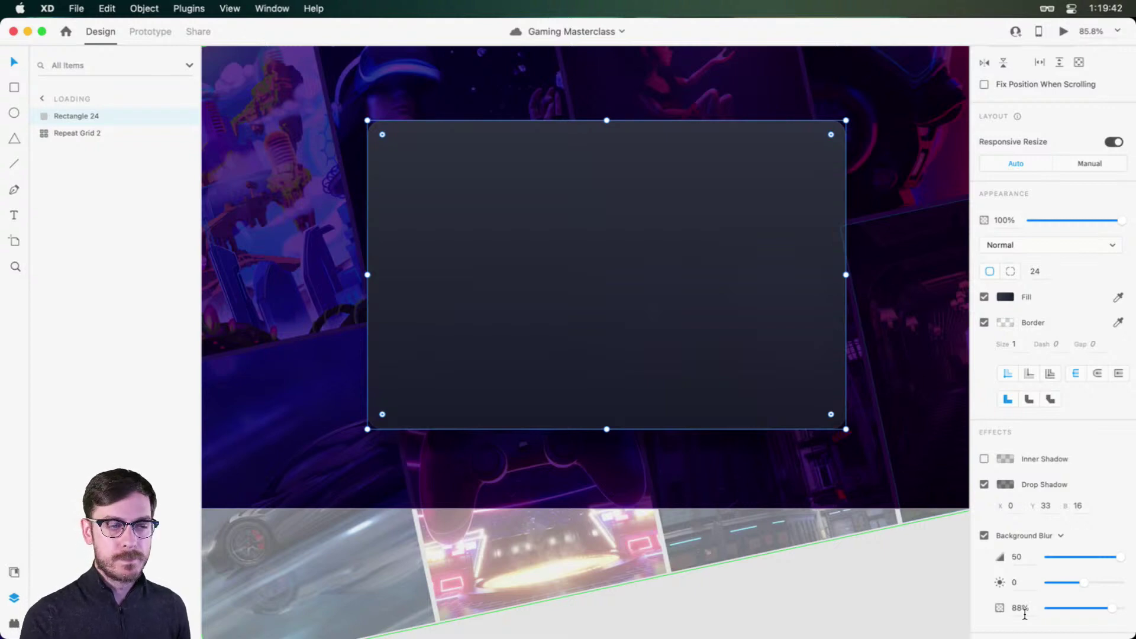
scroll(585, 183, "up", 2)
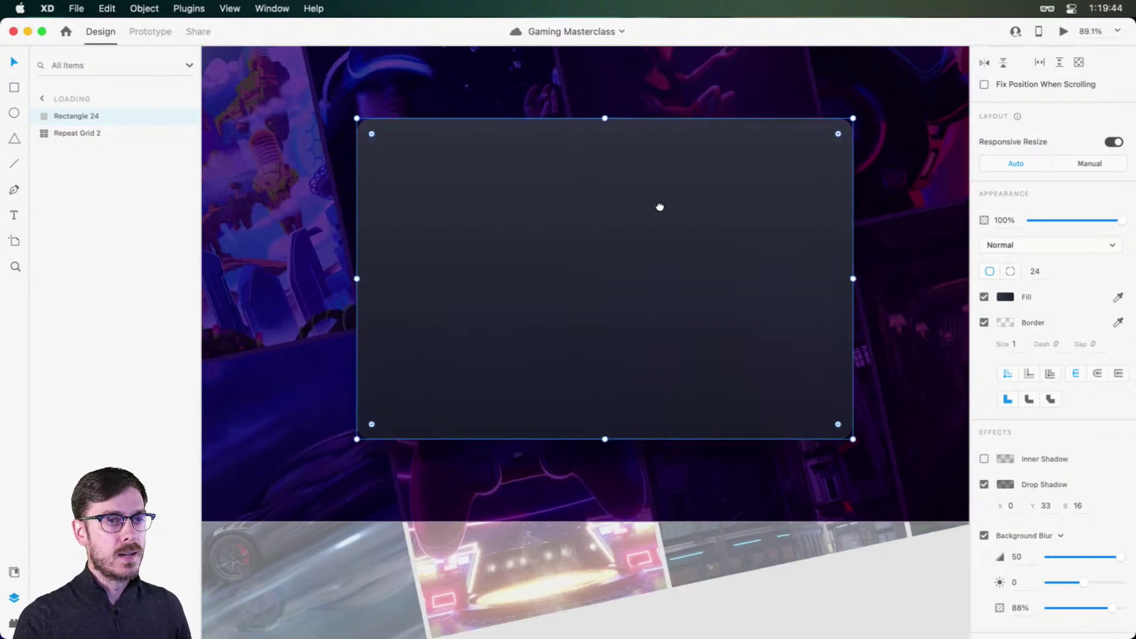
left_click_drag(660, 206, 645, 205)
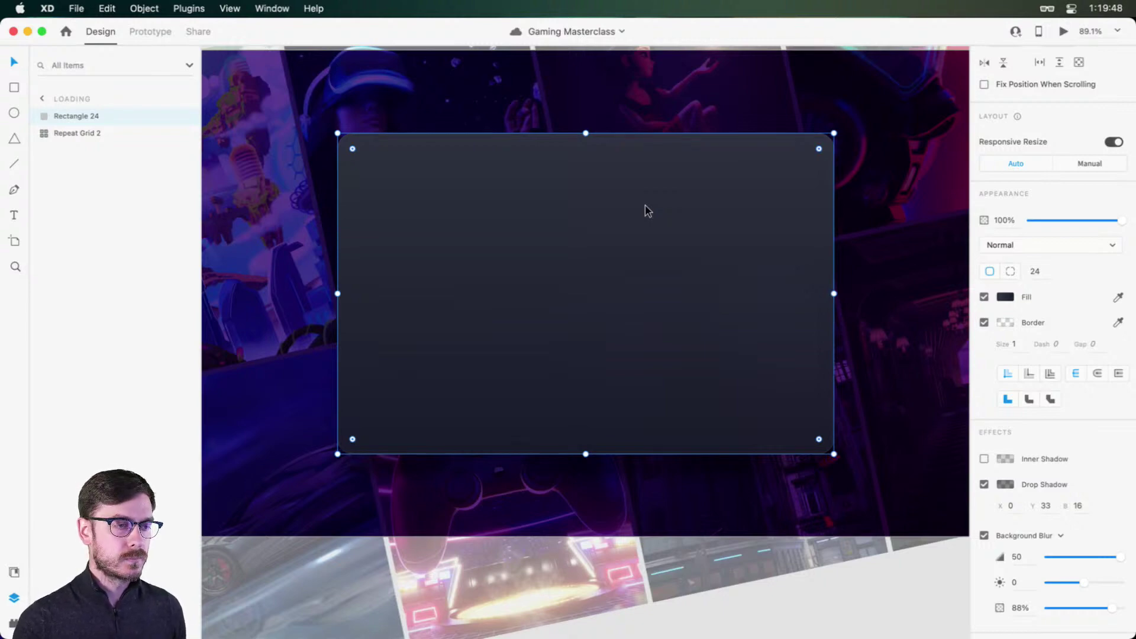
scroll(648, 211, "down", 2)
scroll(646, 211, "up", 2)
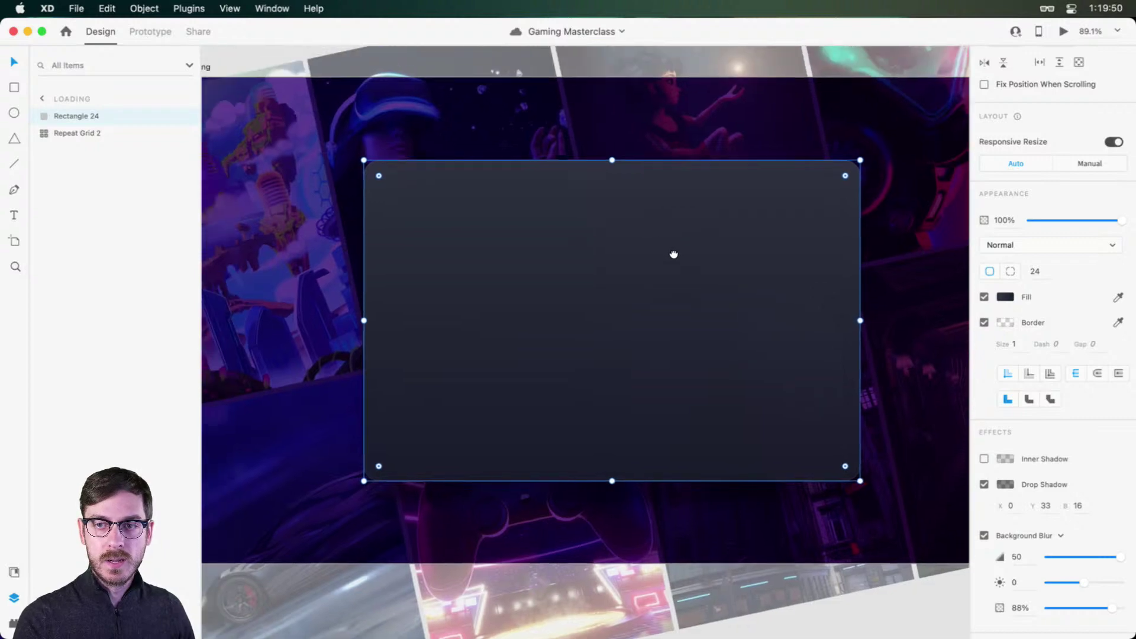
scroll(654, 250, "down", 4)
Step: Fade the tilted background image grid (Repeat Grid 2) to 35% opacity
left_click(385, 99)
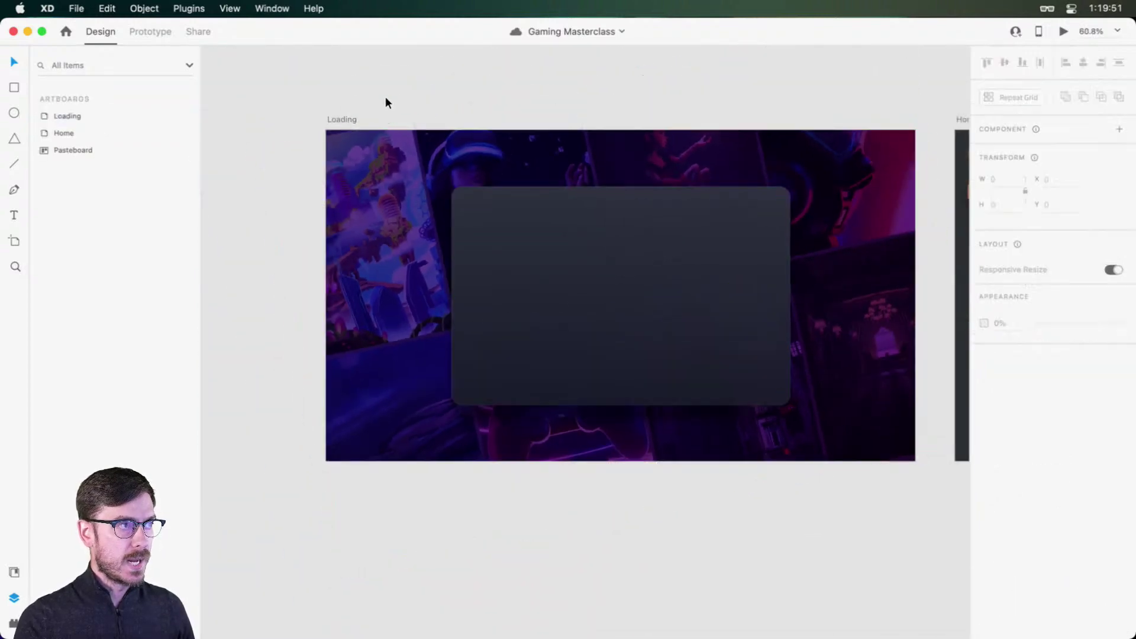
left_click(685, 251)
left_click(424, 156)
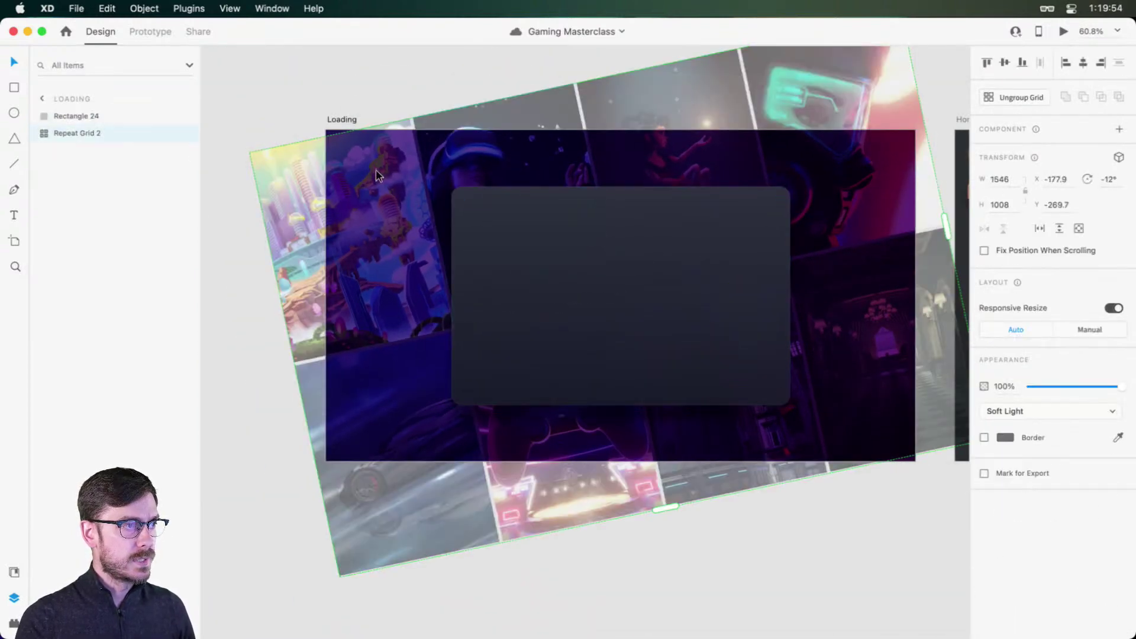
scroll(351, 168, "up", 1)
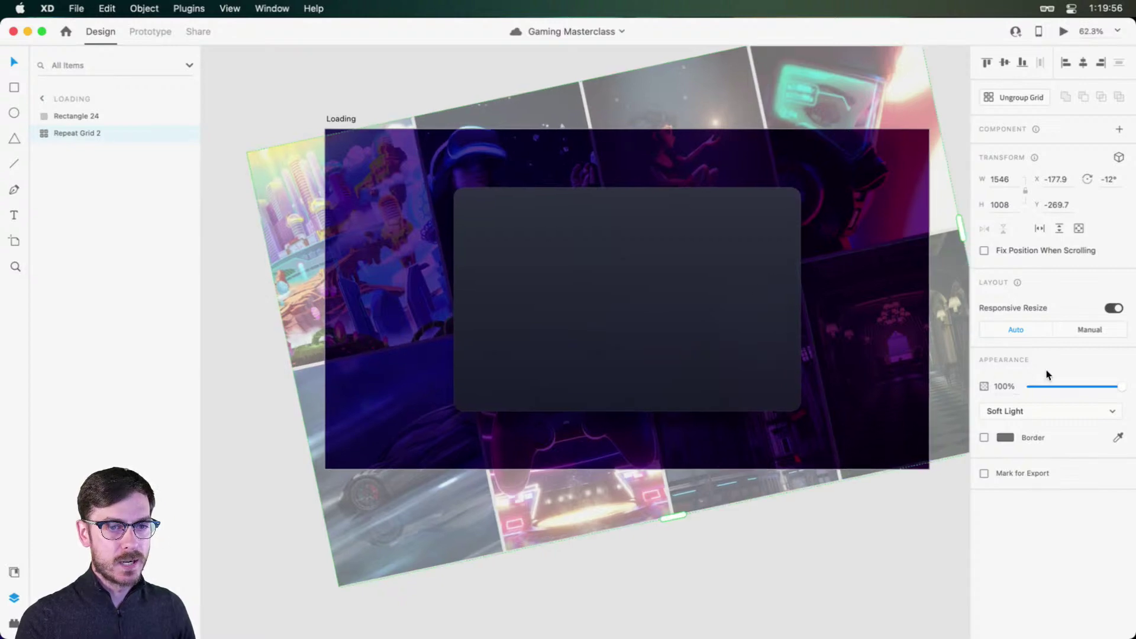
left_click_drag(1118, 386, 1065, 384)
Step: Lighten the card's drop shadow to 28% opacity and preview the loading screen
left_click(821, 578)
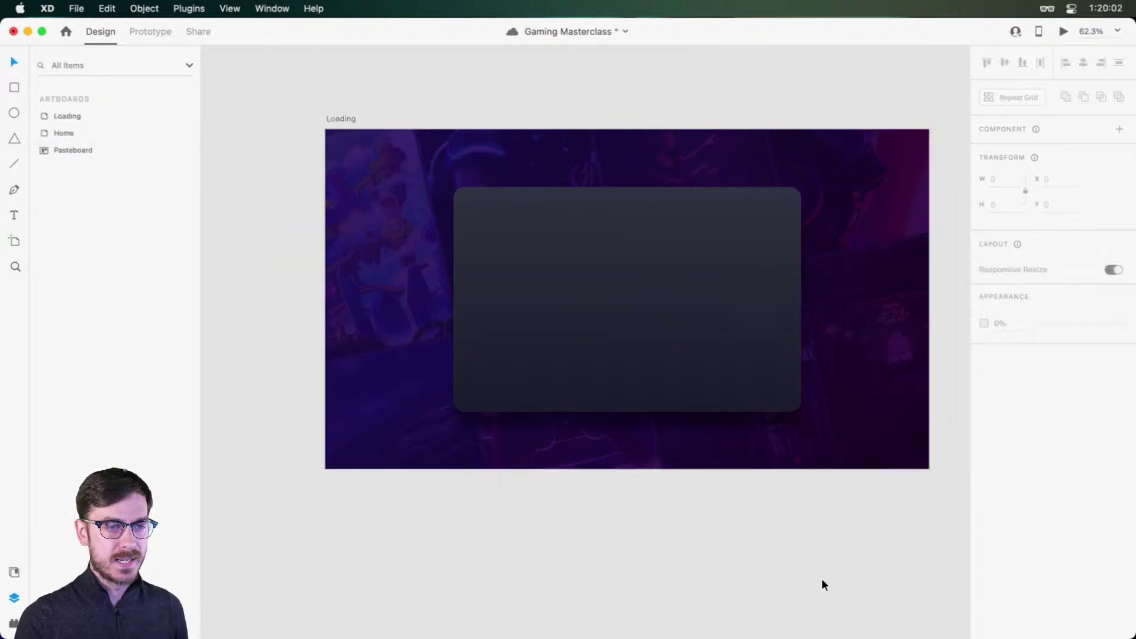
left_click(653, 388)
scroll(652, 388, "up", 5)
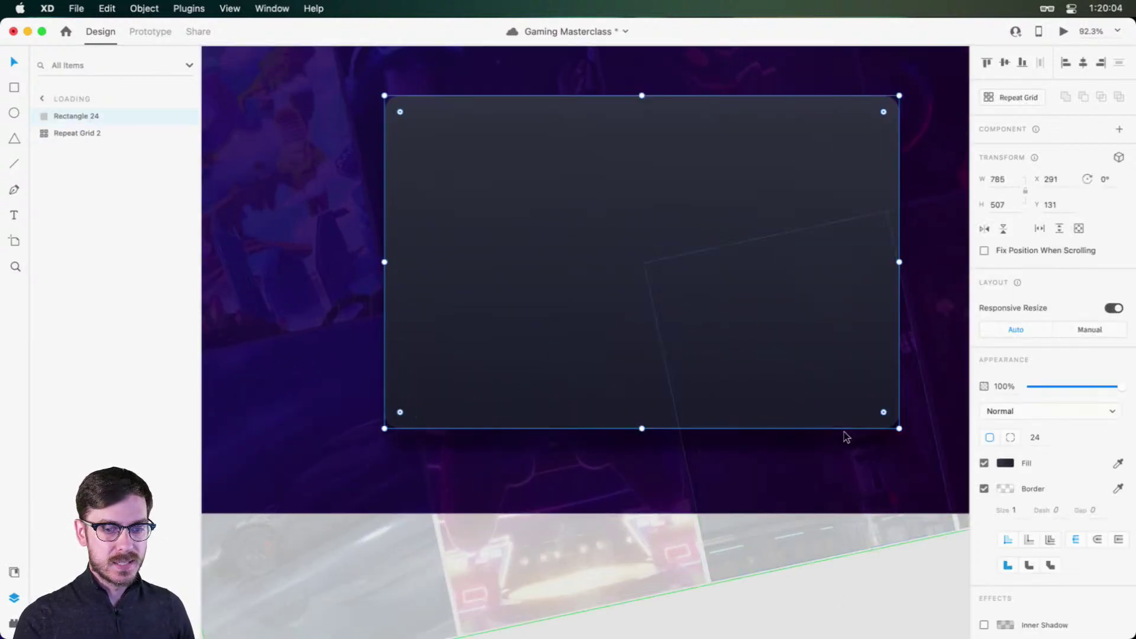
scroll(900, 456, "right", 3)
scroll(1040, 520, "down", 5)
scroll(1041, 521, "down", 2)
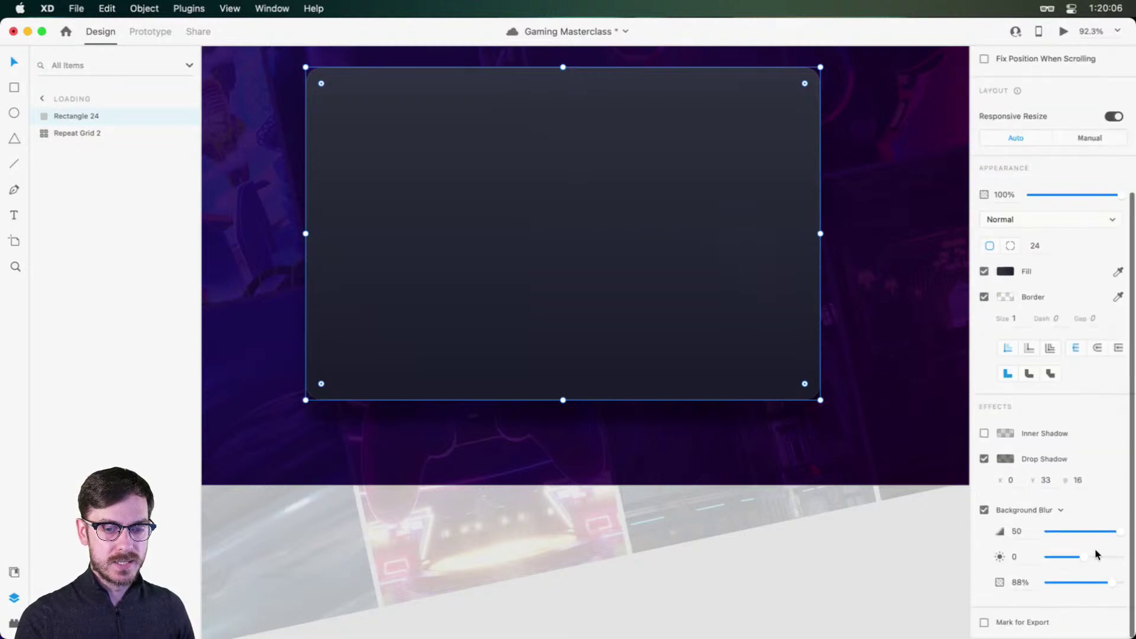
left_click(1006, 459)
left_click_drag(976, 441, 976, 462)
key("super+Return")
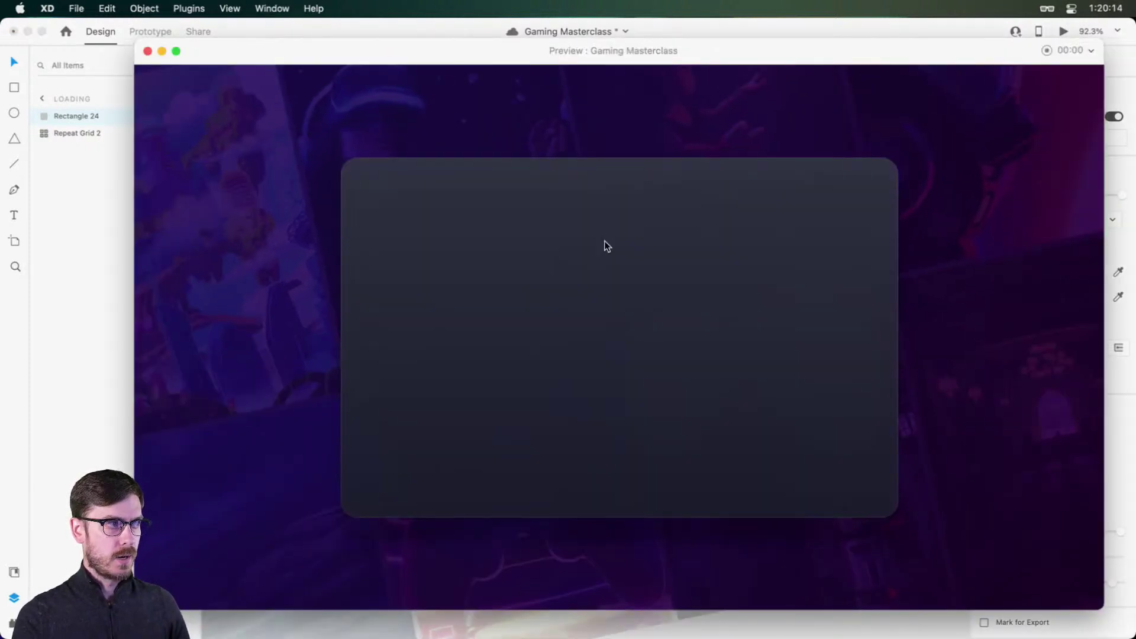
key("super+w")
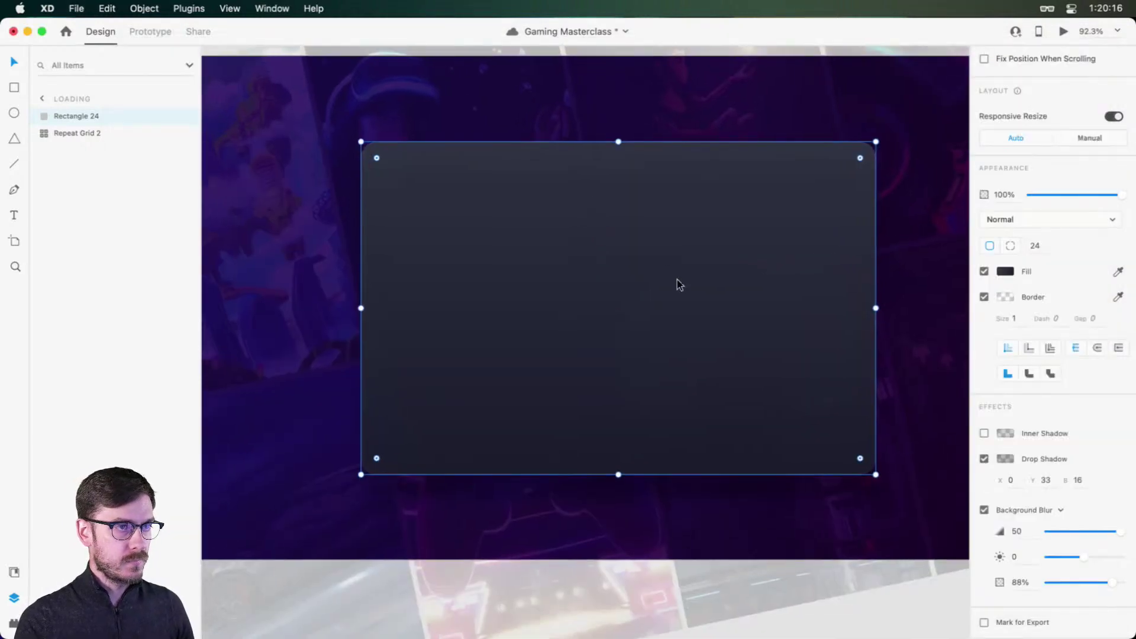
Step: Darken the card gradient's first colour to #2B2F39 and open the GAME ON asset library
left_click(1007, 272)
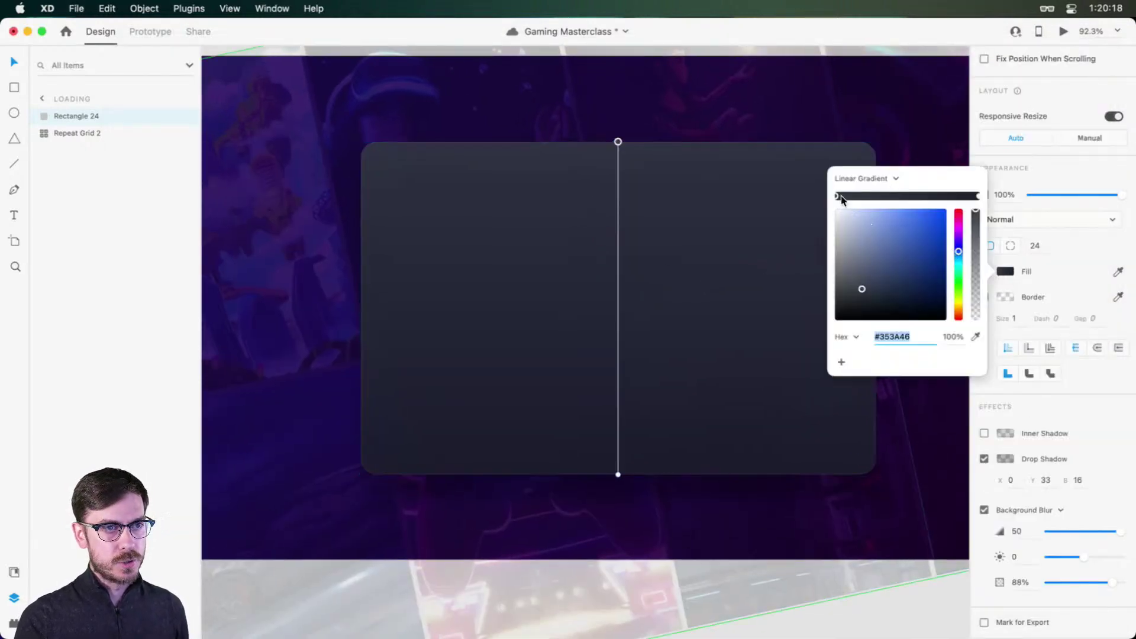
left_click_drag(862, 291, 865, 296)
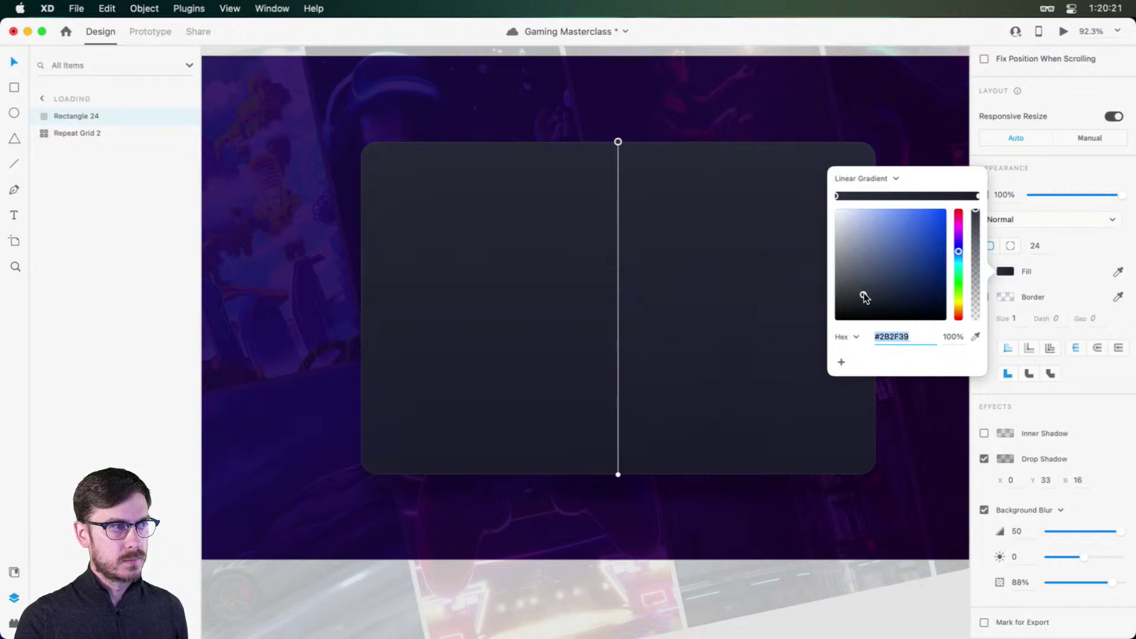
left_click(766, 44)
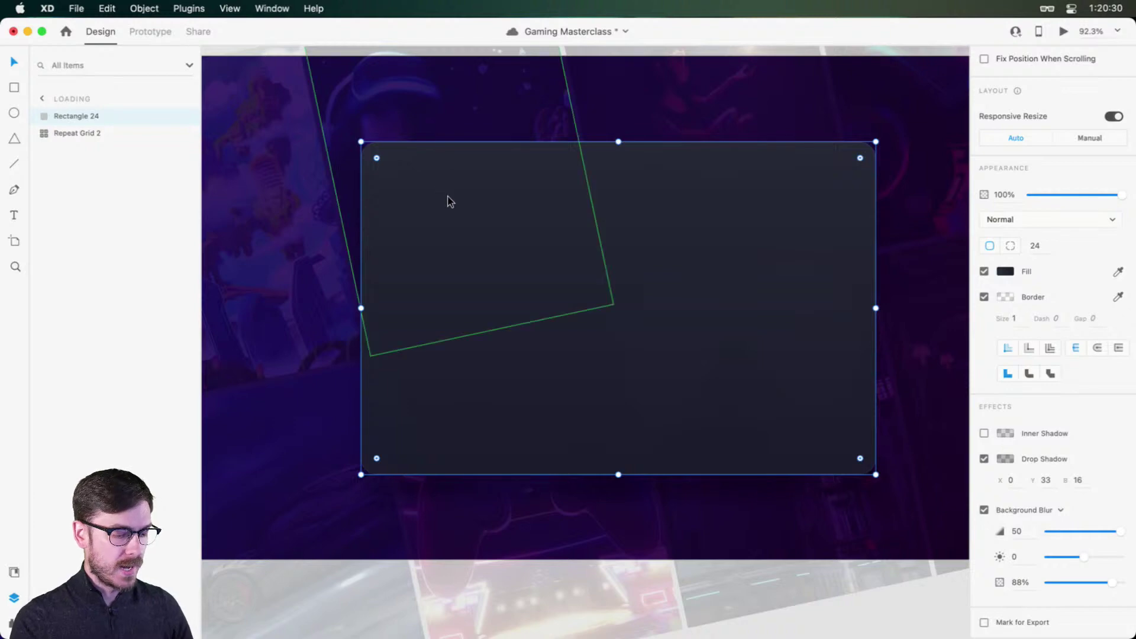
key("shift+super+y")
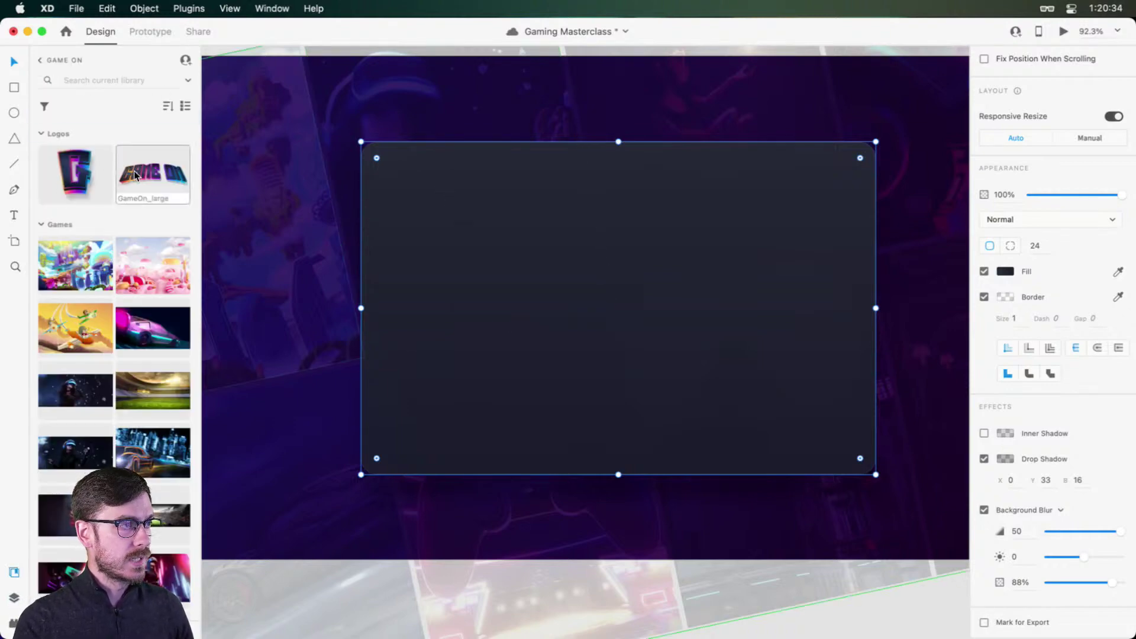
Step: Place the borderless GameOn_large logo (428 × 143) near the card's top and save
left_click_drag(137, 175, 588, 220)
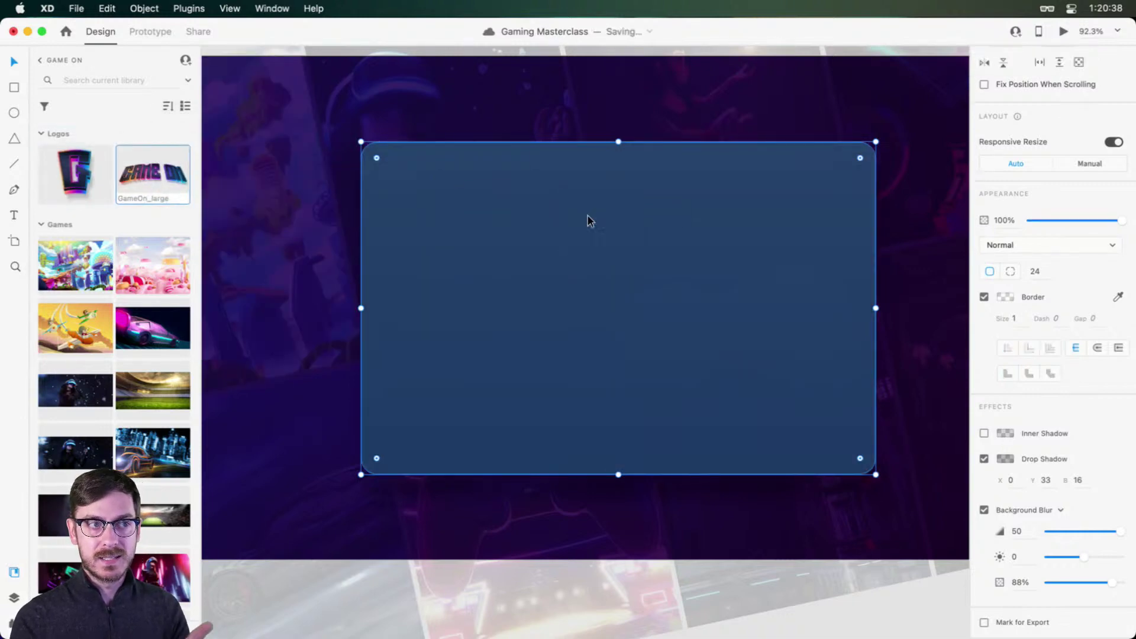
key("super+z")
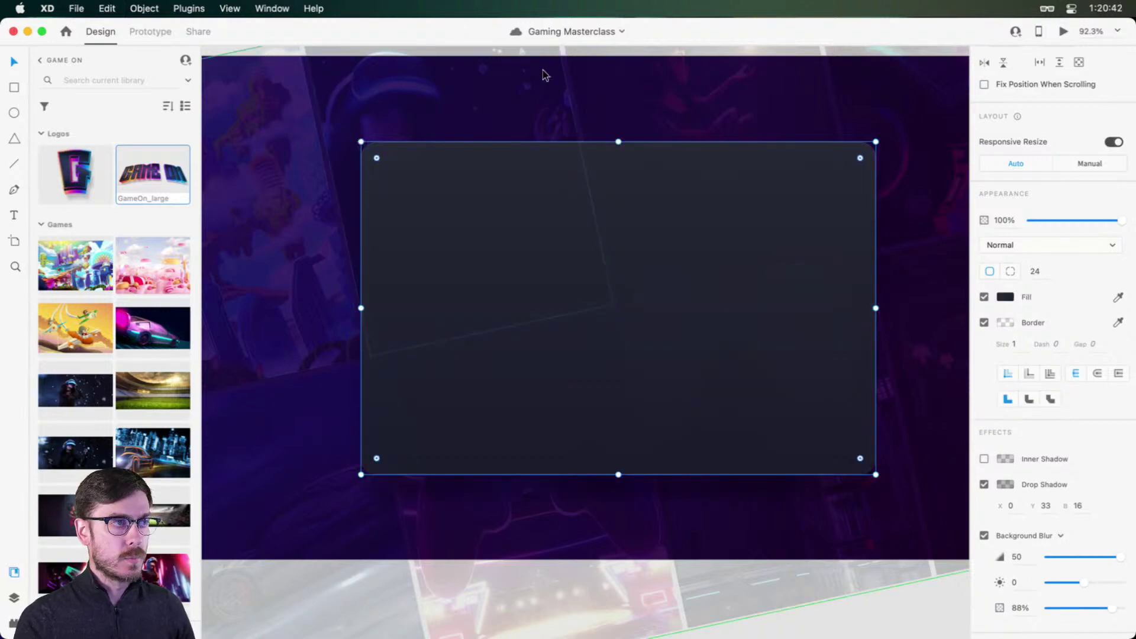
key("r")
left_click_drag(490, 192, 771, 274)
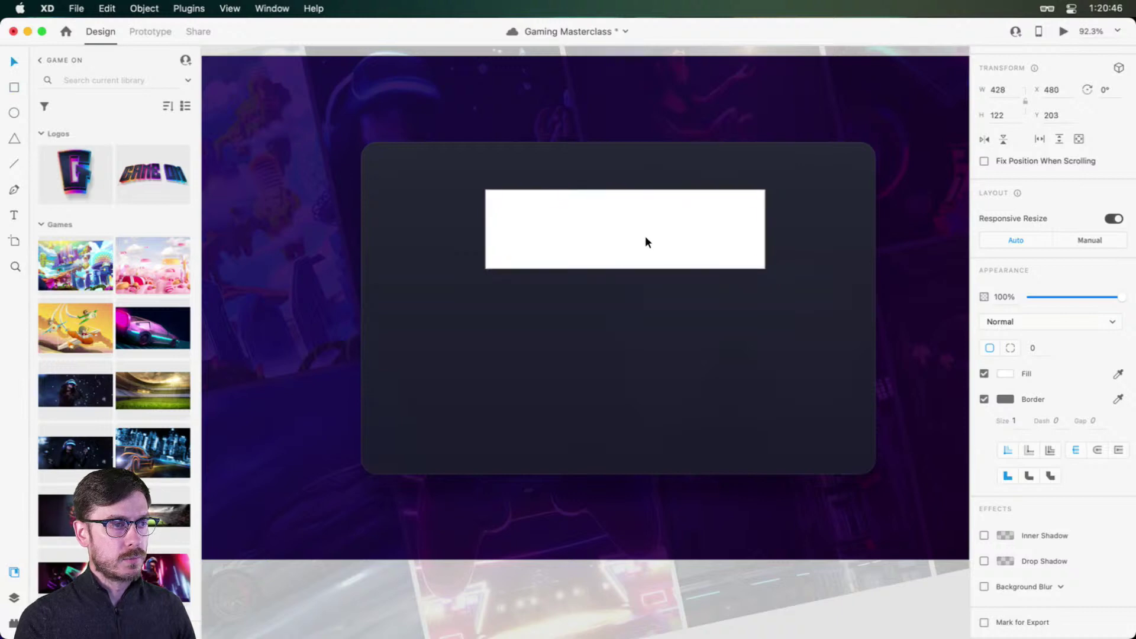
left_click_drag(153, 174, 626, 176)
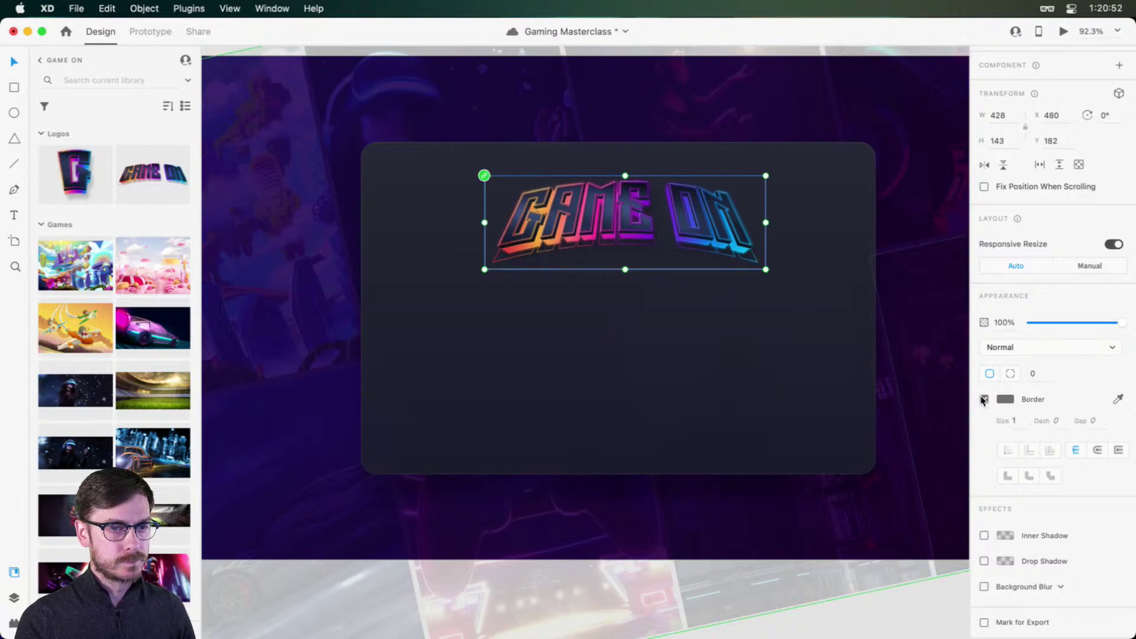
left_click(985, 399)
left_click_drag(670, 211, 659, 226)
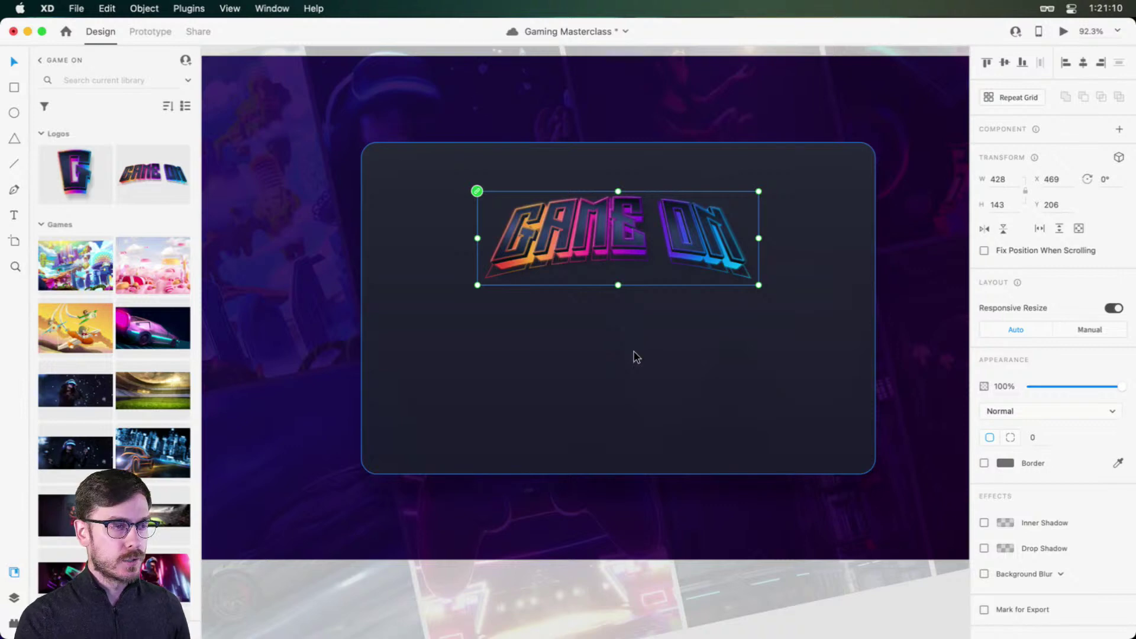
key("super+s")
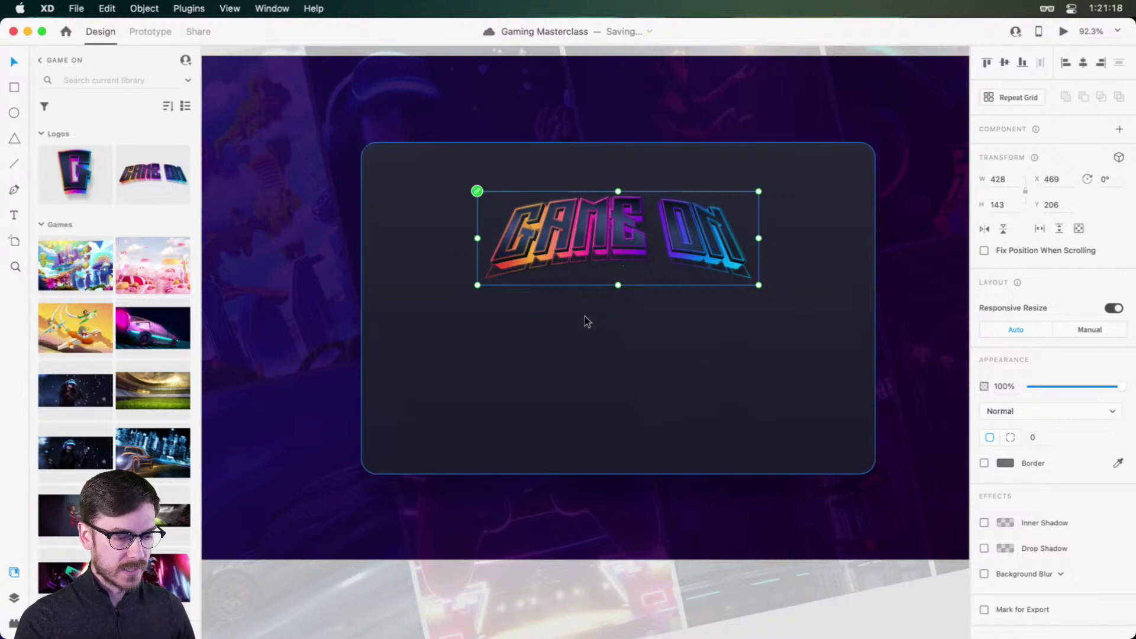
Step: Add the text 'Warming up the leftover pizza...' below the logo
key("t")
left_click(596, 336)
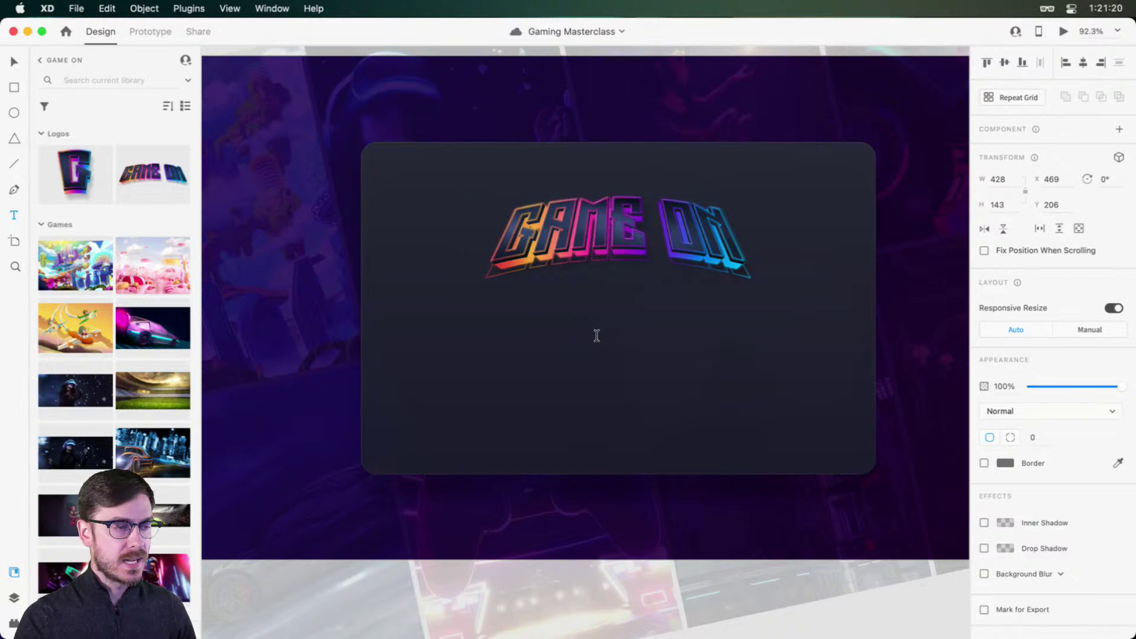
type("War")
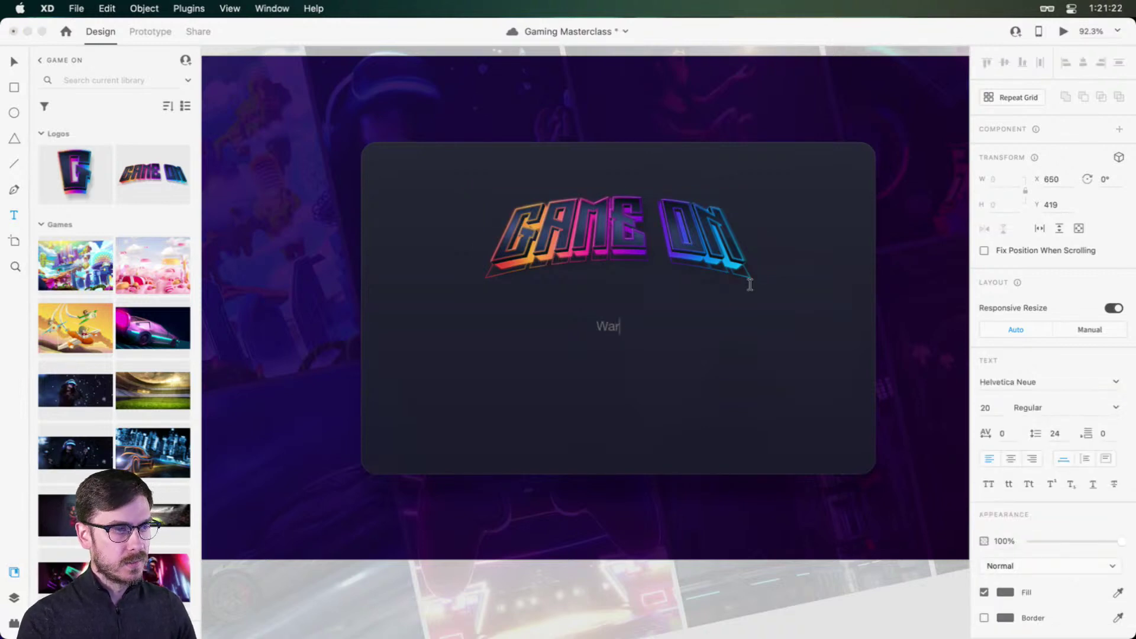
type("ming up the lef")
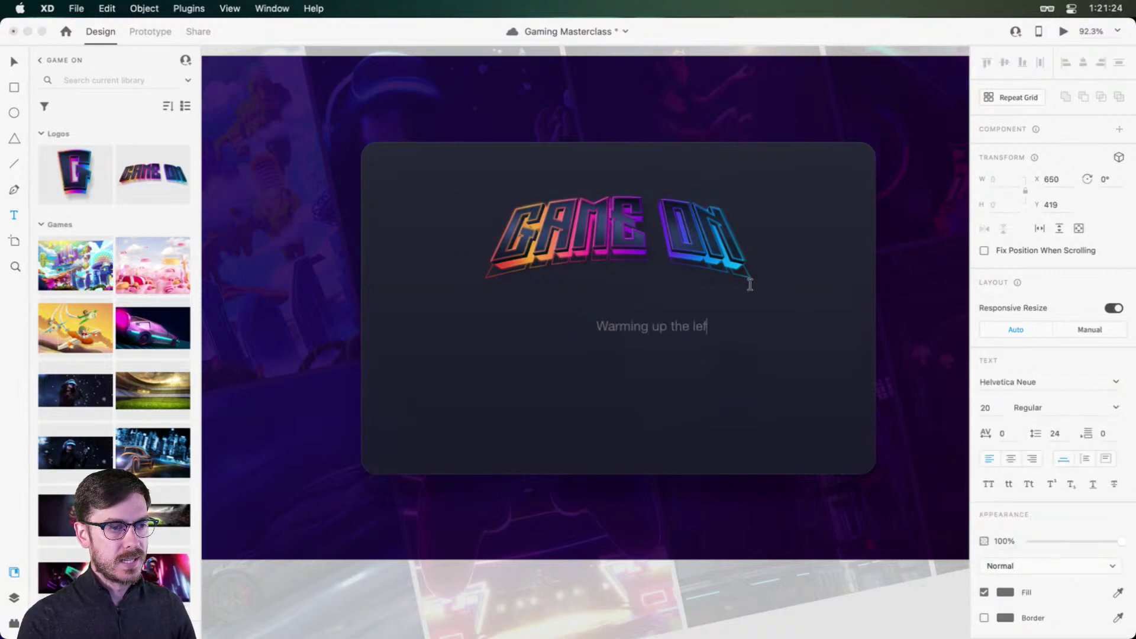
type("tover piz")
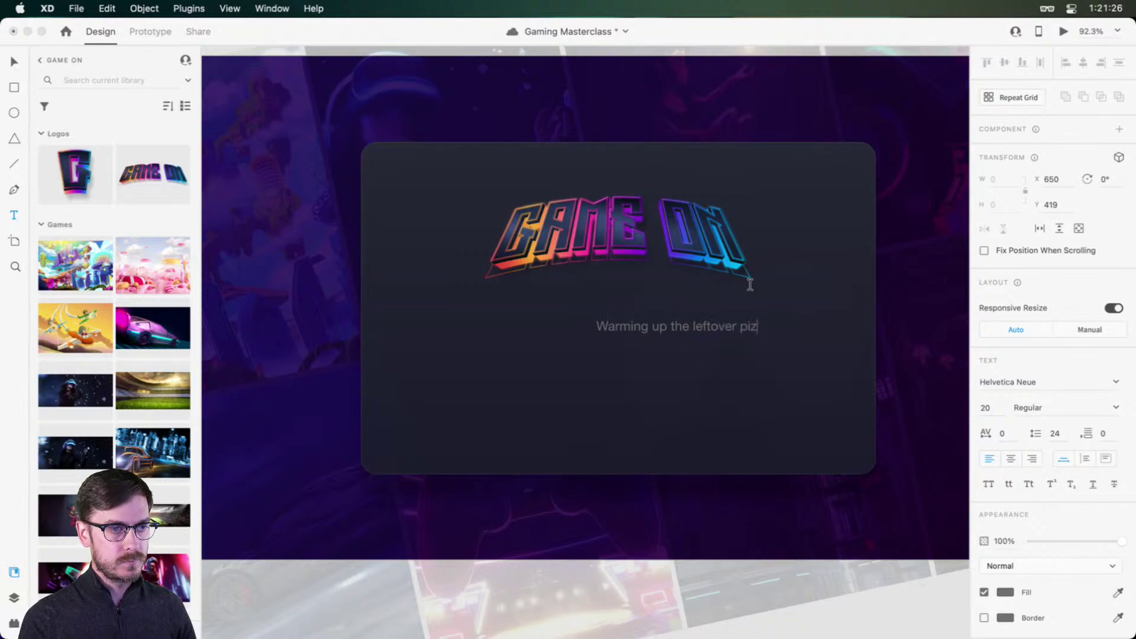
type("za...")
key("Escape")
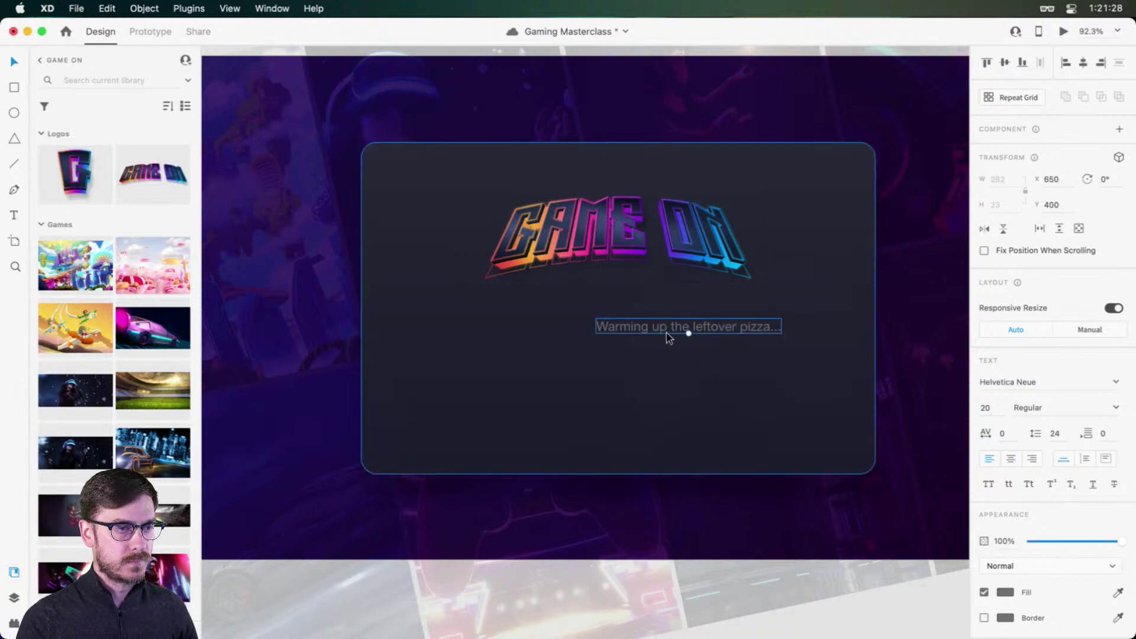
left_click_drag(666, 332, 593, 320)
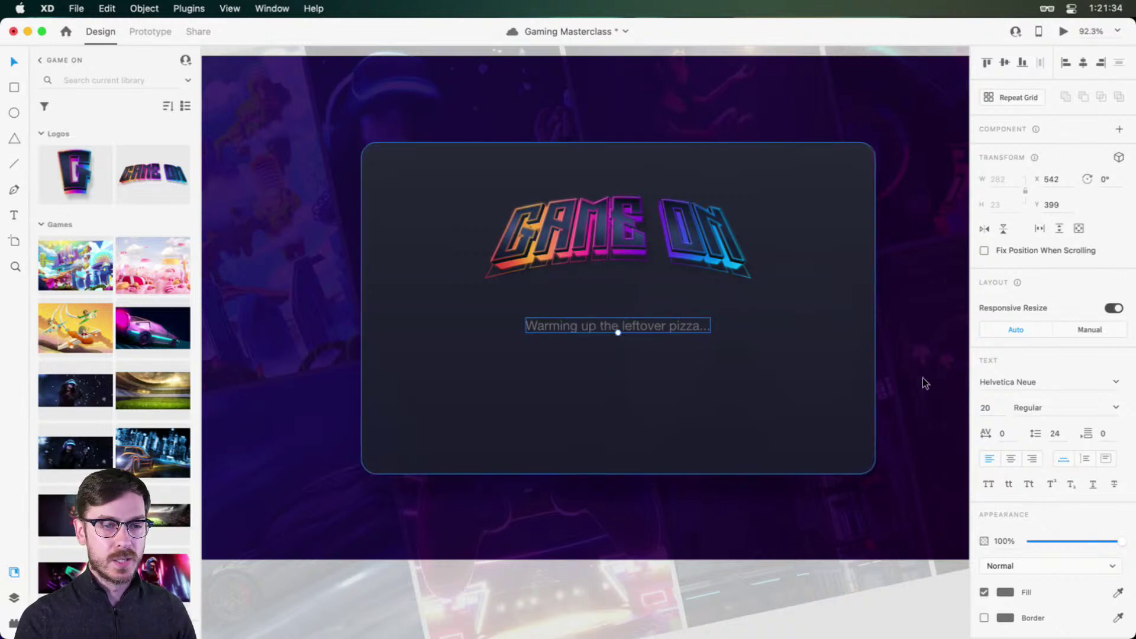
Step: Set the phrase to Museo Sans weight 900, centre-aligned under the logo
left_click(1095, 382)
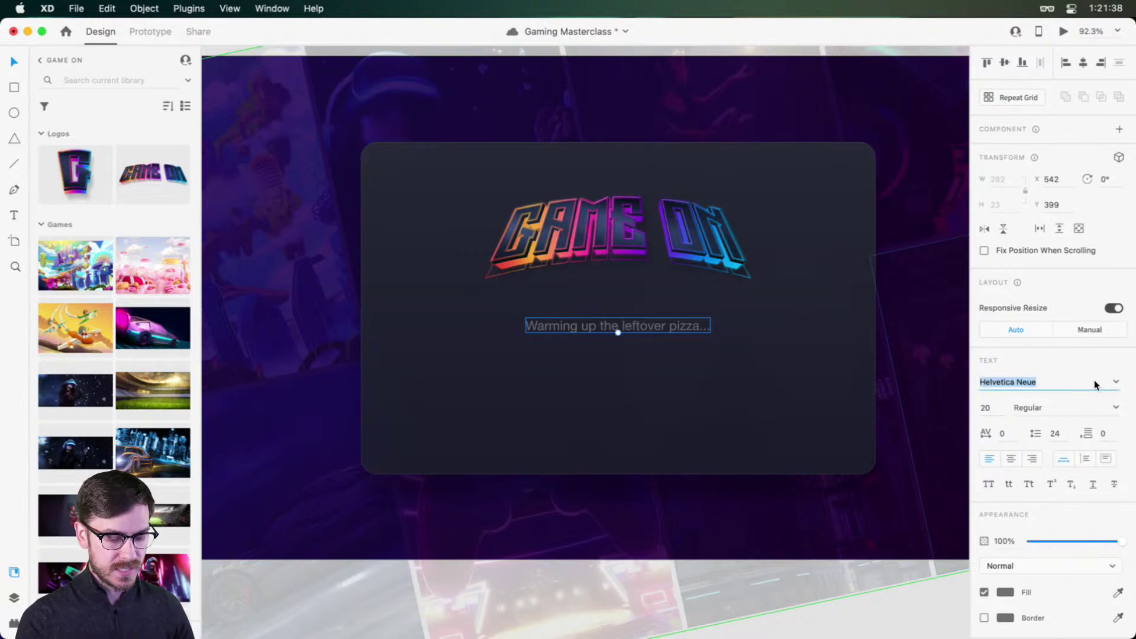
type("Muse")
key("Return")
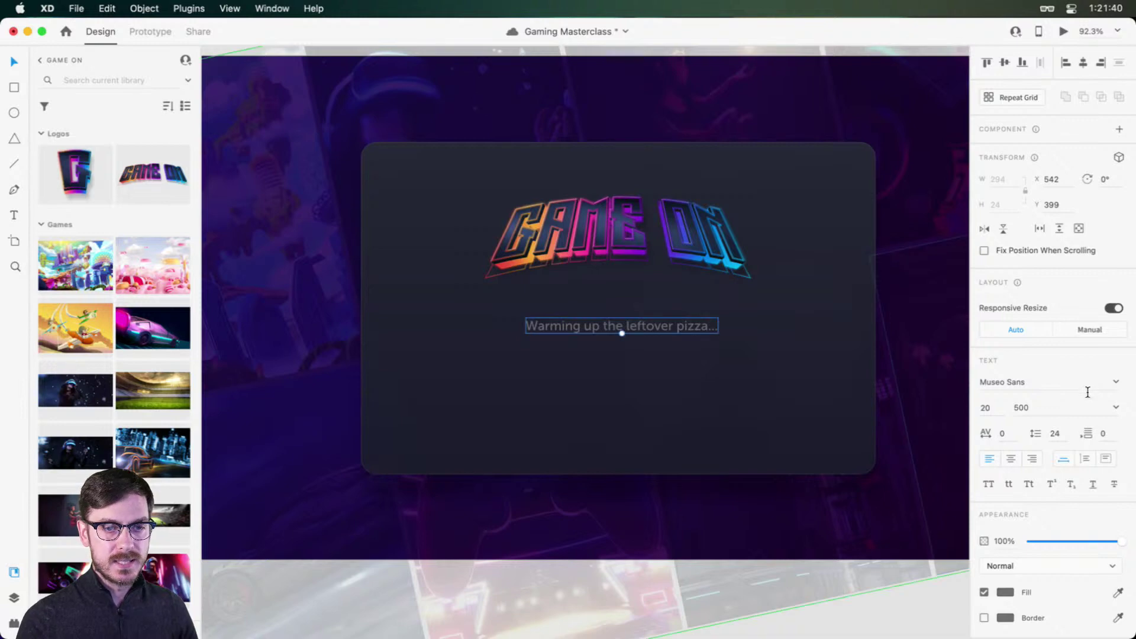
left_click(1117, 408)
left_click(1034, 516)
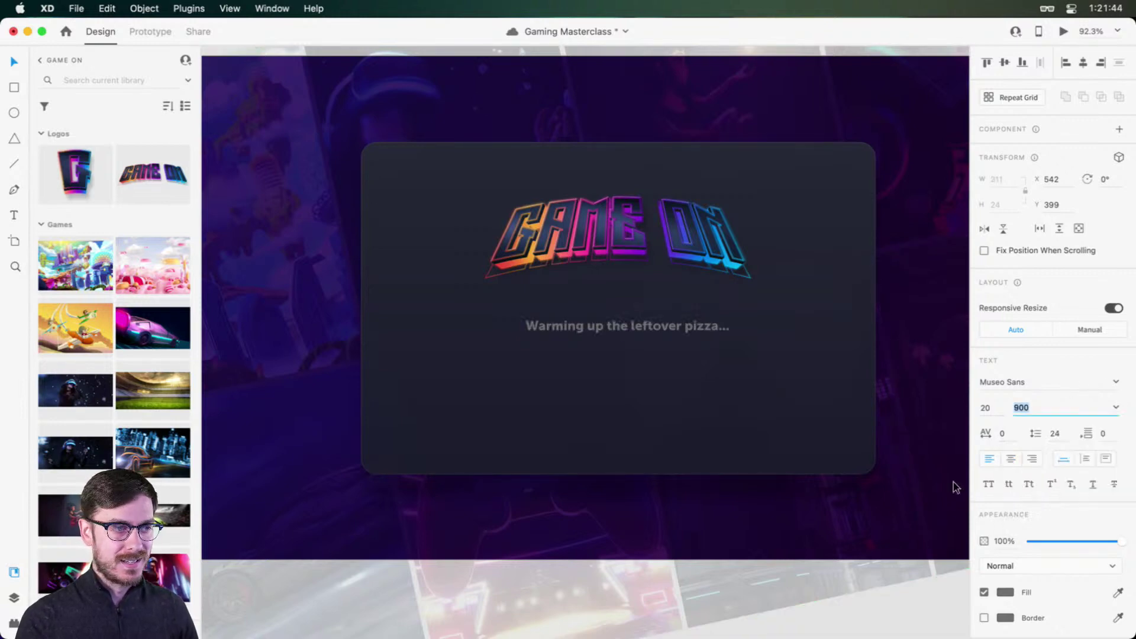
left_click(1011, 459)
left_click_drag(669, 324, 659, 326)
Step: Tint the loading phrase a muted neutral grey
left_click(1005, 592)
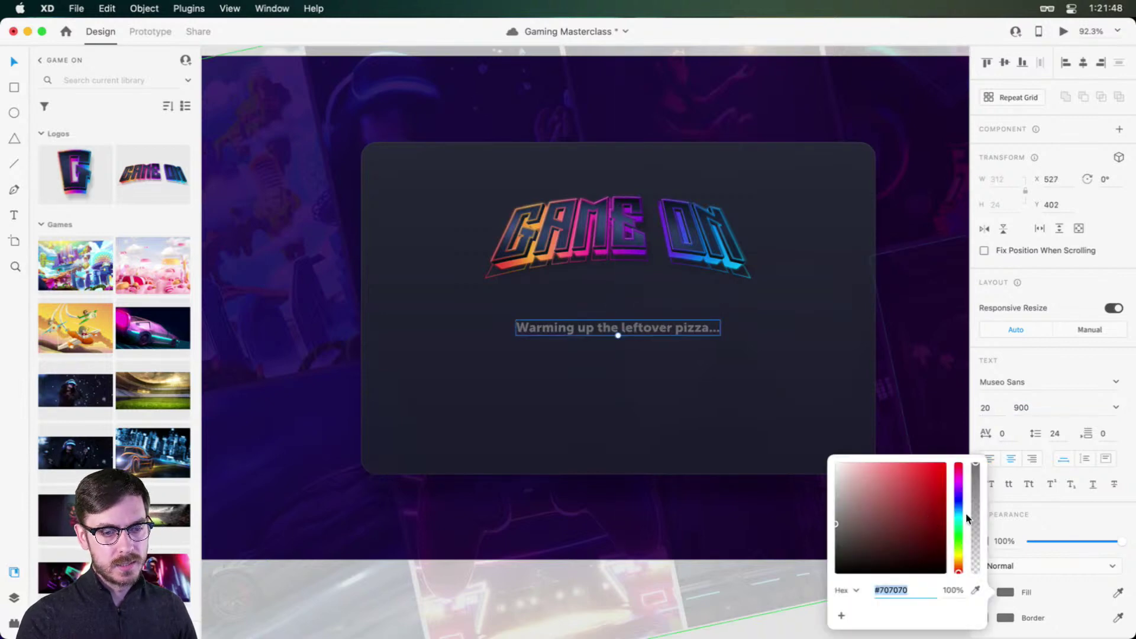
left_click(959, 510)
mouse_move(859, 507)
left_mouse_down()
mouse_move(849, 495)
mouse_move(851, 510)
left_mouse_up()
left_click_drag(958, 509, 959, 503)
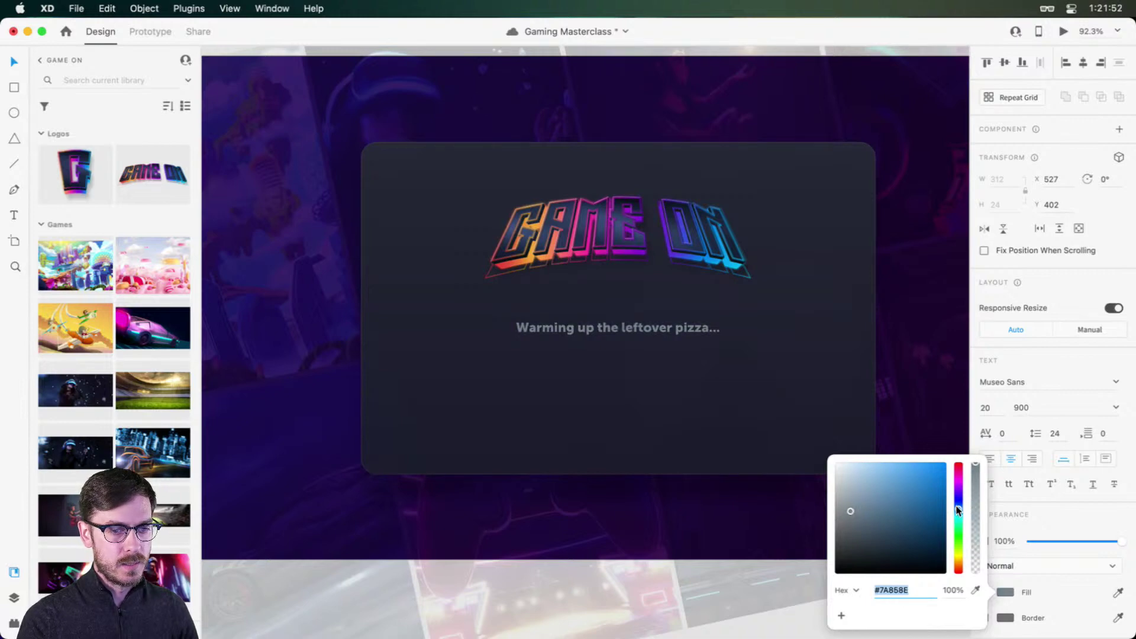
left_click(850, 507)
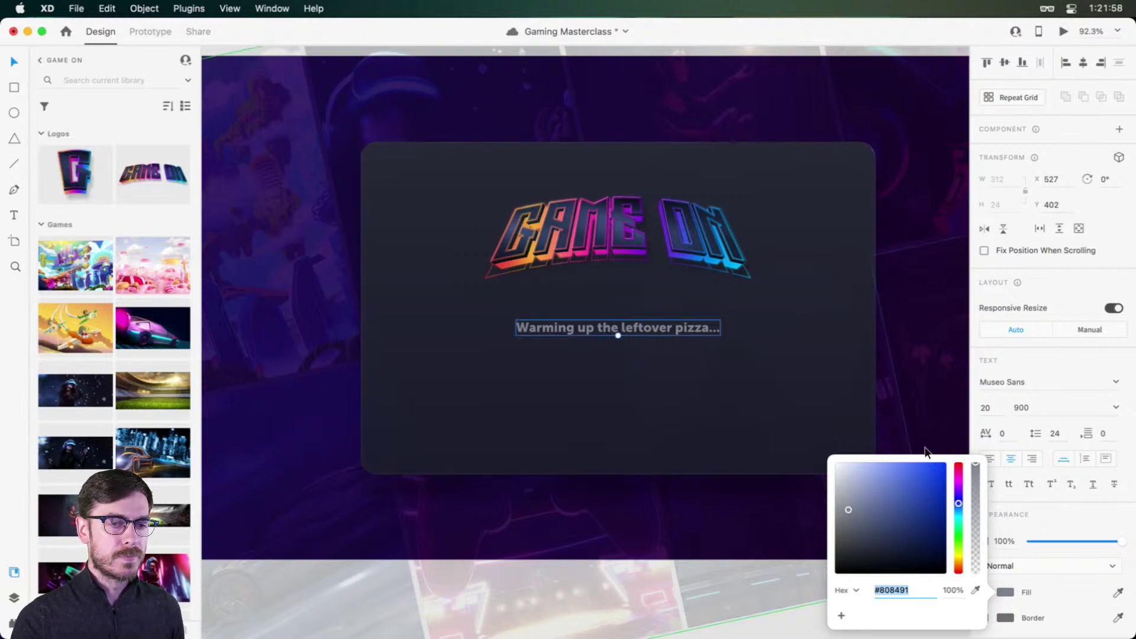
left_click_drag(848, 508, 834, 509)
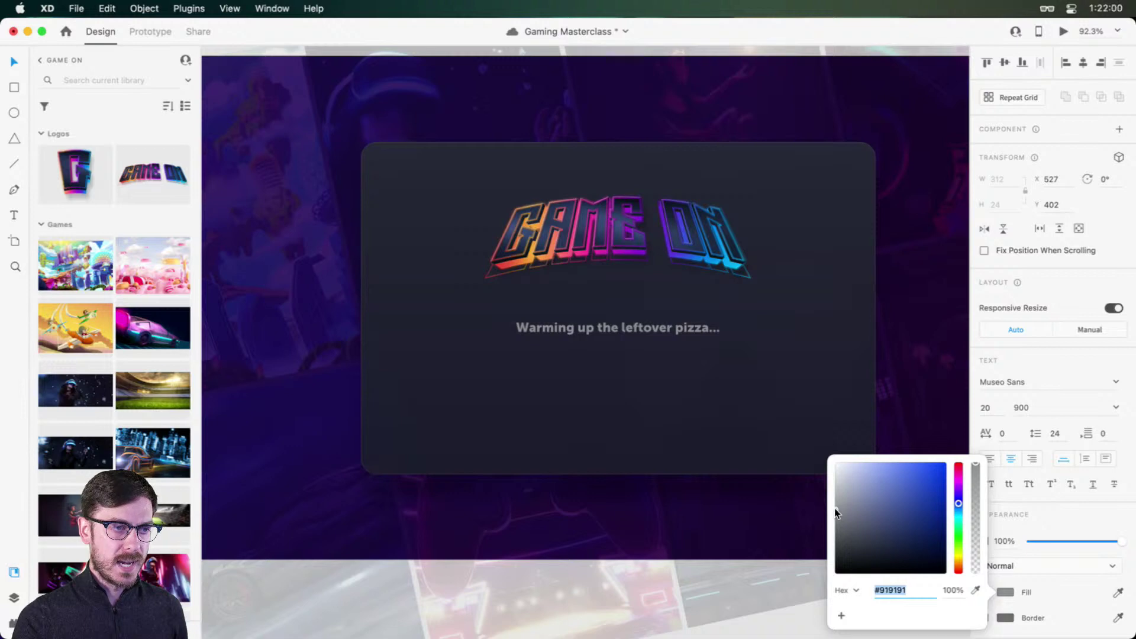
left_click(1052, 360)
Step: Compare grey and bluish-grey phrase fills via undo/redo, keeping the slightly bluish grey
scroll(646, 338, "up", 5)
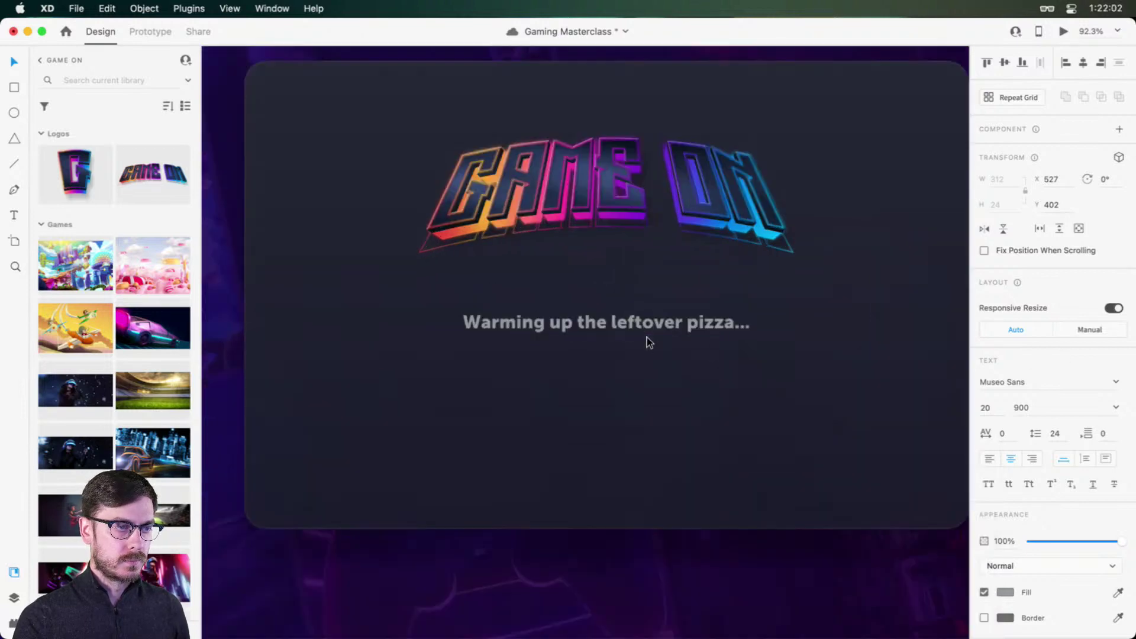
key("super+shift+z")
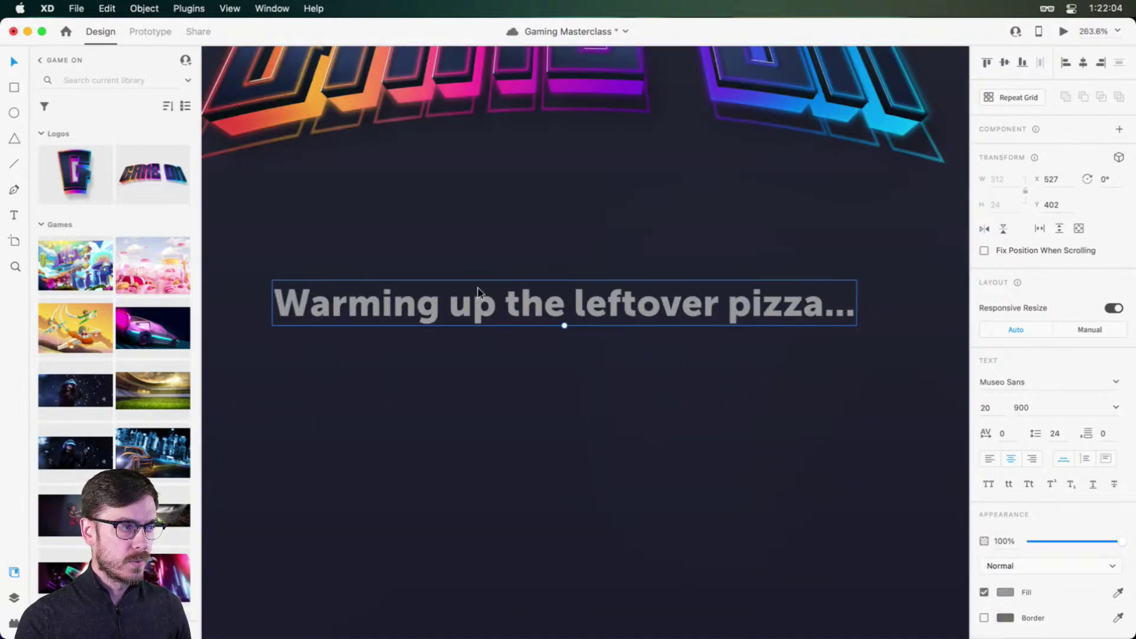
left_click_drag(479, 291, 496, 300)
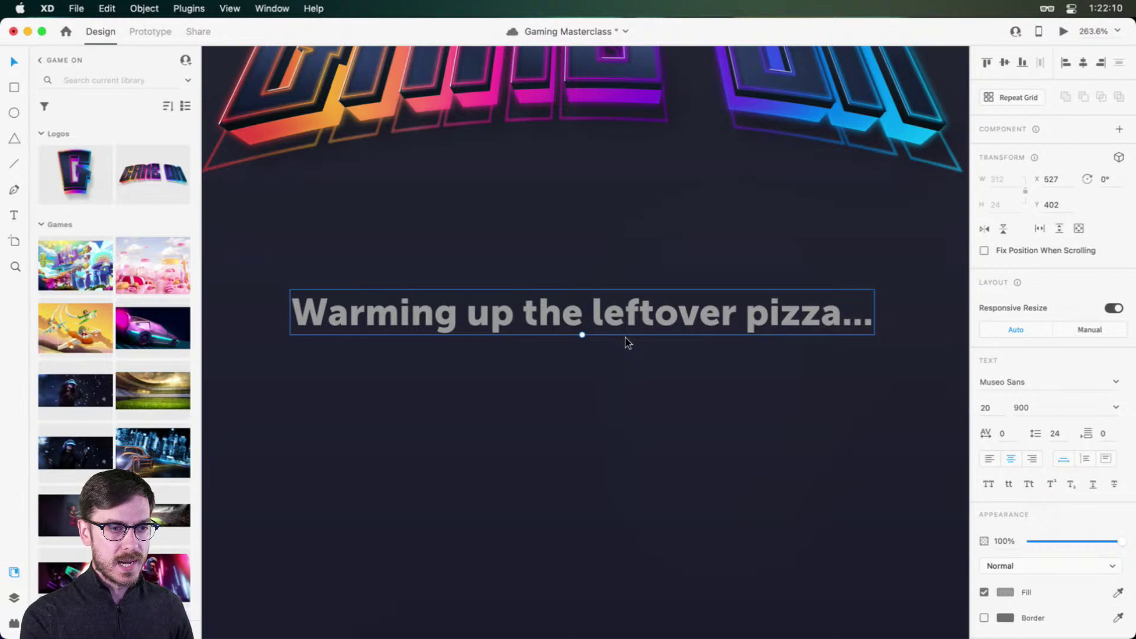
key("super+z")
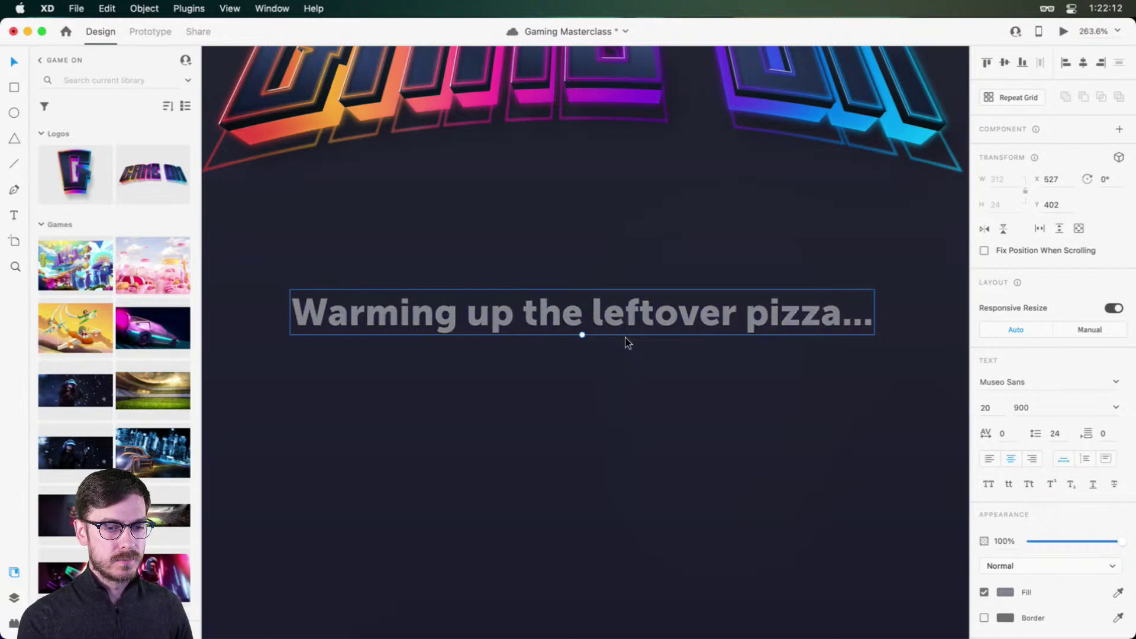
left_click(1005, 592)
left_click(1071, 363)
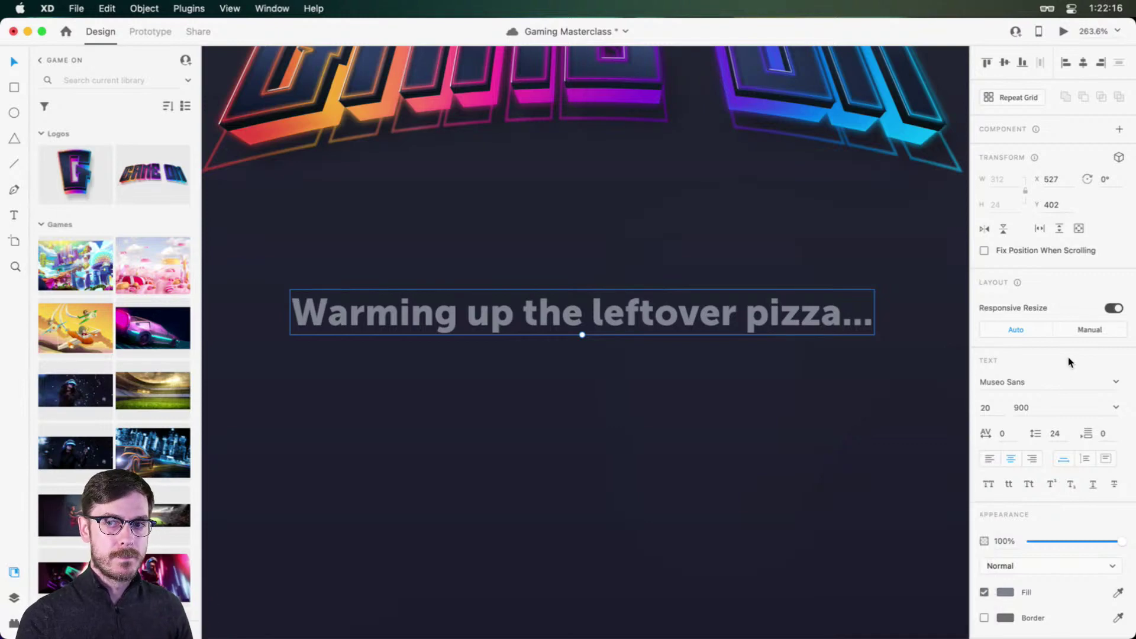
key("super+z")
key("super+shift+z")
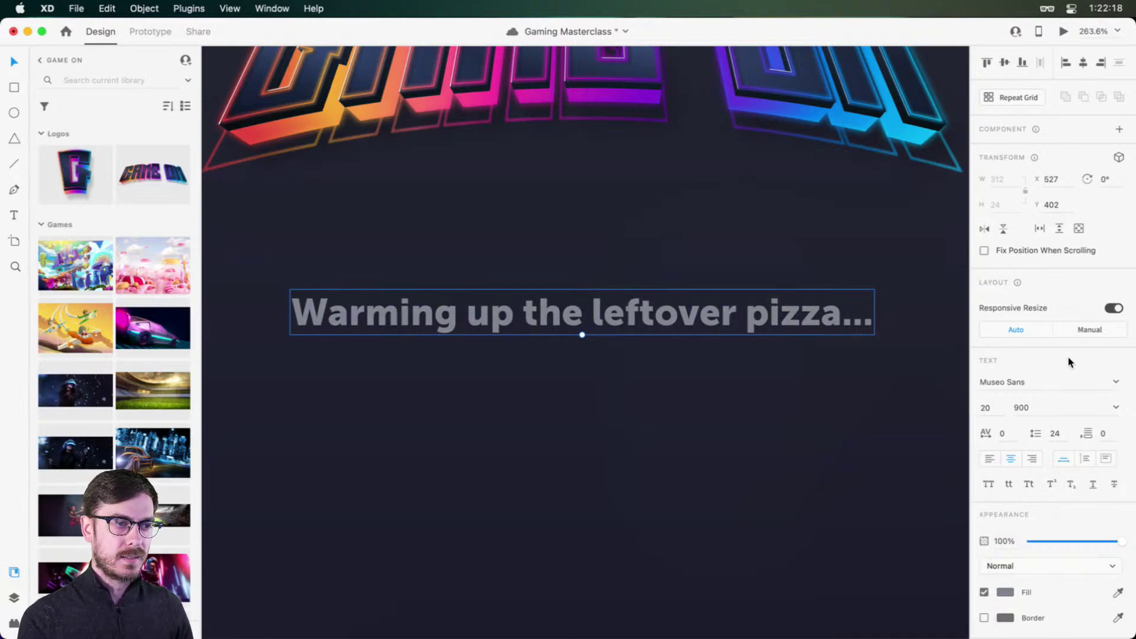
key("super+z")
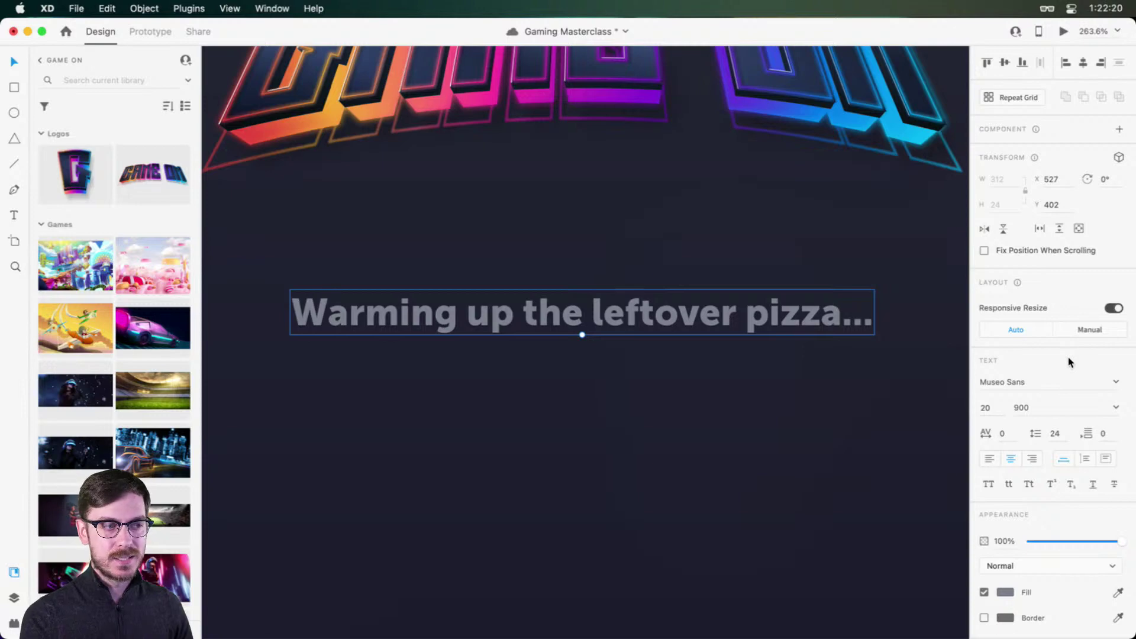
scroll(591, 336, "down", 5)
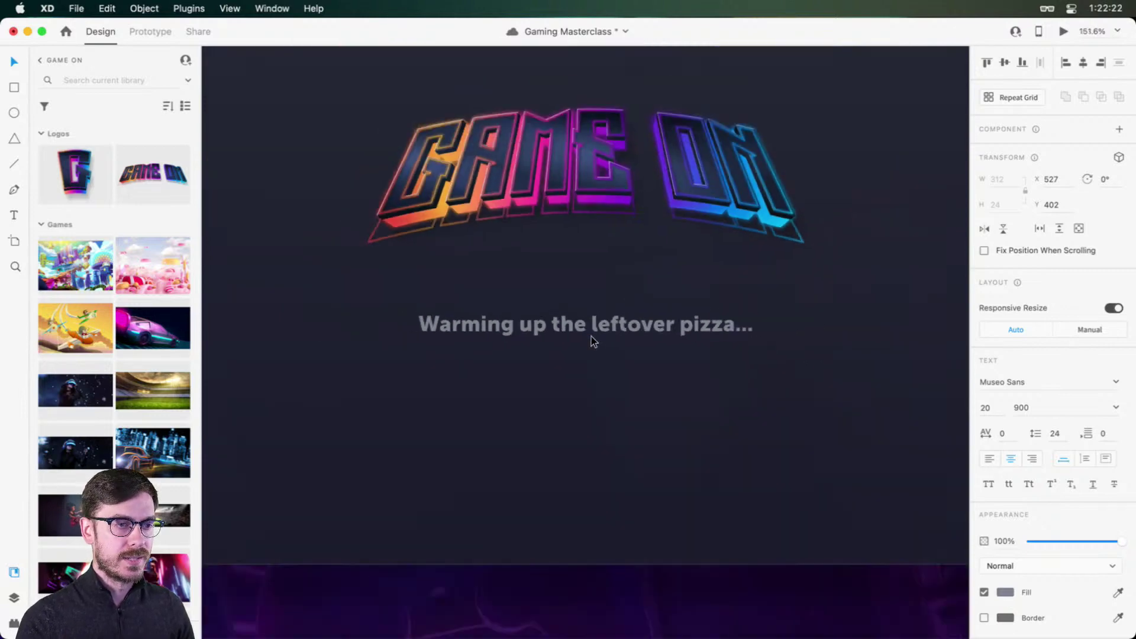
Step: Darken the phrase colour slightly, then duplicate the phrase near the card's bottom for editing
left_click(1005, 591)
left_click_drag(872, 510, 879, 534)
left_click(1068, 369)
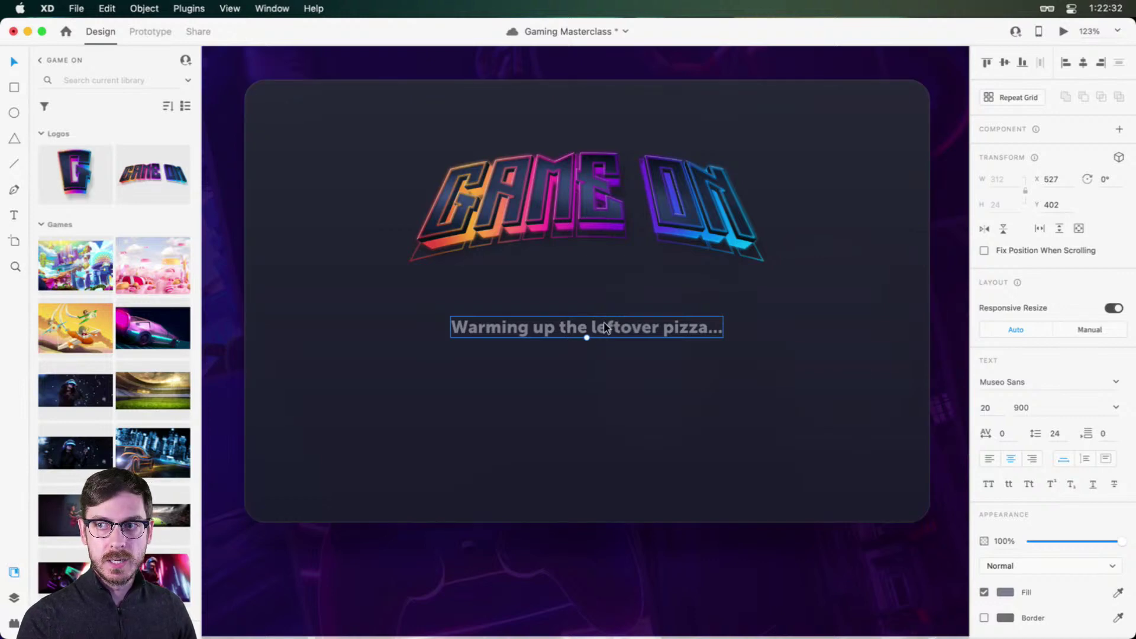
left_click_drag(628, 325, 625, 478)
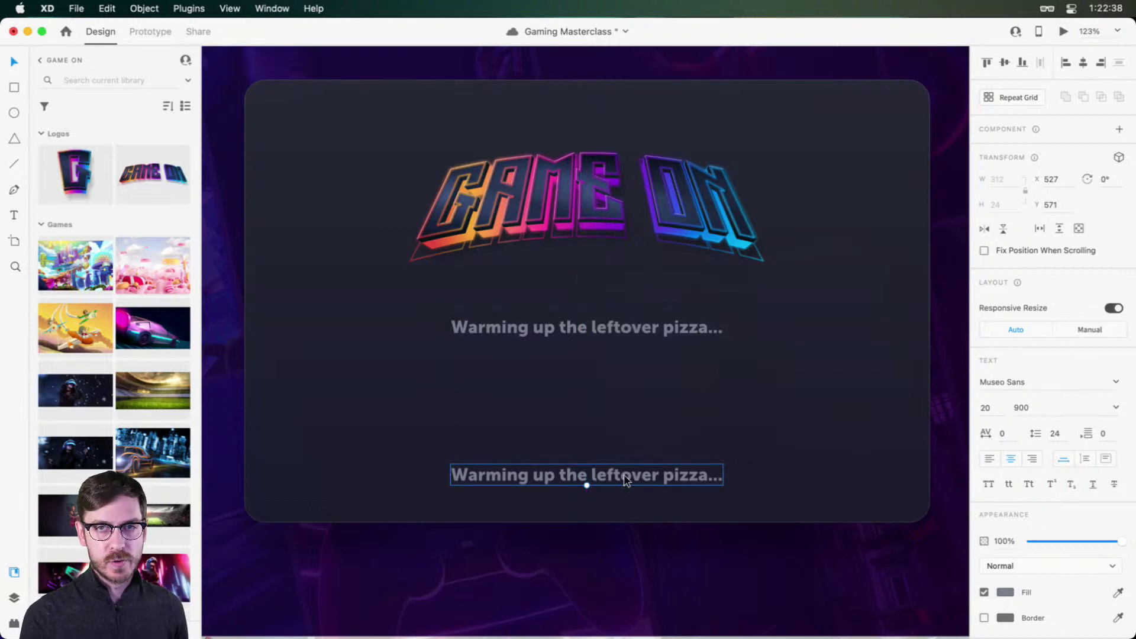
double_click(625, 479)
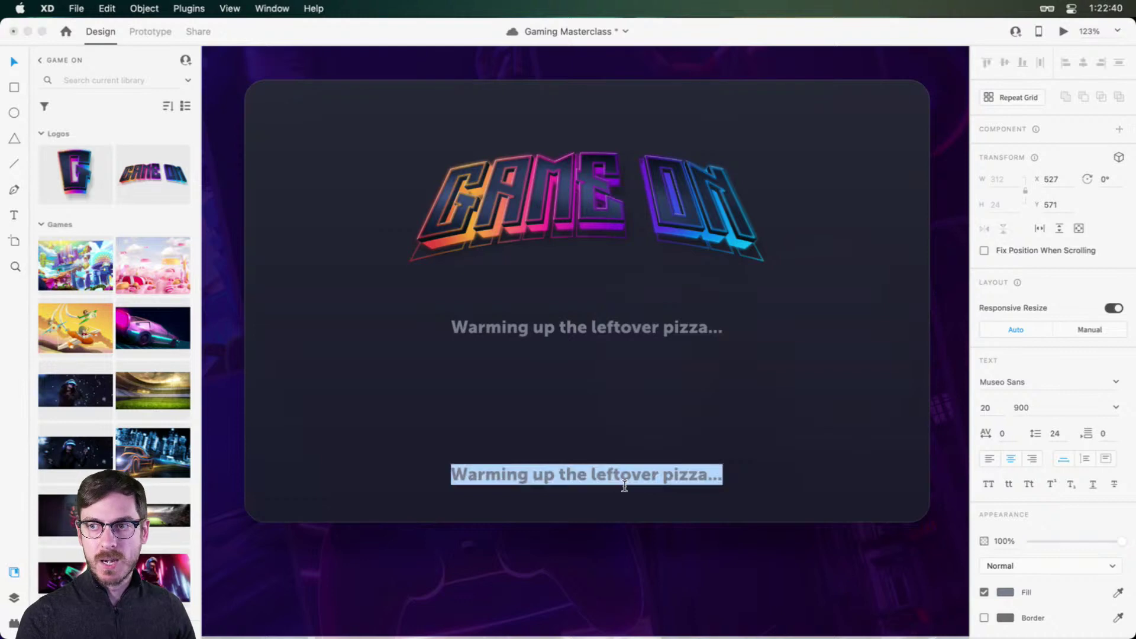
Step: Reword the copy to 'GameOn version 45.0' at weight 500, size 12
type("GameOn")
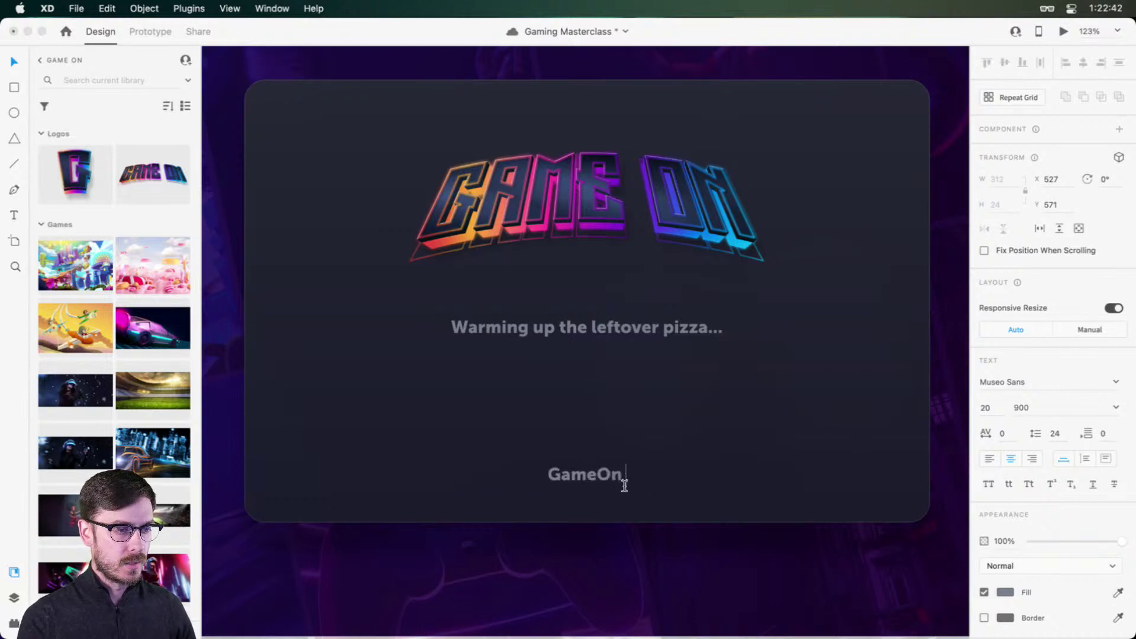
type(" version 4")
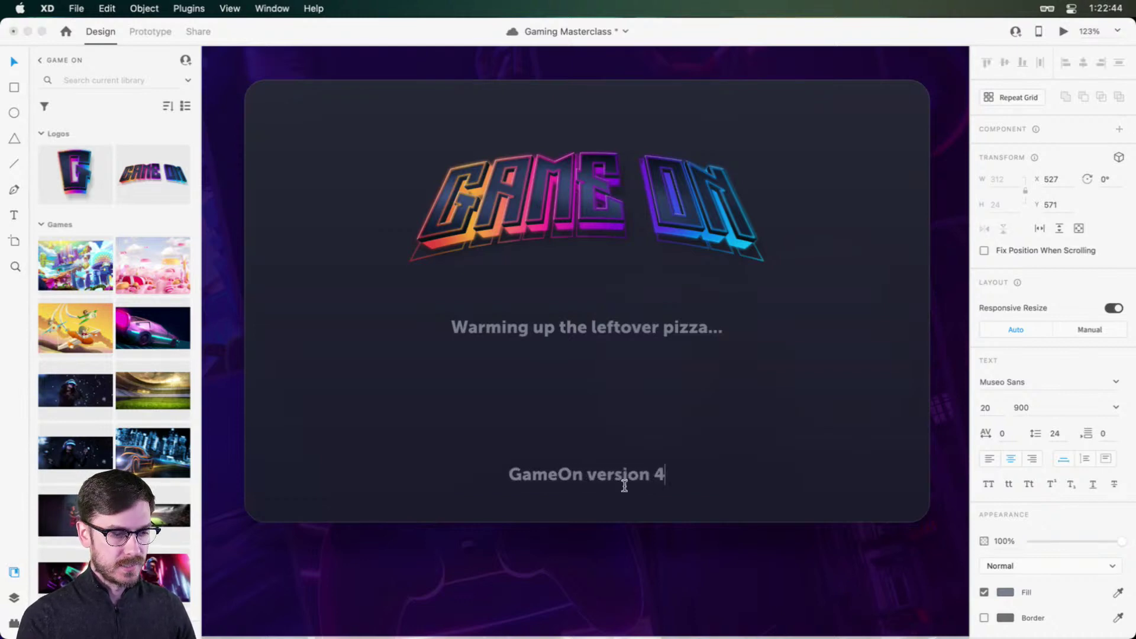
type("5.0")
key("Escape")
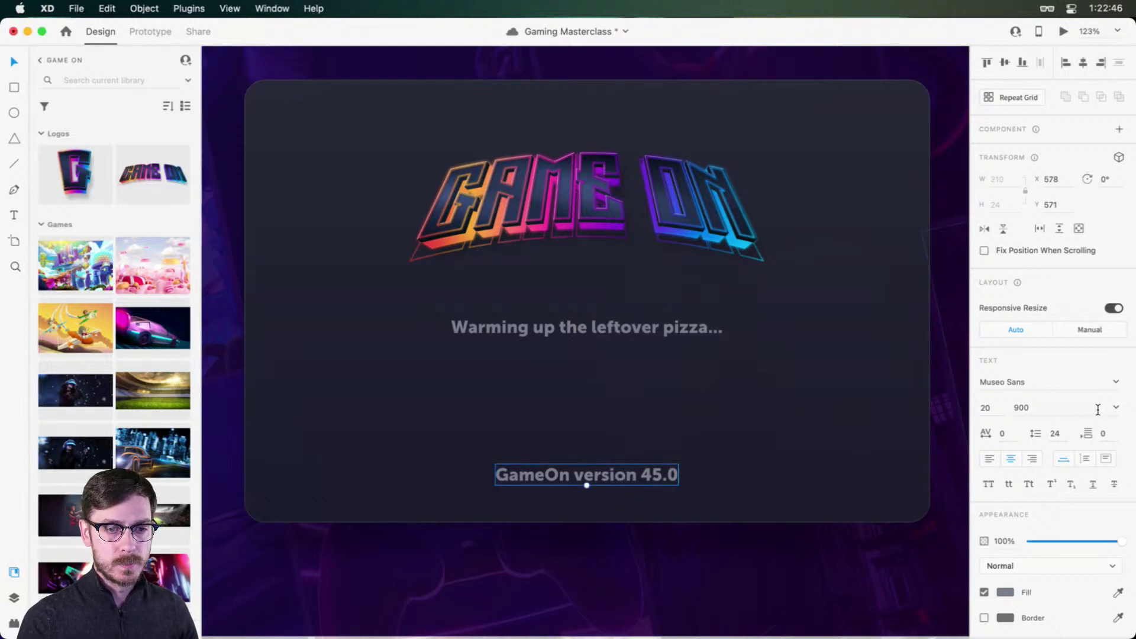
left_click(1117, 407)
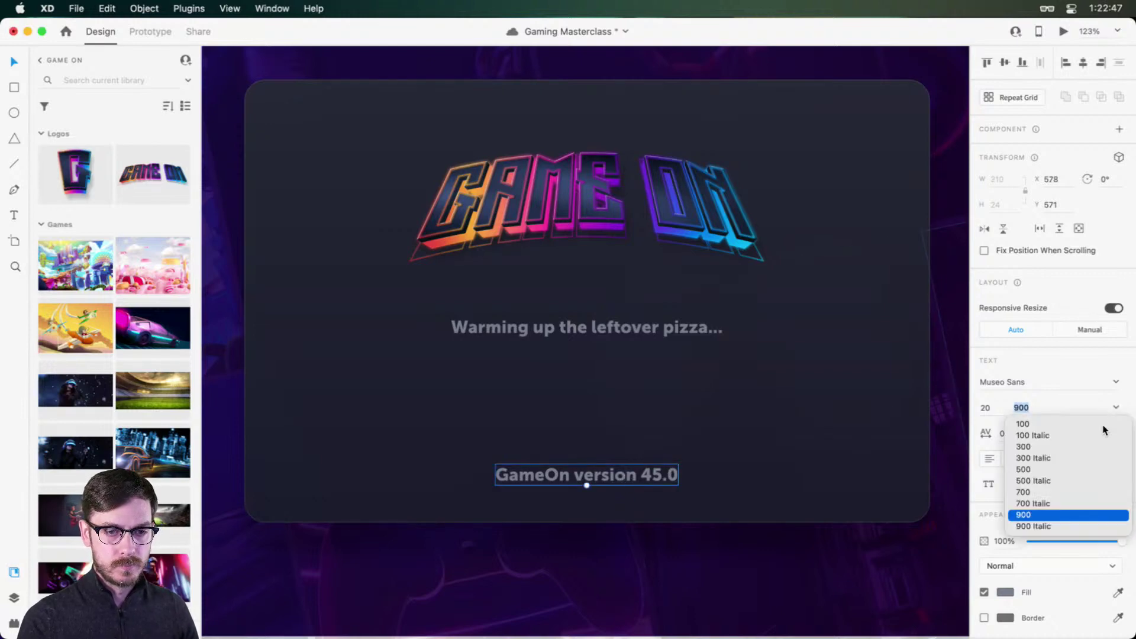
left_click(1029, 470)
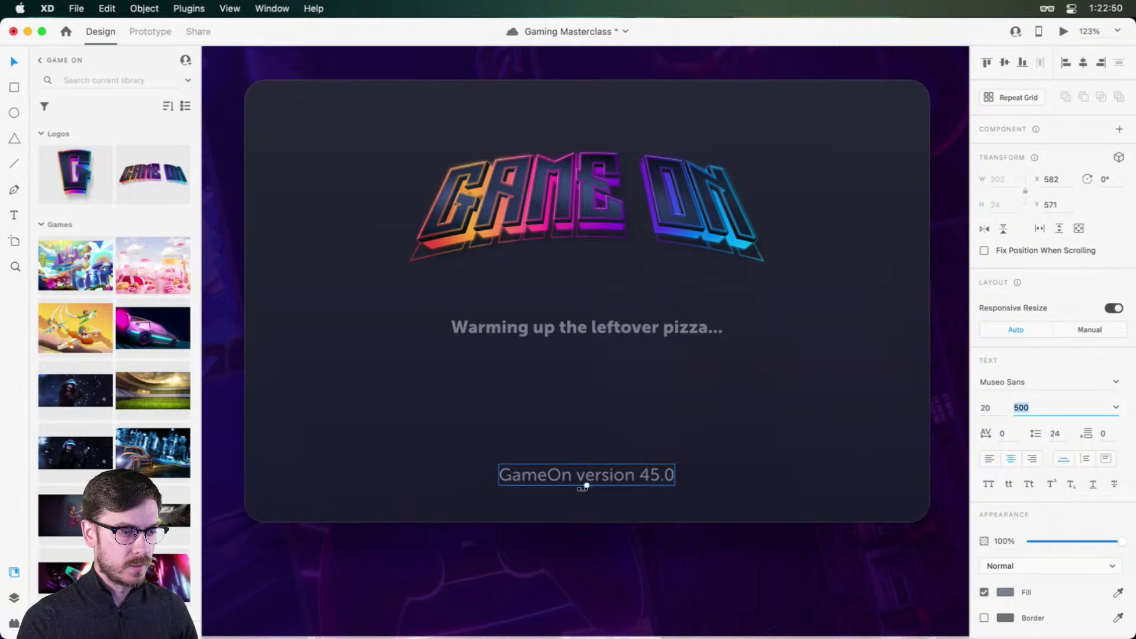
mouse_move(585, 487)
left_mouse_down()
mouse_move(586, 476)
mouse_move(587, 497)
left_mouse_up()
left_click(985, 409)
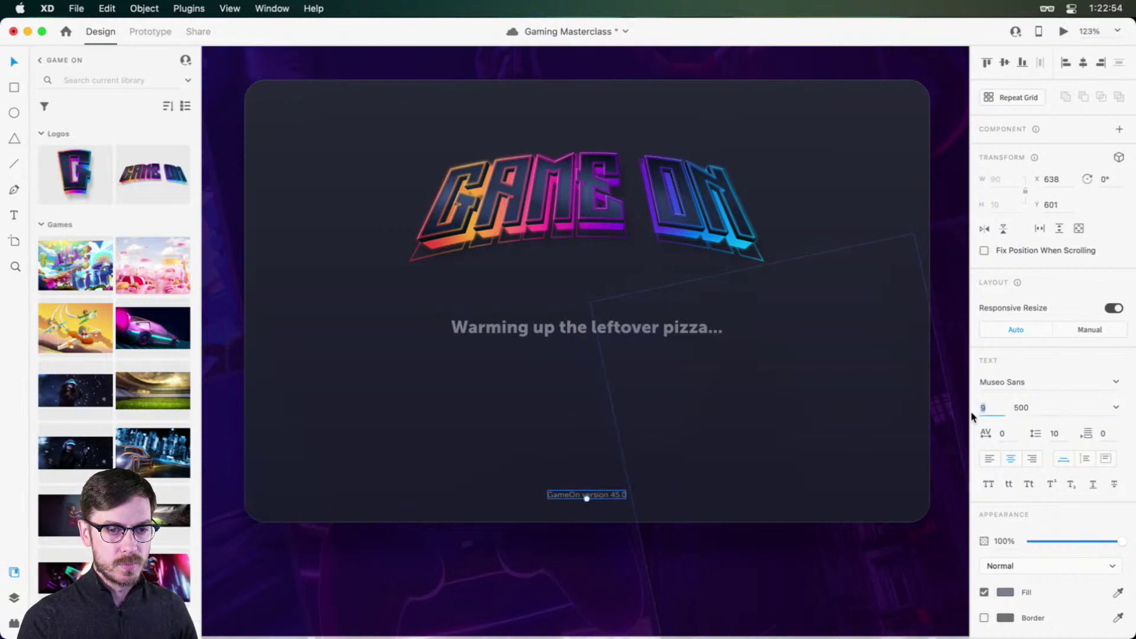
key("Up")
key("Up")
key("Up")
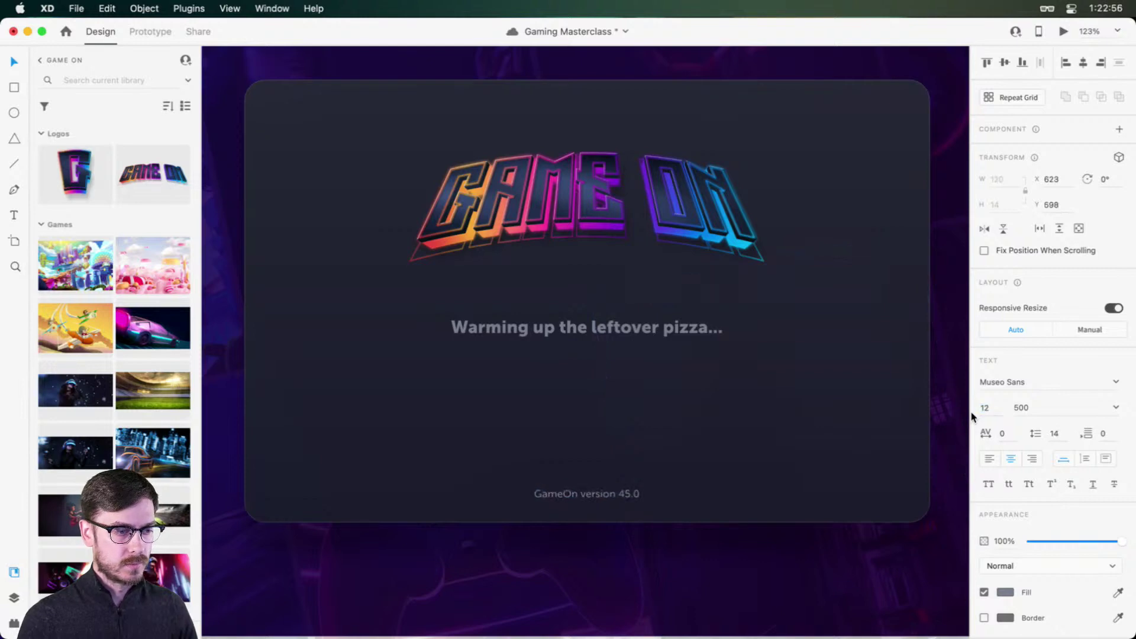
key("super+Return")
key("super+w")
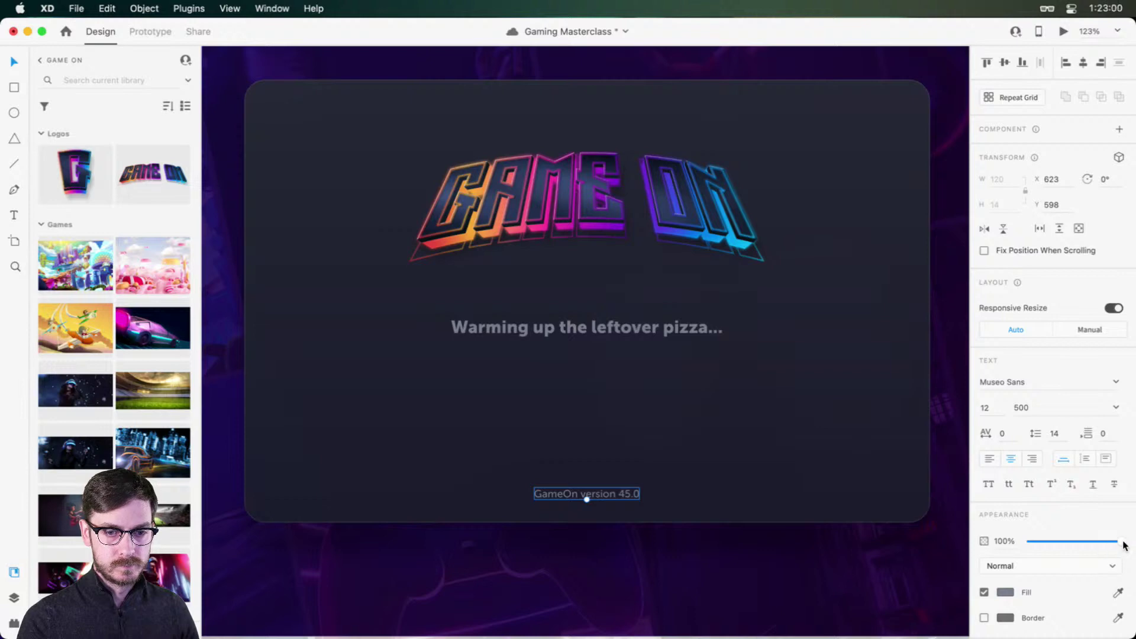
Step: Fade the version label to 57% opacity and nudge the loading phrase lower
left_click_drag(1122, 541, 1083, 541)
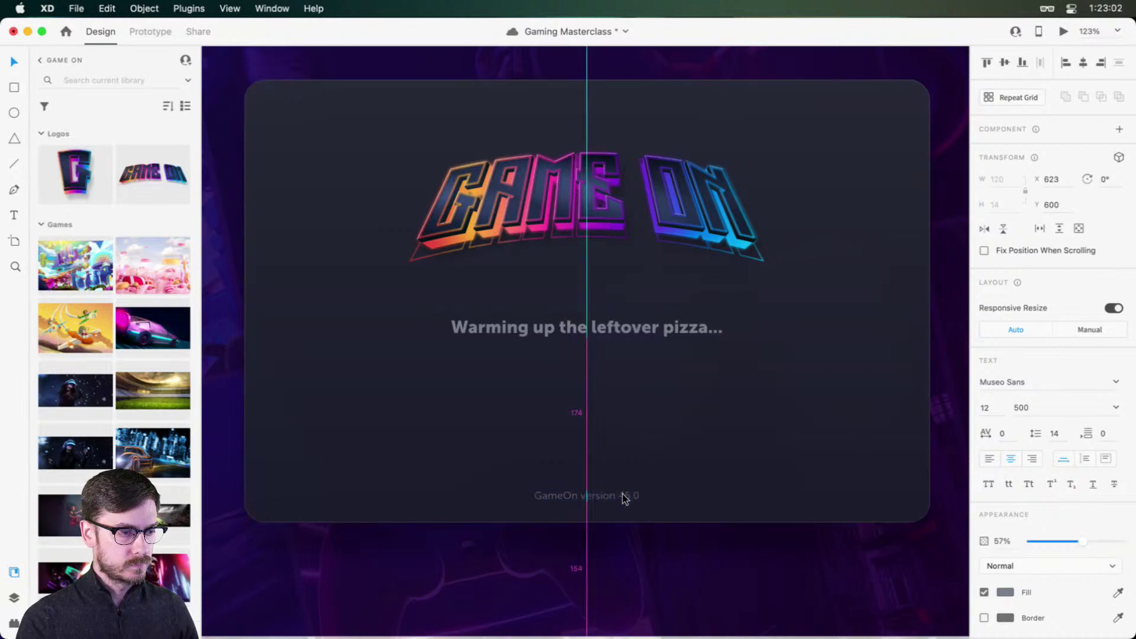
left_click(631, 330)
left_click_drag(631, 329, 631, 341)
Step: Save the document
scroll(631, 341, "down", 3)
scroll(630, 341, "up", 2)
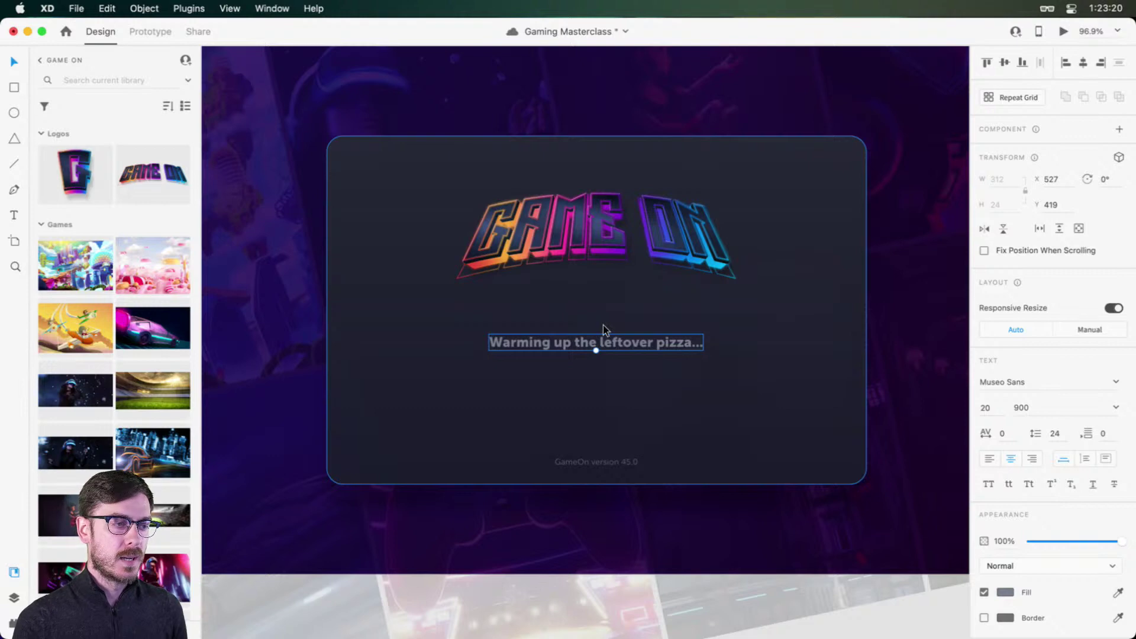
key("super+s")
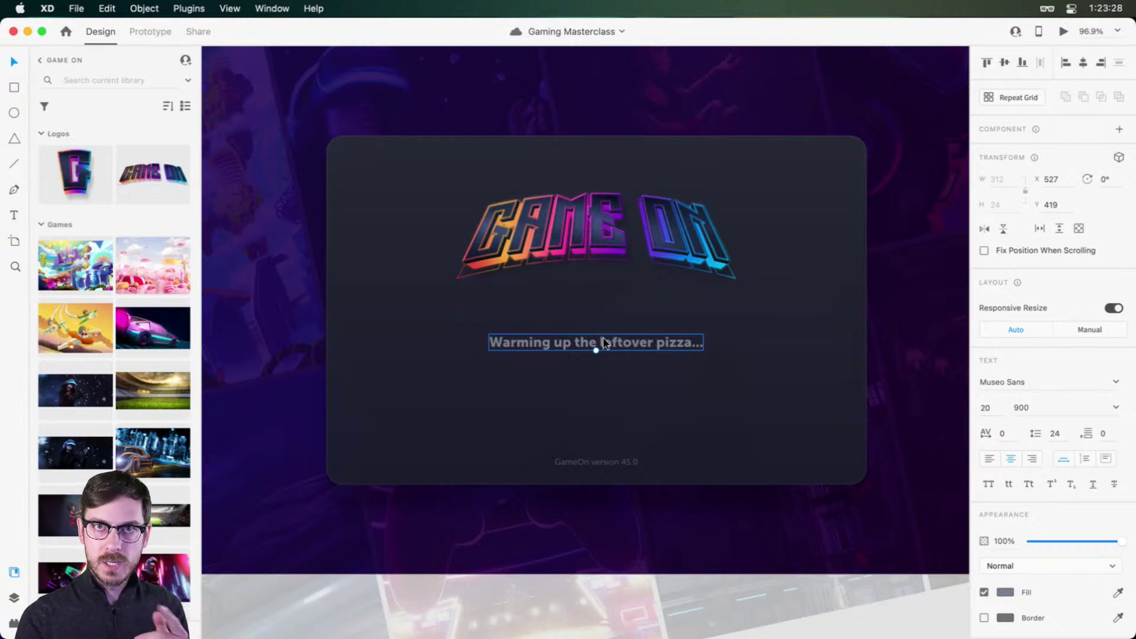
scroll(603, 343, "up", 5)
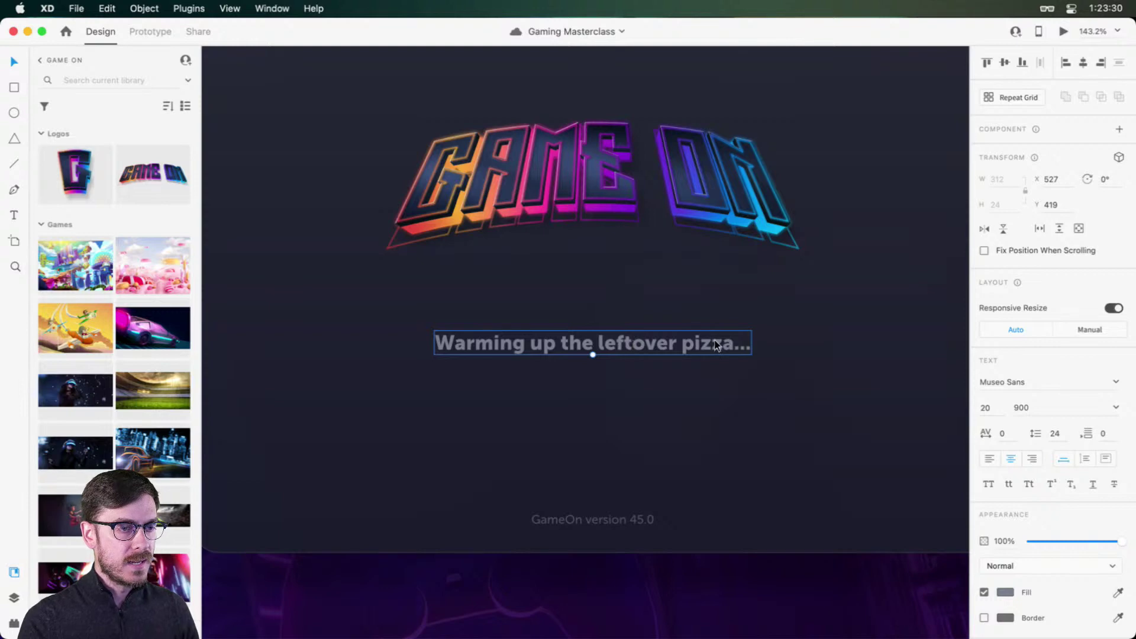
Step: Add 'Grabbing another Mountain Dew...' on a new line below the pizza phrase
double_click(658, 337)
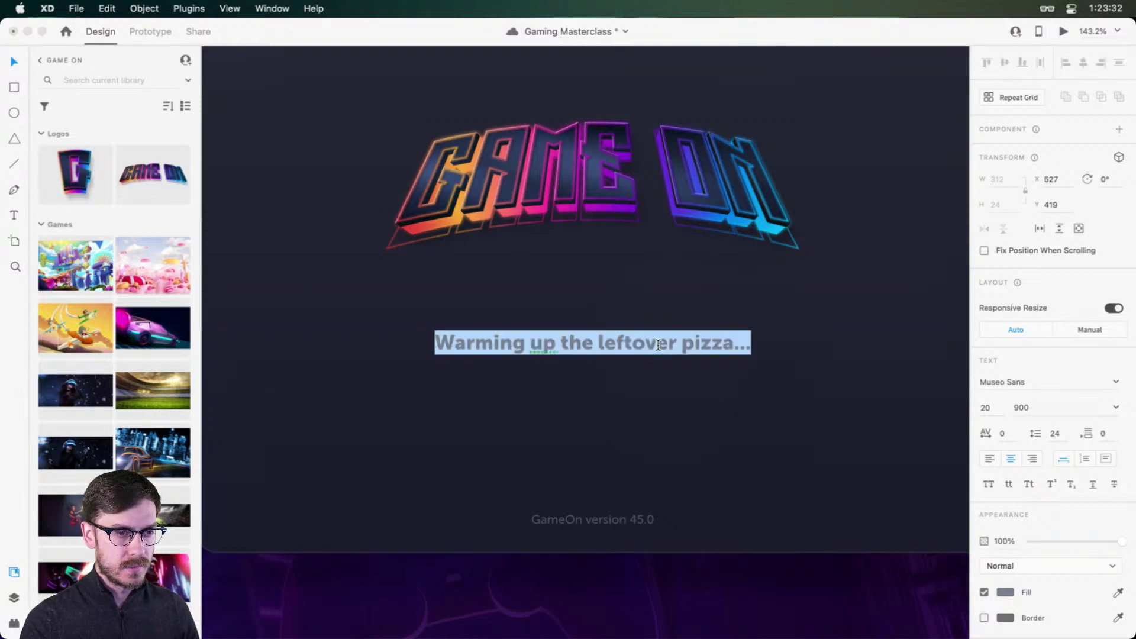
key("Right")
key("Return")
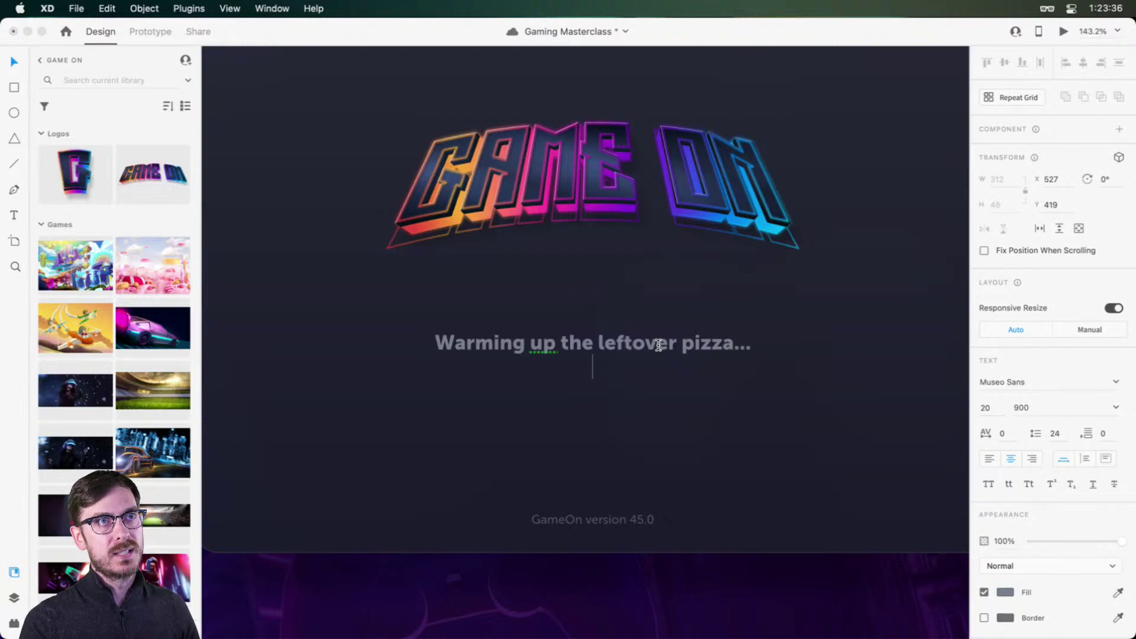
type("Drag")
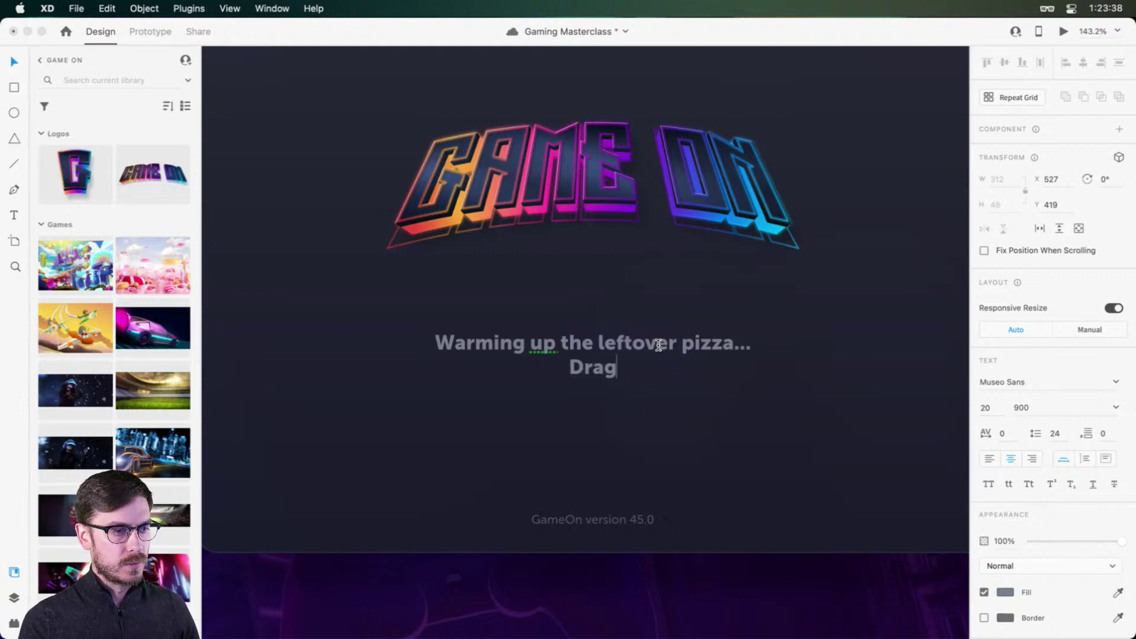
key("BackSpace")
key("BackSpace")
key("BackSpace")
key("BackSpace")
type("Gr")
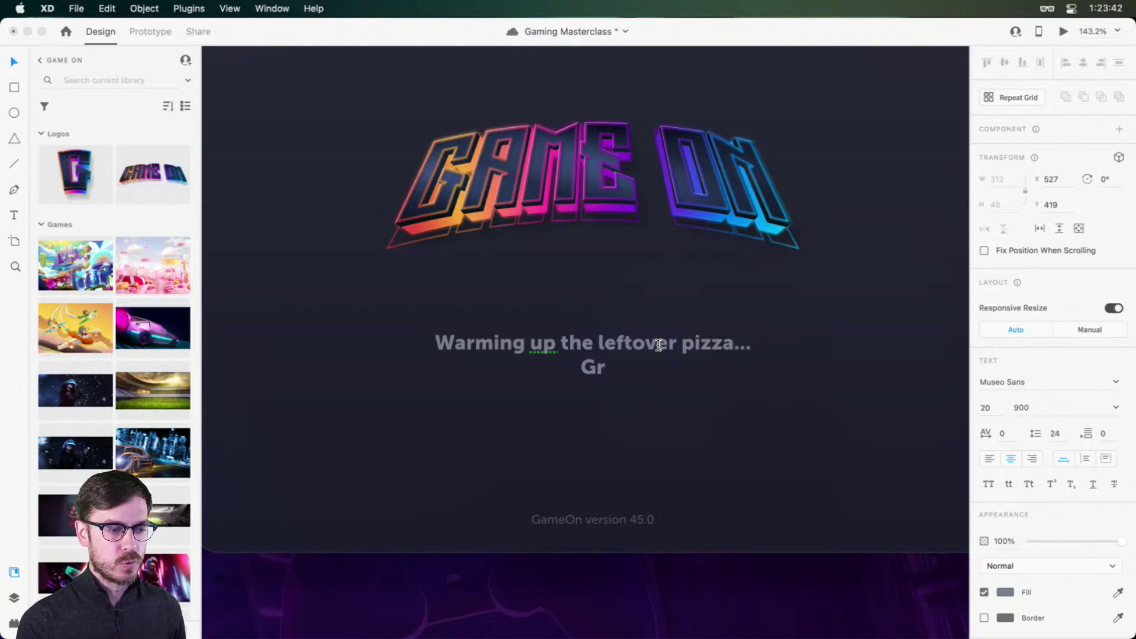
type("abbing anothejr")
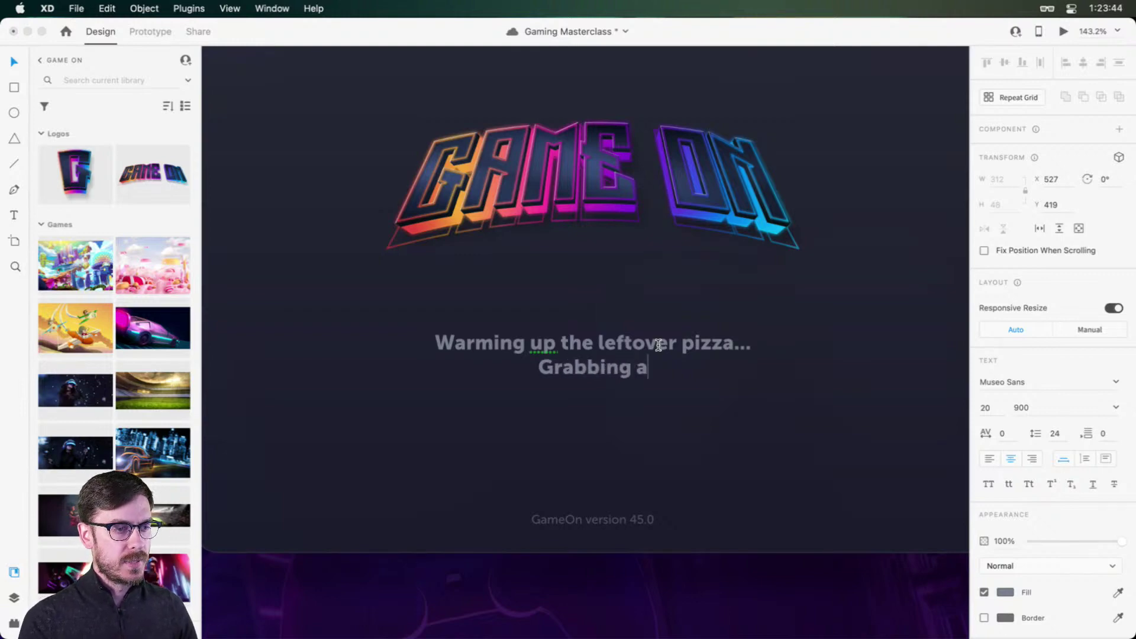
key("BackSpace")
key("BackSpace")
type("r ")
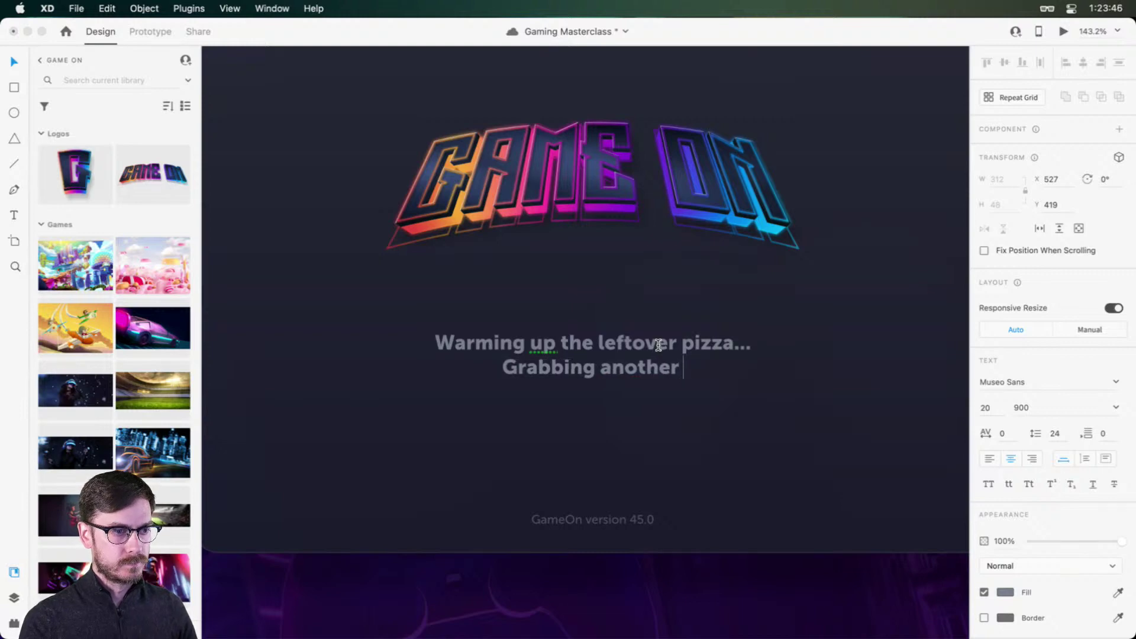
type("Mountain F")
key("BackSpace")
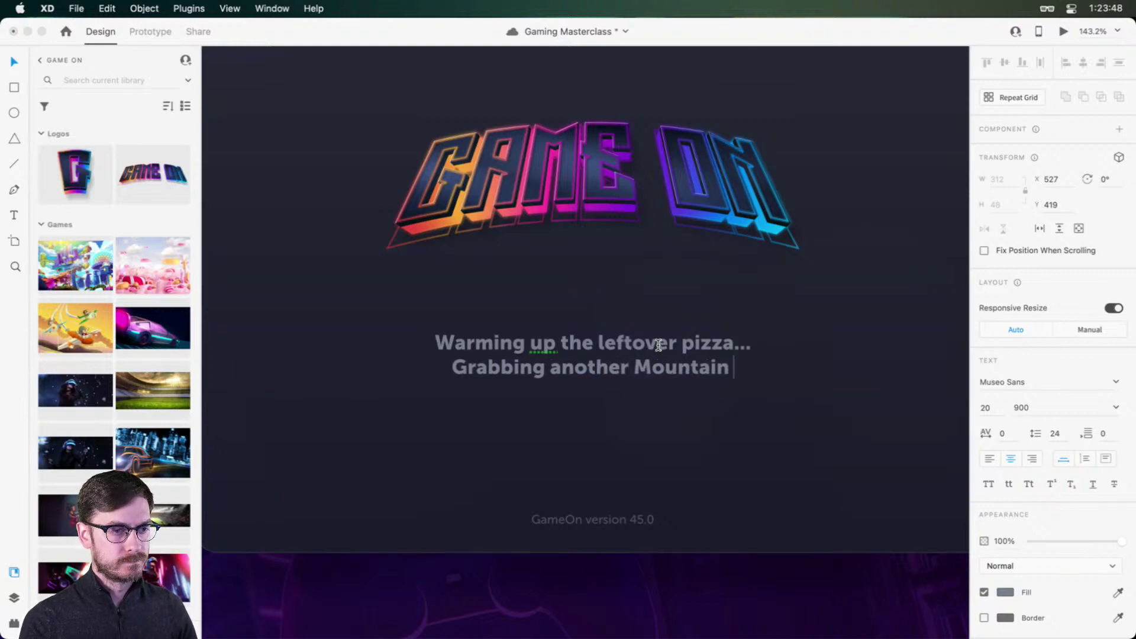
type("Dre")
key("BackSpace")
type("w...")
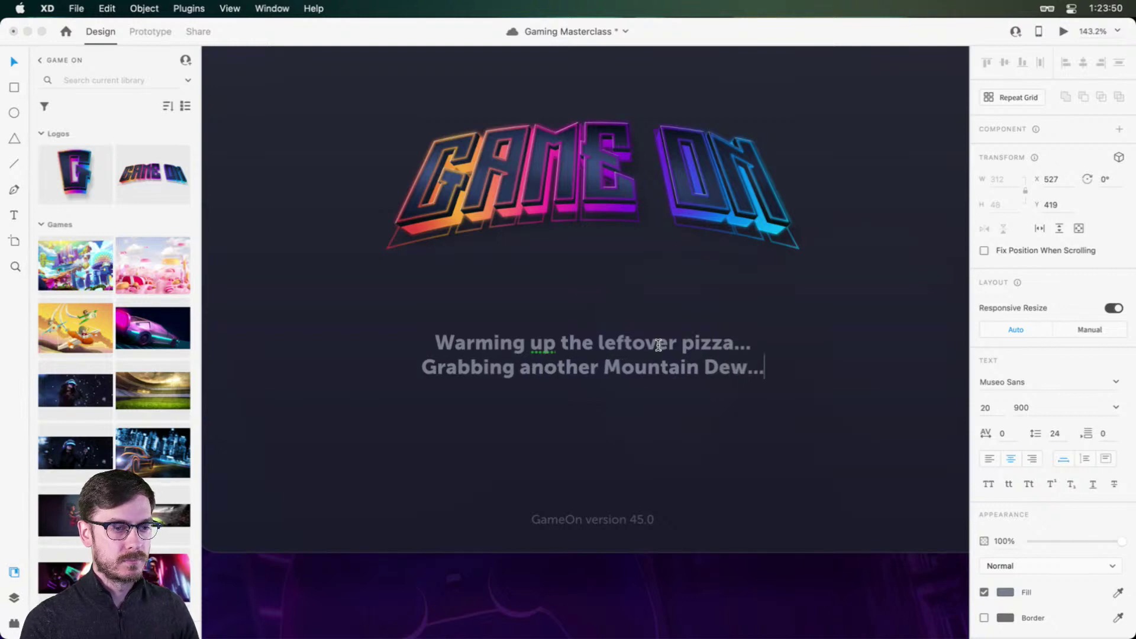
key("Escape")
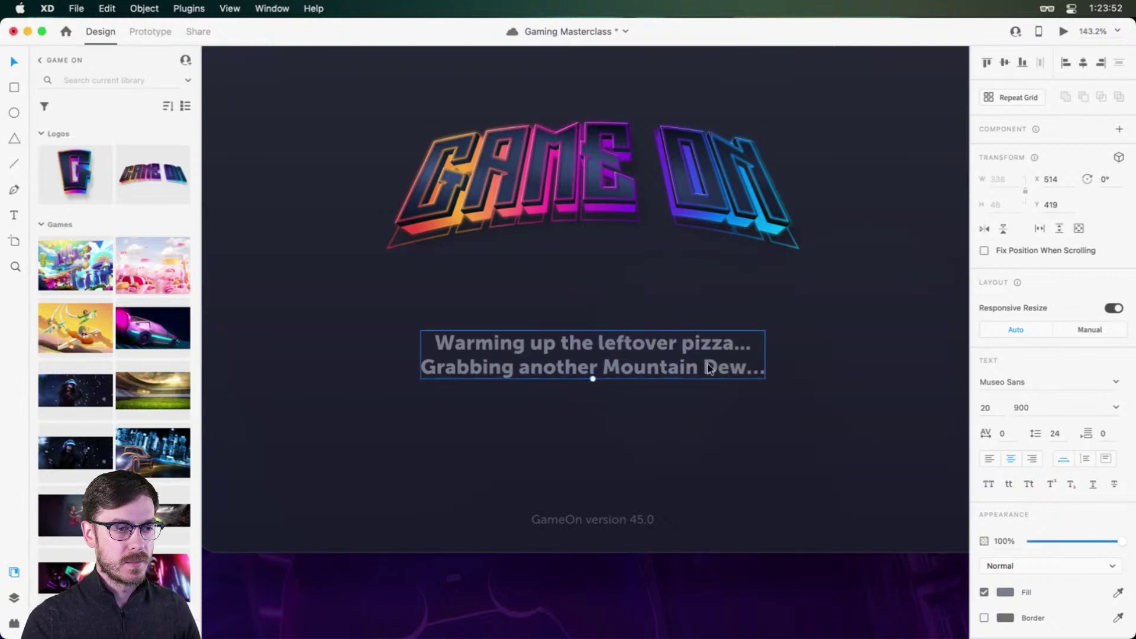
Step: Remove an accidental extra blank line from the phrase text
double_click(651, 354)
key("Right")
key("Return")
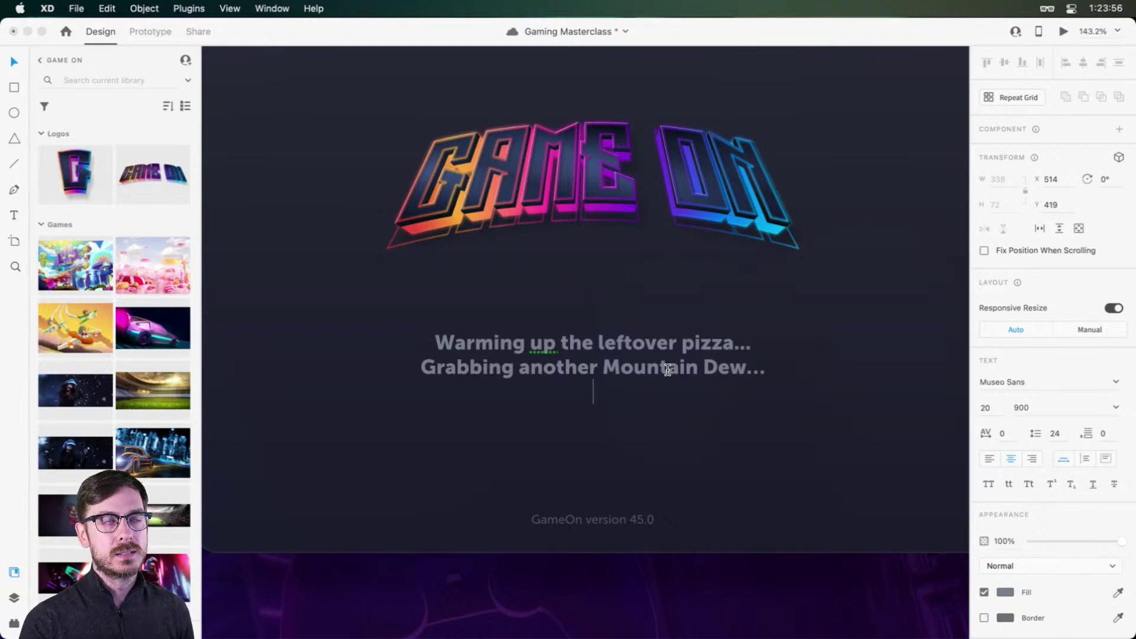
key("BackSpace")
key("Escape")
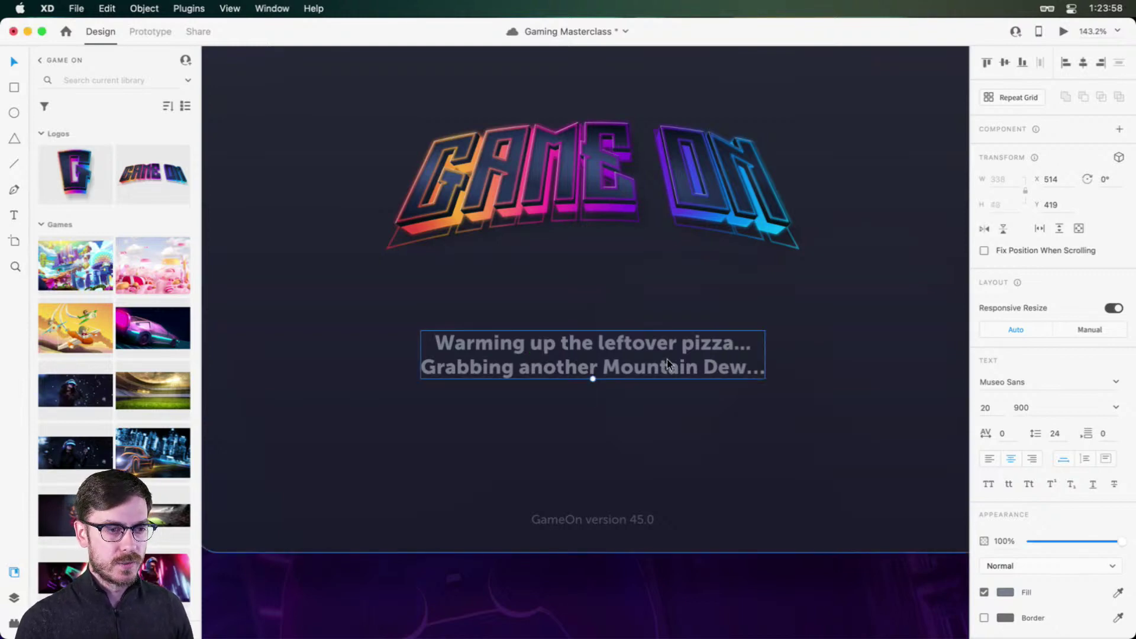
key("Escape")
Step: Set the two-line phrase text's line spacing to 34 and save the file
left_click(681, 349)
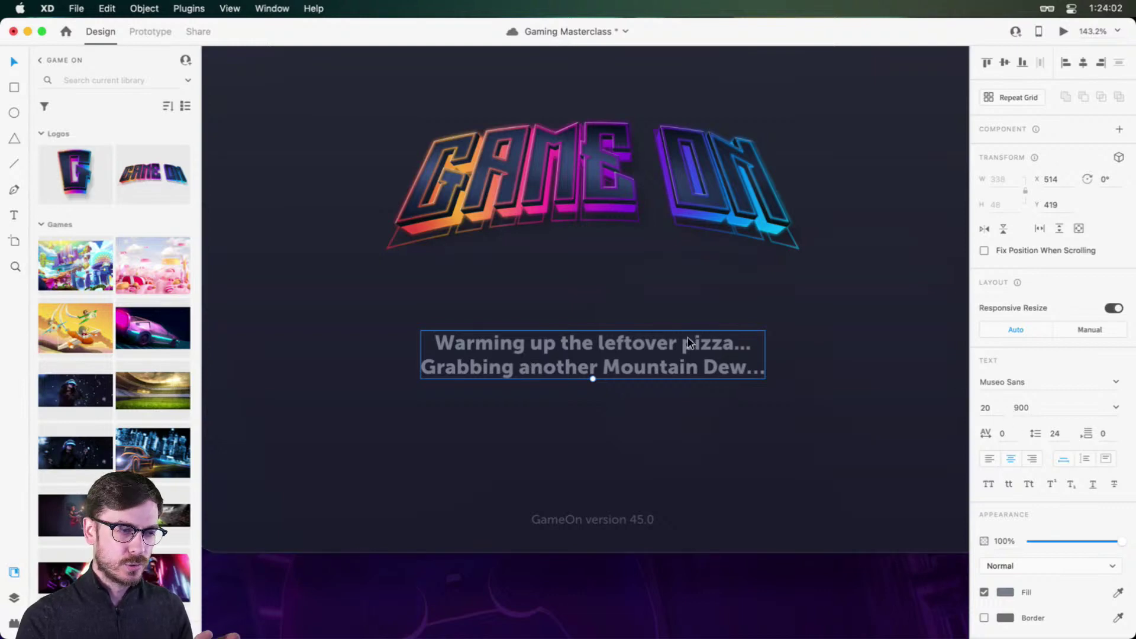
left_click(1063, 439)
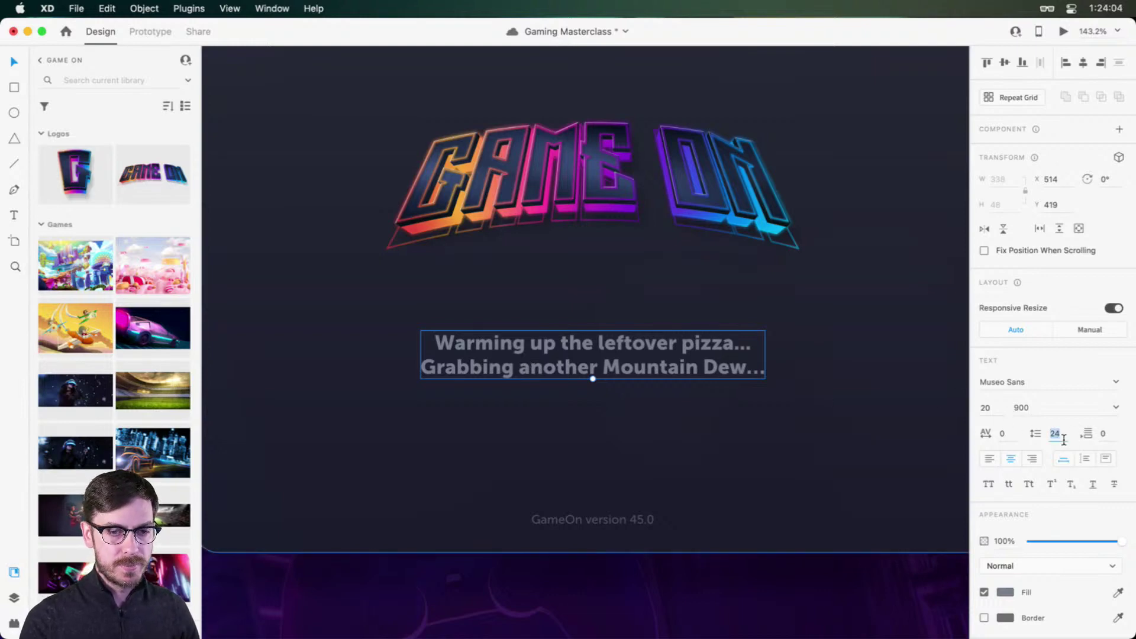
type("34")
key("Return")
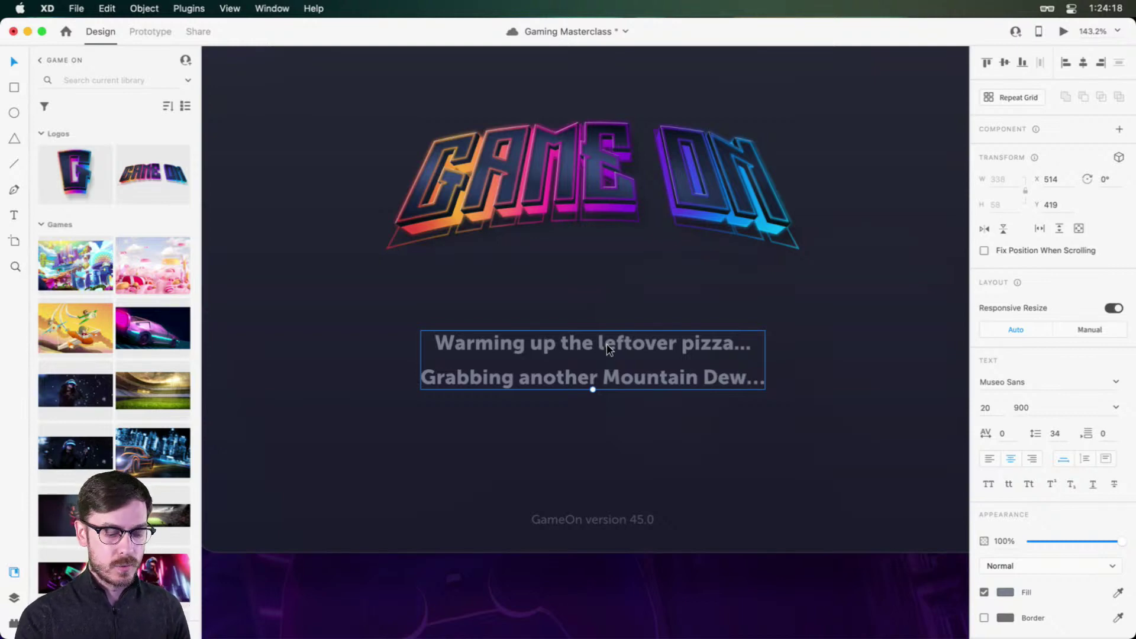
key("super+s")
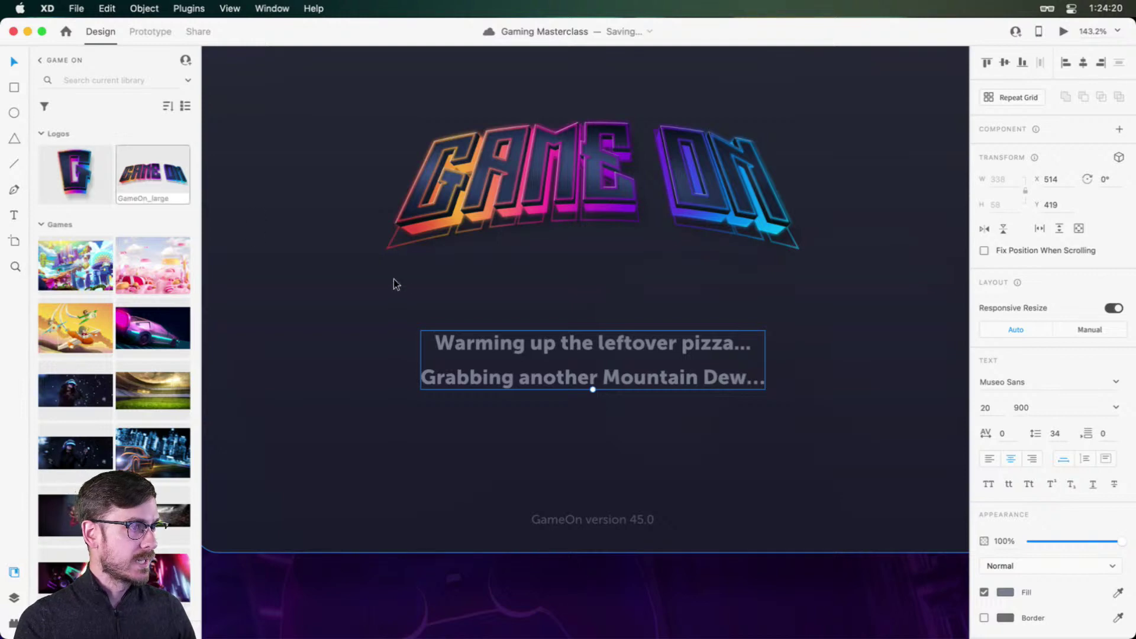
Step: Draw a rectangle over the pizza line and mask the phrase text with it
key("r")
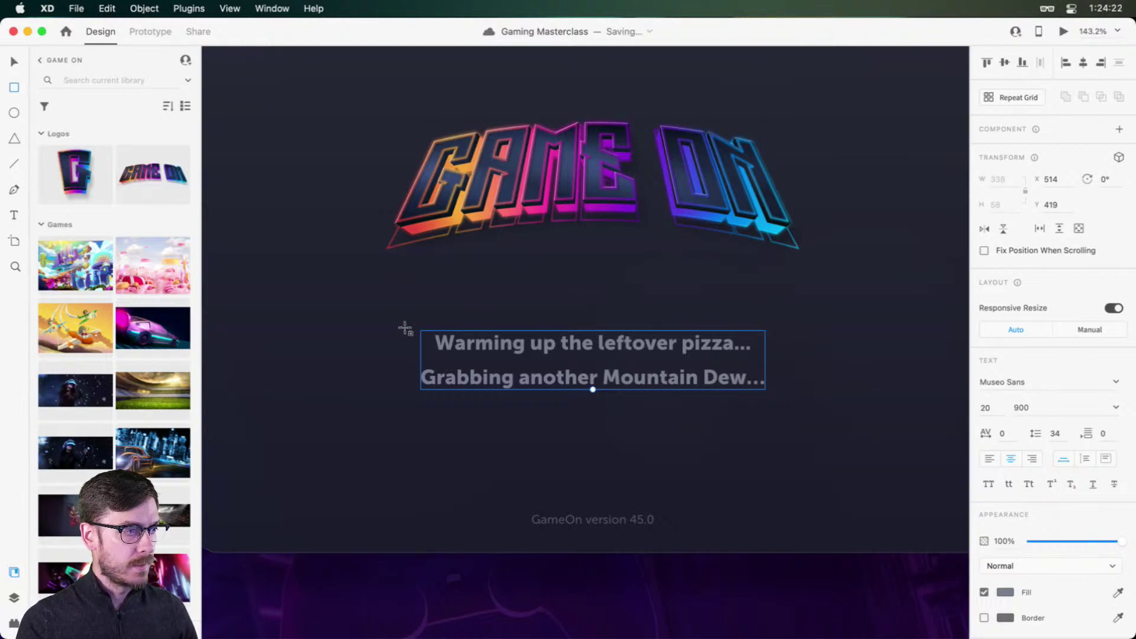
left_click(418, 335)
left_click_drag(403, 326, 784, 360)
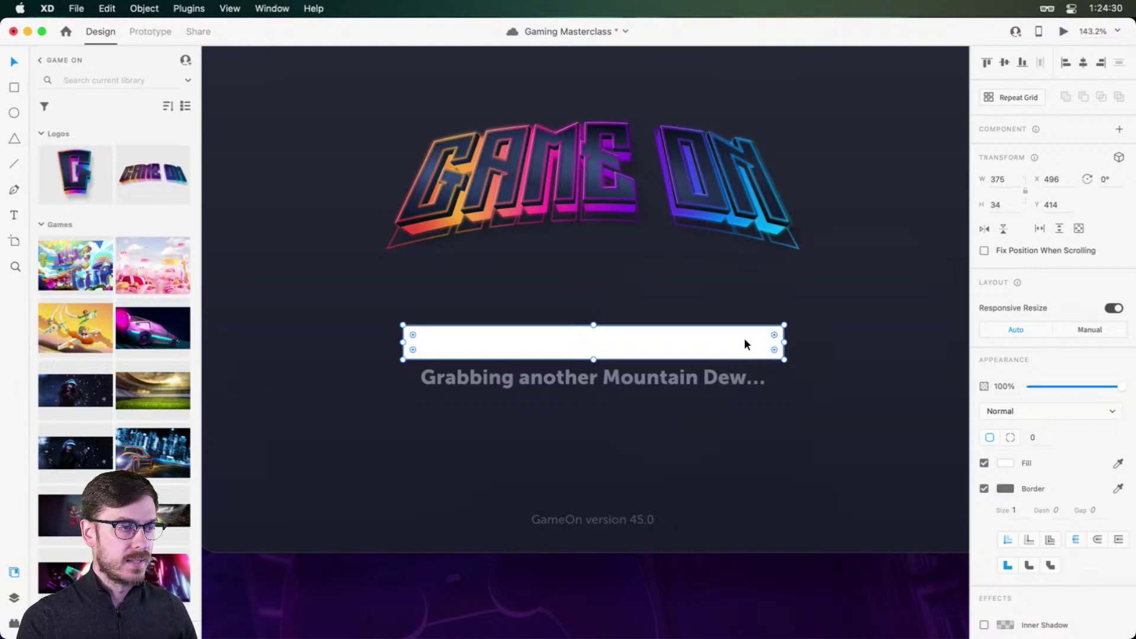
left_click_drag(743, 345, 744, 342)
key("super+y")
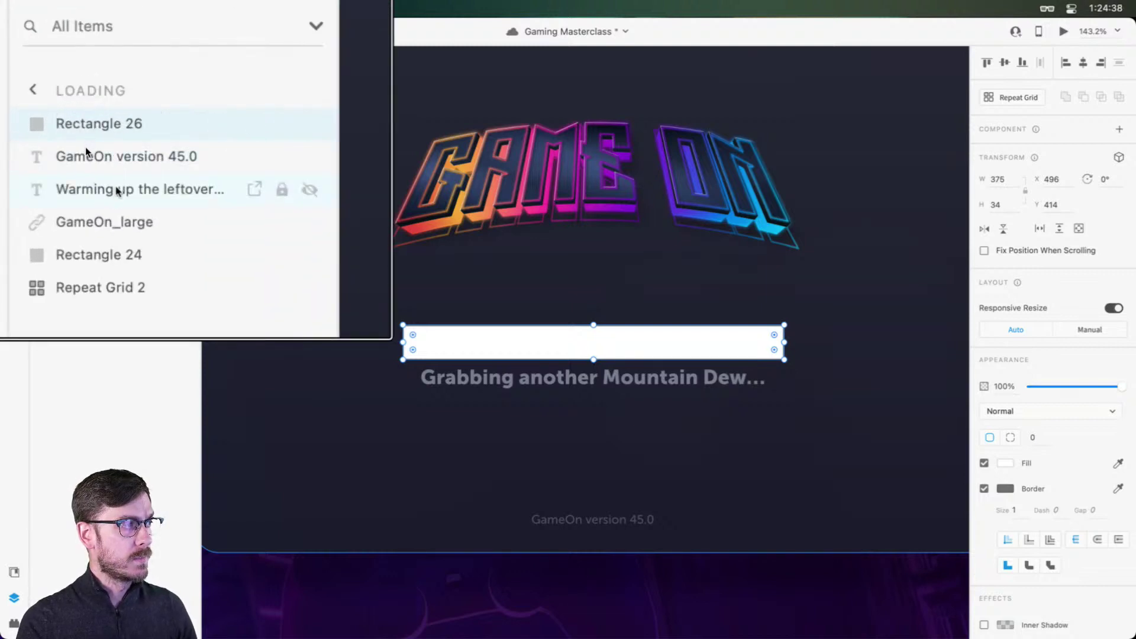
left_click(126, 191, "shift")
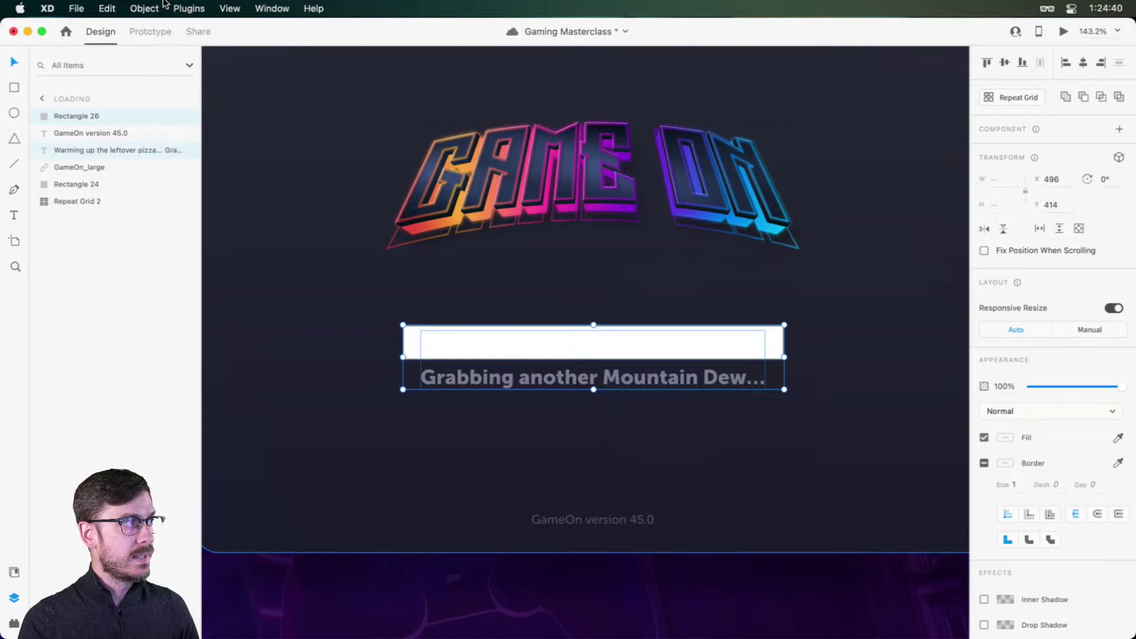
left_click(144, 9)
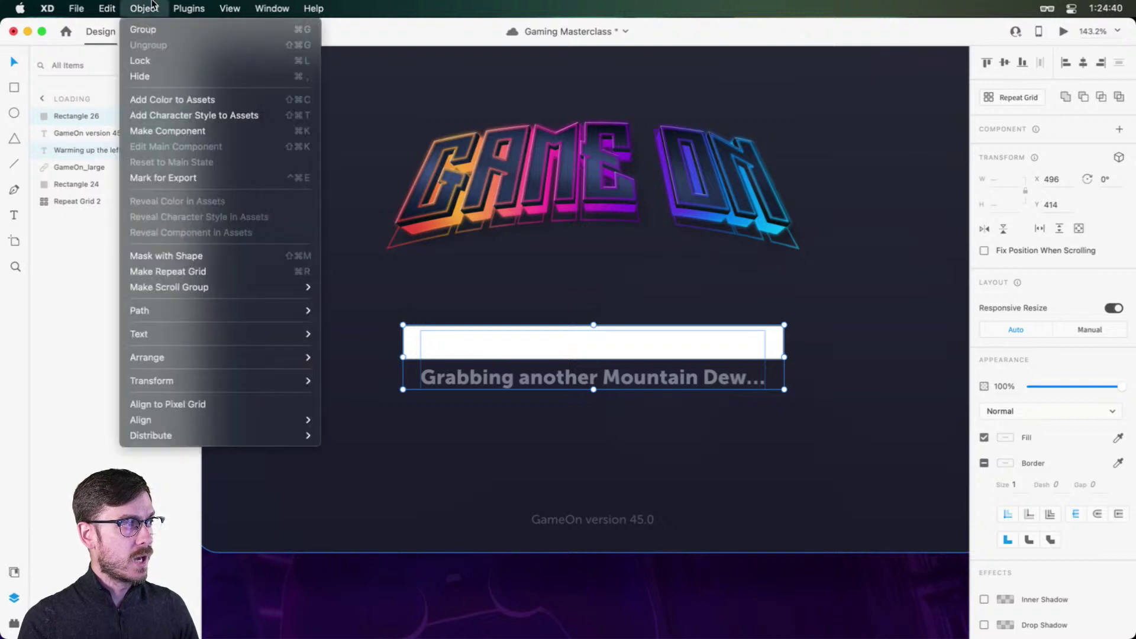
left_click(196, 259)
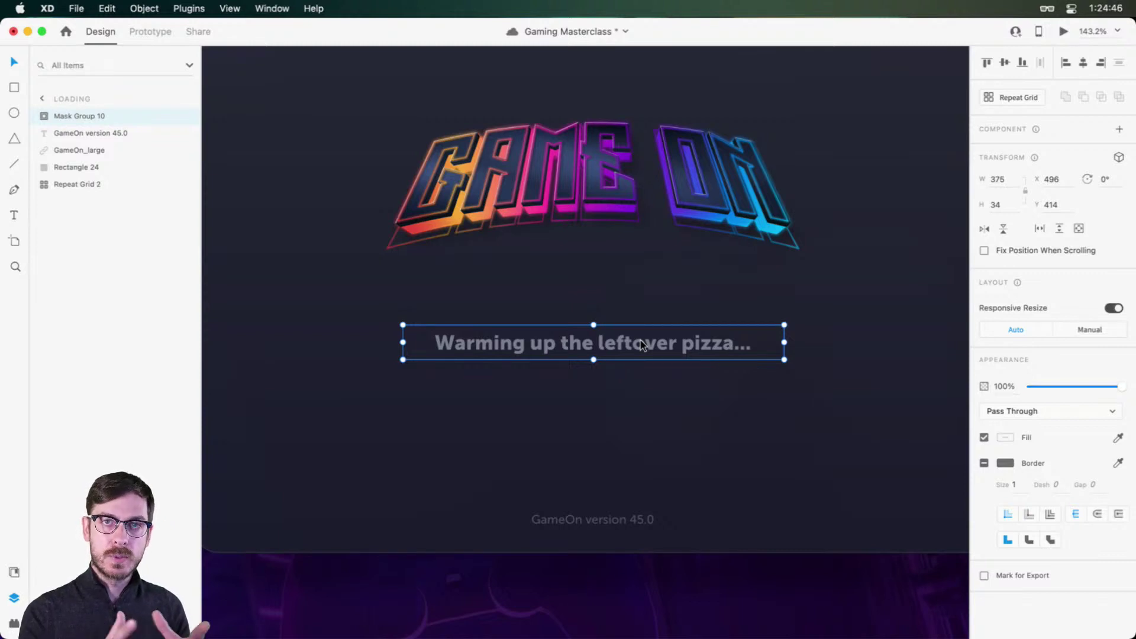
Step: Add 'Bathroom break...' as a third line in the masked phrase text
double_click(641, 345)
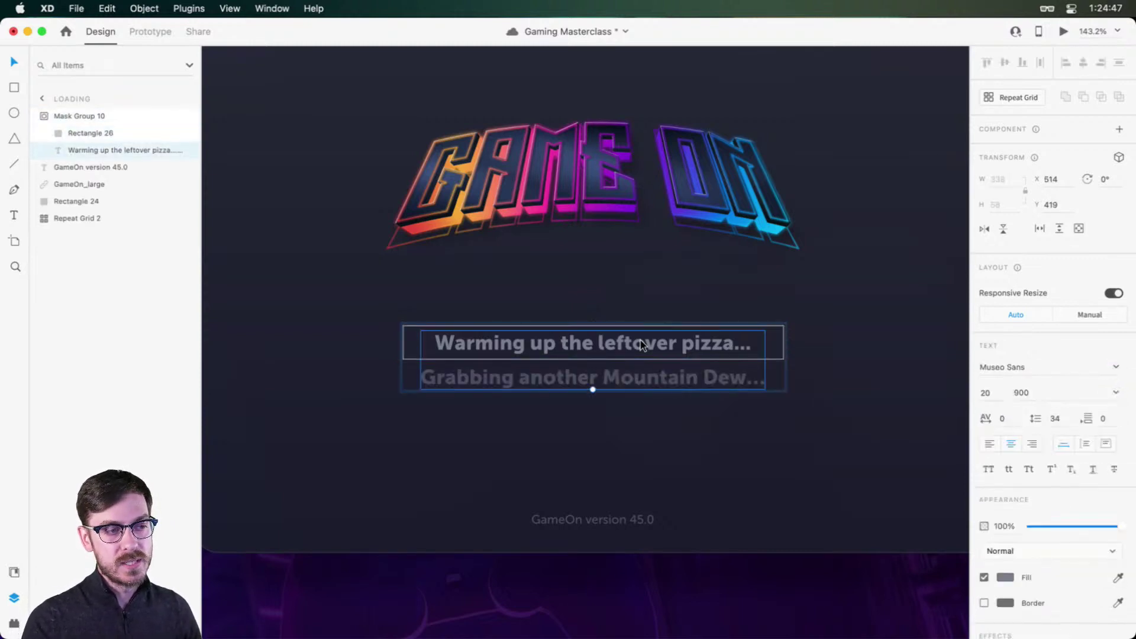
double_click(704, 353)
key("Right")
key("Return")
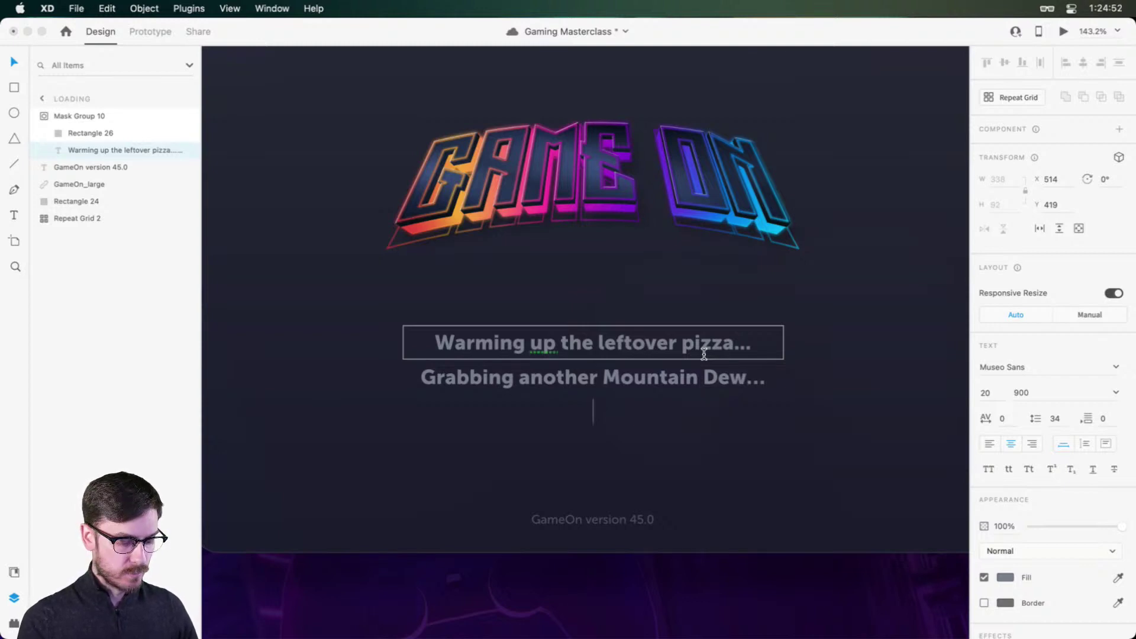
type("Bathr")
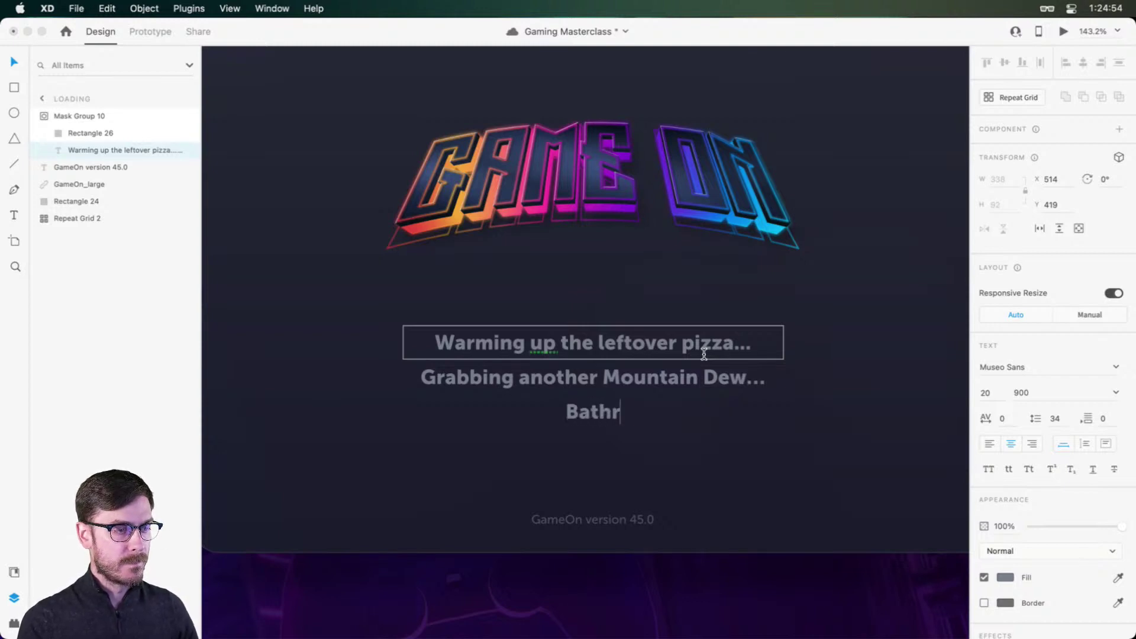
type("oom break...")
key("Escape")
key("Escape")
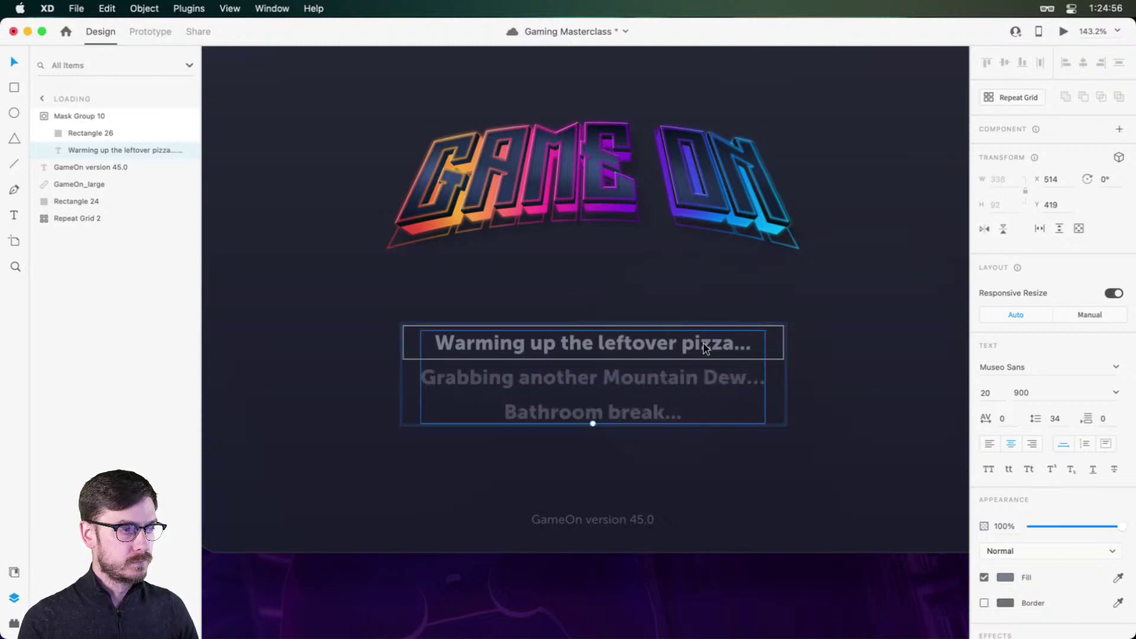
double_click(709, 345)
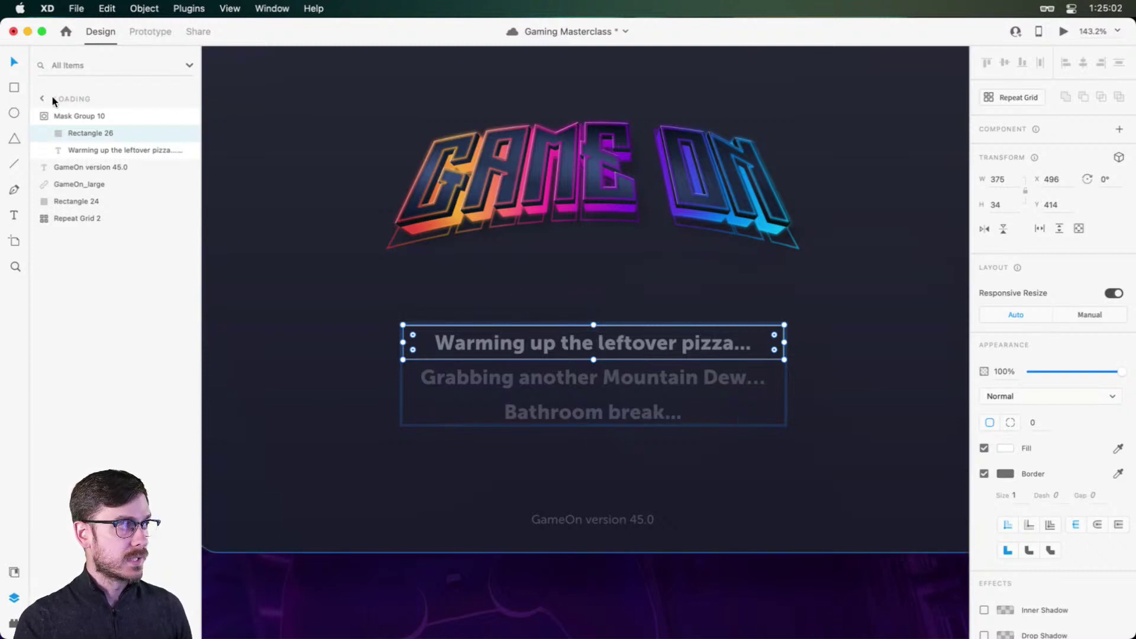
Step: Rename Mask Group 10 to 'Phrases' in the Layers panel
left_click(69, 117)
double_click(68, 118)
type("Ph")
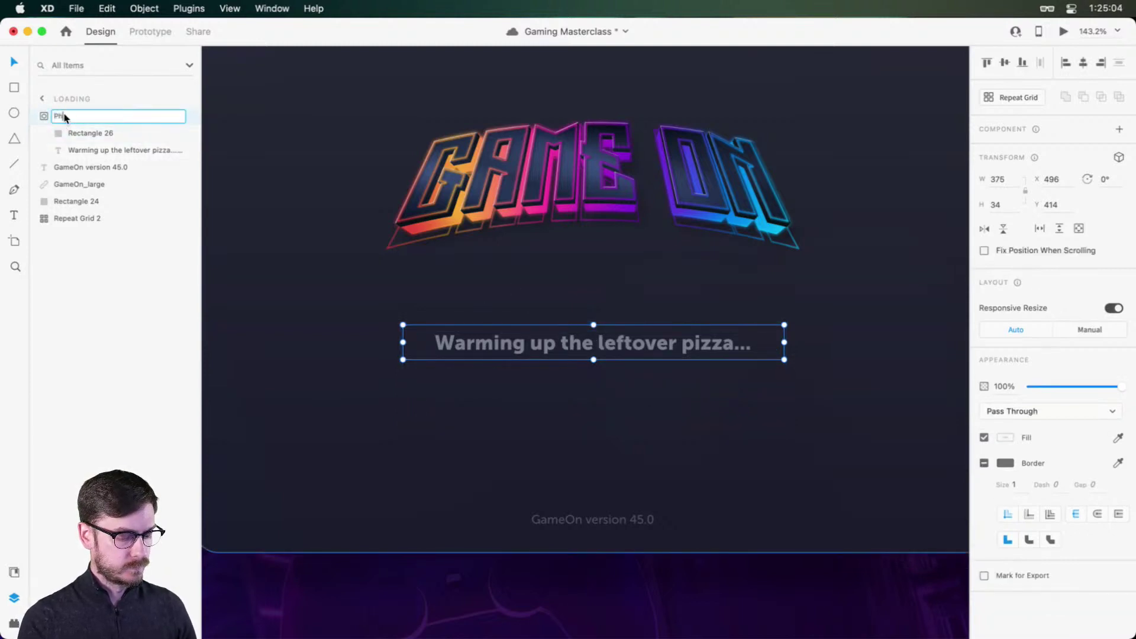
type("rases")
key("Return")
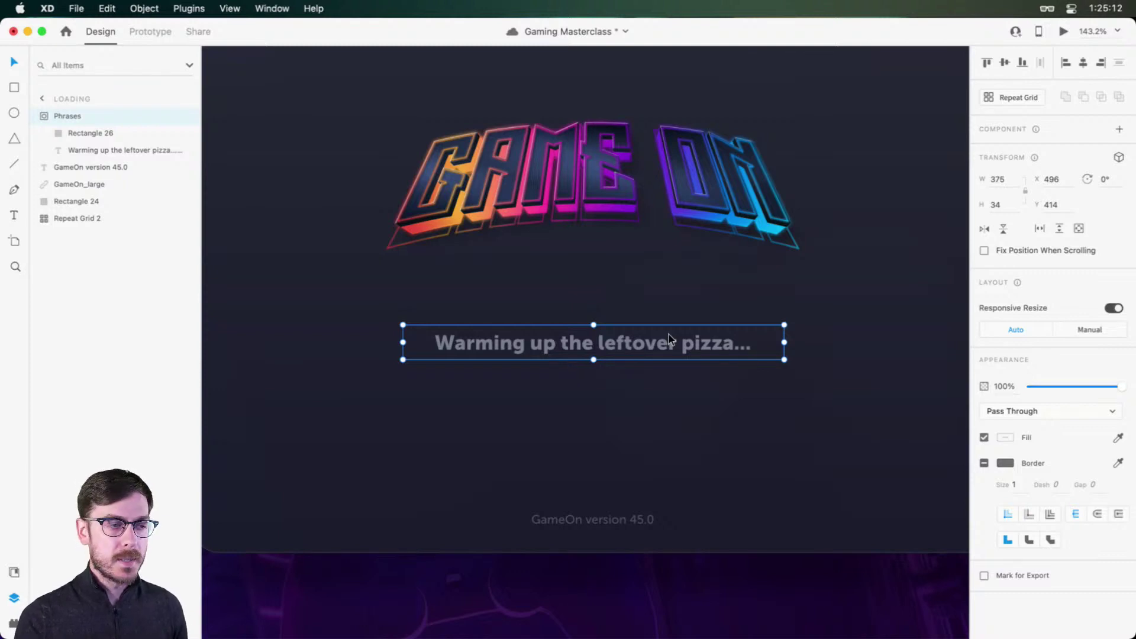
scroll(657, 331, "up", 1)
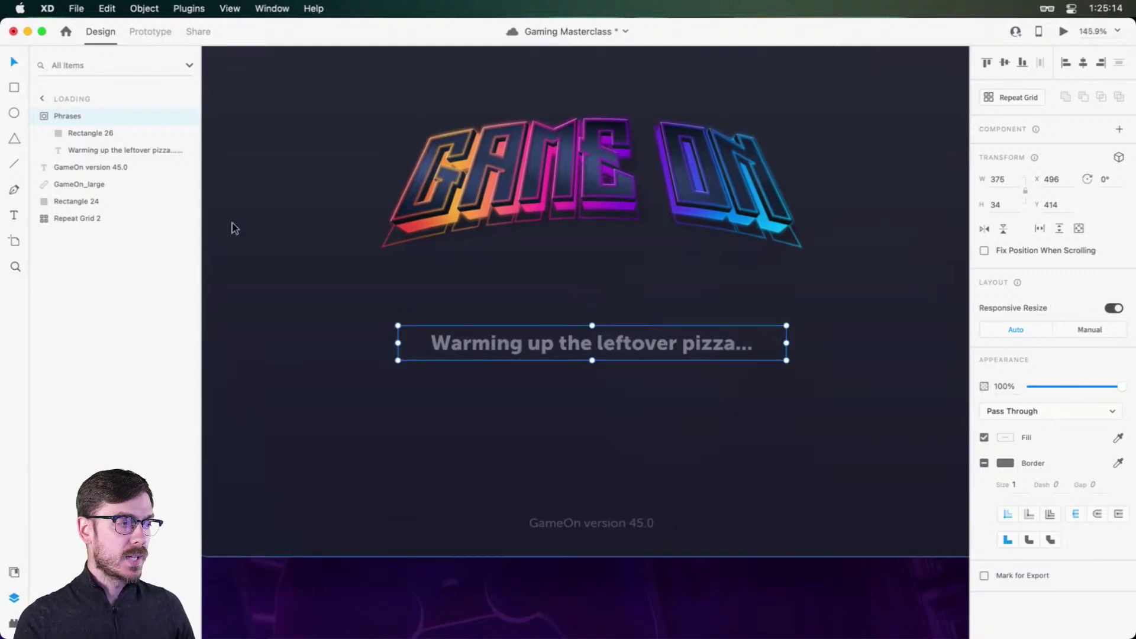
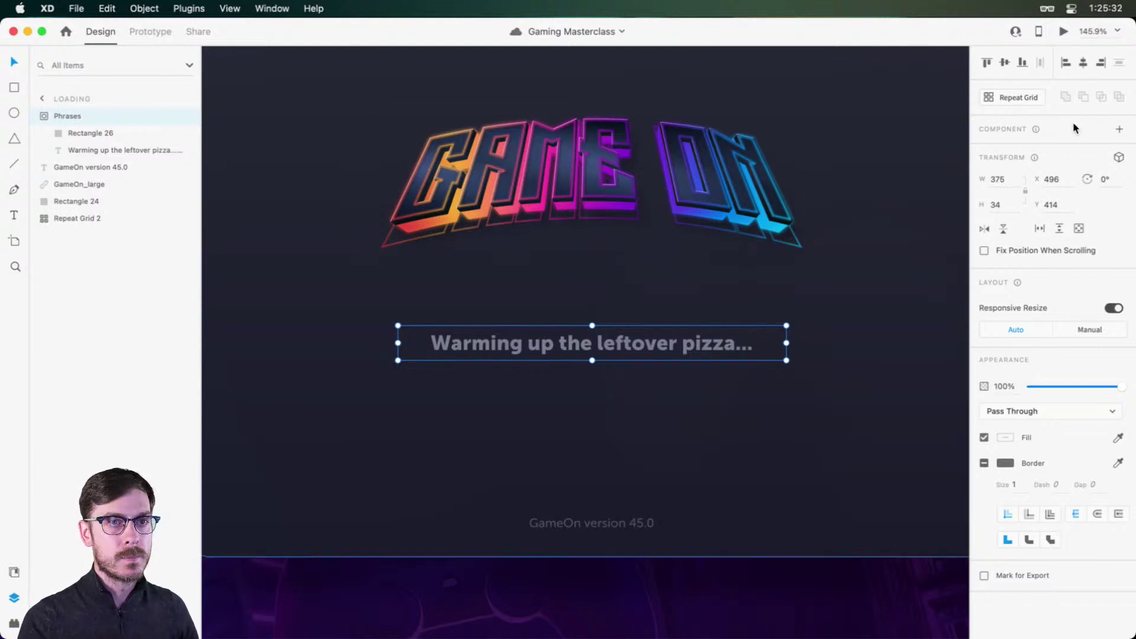
Step: Make Phrases a component and add state '2' with the text shifted up to the second phrase
left_click(1119, 129)
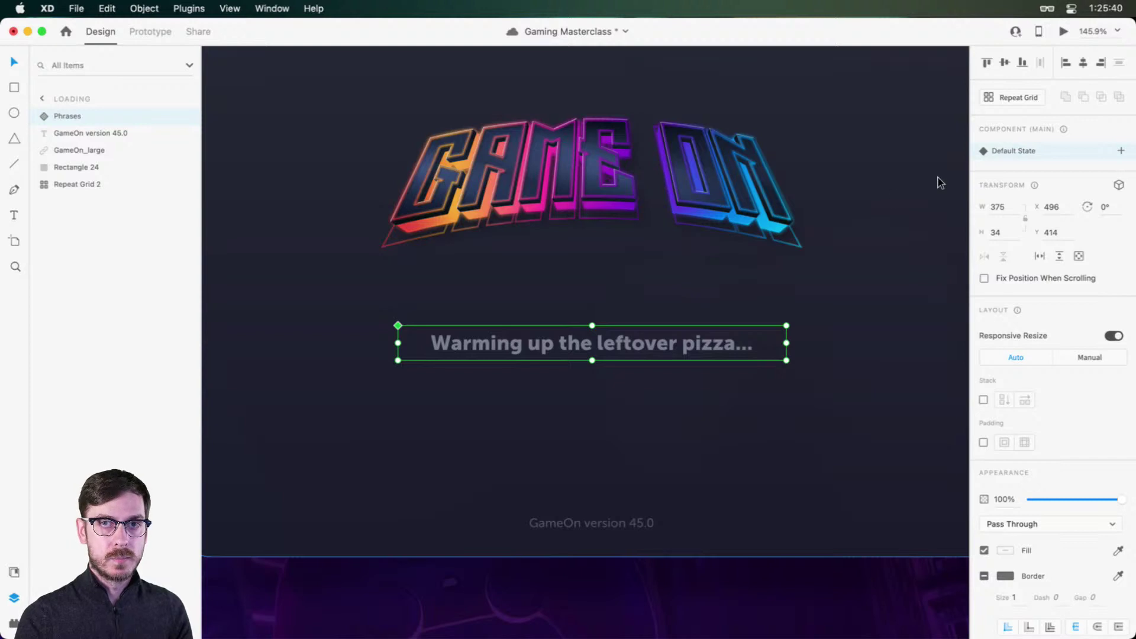
left_click(1121, 151)
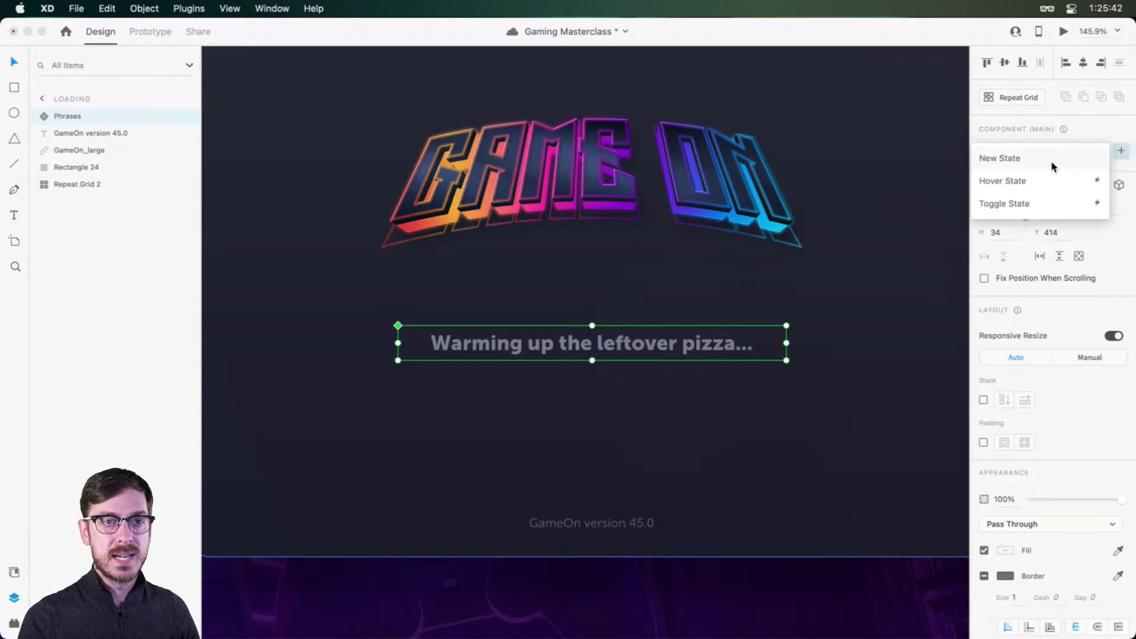
left_click(1025, 158)
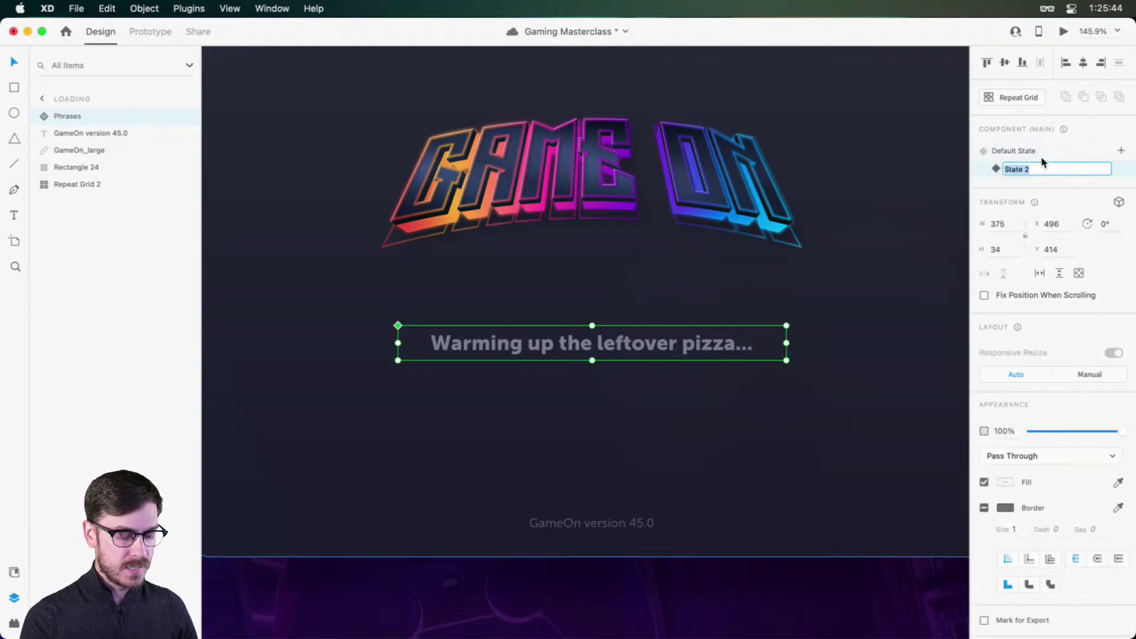
type("2")
key("Return")
double_click(623, 340)
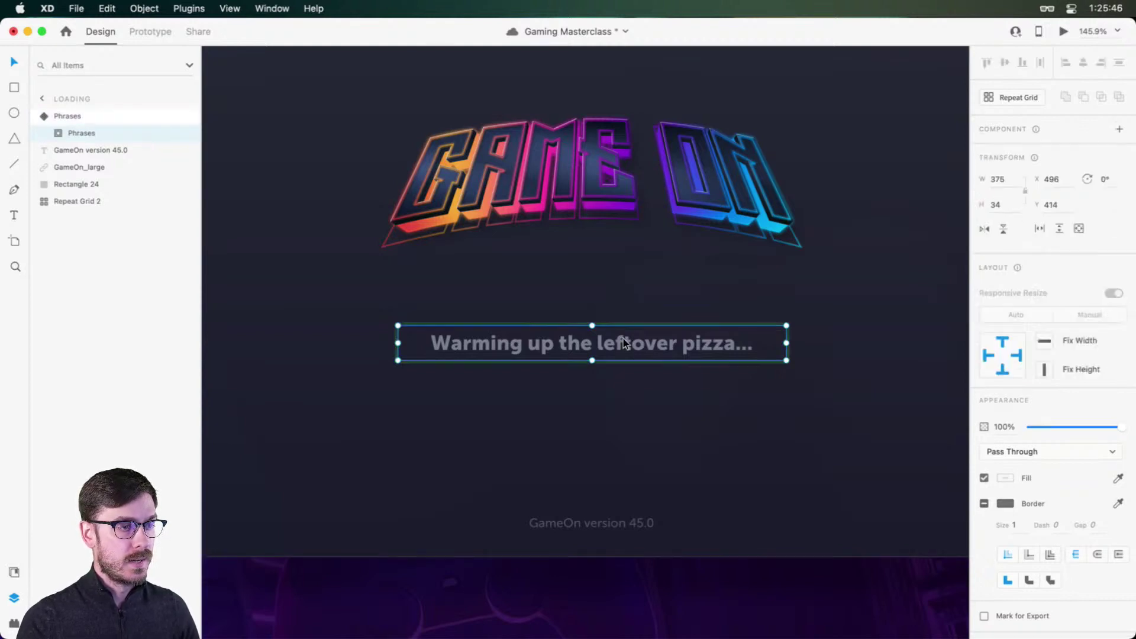
double_click(623, 339)
left_click(626, 340)
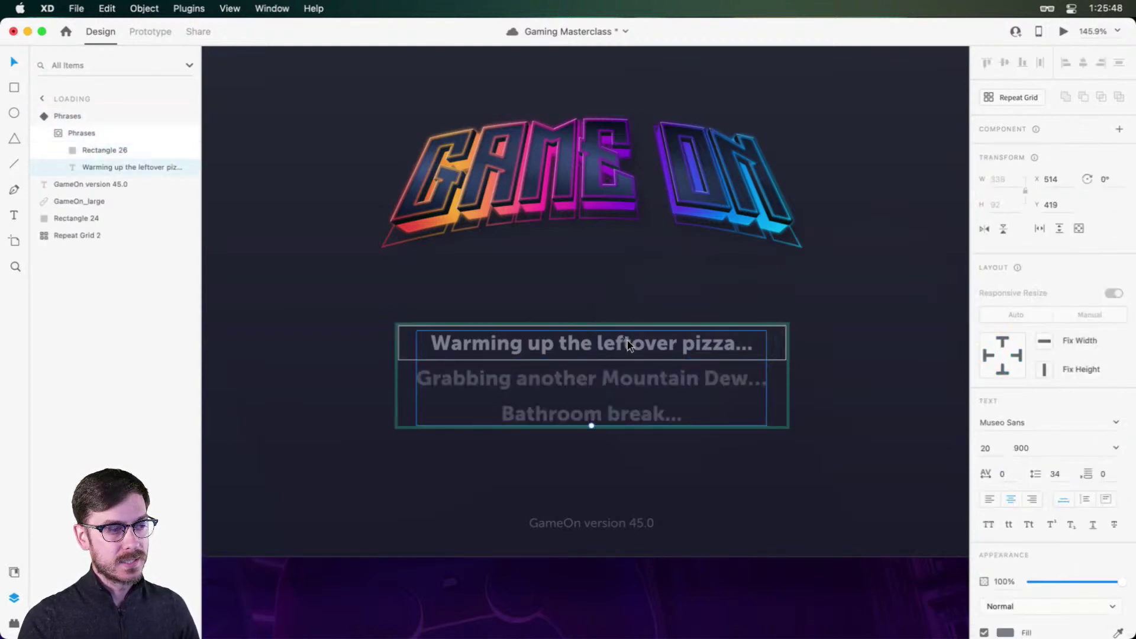
left_click_drag(627, 339, 628, 307)
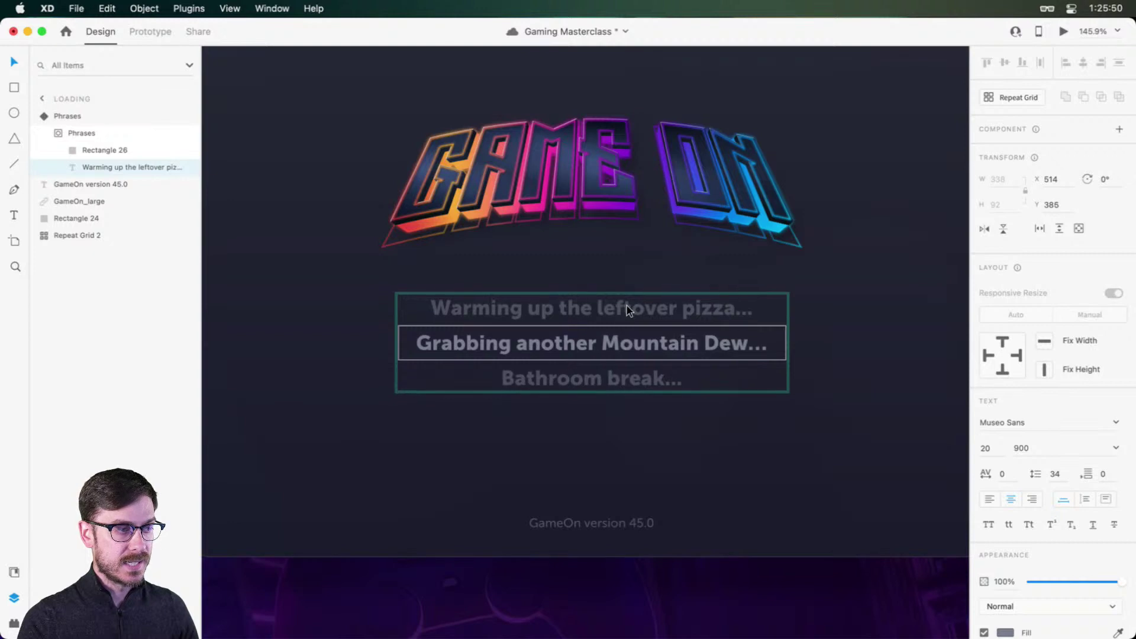
key("Escape")
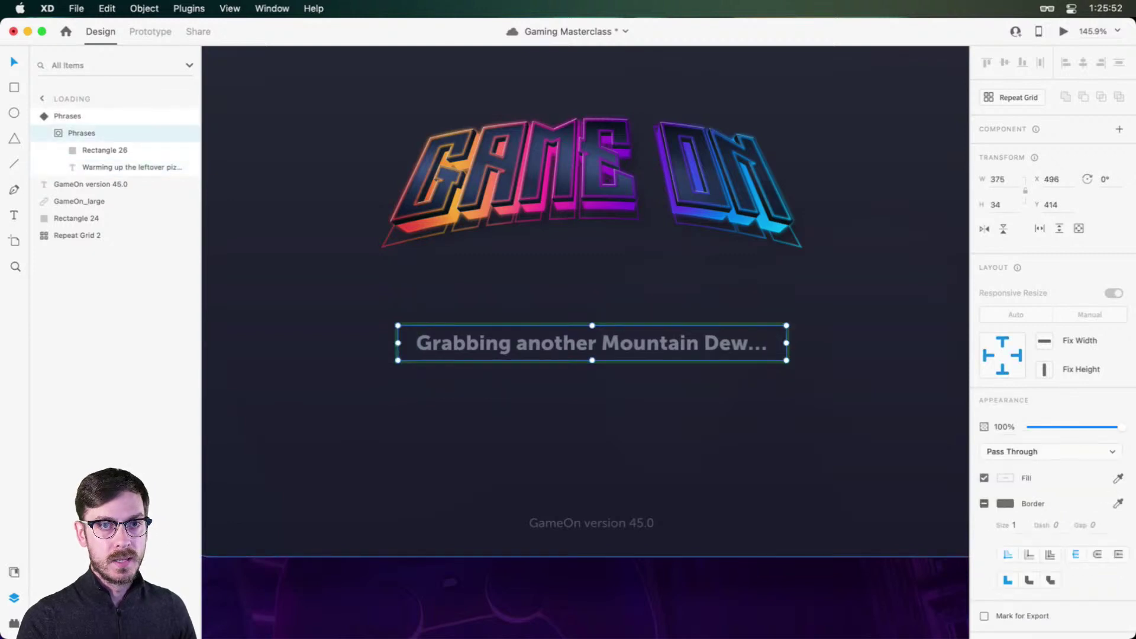
key("Escape")
Step: Add state '3' with the phrases shifted up so 'Bathroom break...' shows
left_click(1120, 150)
left_click(1054, 162)
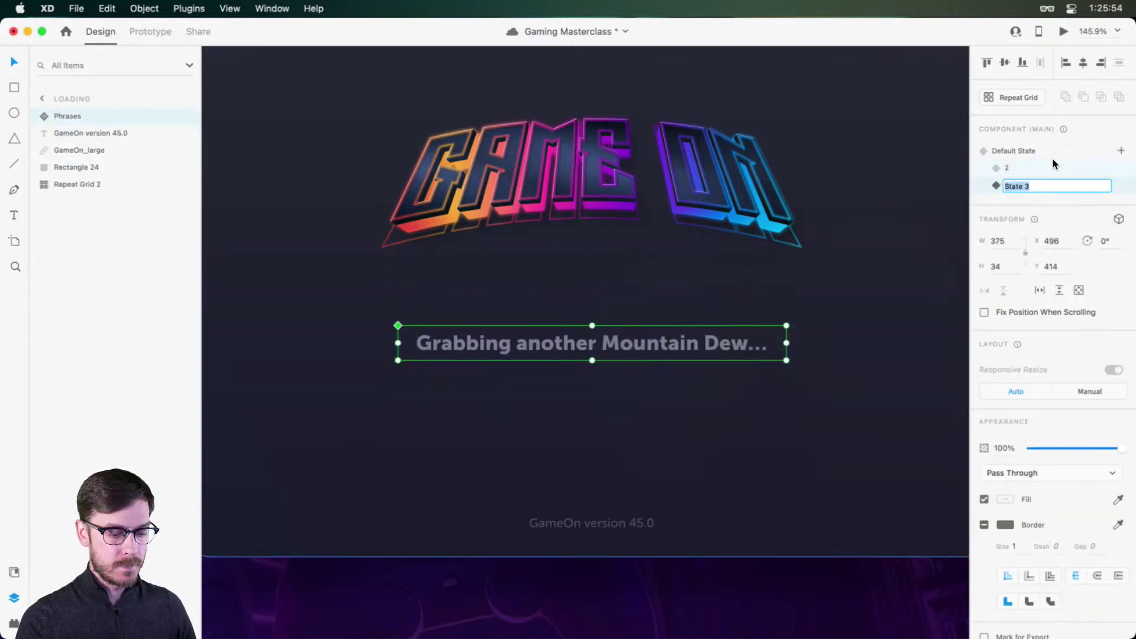
type("3")
key("Return")
double_click(654, 340)
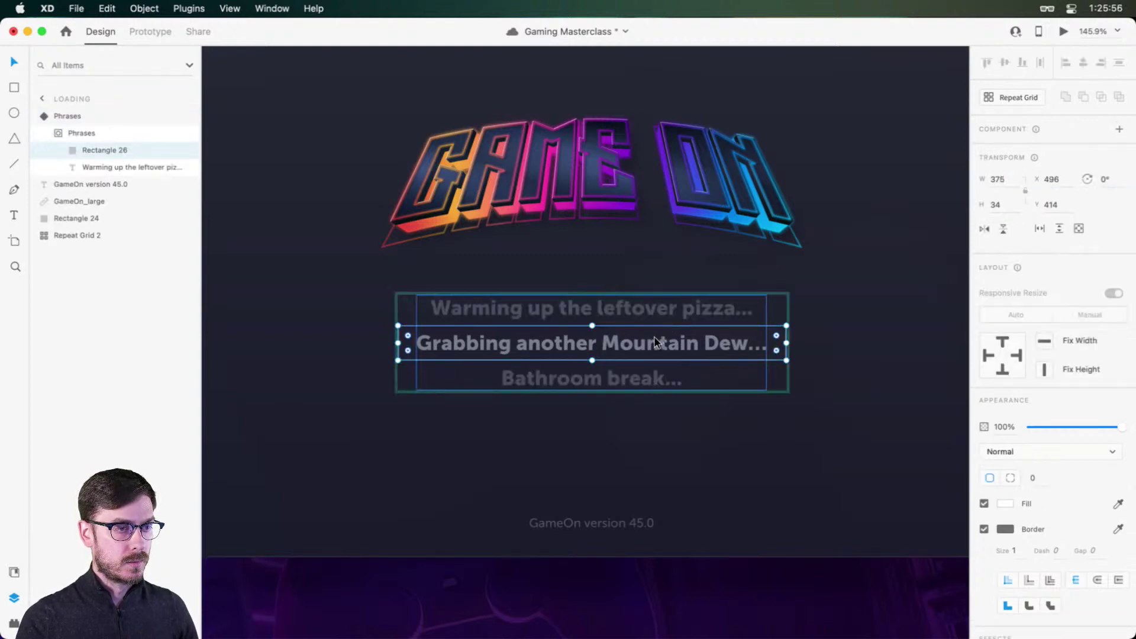
double_click(653, 346)
left_click_drag(653, 347, 652, 308)
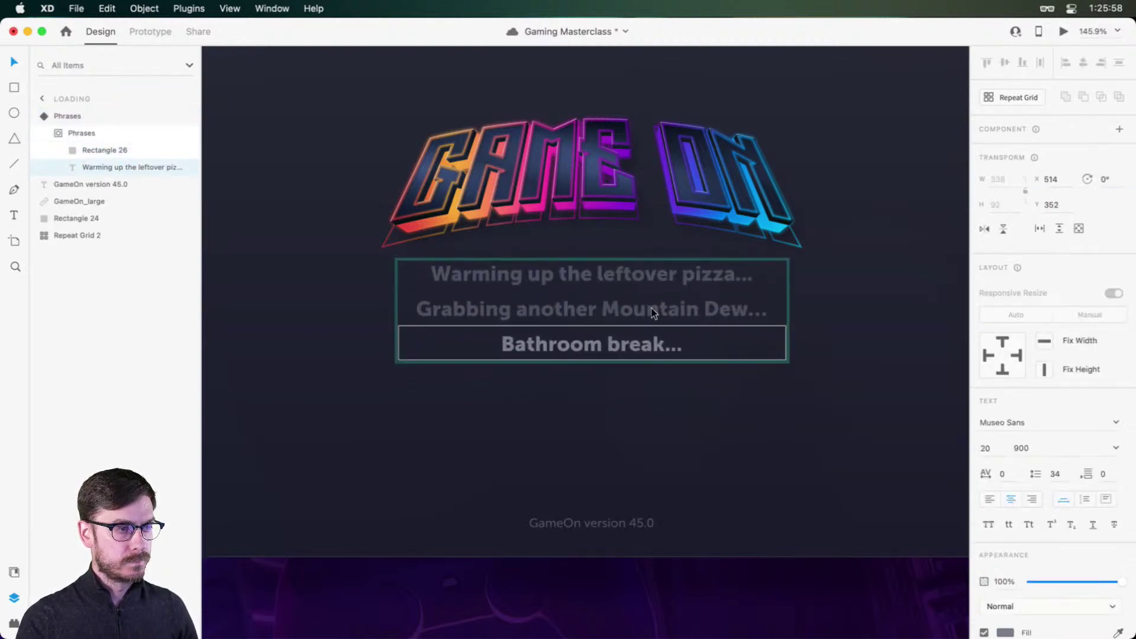
key("Escape")
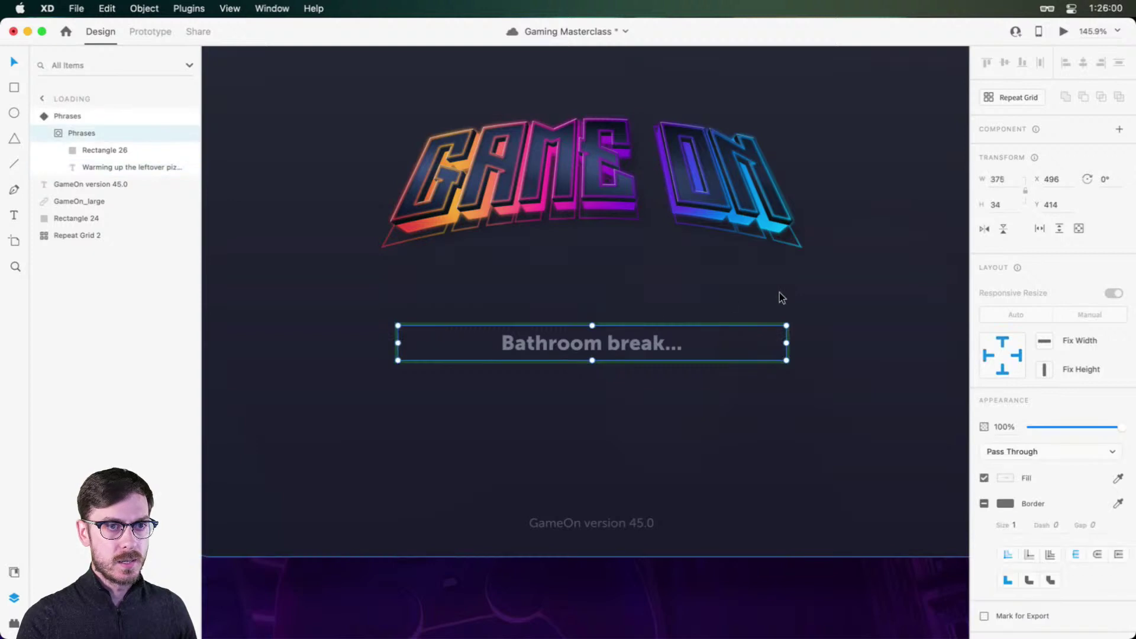
key("Escape")
Step: Check each state's phrase, ending back on the Default State
left_click(1030, 167)
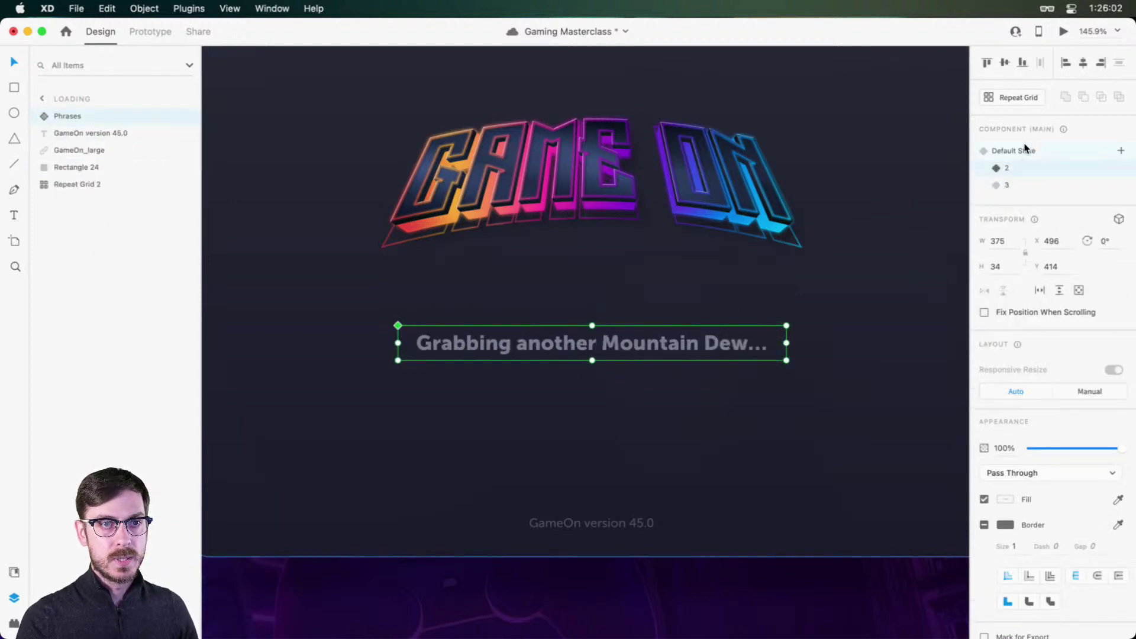
left_click(1021, 152)
left_click(1019, 168)
left_click(1017, 185)
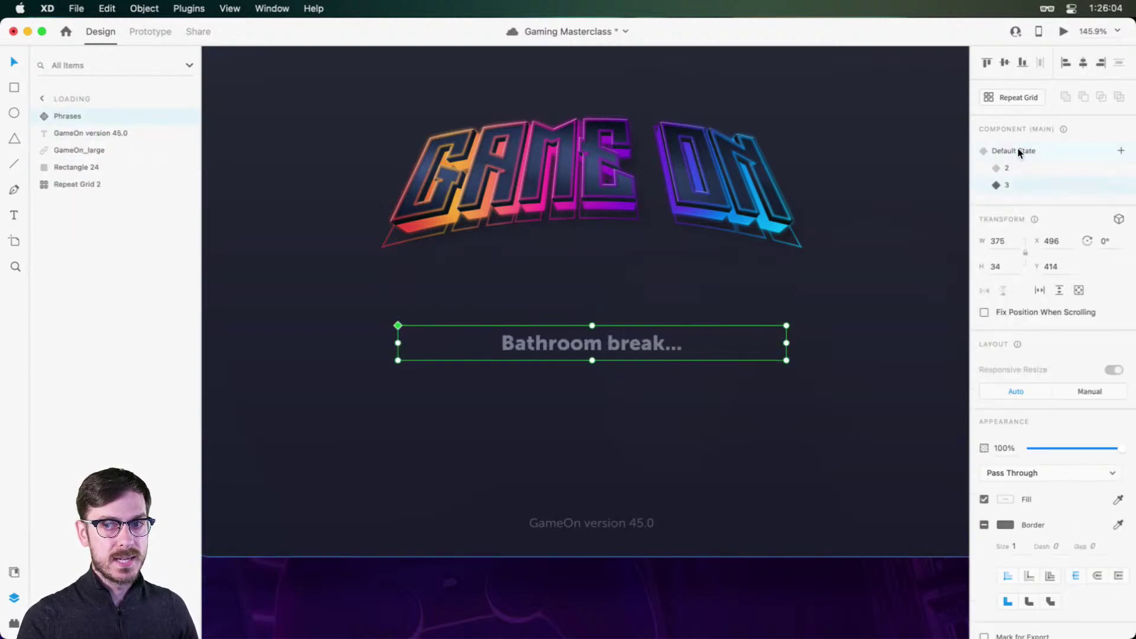
left_click(1018, 150)
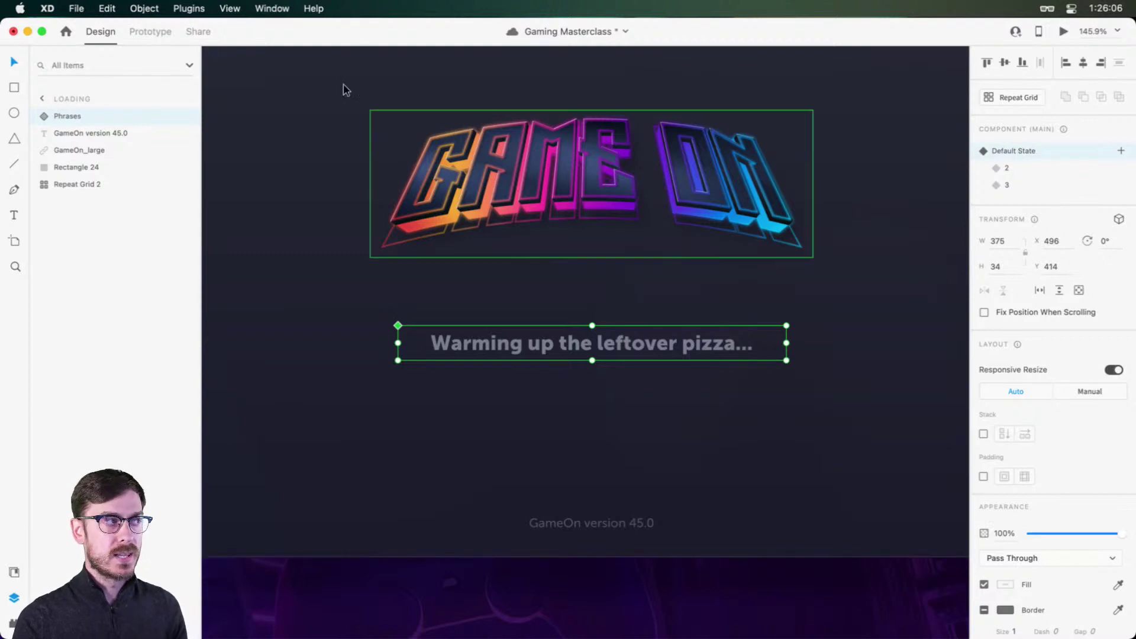
Step: Wire the Phrases component to a Keys & Gamepad trigger on the Down Arrow key
left_click(145, 33)
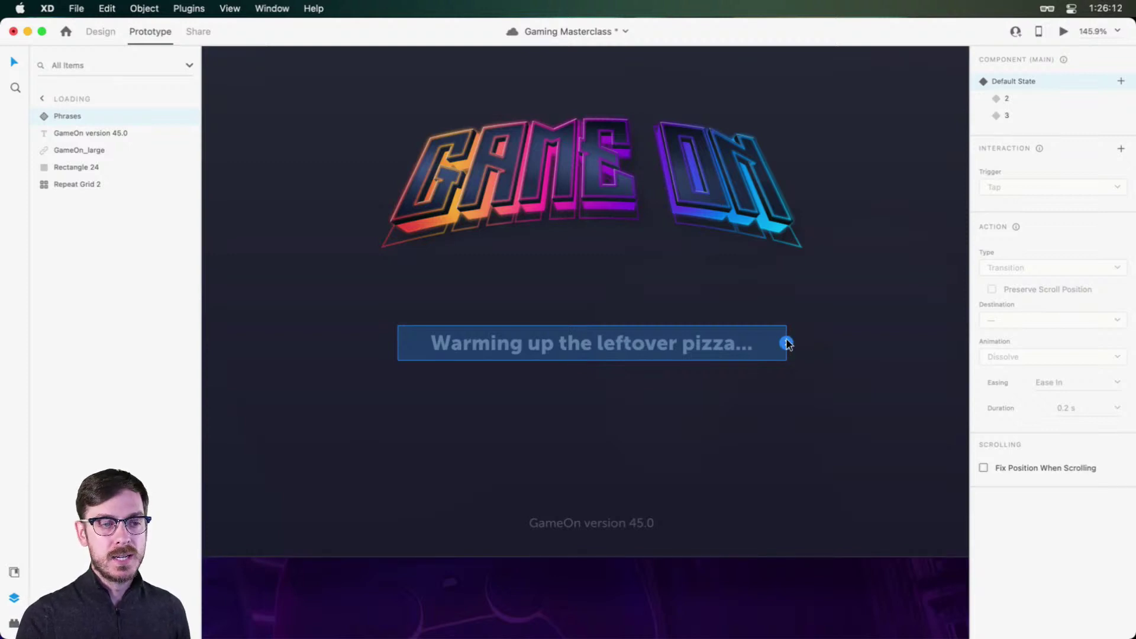
left_click(787, 344)
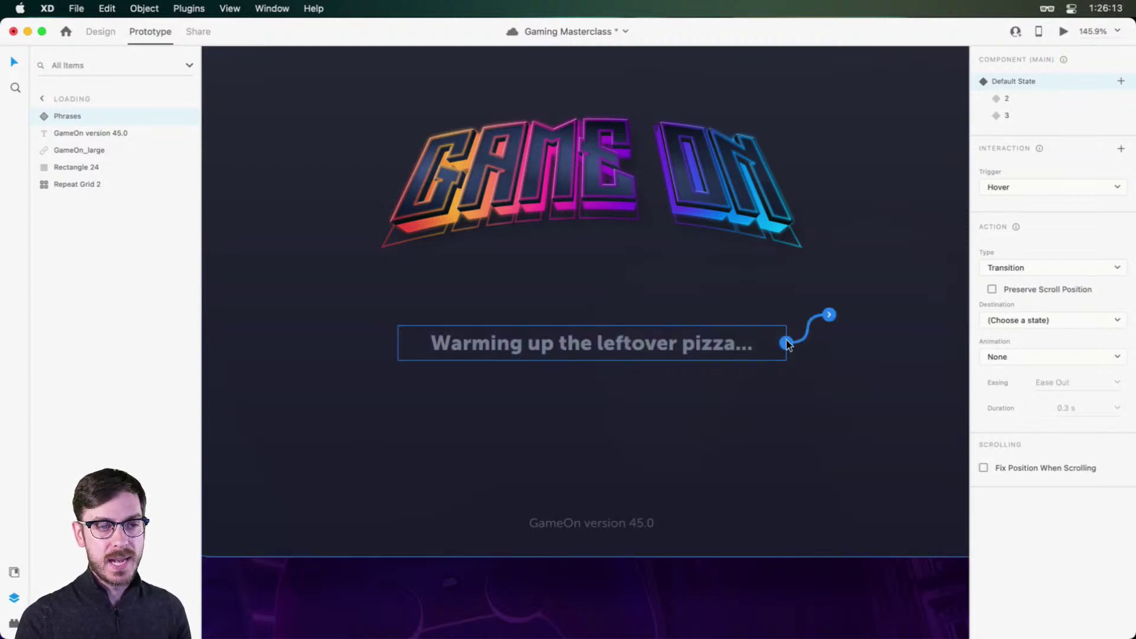
left_click(1029, 186)
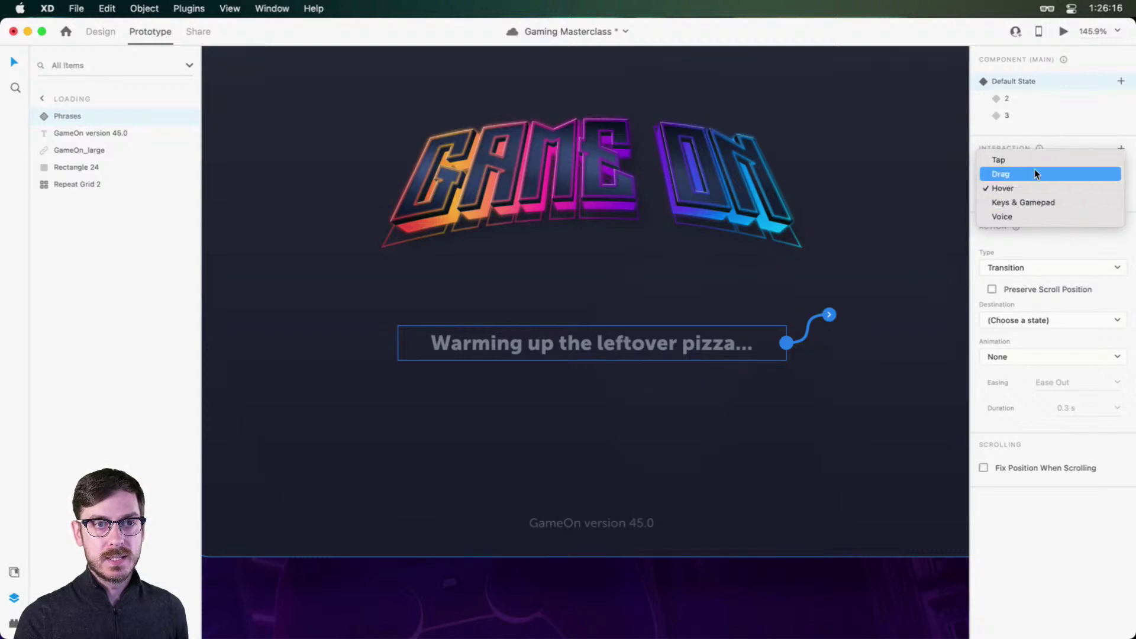
left_click(1042, 203)
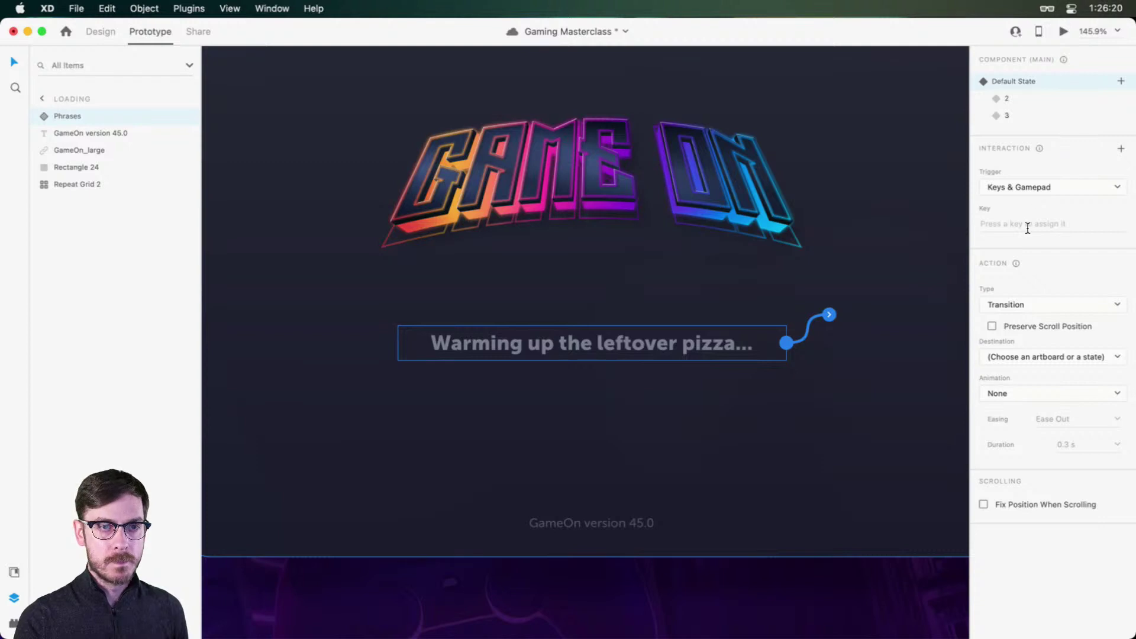
left_click(1028, 227)
key("Down")
Step: Set the action to Auto-Animate to the next phrase state, Ease In-Out, 0.6 s
left_click(1031, 308)
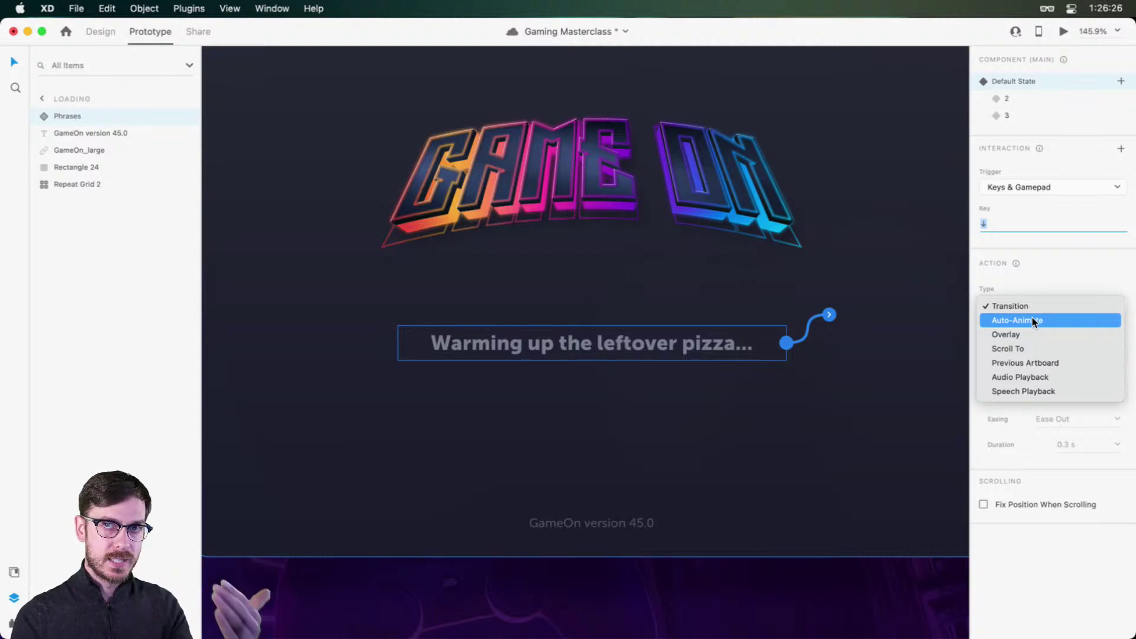
left_click(1032, 319)
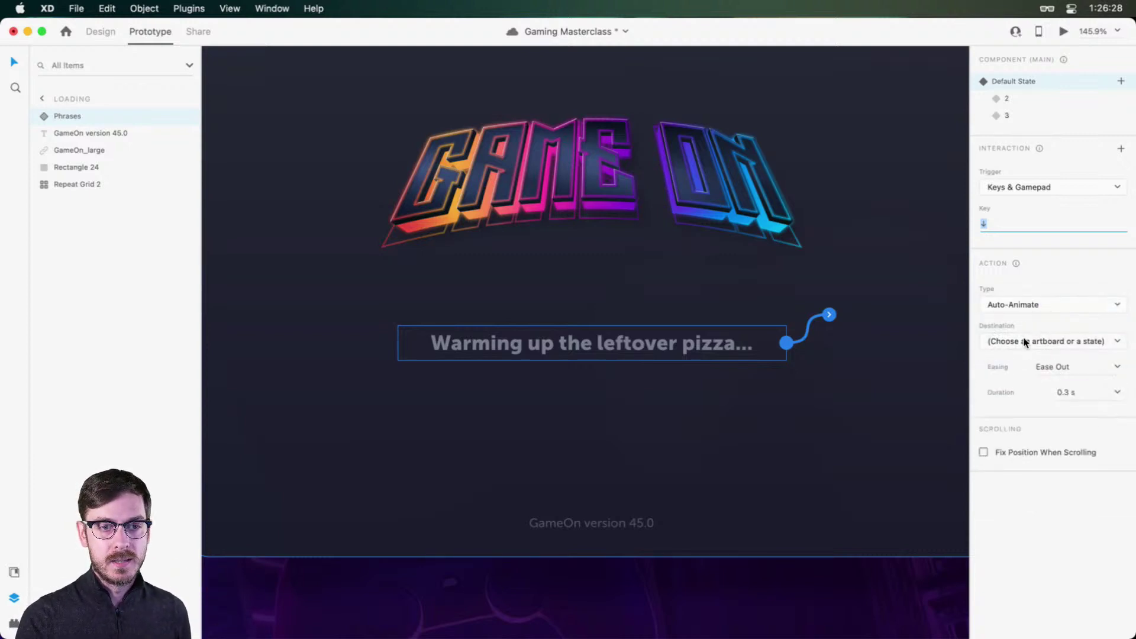
left_click(1027, 342)
left_click(1023, 365)
left_click(1118, 371)
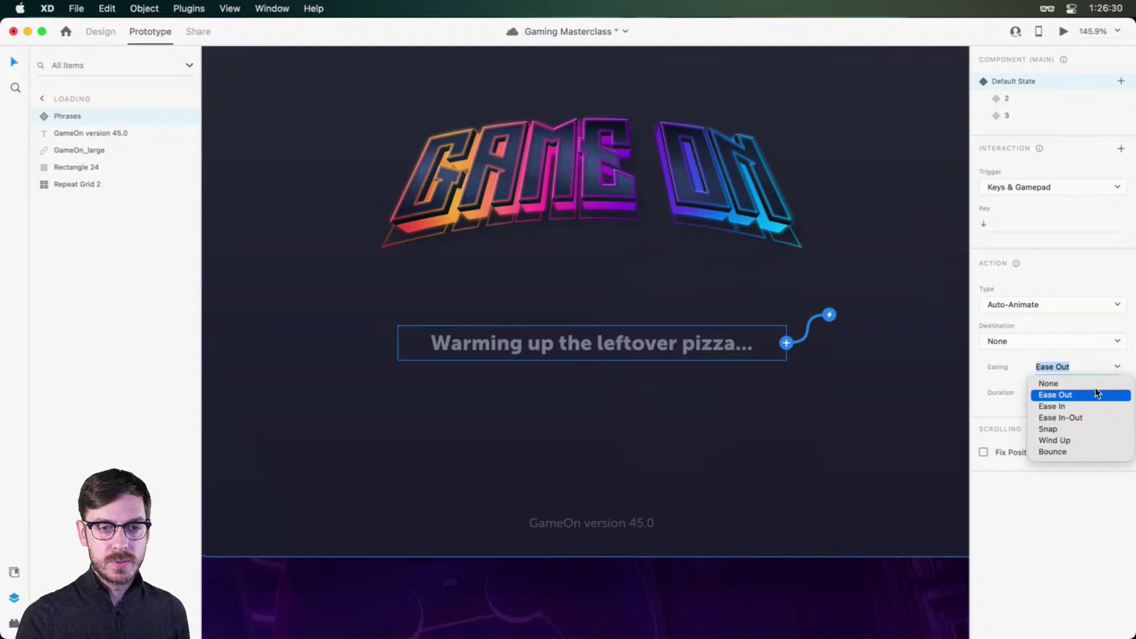
left_click(1081, 417)
left_click(1117, 391)
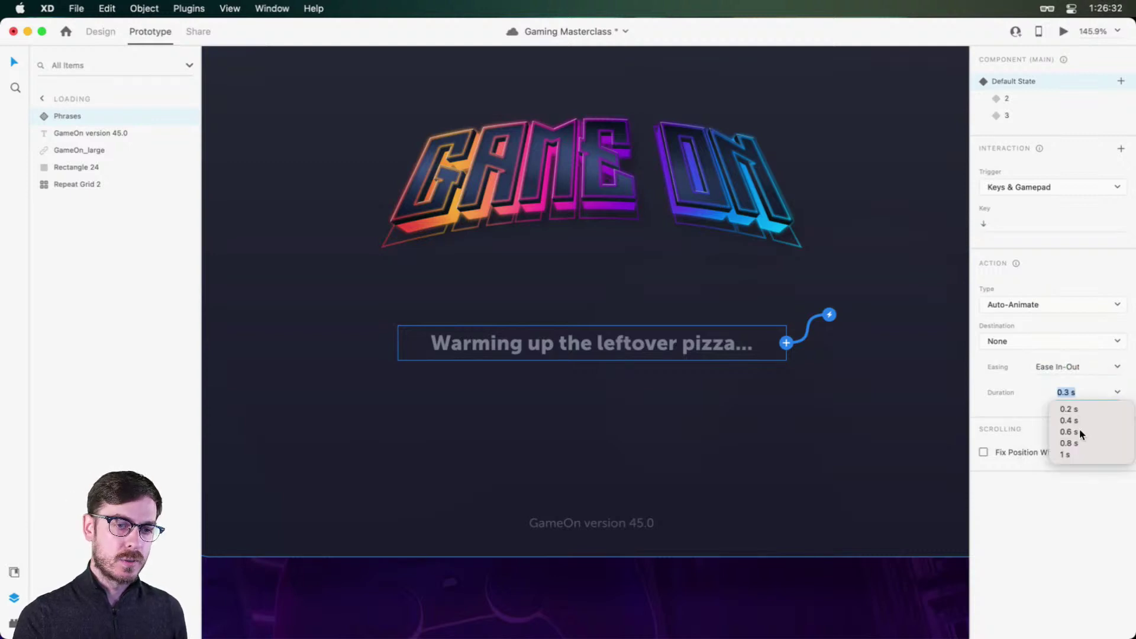
left_click(1076, 434)
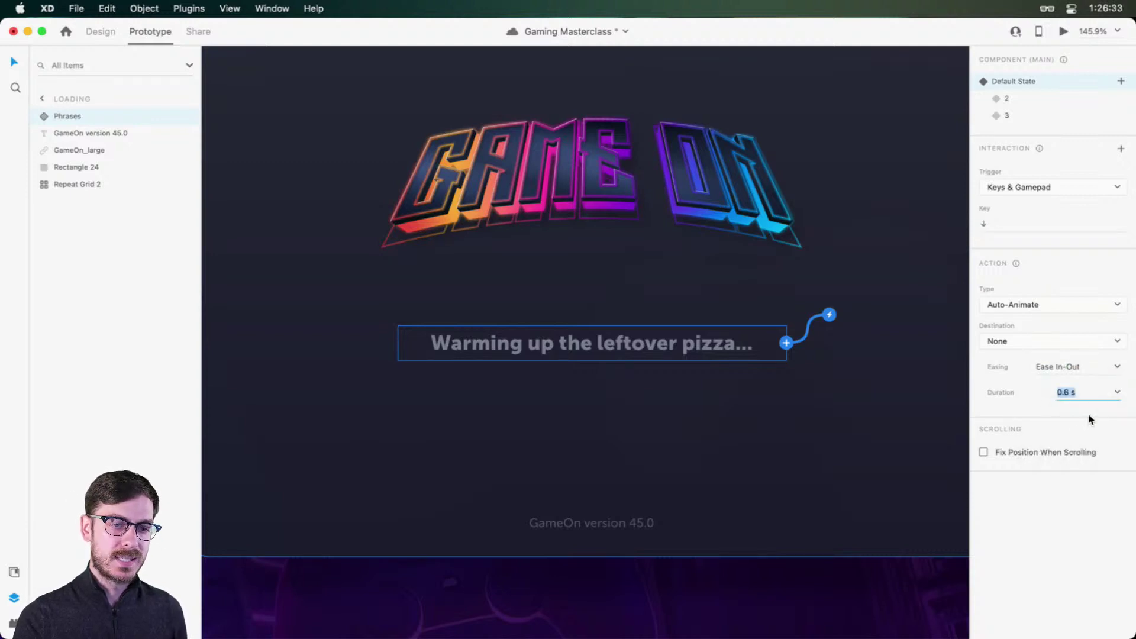
Step: Preview the loading-screen prototype, then close it and return to Design mode
left_click(1062, 32)
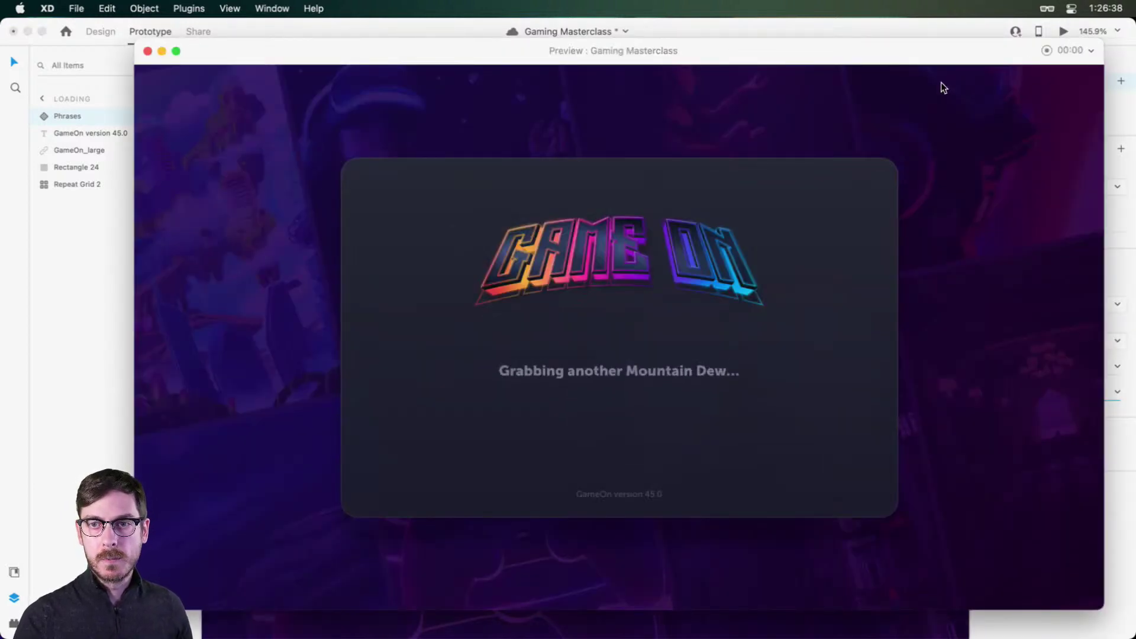
key("super+w")
left_click(94, 33)
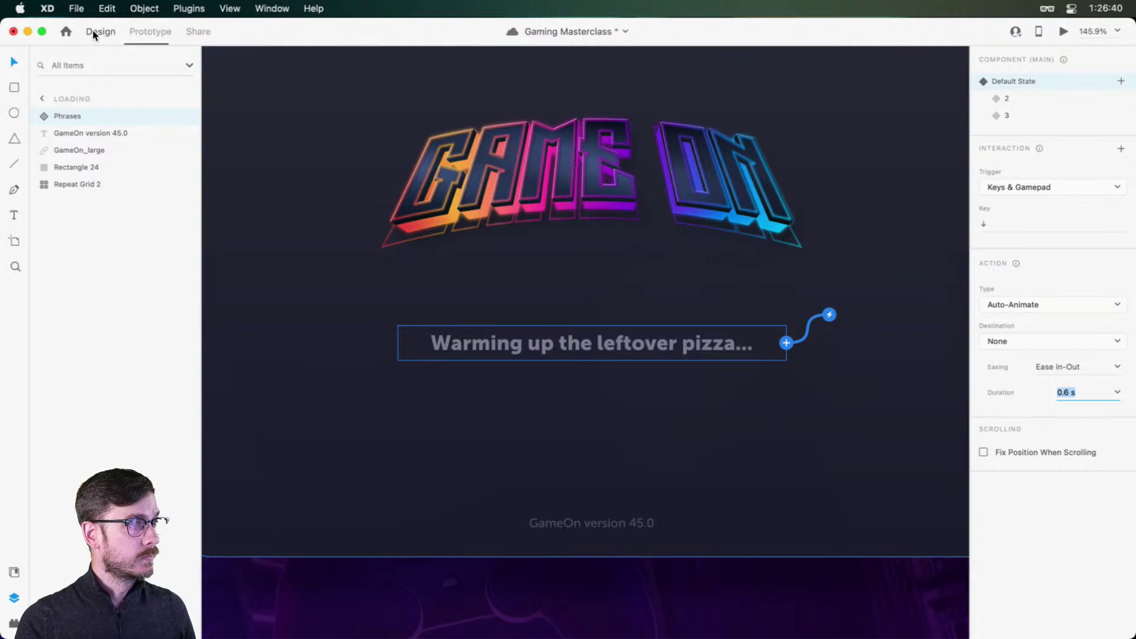
Step: Make state 2 auto-animate to state 3 on the Down Arrow key
left_click(160, 33)
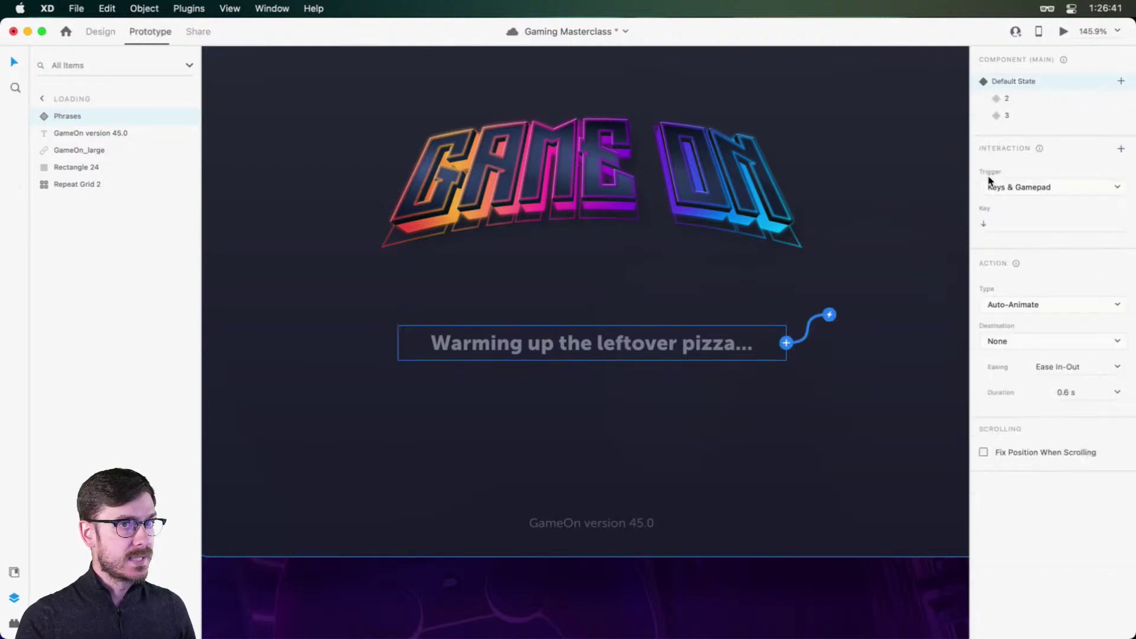
left_click(1025, 101)
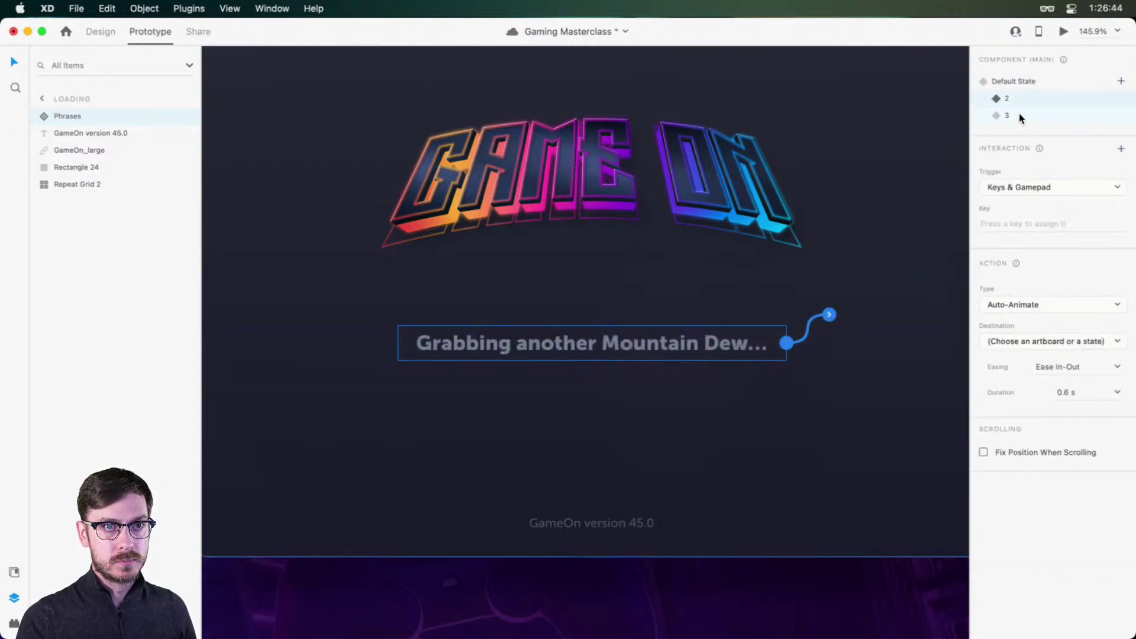
left_click(1027, 343)
left_click(1027, 381)
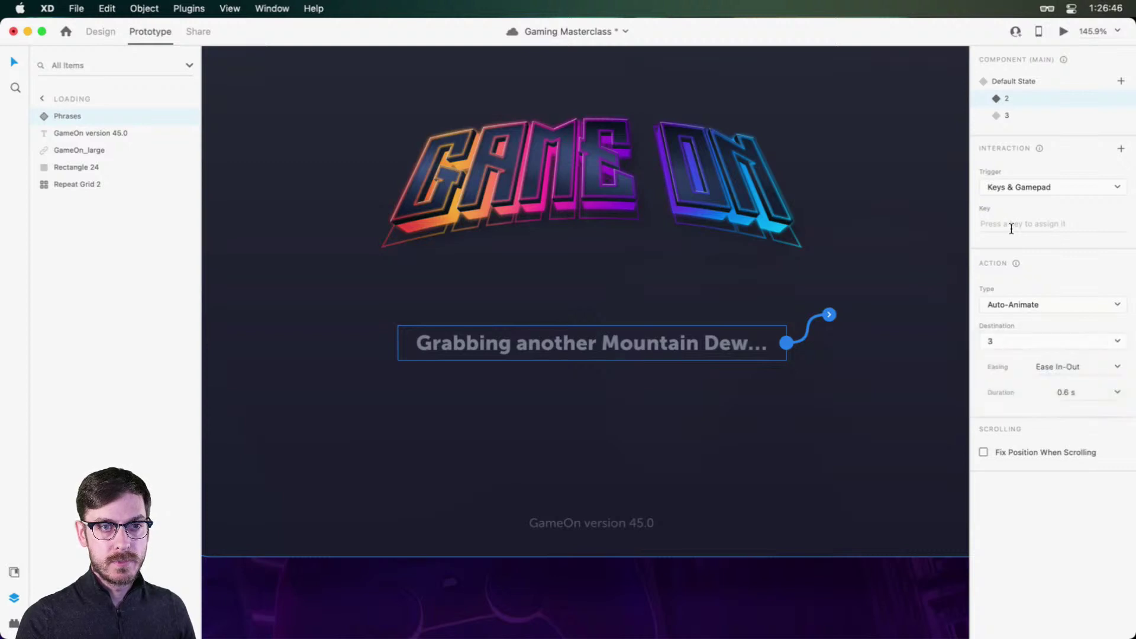
left_click(1012, 229)
key("Down")
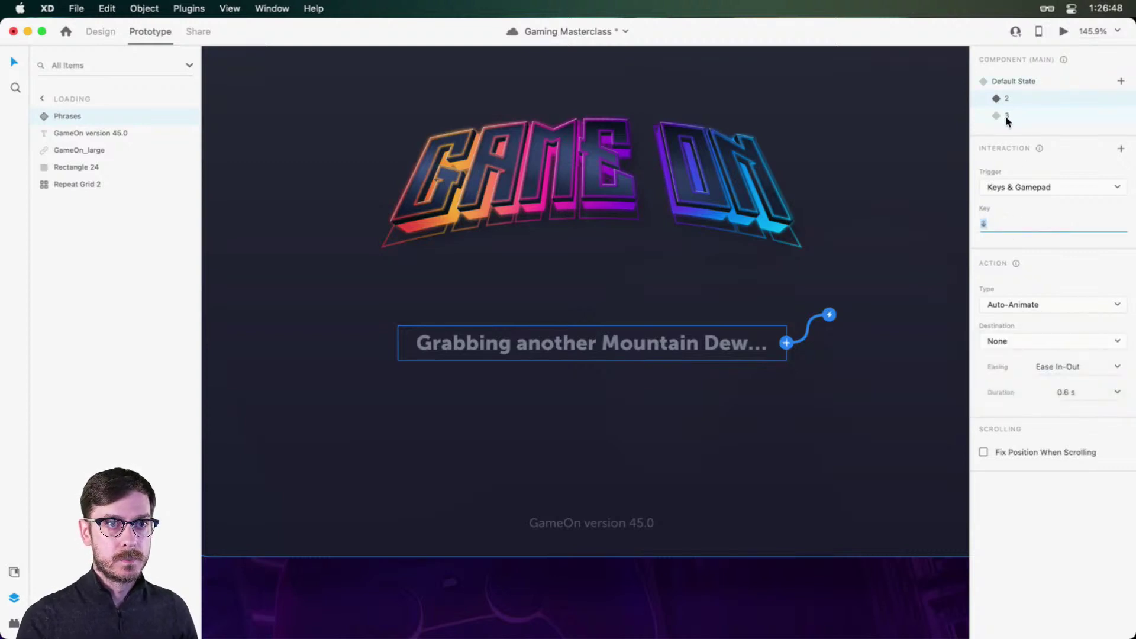
Step: Save the Gaming Masterclass file and return Phrases to its Default State
left_click(1007, 117)
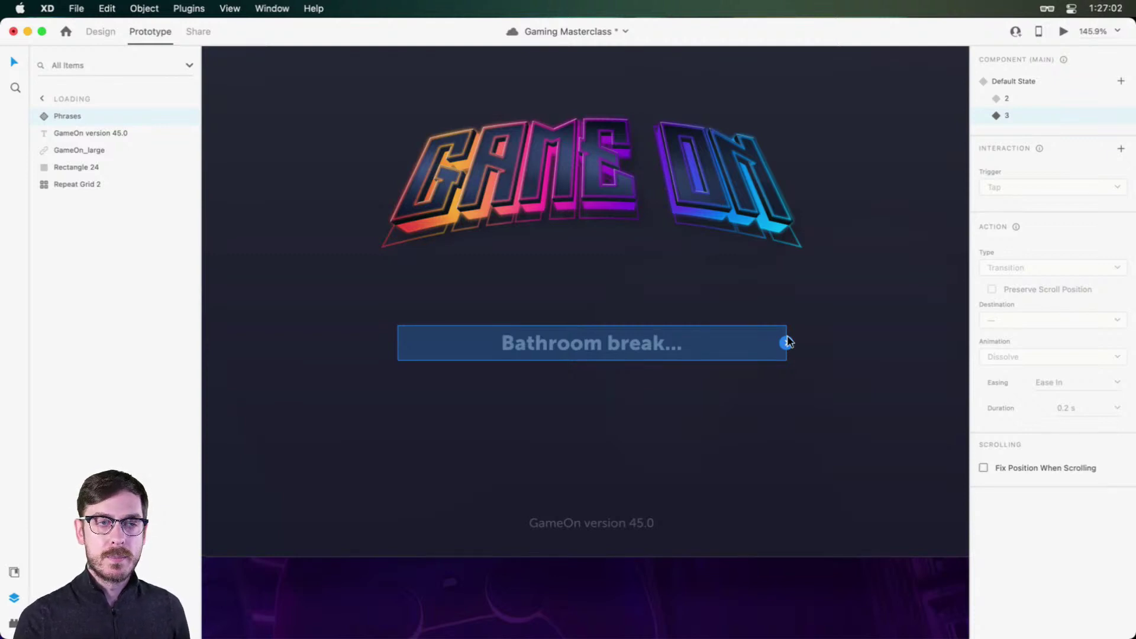
key("super+s")
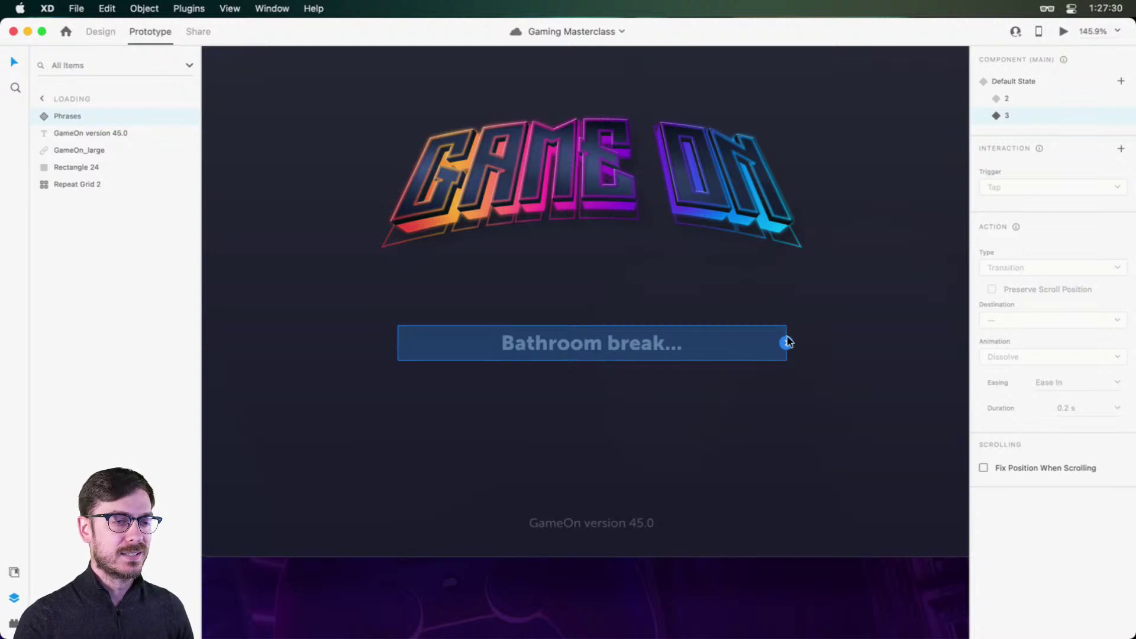
left_click(1059, 82)
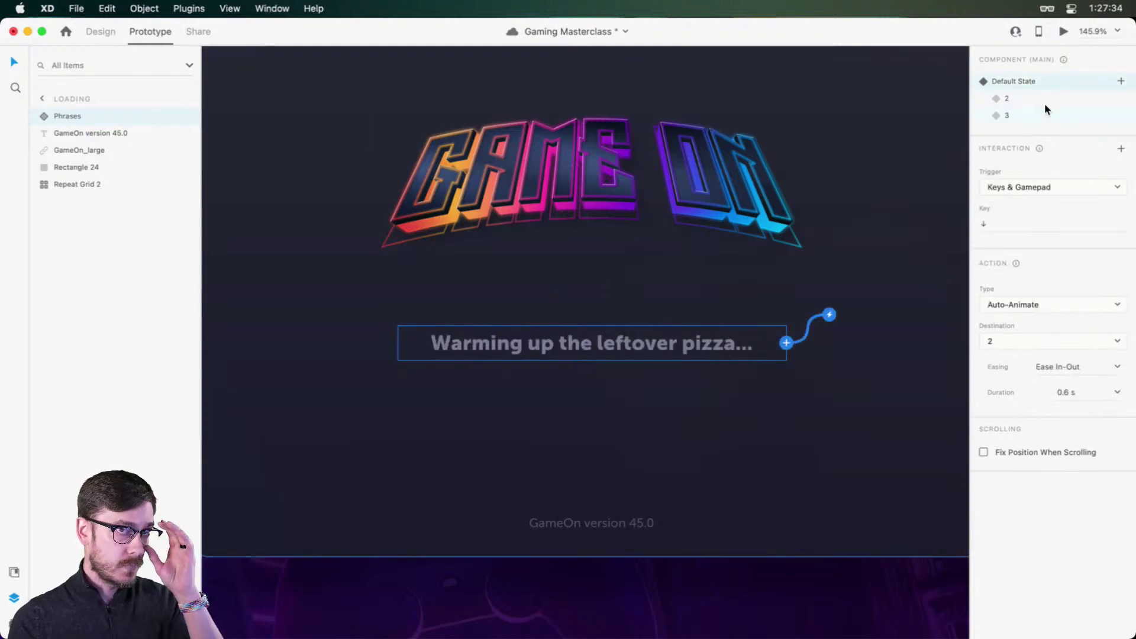
Step: In Design mode, Option-drag the Loading artboard left to duplicate it as Loading – 1
scroll(530, 286, "down", 5)
scroll(535, 287, "down", 3)
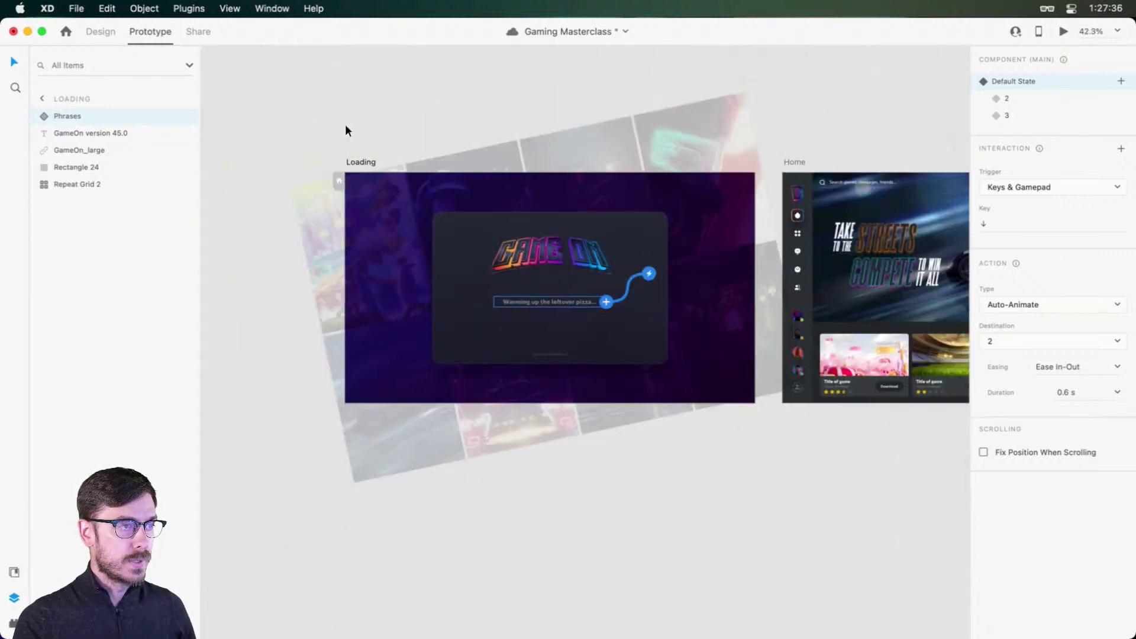
left_click(98, 32)
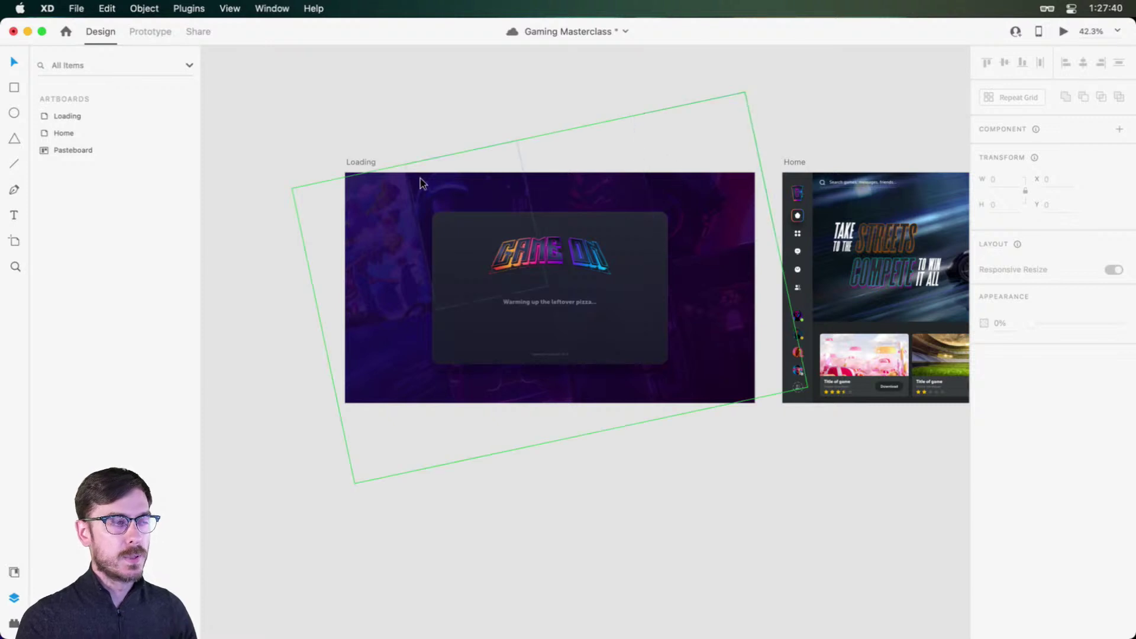
scroll(435, 184, "down", 2)
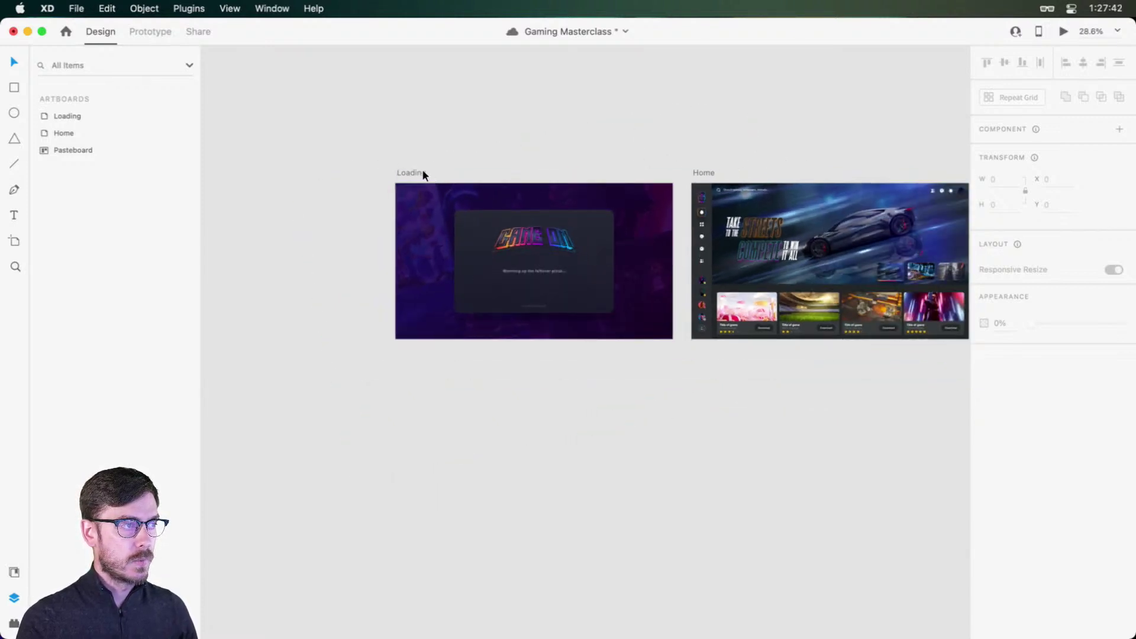
scroll(378, 192, "left", 5)
left_click_drag(654, 186, 362, 176)
Step: Select the GameOn logo on the Loading artboard
scroll(941, 273, "up", 5)
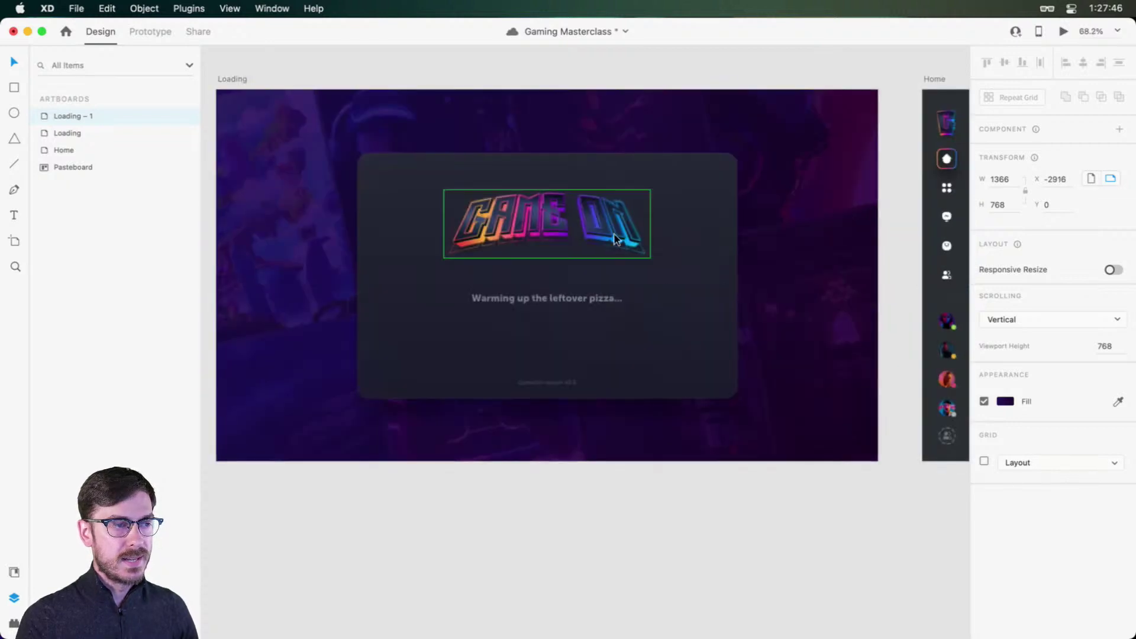
scroll(581, 261, "left", 2)
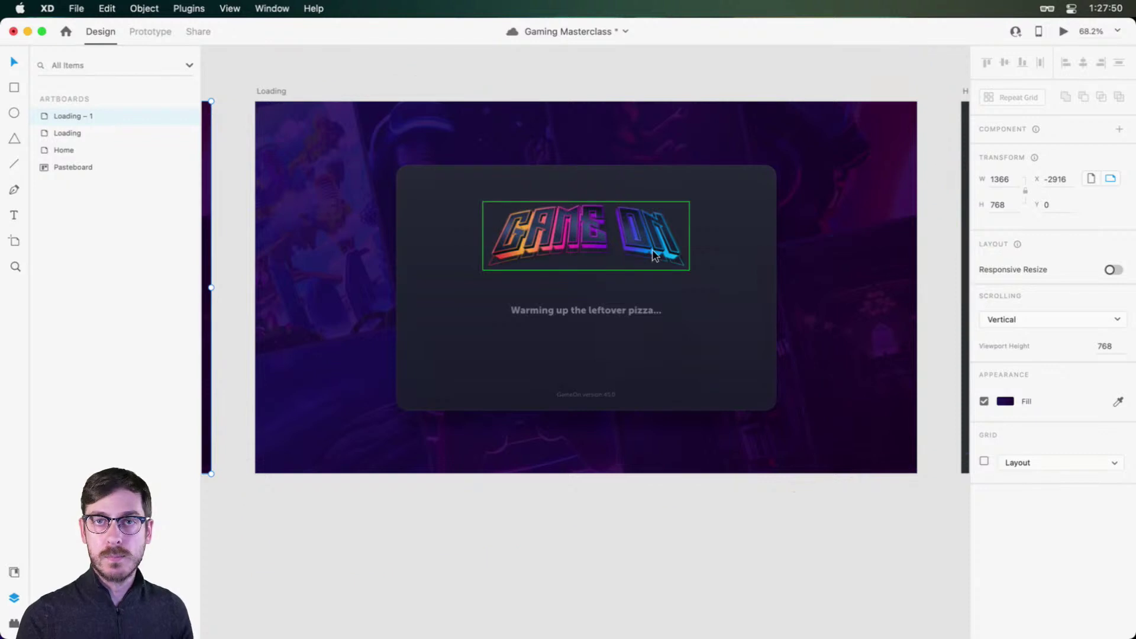
scroll(561, 255, "left", 2)
scroll(559, 253, "right", 3)
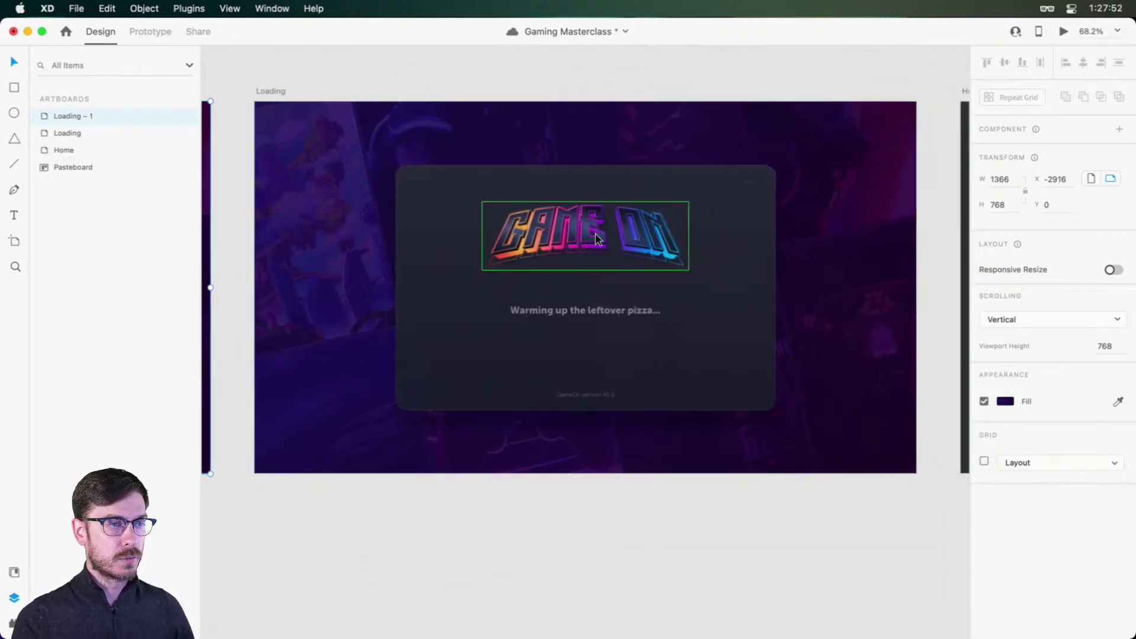
left_click(596, 237)
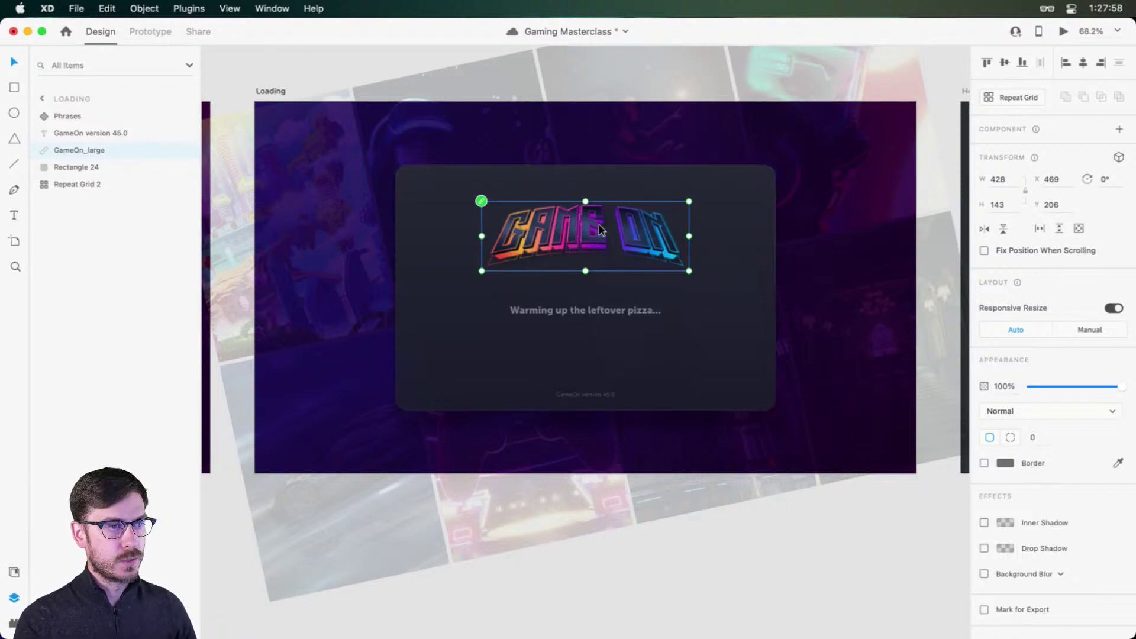
scroll(598, 232, "up", 3)
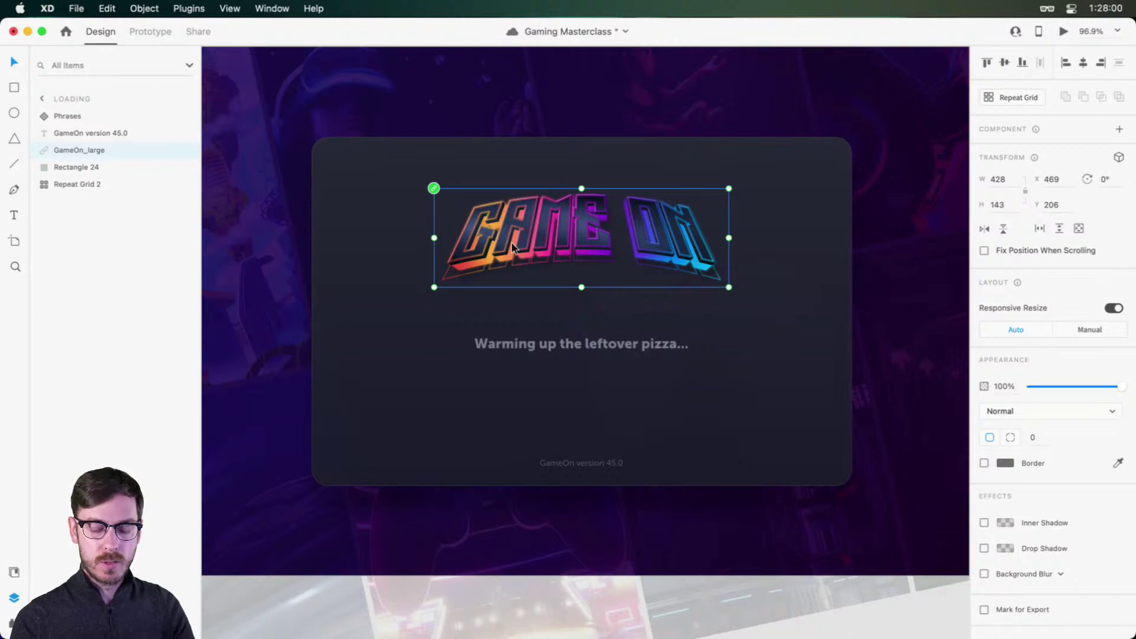
Step: Replace the GameOn wordmark with the G logo from the Game On library, narrowed to 104 px
key("super+shift+y")
left_click(42, 68)
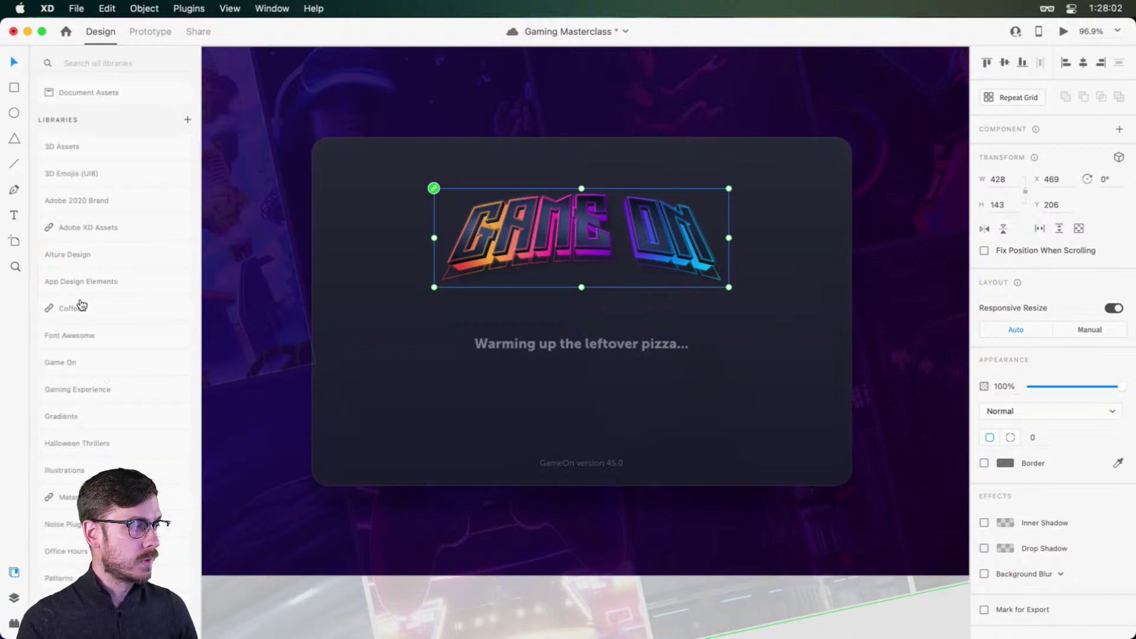
left_click(105, 372)
left_click_drag(75, 173, 600, 234)
left_click_drag(729, 238, 581, 160)
Step: Delete the loading message and make the background card taller
left_click(684, 200)
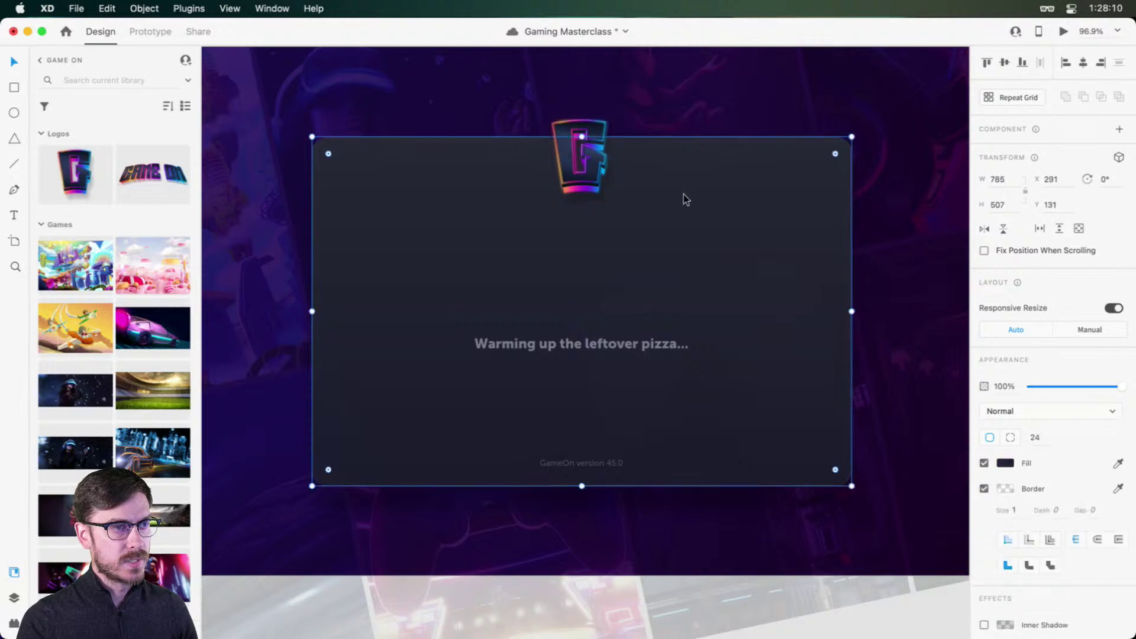
scroll(635, 211, "down", 3)
left_click(594, 309)
key("Delete")
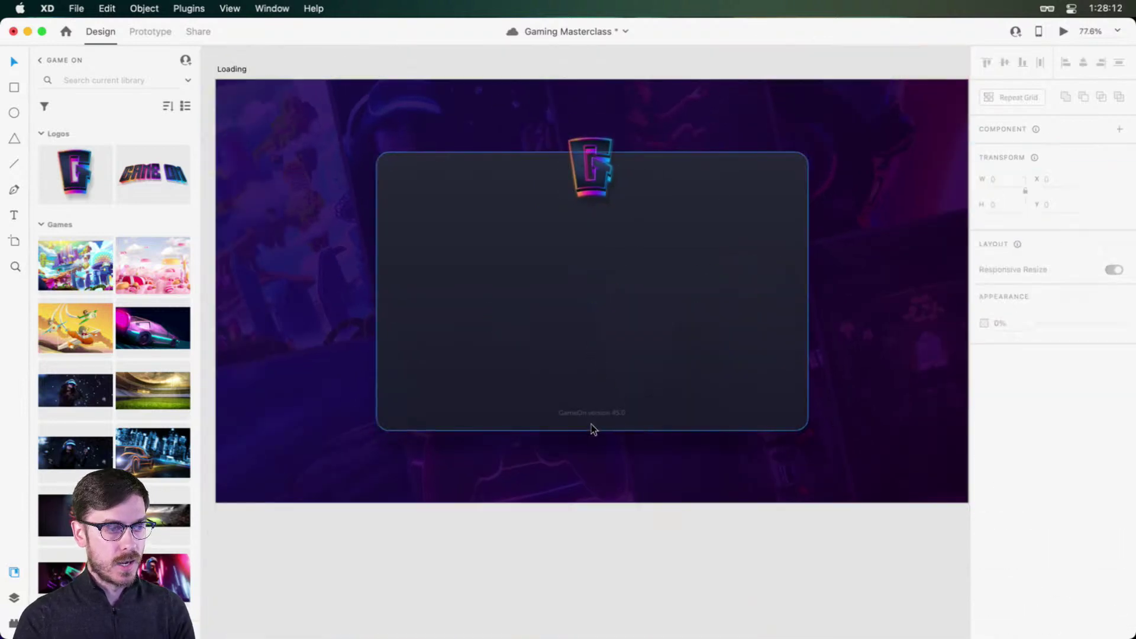
left_click(590, 409)
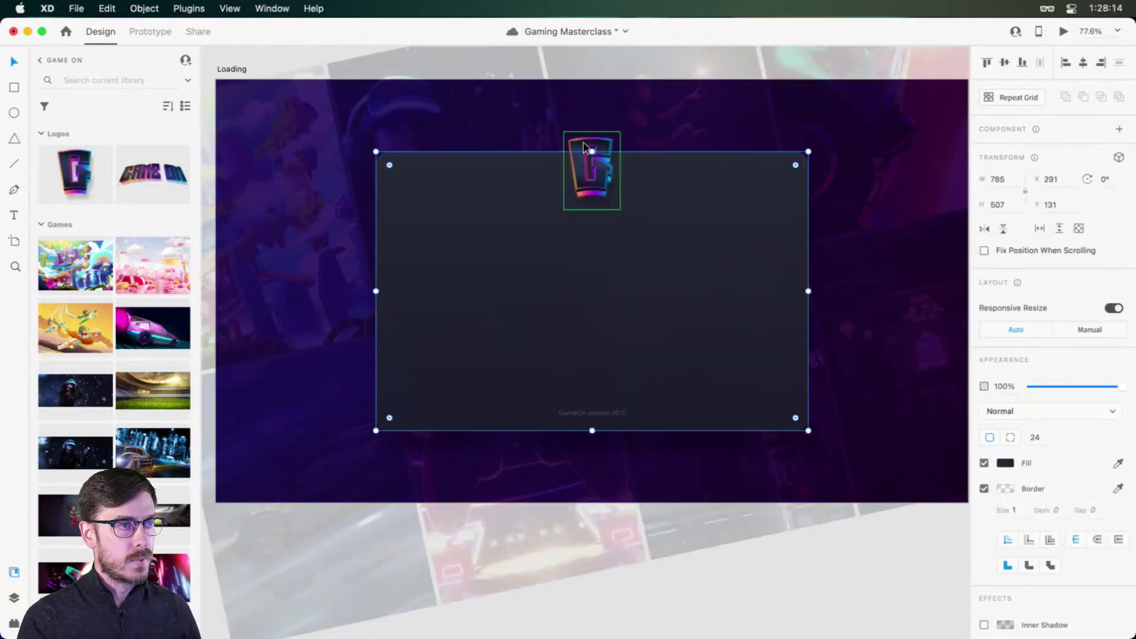
left_click_drag(591, 151, 592, 128)
Step: Raise the G logo, lower the version text, widen the card to 809, and save
left_click_drag(590, 183, 588, 152)
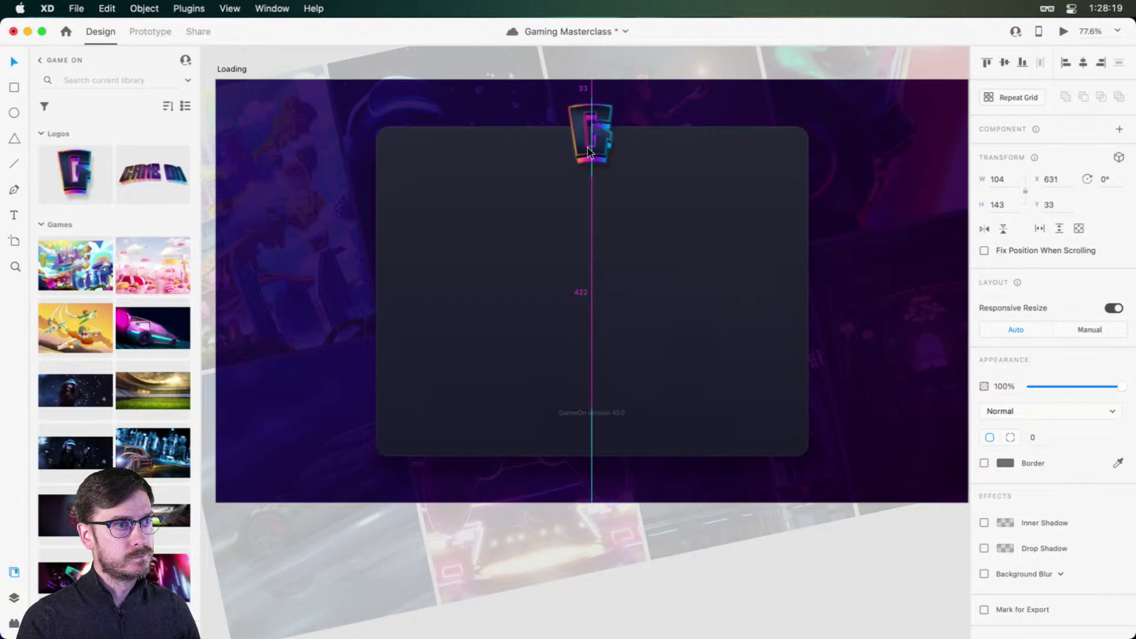
left_click(593, 412)
left_click_drag(598, 414, 598, 441)
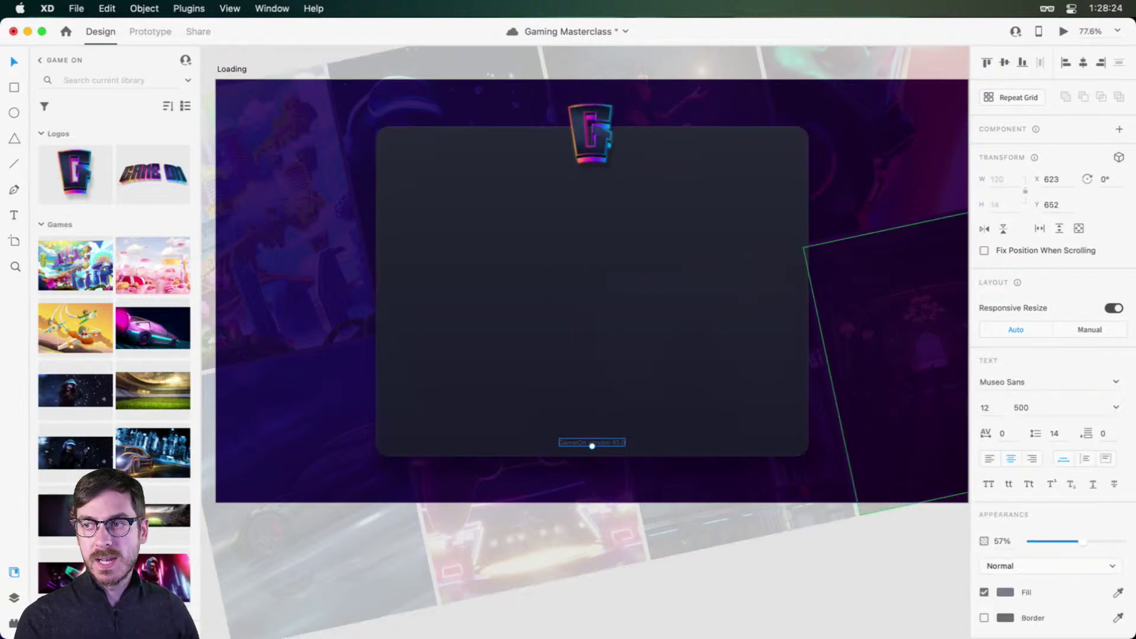
left_click(708, 318)
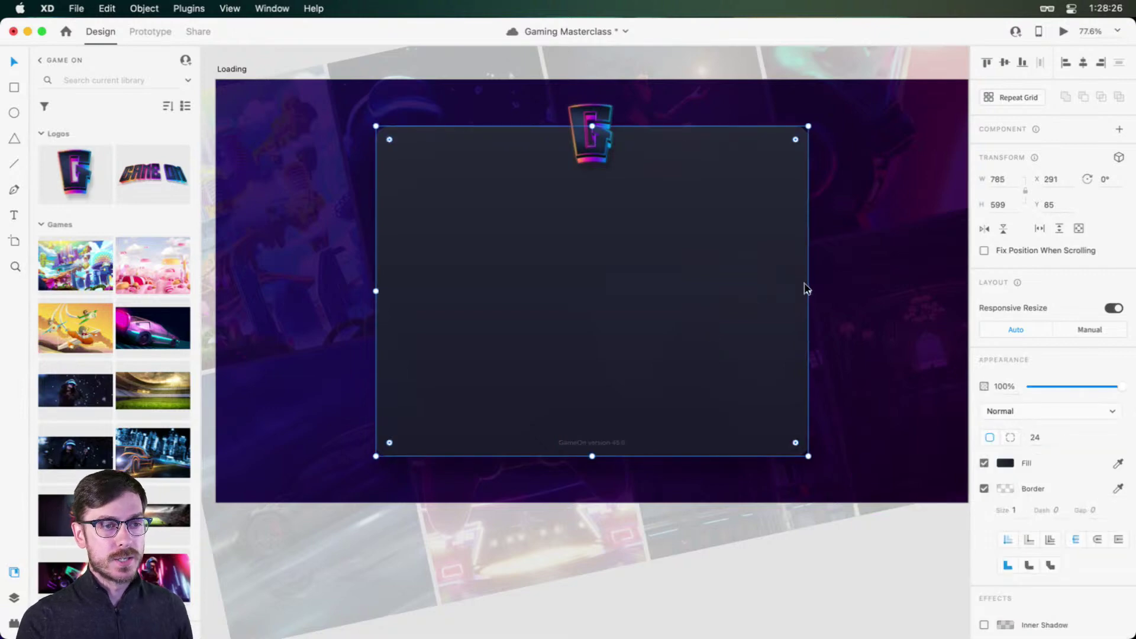
left_click_drag(808, 292, 814, 293)
scroll(527, 273, "up", 3)
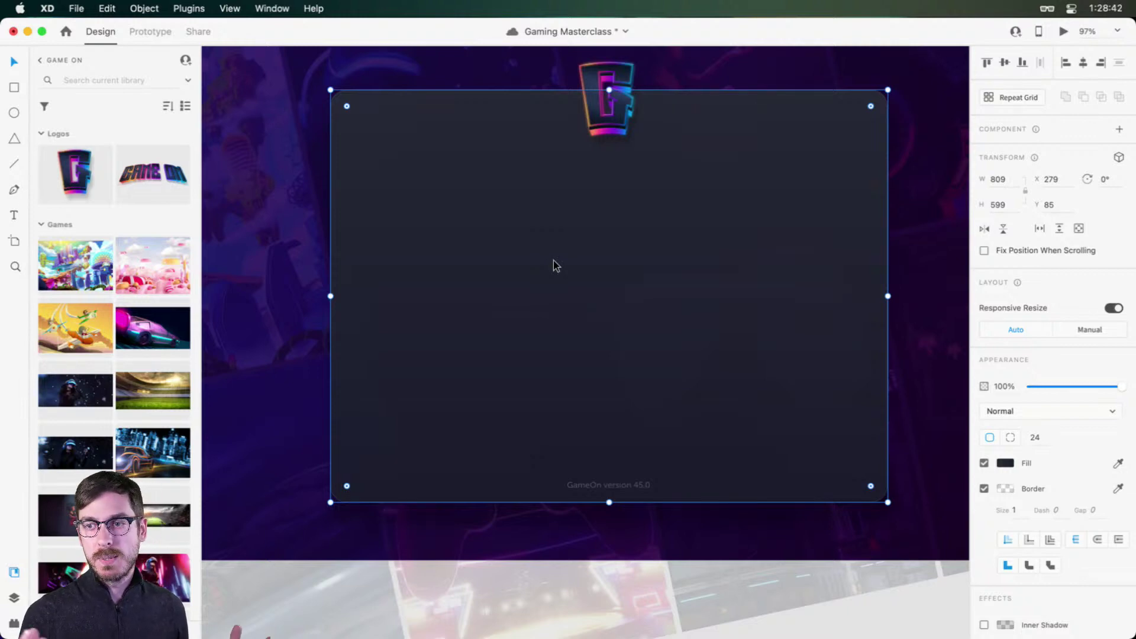
key("super+s")
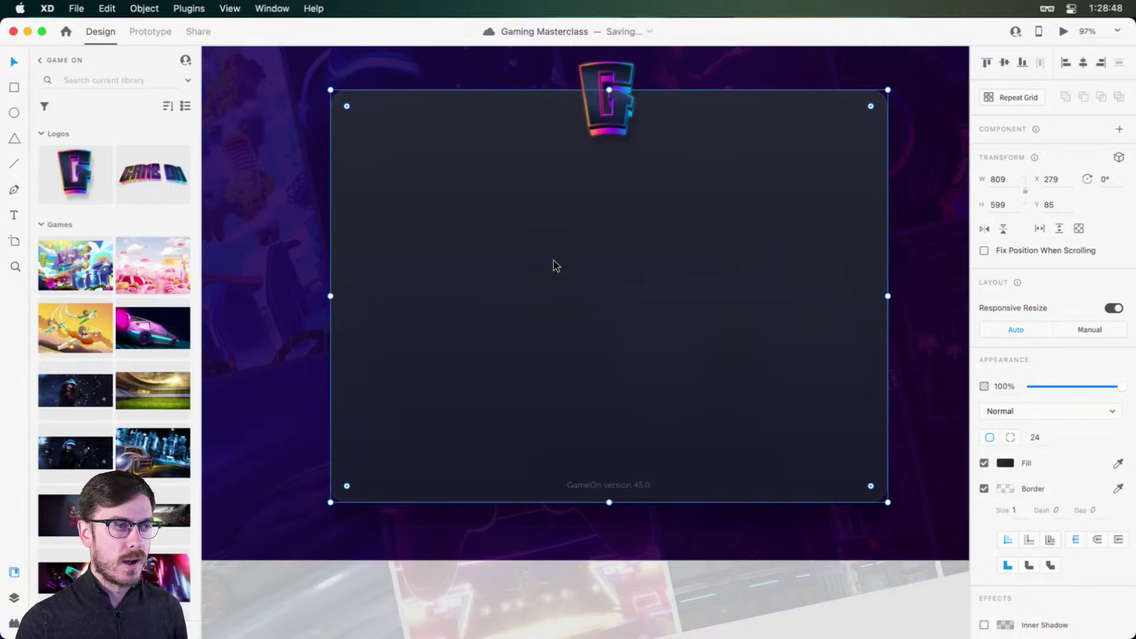
Step: Draw a 368-px-wide text box beneath the G logo
left_click(592, 136)
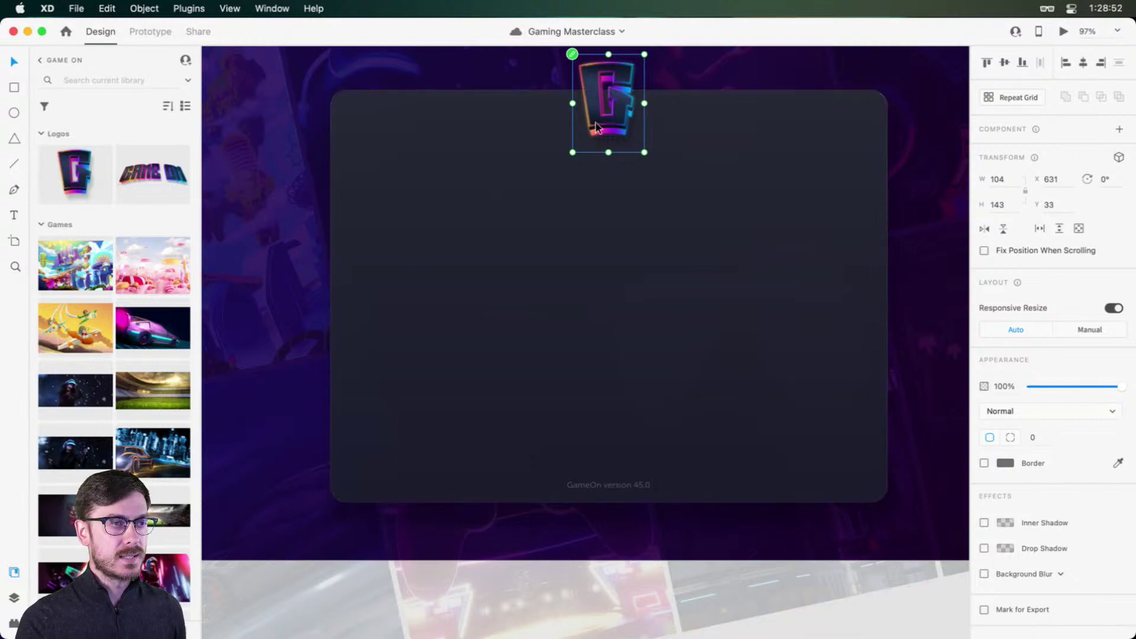
scroll(643, 134, "up", 2)
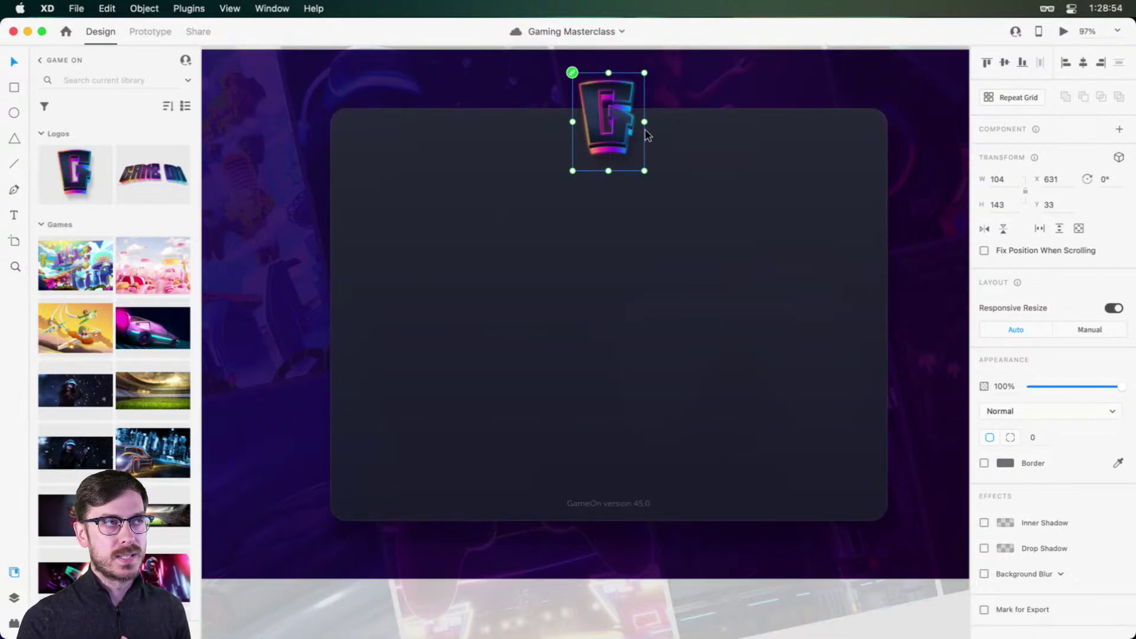
scroll(647, 135, "up", 2)
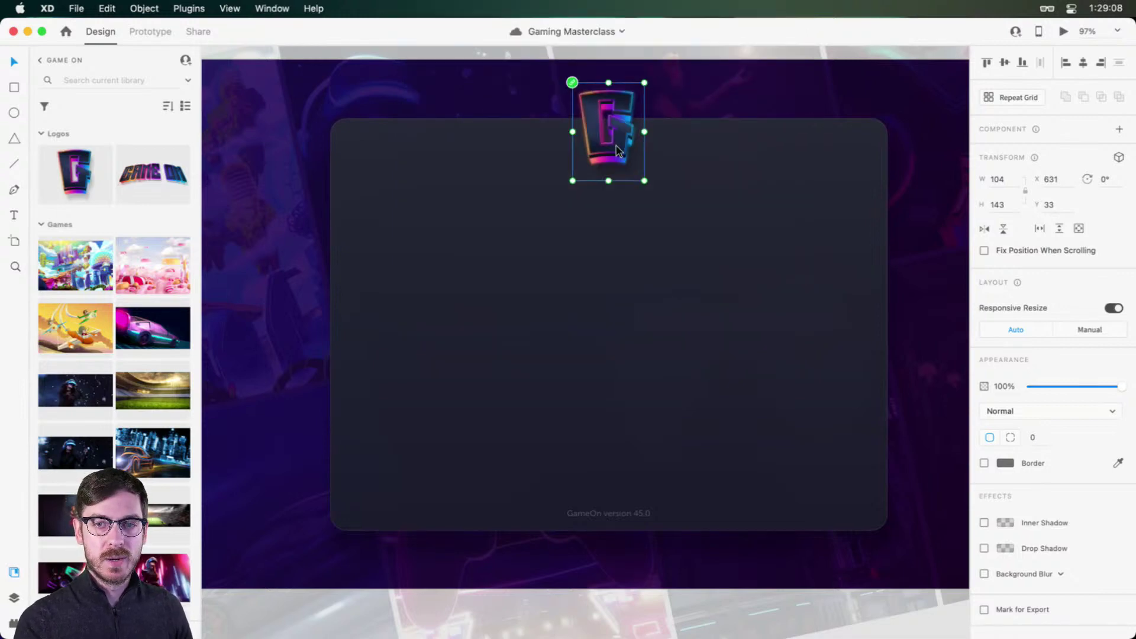
left_click(571, 305)
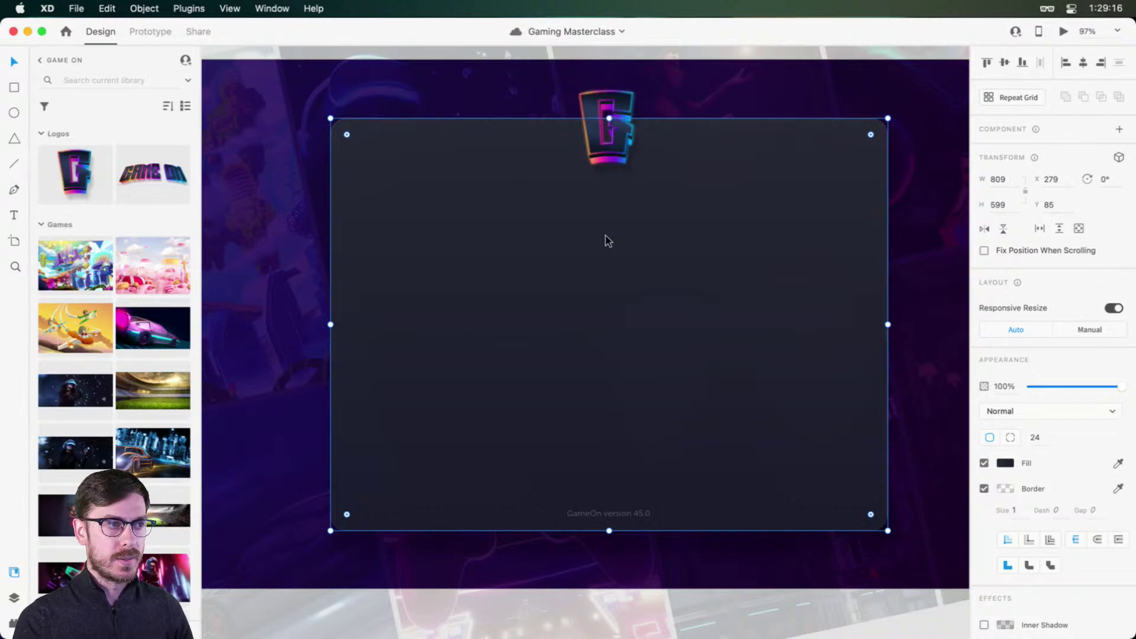
key("t")
left_click_drag(479, 191, 734, 231)
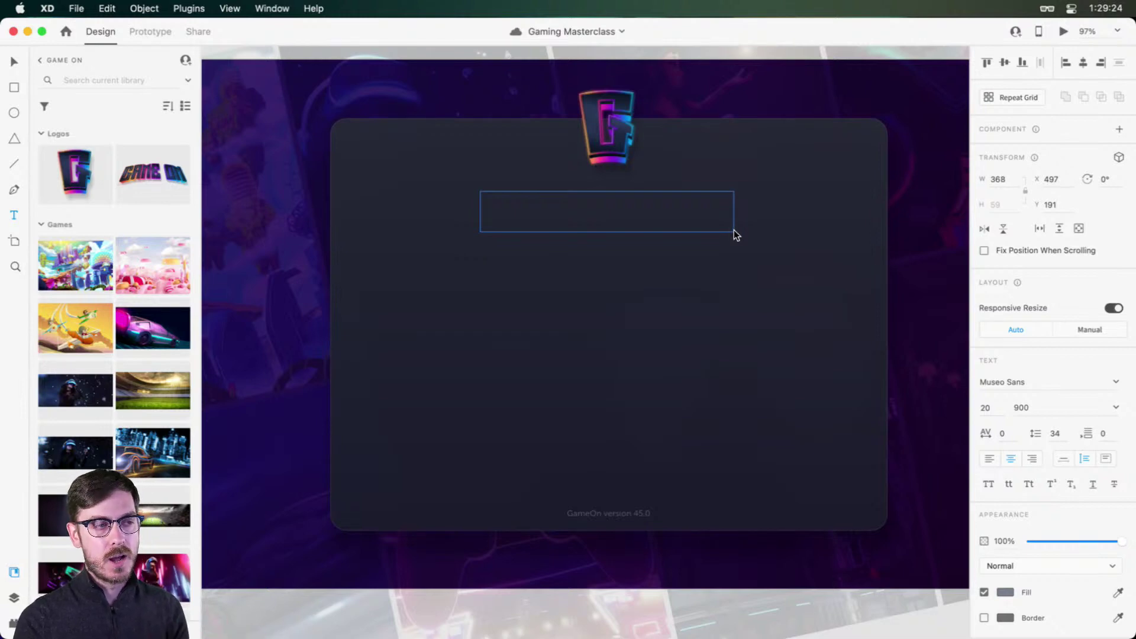
Step: Type the subtitle 'Sign in to your GameOn account for instant access to over 600 thrilling titles, with more released every week.' and save
left_click_drag(734, 230, 734, 231)
type("Si")
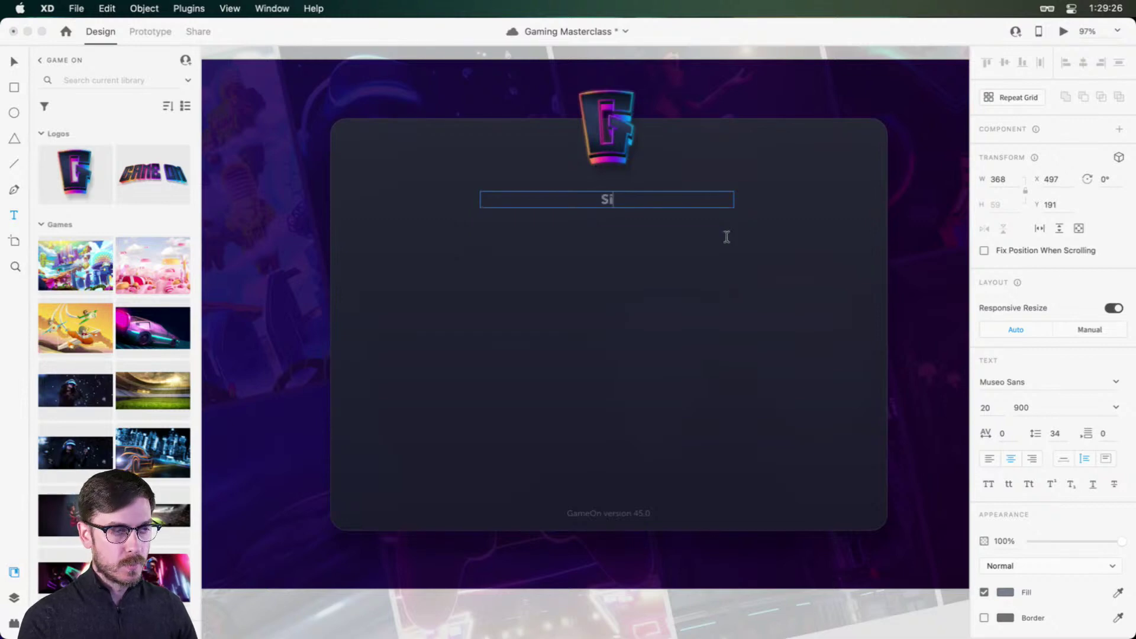
type("gn in to ")
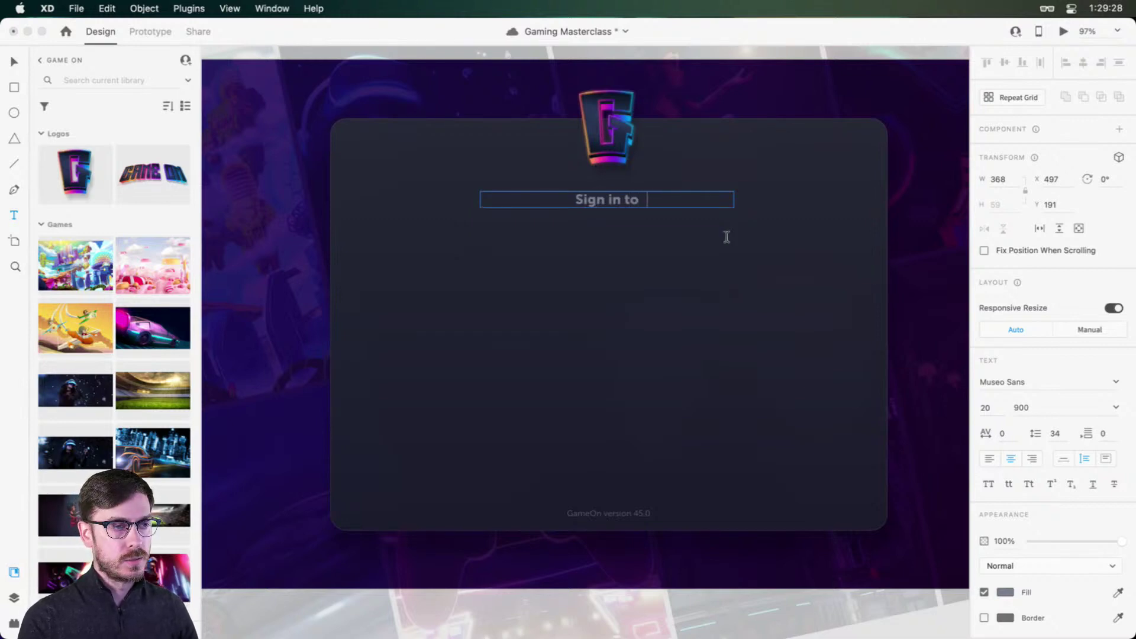
type("your GameO")
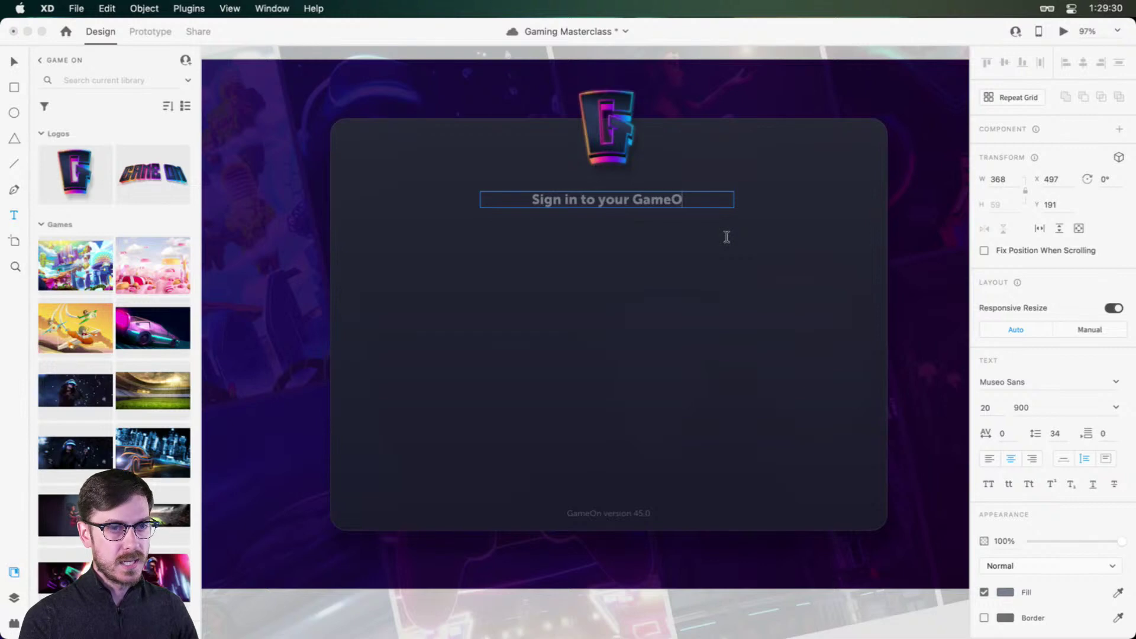
type("n account ")
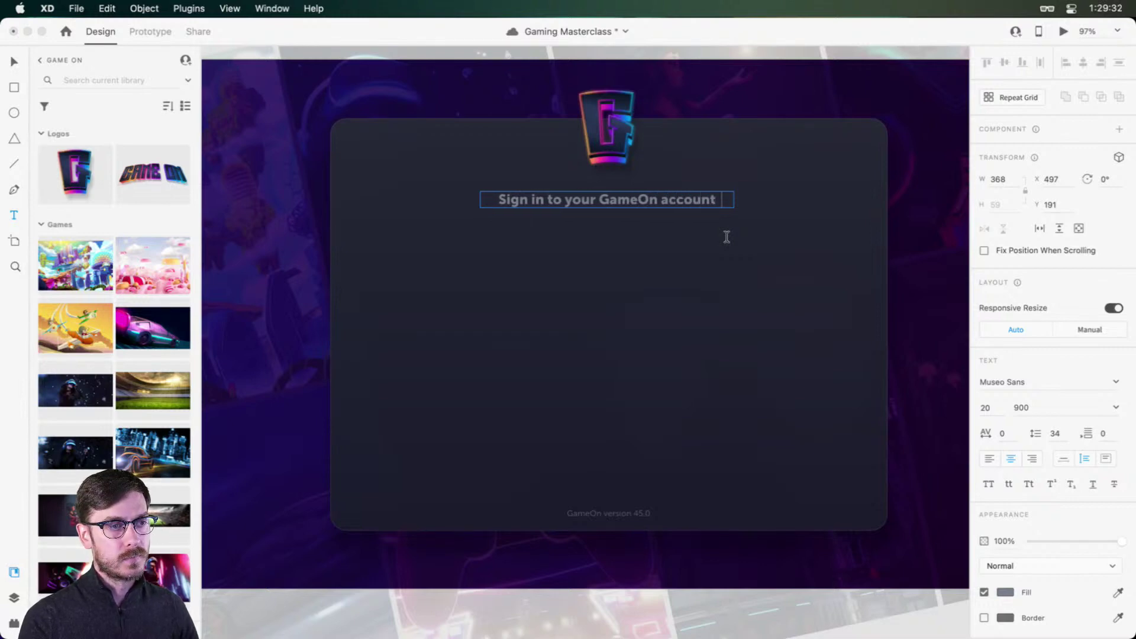
type("for instant a")
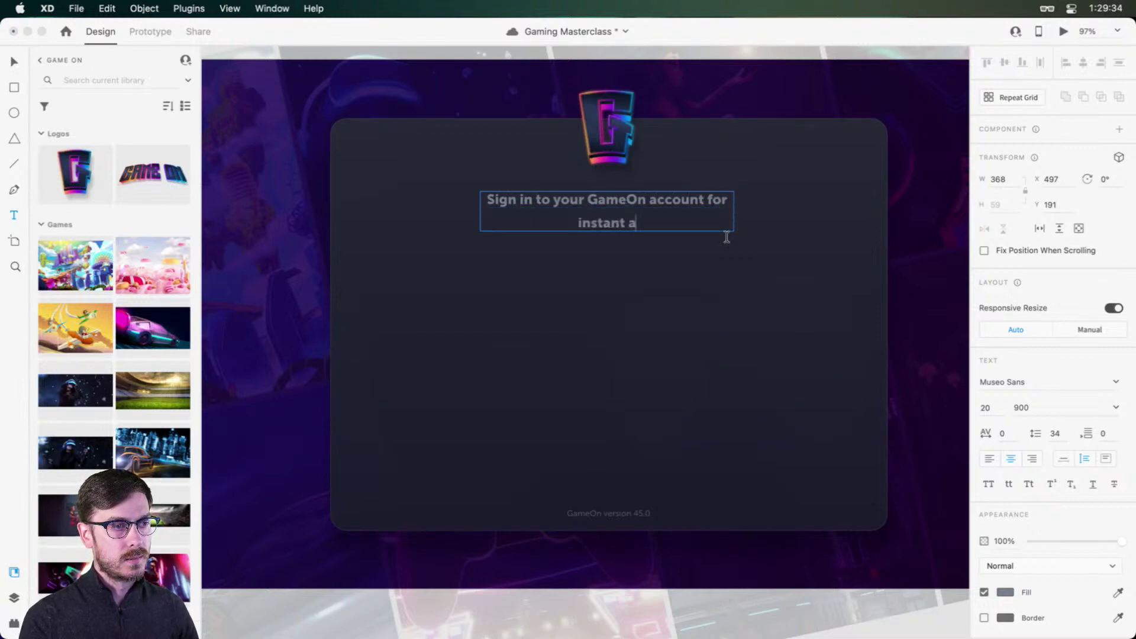
type("ccess to over ")
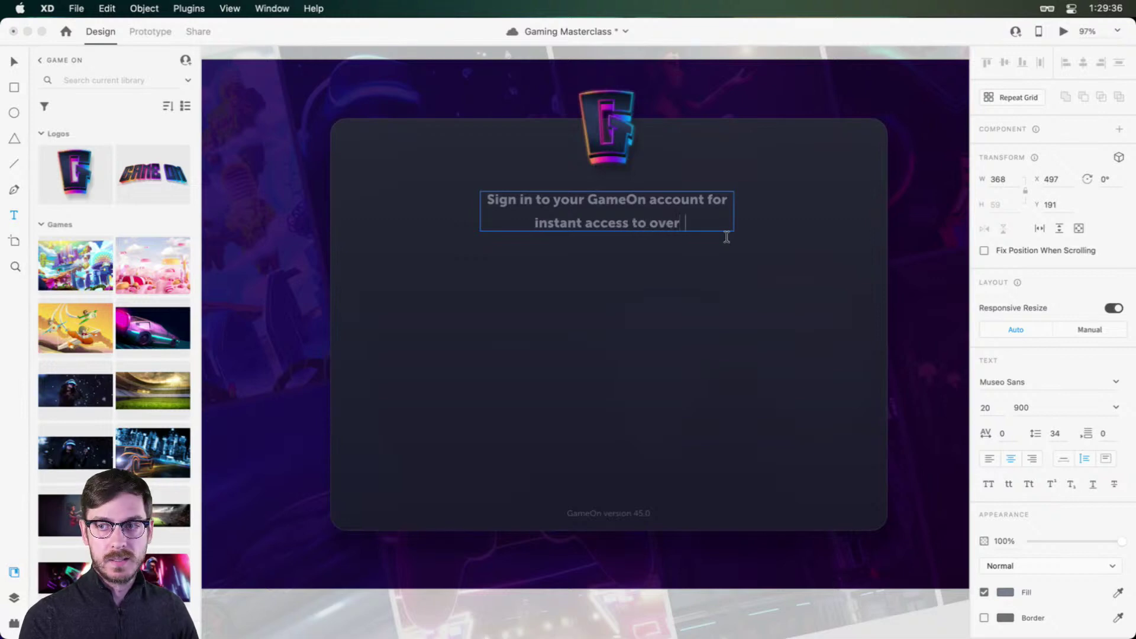
type("600 thri")
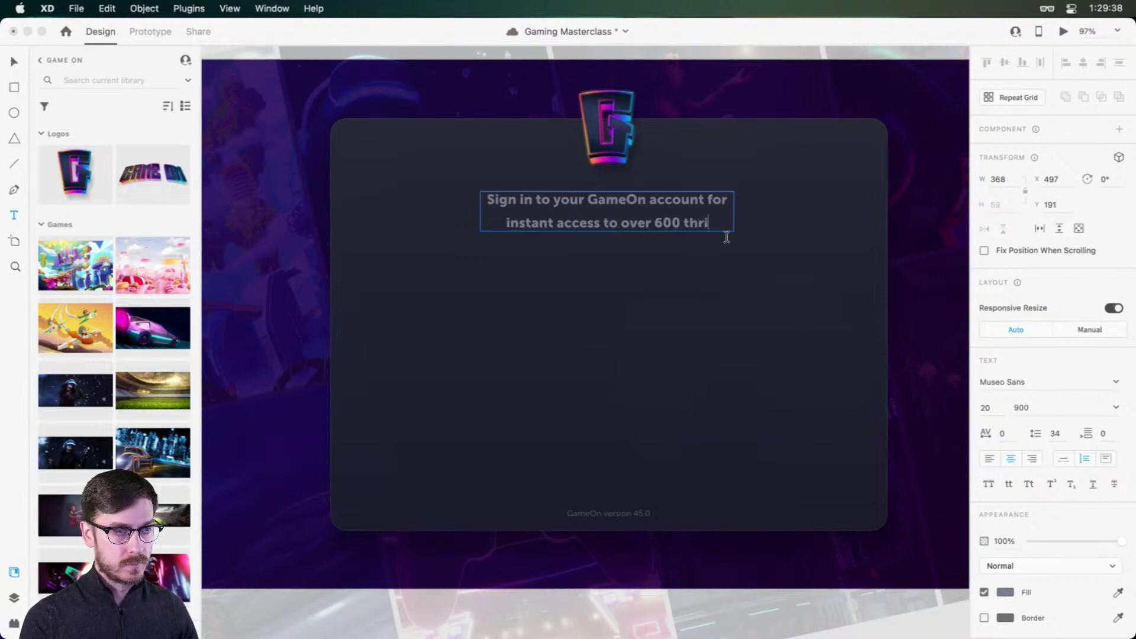
type("lling titles")
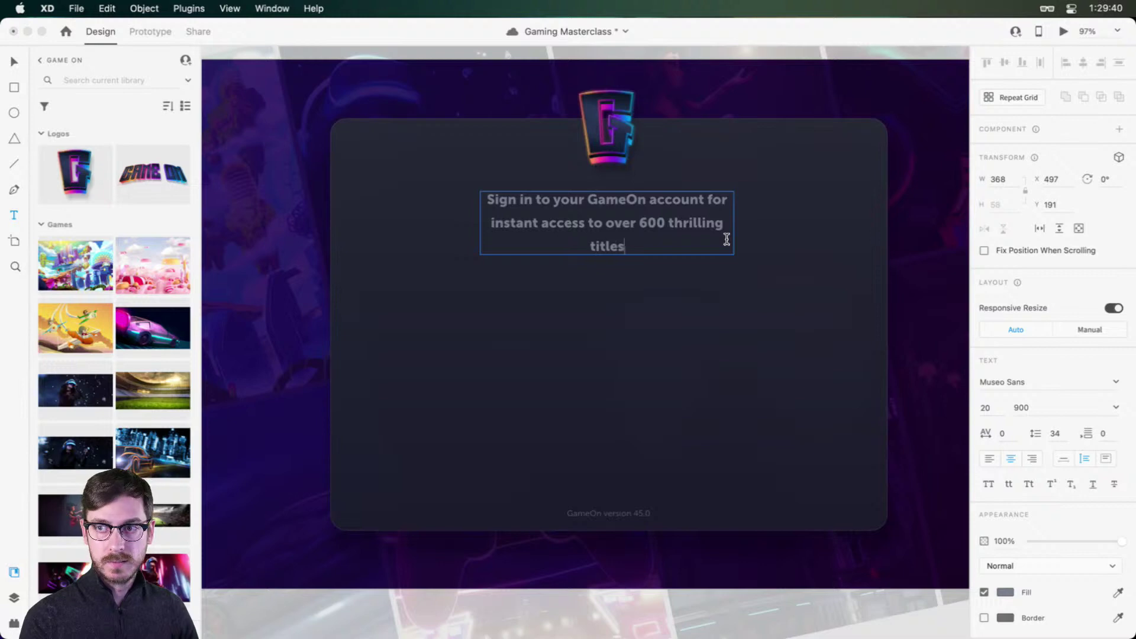
type(", with more")
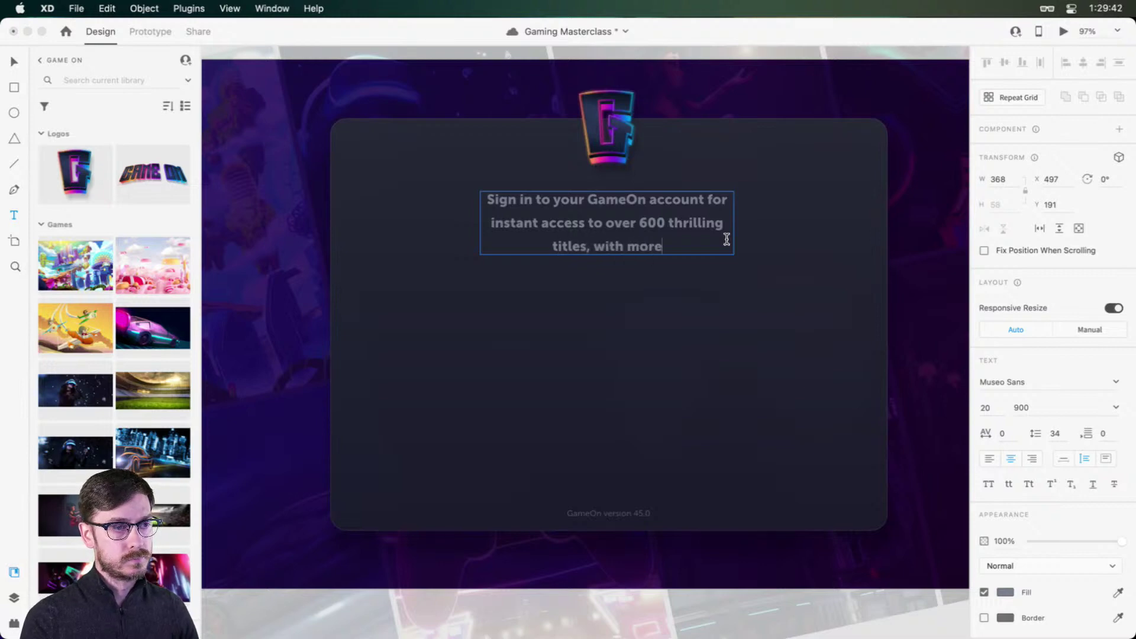
type(" rele")
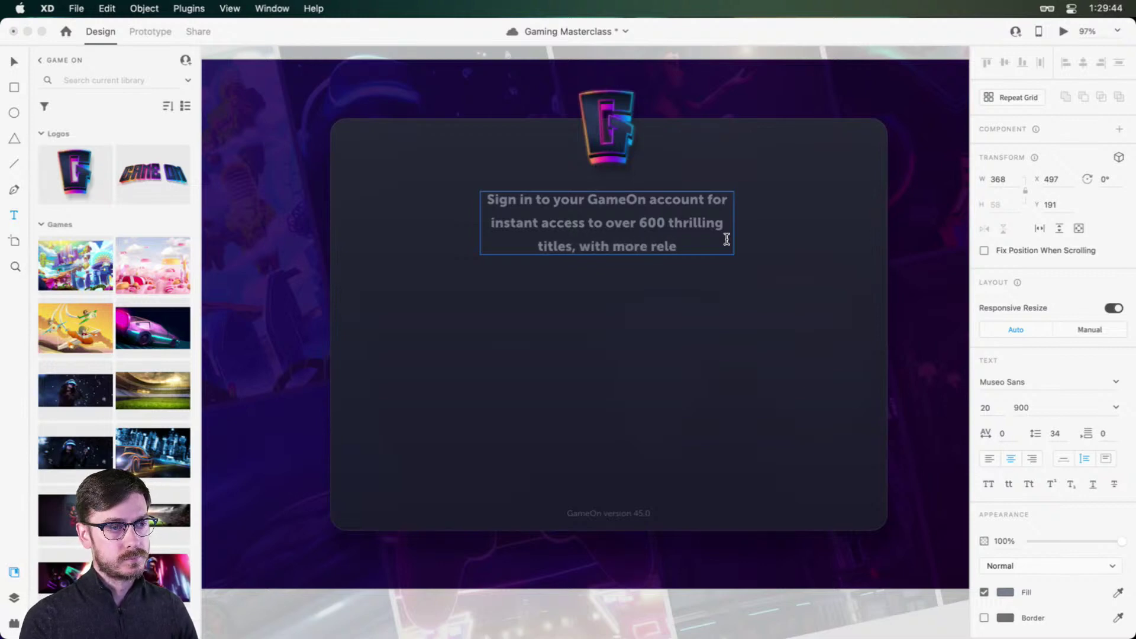
type("ased eve")
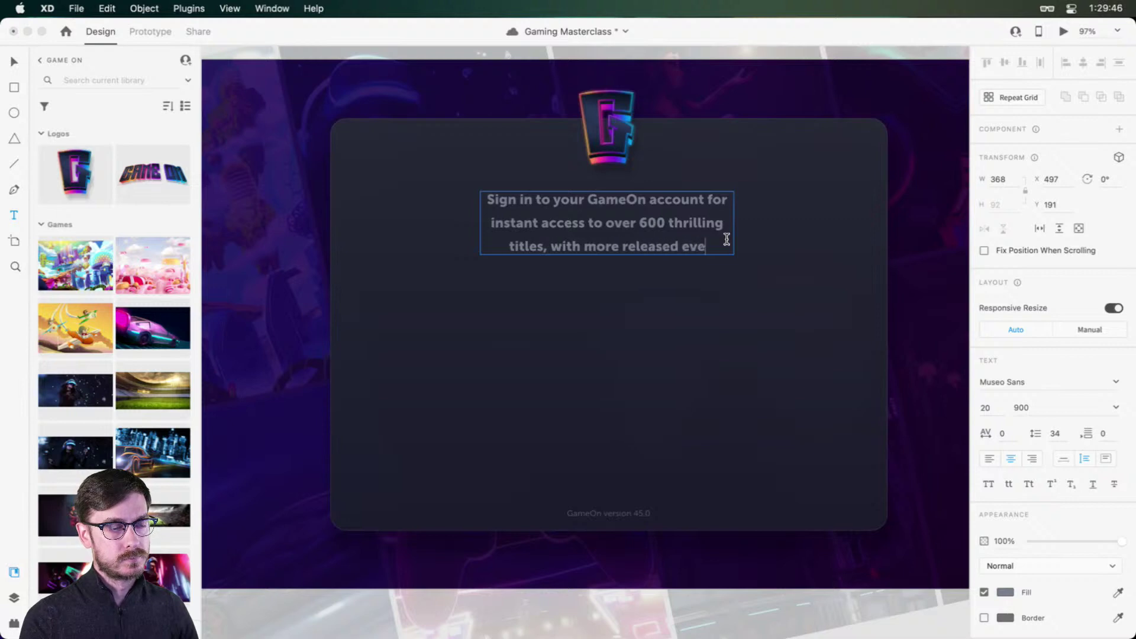
type("ry week.")
key("Escape")
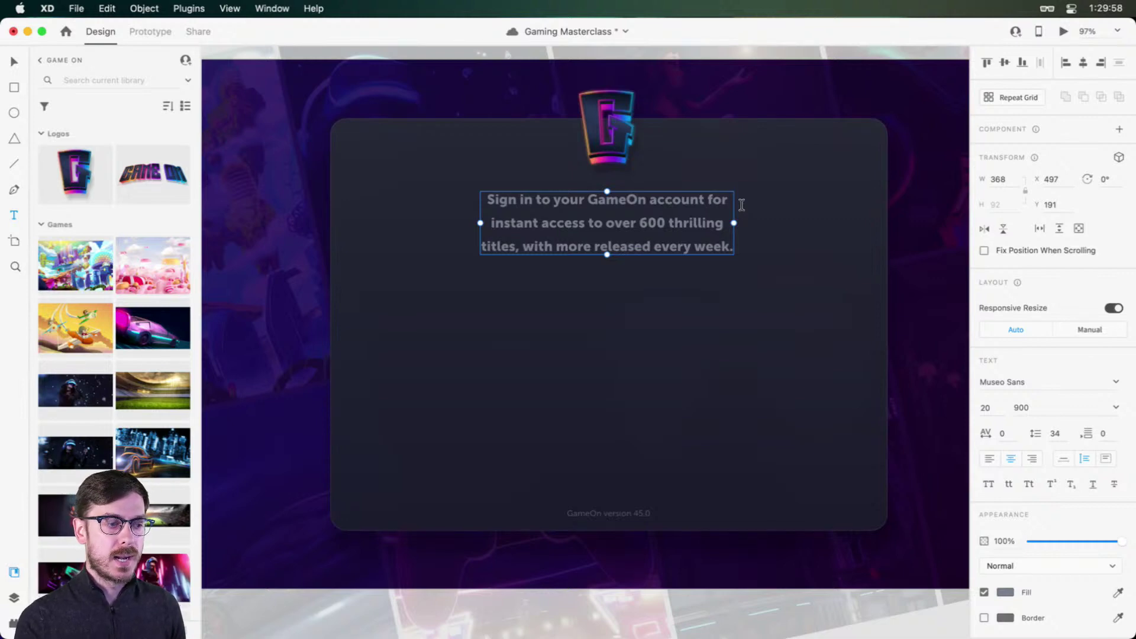
scroll(741, 205, "down", 5)
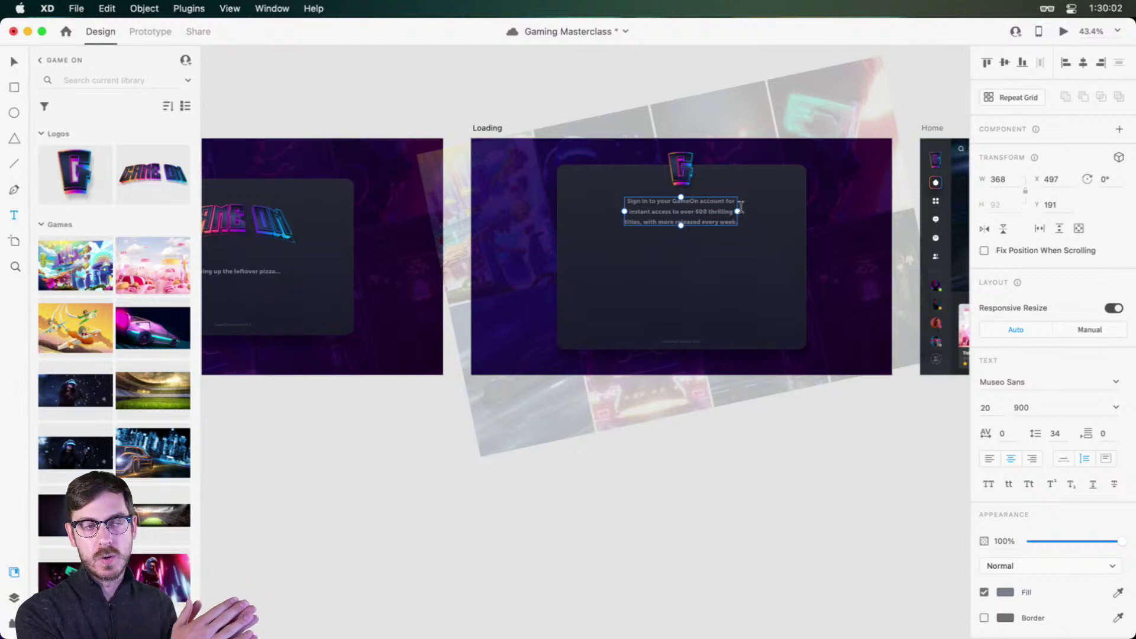
key("super+s")
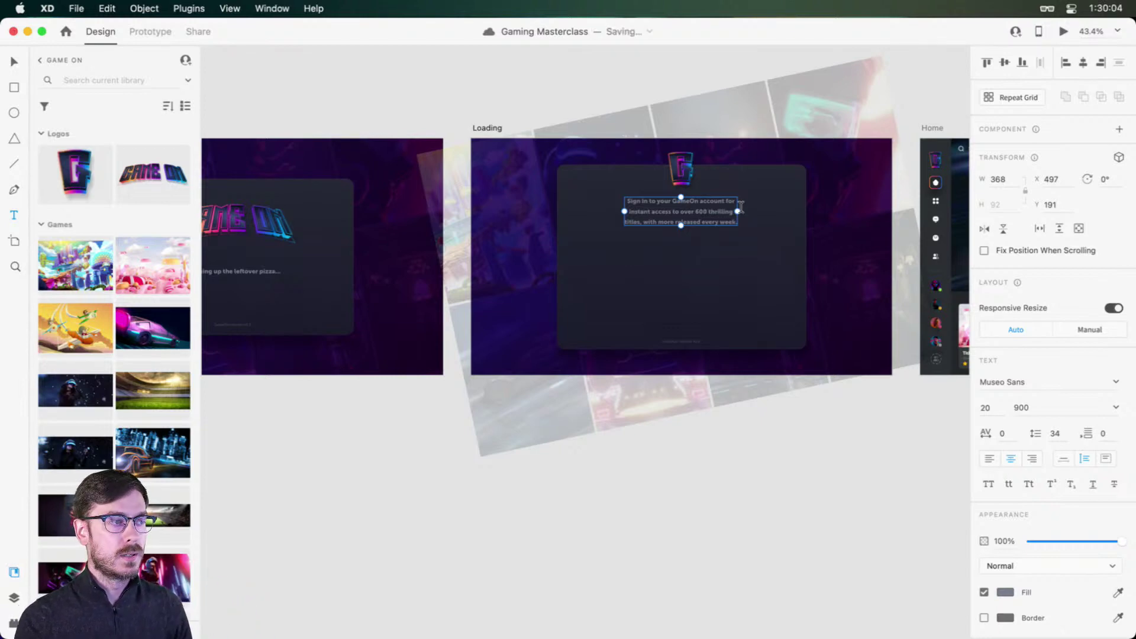
key("v")
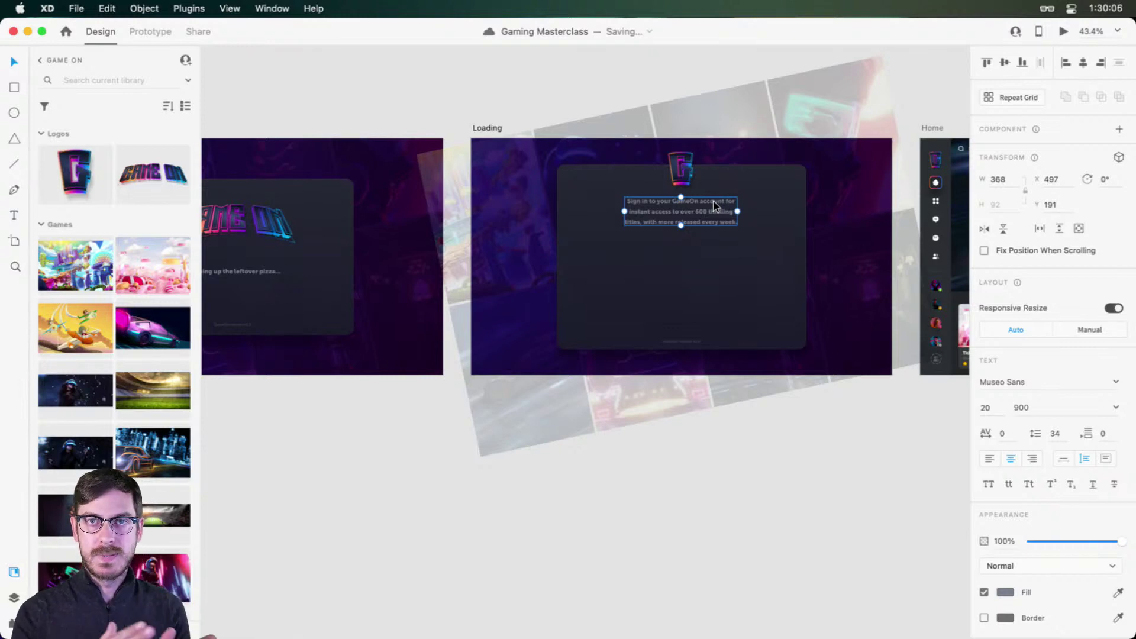
scroll(715, 202, "up", 5)
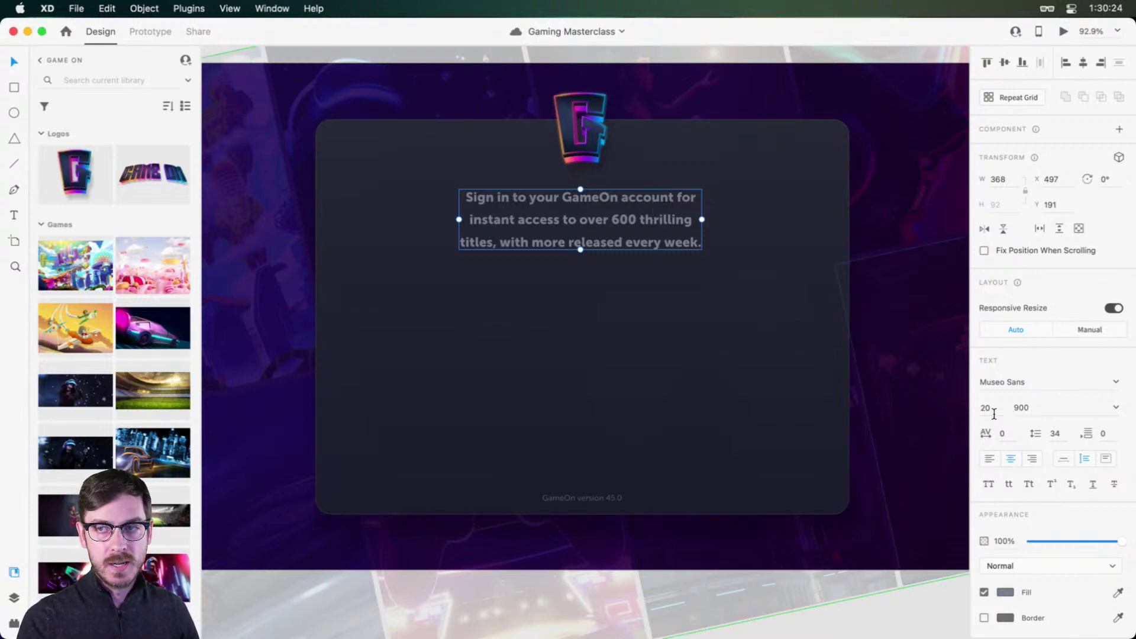
Step: Set the subtitle to size 16, weight 700, with a lighter grey fill
left_click_drag(991, 413, 965, 405)
key("Down")
key("Down")
key("Down")
key("Down")
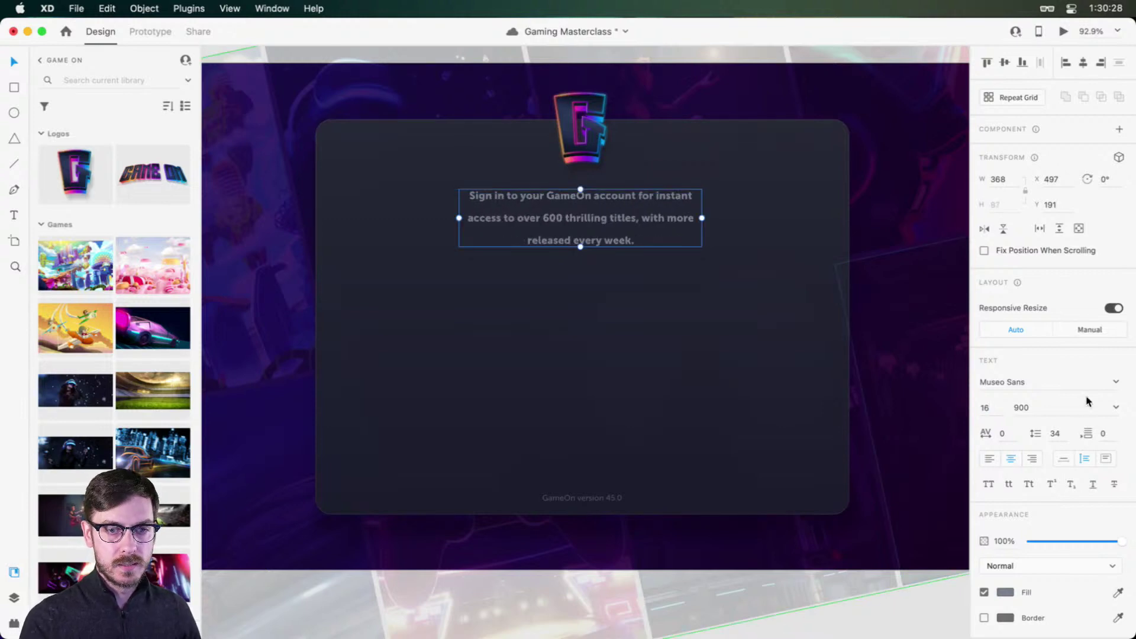
left_click(1116, 407)
left_click(1033, 492)
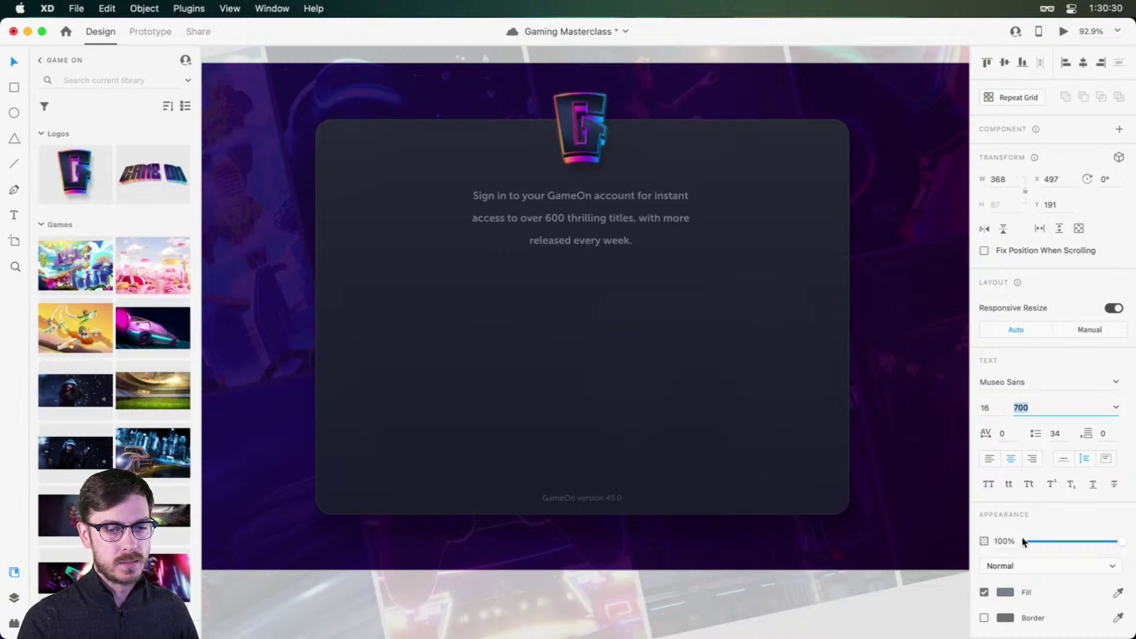
left_click(1006, 592)
mouse_move(857, 491)
left_mouse_down()
mouse_move(849, 499)
mouse_move(848, 485)
left_mouse_up()
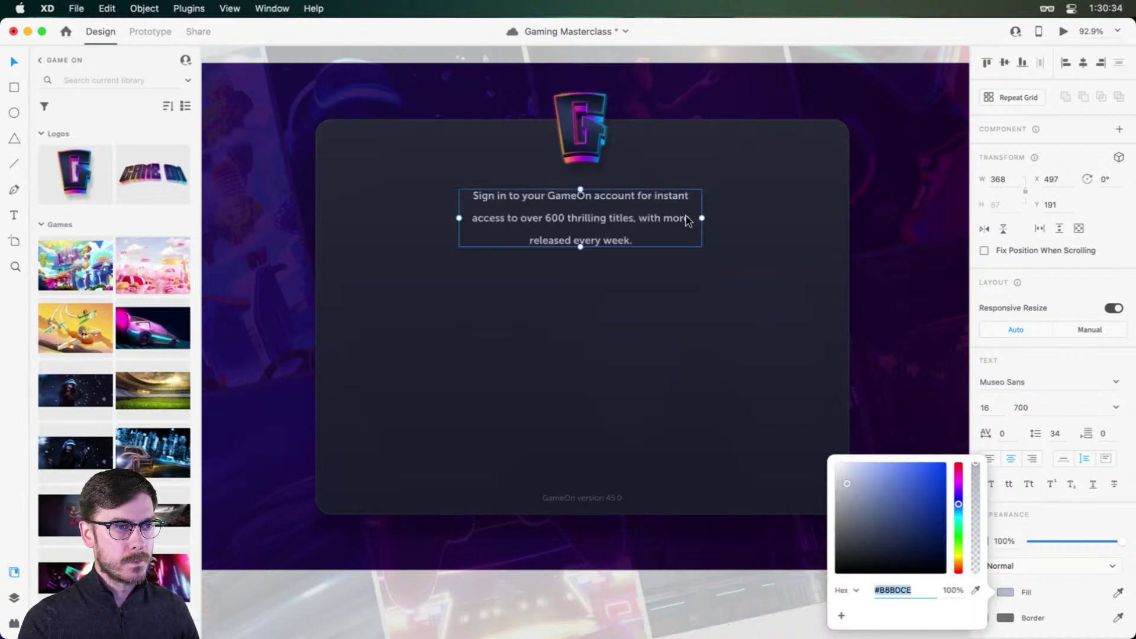
Step: Widen the subtitle to two lines with 28 line spacing, centered and nudged up
left_click_drag(702, 218, 729, 220)
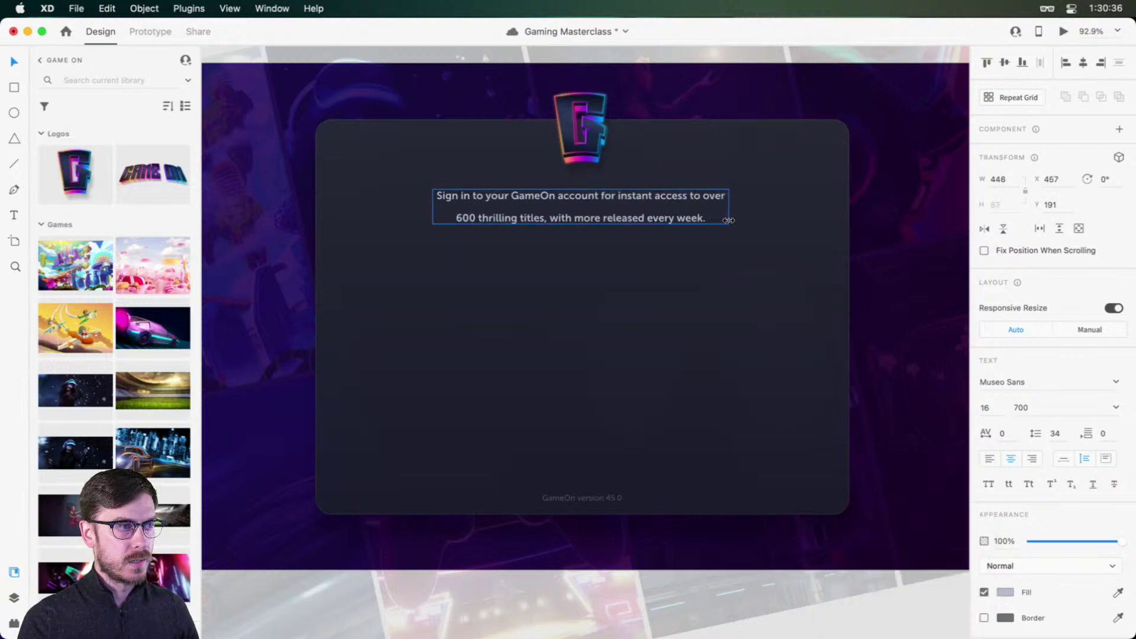
left_click(1055, 432)
key("Down")
key("Down")
key("Down")
key("Down")
key("Down")
key("Down")
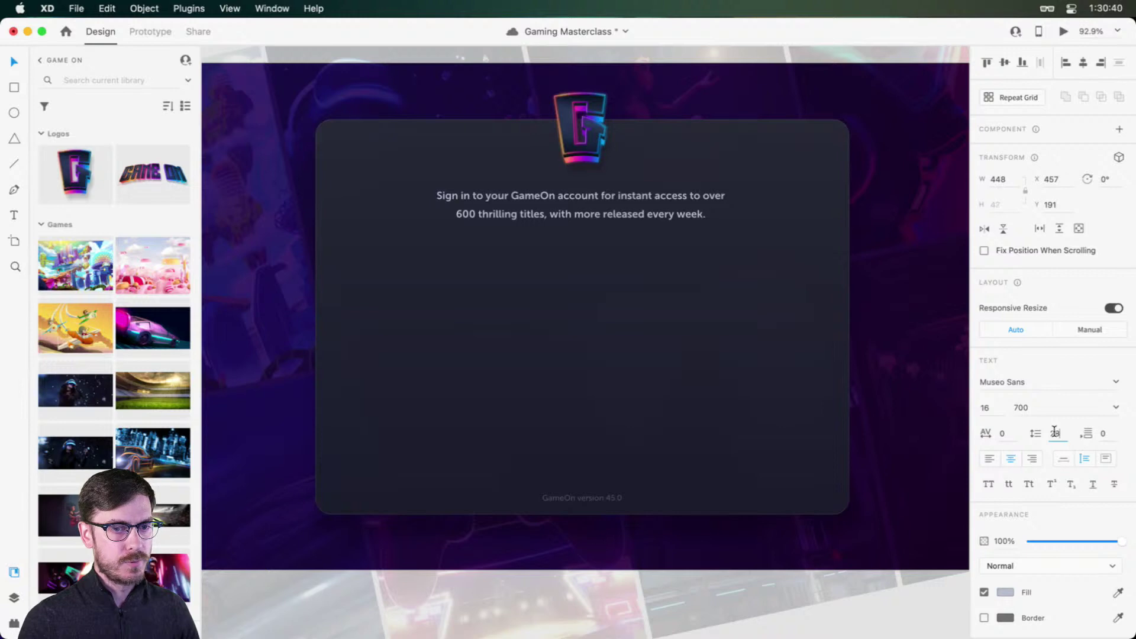
left_click_drag(610, 200, 619, 217)
key("Up")
key("Up")
key("Up")
key("Up")
key("Up")
key("Up")
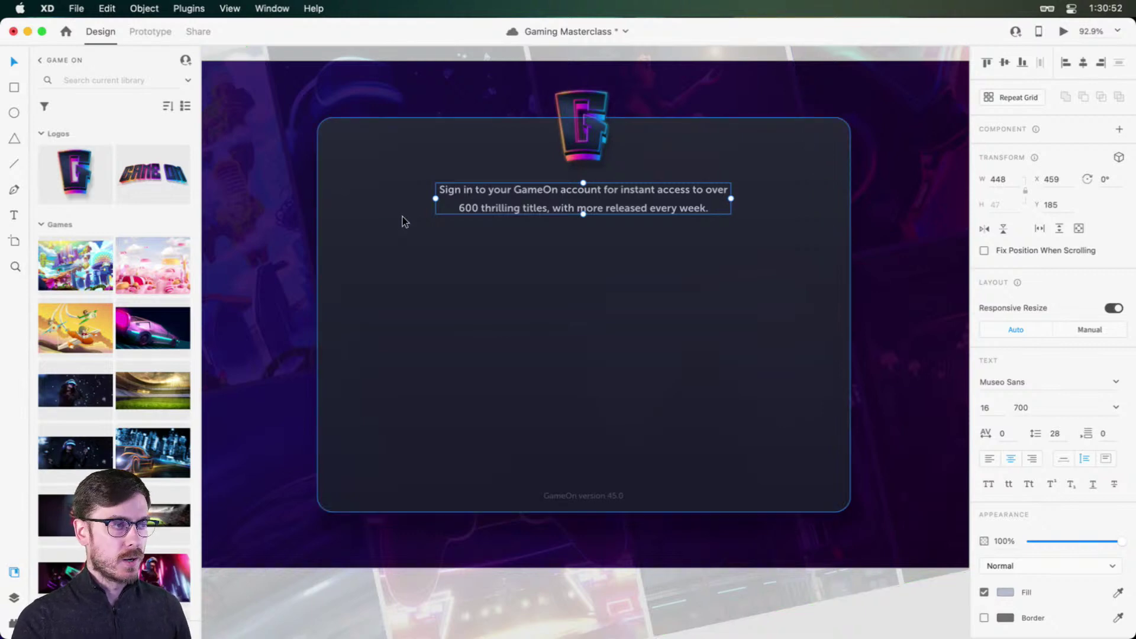
left_click(411, 245)
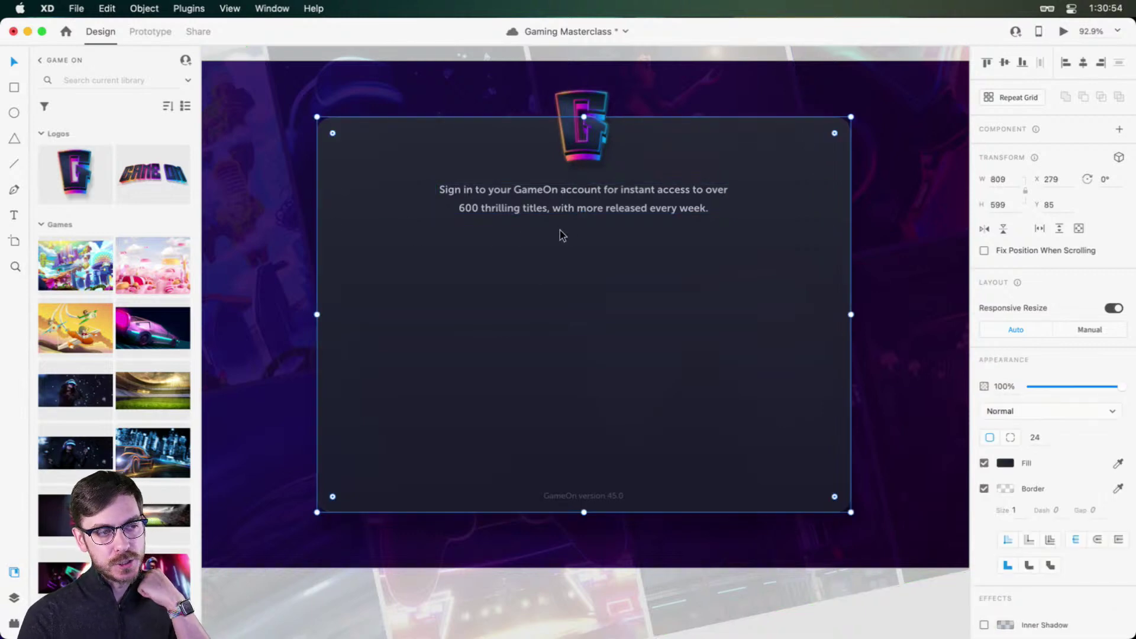
Step: Draw a white rectangle on the card, duplicate it, then delete both
key("r")
mouse_move(348, 233)
left_mouse_down()
mouse_move(548, 447)
mouse_move(553, 470)
mouse_move(584, 472)
left_mouse_up()
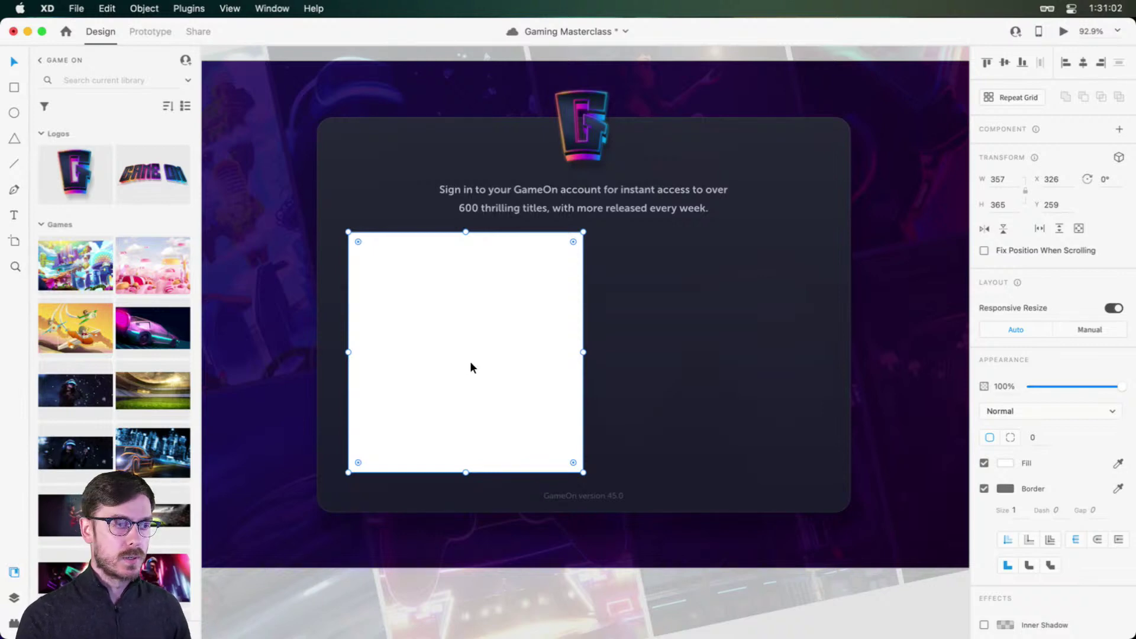
left_click_drag(471, 364, 716, 335)
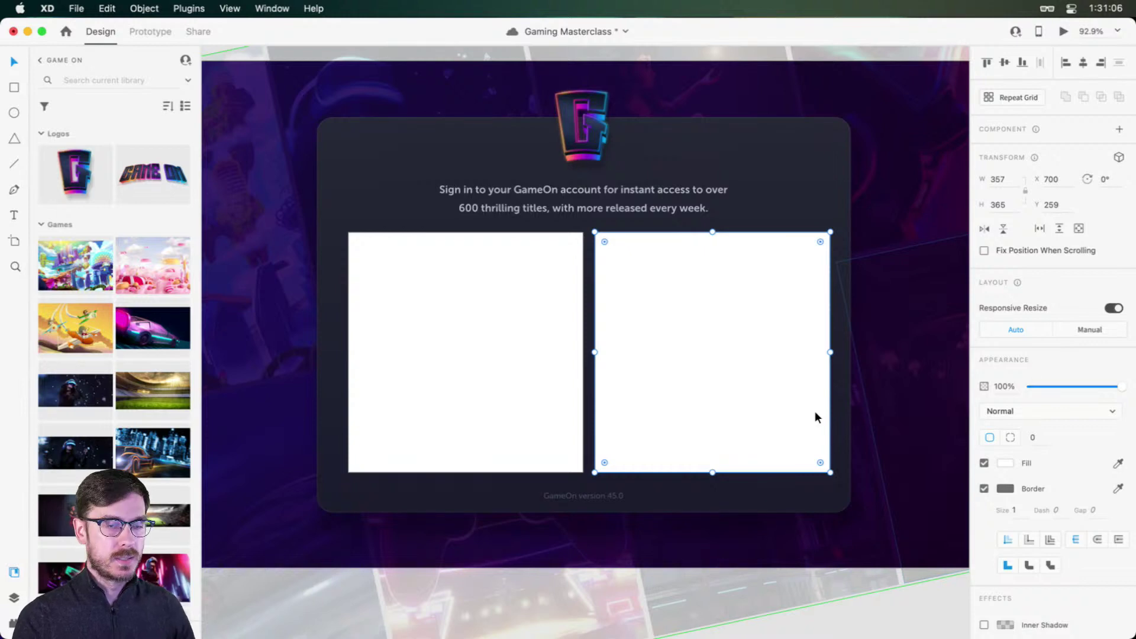
key("Delete")
left_click(508, 350)
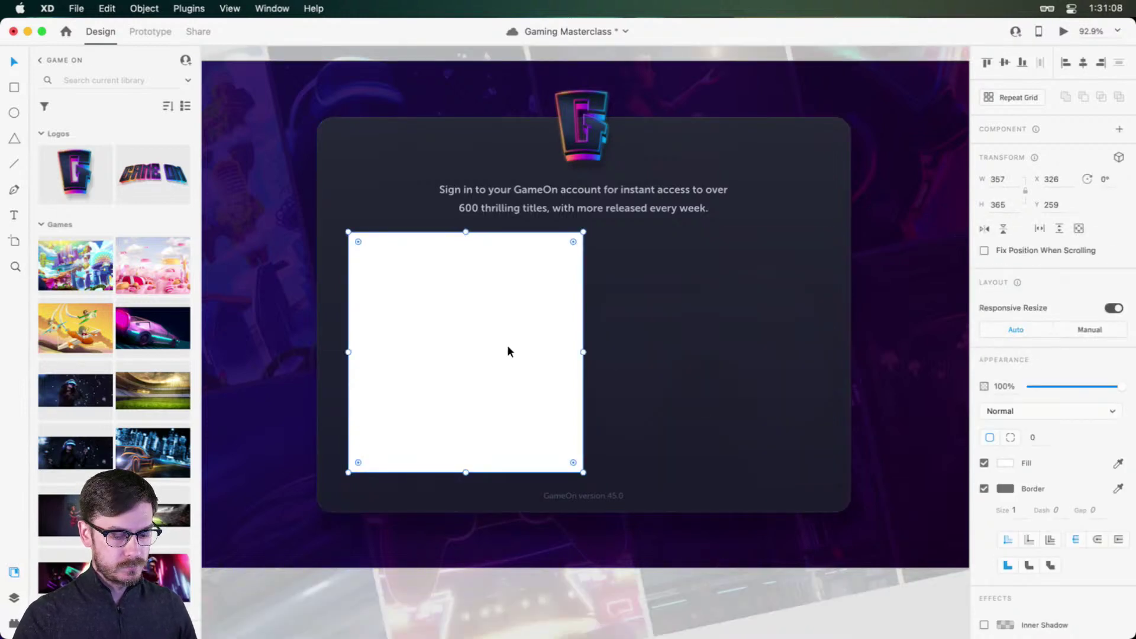
key("Delete")
Step: Draw a 293-wide field rectangle under the subtitle and round its corners to 8
key("r")
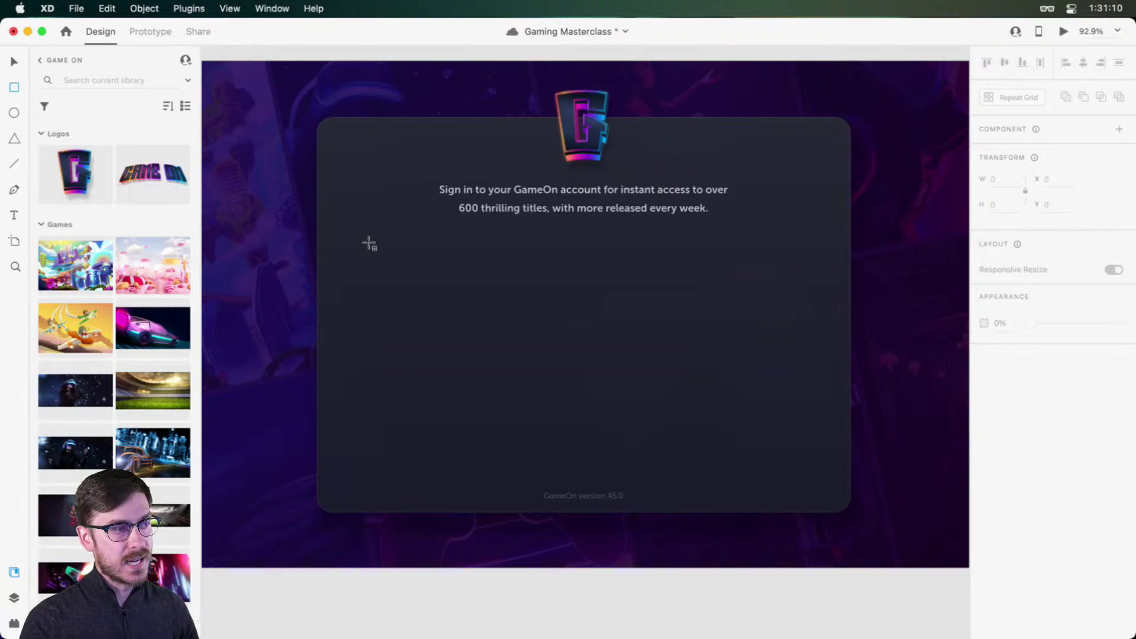
mouse_move(356, 239)
left_mouse_down()
mouse_move(529, 271)
mouse_move(550, 286)
left_mouse_up()
scroll(418, 255, "up", 5)
key("v")
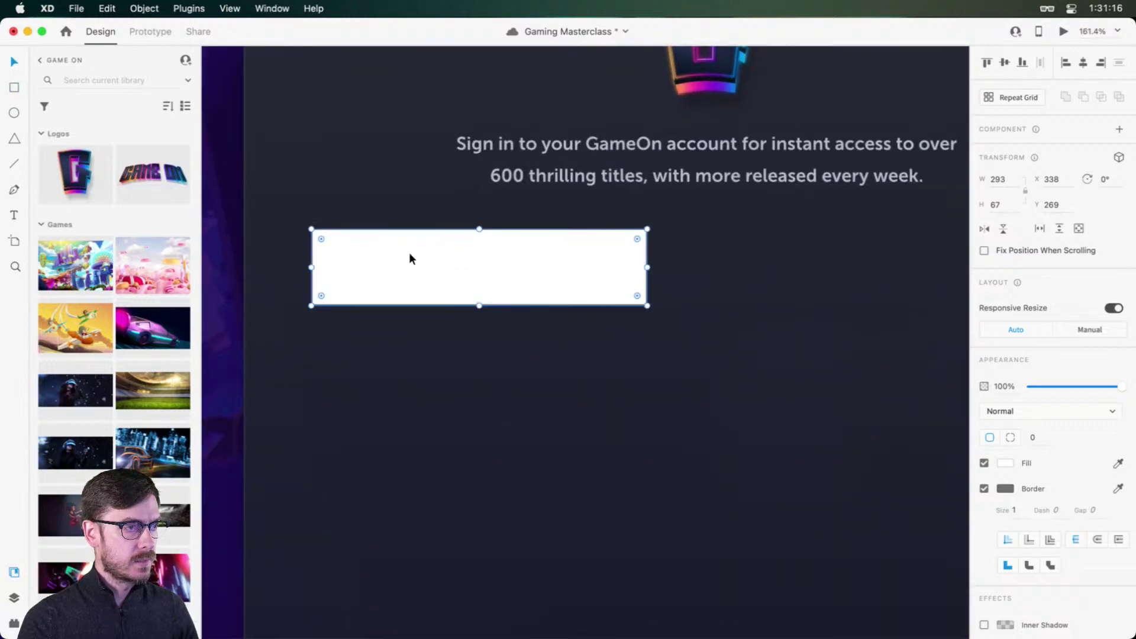
left_click_drag(466, 275, 503, 285)
left_click_drag(669, 244, 665, 248)
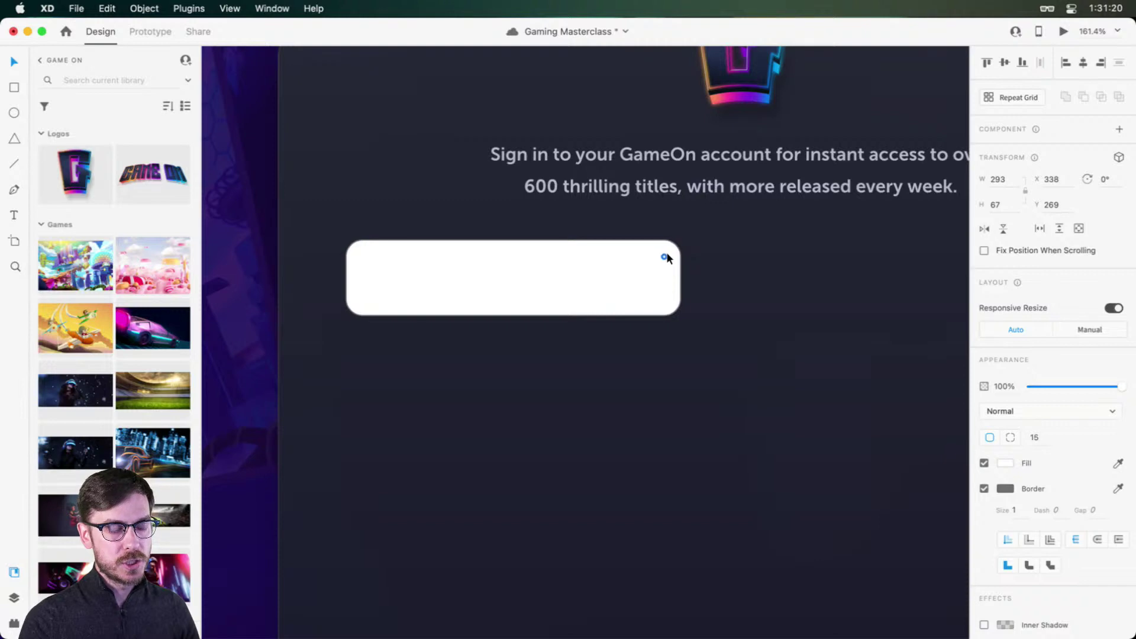
left_click_drag(666, 253, 600, 300)
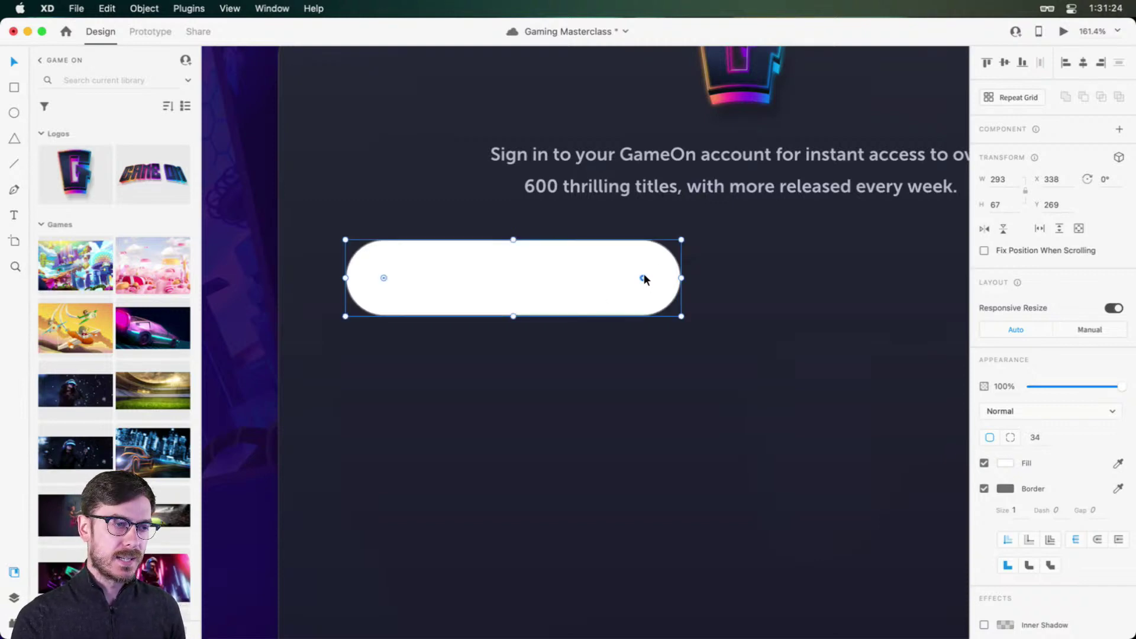
left_click_drag(643, 278, 666, 251)
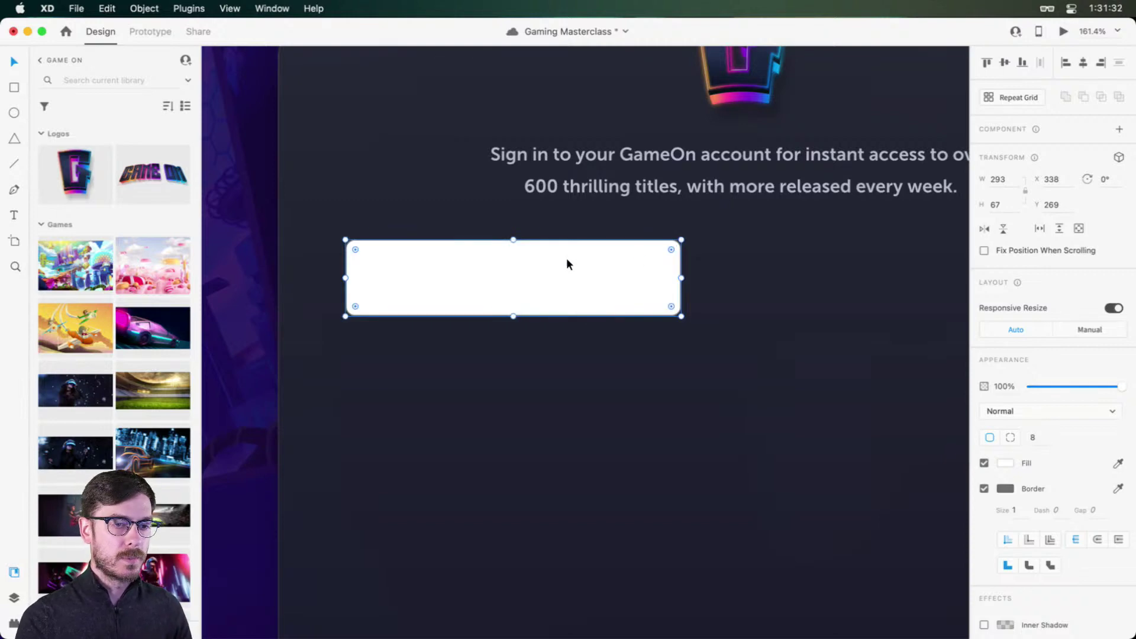
Step: Set the field rectangle's height to 60 and tint its fill toward blue
key("super+shift+Up")
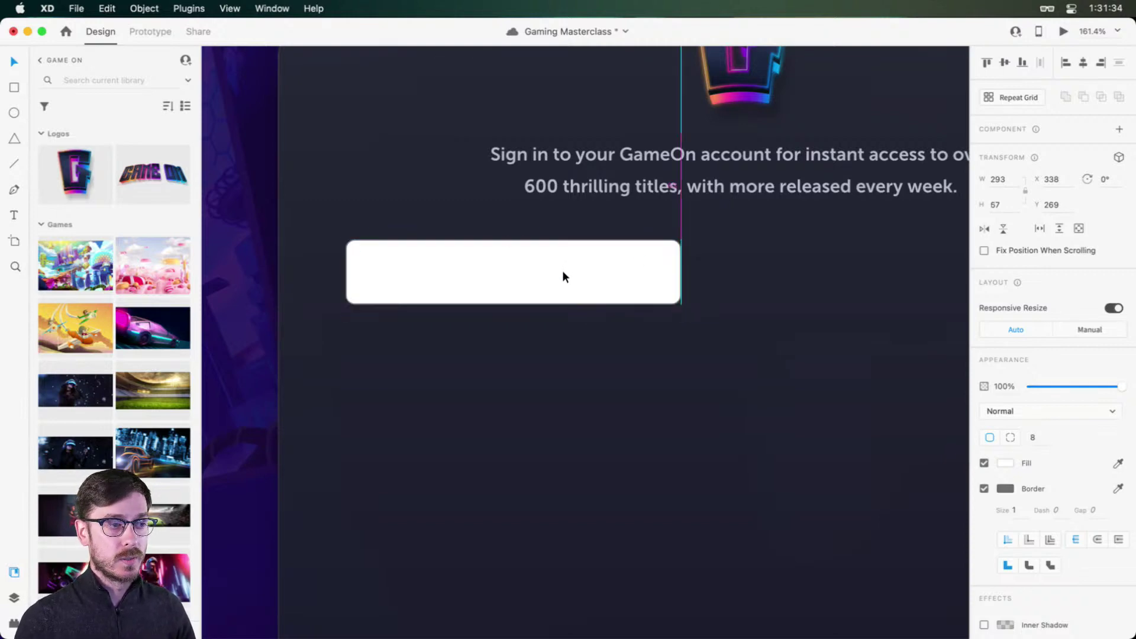
key("super+Down")
key("super+Down")
key("super+Down")
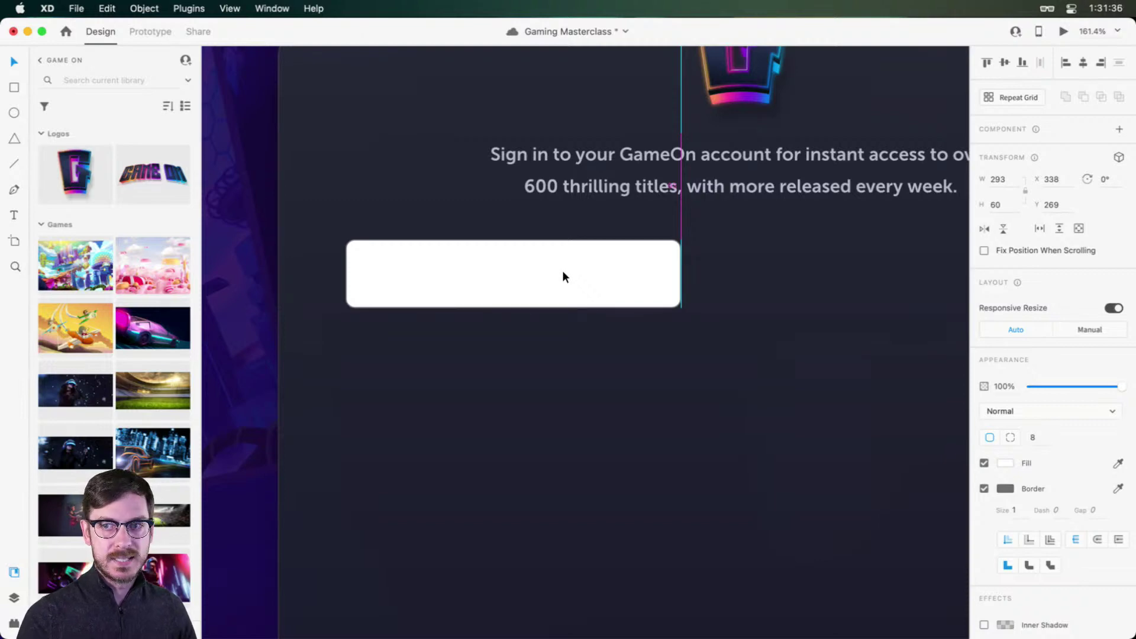
left_click(1006, 464)
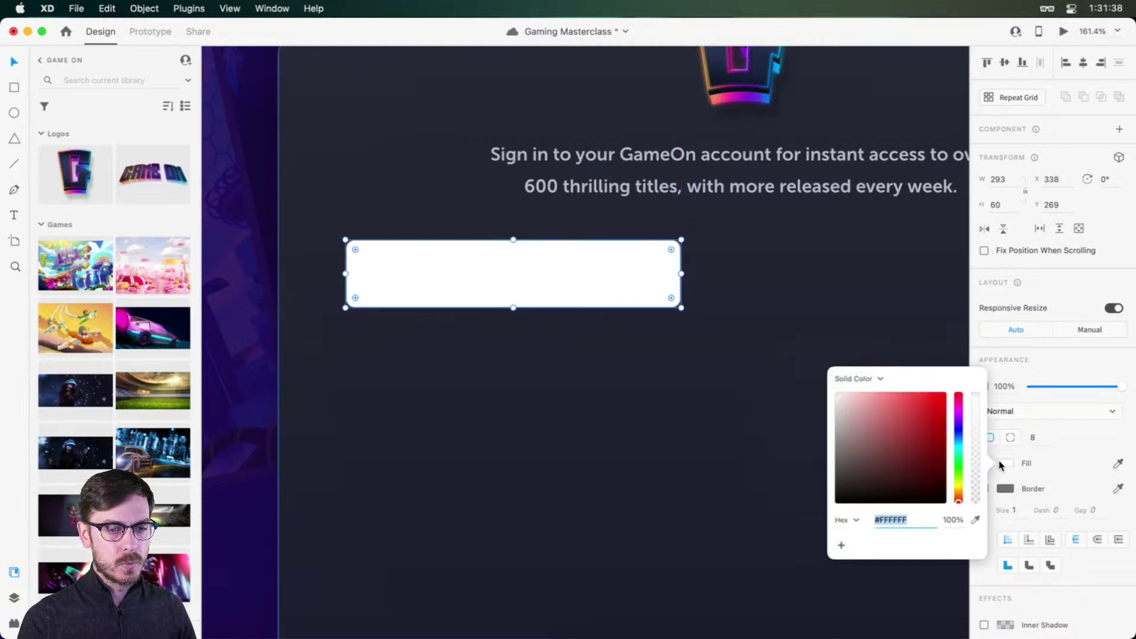
left_click(960, 438)
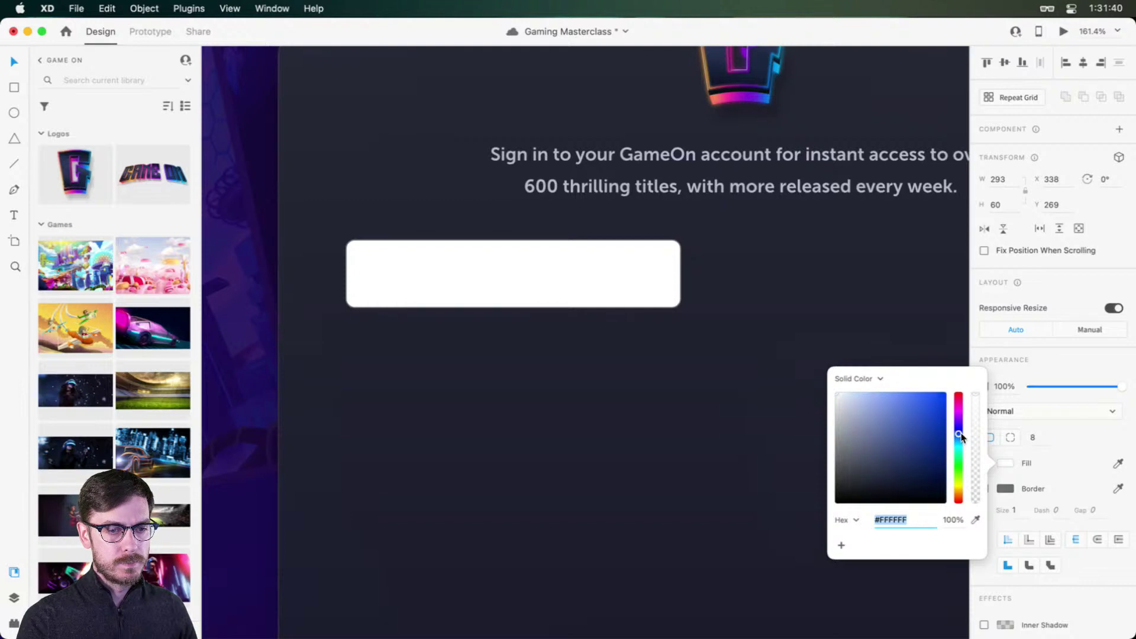
Step: Give the input box a dark purple fill (#302F39)
left_click(845, 436)
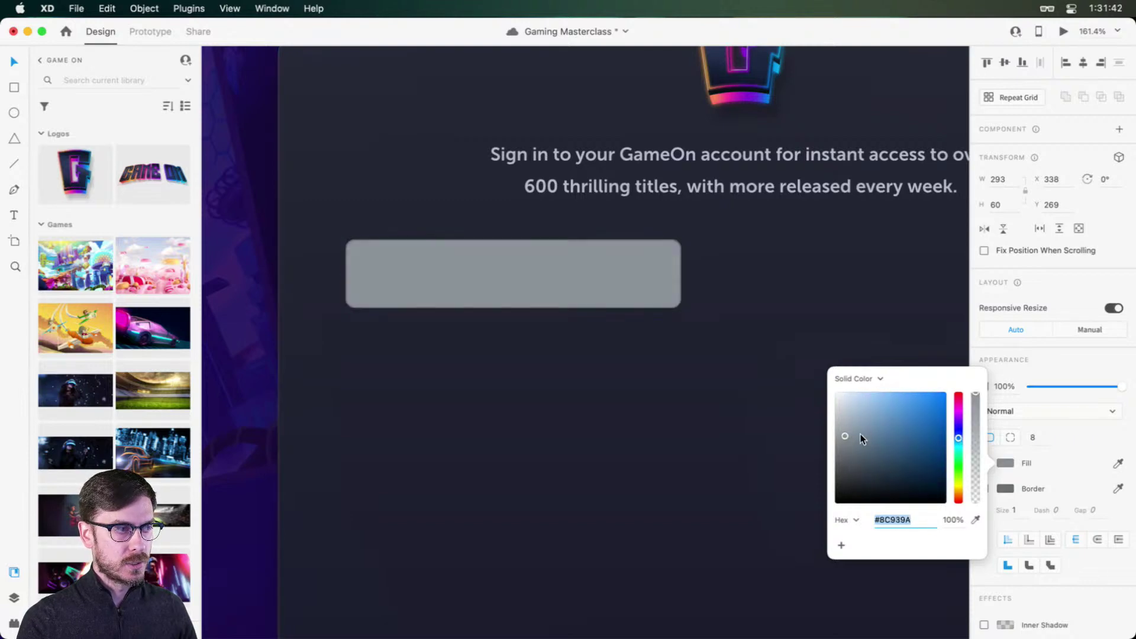
left_click(958, 435)
mouse_move(845, 453)
left_mouse_down()
mouse_move(860, 456)
mouse_move(853, 468)
left_mouse_up()
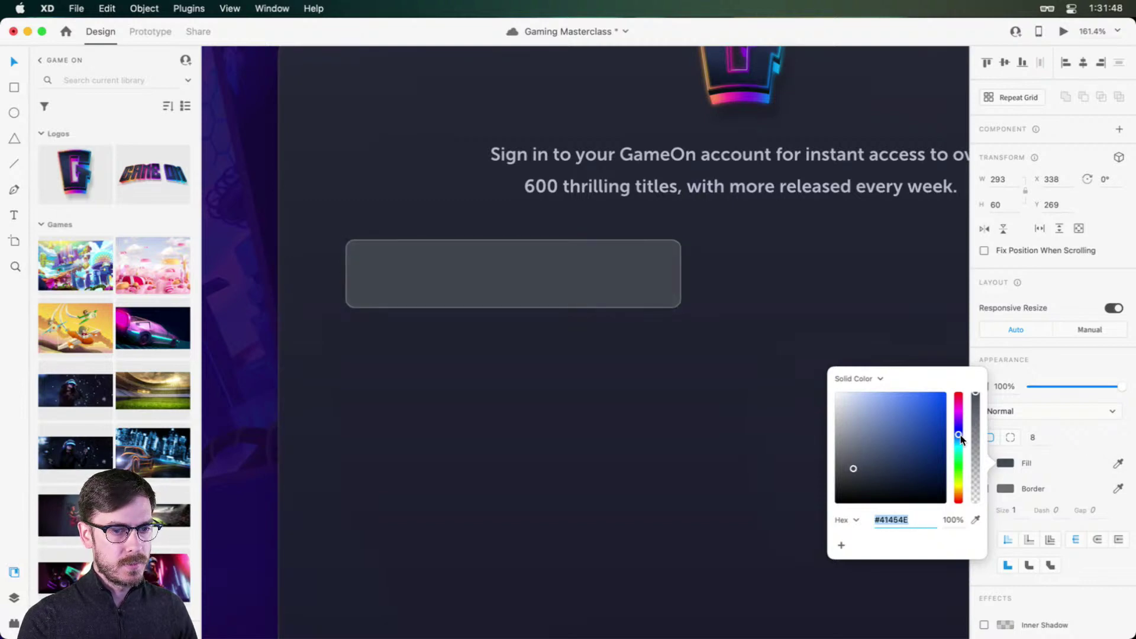
left_click_drag(959, 439, 960, 430)
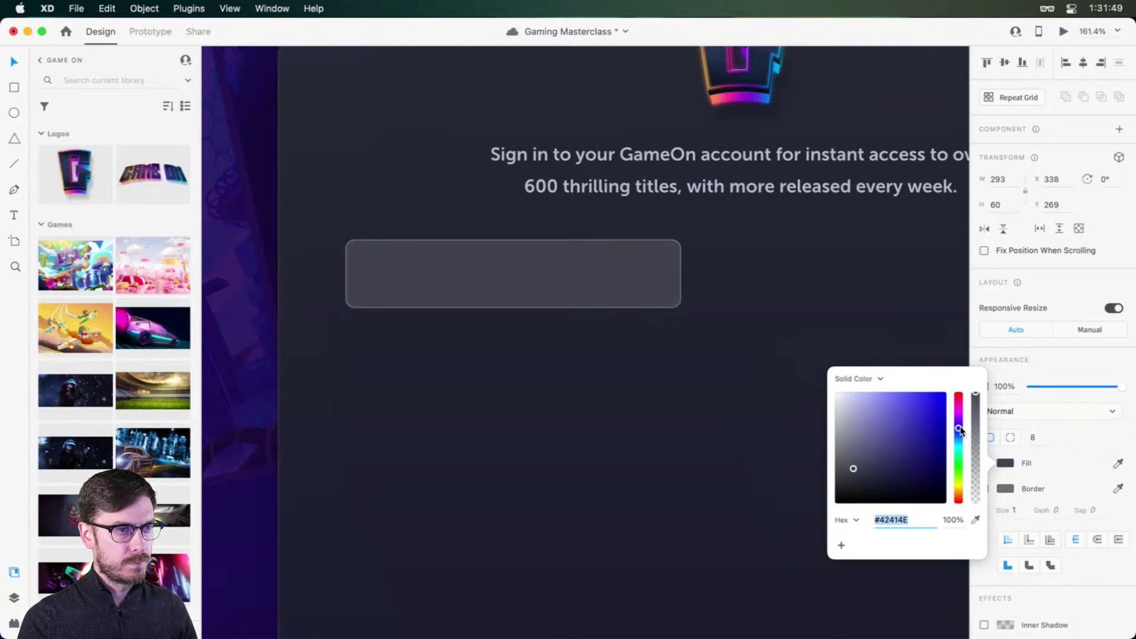
left_click(1046, 380)
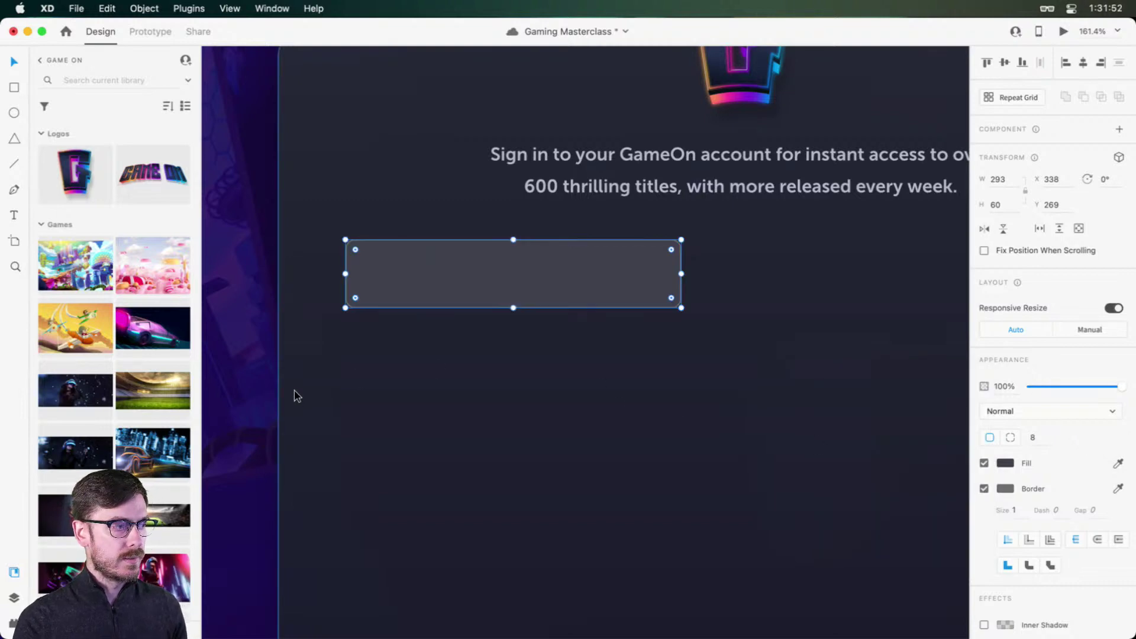
Step: Add a white border at 10% opacity and darken the fill further
left_click(1006, 488)
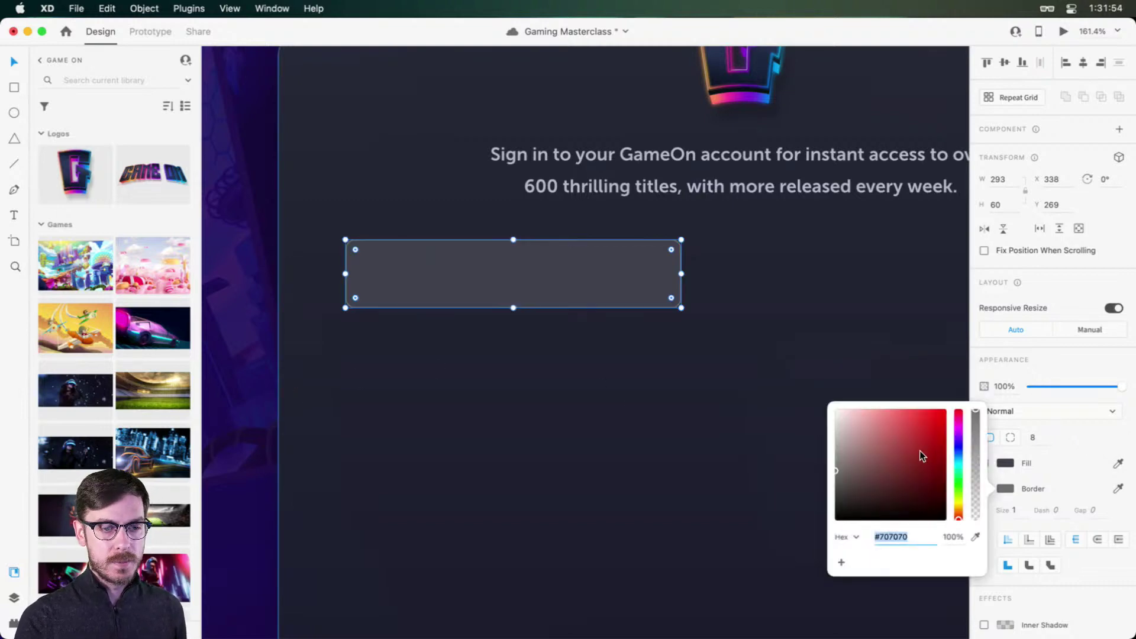
left_click_drag(902, 450, 767, 330)
left_click_drag(975, 493, 978, 507)
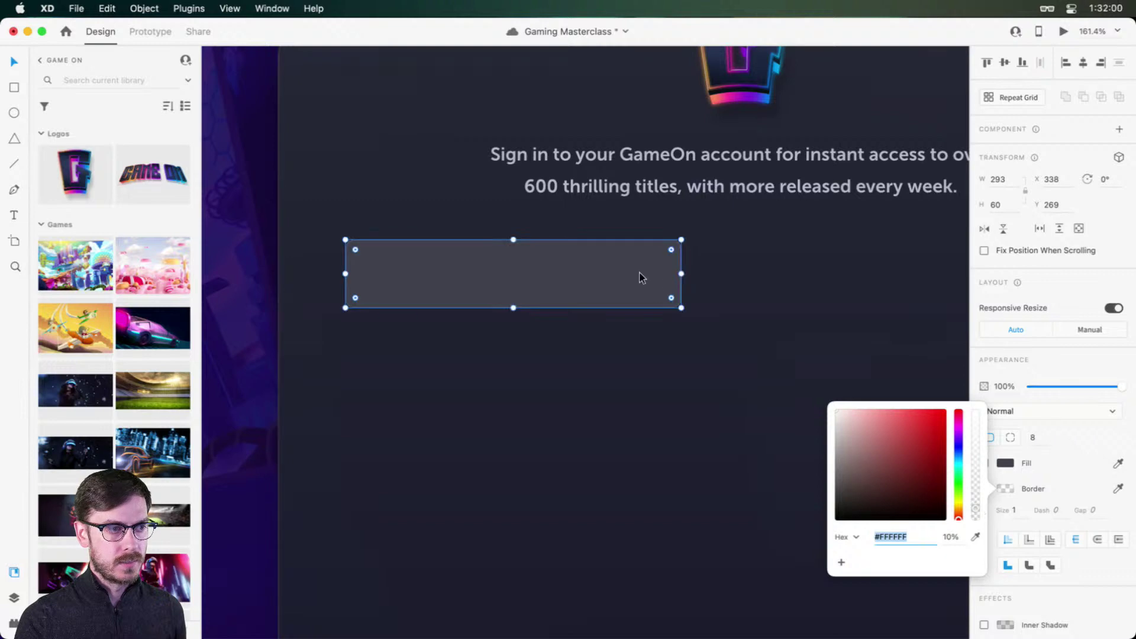
left_click(624, 277)
left_click(1006, 463)
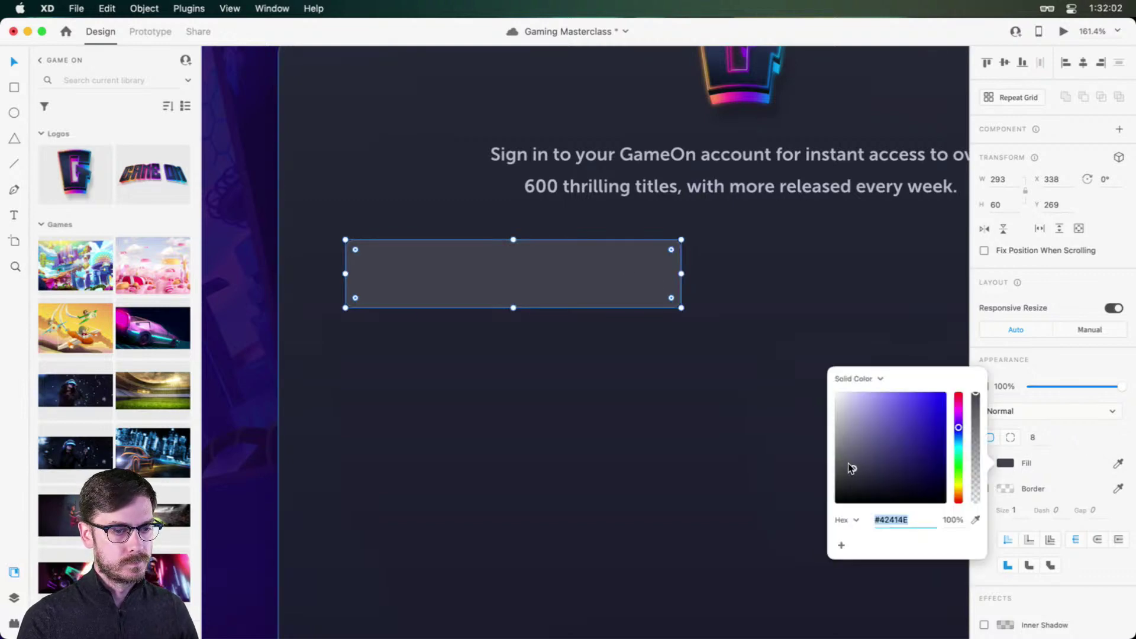
left_click_drag(849, 468, 855, 480)
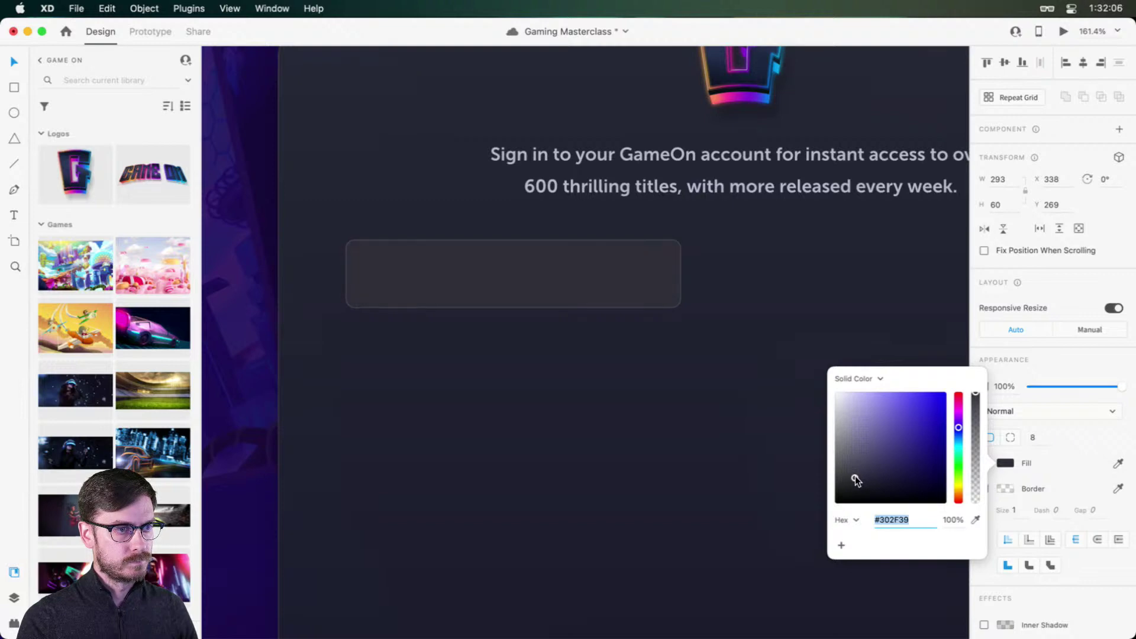
key("super+0")
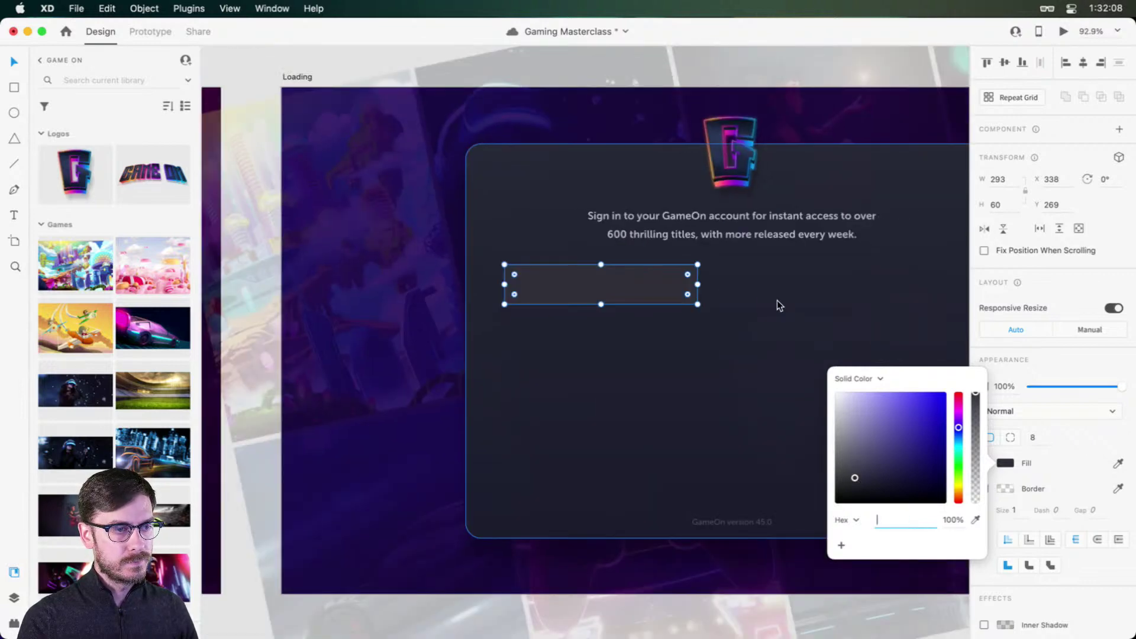
Step: Change the sign-in card's fill from gradient to a darkened solid colour
left_click(769, 303)
left_click_drag(692, 295, 809, 304)
scroll(781, 308, "right", 5)
scroll(781, 308, "down", 1)
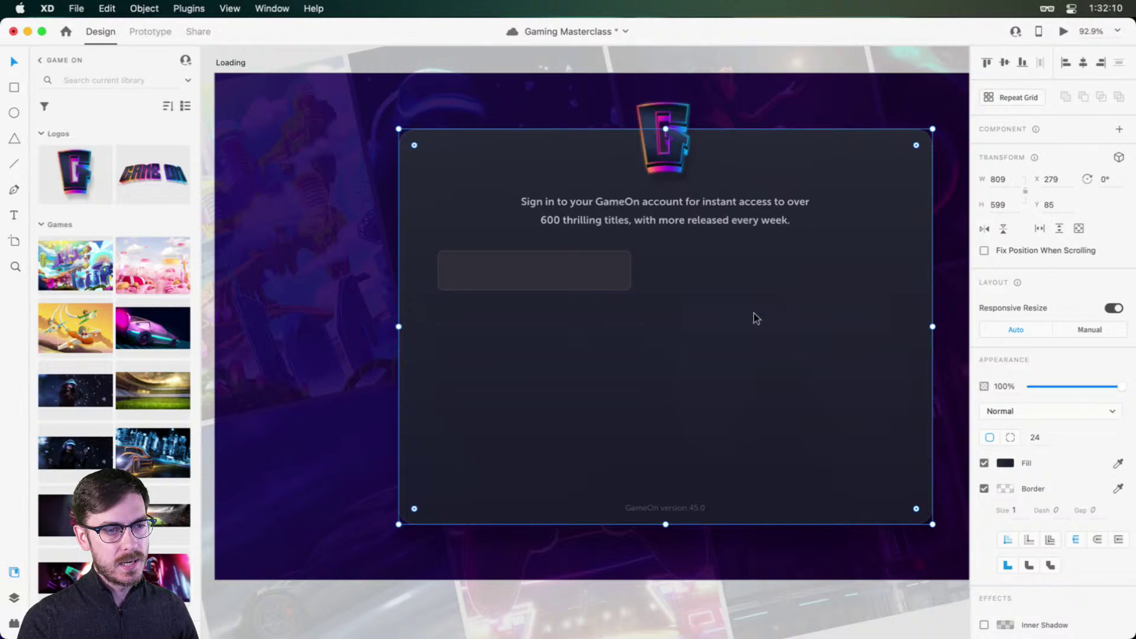
scroll(588, 260, "up", 3)
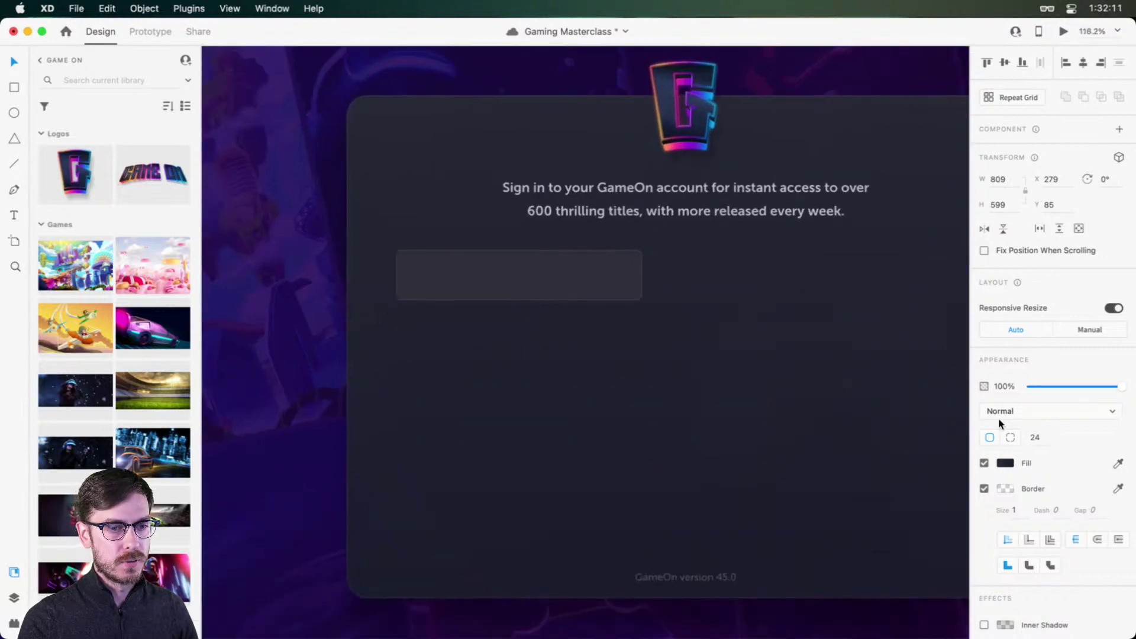
left_click(1005, 462)
left_click(863, 370)
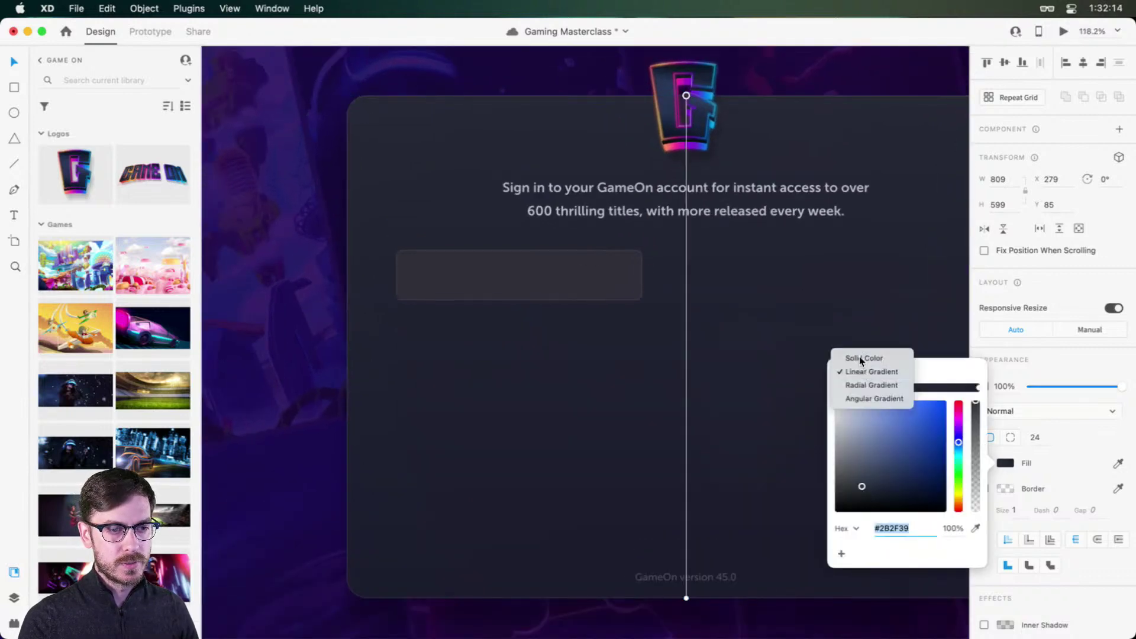
left_click(862, 359)
left_click_drag(864, 490, 863, 490)
left_click(1095, 343)
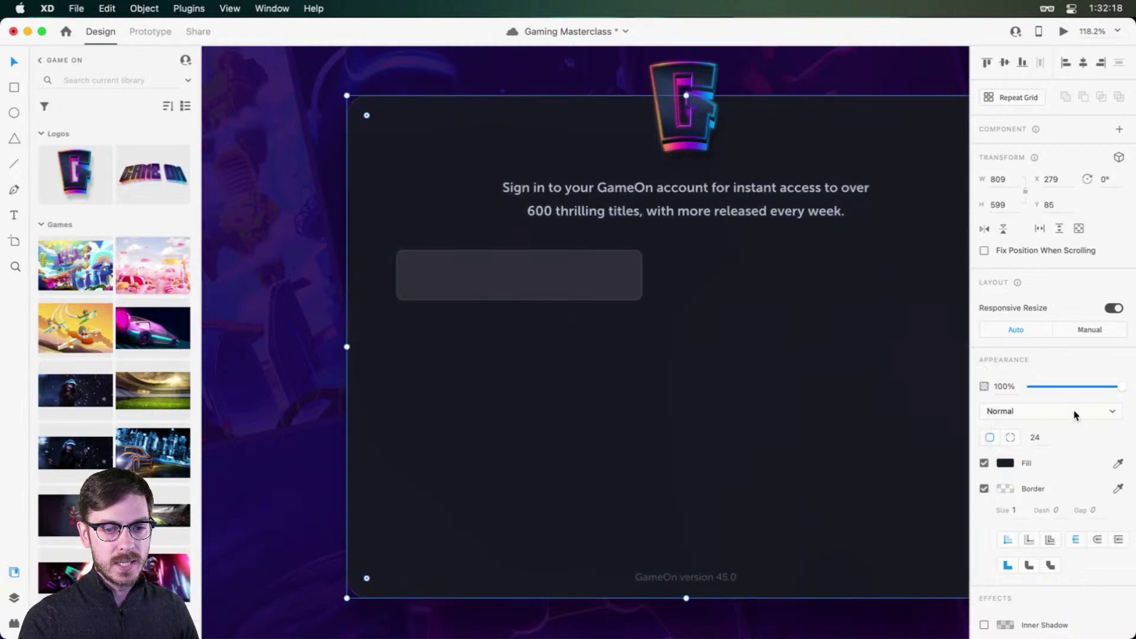
Step: Copy the sign-in card's appearance and paste it onto the GAME ON loading card
scroll(1075, 438, "down", 5)
left_click_drag(1113, 581, 1110, 581)
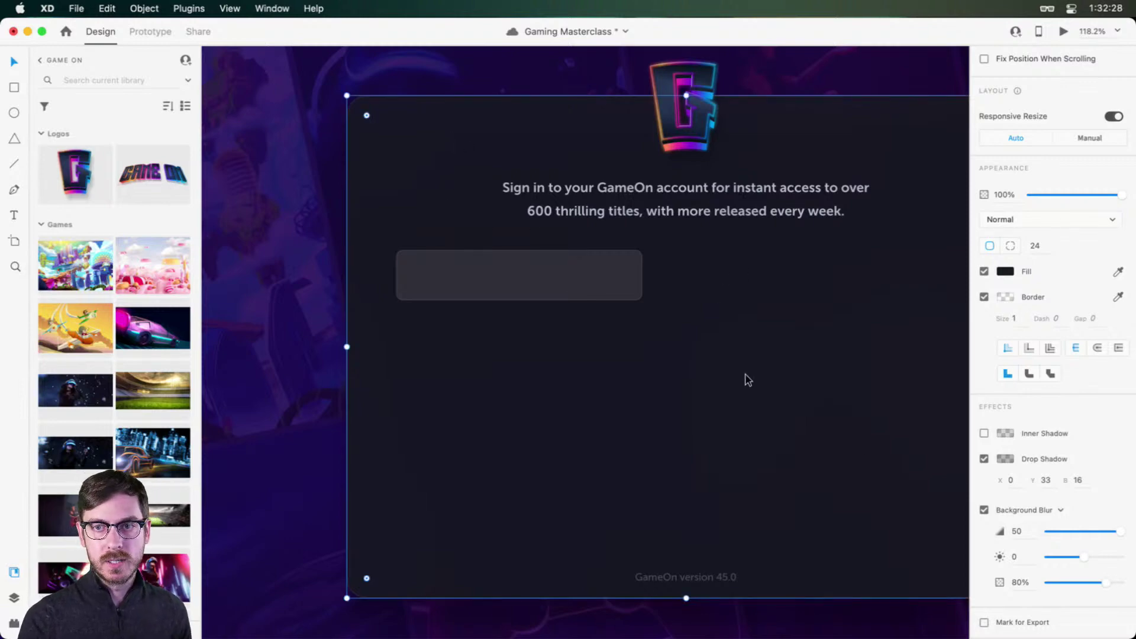
right_click(699, 341)
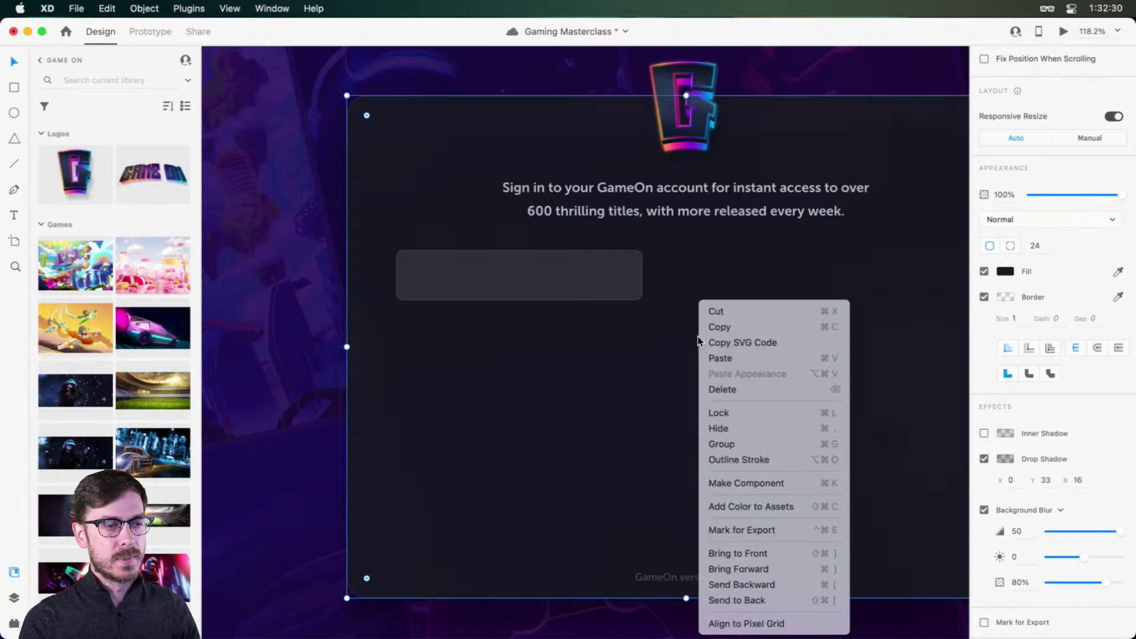
left_click(639, 345)
scroll(639, 346, "left", 10)
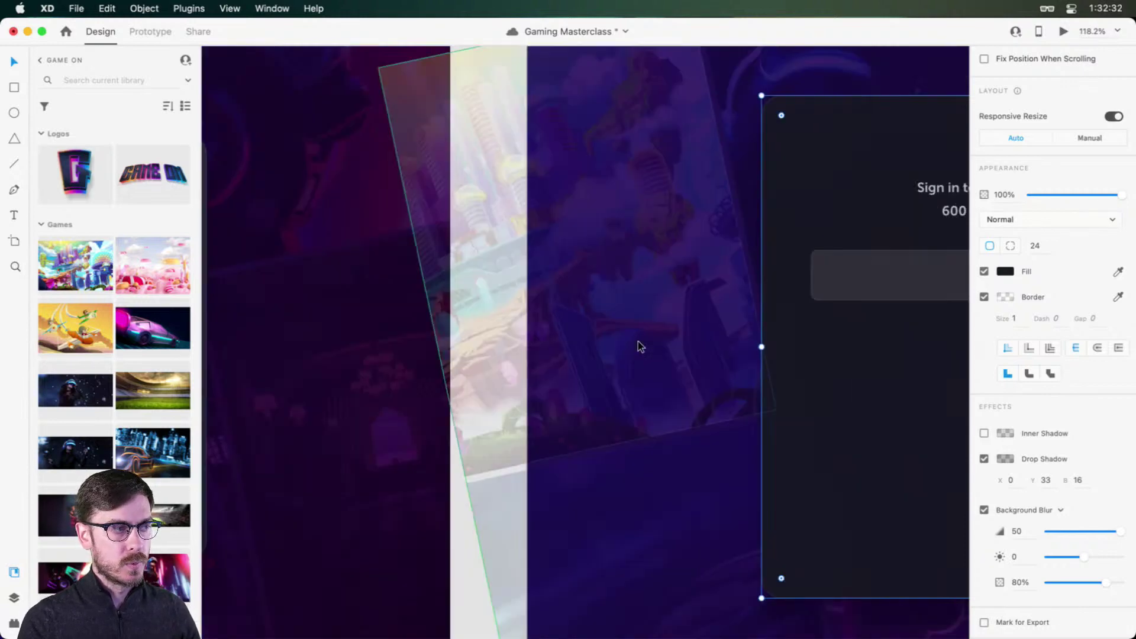
scroll(639, 346, "right", 10)
right_click(708, 166)
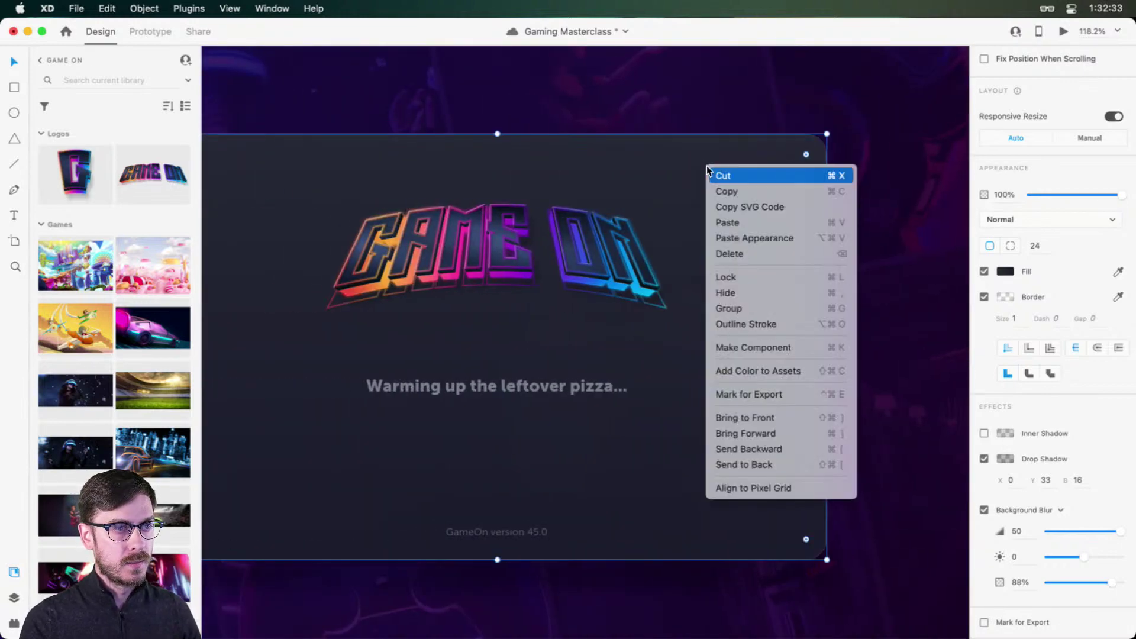
left_click(788, 239)
Step: Select the email input box on the sign-in card
scroll(783, 235, "right", 13)
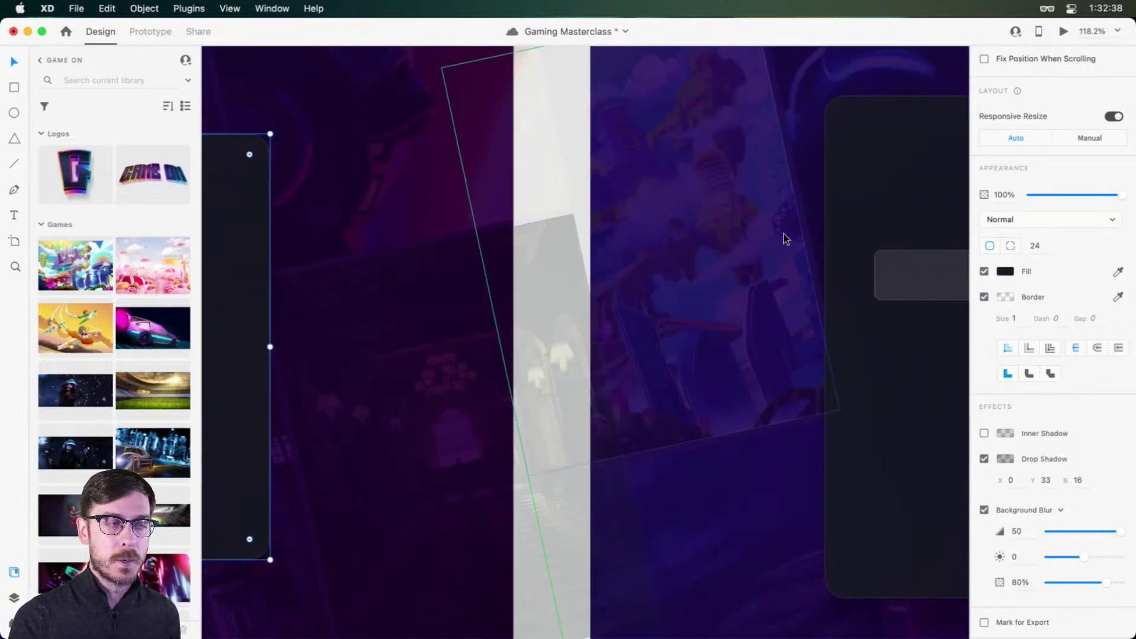
scroll(787, 233, "right", 5)
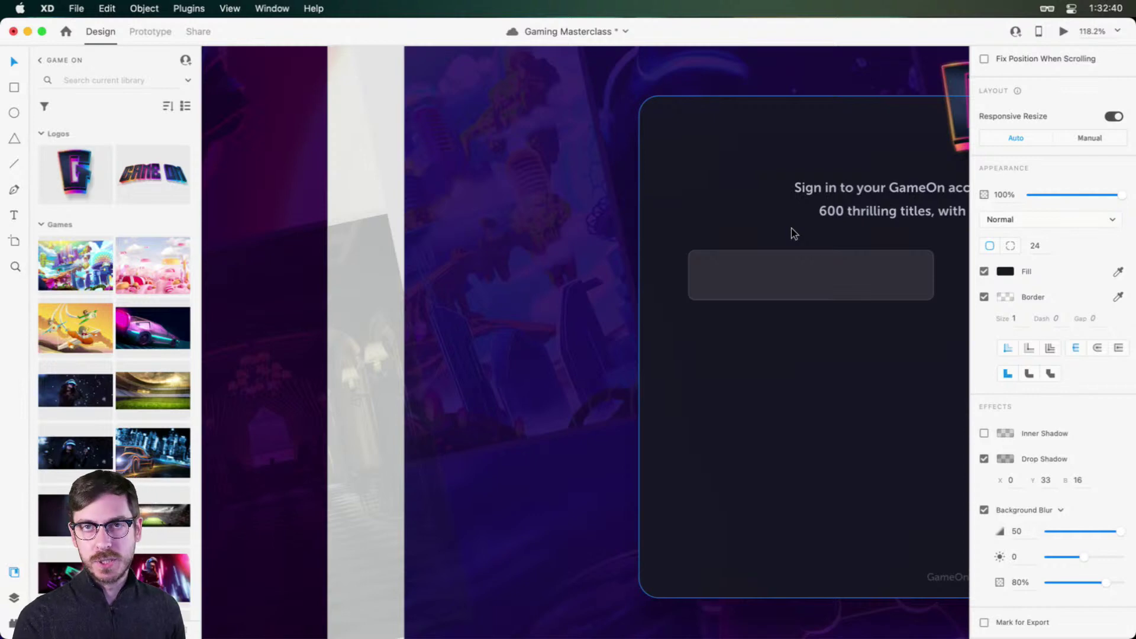
scroll(790, 228, "left", 7)
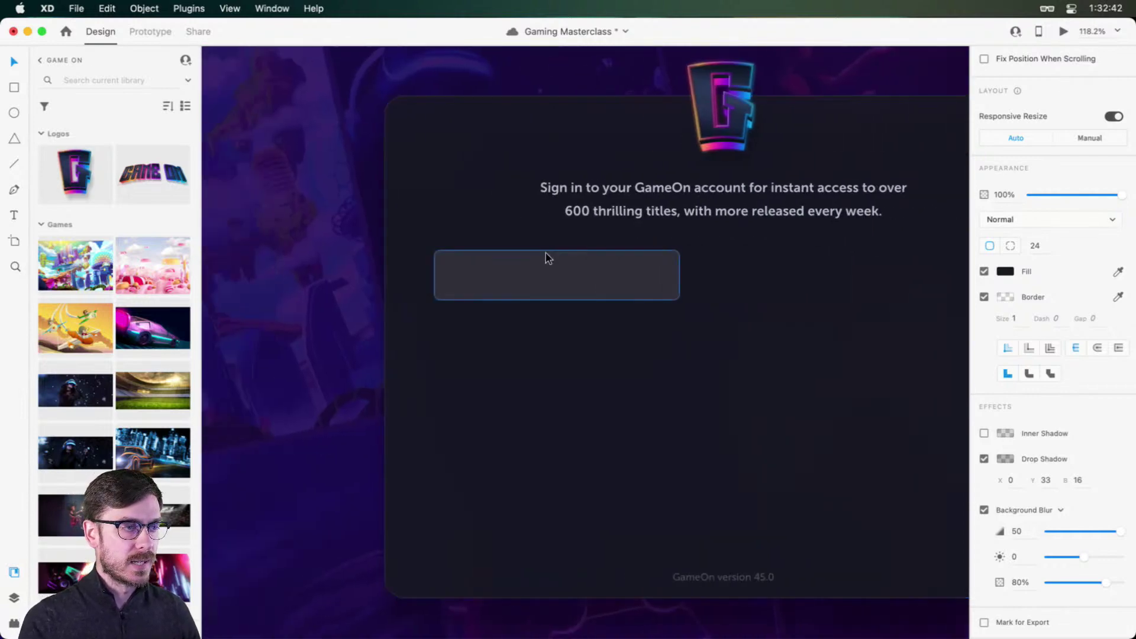
left_click(545, 271)
scroll(539, 278, "up", 3)
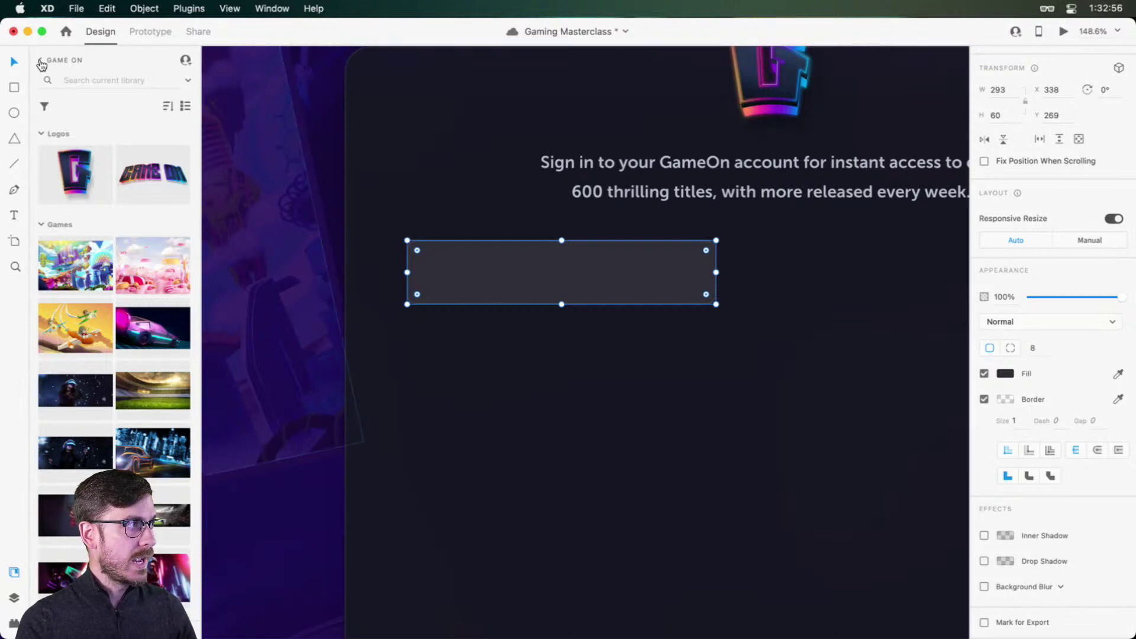
Step: Search Icons 4 Design for 'email' icons, then show Nucleo's Coco icon set
key("super+shift+p")
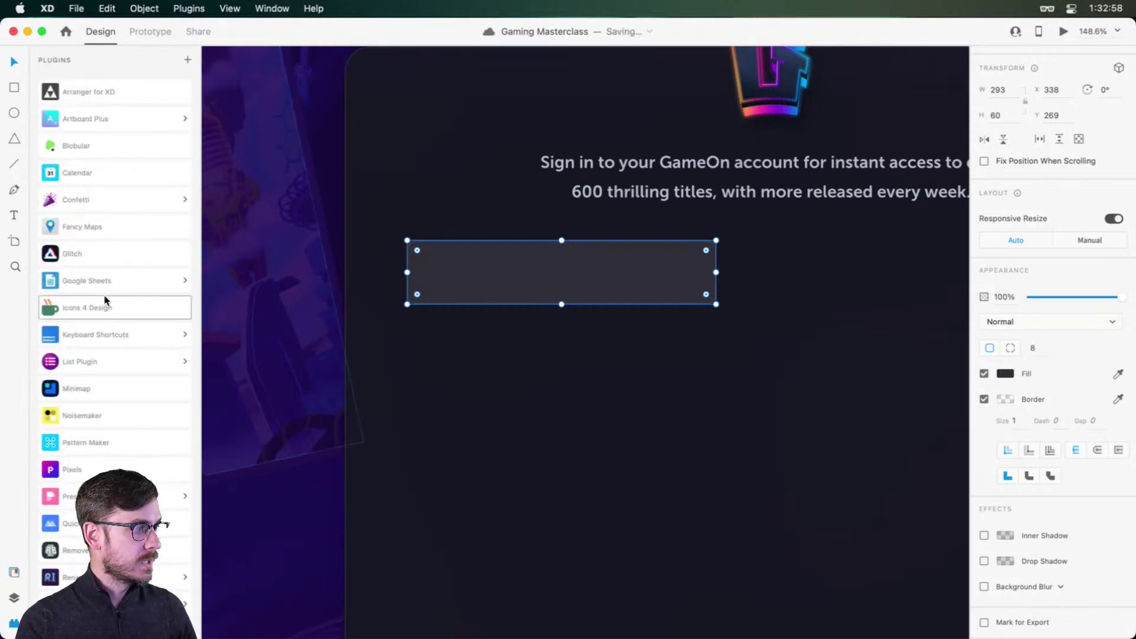
scroll(105, 300, "down", 1)
scroll(105, 300, "up", 1)
left_click(91, 300)
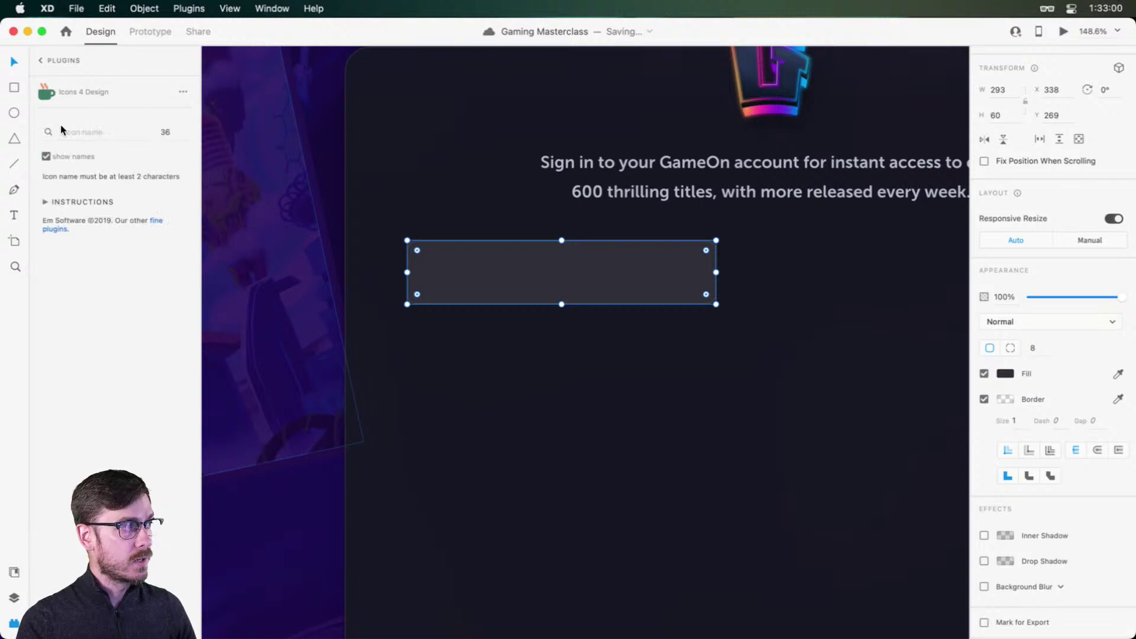
left_click(71, 137)
type("email")
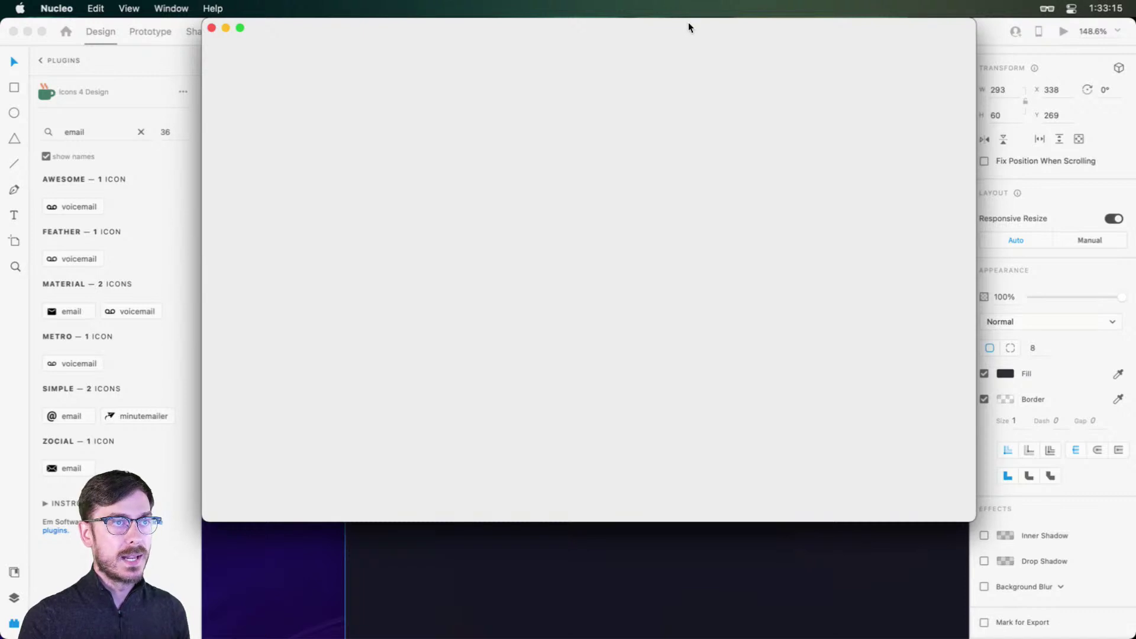
left_click_drag(691, 25, 722, 66)
left_click(264, 257)
Step: Search Nucleo's Coco set for 'message' and insert the Message-5 icon into the design
left_click(329, 93)
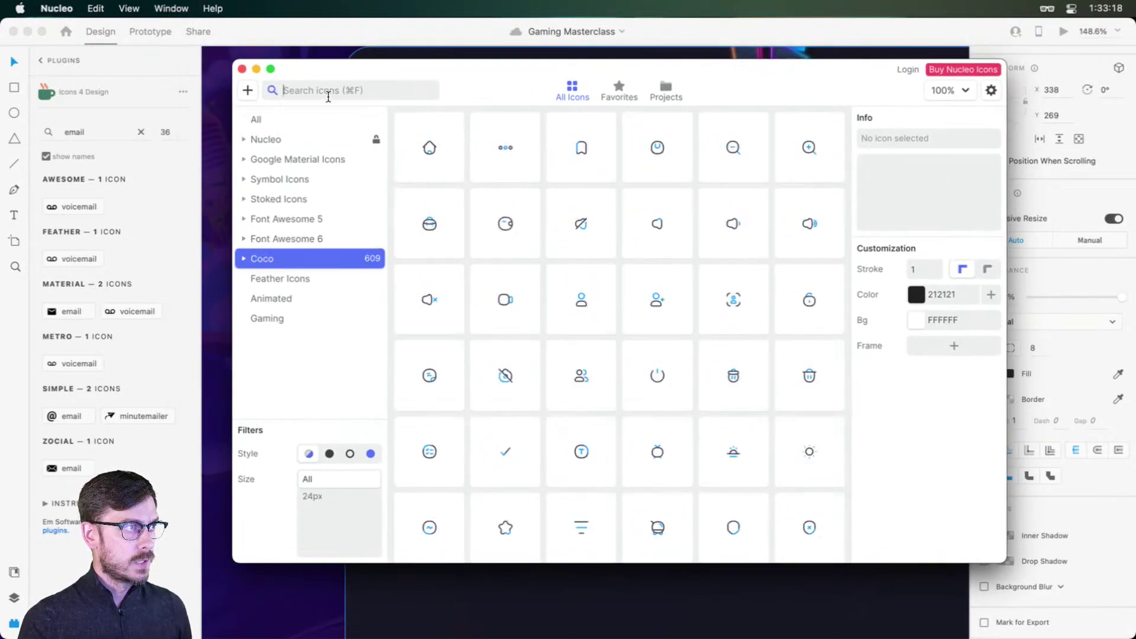
type("email")
key("super+a")
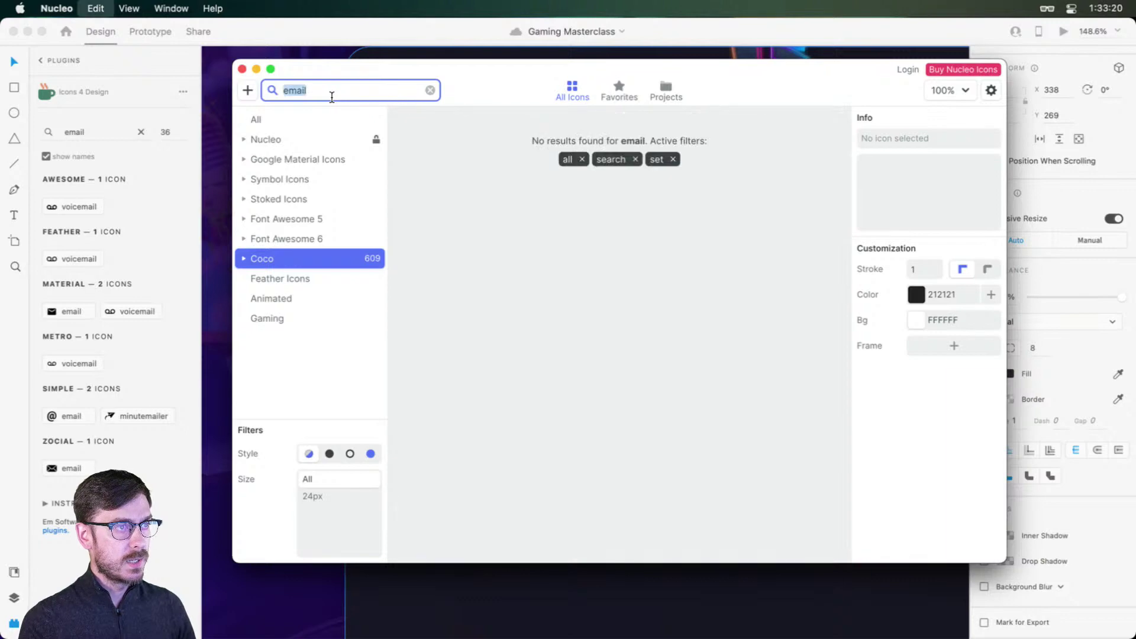
type("mail")
key("super+a")
type("e")
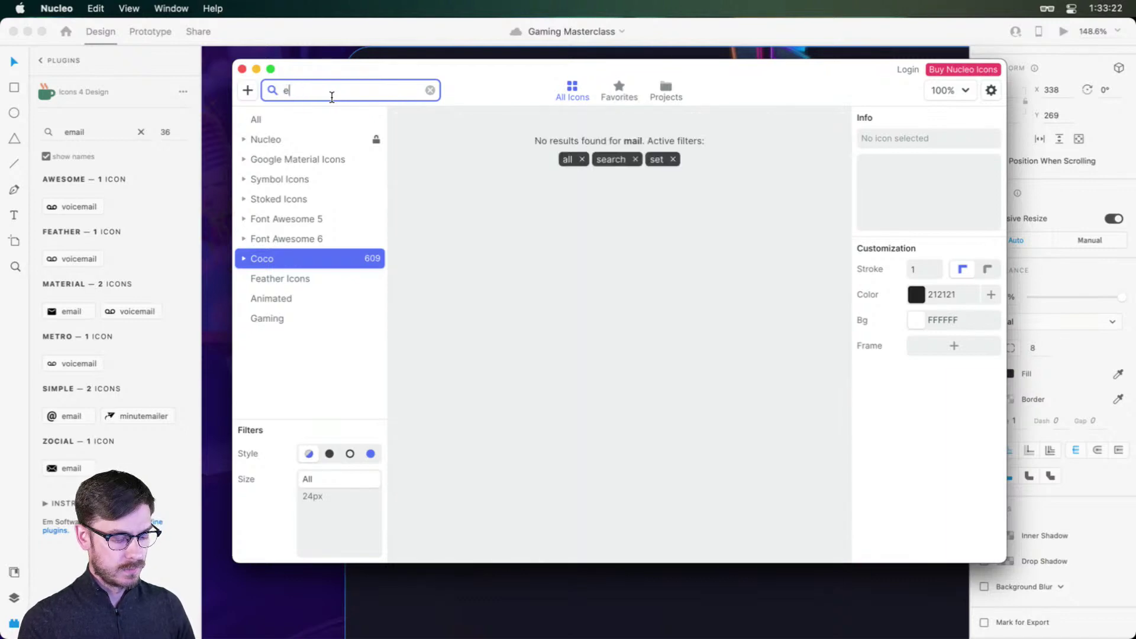
type("nvel")
key("super+a")
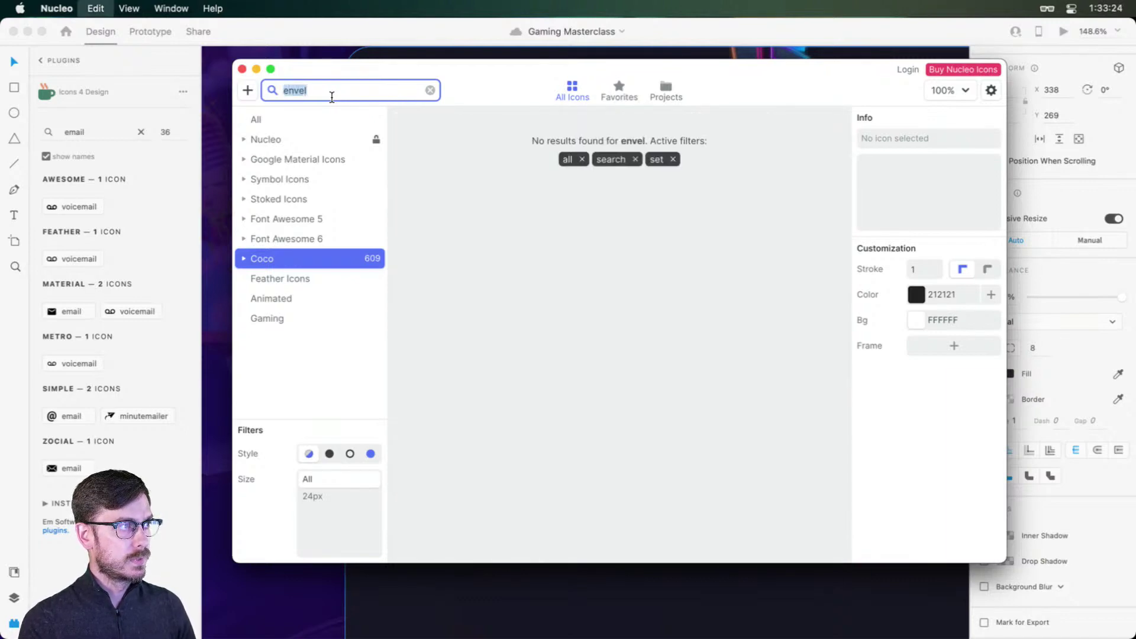
key("BackSpace")
type("message")
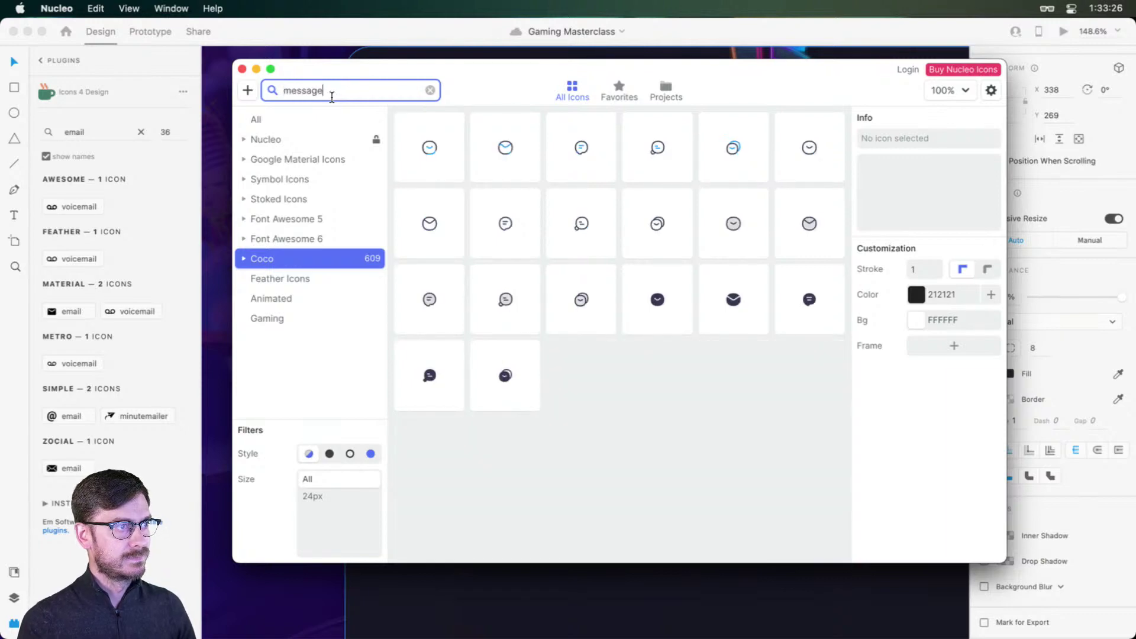
left_click(733, 302)
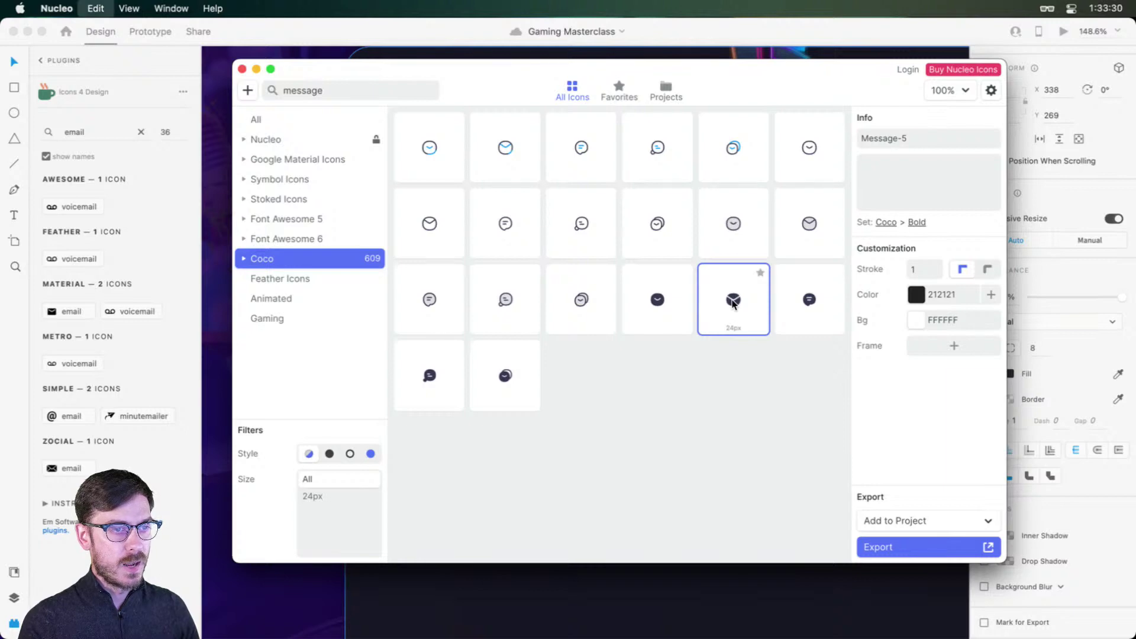
double_click(732, 302)
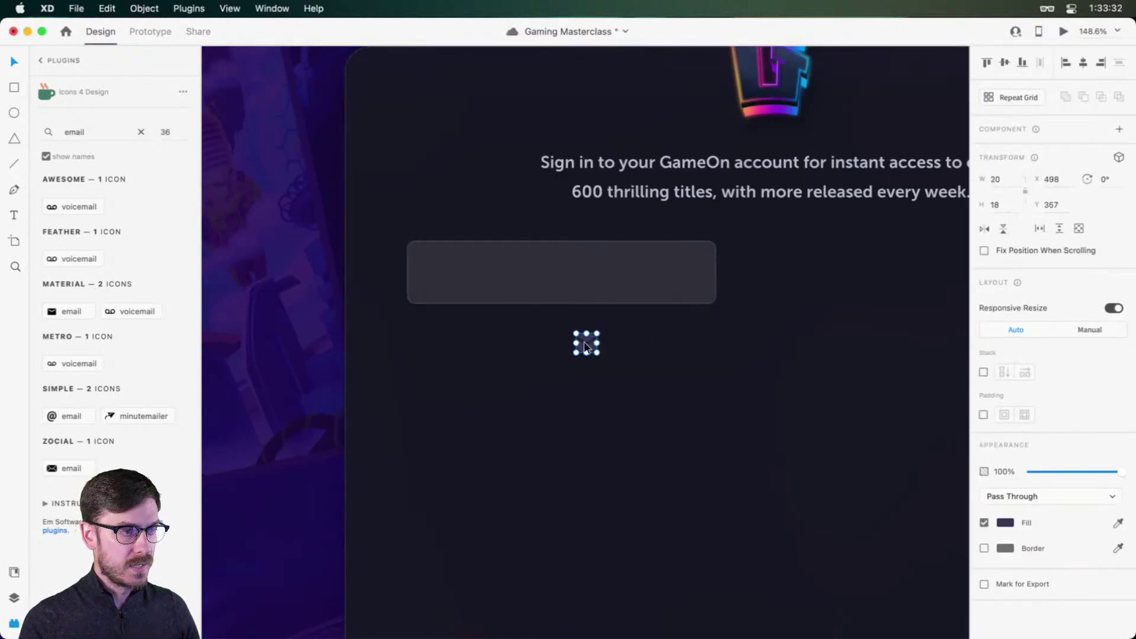
Step: Move the mail icon into the input box's left end and colour it muted grey
left_click_drag(587, 341, 438, 269)
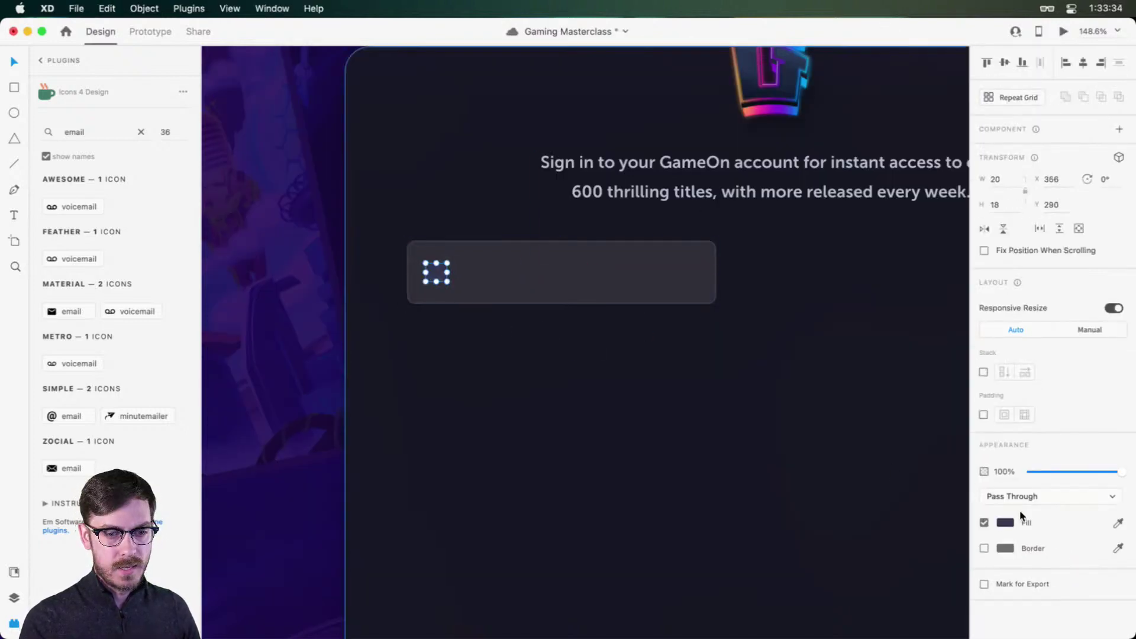
left_click(1006, 523)
left_click(856, 504)
left_click_drag(856, 502, 853, 502)
scroll(457, 274, "up", 5)
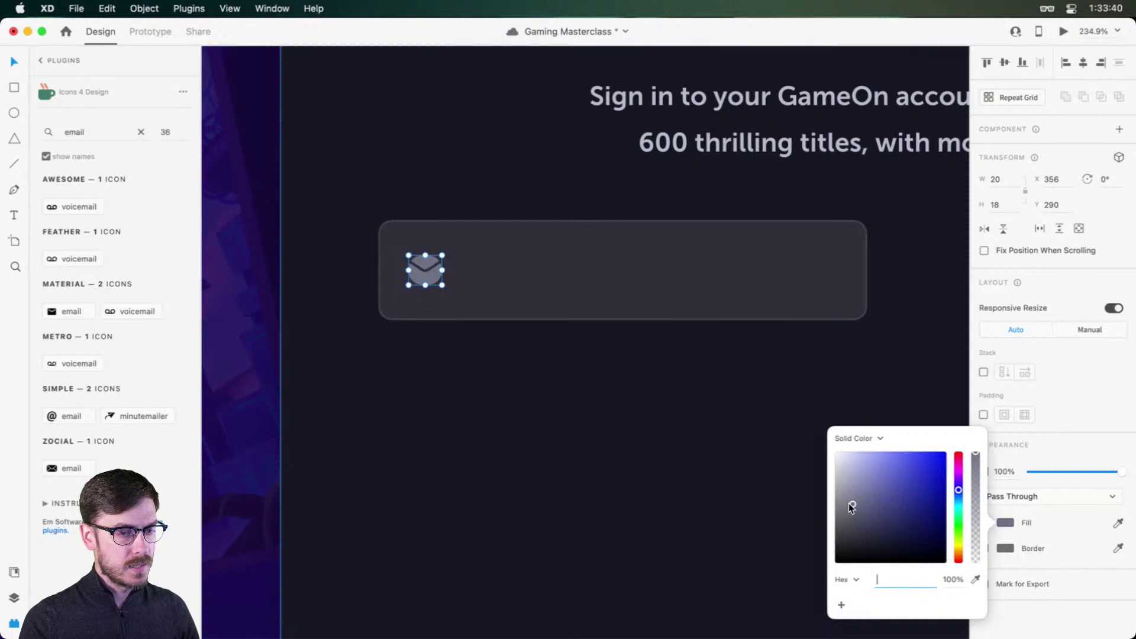
left_click_drag(848, 503, 846, 509)
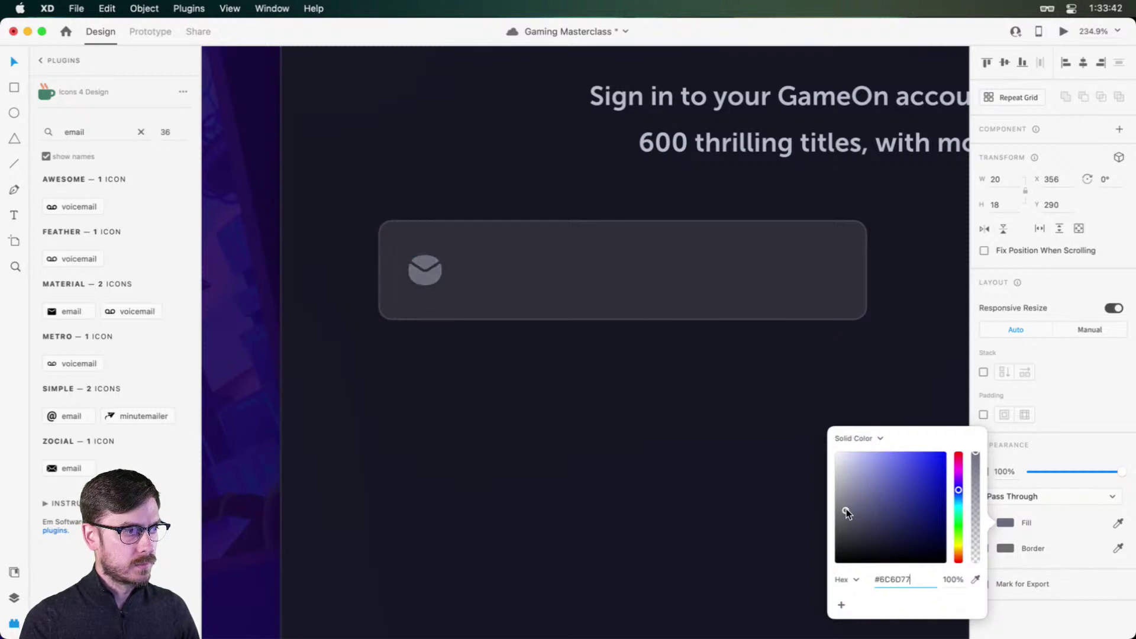
left_click(418, 280)
Step: Type a sample email address beside the icon and remove an extra letter
key("t")
left_click(472, 281)
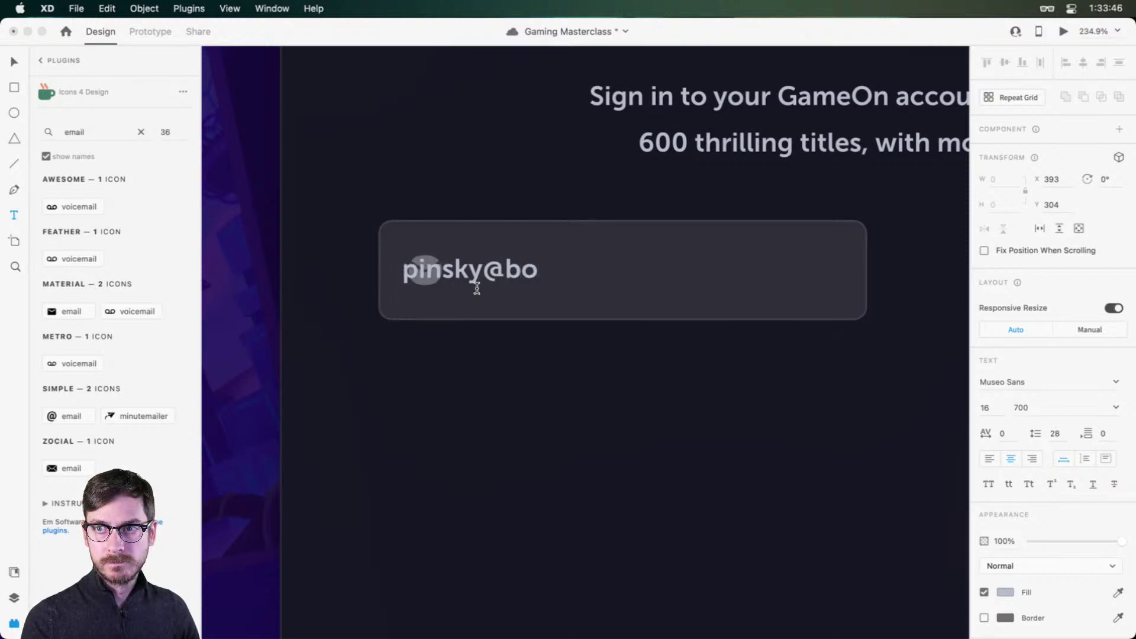
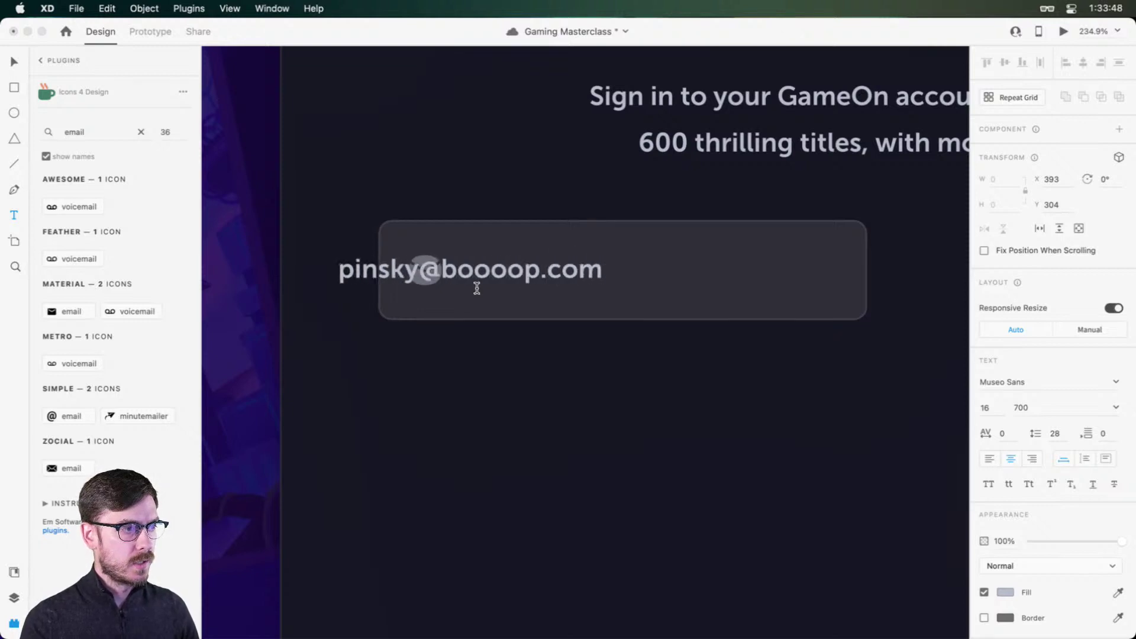
key("Escape")
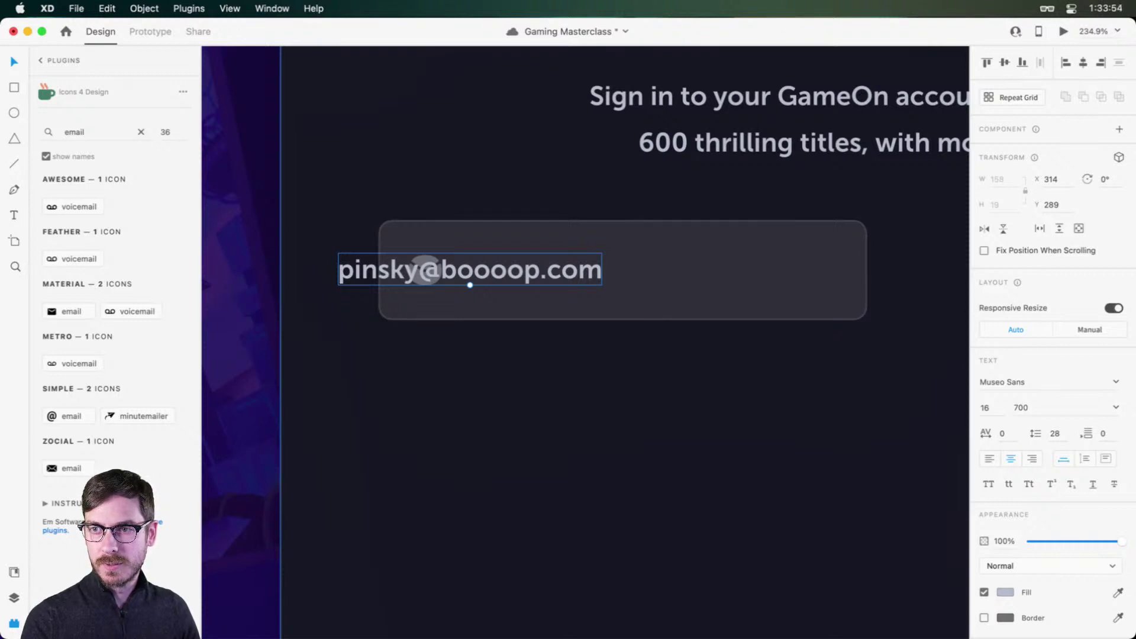
left_click_drag(462, 269, 611, 261)
double_click(527, 270)
left_click(526, 271)
key("BackSpace")
key("Escape")
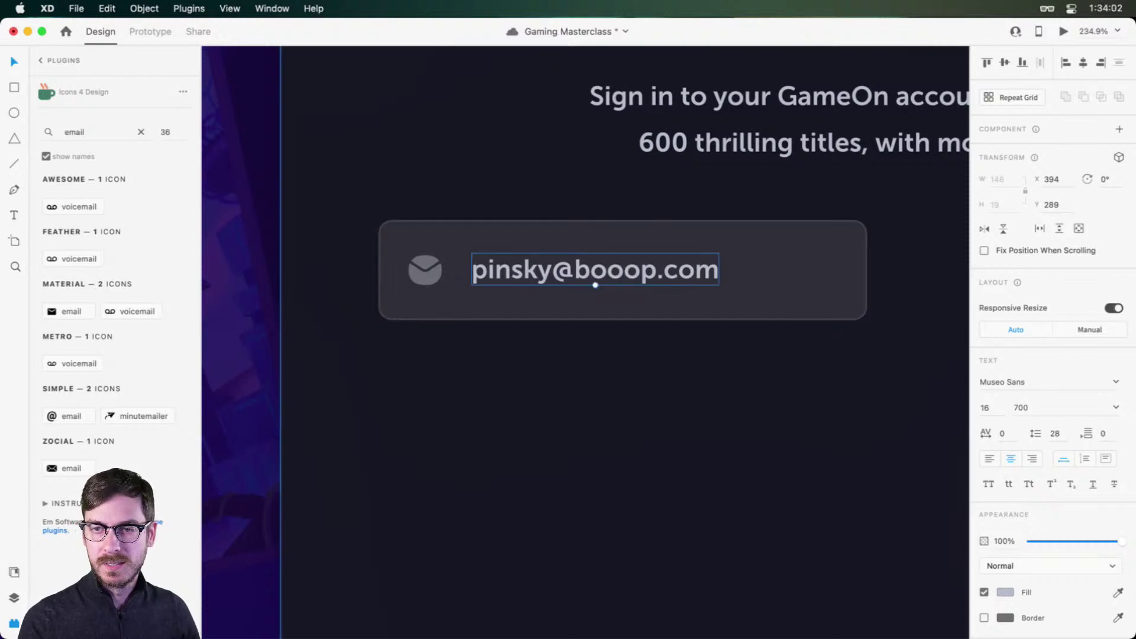
Step: Save the document and reopen the email text for editing
key("super+Tab")
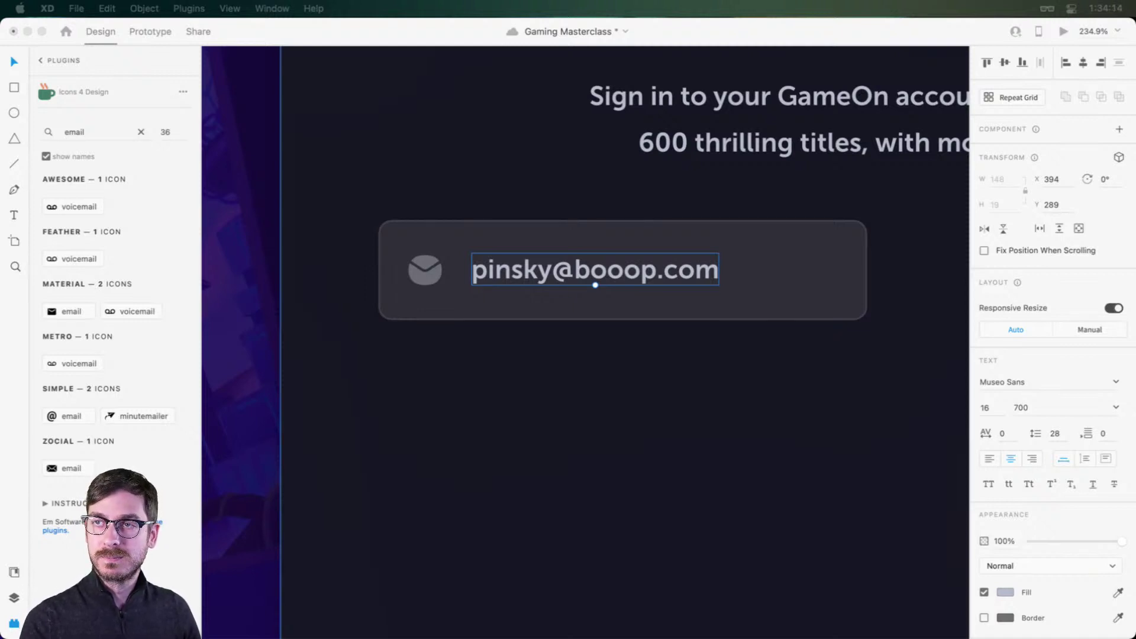
key("super+s")
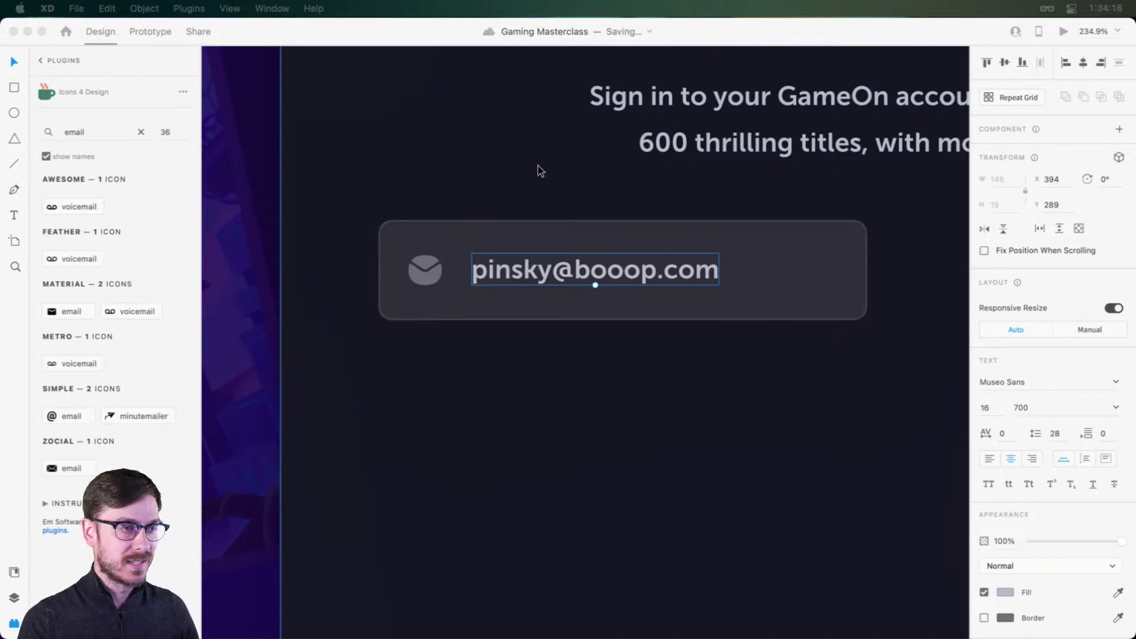
key("super+Tab")
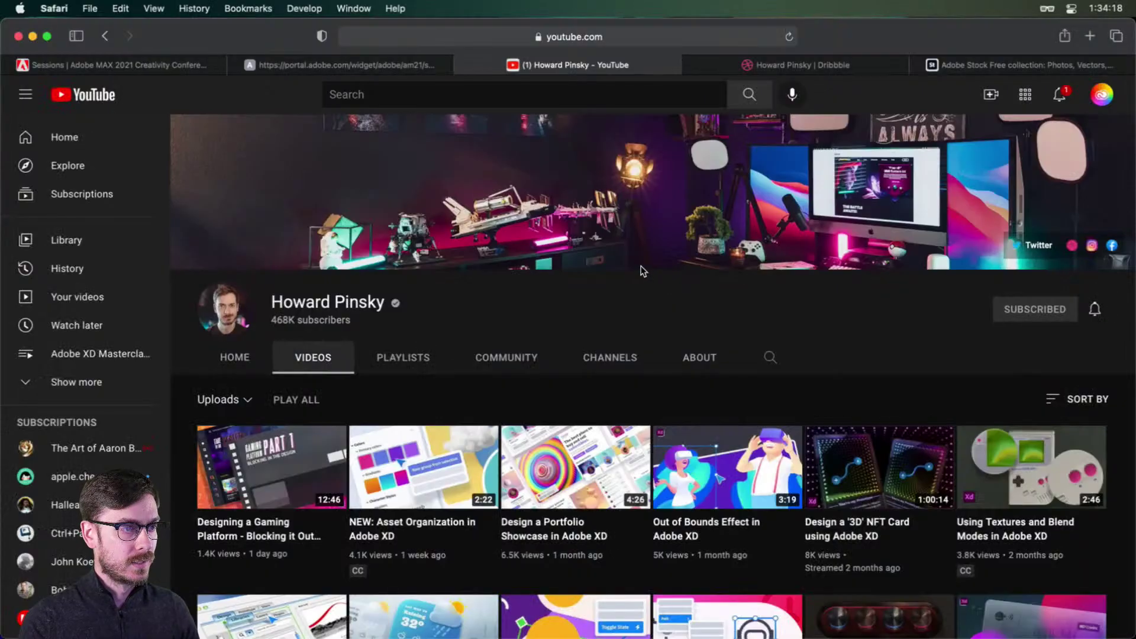
key("super+Tab")
double_click(638, 270)
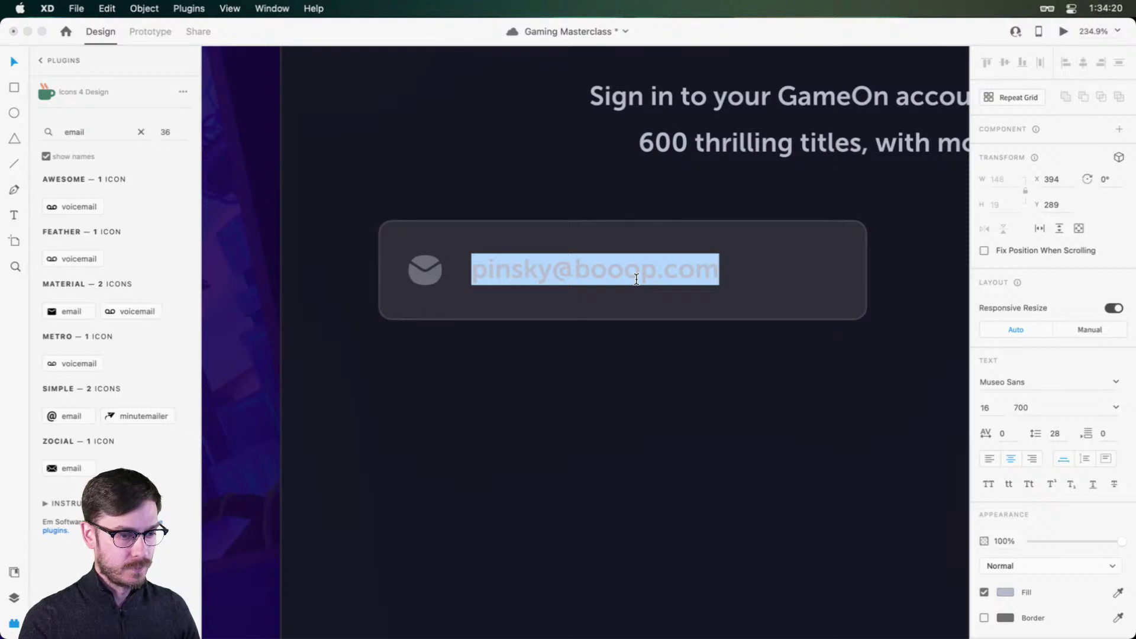
Step: Restore the missing 'o' in the email address and nudge the text right
left_click(637, 279)
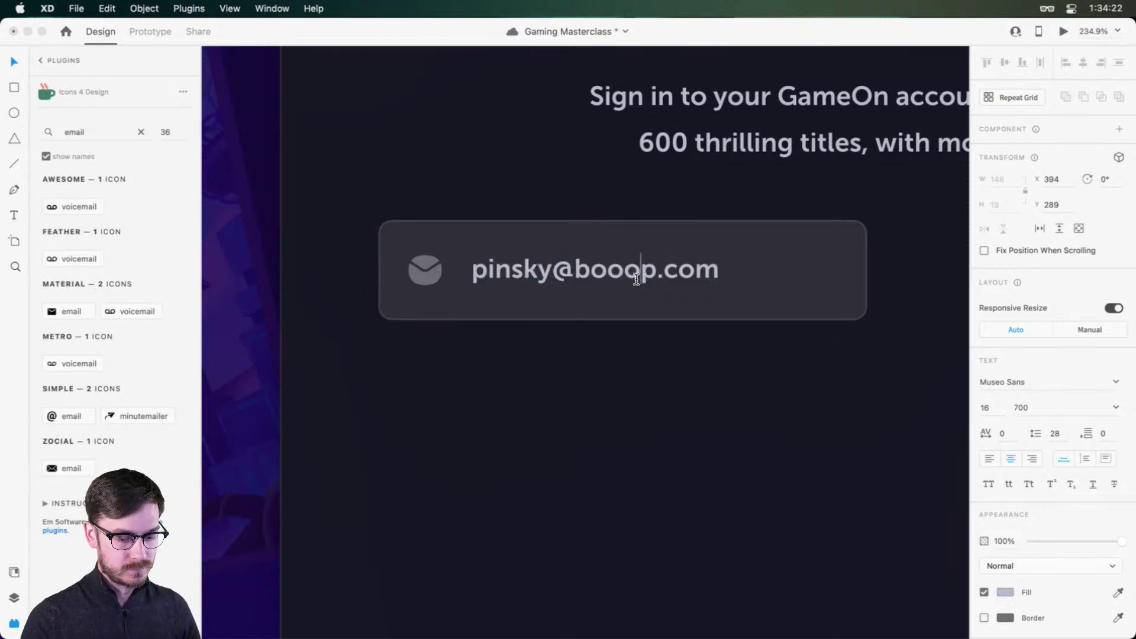
type("o")
key("Escape")
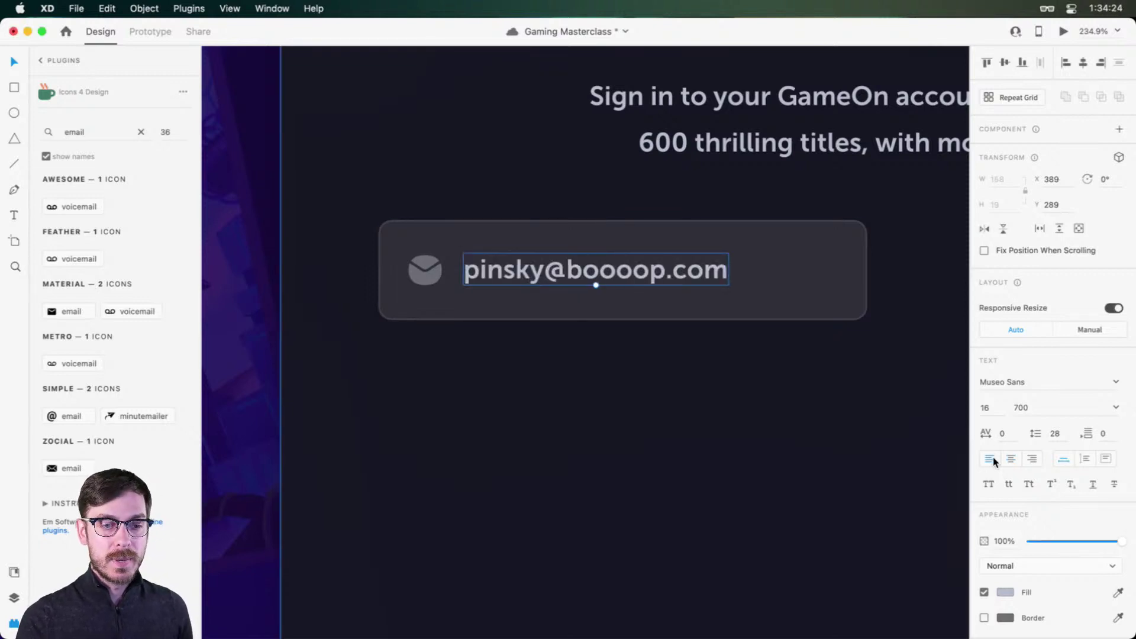
left_click_drag(638, 267, 645, 266)
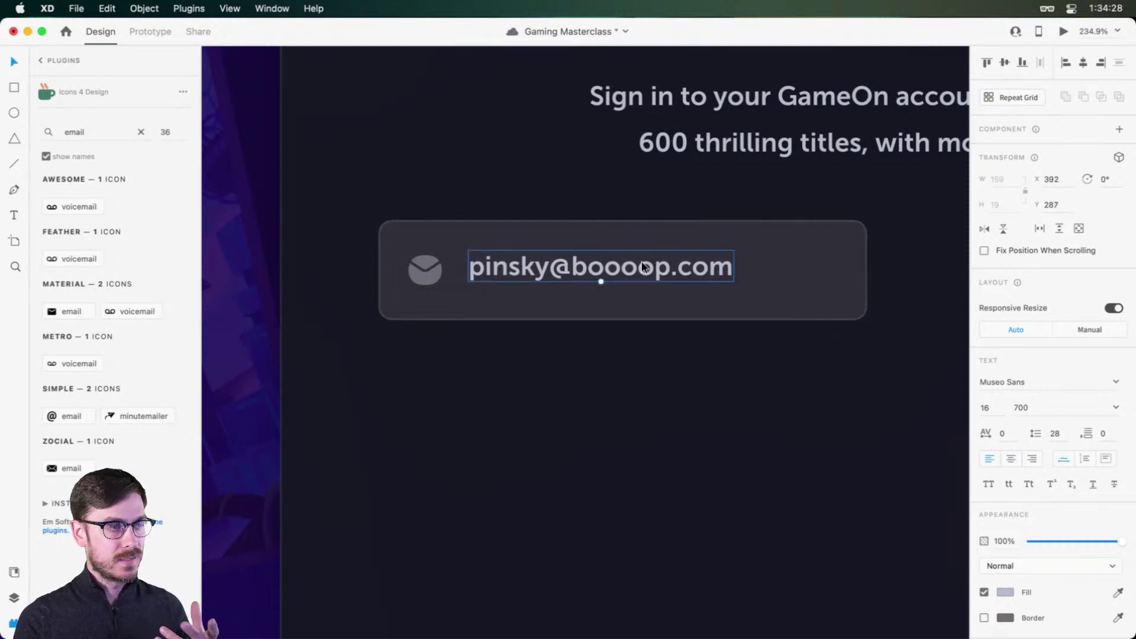
Step: Set the email text to weight 300 and size 14, then preview it
left_click(1115, 407)
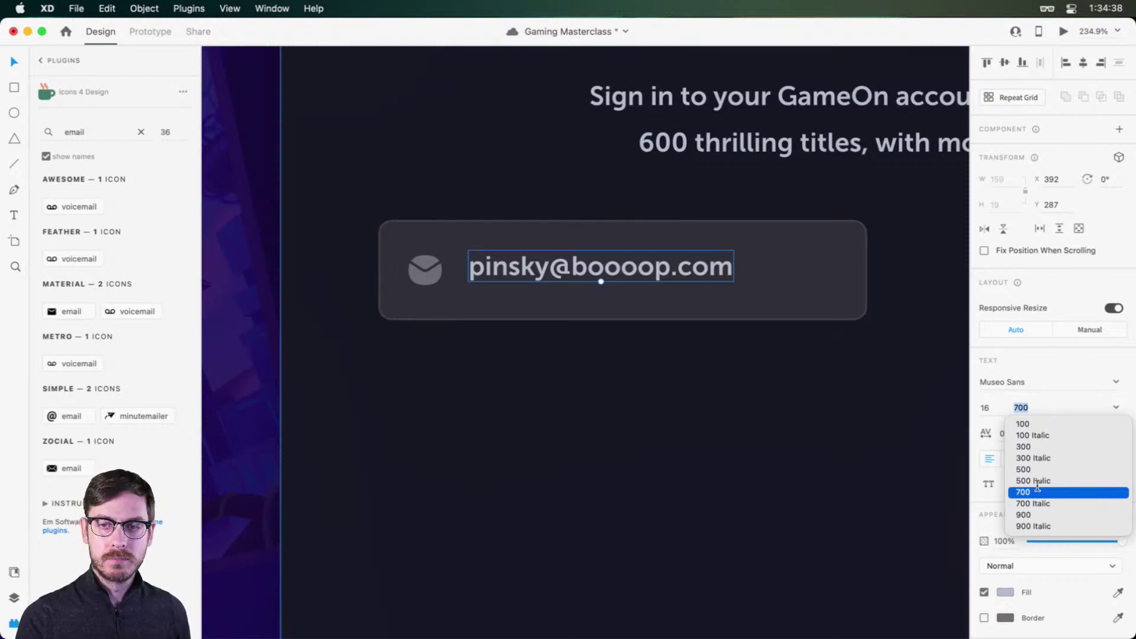
left_click(1113, 405)
left_click(1030, 447)
left_click(985, 408)
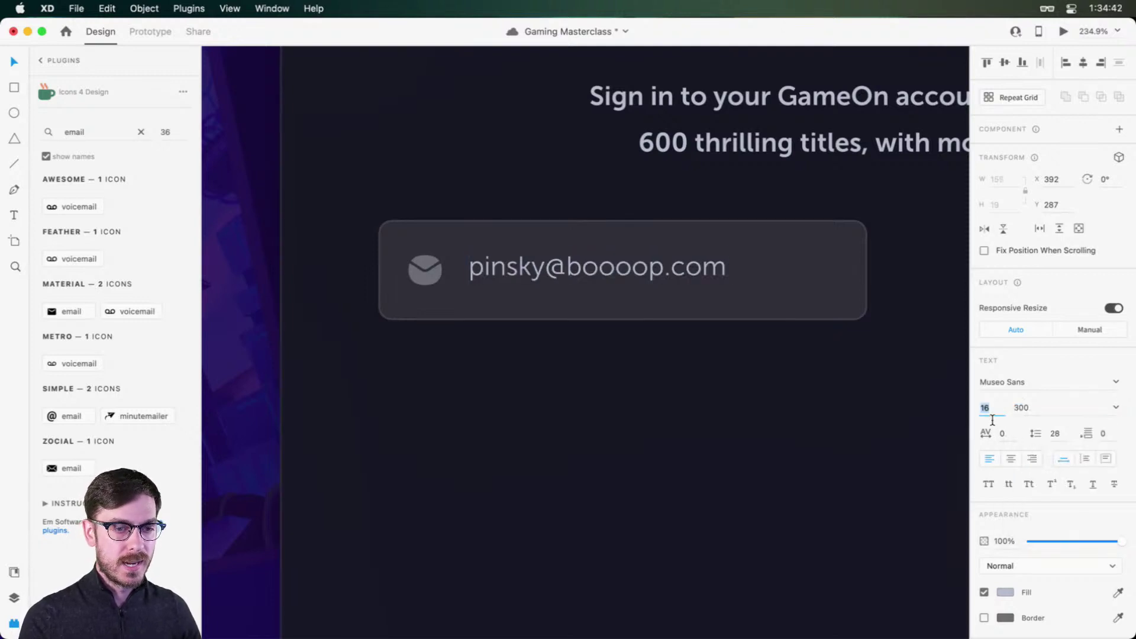
type("14")
key("super+Return")
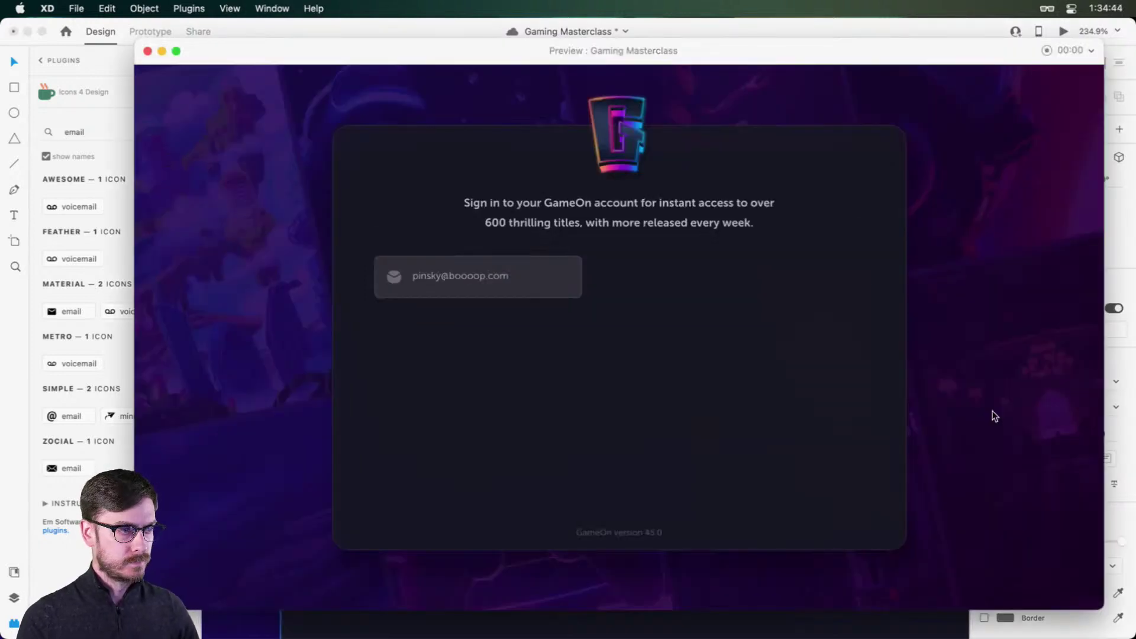
key("super+w")
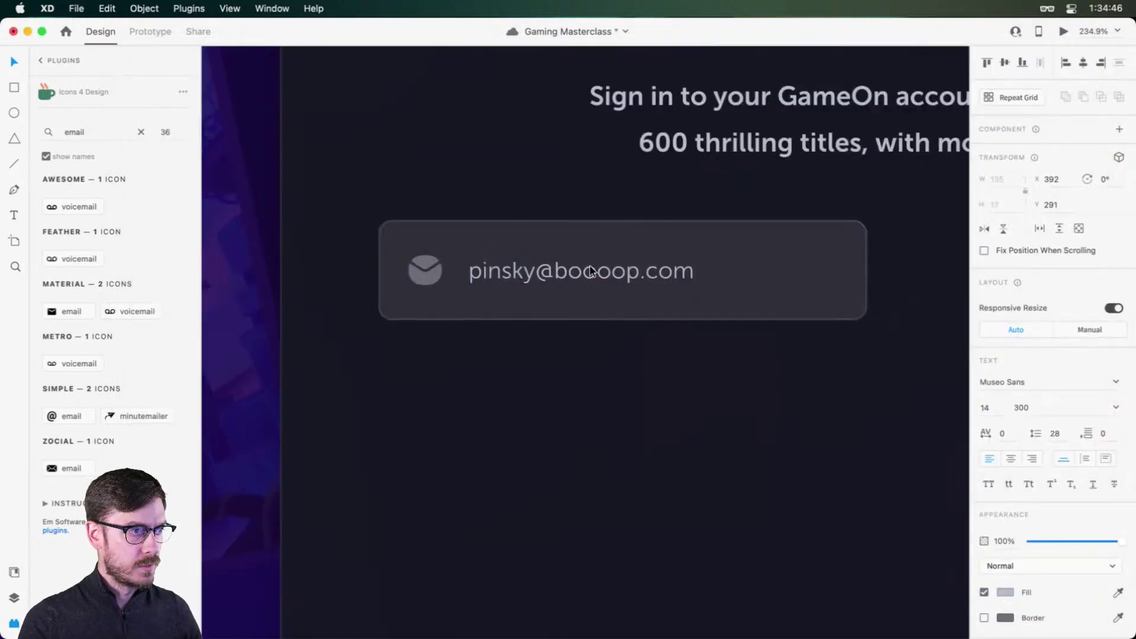
Step: Nudge the text up and give it the mail icon's #8F909A grey fill
key("Up")
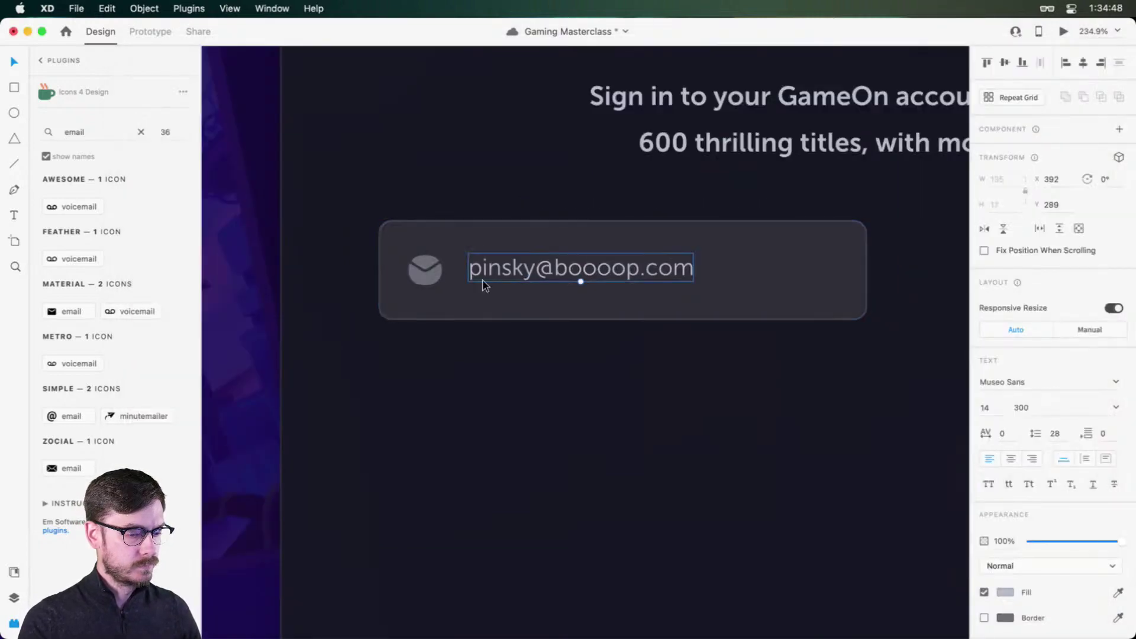
key("i")
left_click(418, 278)
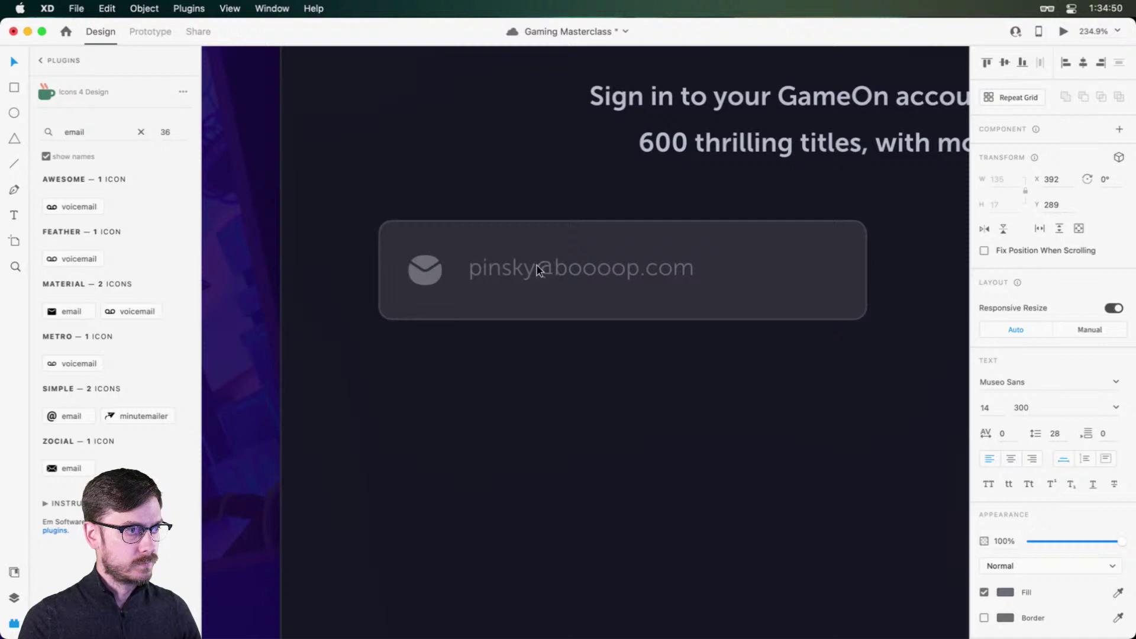
left_click(1004, 591)
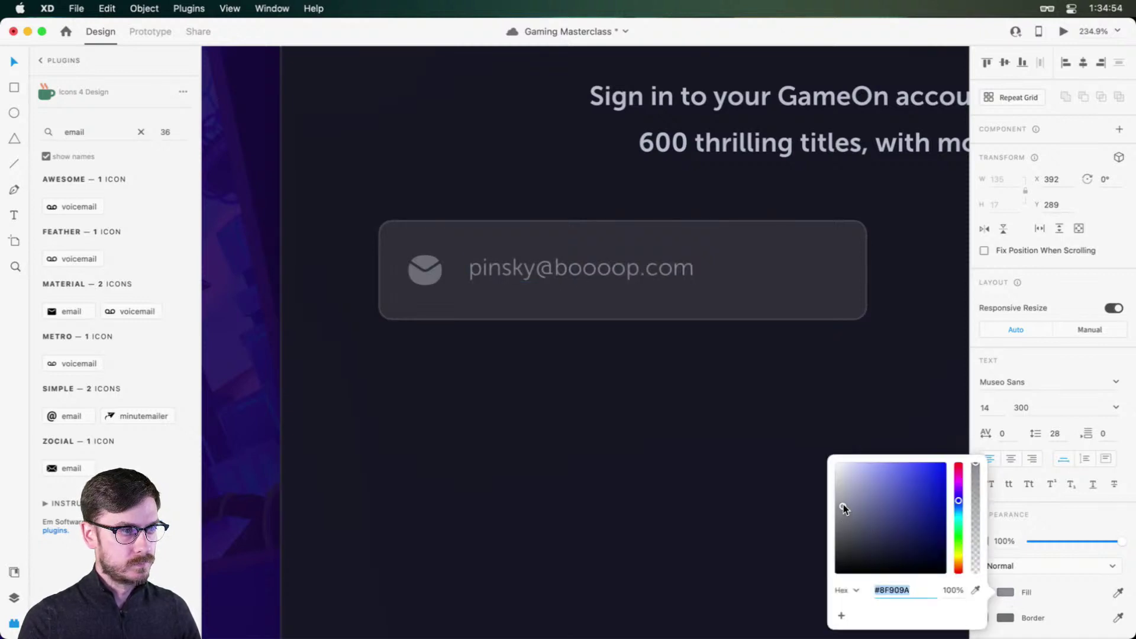
left_click(912, 282)
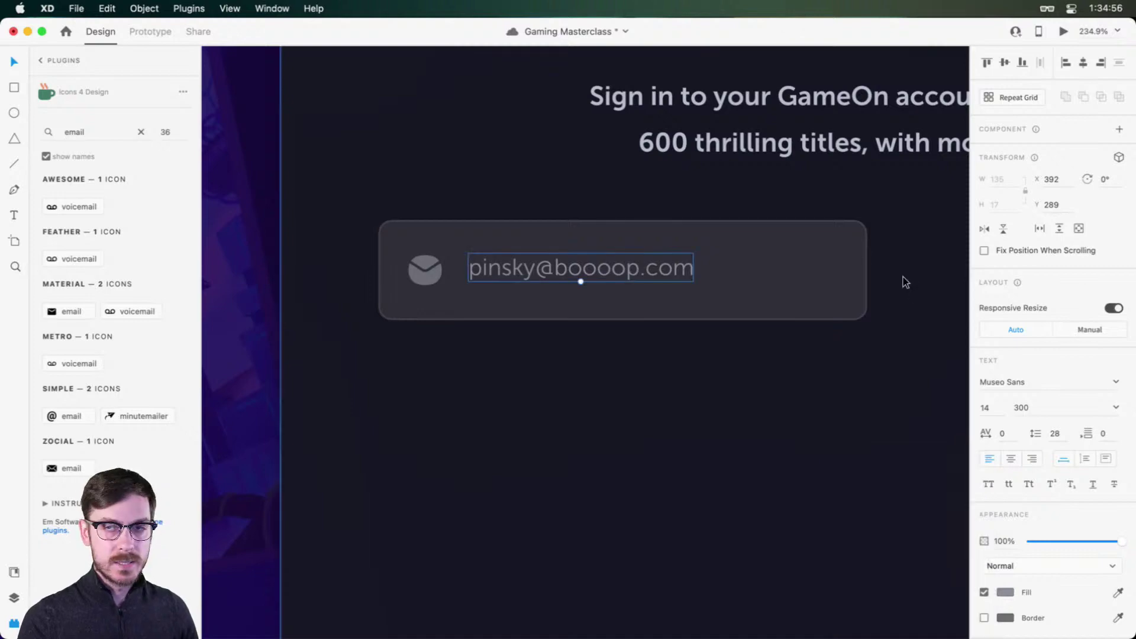
Step: Save the field's grey as a colour in Document Assets
left_click(14, 573)
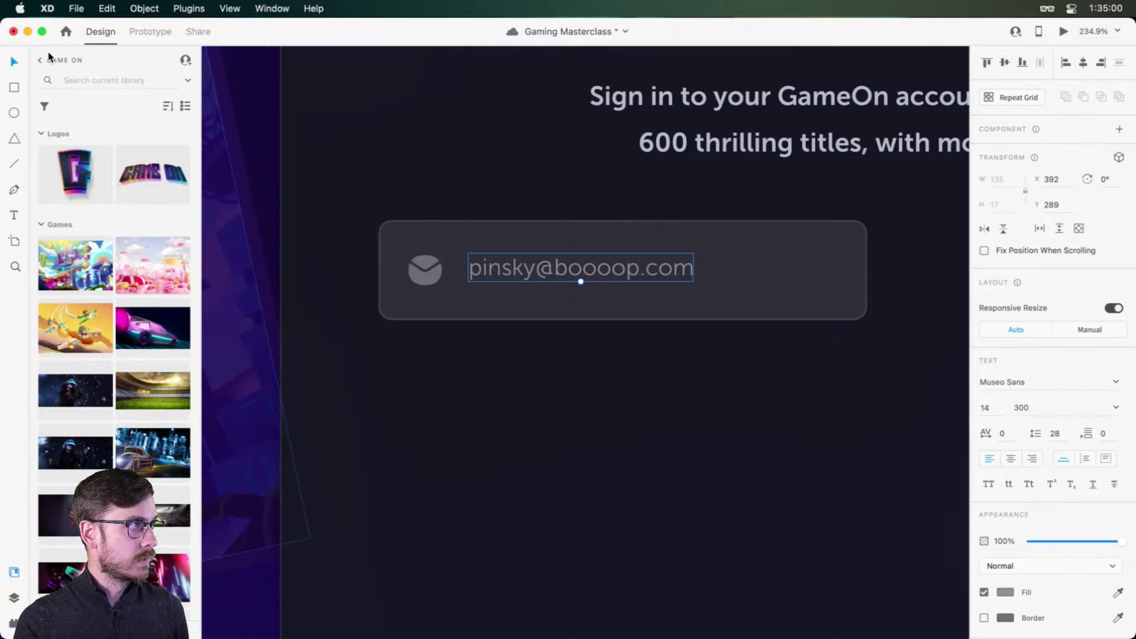
left_click(43, 61)
left_click(98, 93)
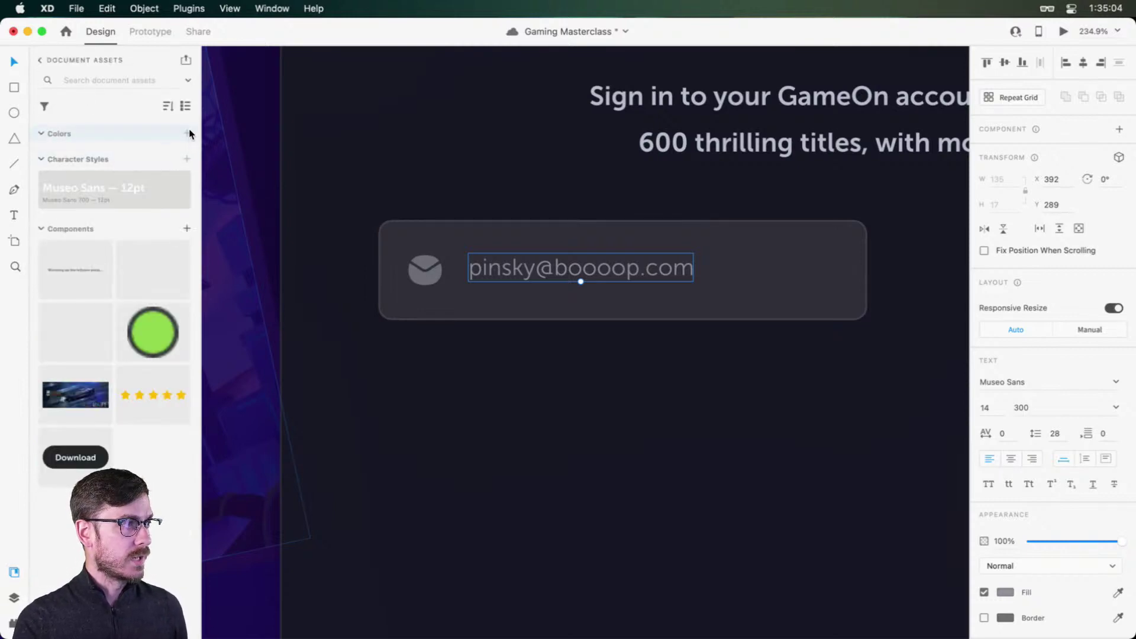
left_click(420, 272)
left_click(549, 264)
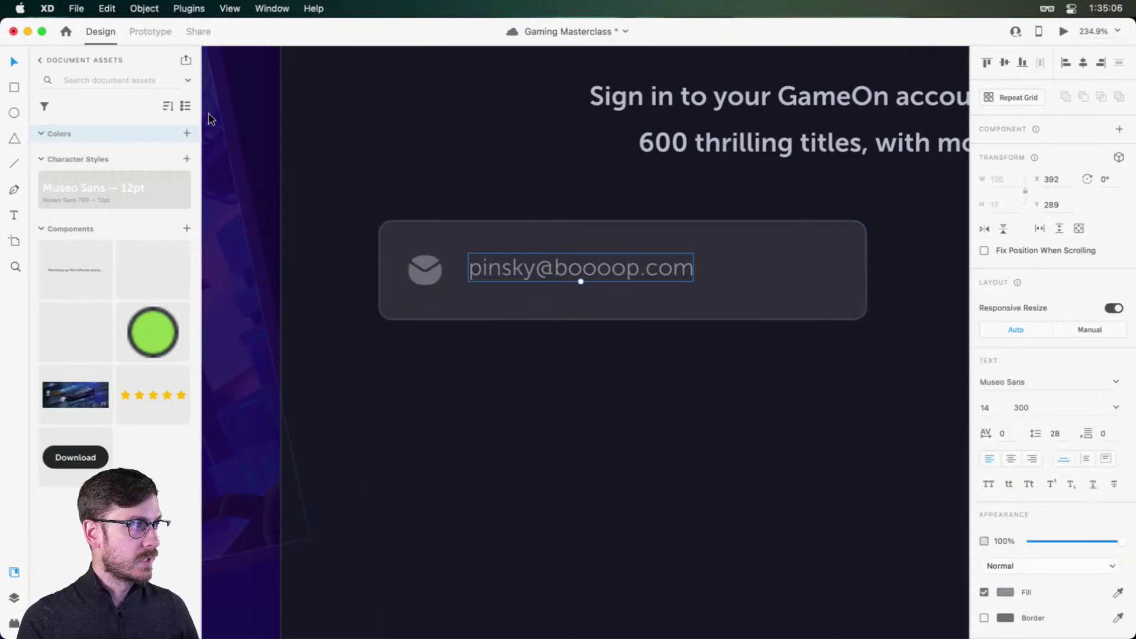
left_click(187, 133)
Step: Add the email text's Museo Sans 300 14pt look as a character style and preview
left_click(422, 275)
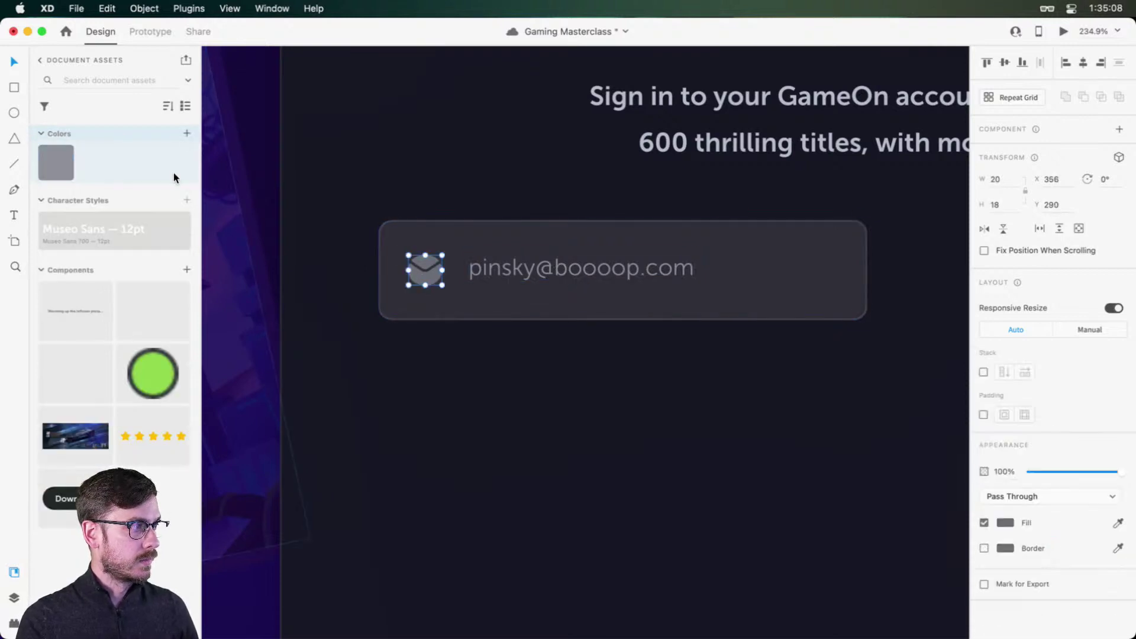
left_click(188, 201)
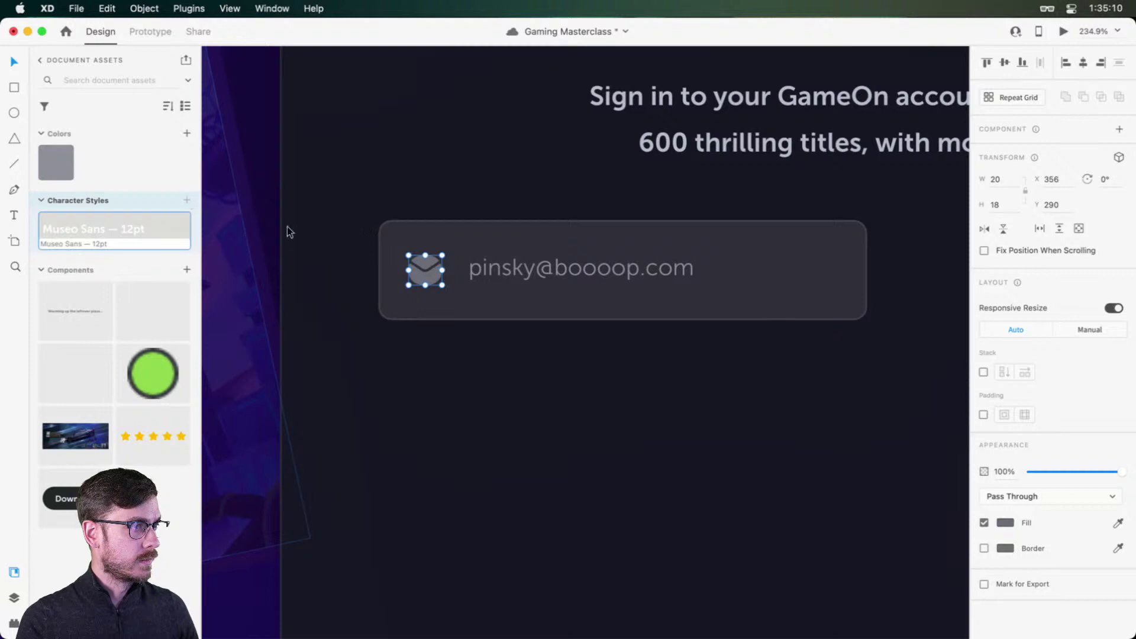
left_click(509, 267)
left_click(187, 201)
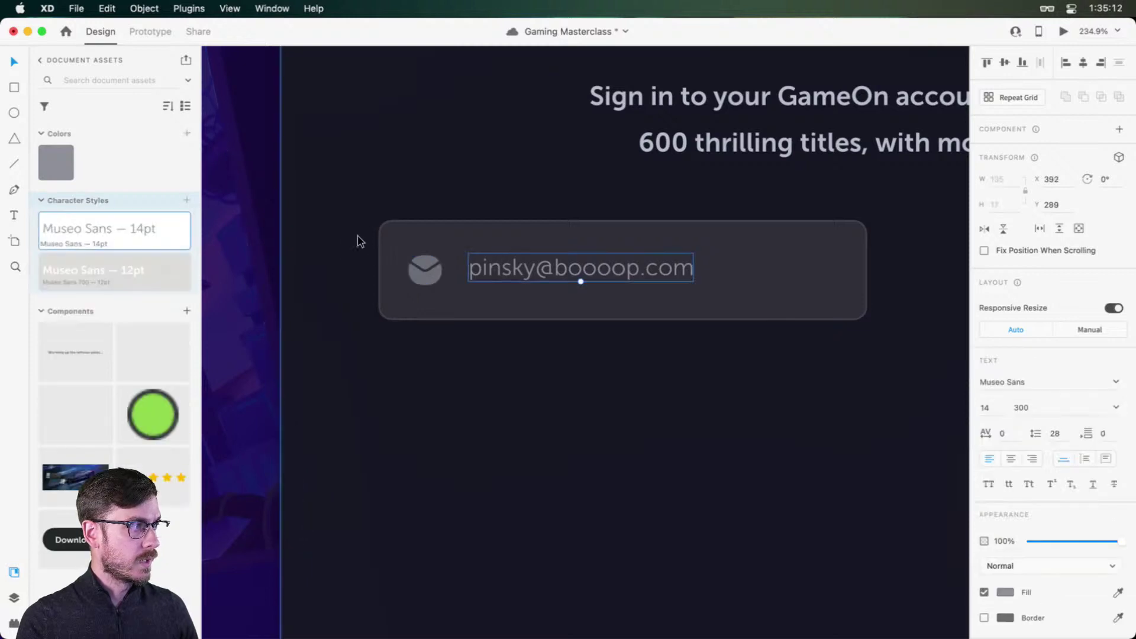
left_click_drag(537, 264, 536, 261)
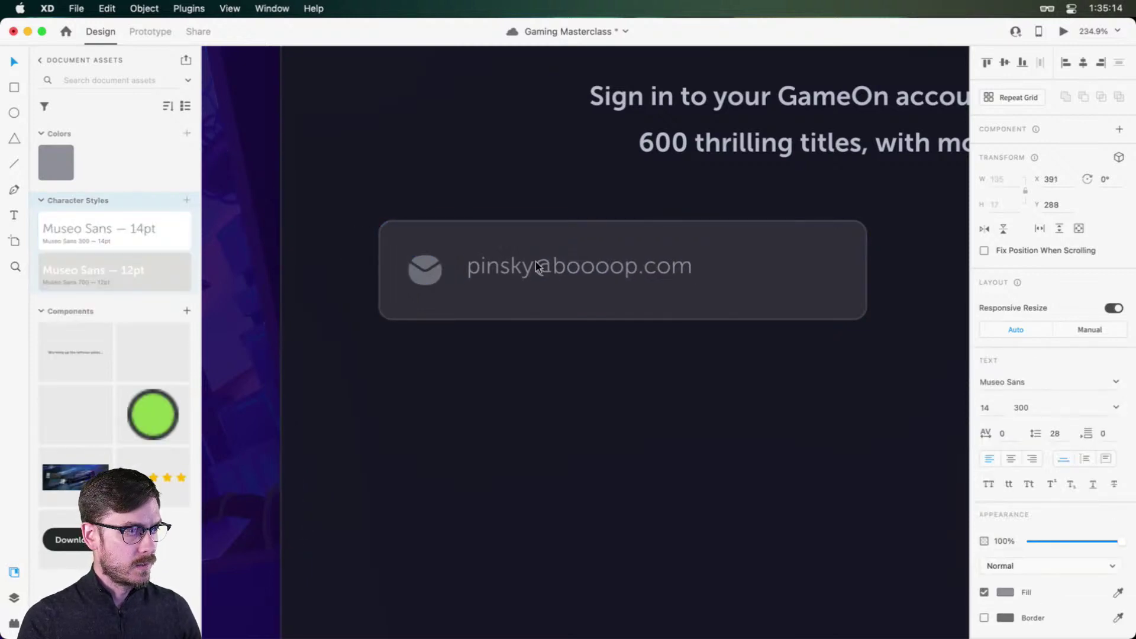
key("super+Return")
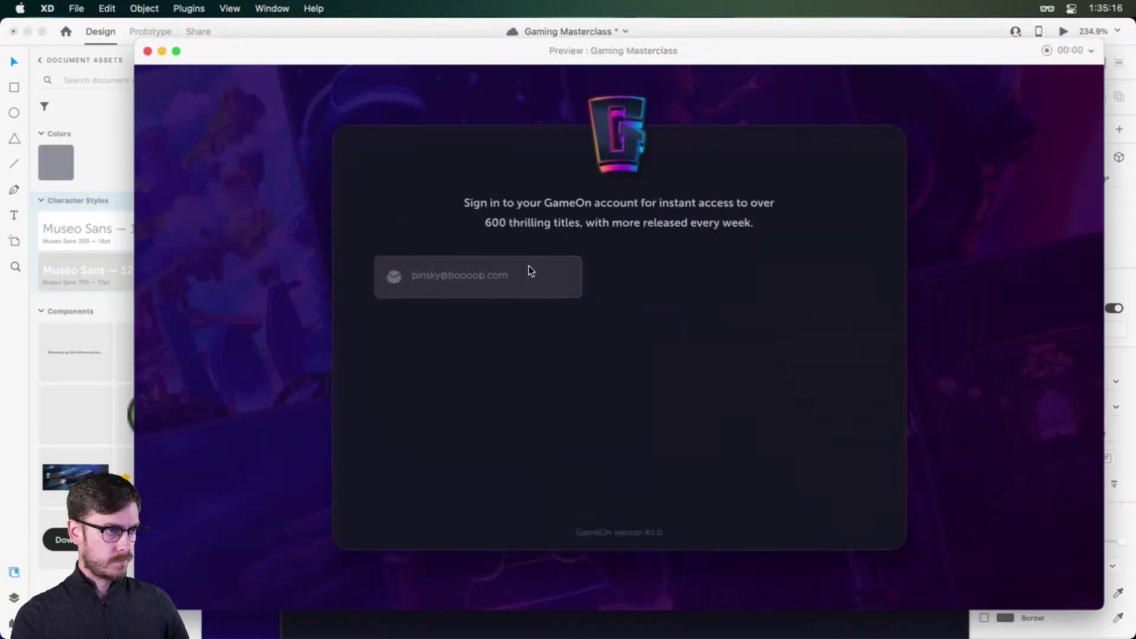
Step: Nudge the email text down a pixel and preview it against the envelope icon
key("super+w")
key("Down")
key("Down")
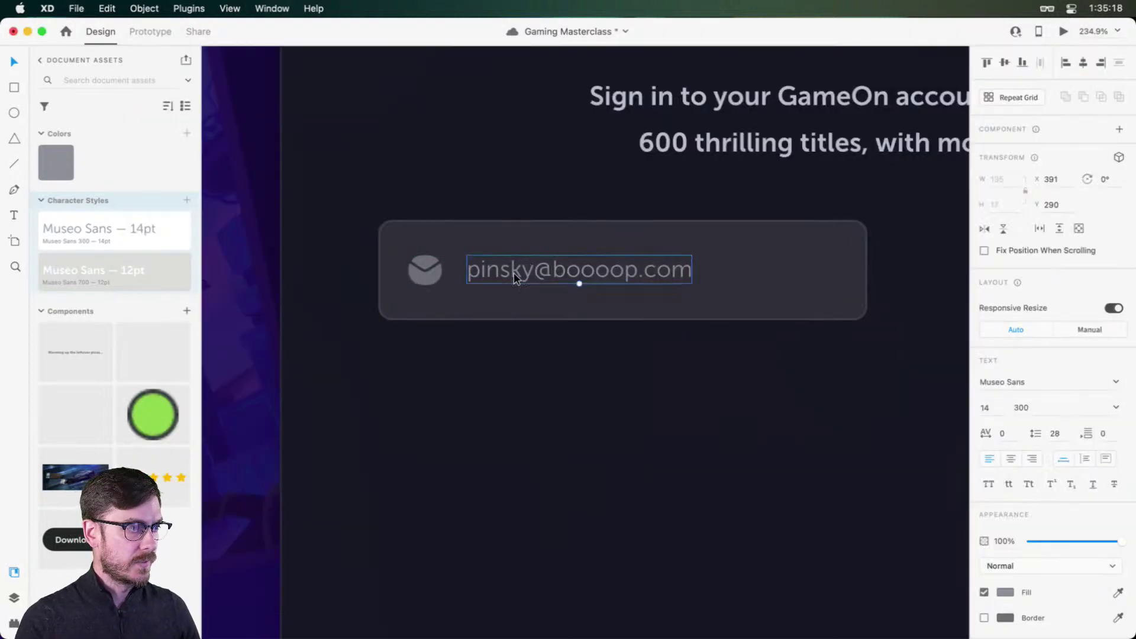
left_click(418, 277, "shift")
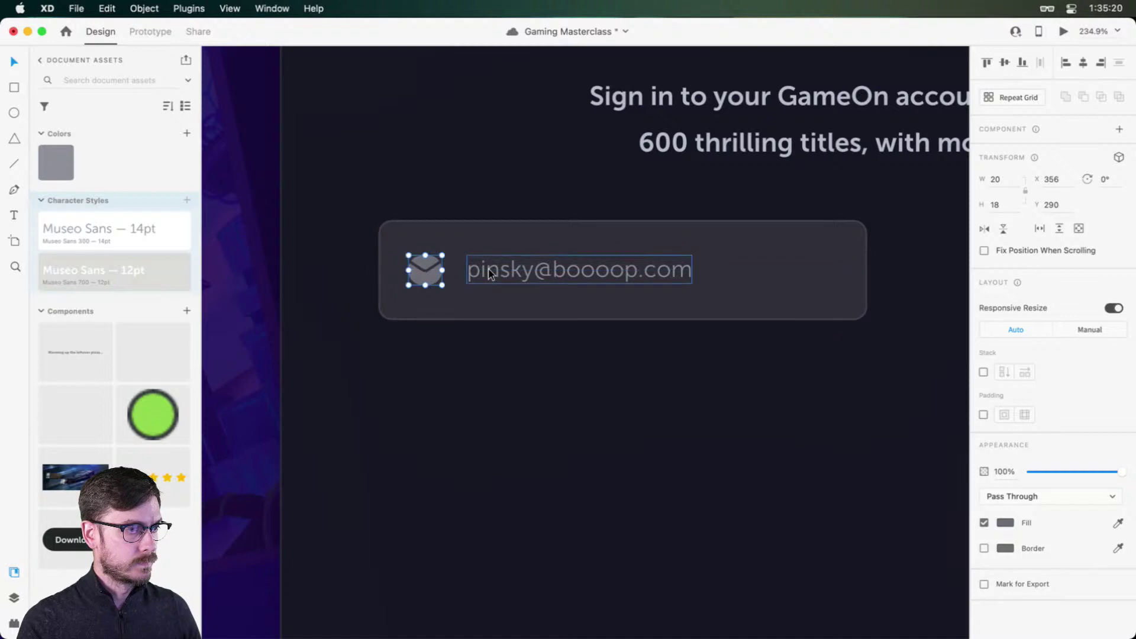
key("super+Return")
key("super+w")
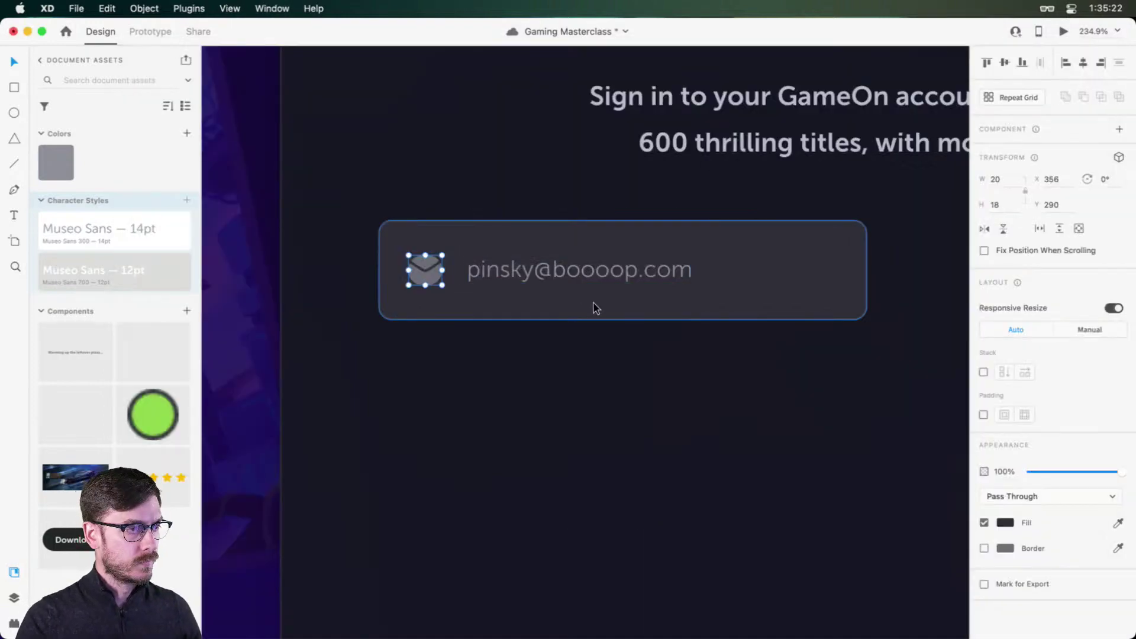
Step: Set the email field's background rectangle height to 58
left_click(582, 308)
double_click(581, 306)
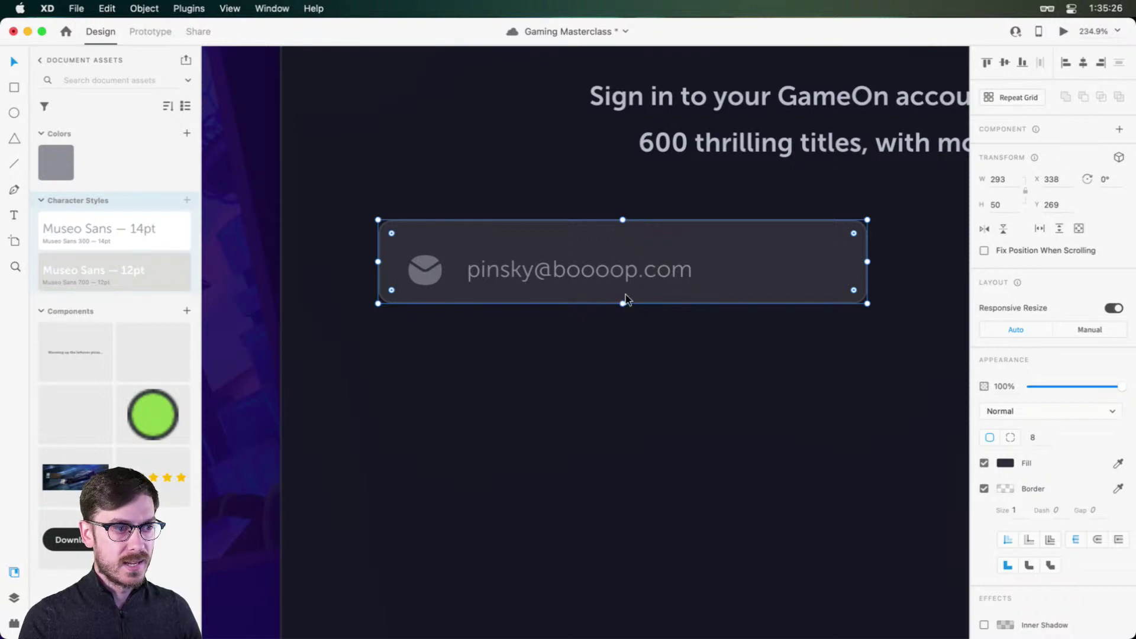
left_click(996, 205)
type("58")
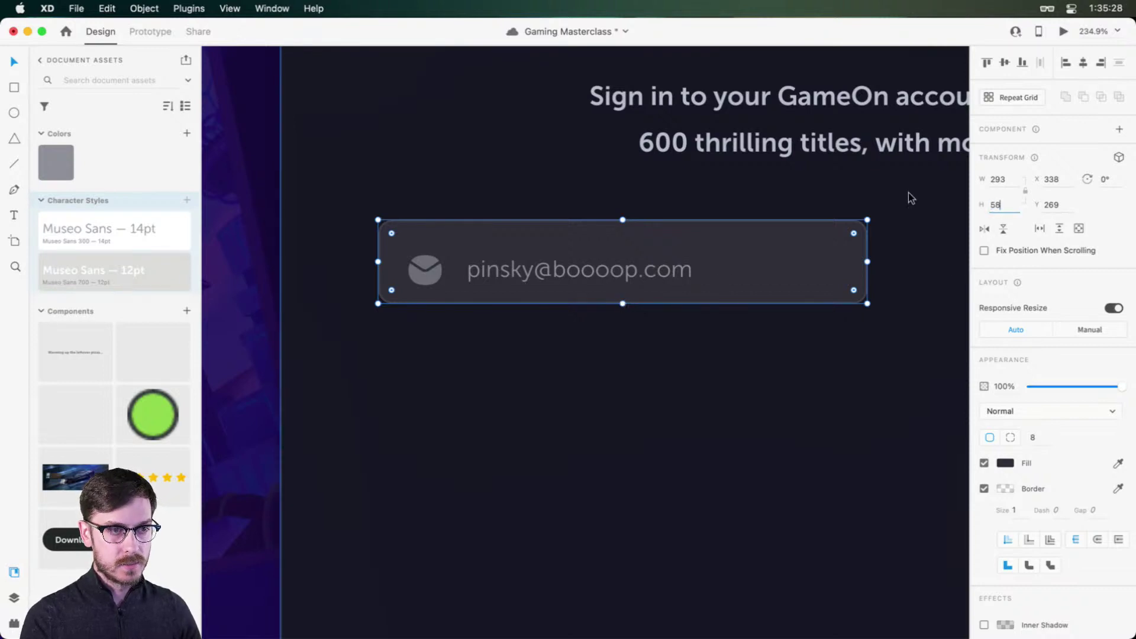
key("Return")
Step: Recentre the envelope icon and address text in the taller field and set the text weight to 500
left_click(543, 268)
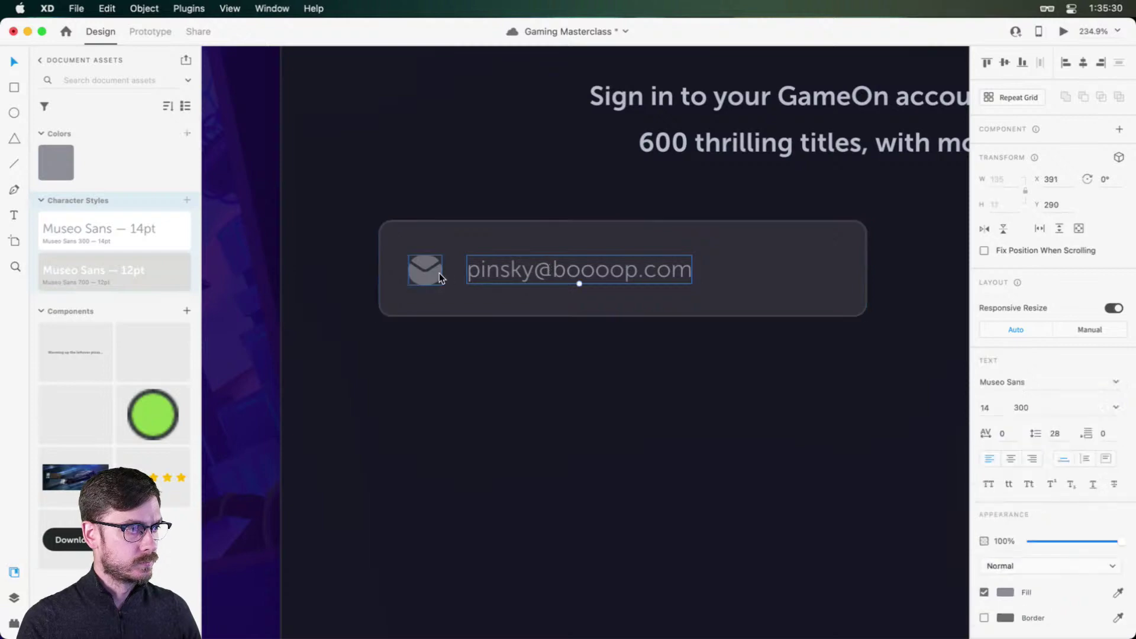
left_click(436, 273)
left_click_drag(437, 268, 439, 267)
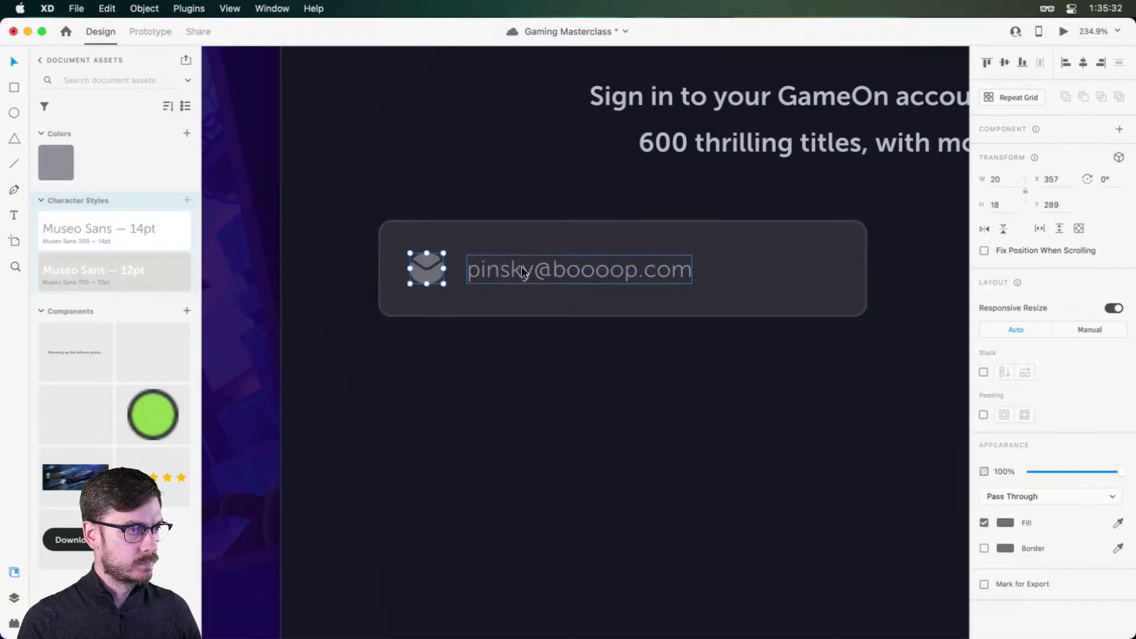
left_click(520, 265)
key("Up")
key("Up")
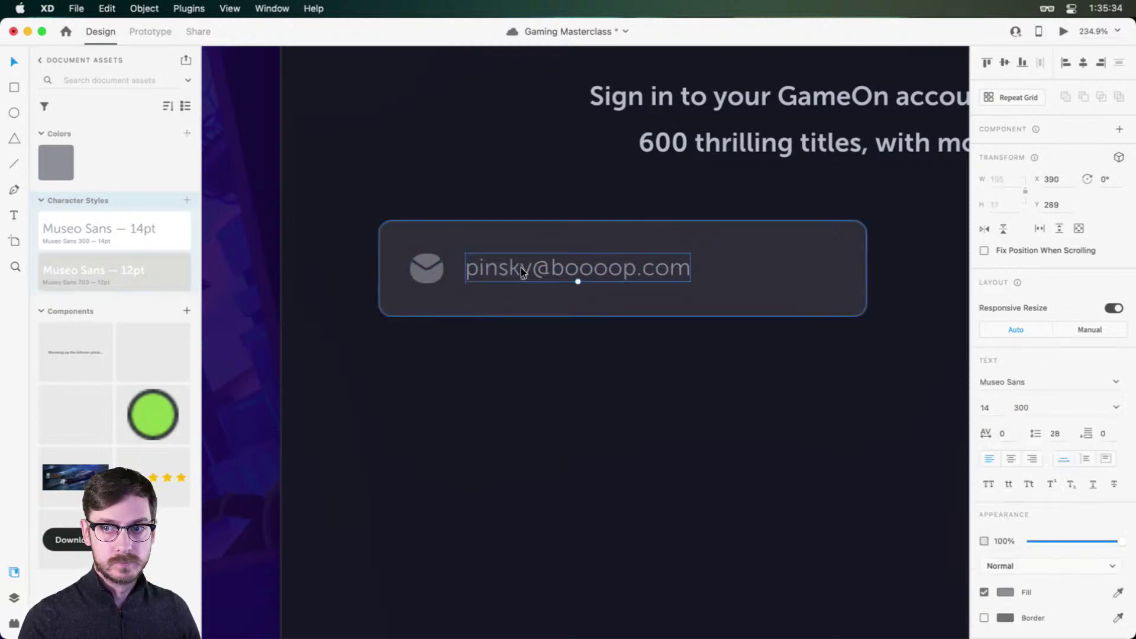
key("super+Return")
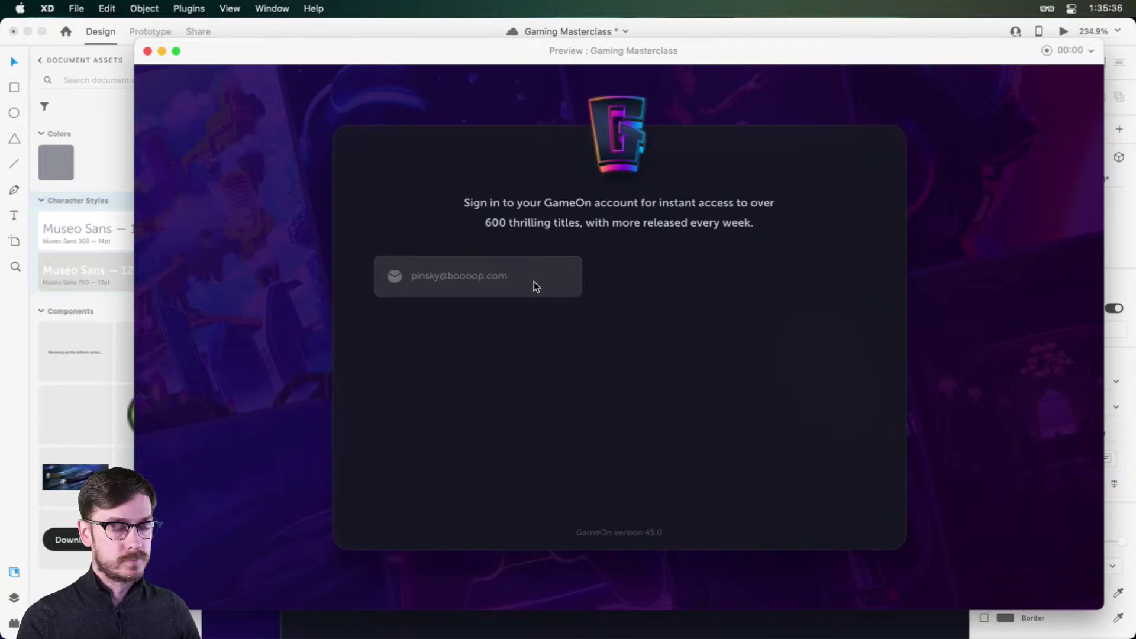
key("super+w")
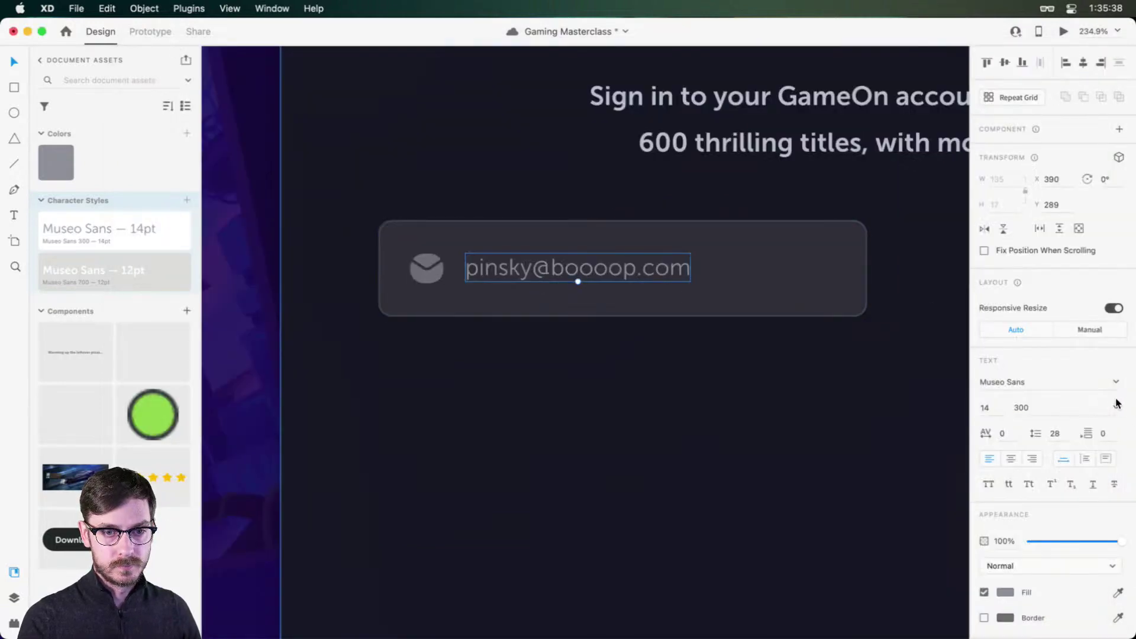
left_click(1116, 407)
left_click(1044, 468)
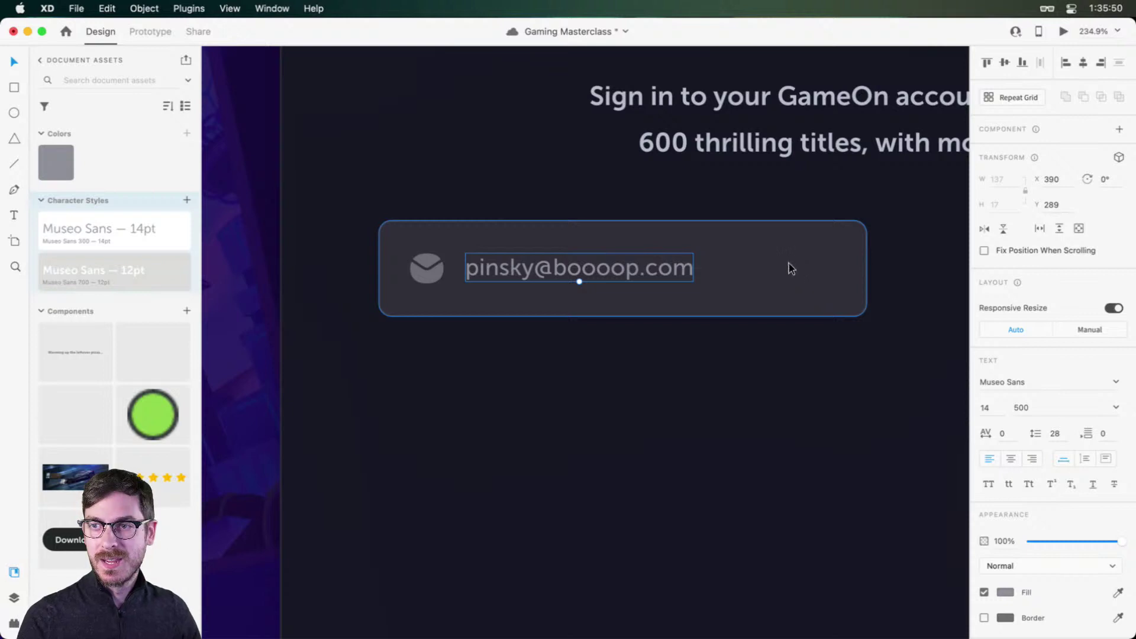
Step: Drag the field rectangle's corner radius from 8 down to 4 and check it in preview
scroll(747, 257, "down", 4)
scroll(747, 256, "up", 3)
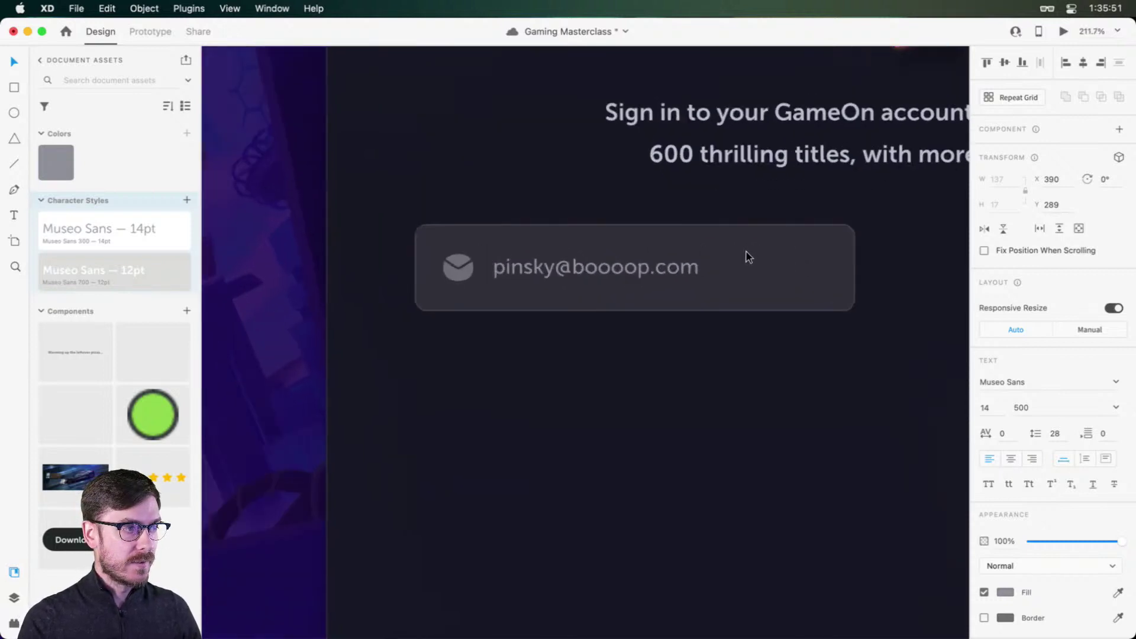
left_click(778, 264)
left_click_drag(844, 235, 850, 230)
key("super+Return")
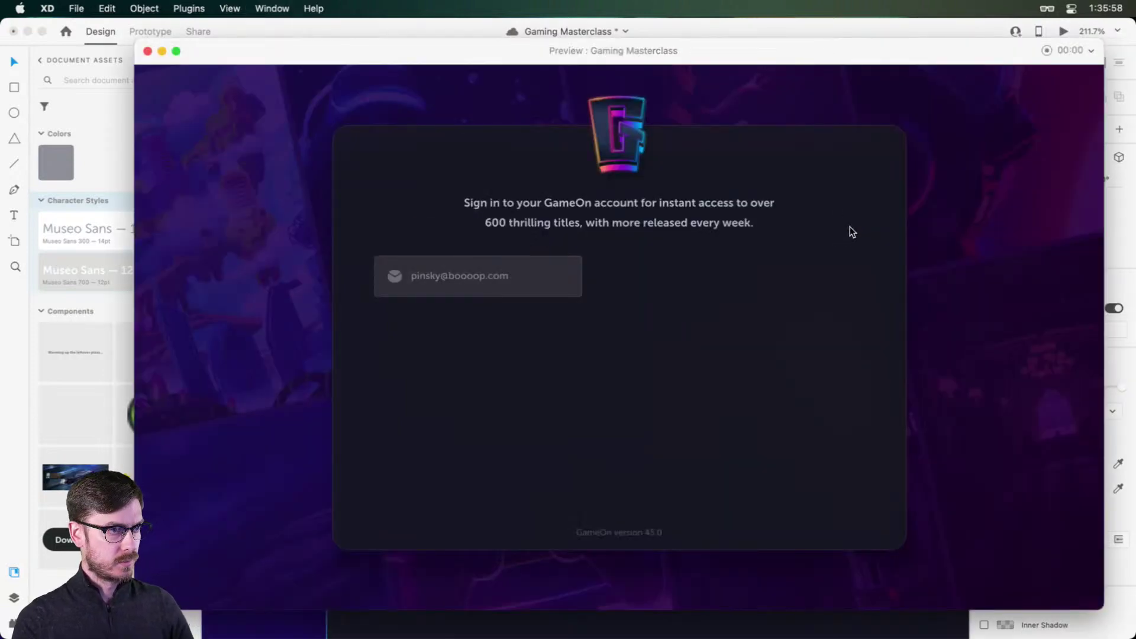
key("super+w")
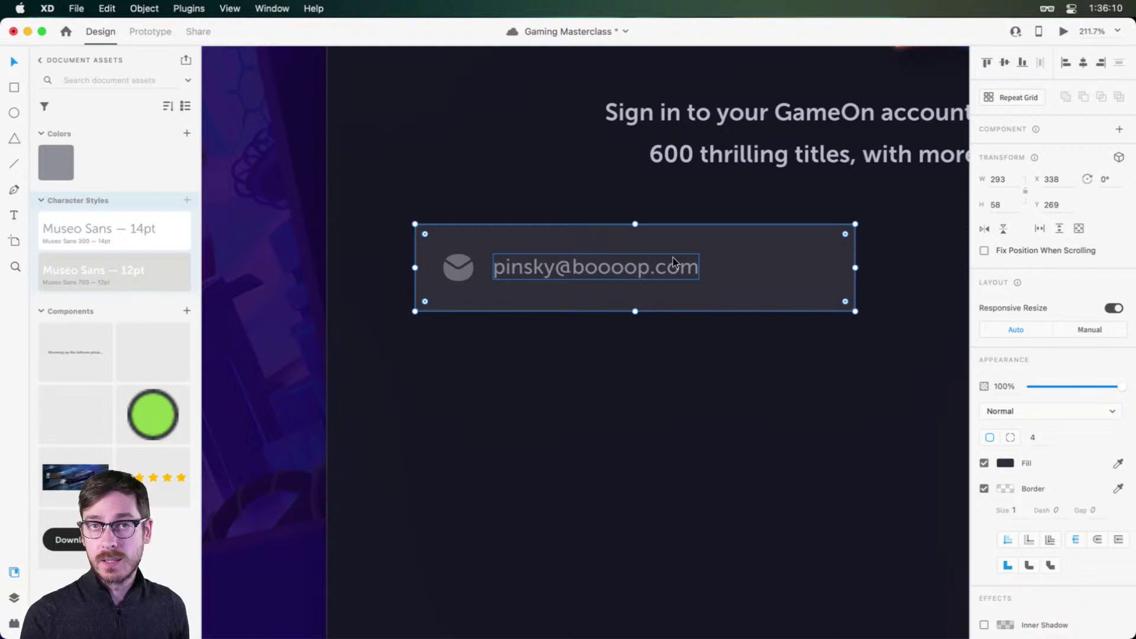
Step: Make the icon, text and box layers into a component named 'Text Field'
key("super+y")
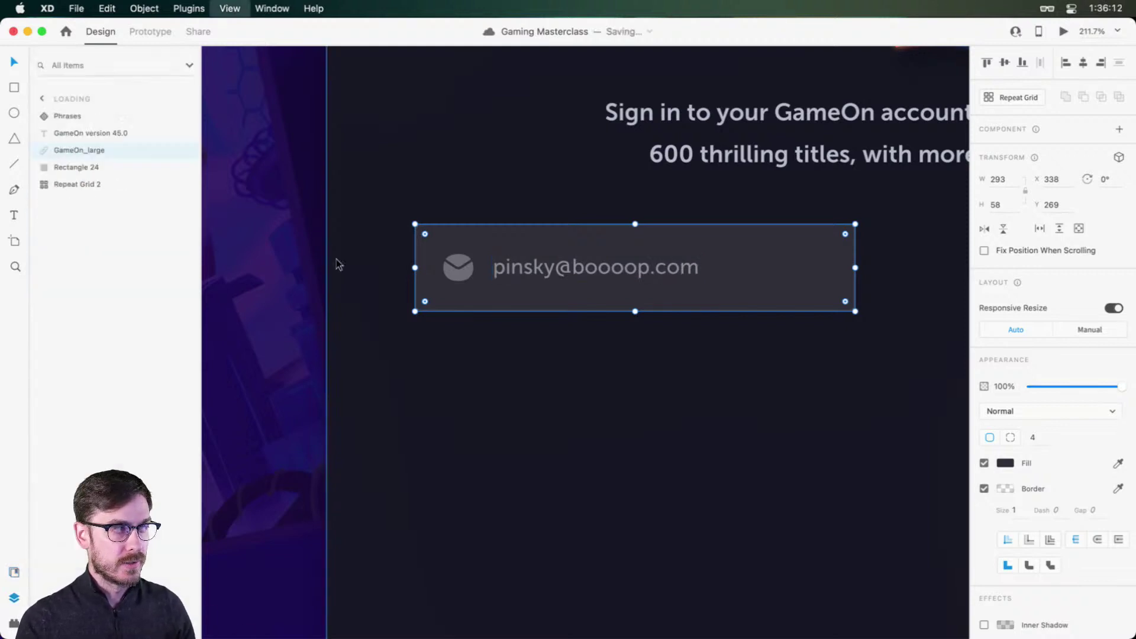
left_click(98, 116, "shift")
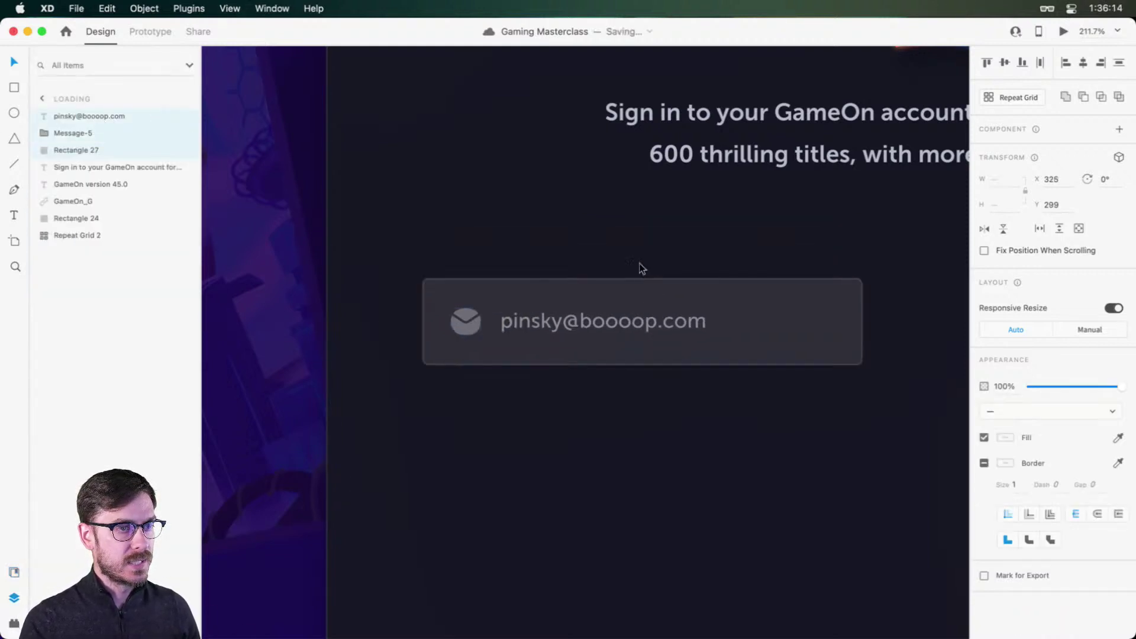
left_click(1119, 129)
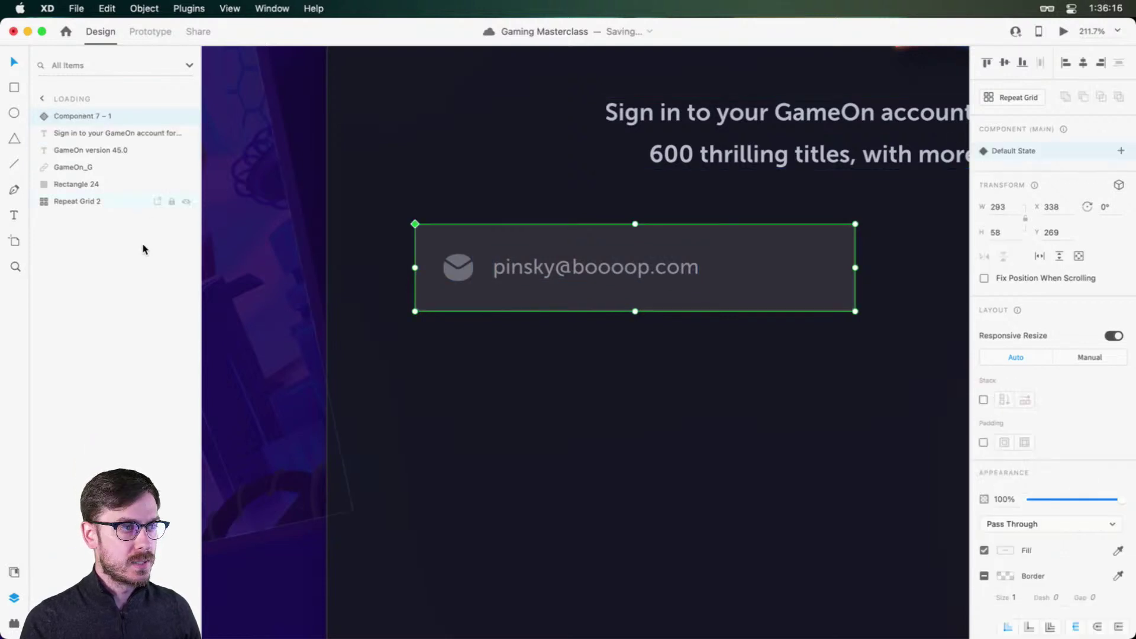
key("super+shift+y")
double_click(77, 375)
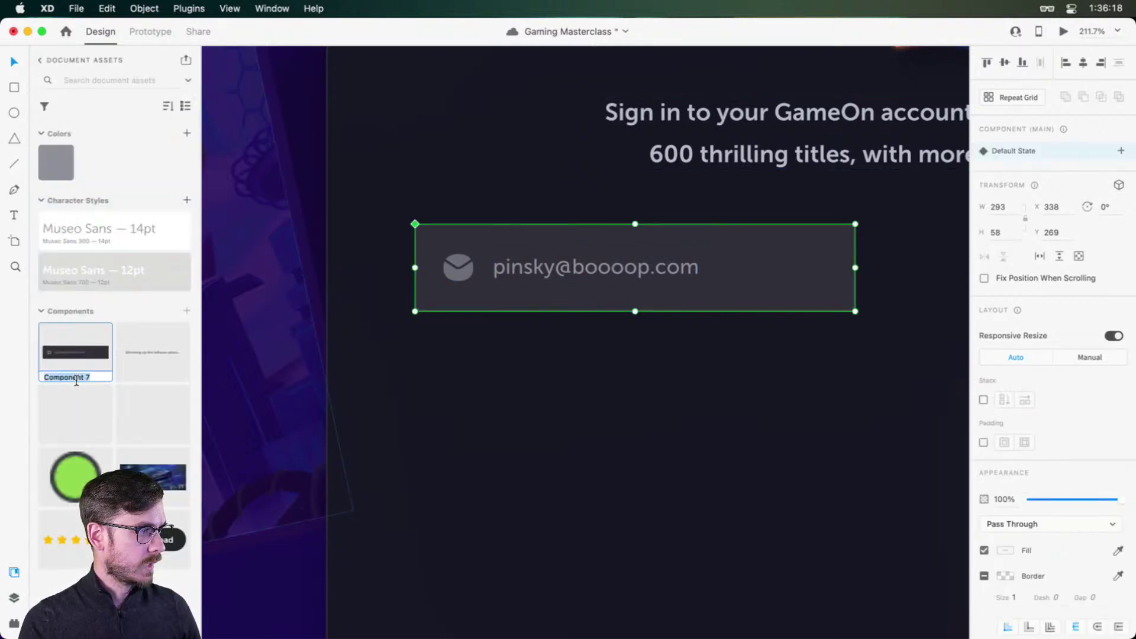
type("Text Field")
key("Return")
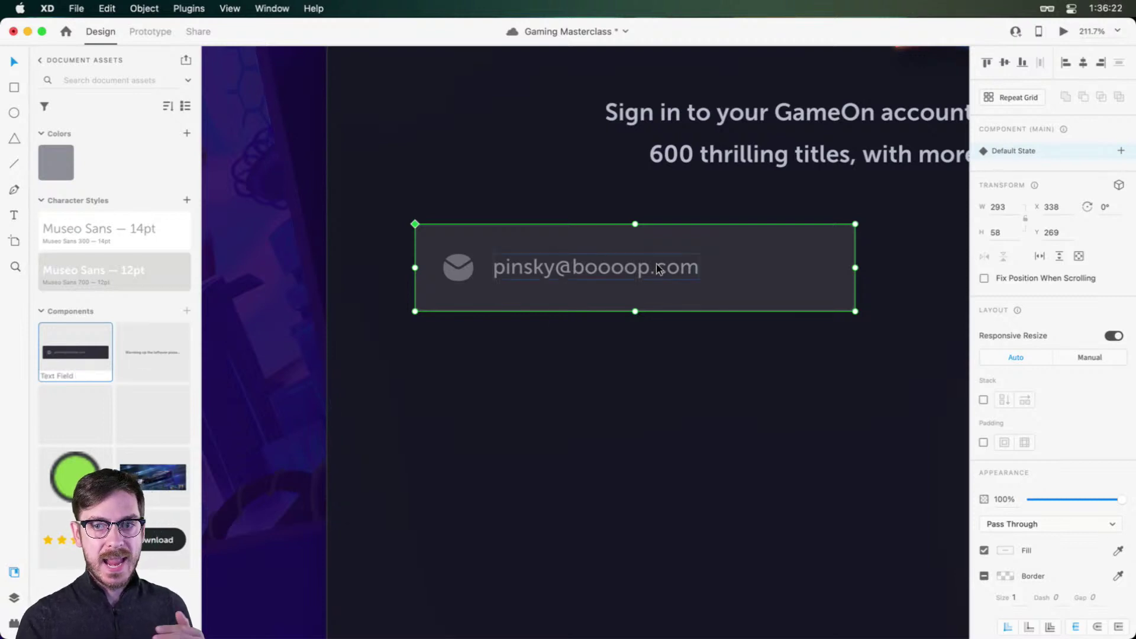
key("super+y")
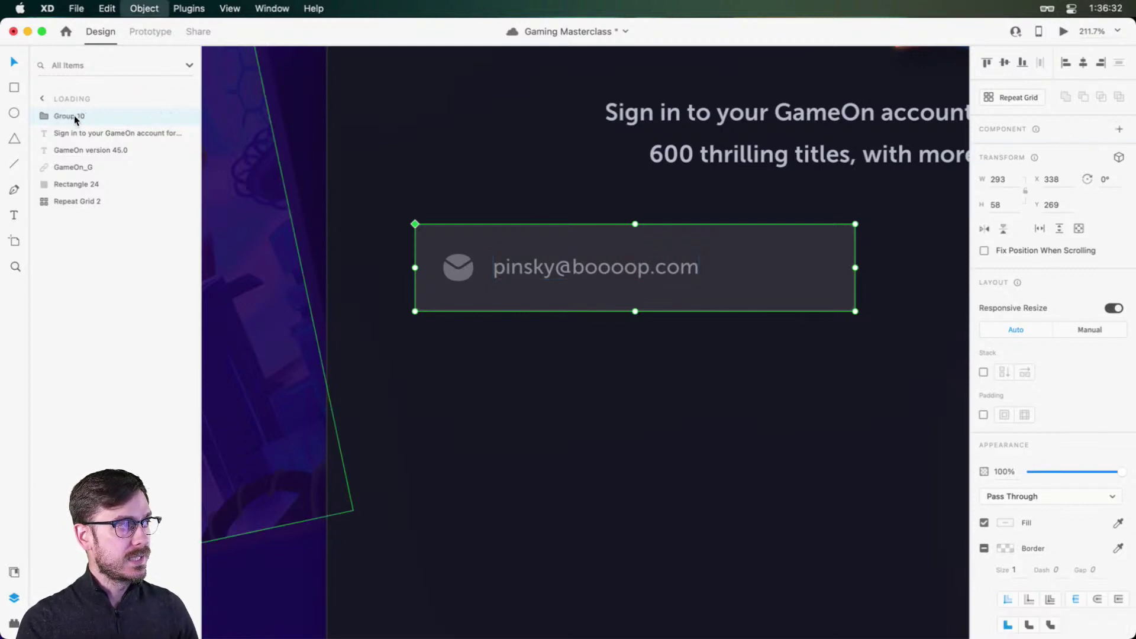
Step: Name the group 'Sign In' and turn on vertical stacking
key("super+g")
double_click(70, 115)
type("Sign In")
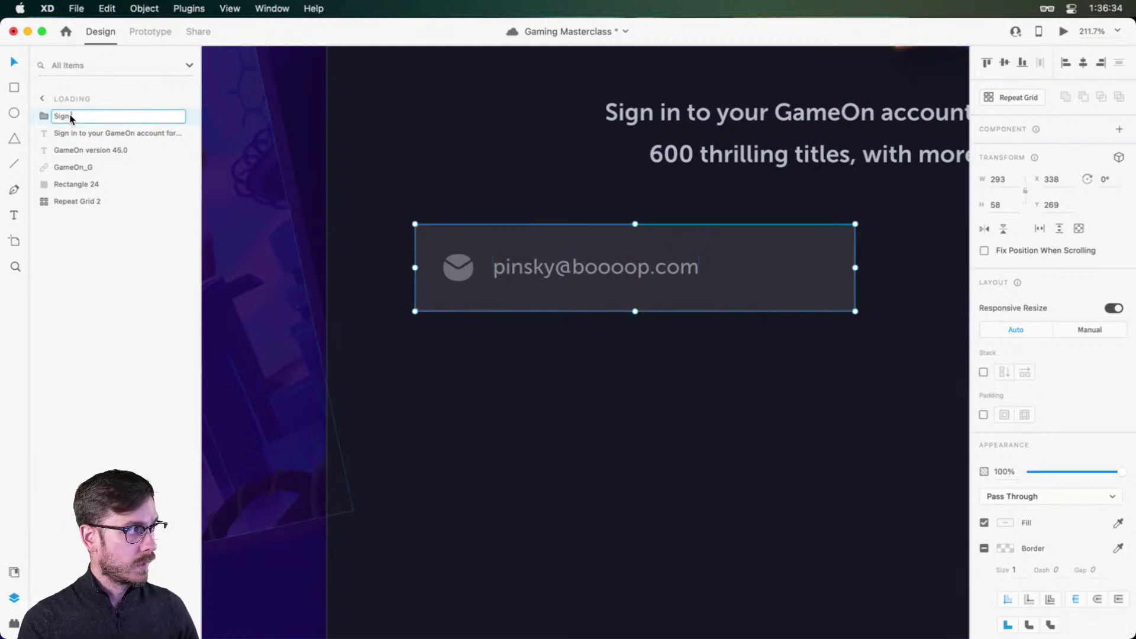
key("Return")
left_click(984, 372)
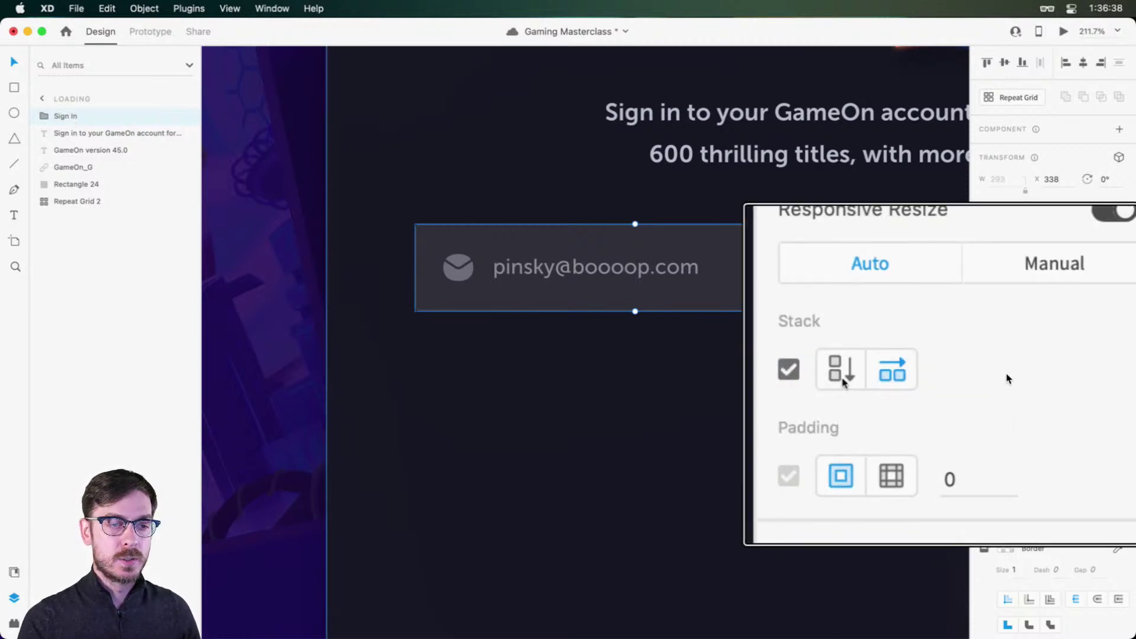
left_click(1007, 373)
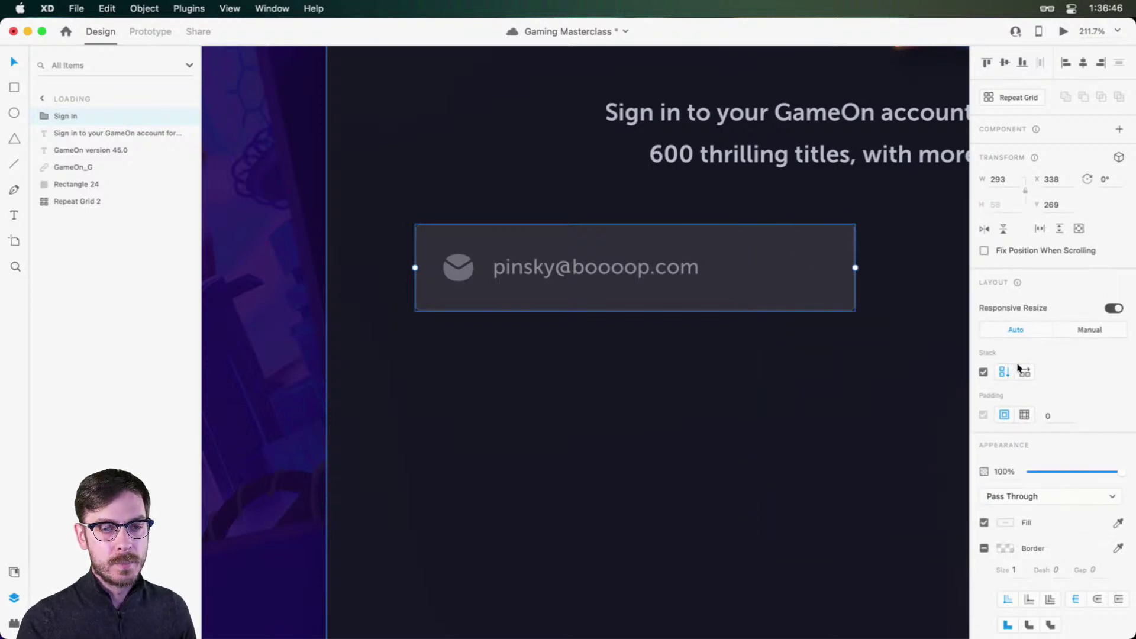
Step: Duplicate the Text Field and replace the copy's address with thirteen password dots
double_click(701, 281)
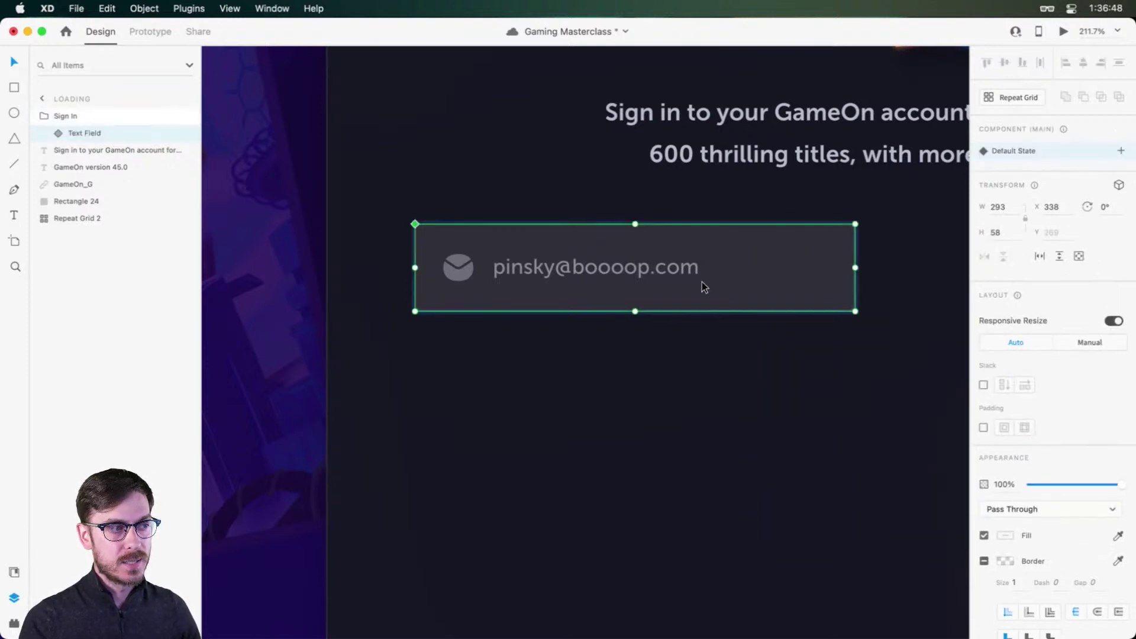
key("super+d")
left_click(608, 389)
left_click_drag(608, 388, 619, 254)
scroll(546, 363, "up", 5)
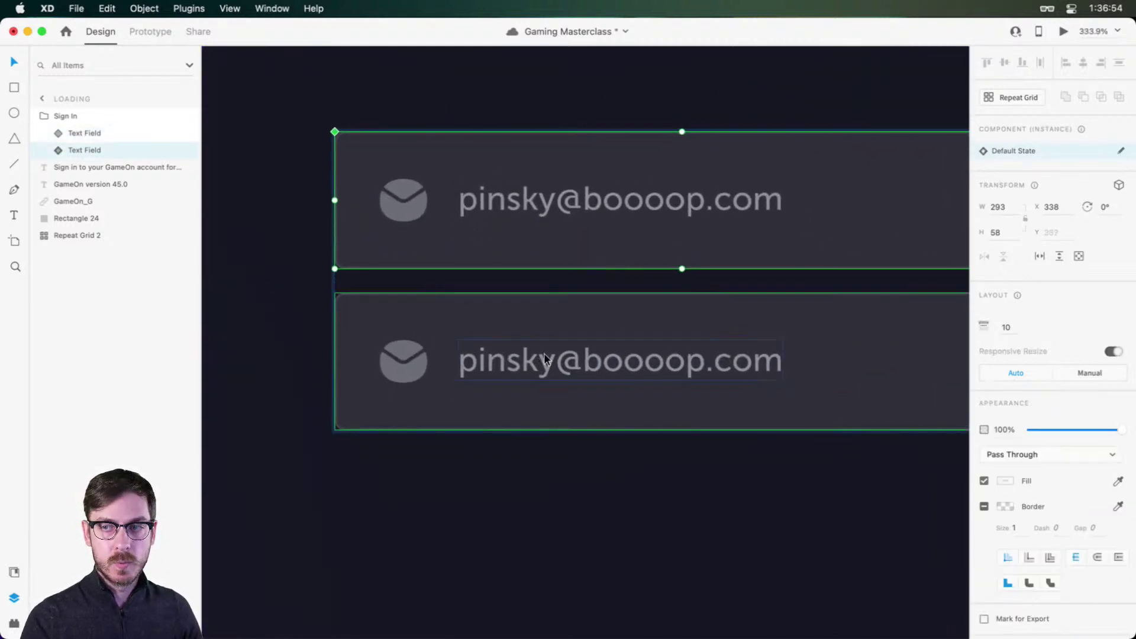
double_click(544, 352)
double_click(545, 357)
type("••••••••••••")
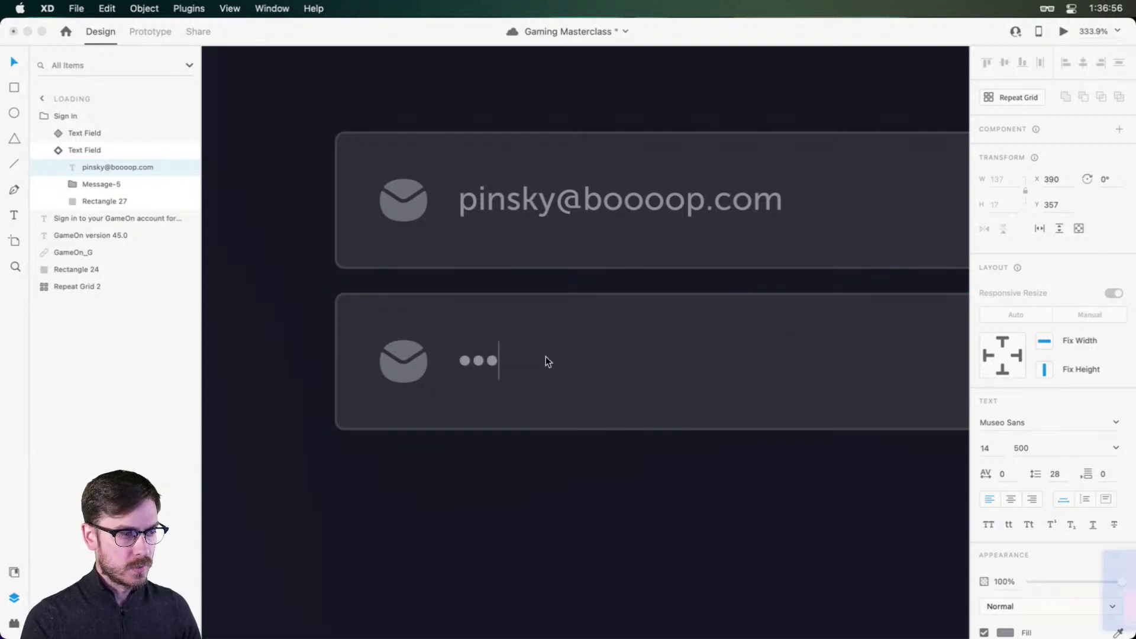
type("•")
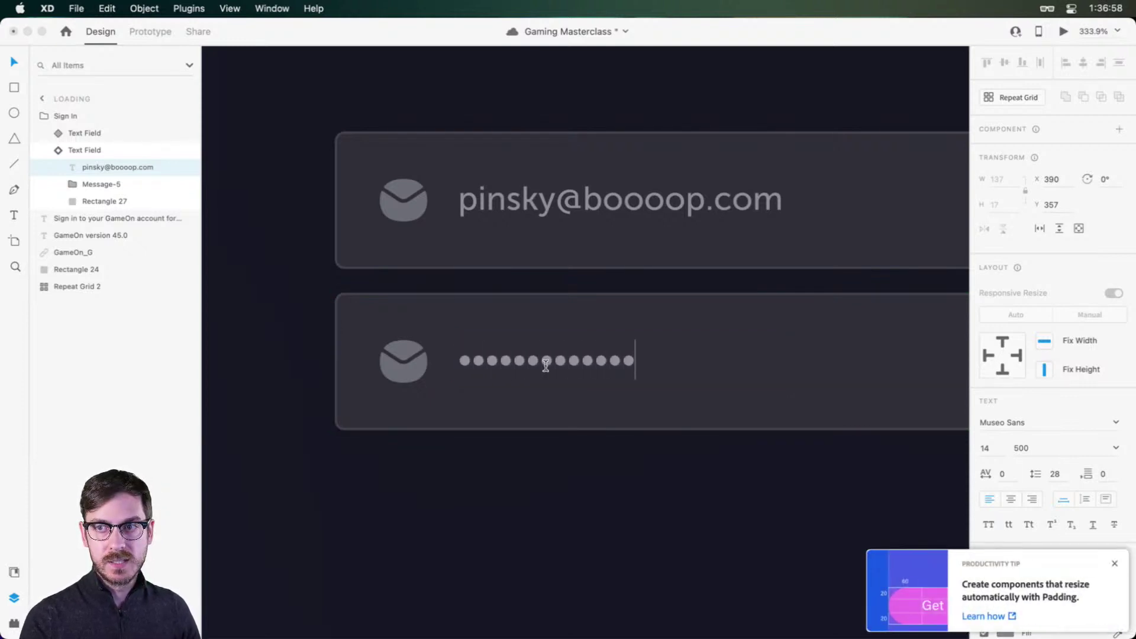
key("Escape")
left_click(404, 361)
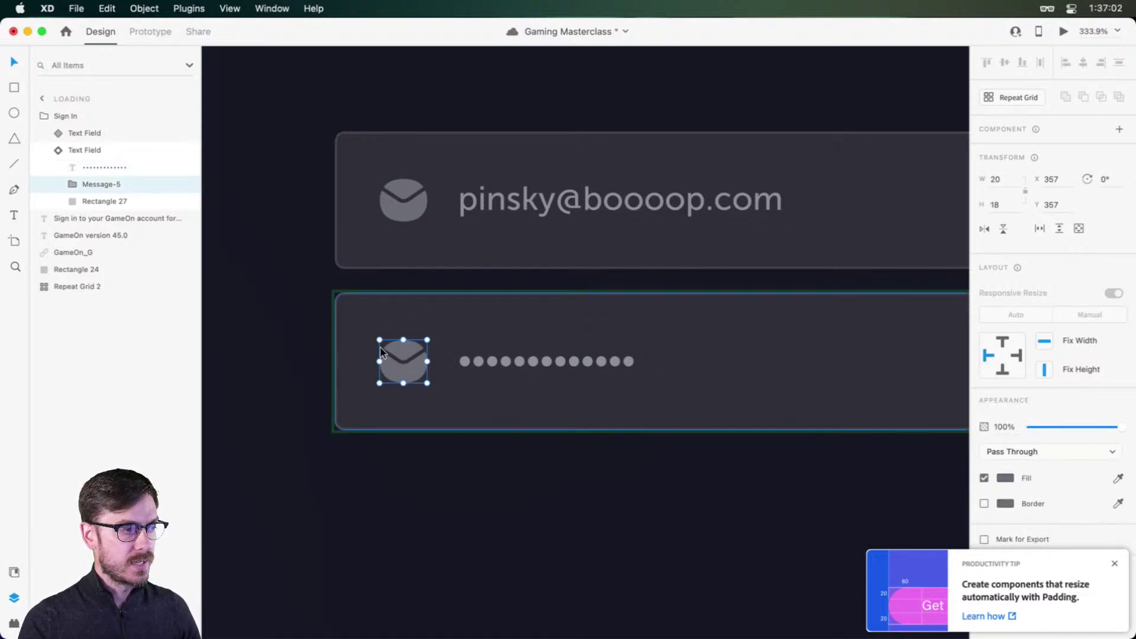
Step: Search 'lock' in Nucleo and pick the bold Lock icon from the Coco set
key("super+Tab")
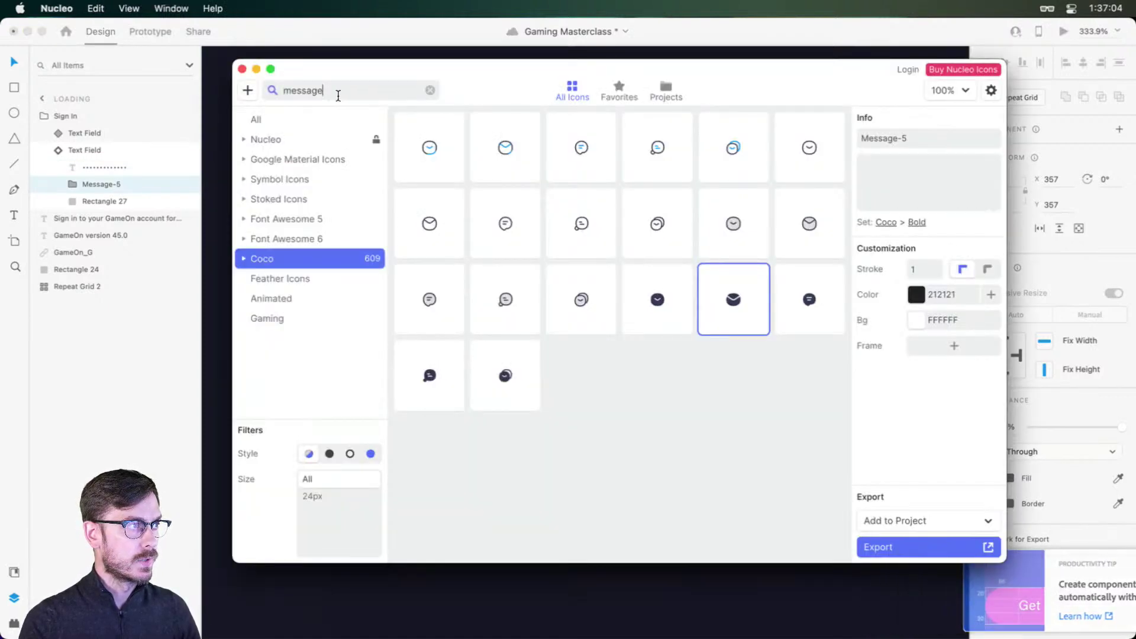
left_click_drag(338, 94, 265, 97)
type("lock")
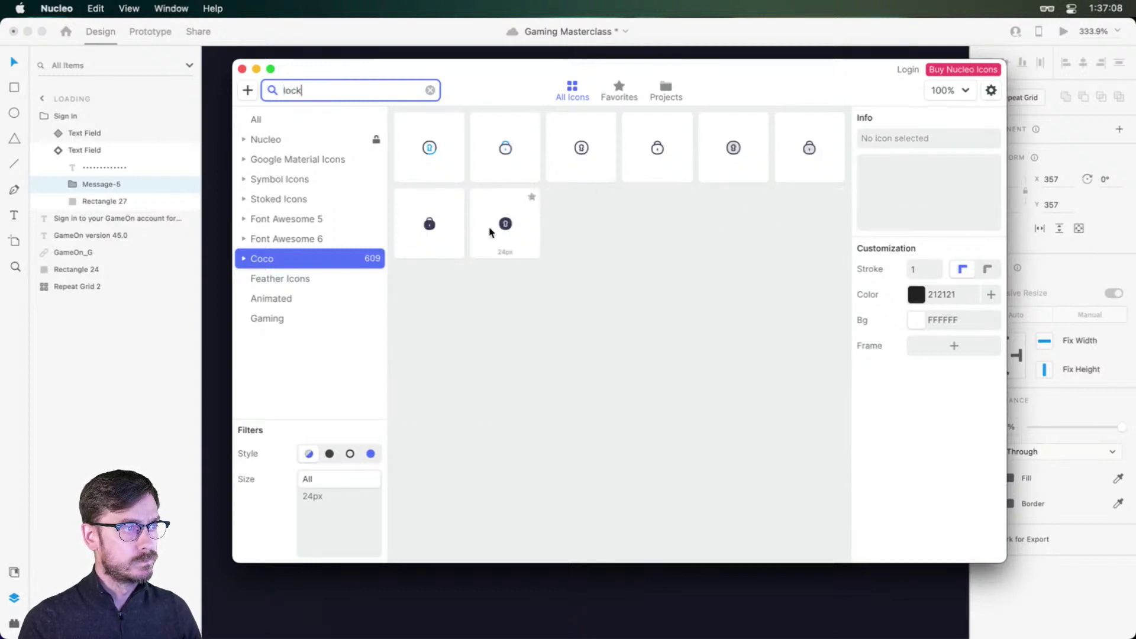
left_click(431, 220)
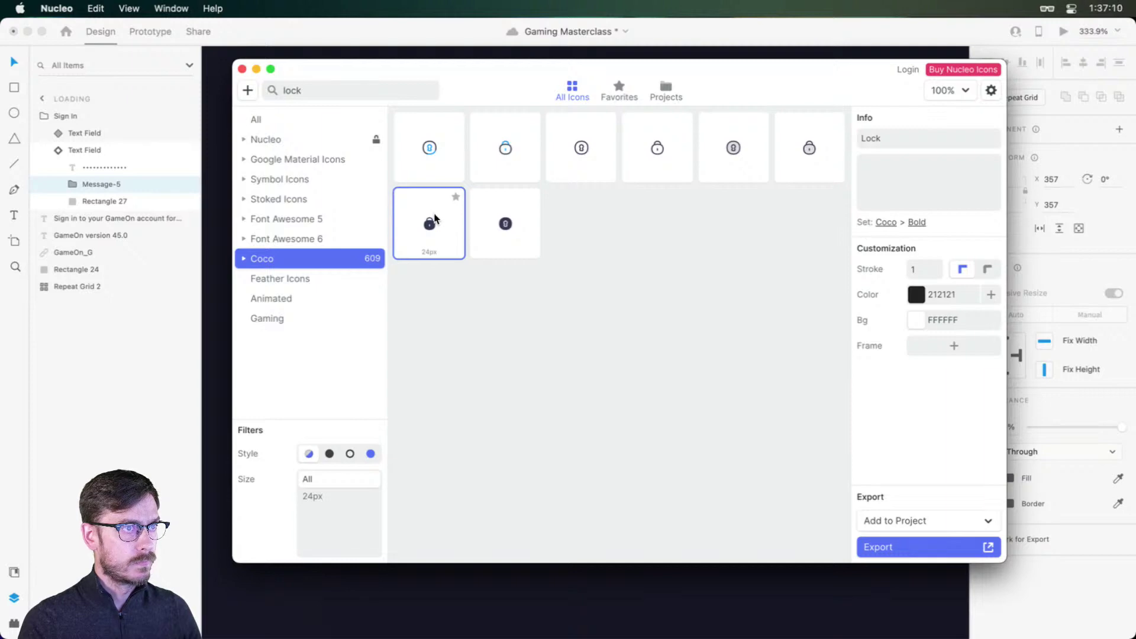
left_click_drag(438, 222, 393, 362)
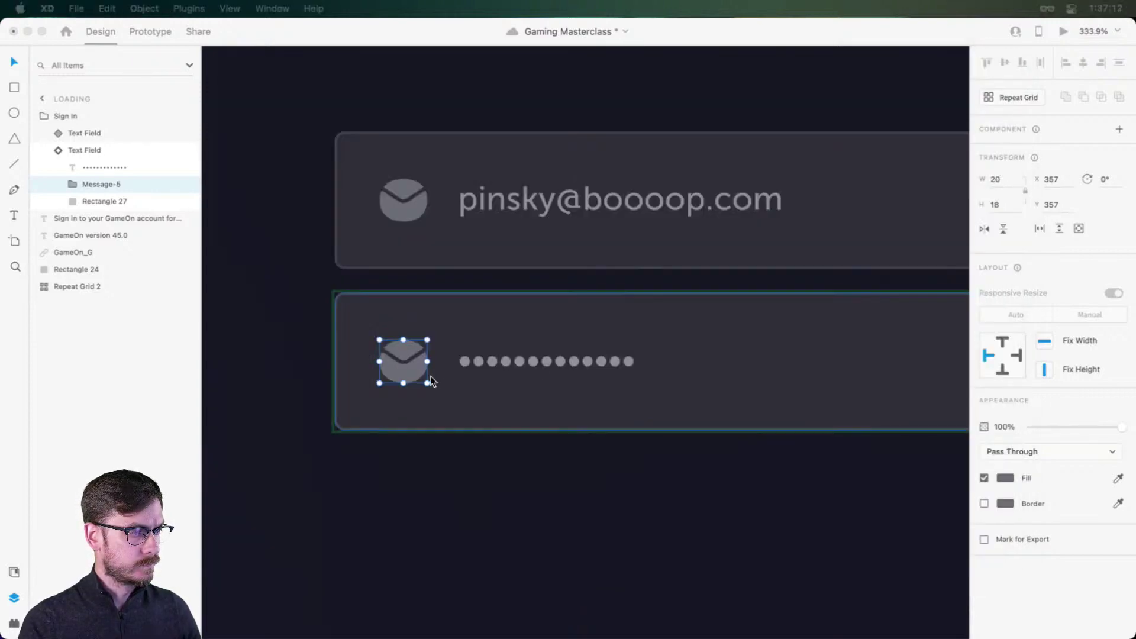
scroll(439, 386, "down", 3)
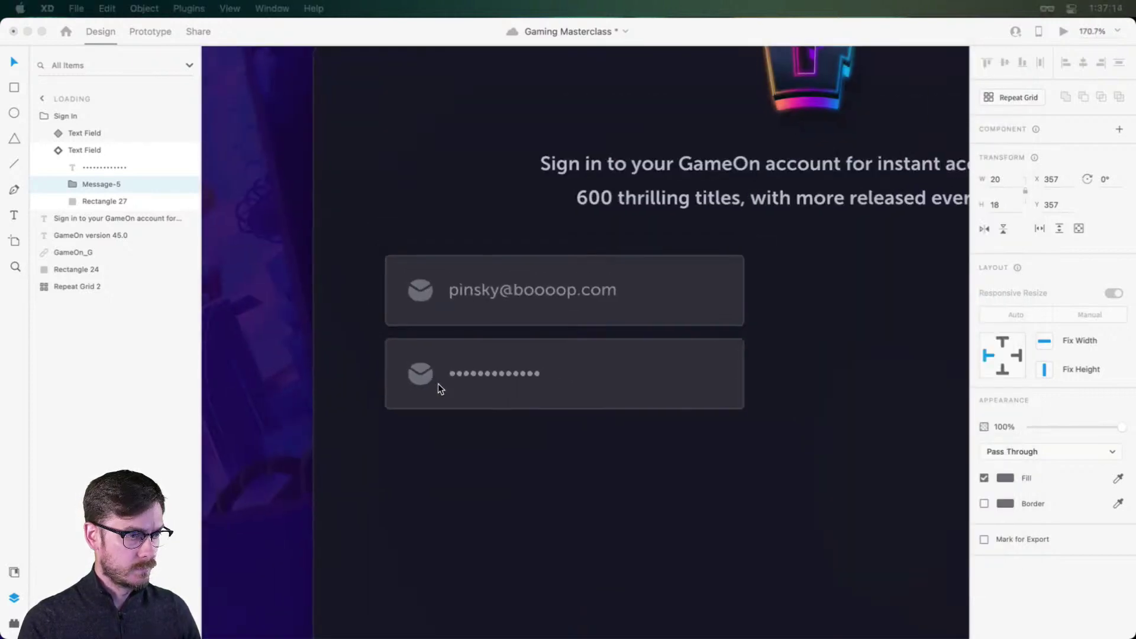
key("super+Tab")
key("super+Tab")
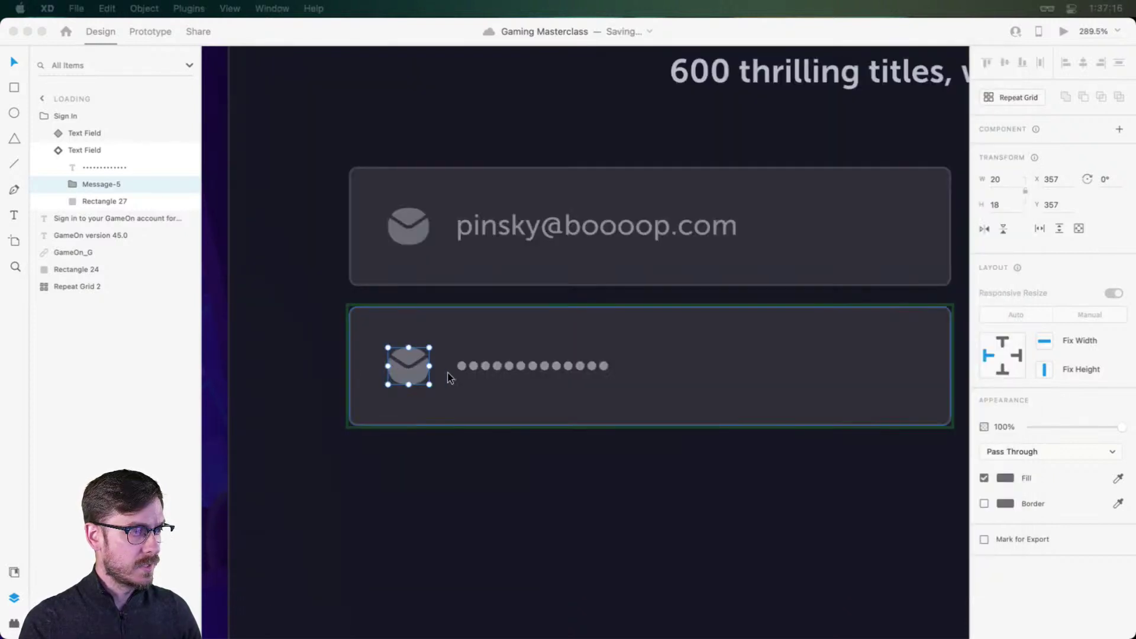
Step: Paste the lock icon over the password field's envelope and delete the envelope icon
key("super+v")
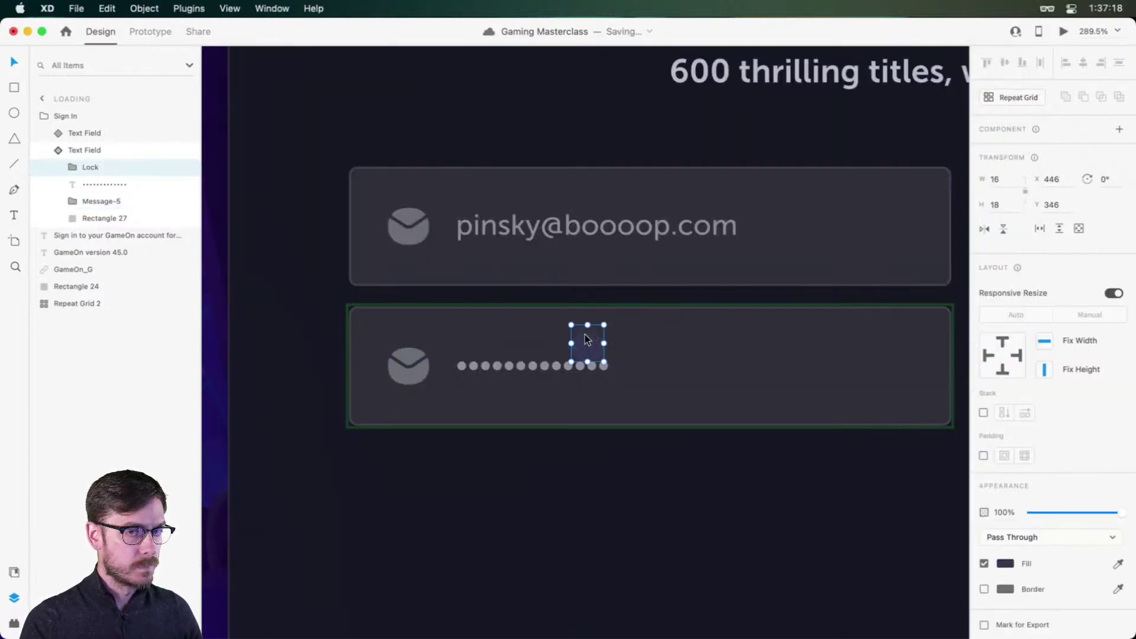
left_click_drag(585, 335, 415, 363)
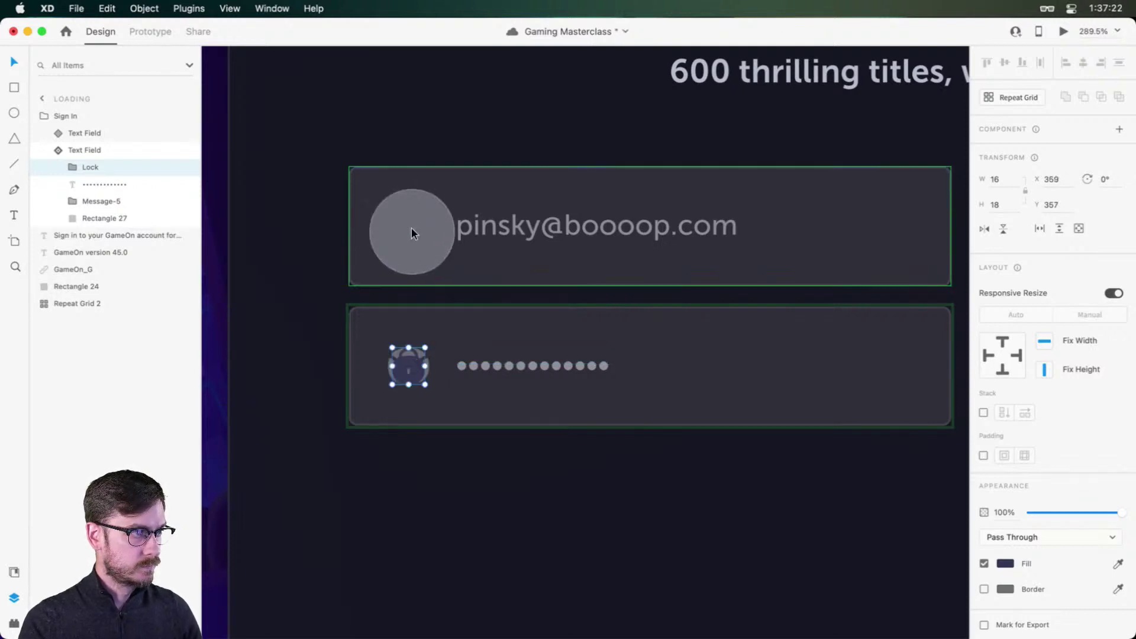
left_click(124, 201)
key("Delete")
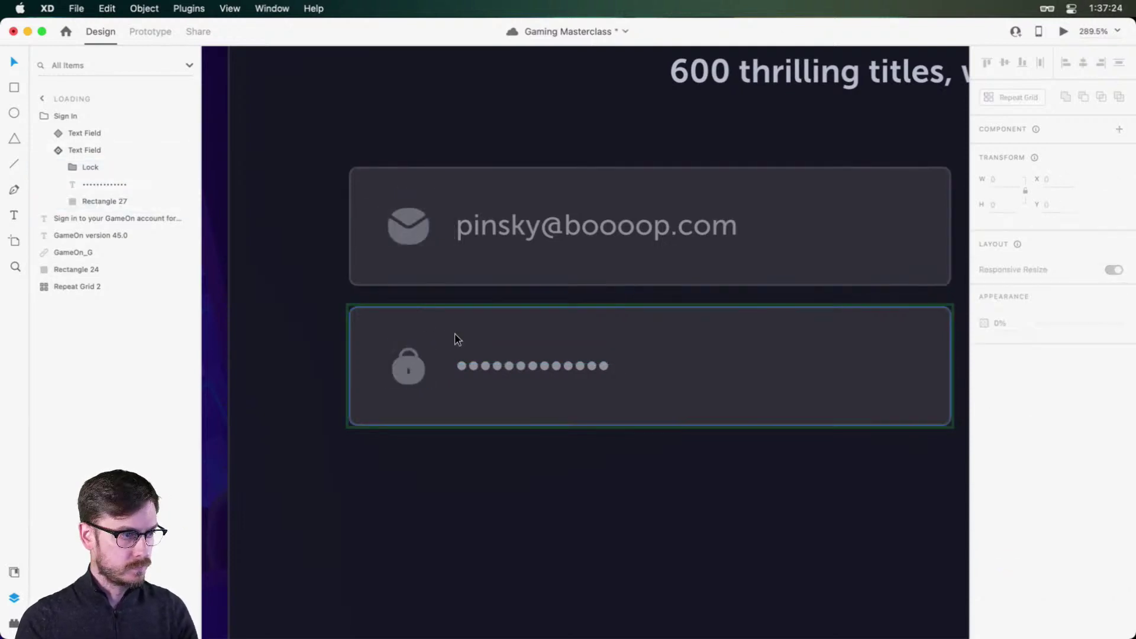
scroll(455, 346, "down", 3)
scroll(616, 355, "up", 3)
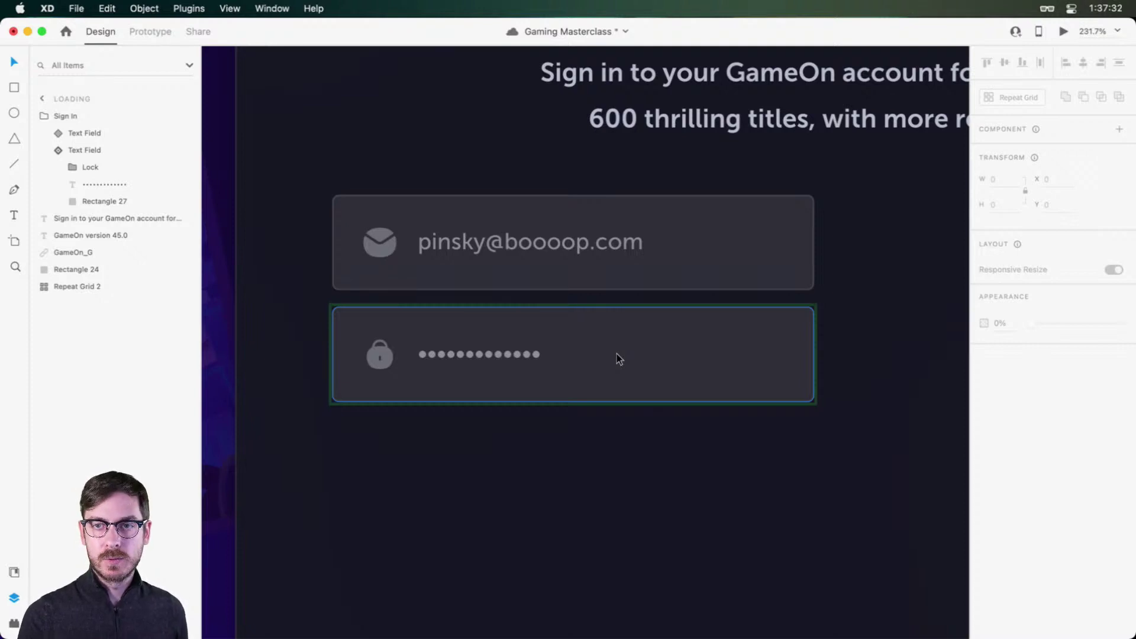
Step: Search 'eye' in Nucleo and copy the bold Eye - Slash icon
key("super+Tab")
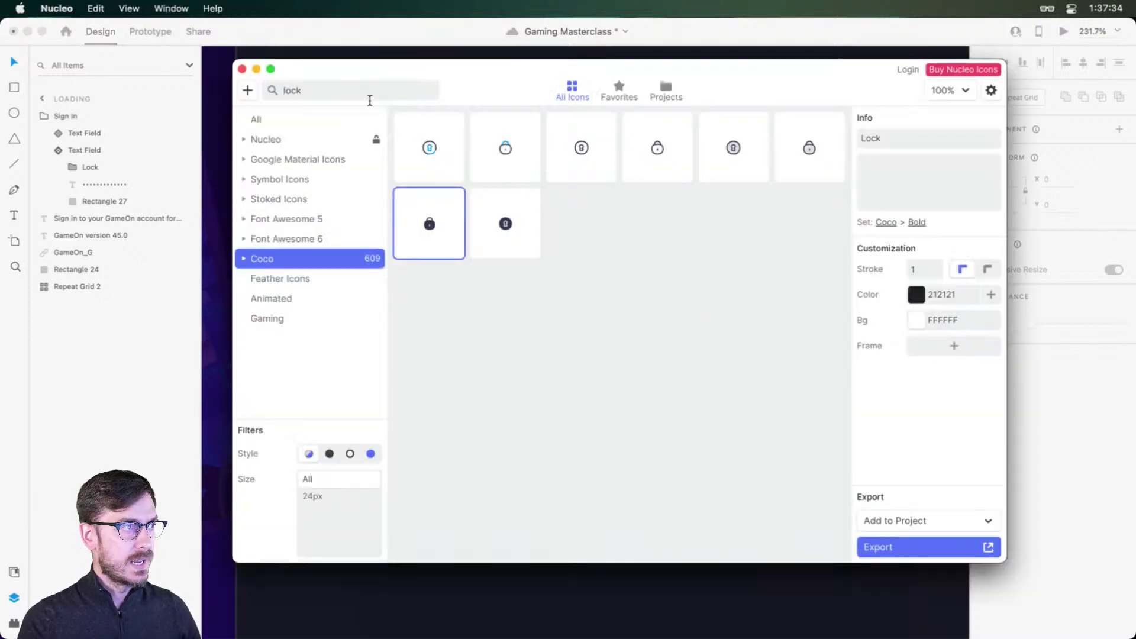
double_click(366, 96)
type("eye")
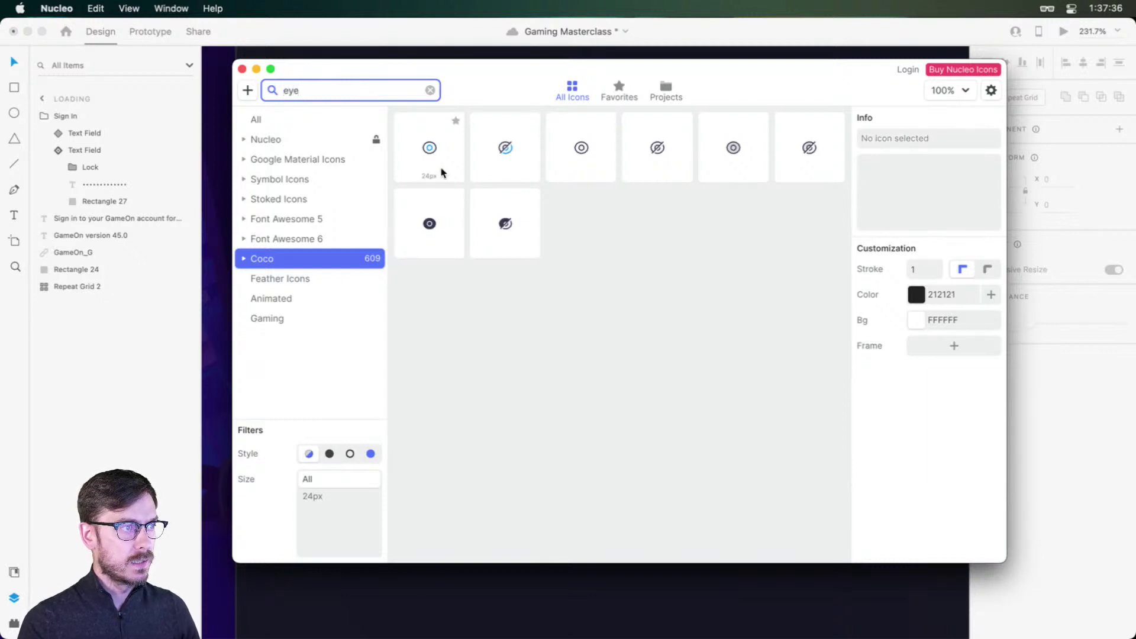
left_click(503, 224)
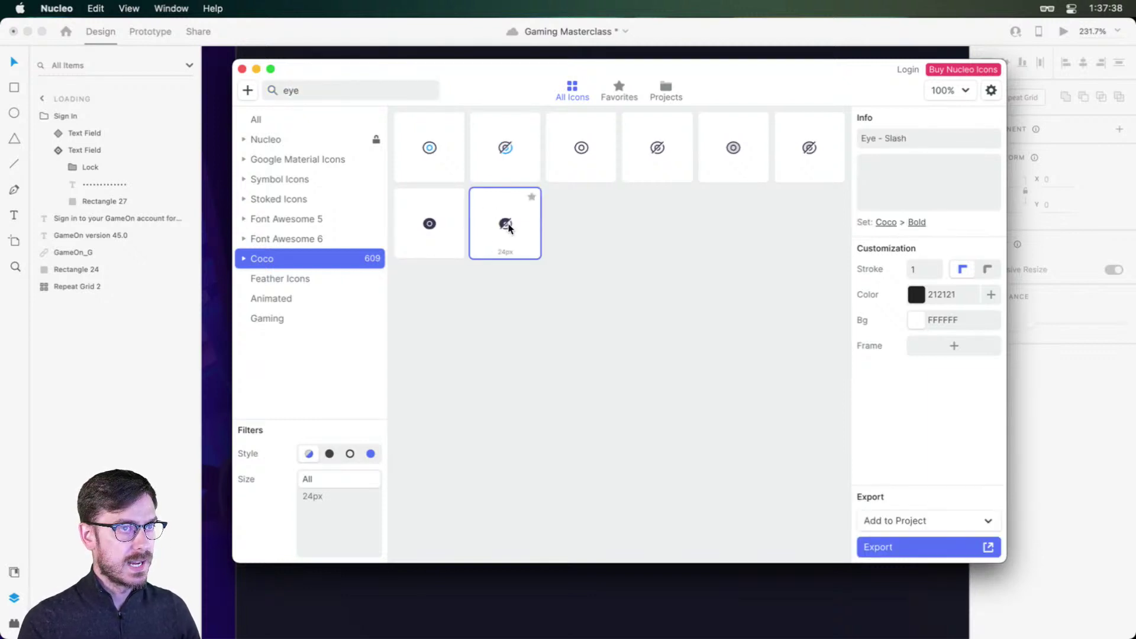
key("super+c")
Step: Paste the eye-slash icon into the password field and move it to the right end
key("super+Tab")
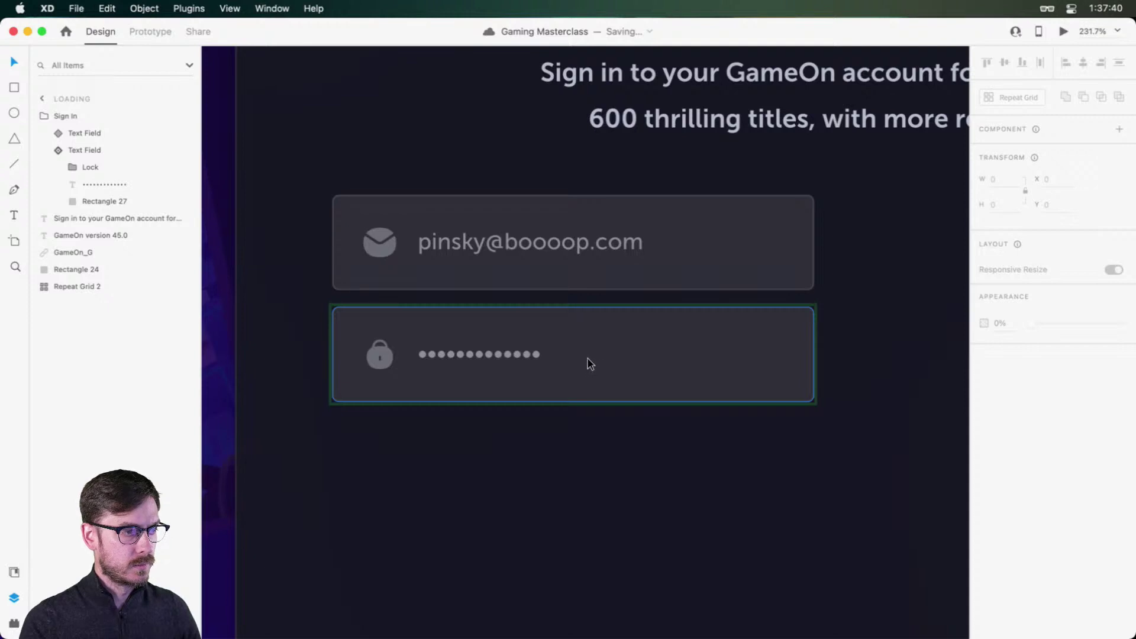
left_click(587, 359)
left_click(112, 168)
key("super+v")
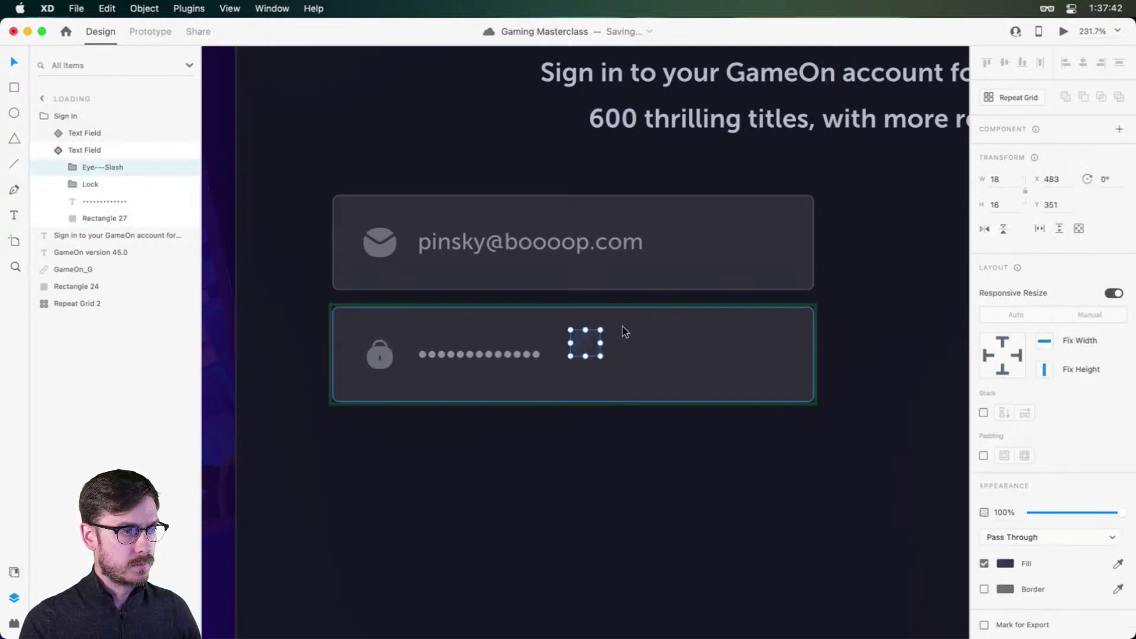
left_click_drag(586, 340, 768, 344)
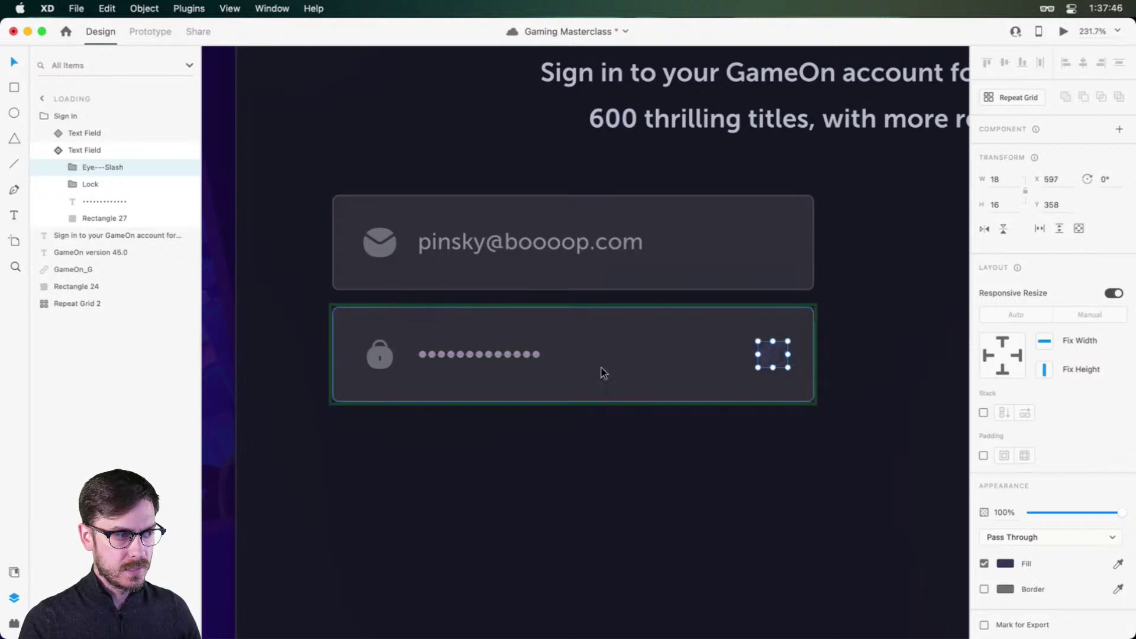
left_click(382, 355)
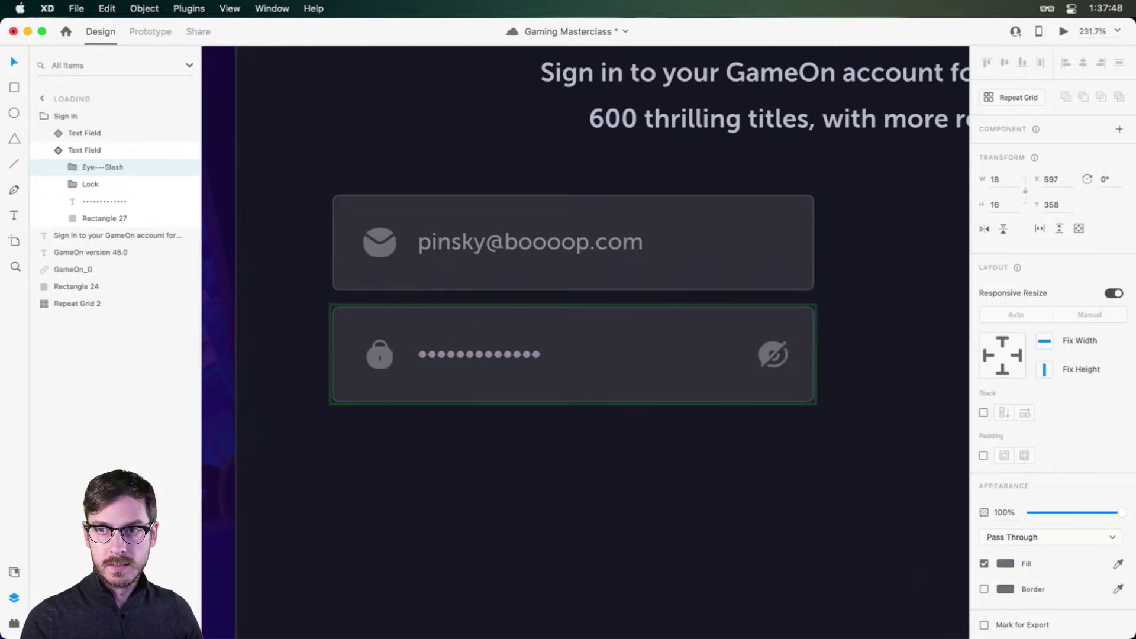
left_click_drag(786, 342, 833, 319)
key("super+z")
Step: Turn off responsive resize for the eye-slash icon and lower its opacity to 60%
left_click(1114, 293)
scroll(769, 349, "up", 5)
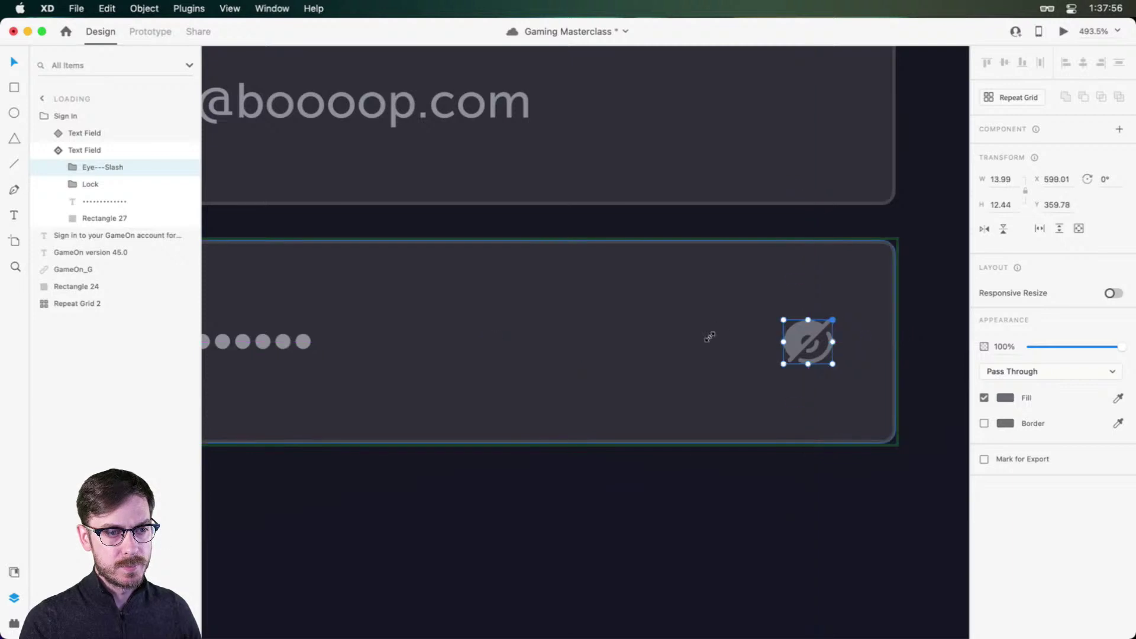
scroll(710, 332, "down", 5)
scroll(659, 343, "left", 2)
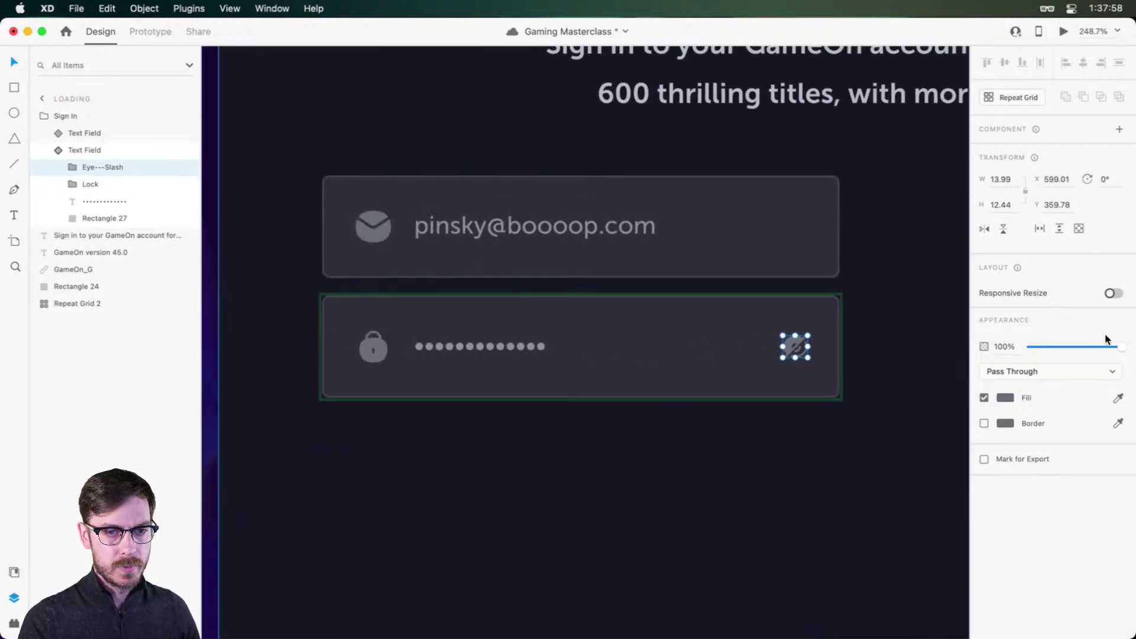
left_click_drag(1122, 348, 1096, 343)
left_click_drag(1084, 340, 1087, 341)
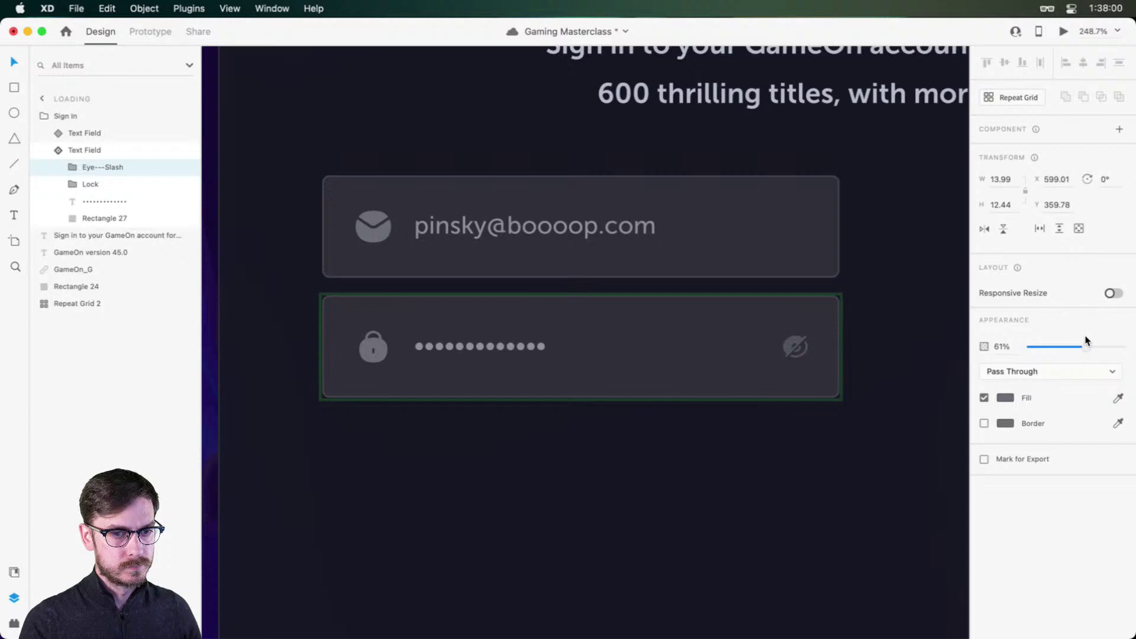
scroll(520, 393, "down", 3)
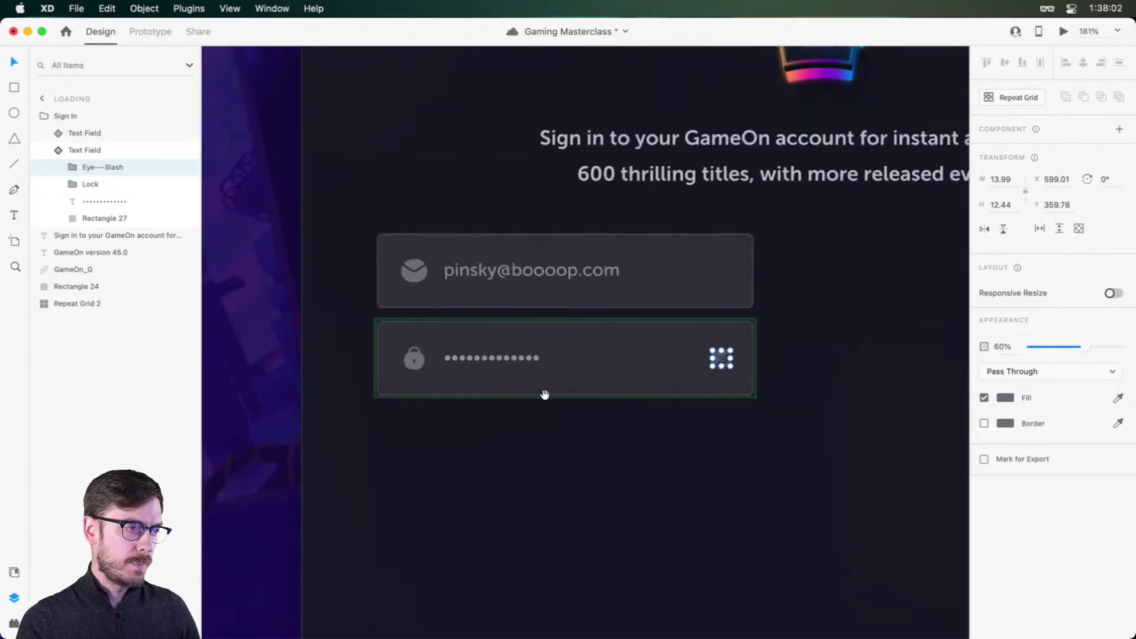
Step: Select the email field's background rectangle
left_click(660, 253)
scroll(385, 250, "up", 3)
double_click(624, 264)
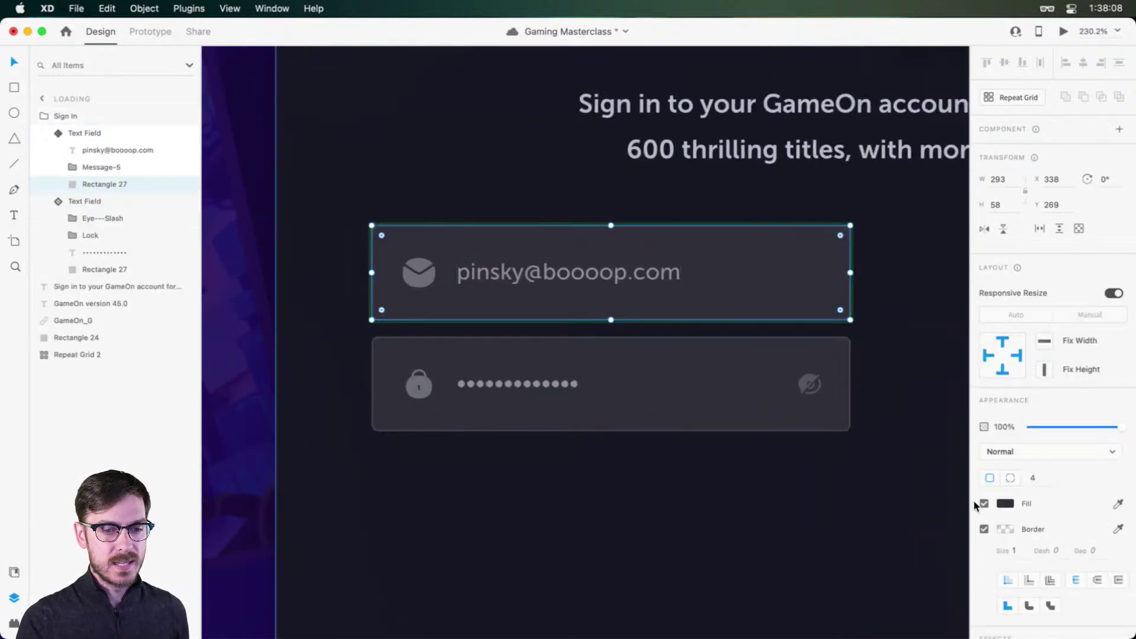
Step: Try a purple fill on the field background, then undo it to keep dark grey
left_click(1008, 504)
left_click_drag(851, 523, 907, 461)
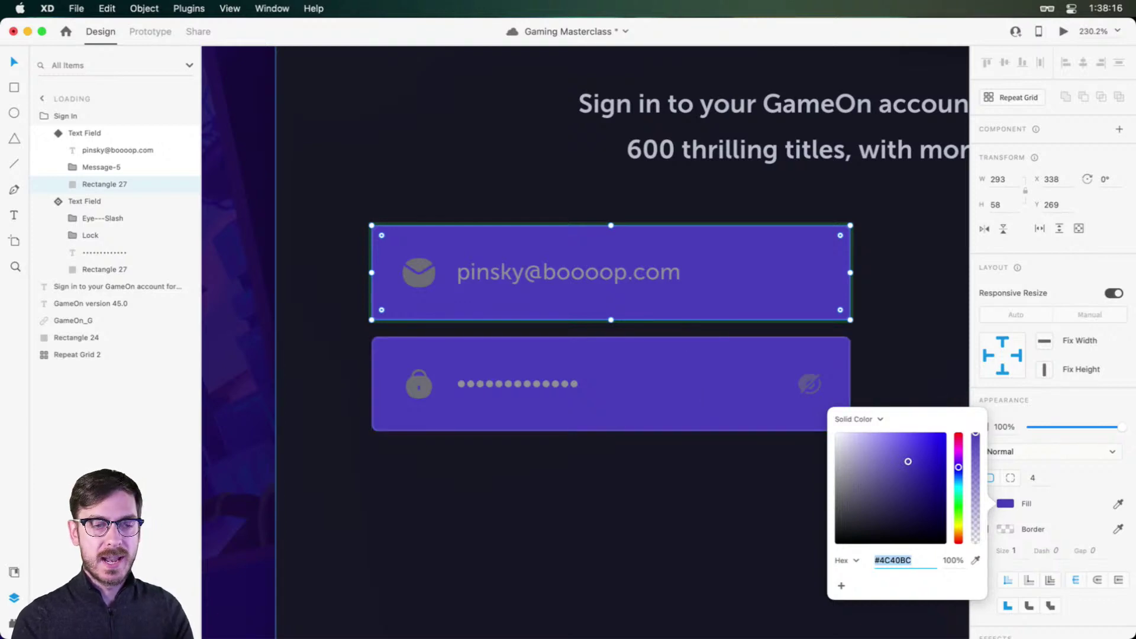
left_click(1084, 396)
key("super+z")
left_click(1005, 504)
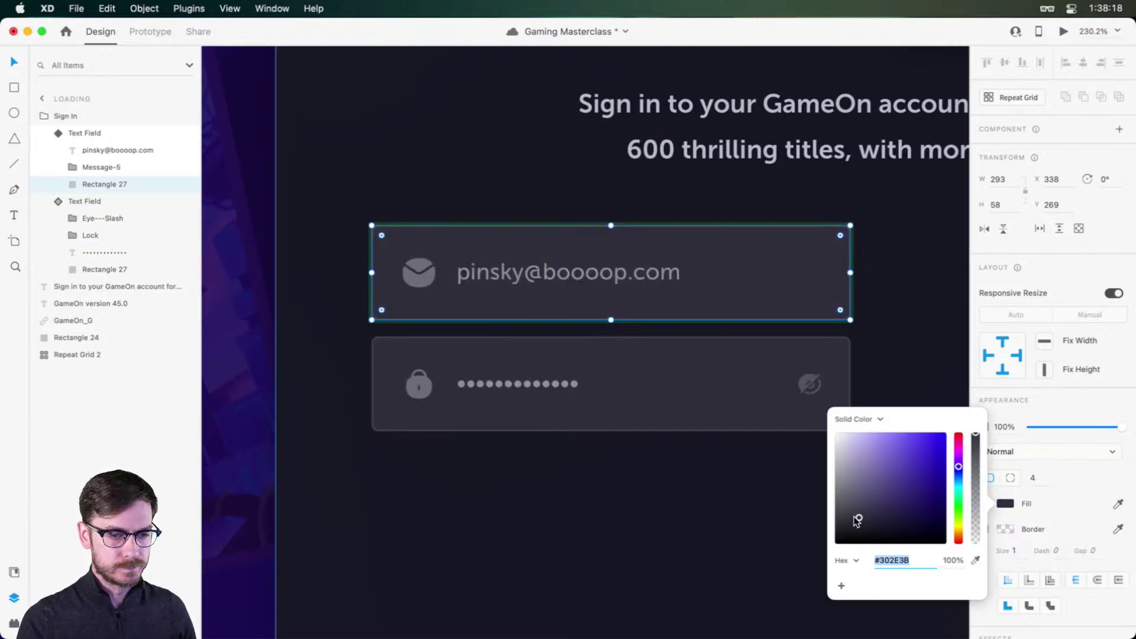
left_click(1068, 405)
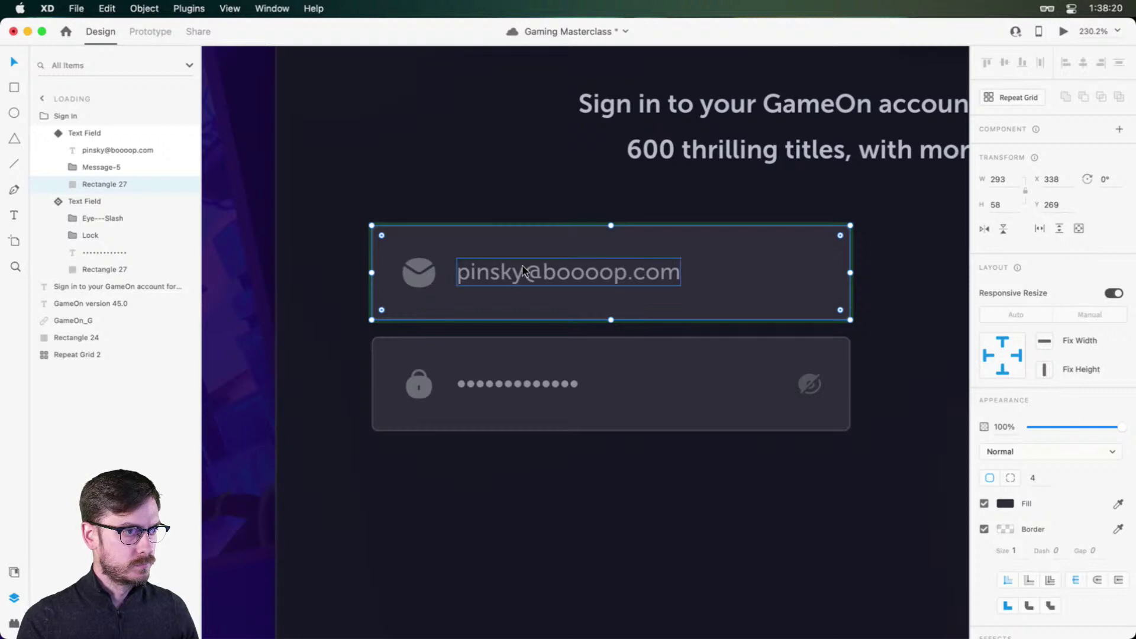
scroll(551, 387, "down", 5)
Step: Set the stack spacing between the email and password fields to 16
left_click(586, 438)
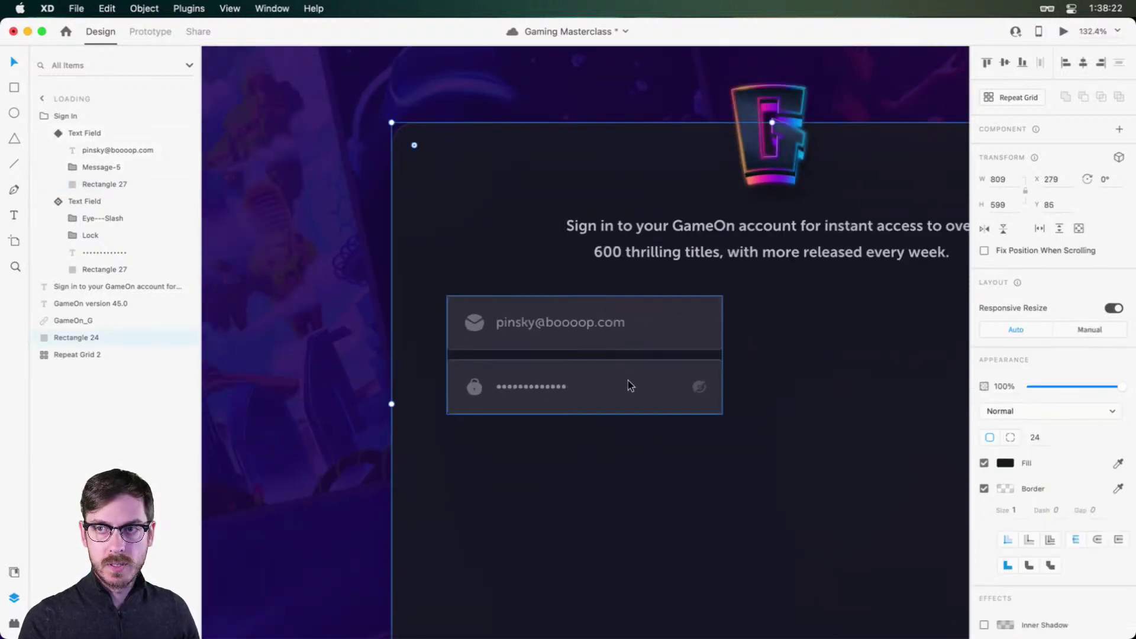
left_click(613, 336)
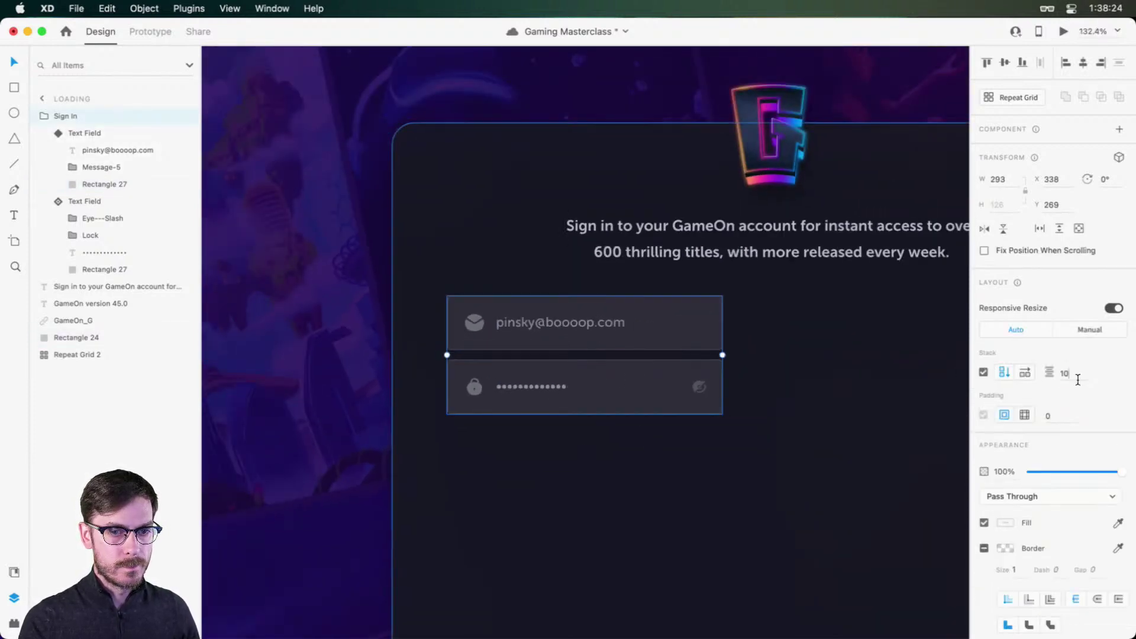
left_click(1077, 379)
type("1")
key("Return")
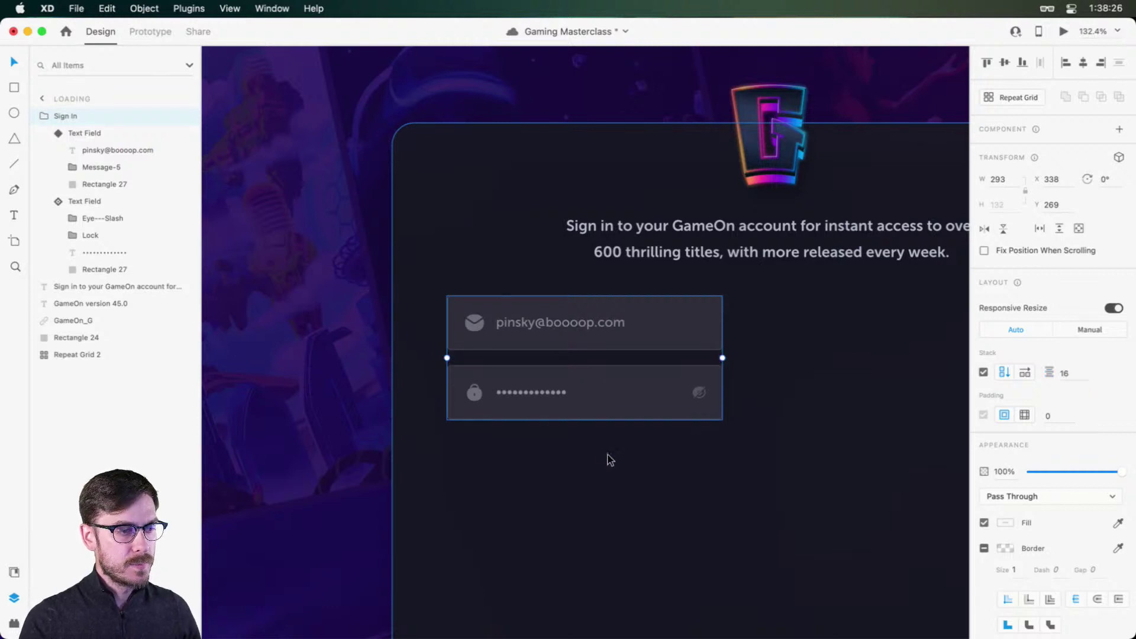
scroll(567, 389, "up", 5)
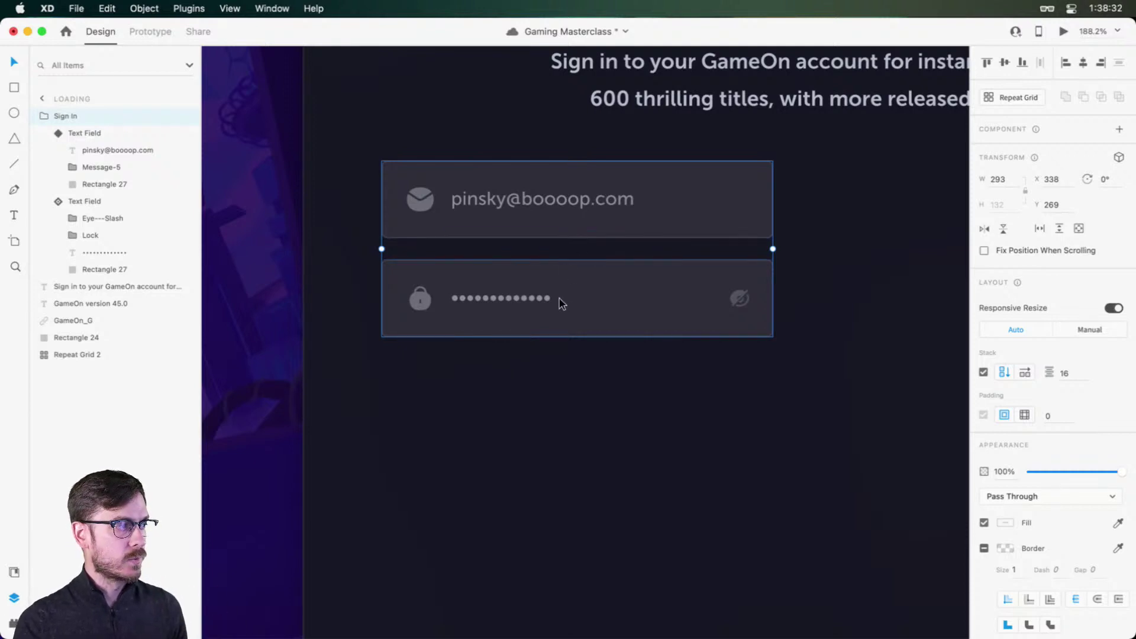
key("super+shift+y")
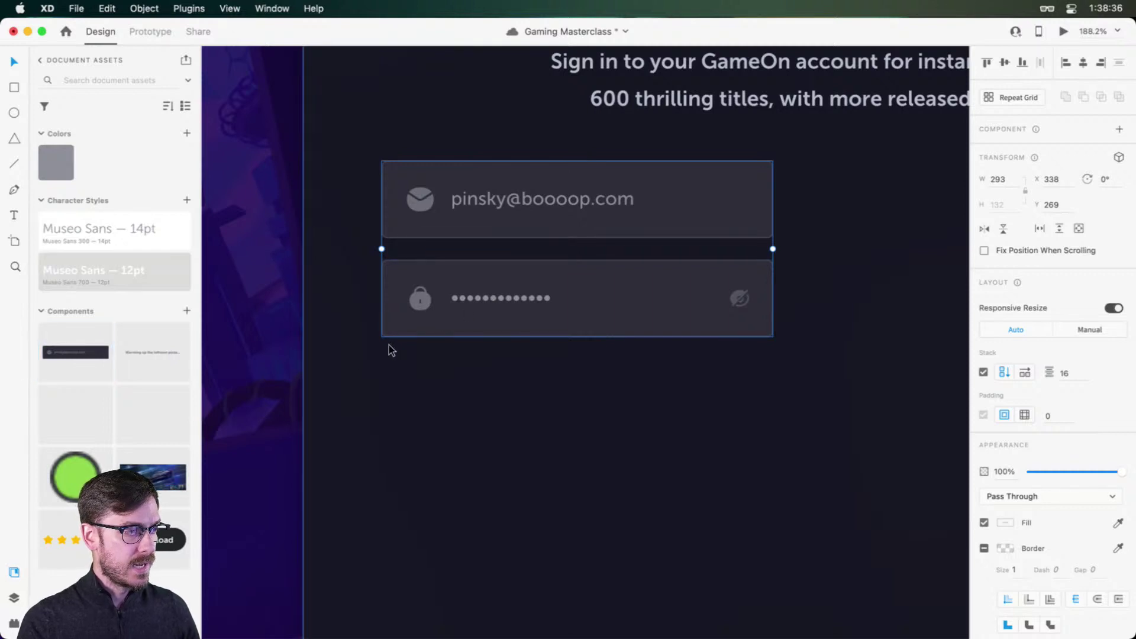
Step: Draw a button rectangle below the password field and space it 16 px away
key("super+y")
double_click(389, 326)
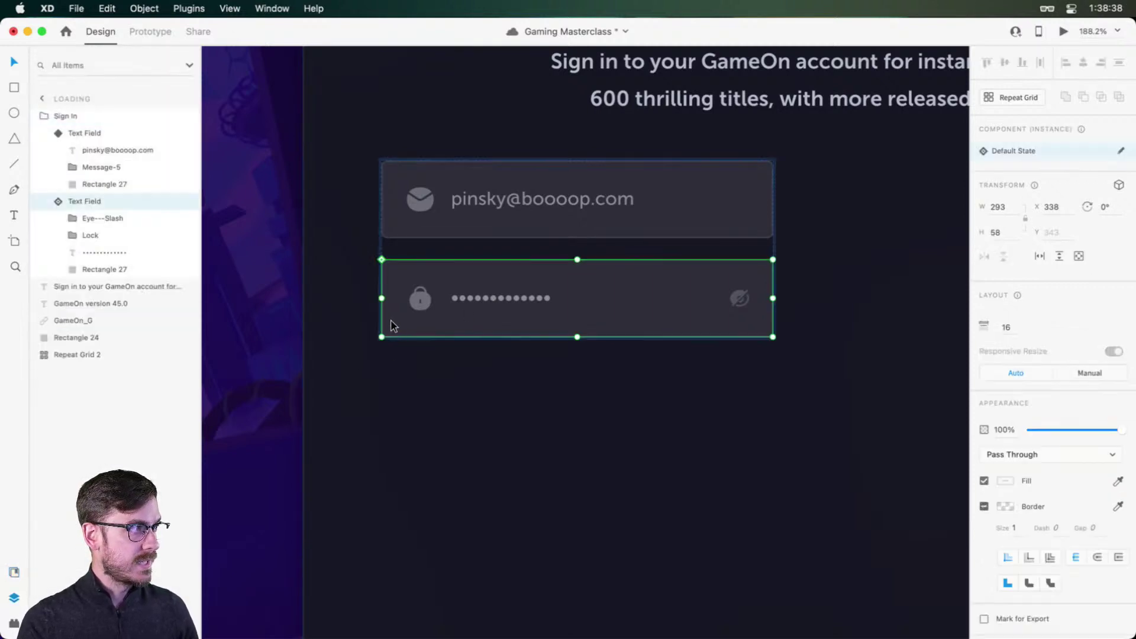
key("r")
mouse_move(383, 348)
left_mouse_down()
mouse_move(765, 396)
mouse_move(774, 434)
left_mouse_up()
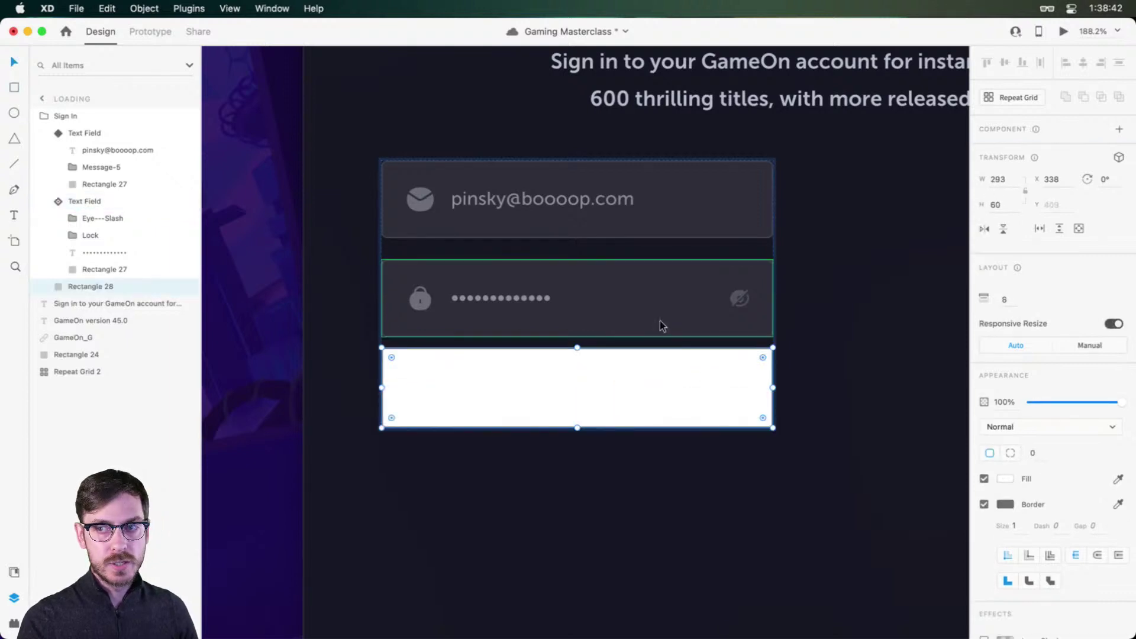
left_click(621, 285)
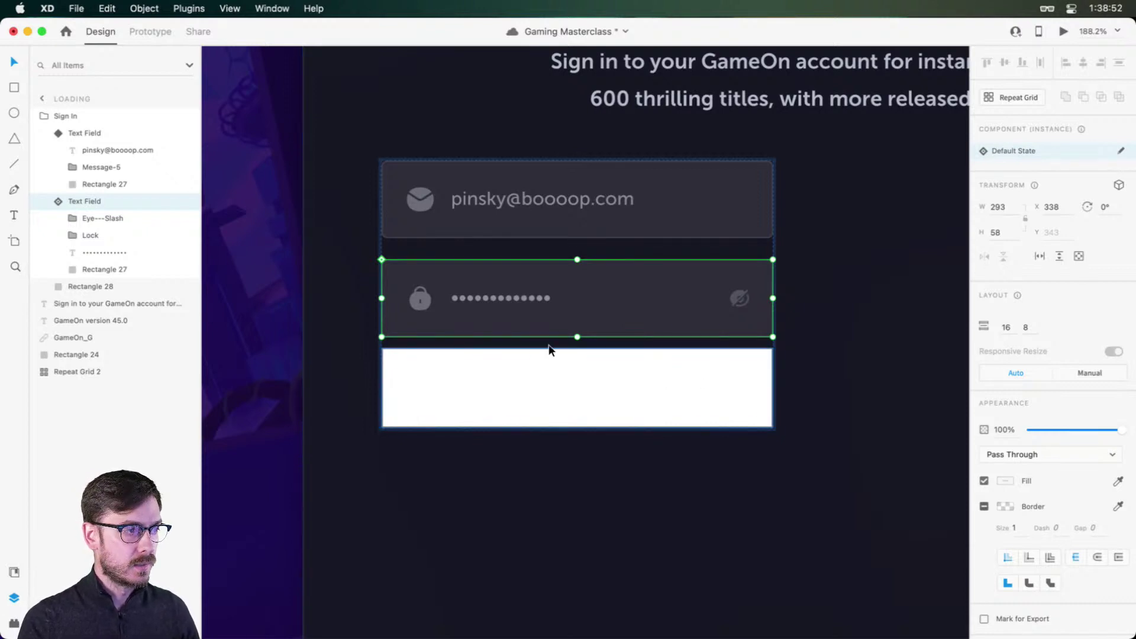
left_click(1025, 328)
type("16")
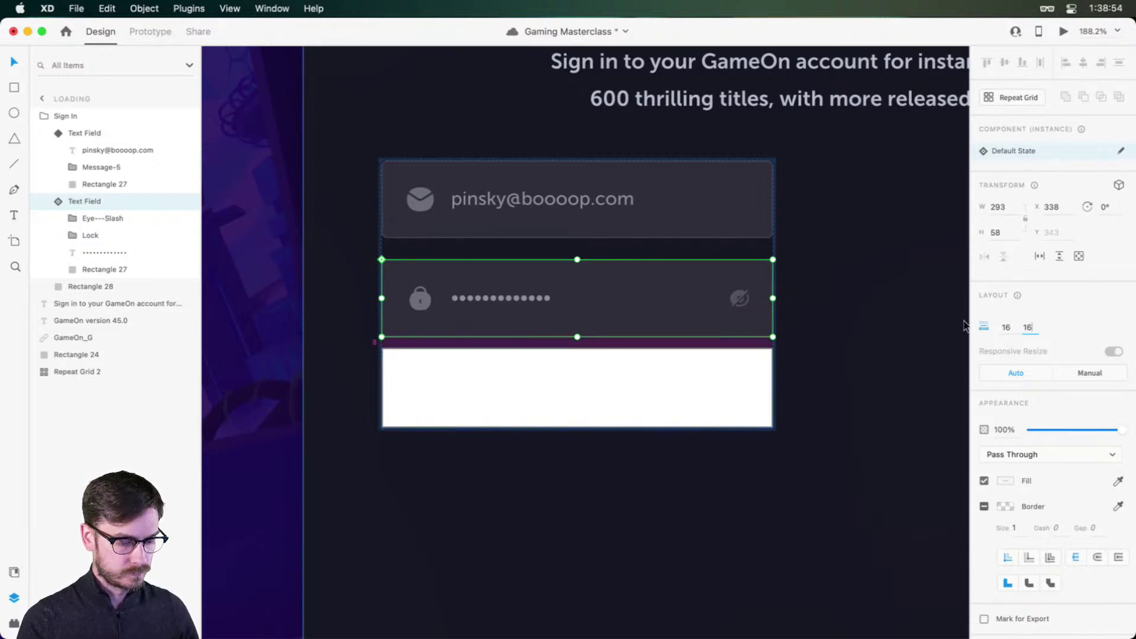
key("Return")
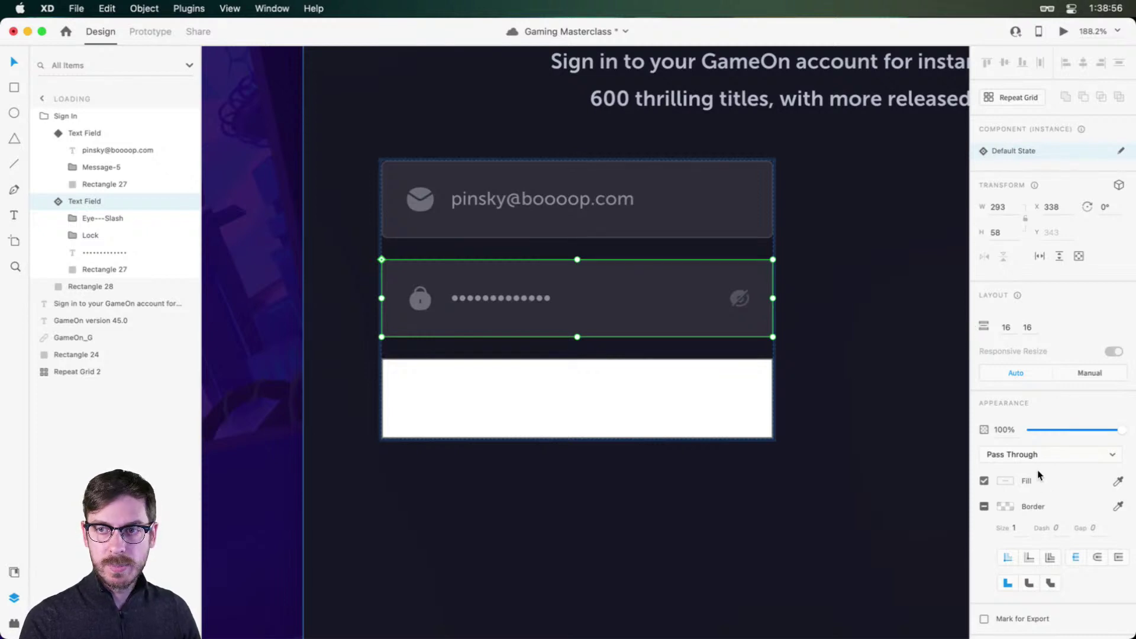
Step: Give the button rectangle a 4 px corner radius and remove its border
left_click(697, 385)
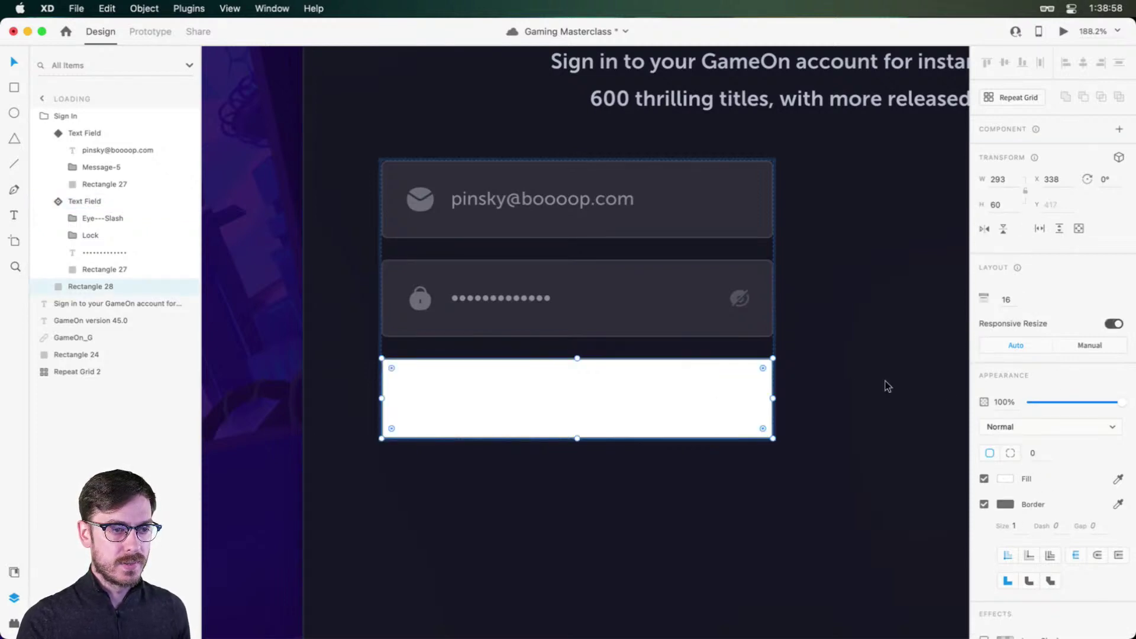
left_click(1032, 453)
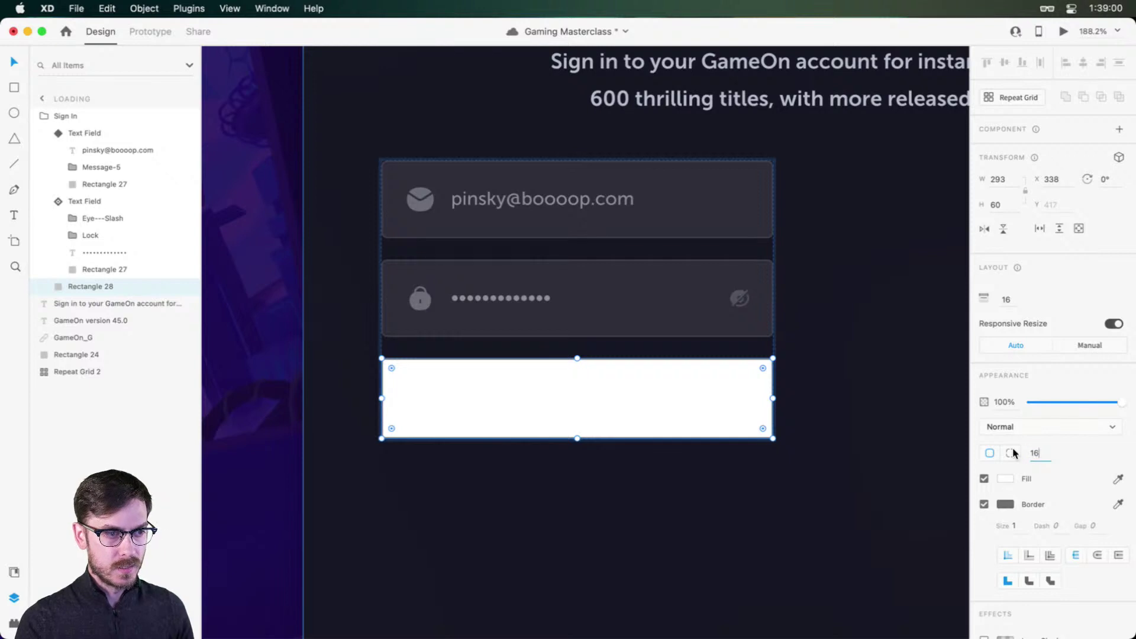
type("16")
key("Return")
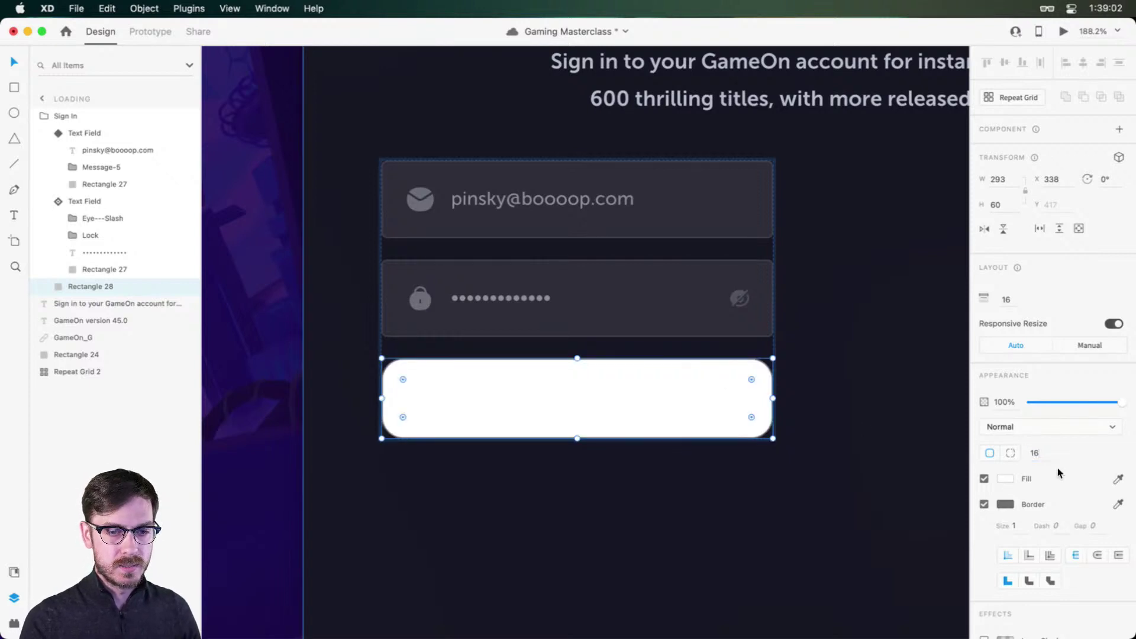
left_click(1048, 457)
type("4")
key("Return")
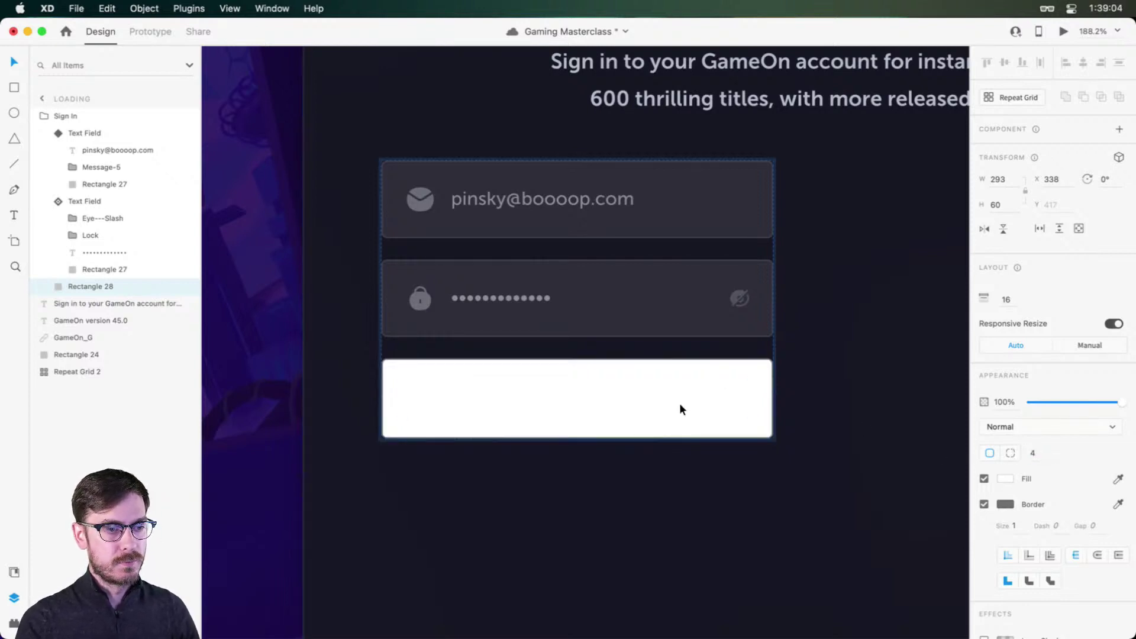
left_click(984, 504)
Step: Add the Home screen gradient bar's orange-pink-blue gradient and white to Document Assets colours
scroll(745, 387, "down", 5)
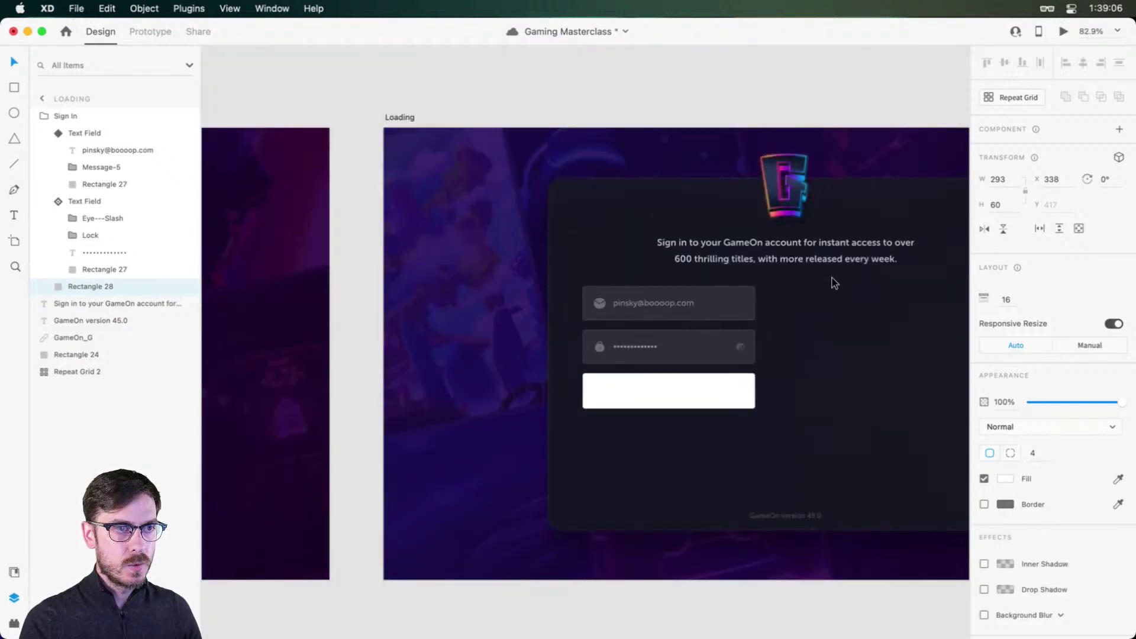
scroll(837, 183, "up", 6)
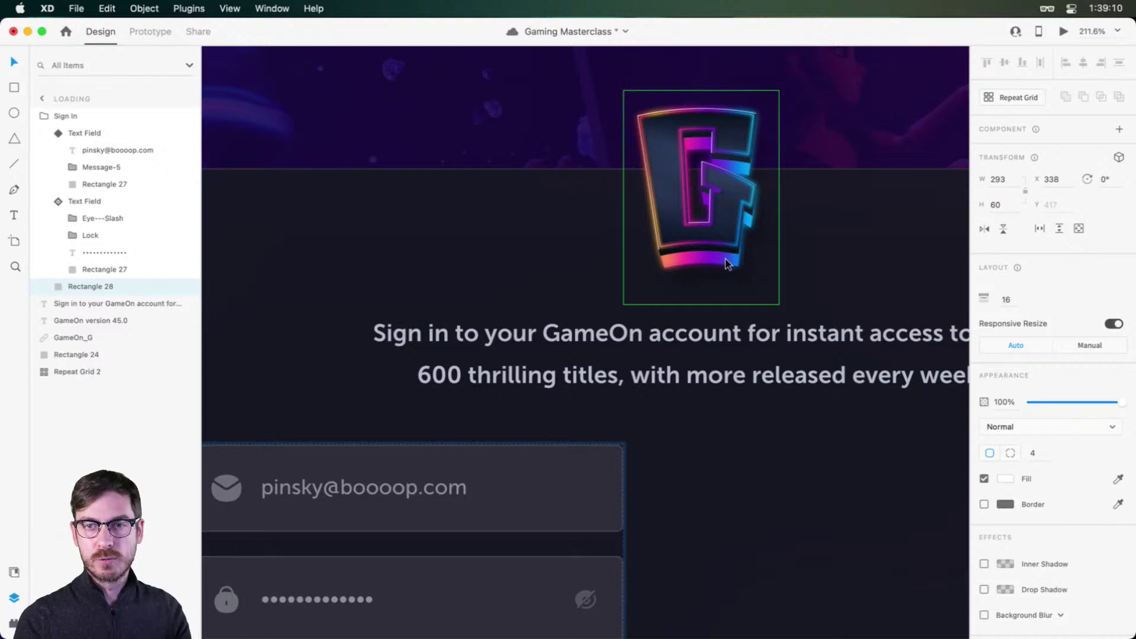
scroll(705, 301, "down", 6)
scroll(689, 303, "right", 5)
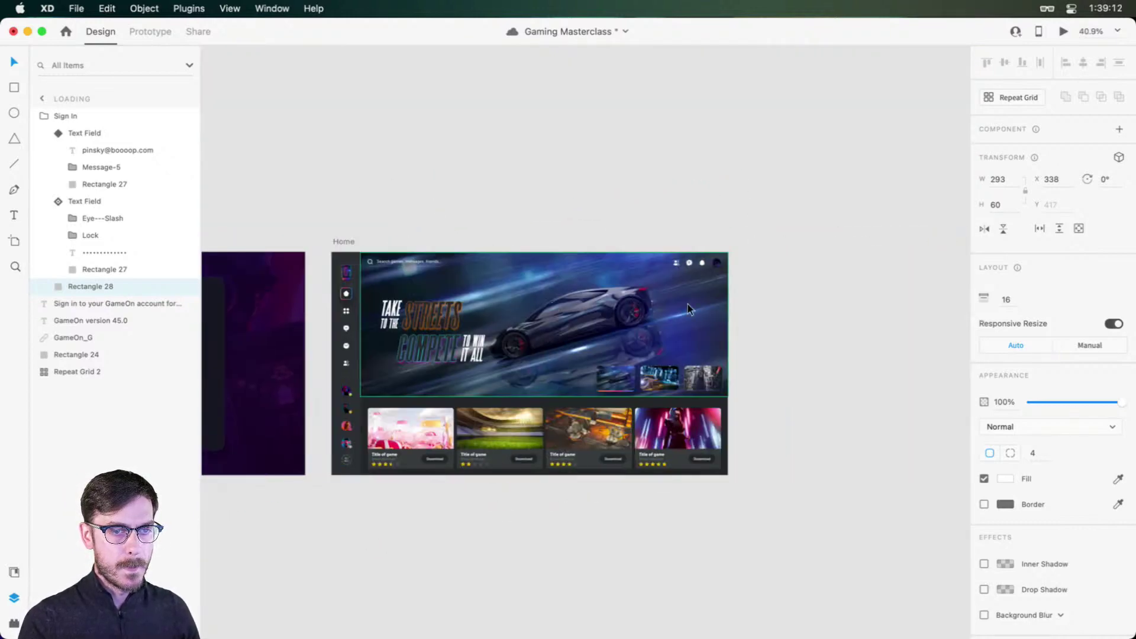
scroll(617, 393, "up", 8)
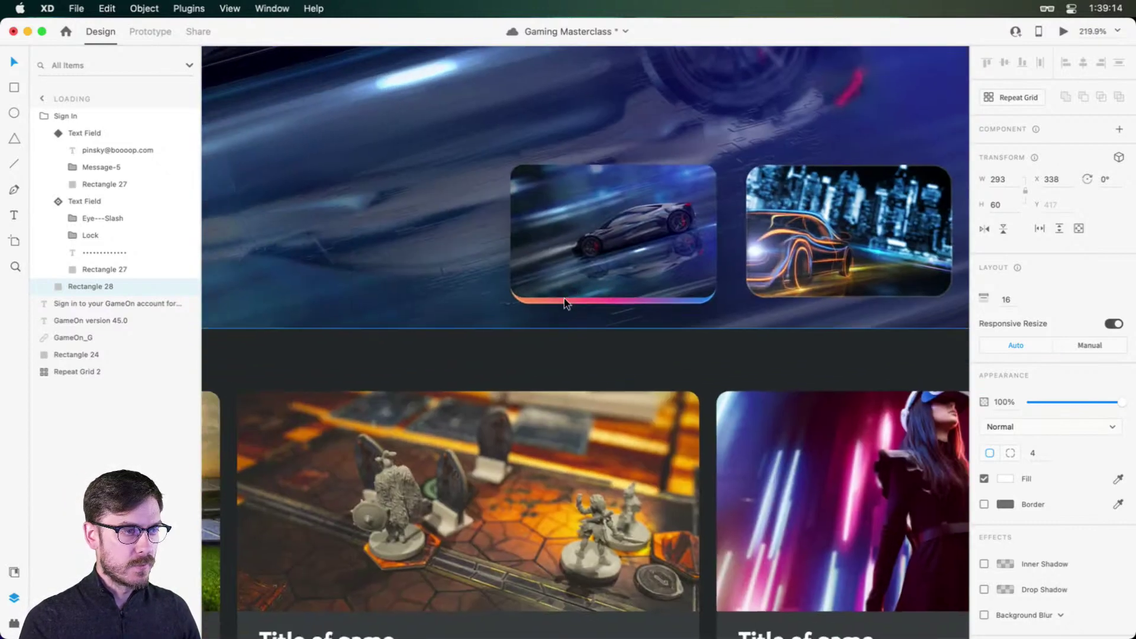
left_click(565, 301, "super")
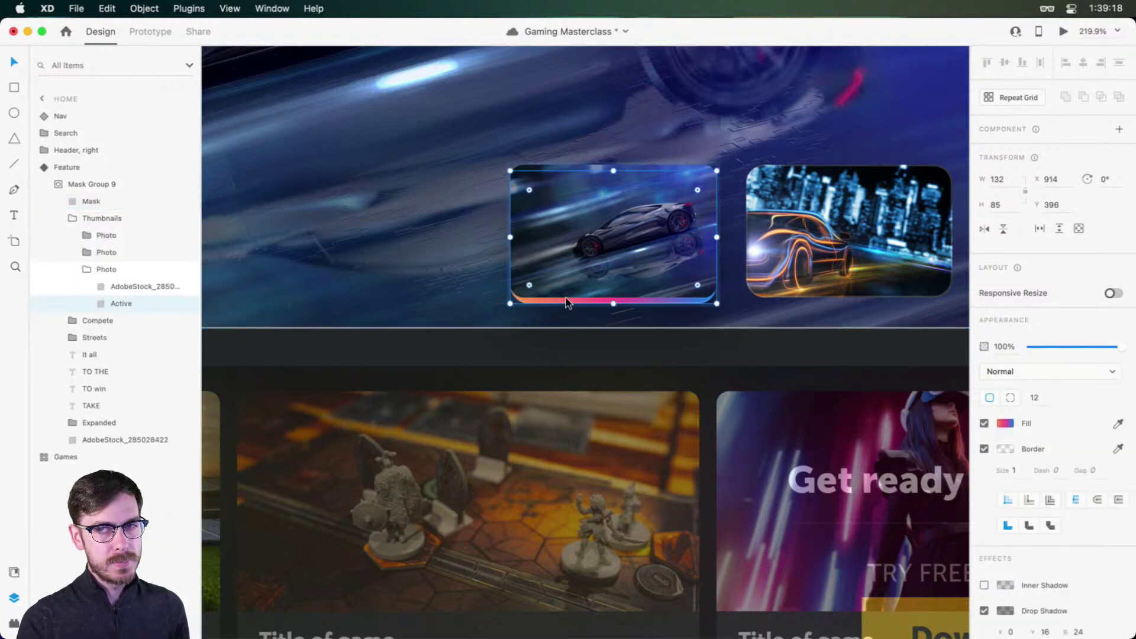
key("super+shift+y")
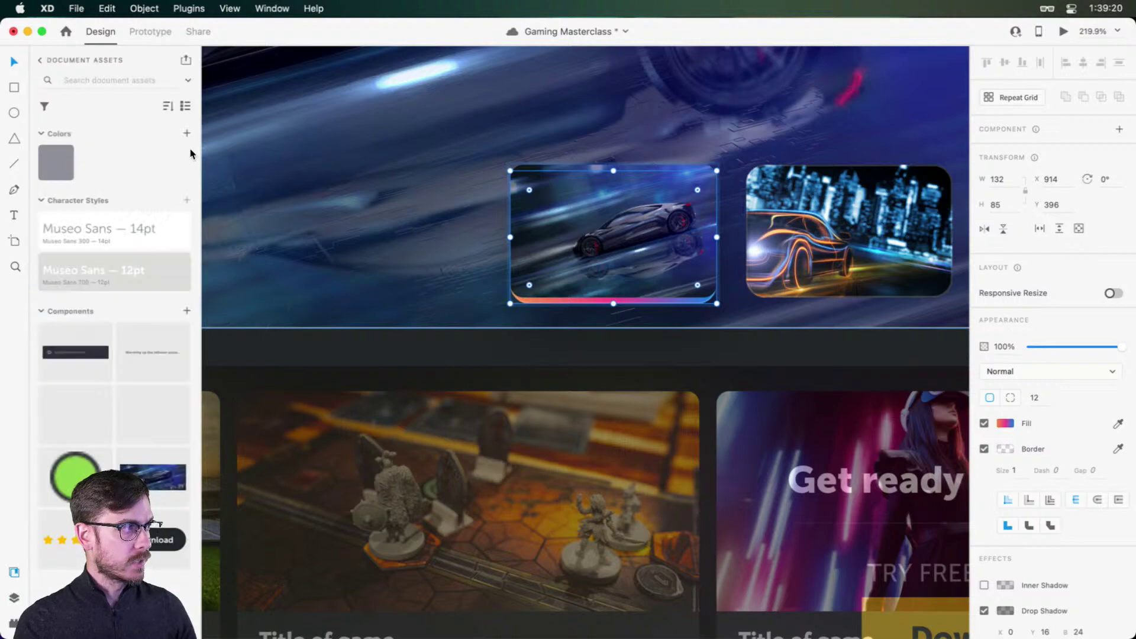
left_click(187, 133)
scroll(415, 293, "down", 6)
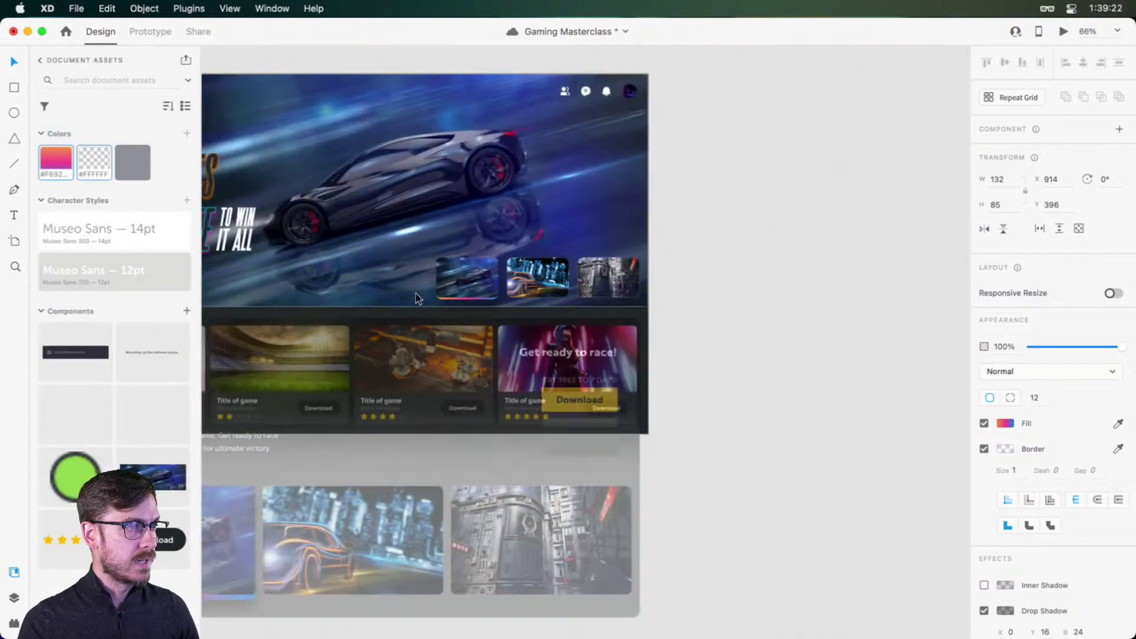
Step: Fill the button with the saved gradient, handles at its bottom-left and bottom-right corners
scroll(416, 301, "left", 12)
scroll(361, 293, "up", 5)
left_click(345, 277, "super")
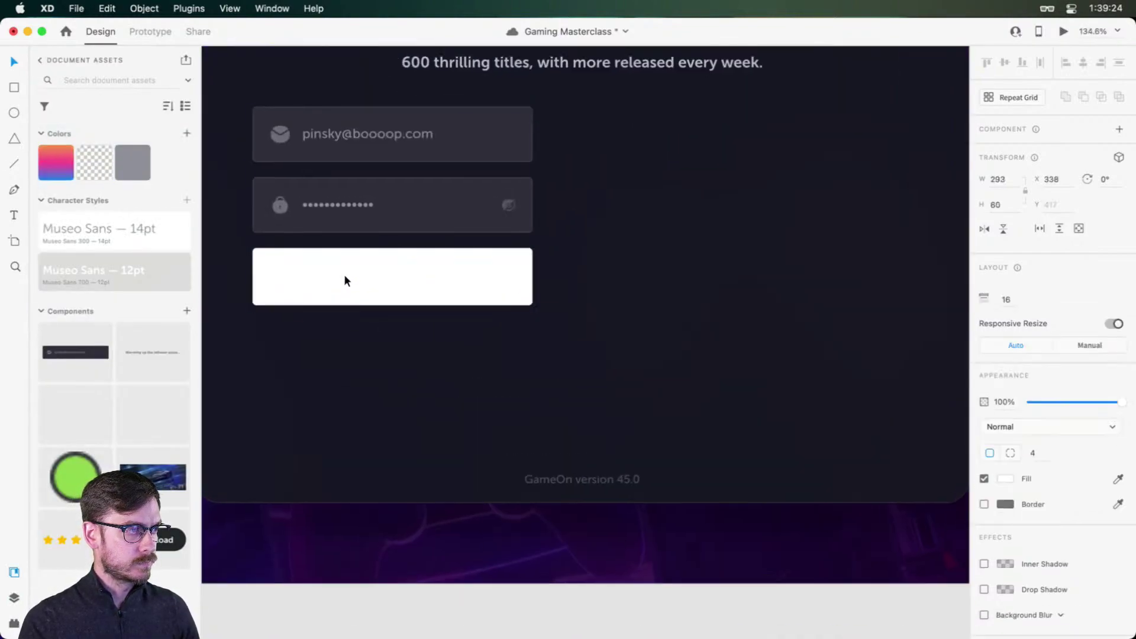
left_click_drag(400, 290, 550, 302)
left_click(53, 161)
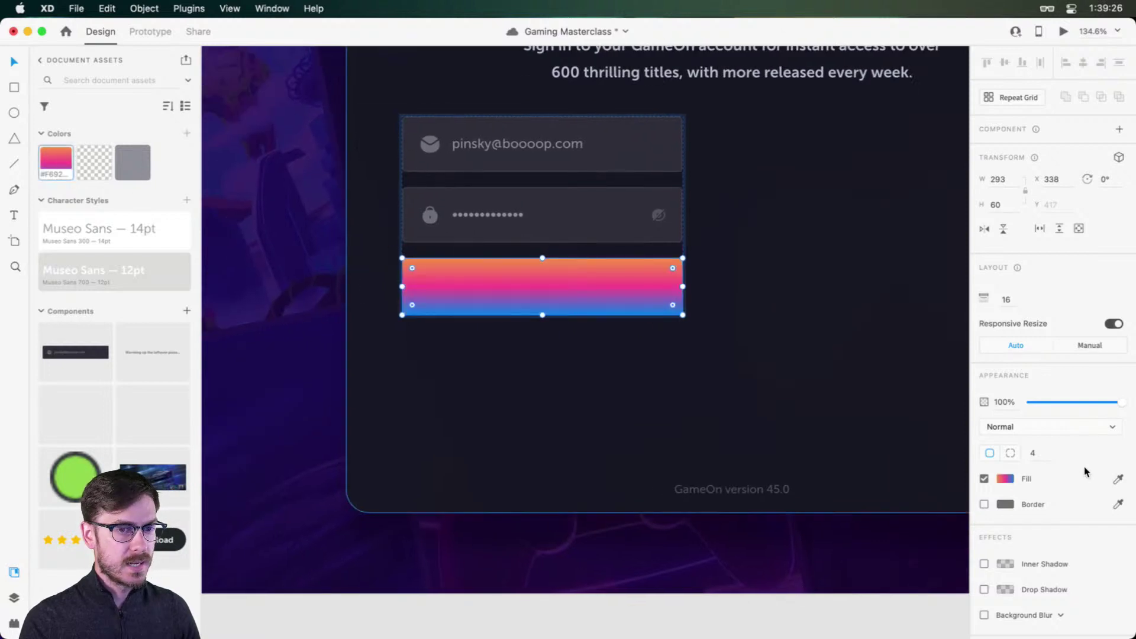
left_click(1005, 479)
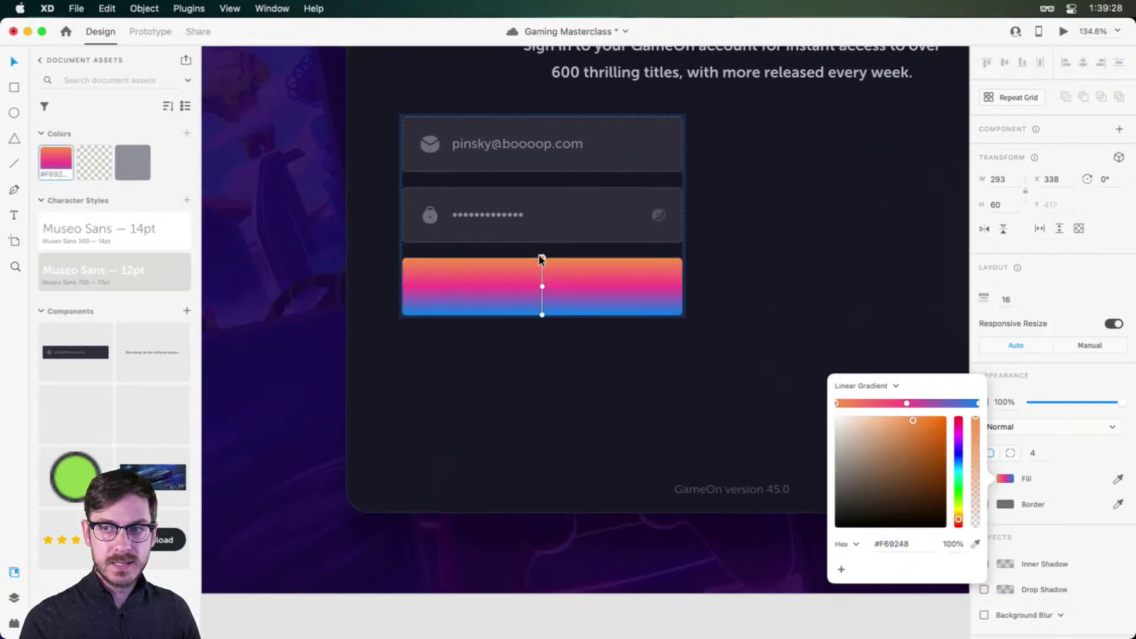
left_click_drag(542, 257, 403, 316)
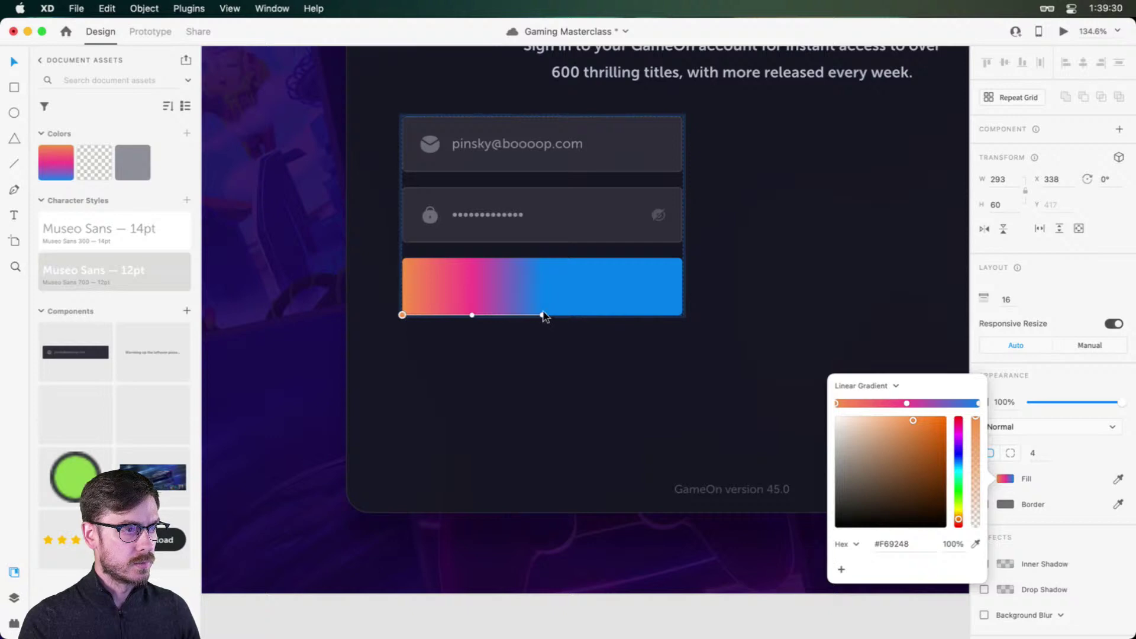
left_click_drag(542, 315, 682, 315)
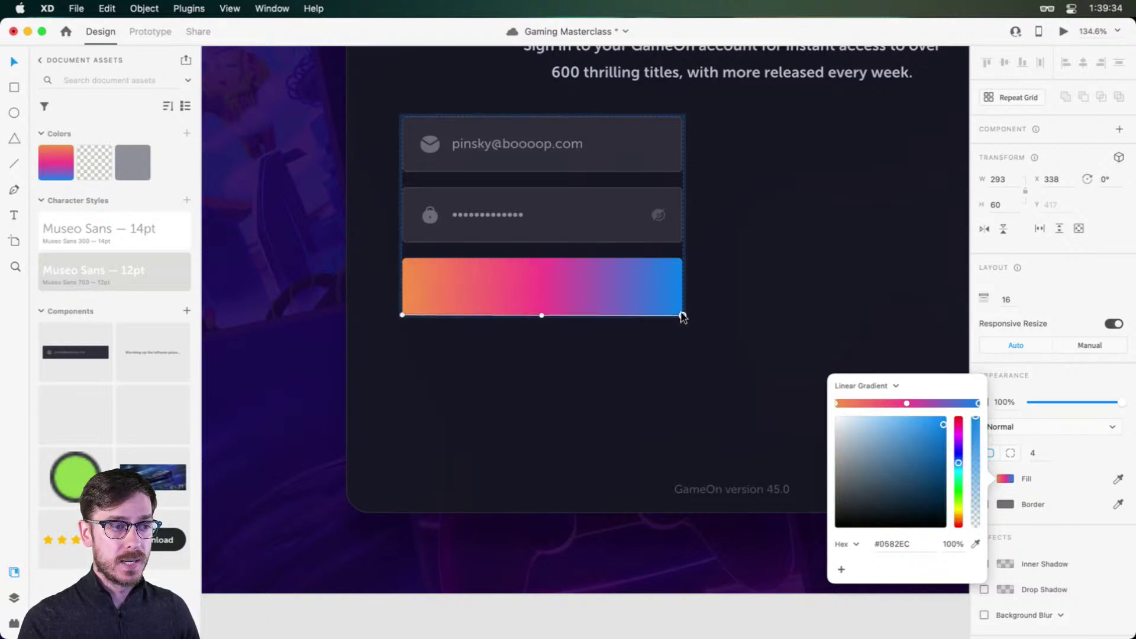
left_click(1072, 282)
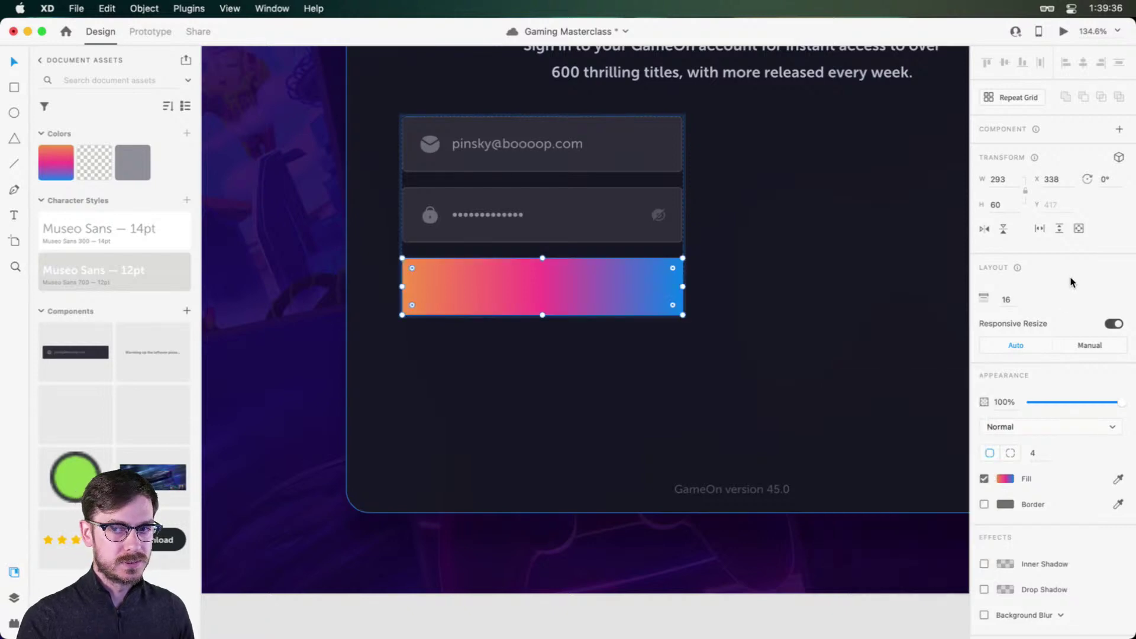
scroll(514, 258, "up", 3)
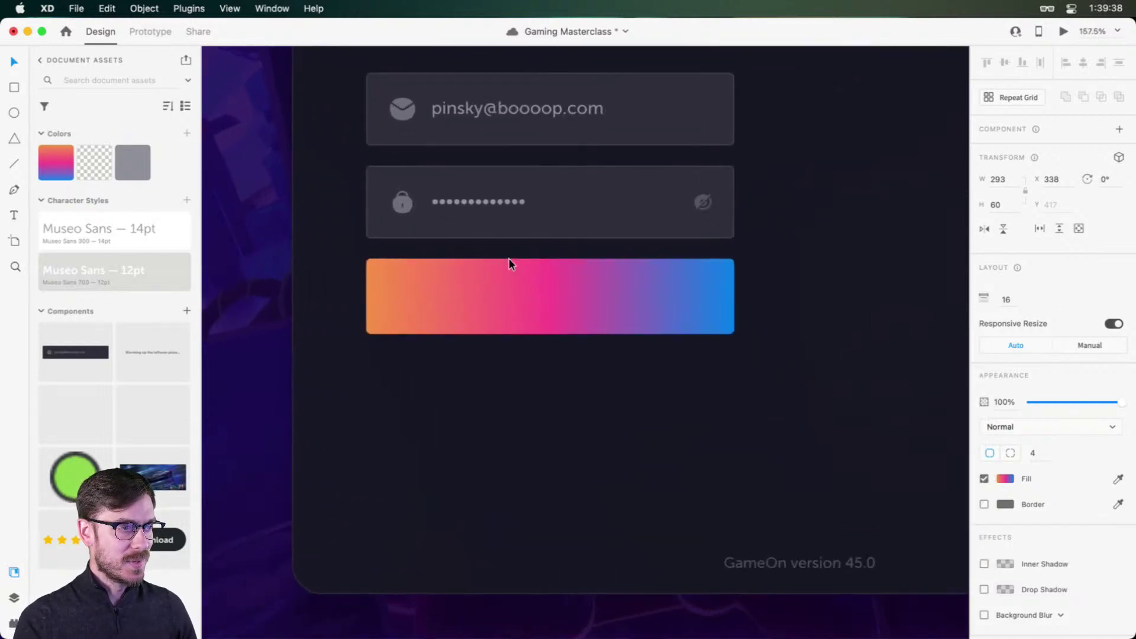
Step: Add a trial 'Sign In' text label above the button and save the document
key("t")
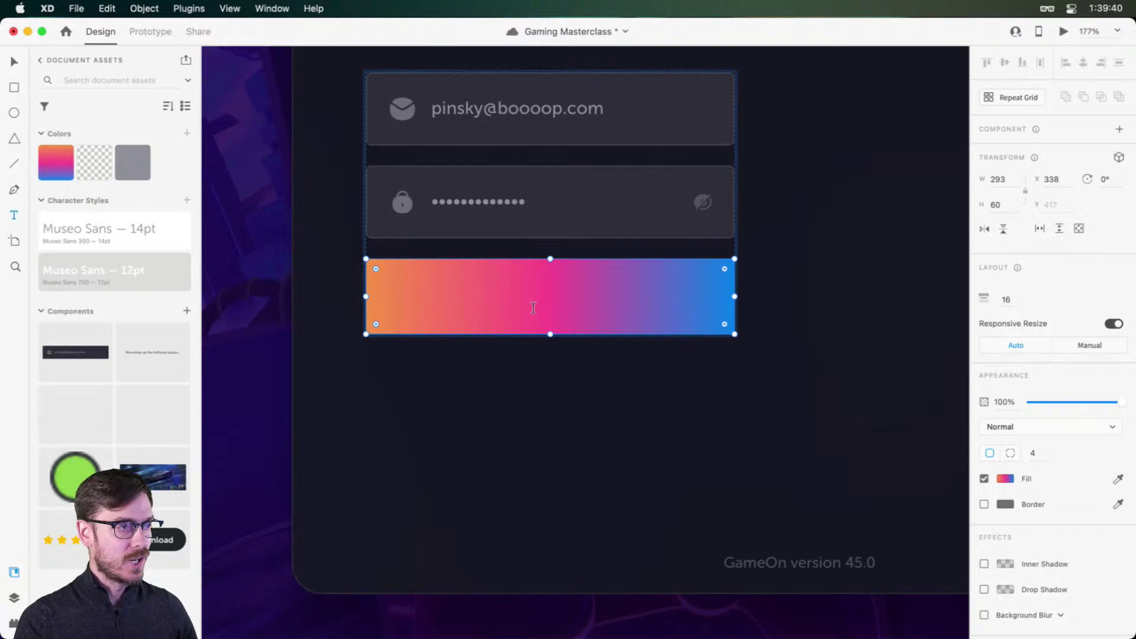
left_click(535, 301)
type("Sign In")
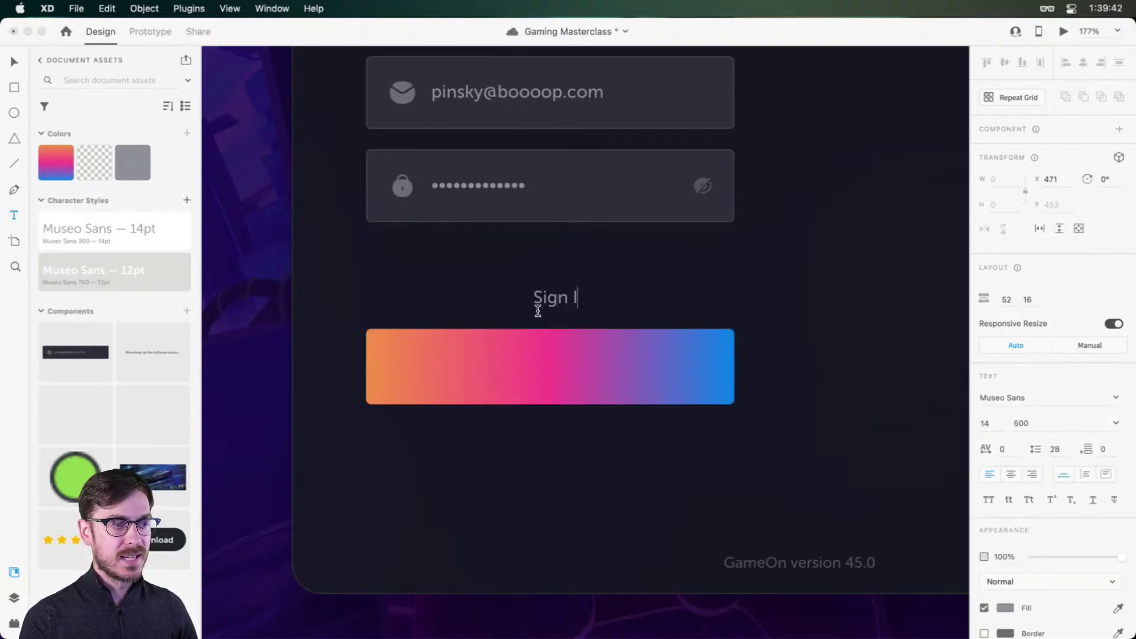
key("Escape")
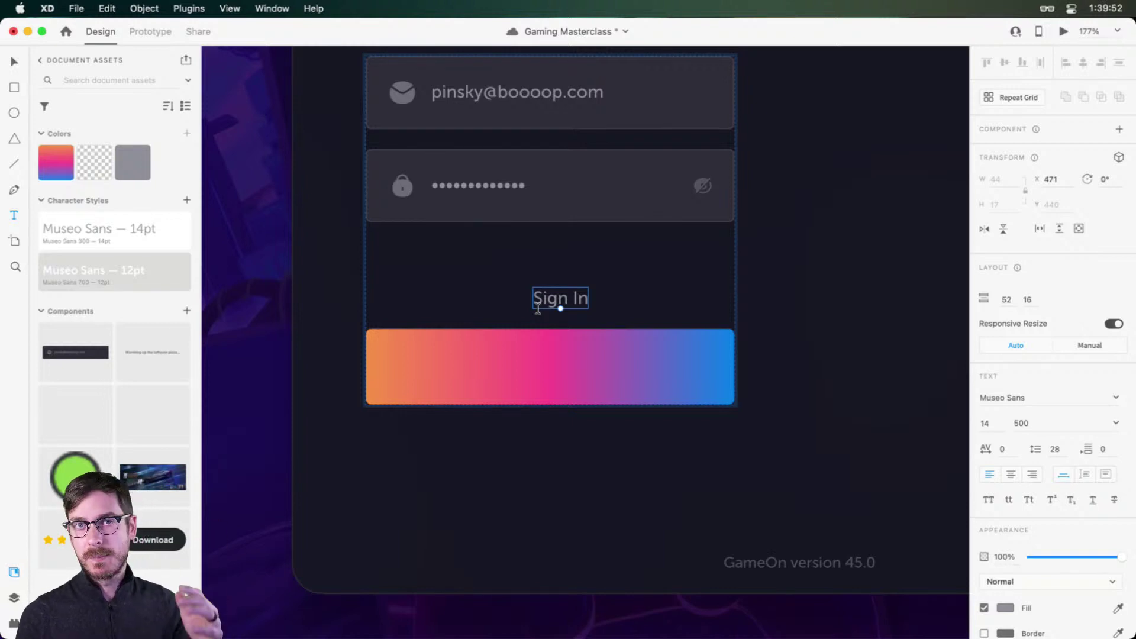
key("Escape")
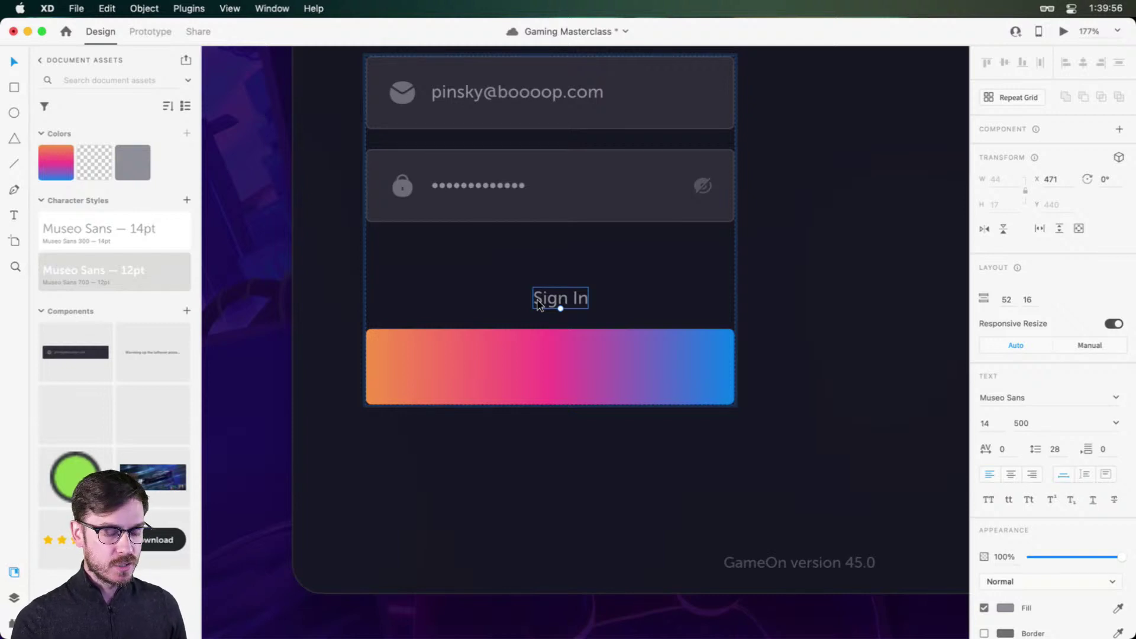
key("super+s")
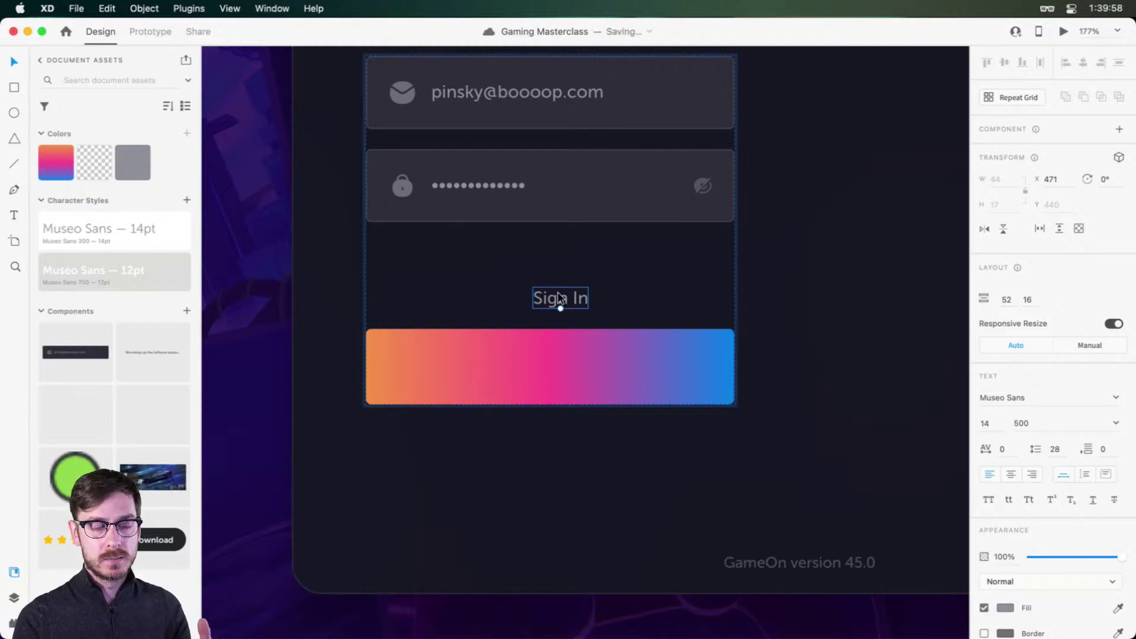
Step: Remove the trial Sign In label and bring the Layers list back
left_click_drag(558, 294, 563, 321)
key("super+z")
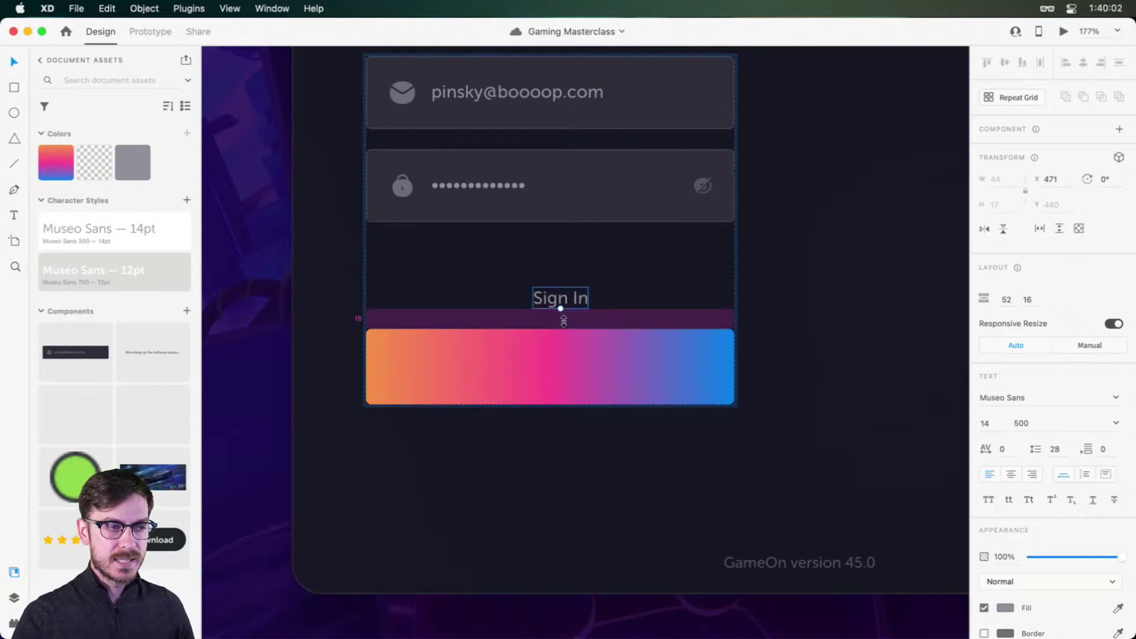
key("super+z")
key("super+y")
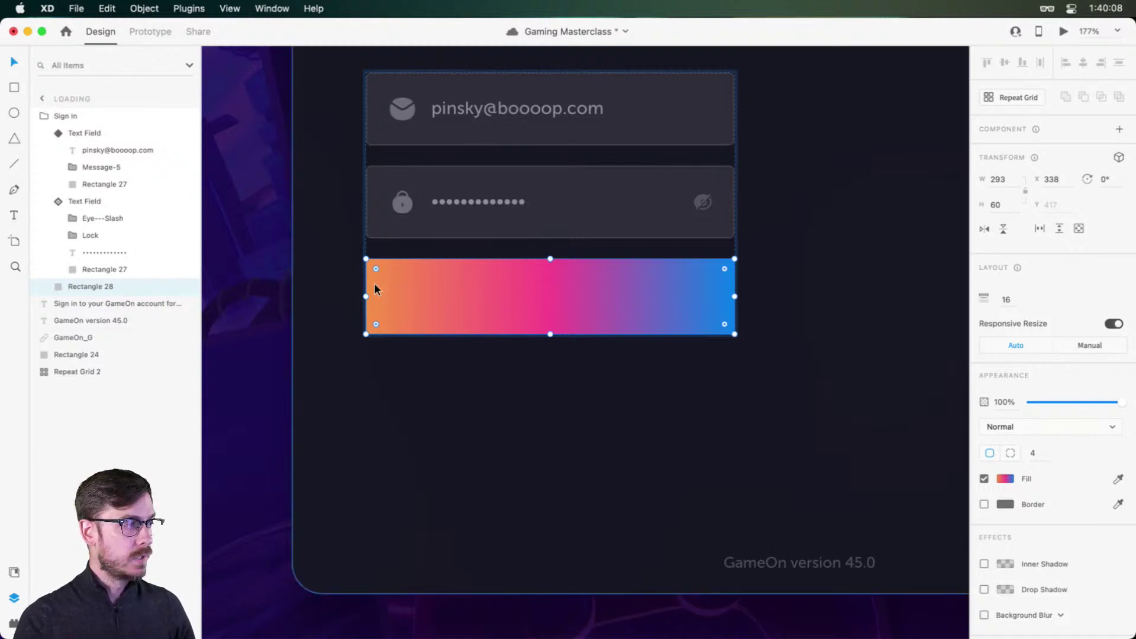
Step: Group the gradient rectangle and name the group 'Button'
key("super+g")
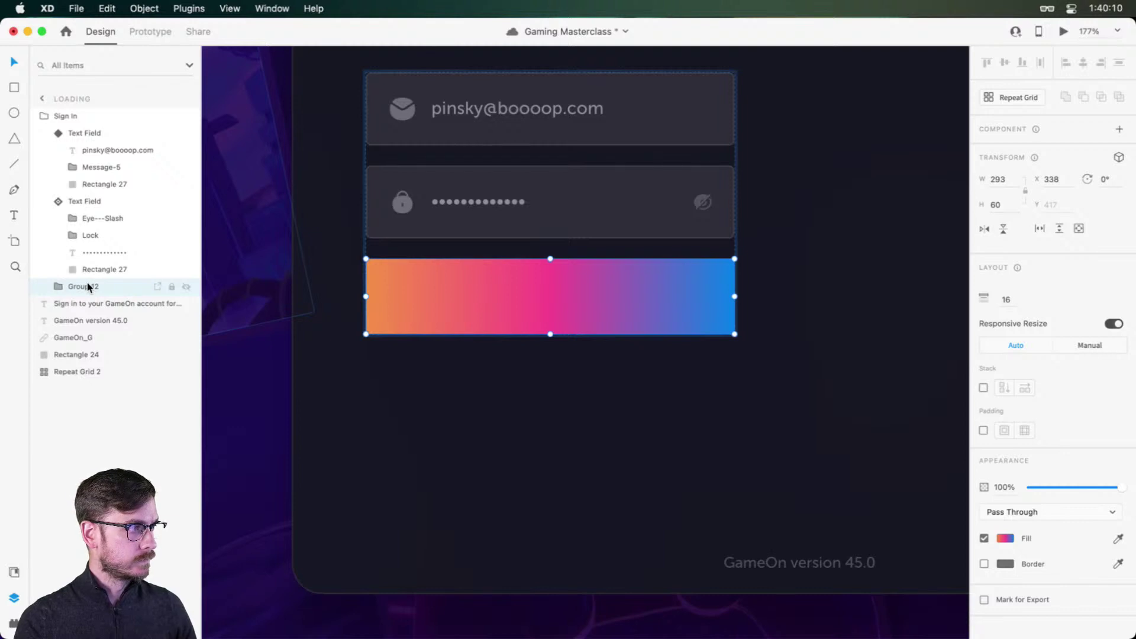
double_click(89, 287)
key("BackSpace")
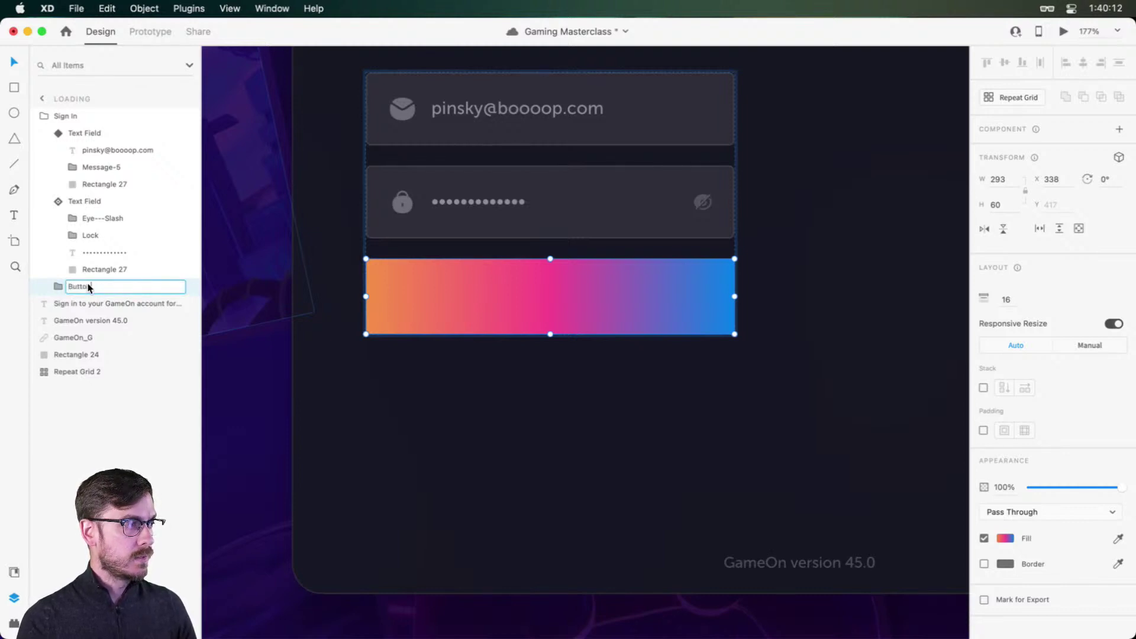
type("Button")
key("Return")
left_click(60, 286)
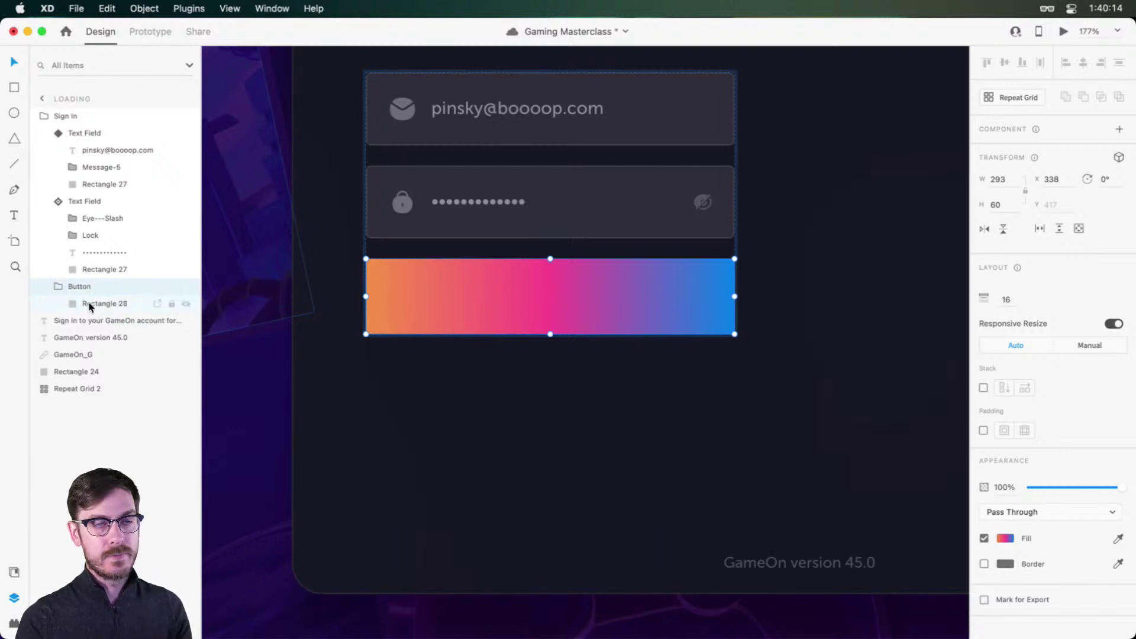
left_click(95, 303)
Step: Add a 'Sign In' text label centred on the button
key("t")
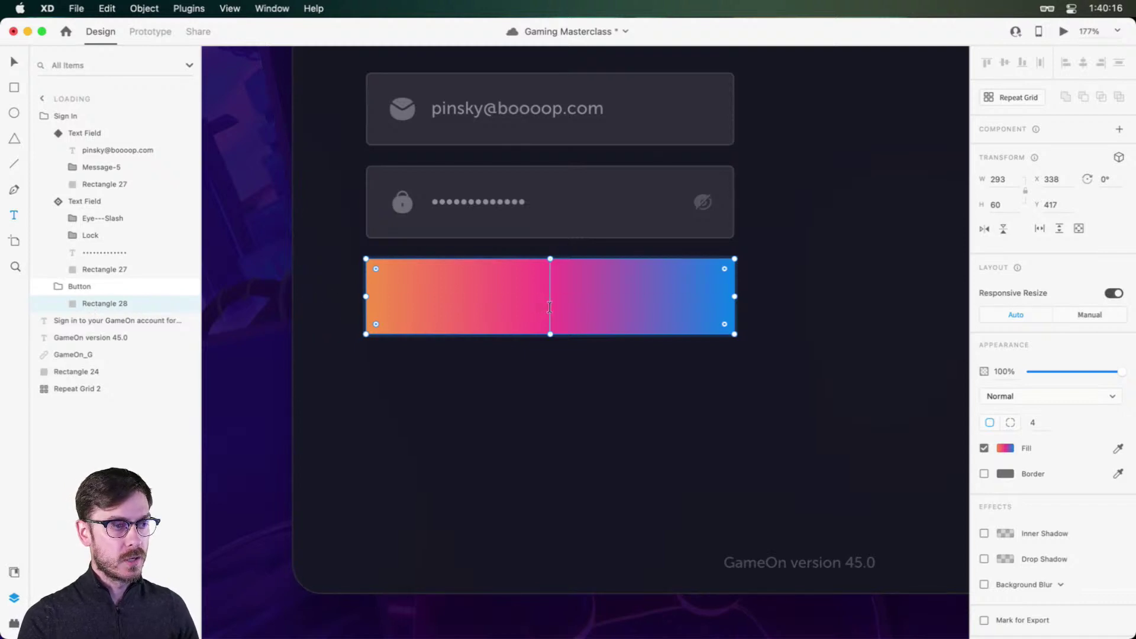
left_click(551, 307)
type("Sign In")
key("Escape")
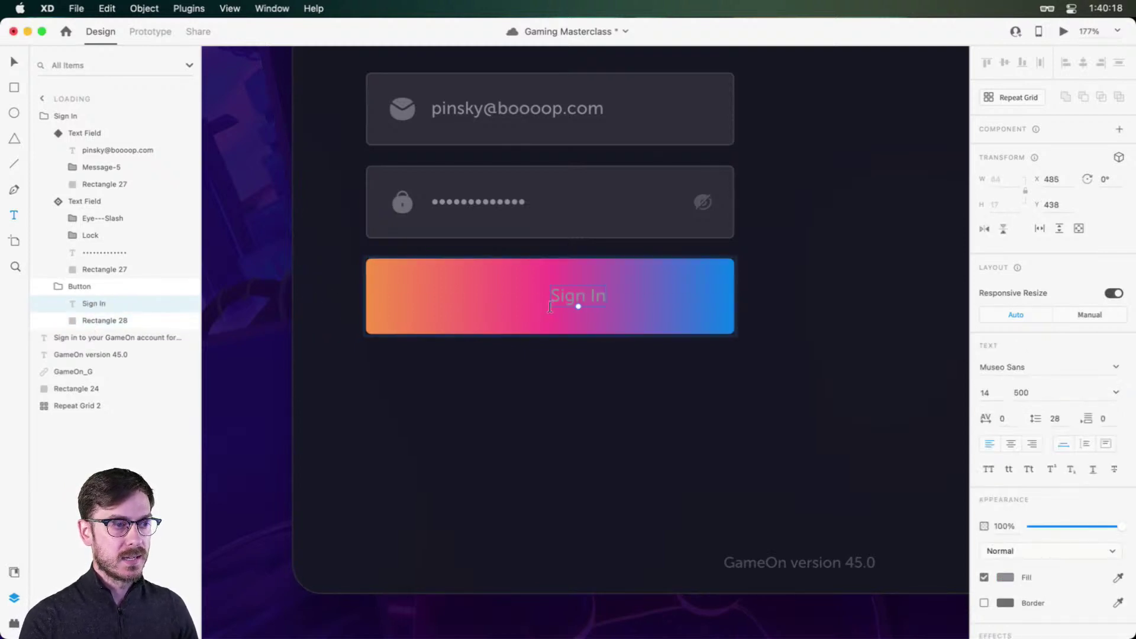
left_click_drag(590, 290, 561, 288)
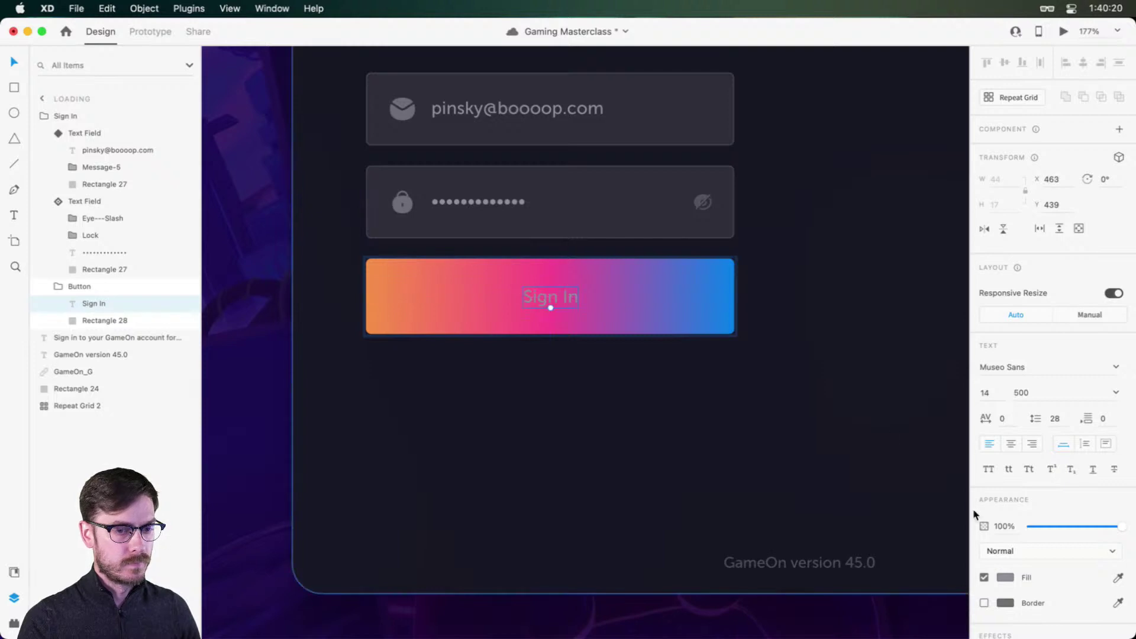
Step: Make the Sign In label white, weight 900, font size 16
left_click(1005, 577)
left_click(1065, 352)
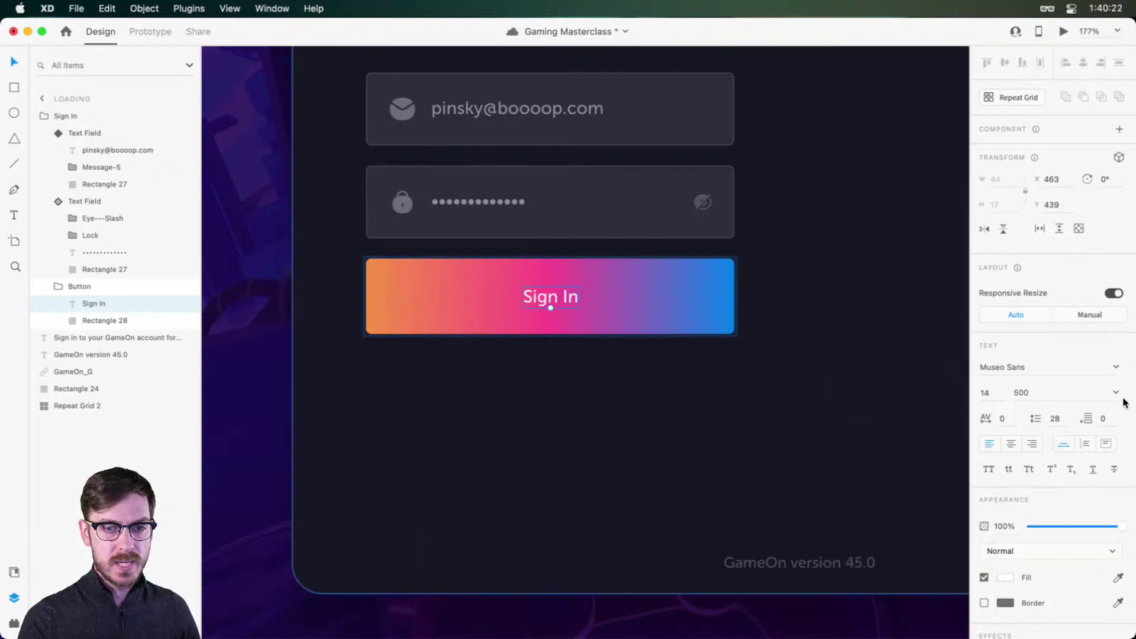
left_click(1116, 392)
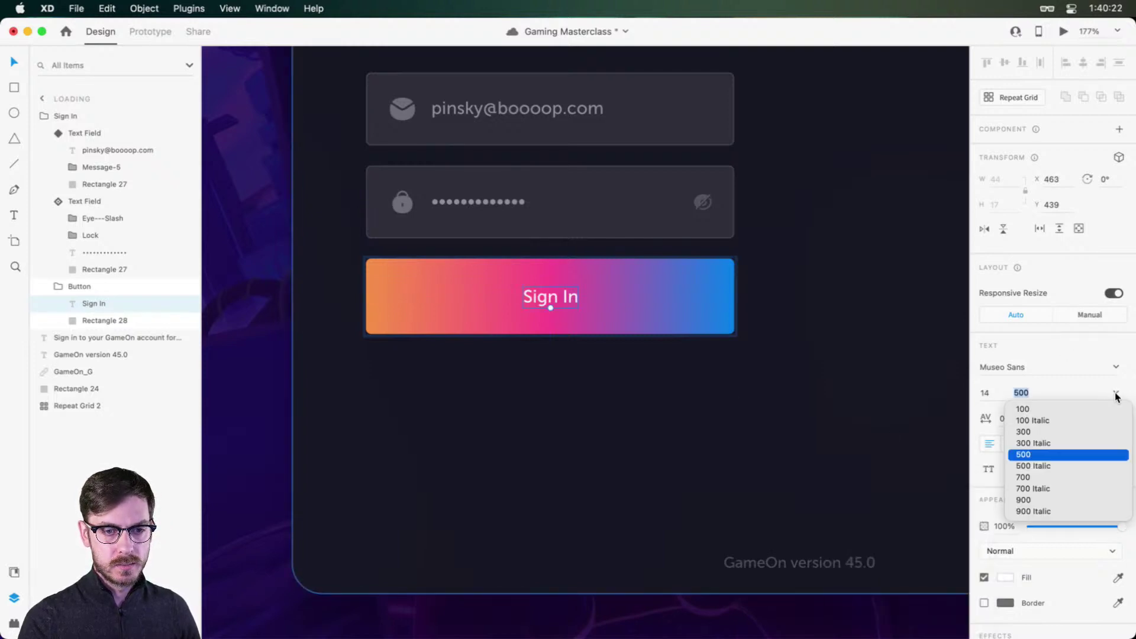
left_click(1032, 476)
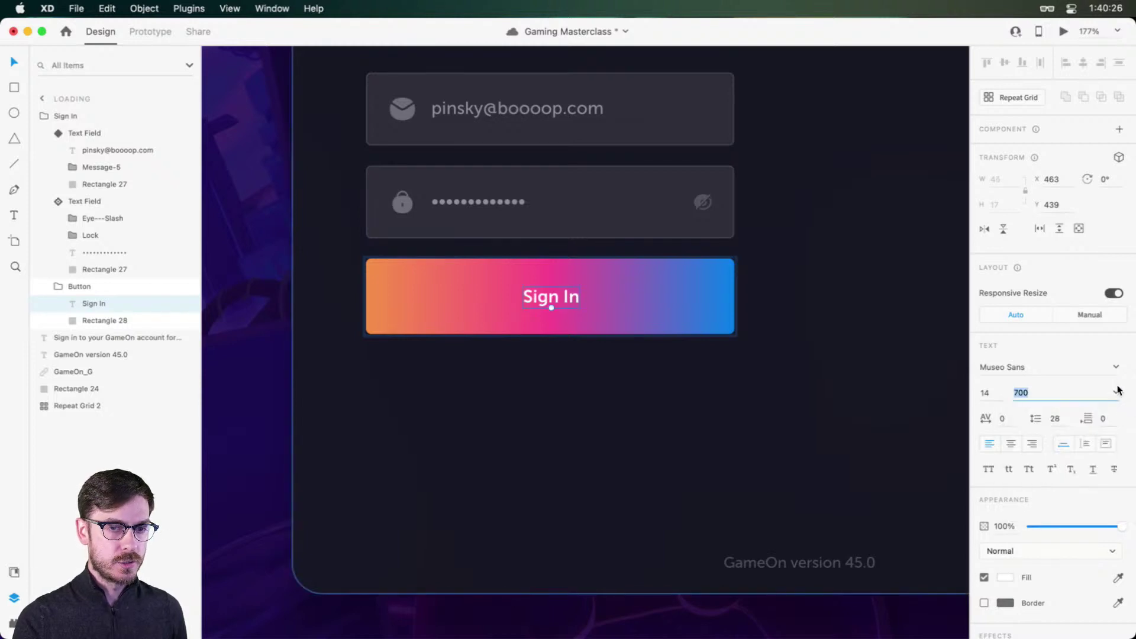
left_click(1117, 393)
left_click(1027, 499)
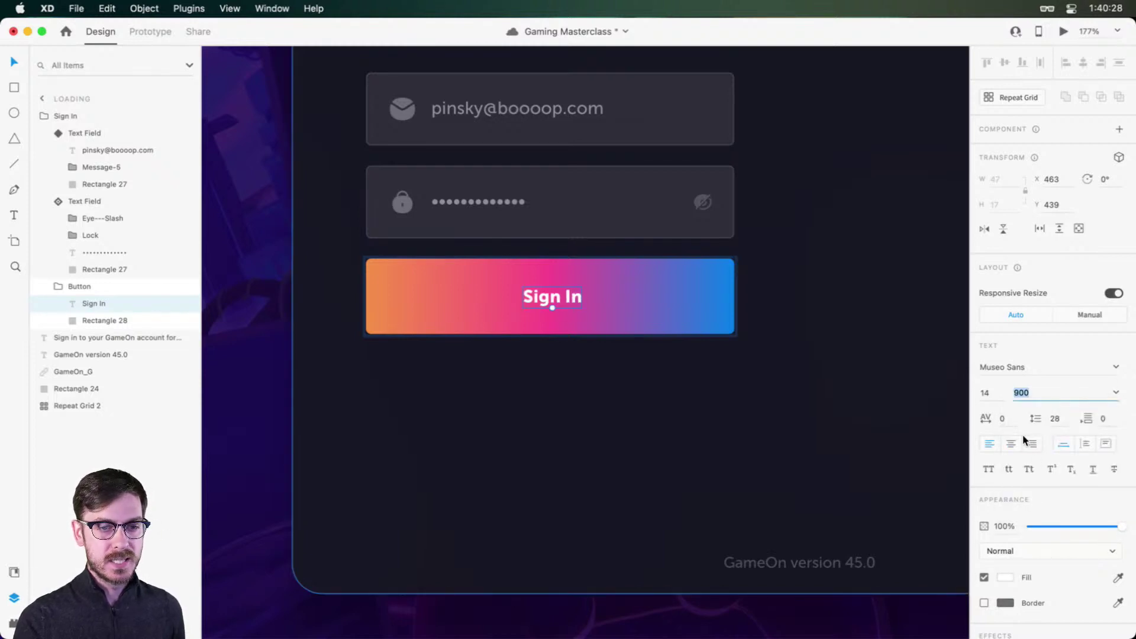
left_click(987, 393)
type("16")
key("Return")
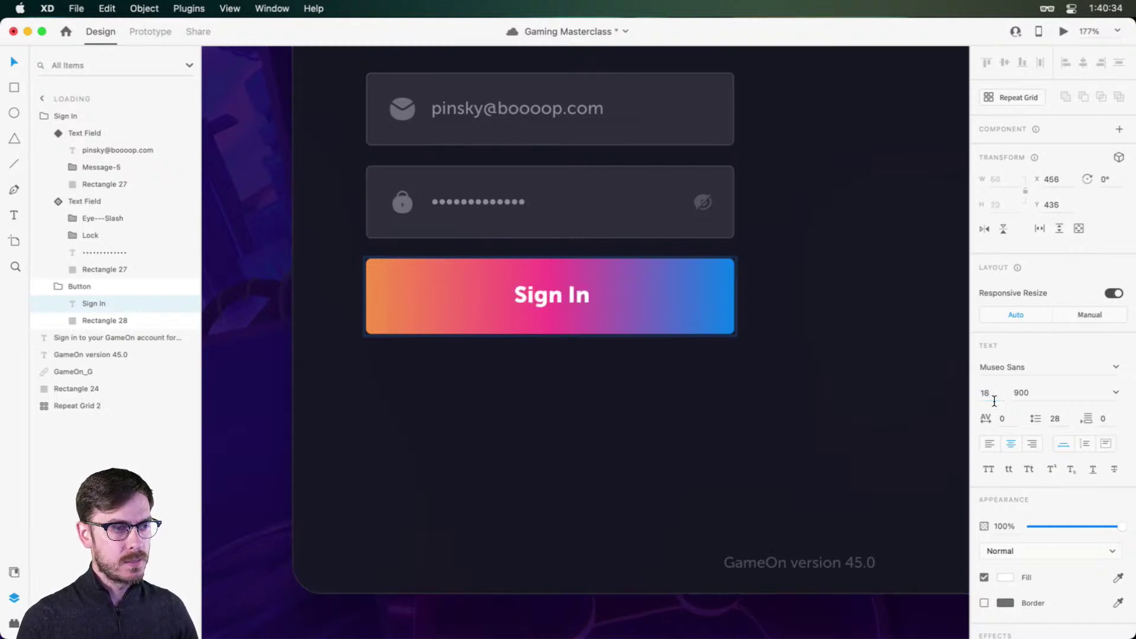
Step: Preview the sign-in screen, re-centre the size-16 label, and preview again
key("super+Return")
key("super+w")
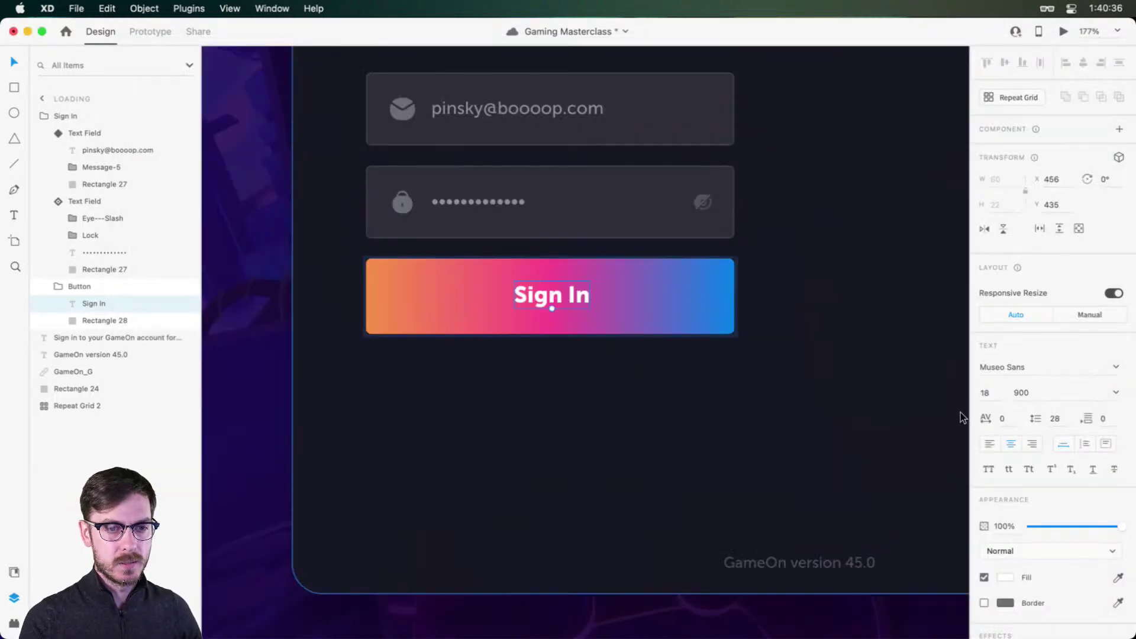
left_click(988, 393)
type("16")
key("Return")
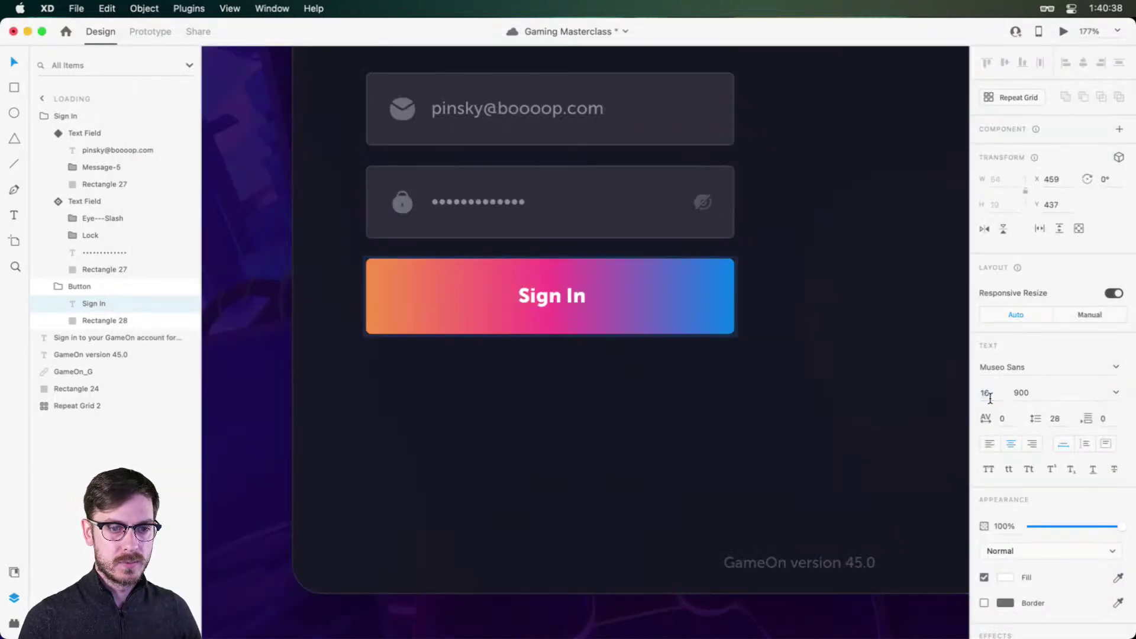
left_click_drag(538, 292, 533, 309)
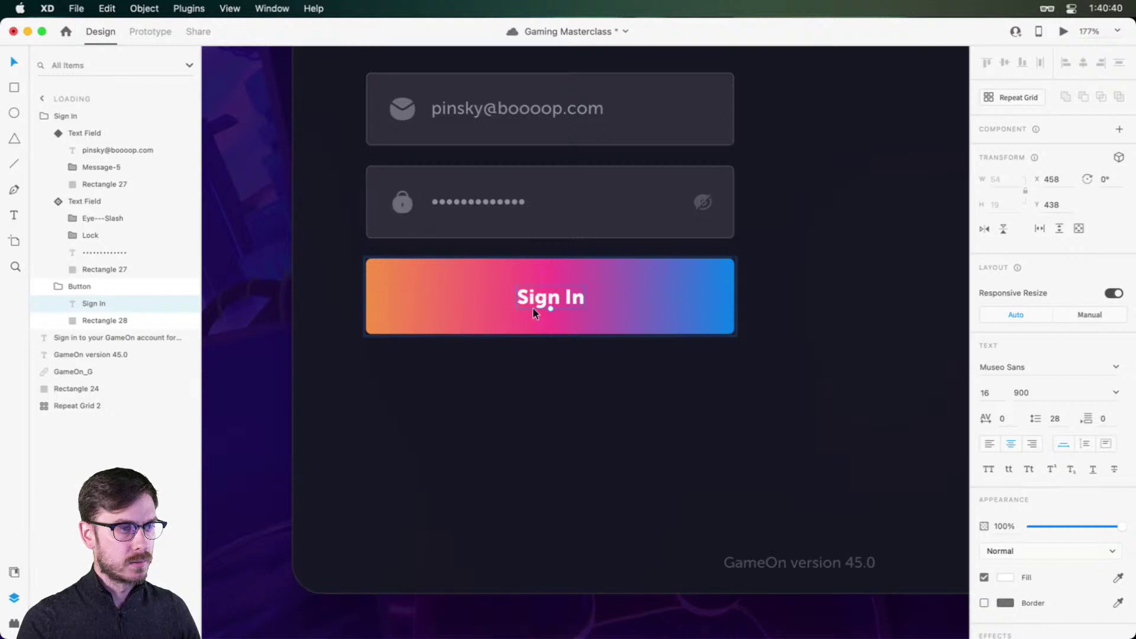
key("super+Return")
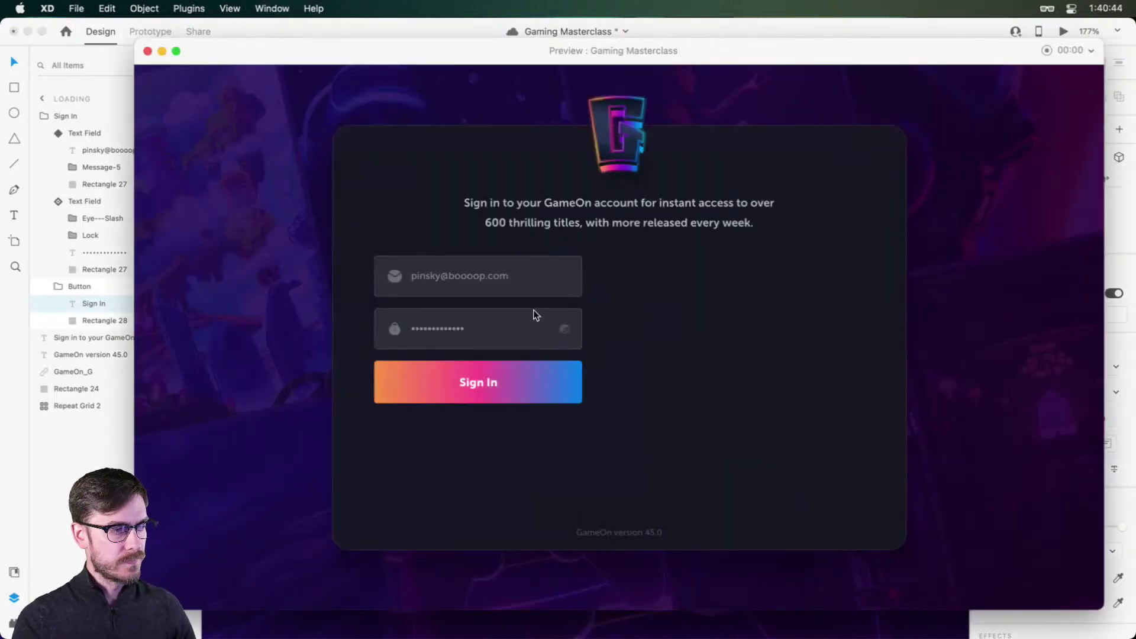
Step: Close the preview and set the email field's background rectangle height to 48
key("super+w")
left_click(601, 228)
left_click(613, 124)
scroll(613, 125, "up", 3)
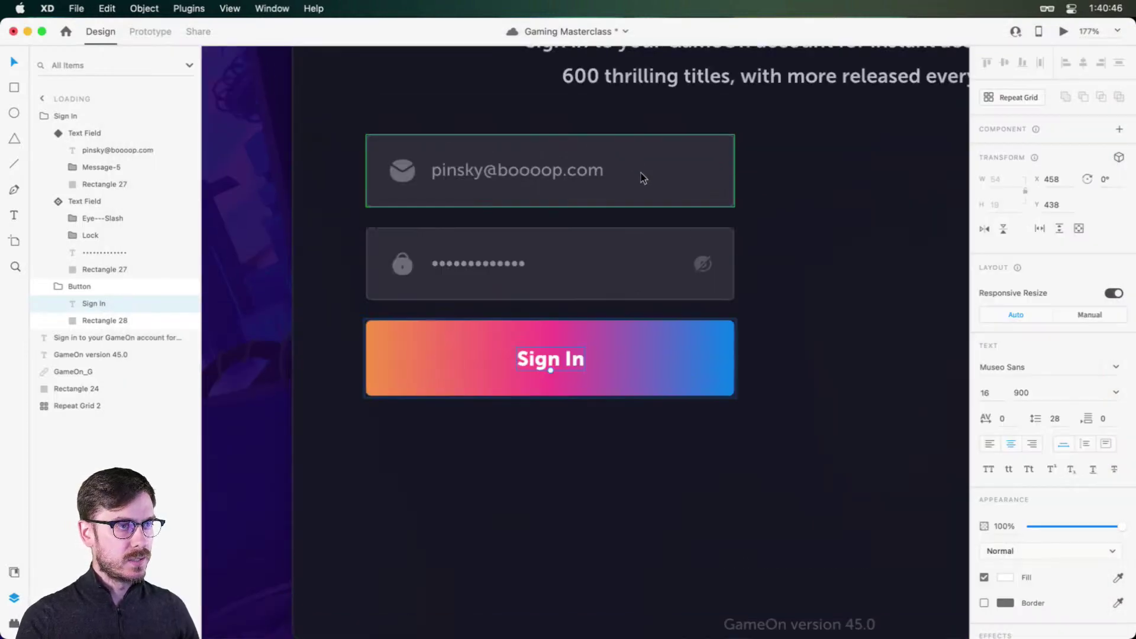
double_click(635, 179)
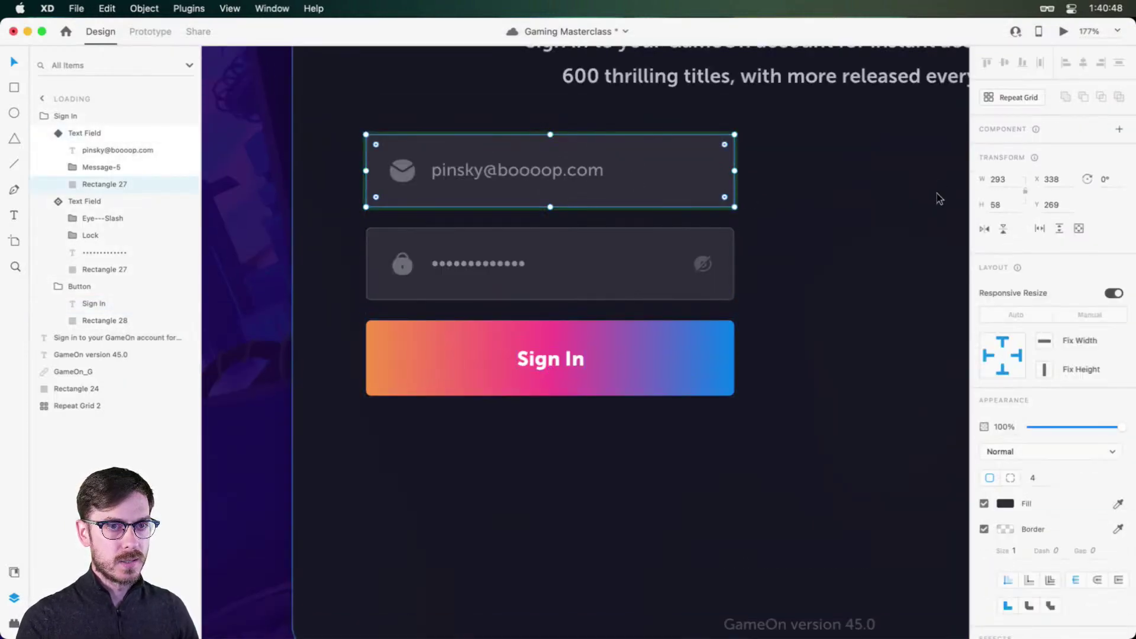
left_click(1006, 206)
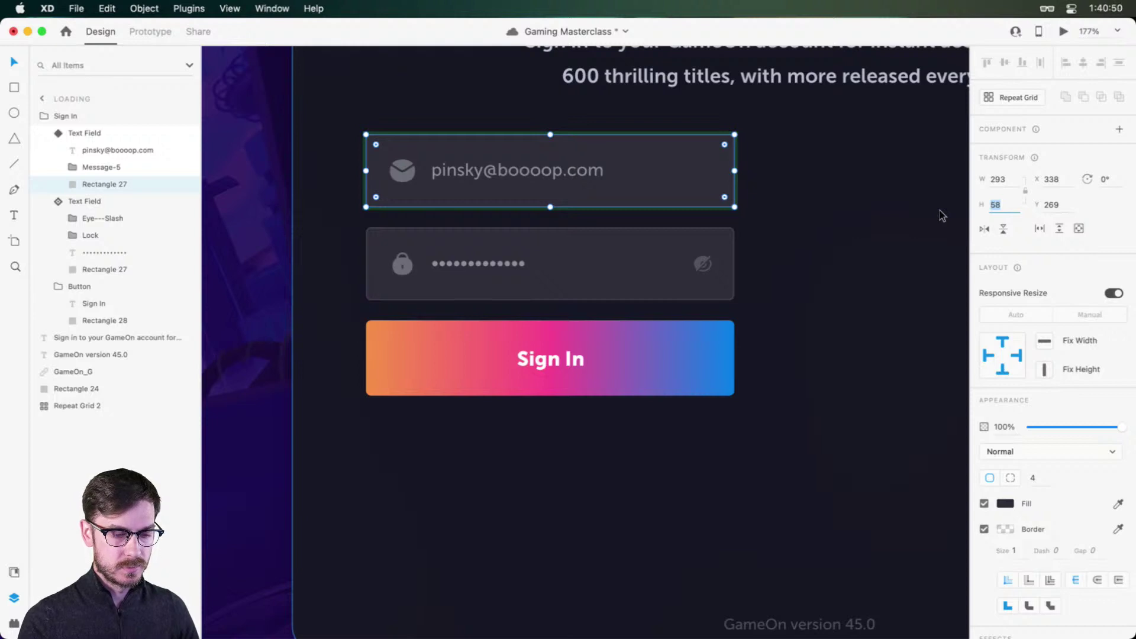
type("48")
key("Return")
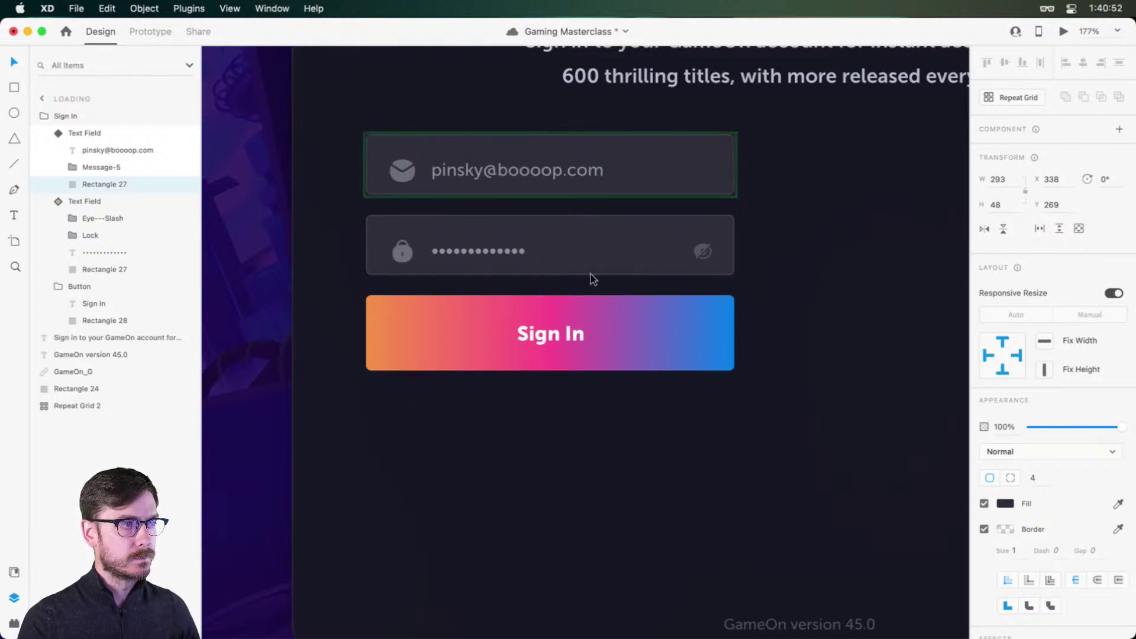
Step: Set the Sign In Button group's height to 48
left_click(601, 312)
left_click(1015, 210)
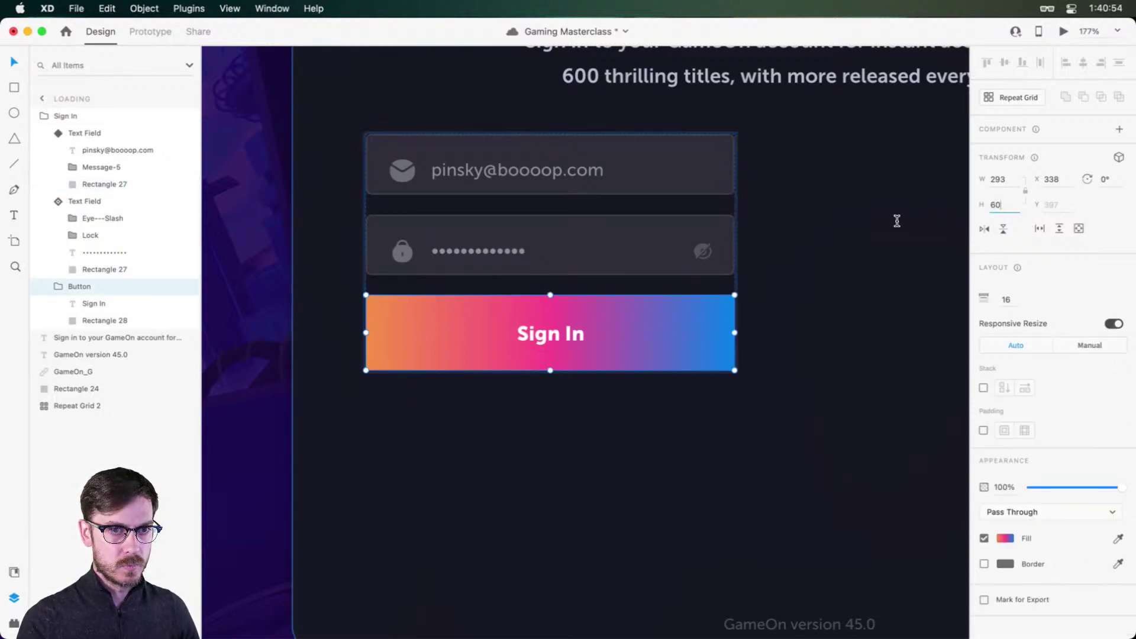
type("48")
key("Return")
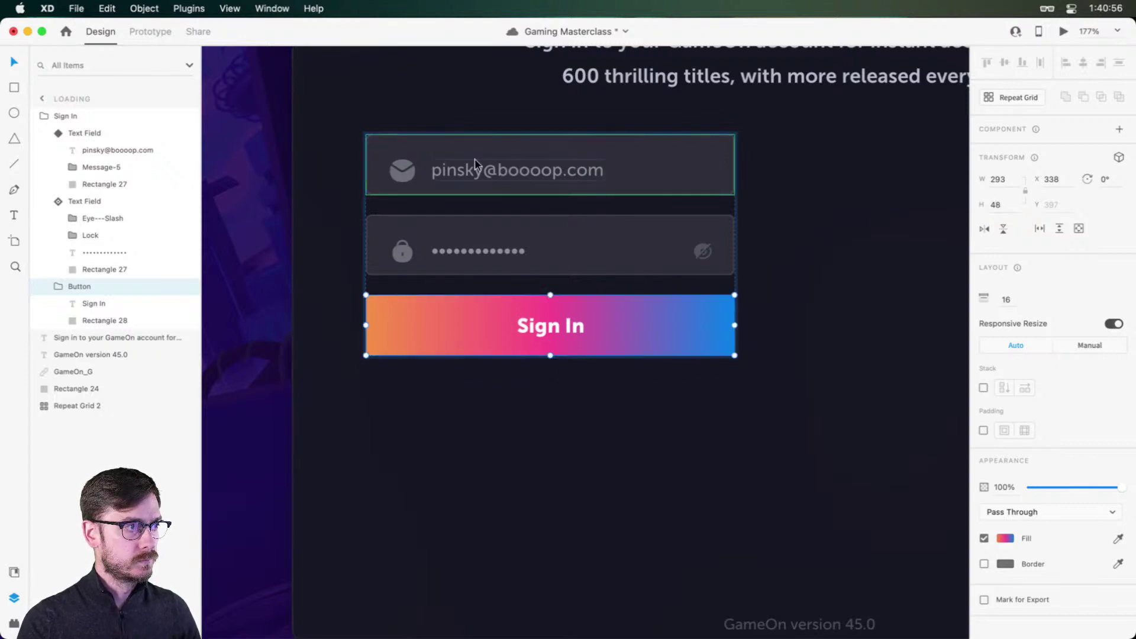
Step: Vertically centre the email text and envelope icon, then the lock and eye-slash icons
double_click(463, 173)
left_click(406, 174, "shift")
left_click_drag(468, 168, 469, 164)
left_click(406, 254)
double_click(409, 248)
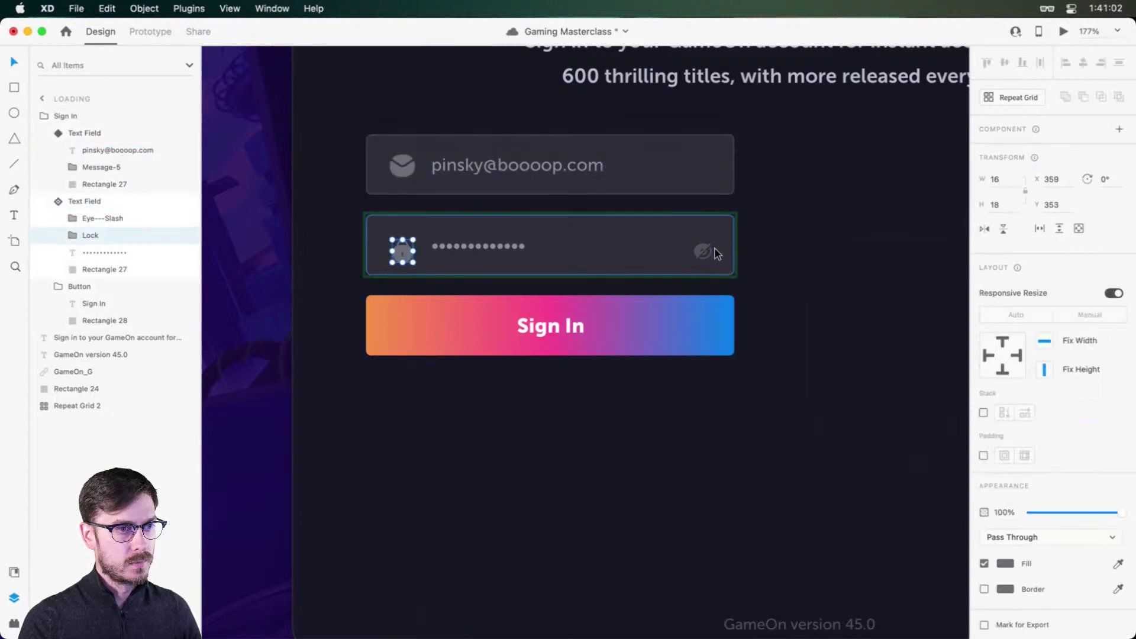
left_click(702, 249, "shift")
left_click_drag(700, 243, 698, 239)
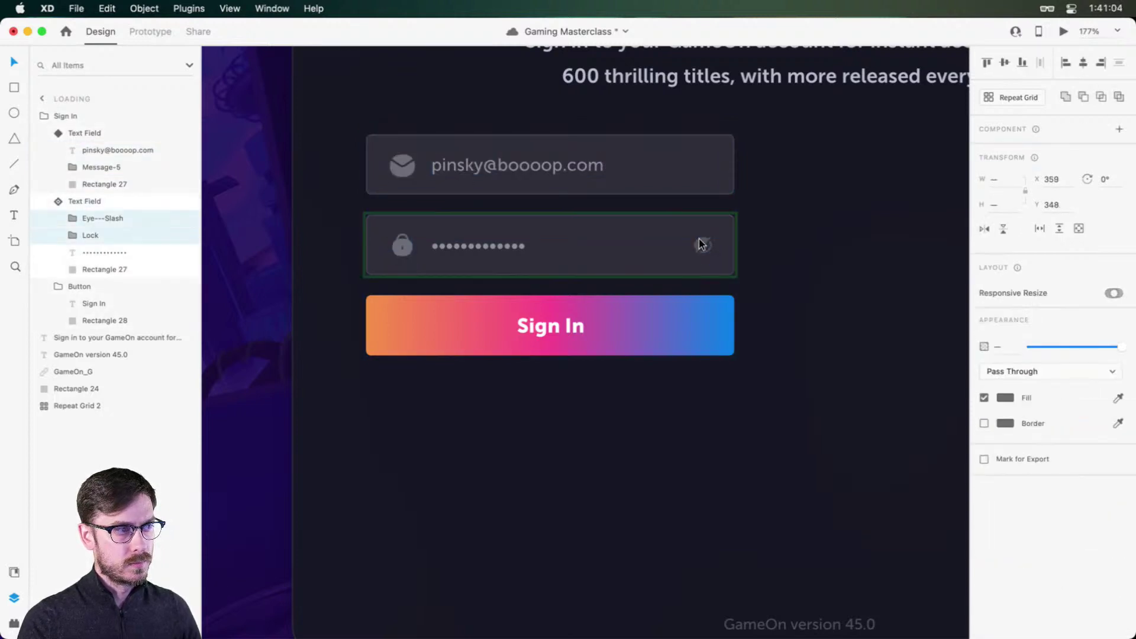
left_click(476, 245)
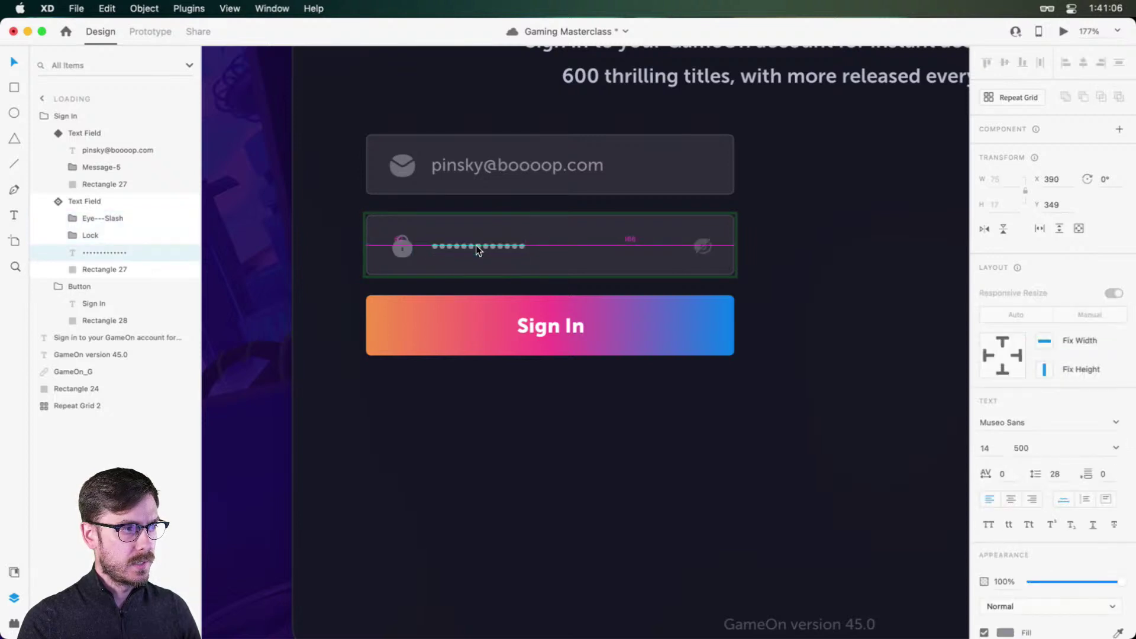
Step: Preview the sign-in screen, then select the whole Sign In group to check its stacked layout
key("super+Return")
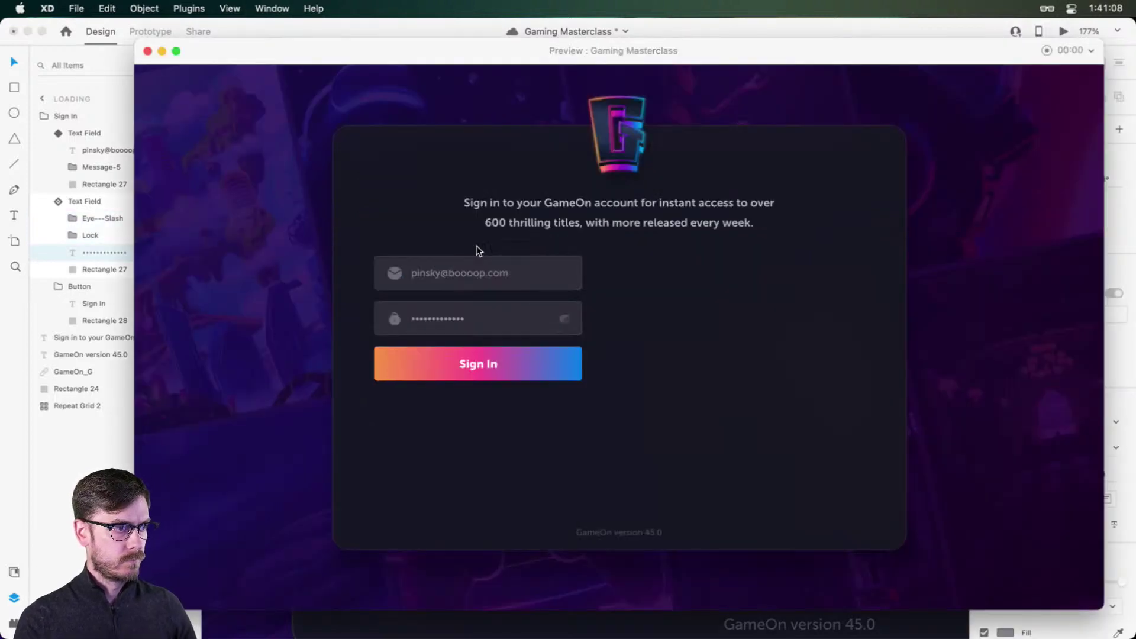
key("super+w")
key("Escape")
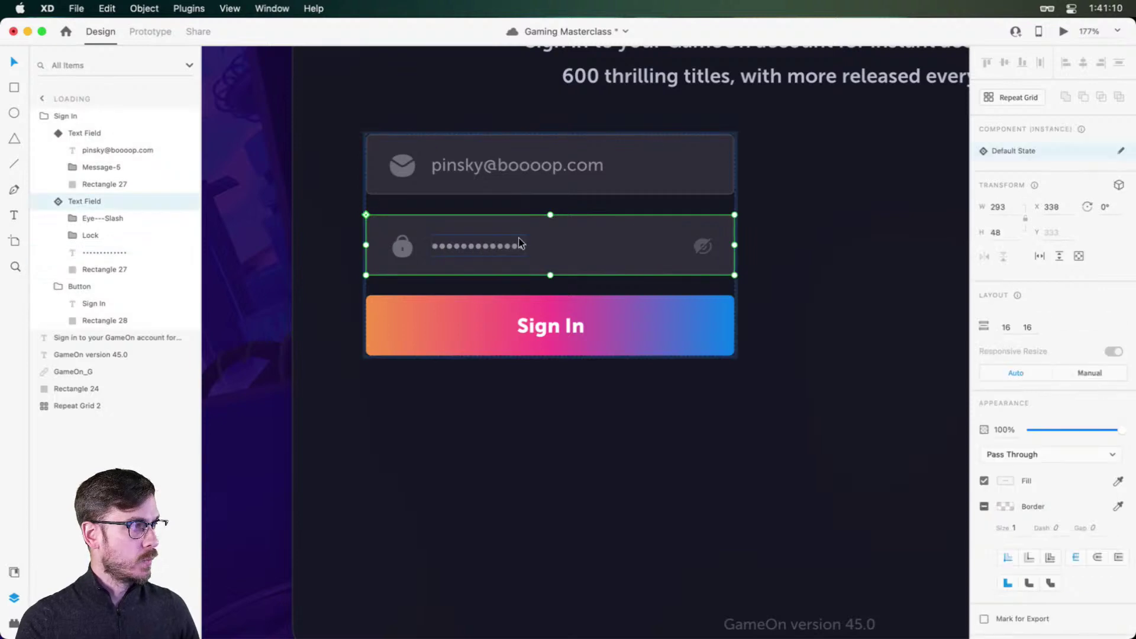
key("Escape")
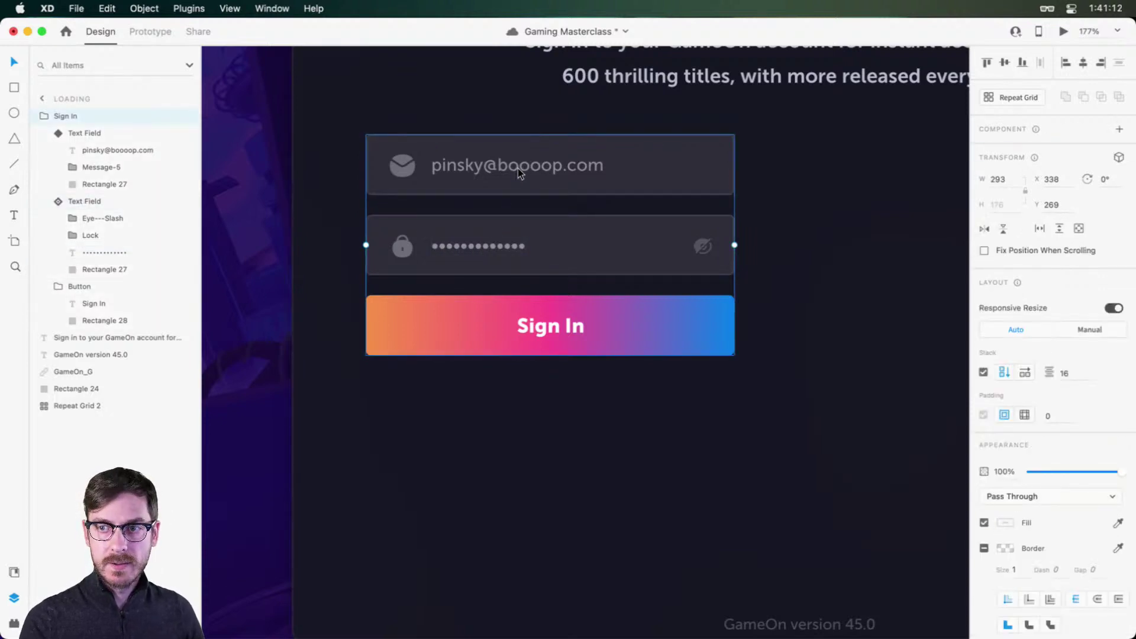
mouse_move(517, 168)
left_mouse_down()
mouse_move(510, 185)
mouse_move(518, 169)
left_mouse_up()
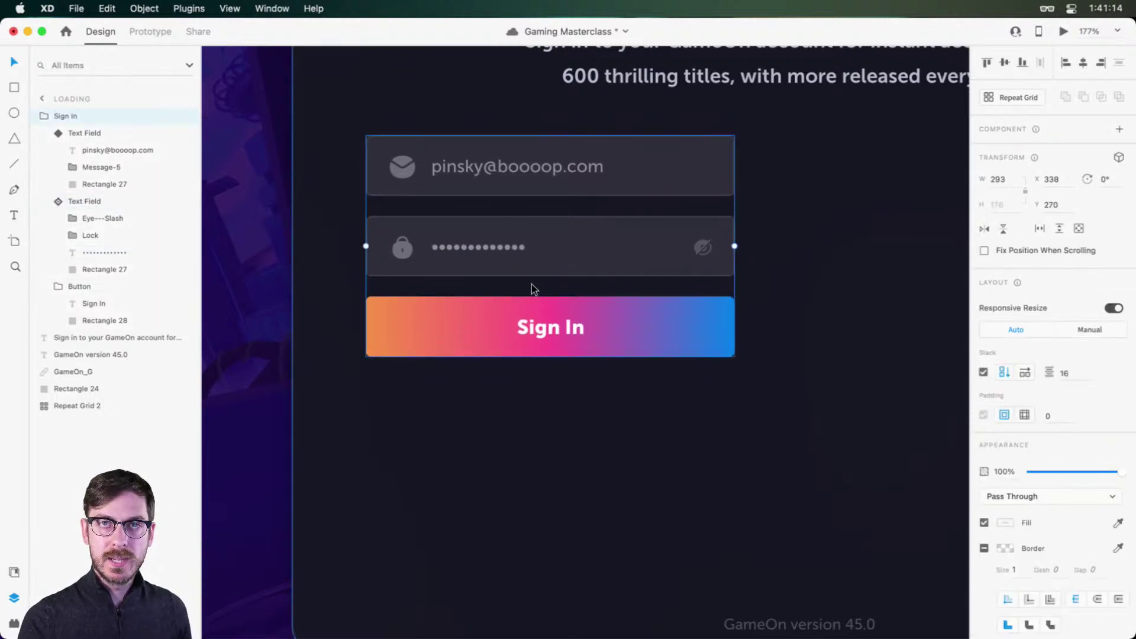
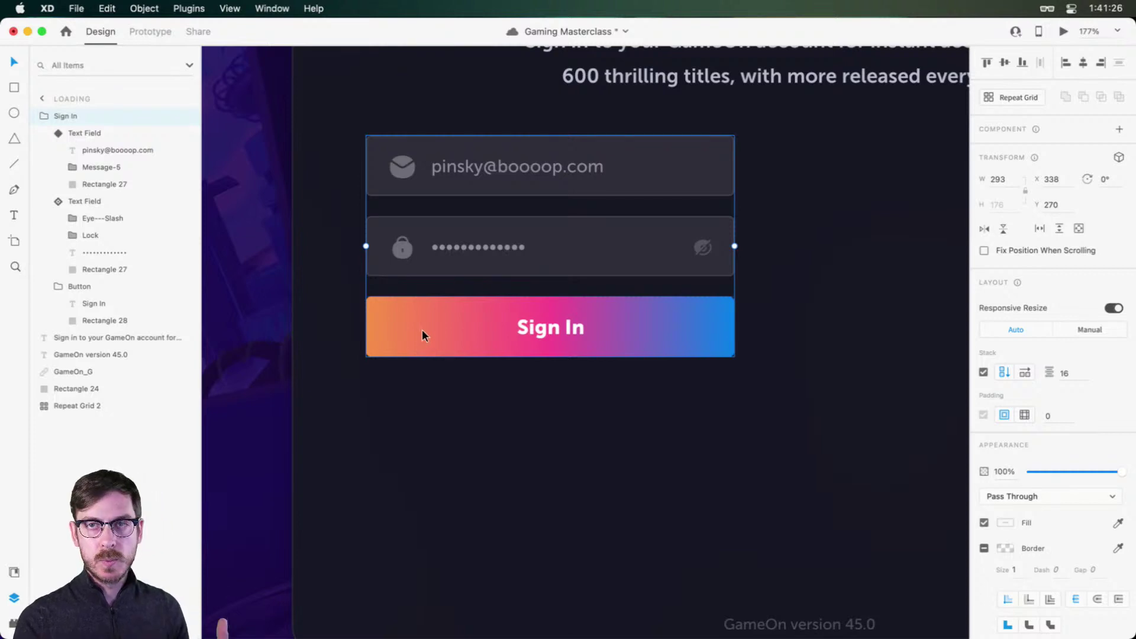
Step: Save the Gaming Masterclass file with Cmd+S
key("super+s")
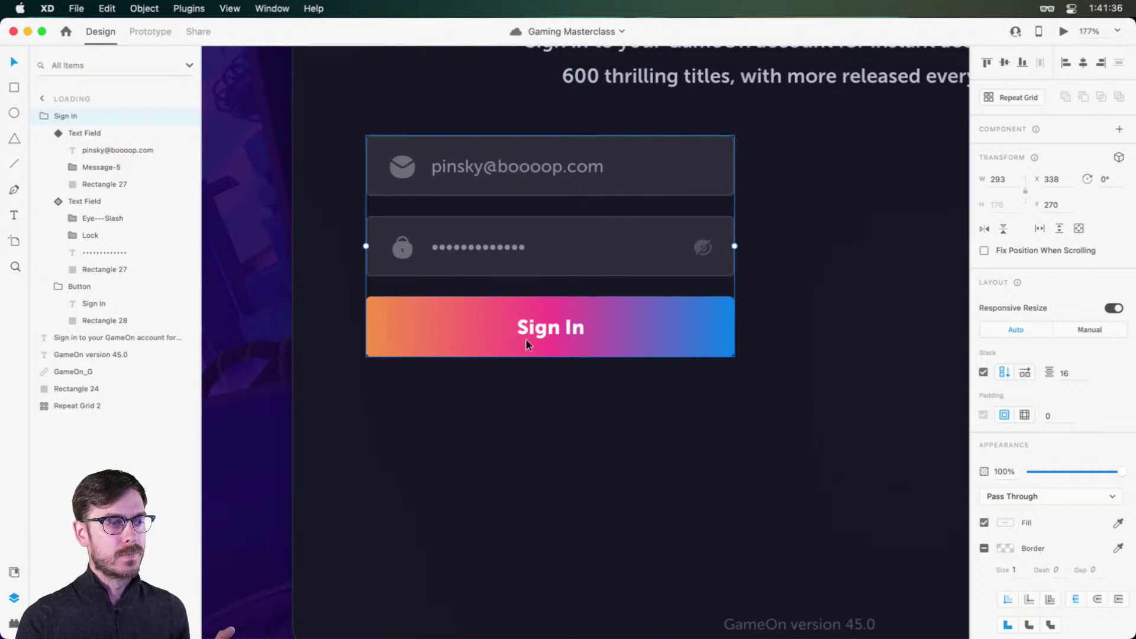
Step: Add a 'Forgot password?' text layer above the Sign In button, aligned with the fields
left_click(430, 284)
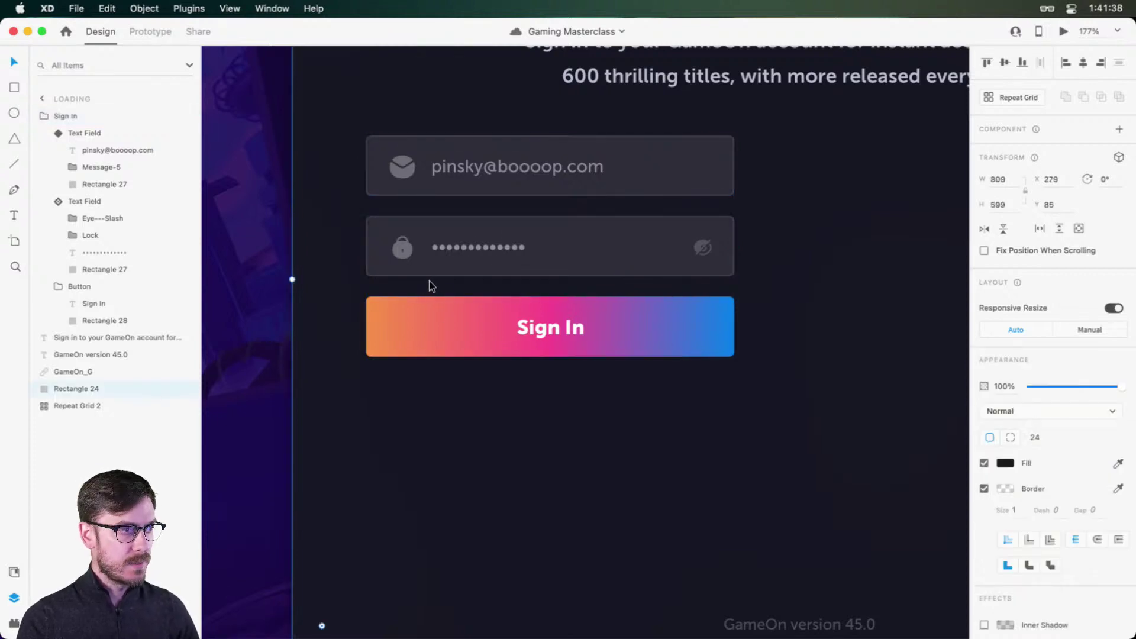
left_click(418, 298)
key("t")
left_click(393, 295)
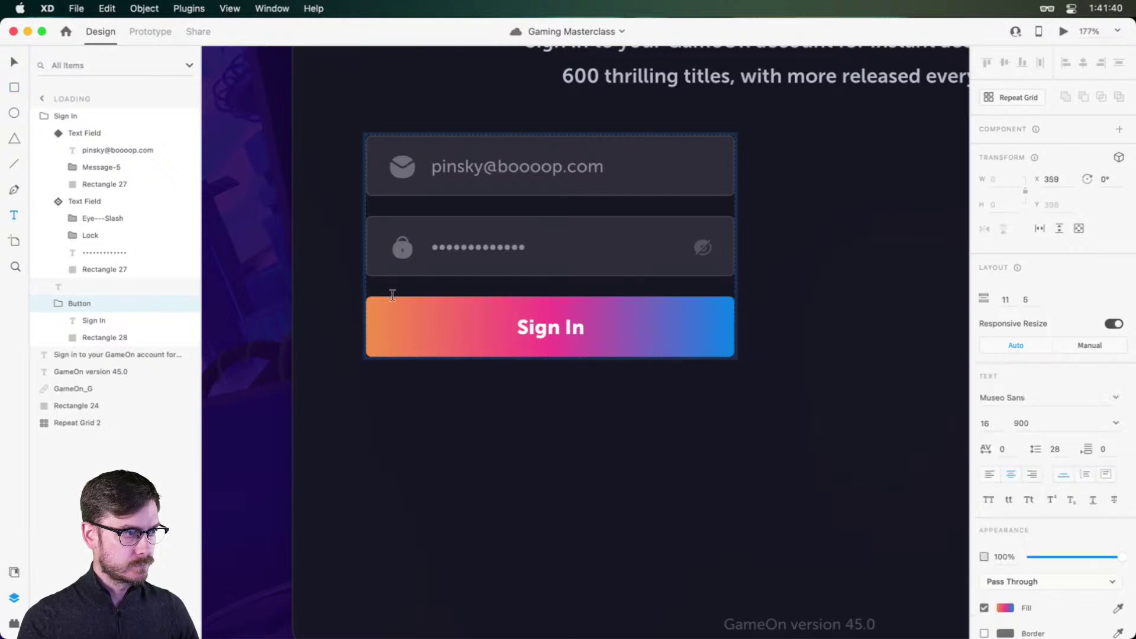
type("For")
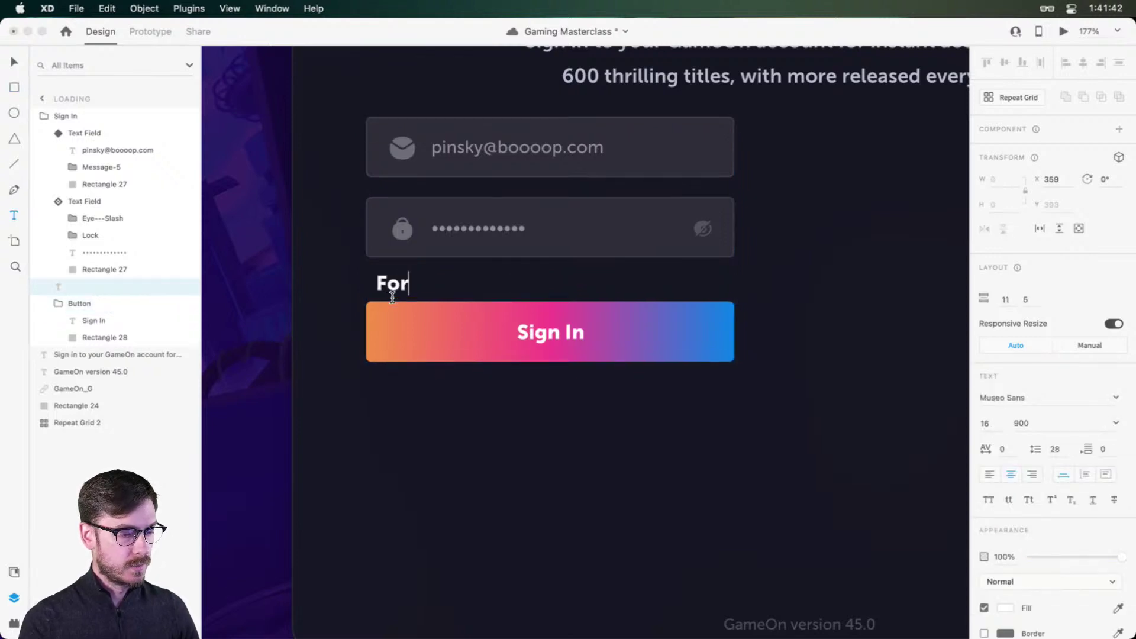
type("got password?")
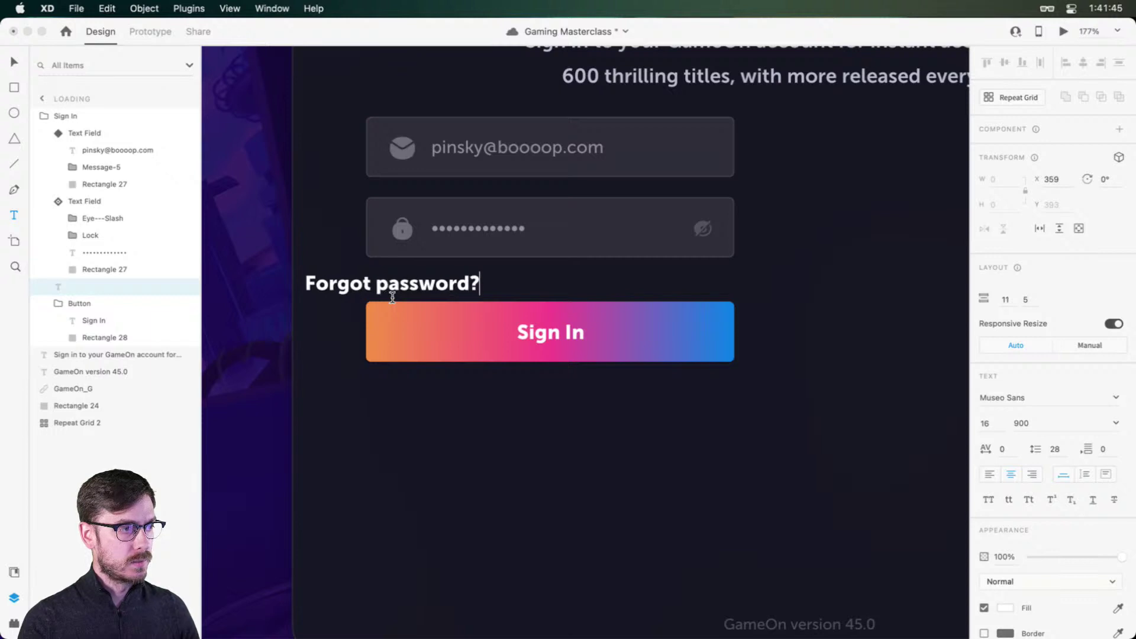
key("Escape")
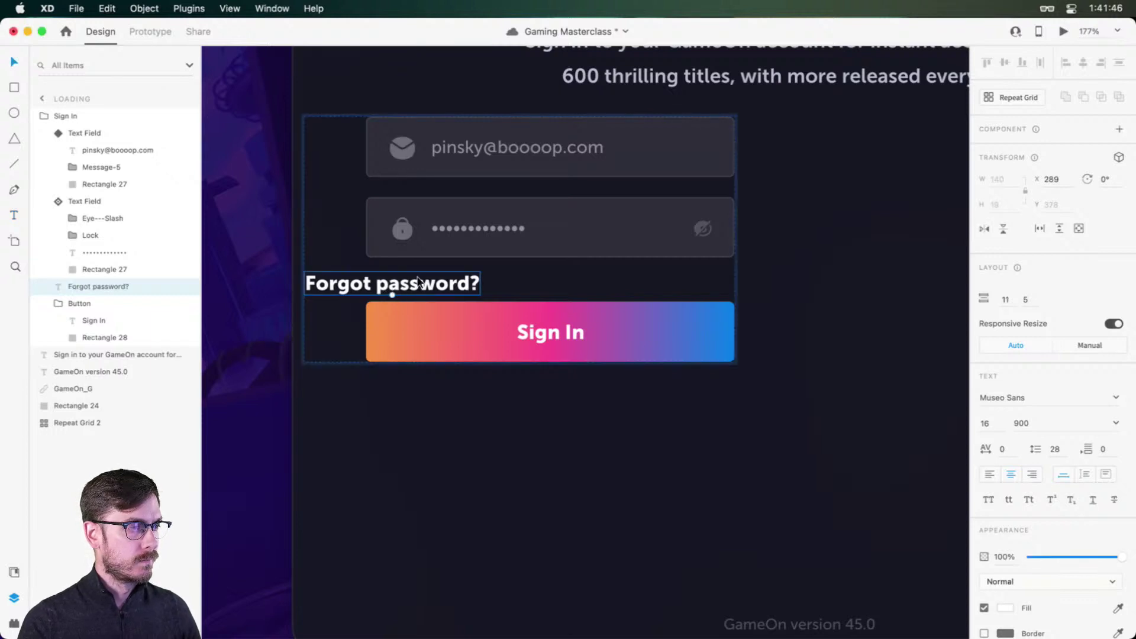
left_click_drag(392, 295, 454, 294)
Step: Style the link at 10 pt, weight 300, underlined and left-aligned with the fields' edge
left_click(995, 425)
type("11")
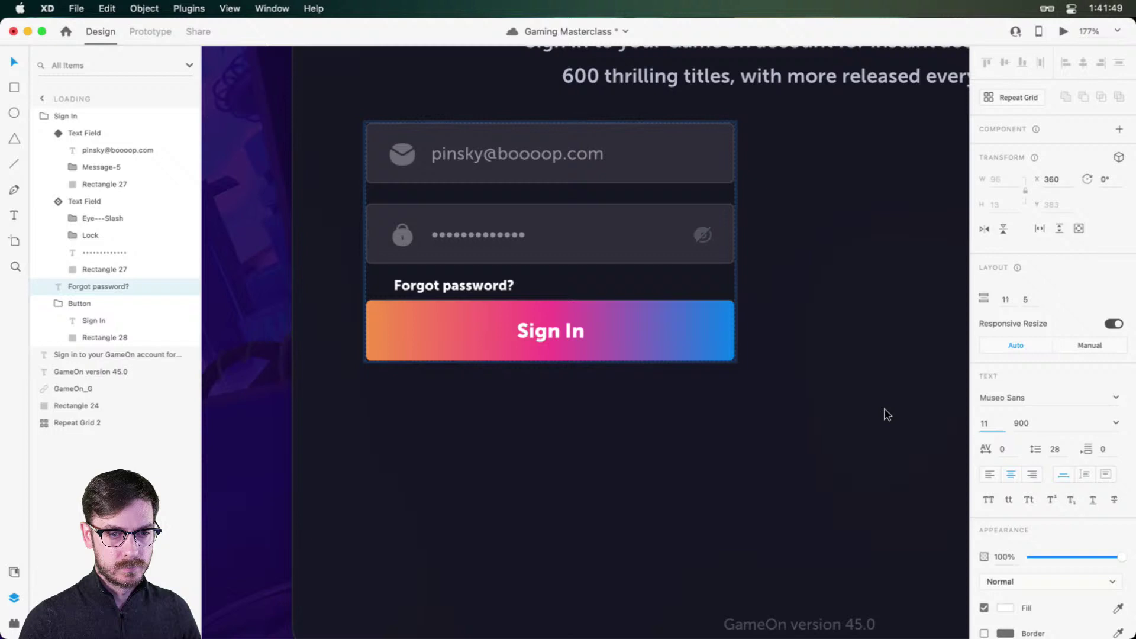
key("Up")
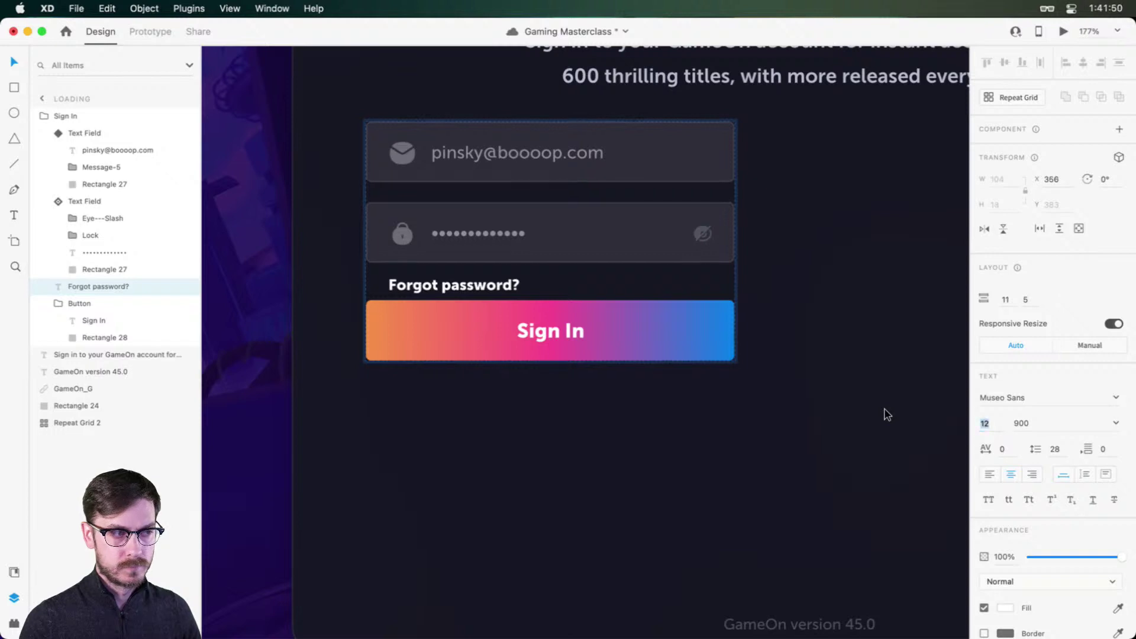
left_click(989, 474)
left_click(1121, 423)
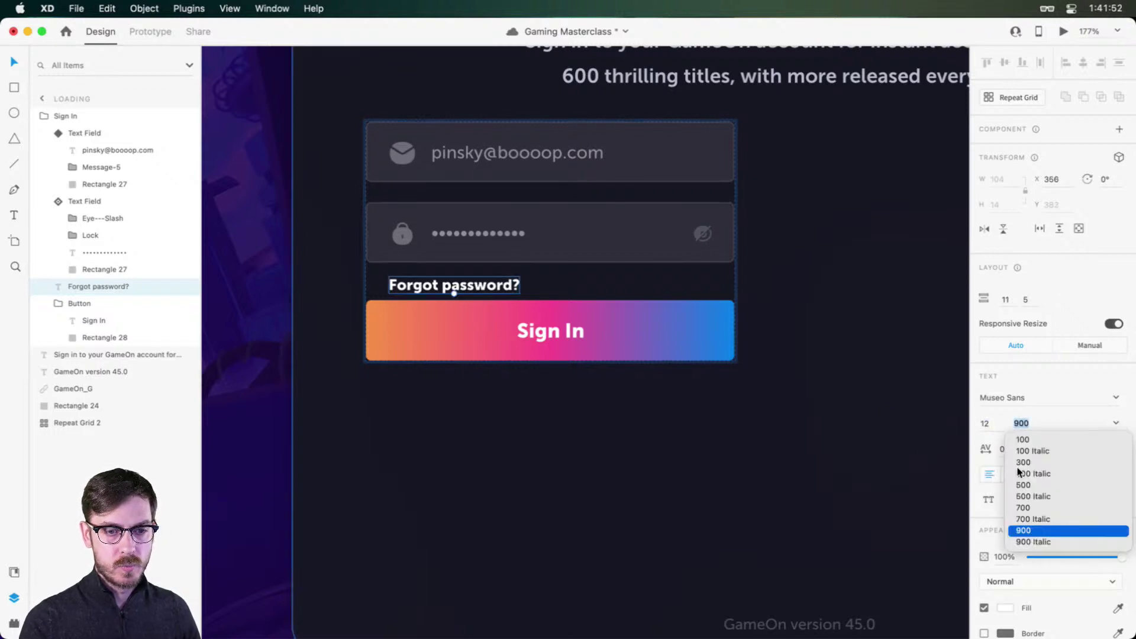
left_click(1033, 463)
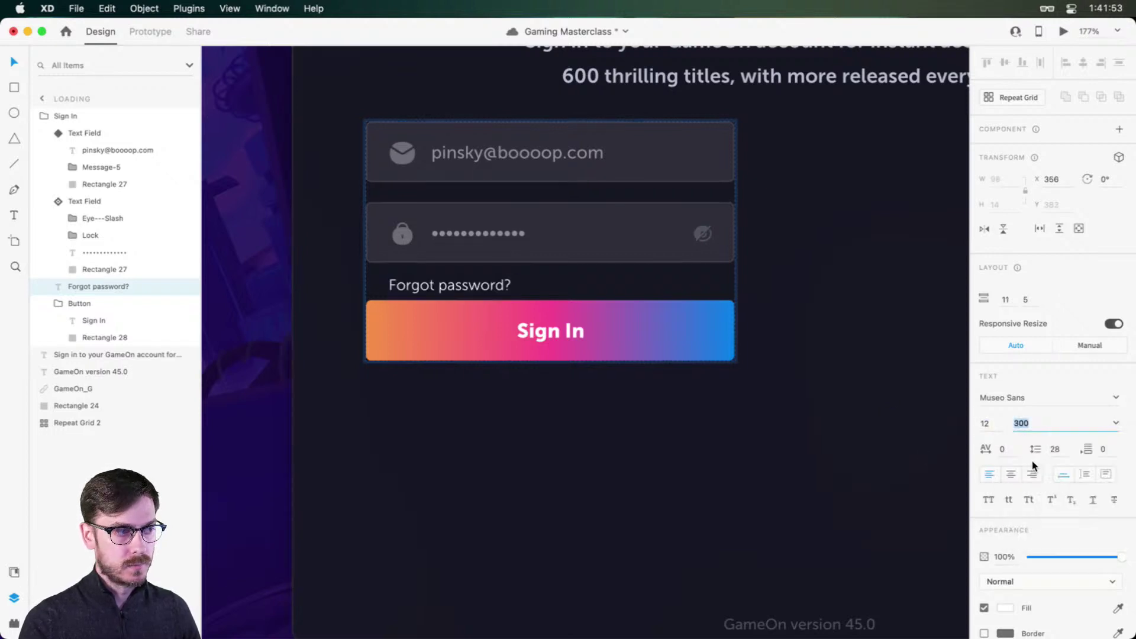
left_click(1093, 500)
double_click(993, 431)
type("10")
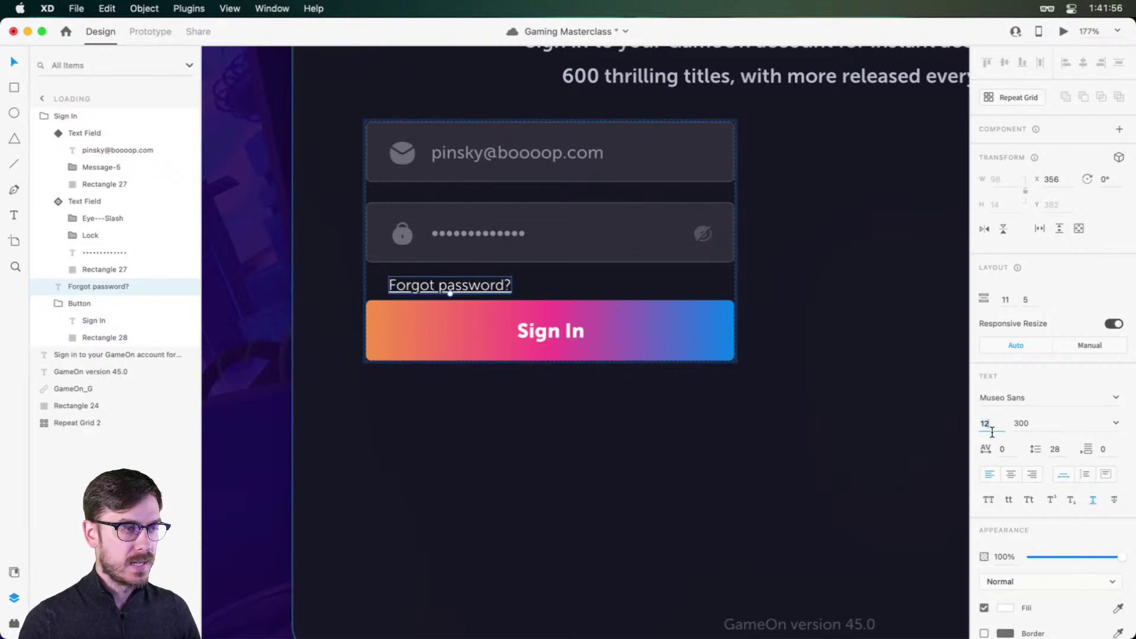
key("Return")
left_click_drag(469, 284, 487, 298)
Step: Move the Forgot password? link below the Sign In button and enlarge the gap above the button
key("super+Return")
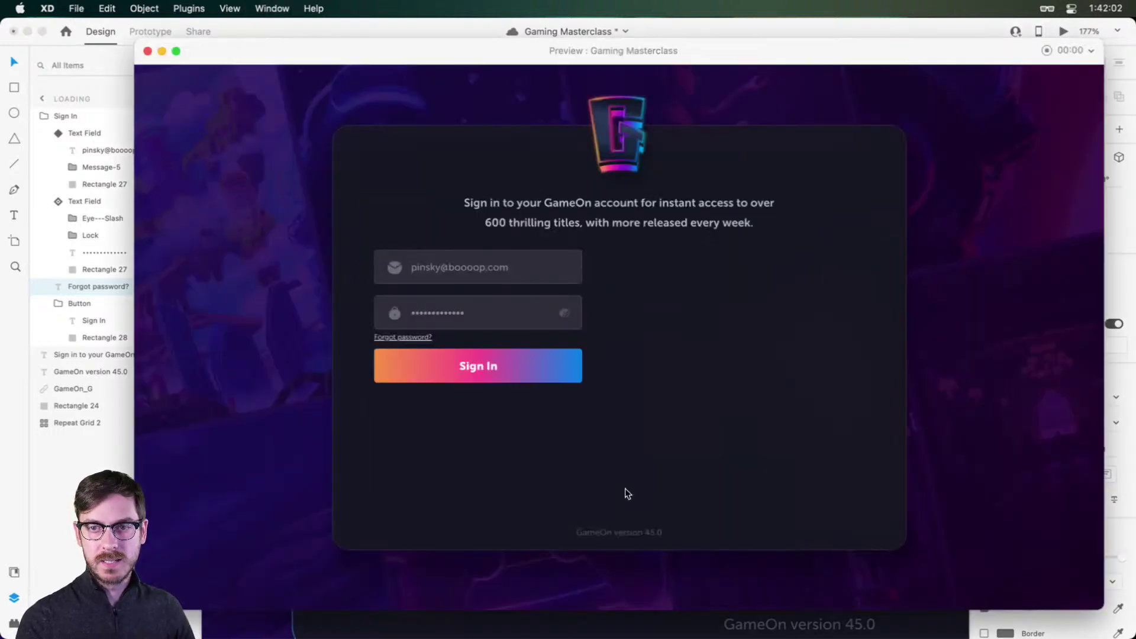
key("super+w")
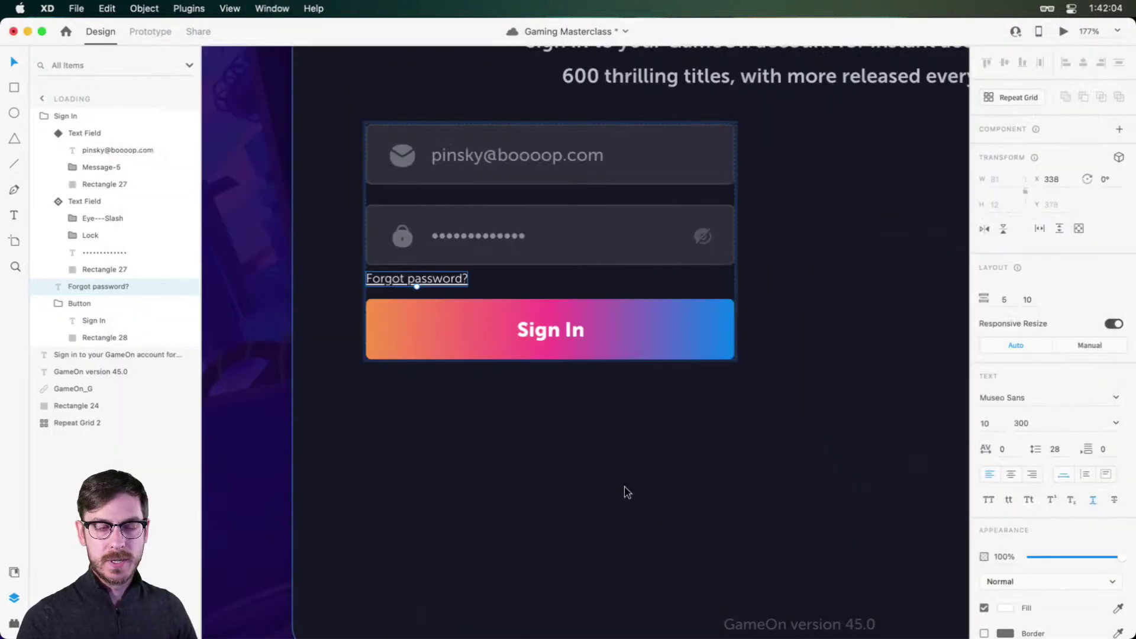
left_click_drag(438, 280, 438, 353)
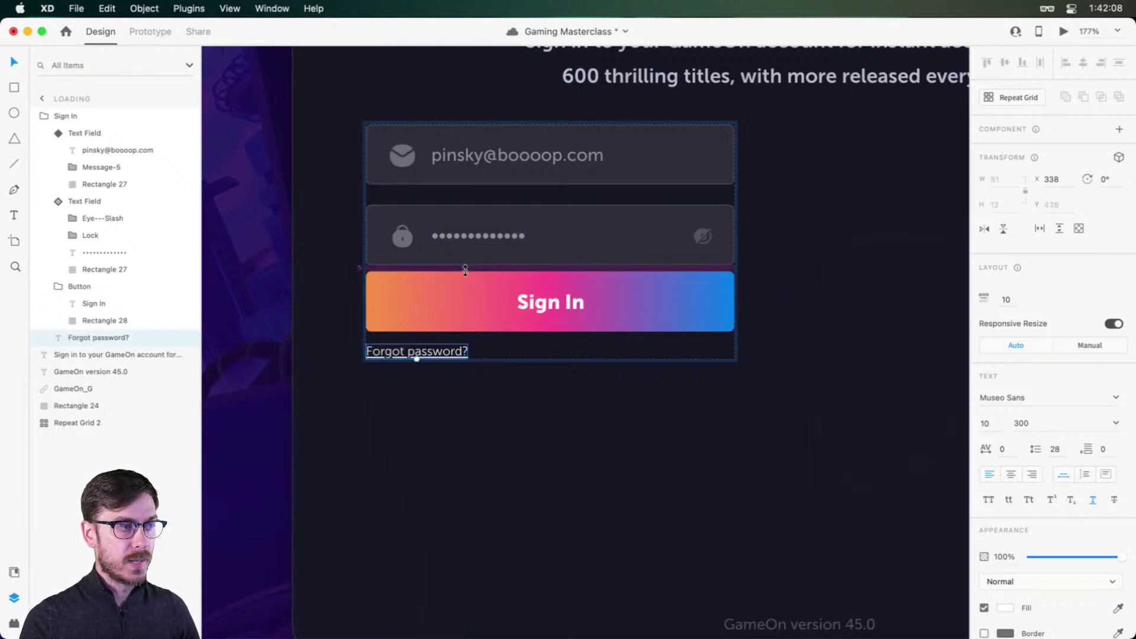
left_click_drag(466, 269, 466, 283)
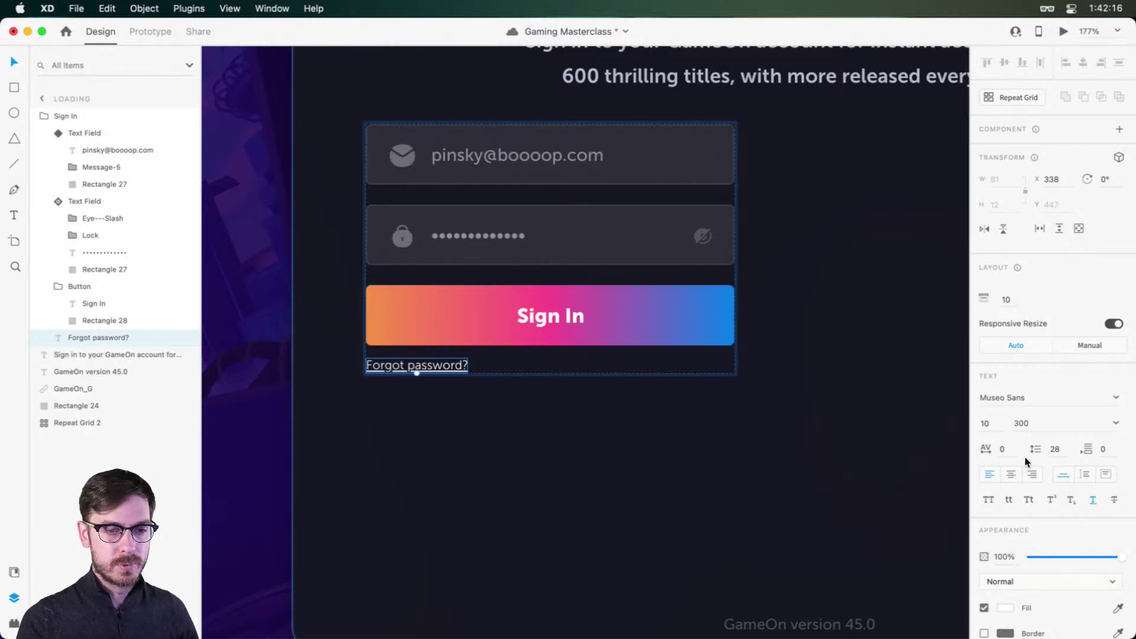
Step: Give the link a muted grey fill, #60686E
left_click(1005, 608)
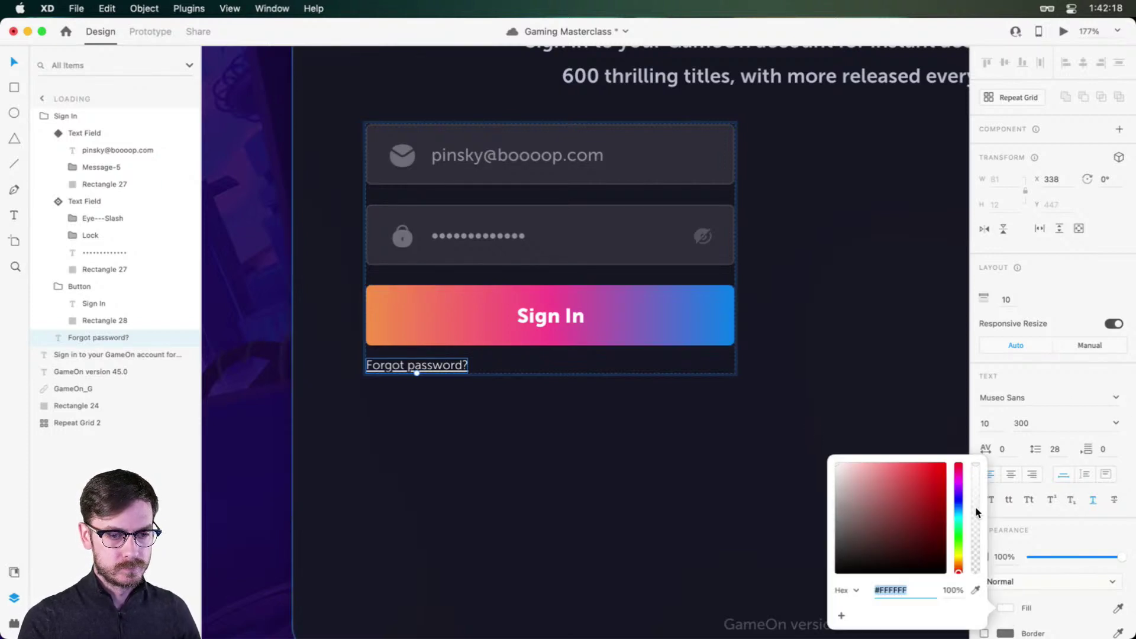
left_click(958, 510)
left_click(874, 517)
left_click(850, 520)
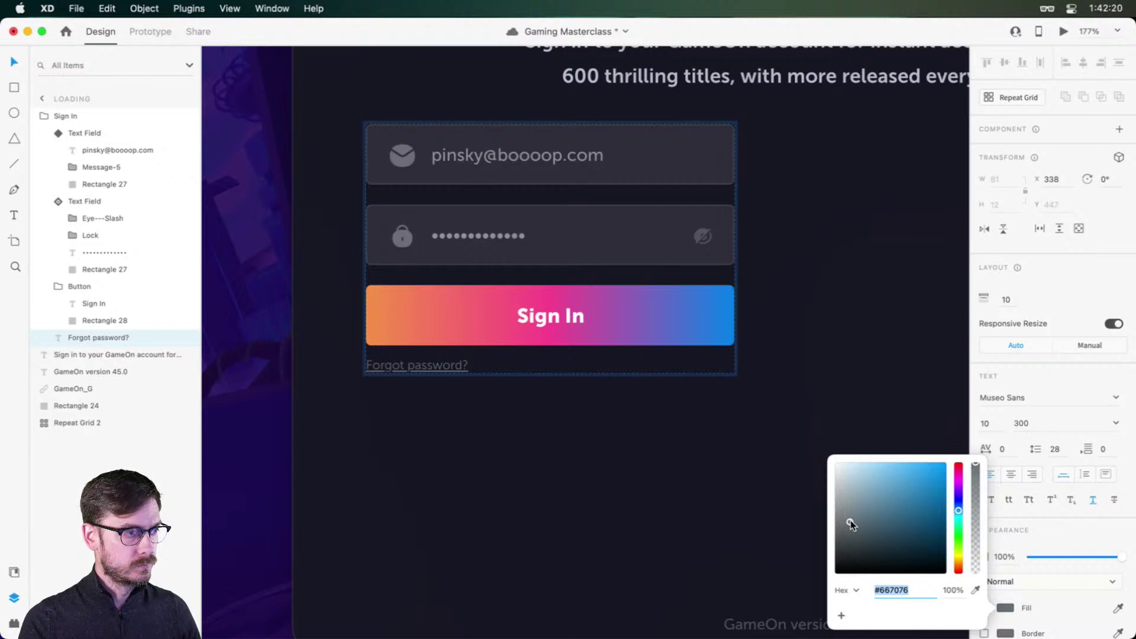
left_click_drag(851, 520, 849, 523)
left_click(1083, 373)
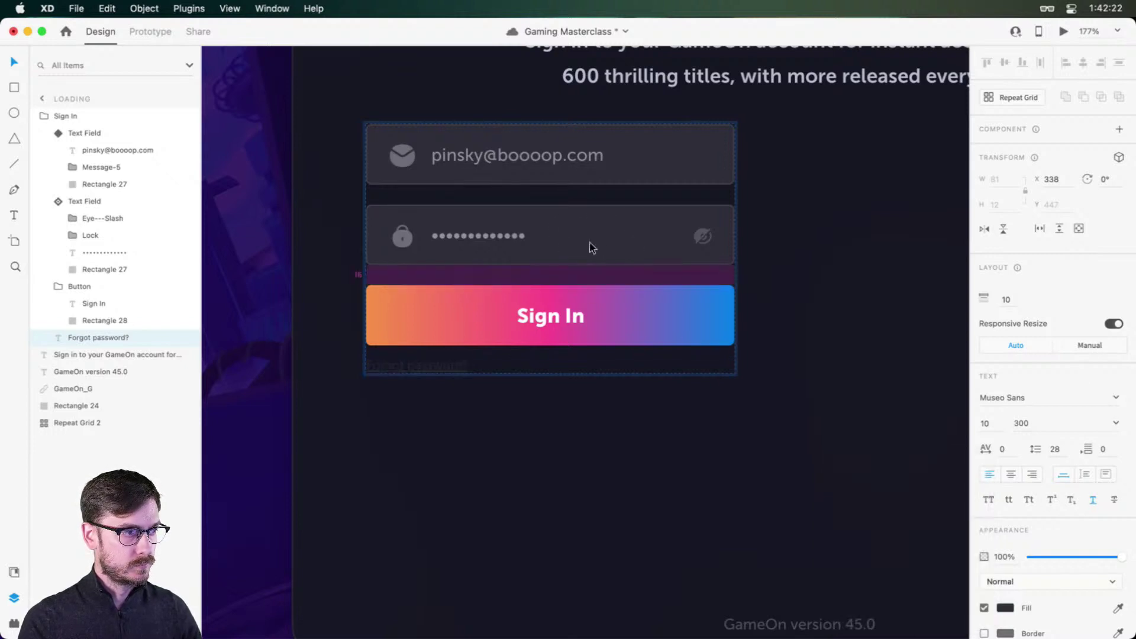
Step: Raise the link's font weight to 500 and preview the artboard
double_click(438, 367)
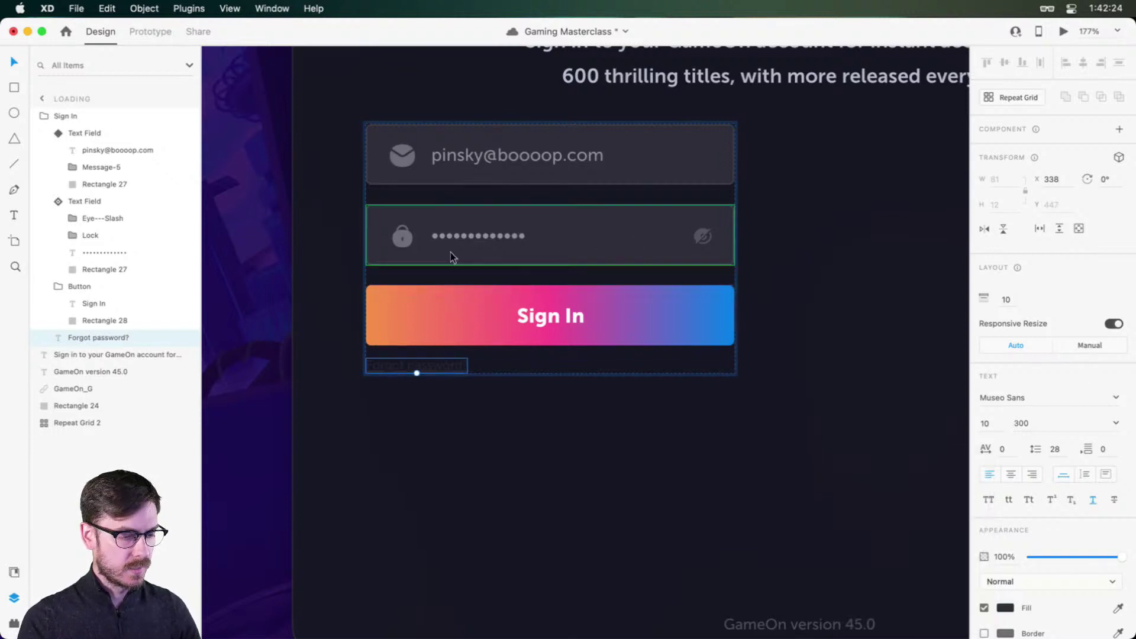
key("Escape")
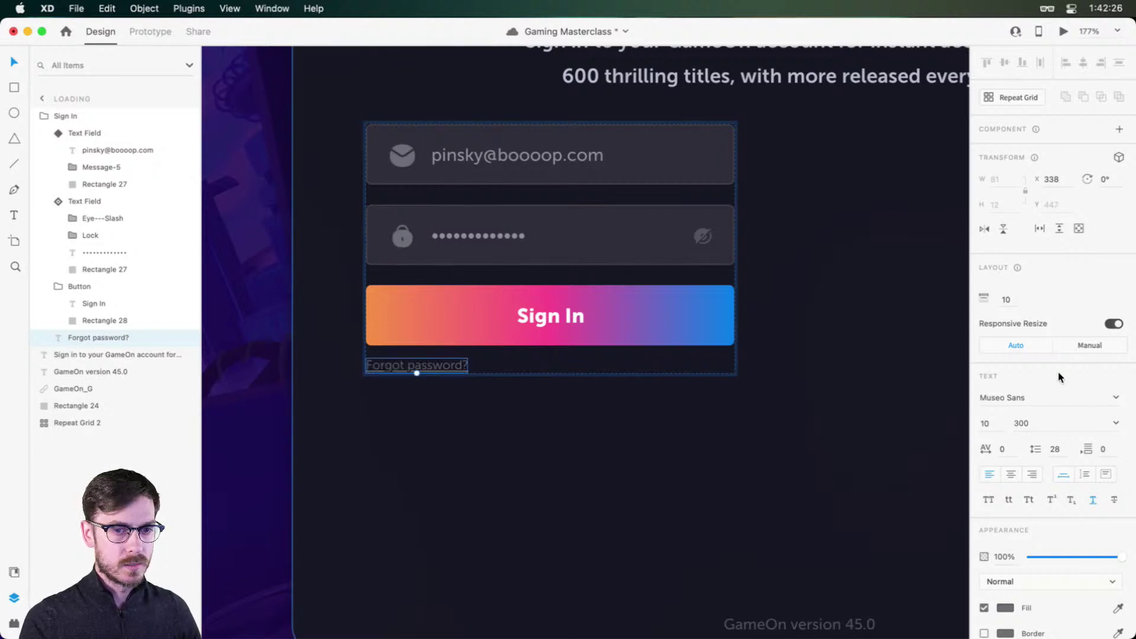
left_click(1116, 424)
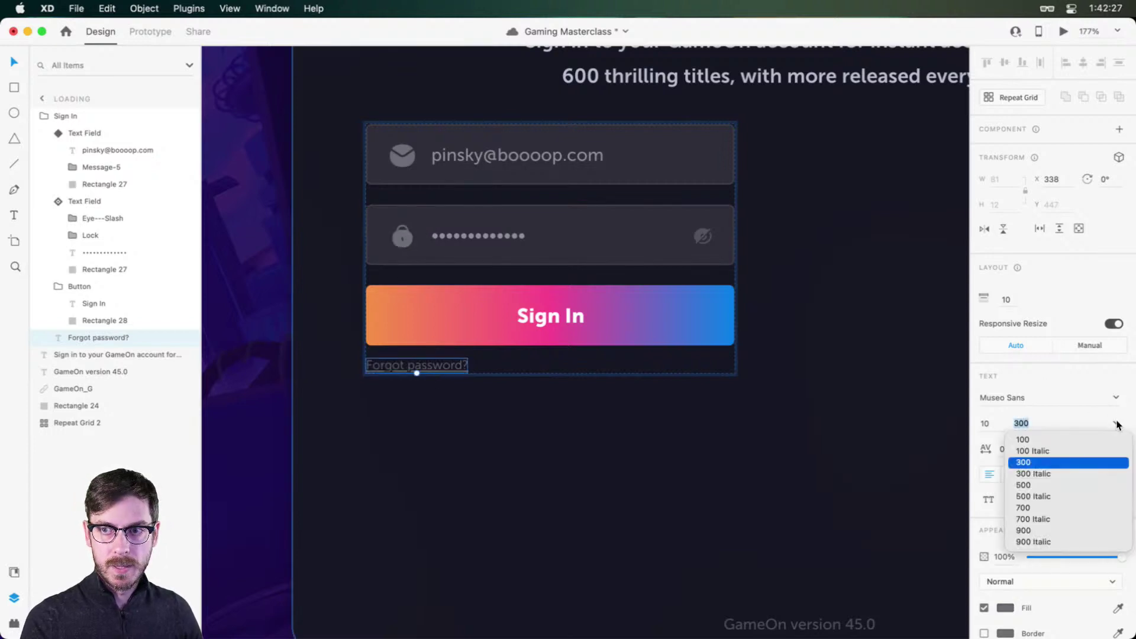
left_click(1023, 485)
key("super+Return")
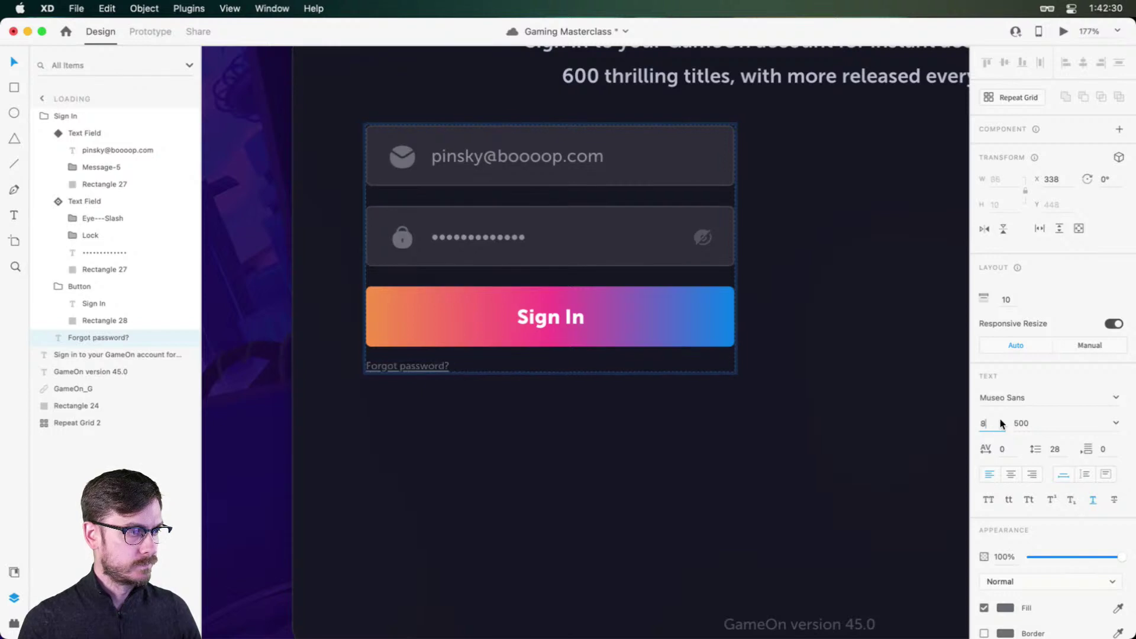
key("super+w")
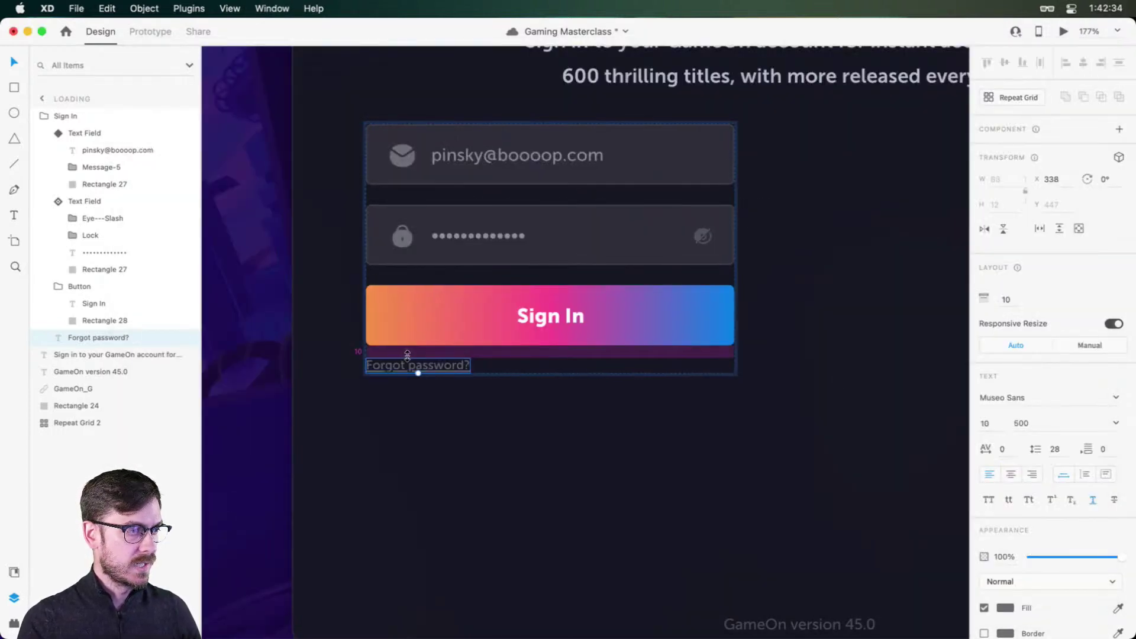
key("super+0")
Step: Nudge the sign-in form group down about 5 px
left_click(523, 247)
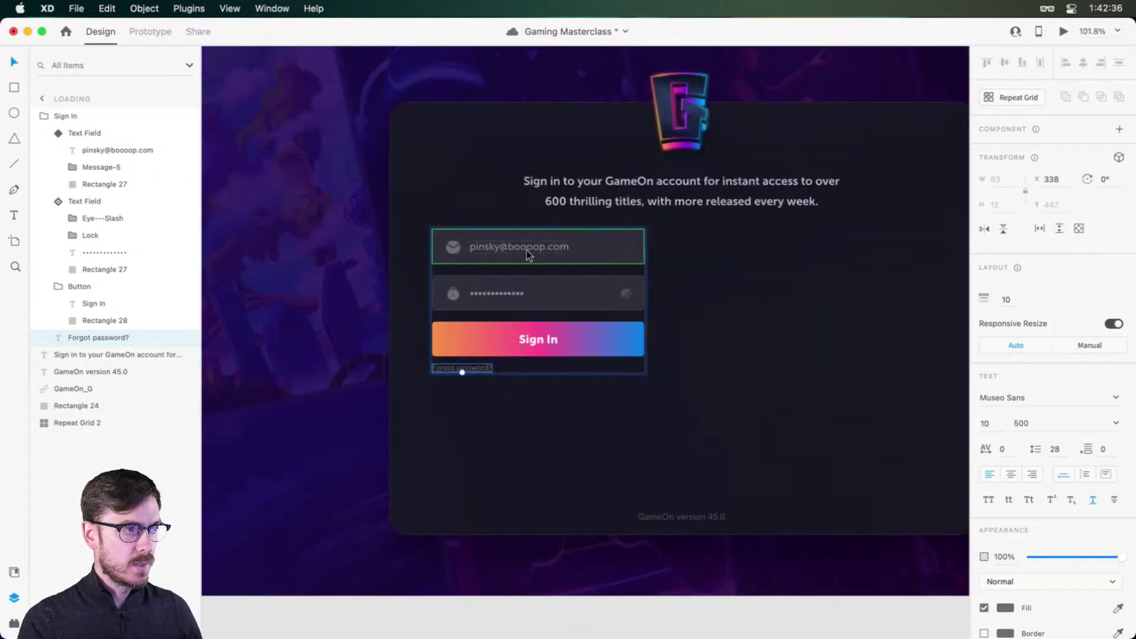
left_click_drag(560, 241, 561, 243)
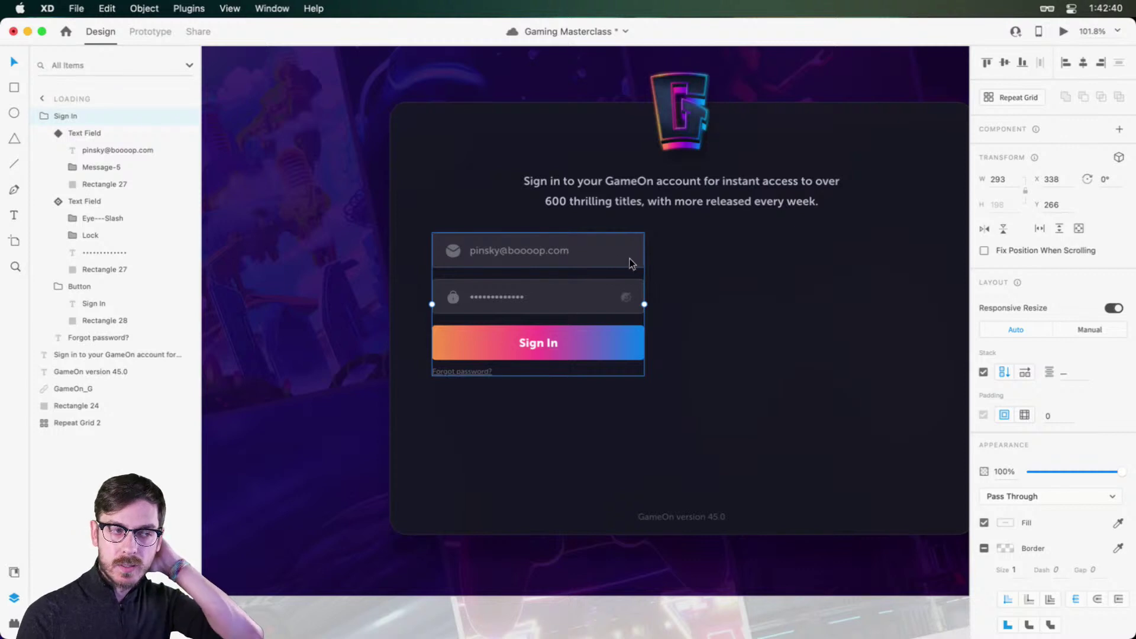
scroll(744, 258, "right", 3)
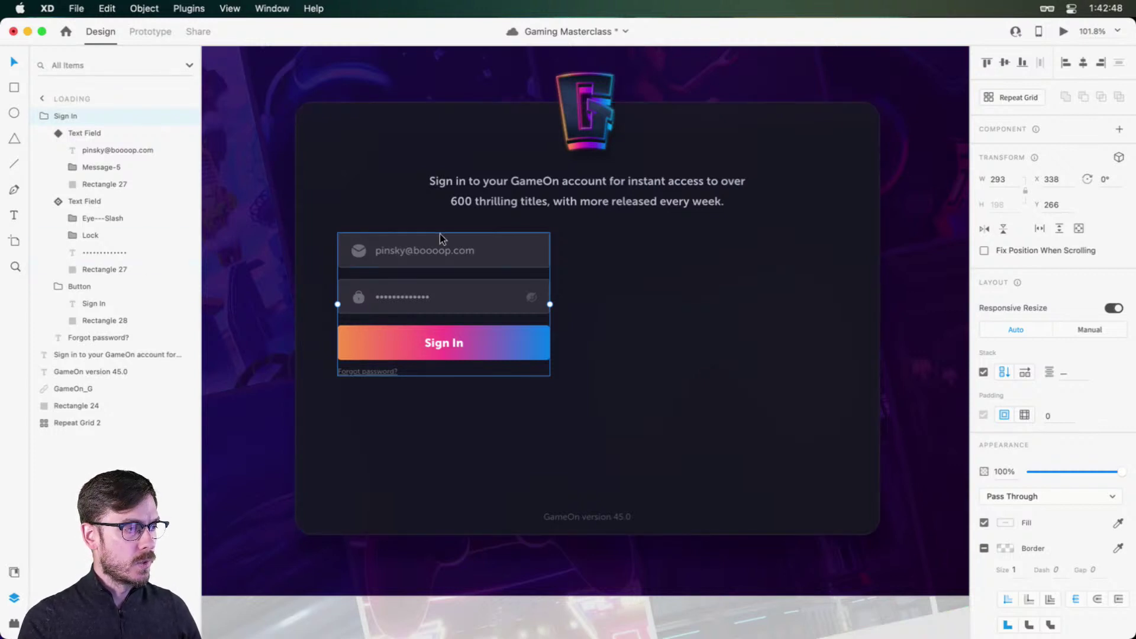
Step: Option-drag a duplicate of the sign-in form to the right on the artboard
key("alt")
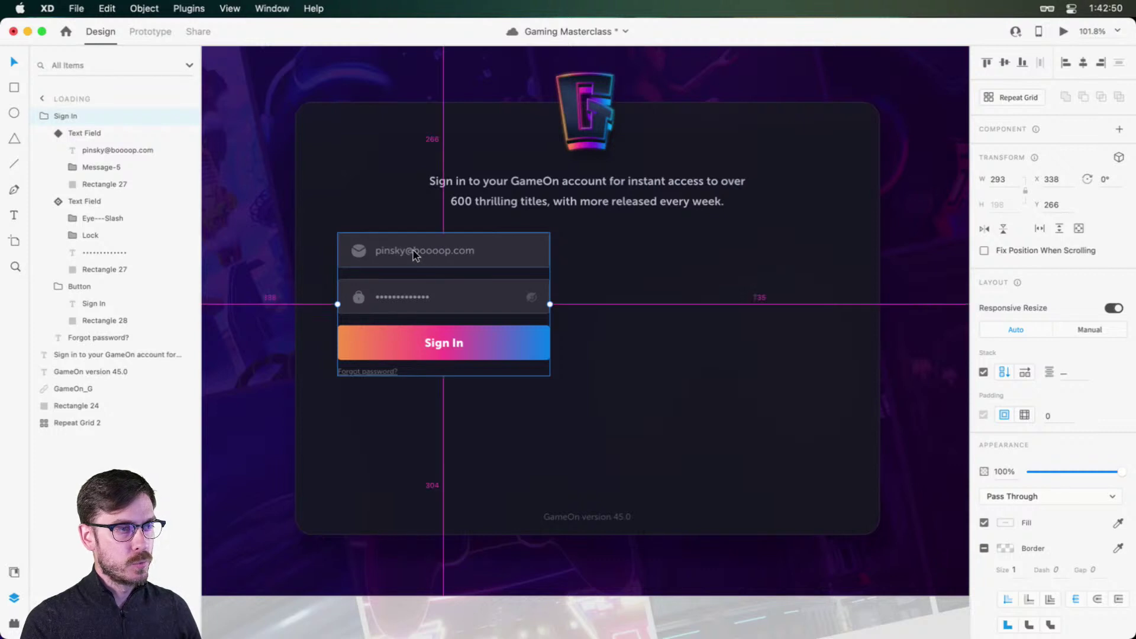
left_click_drag(414, 253, 668, 245)
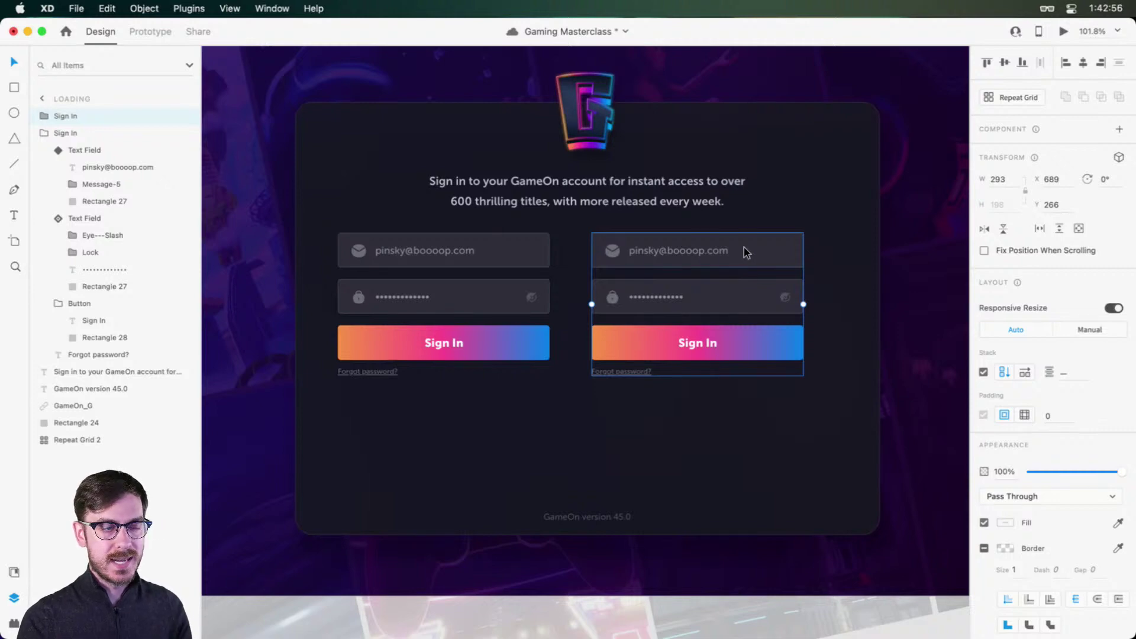
scroll(744, 248, "up", 5)
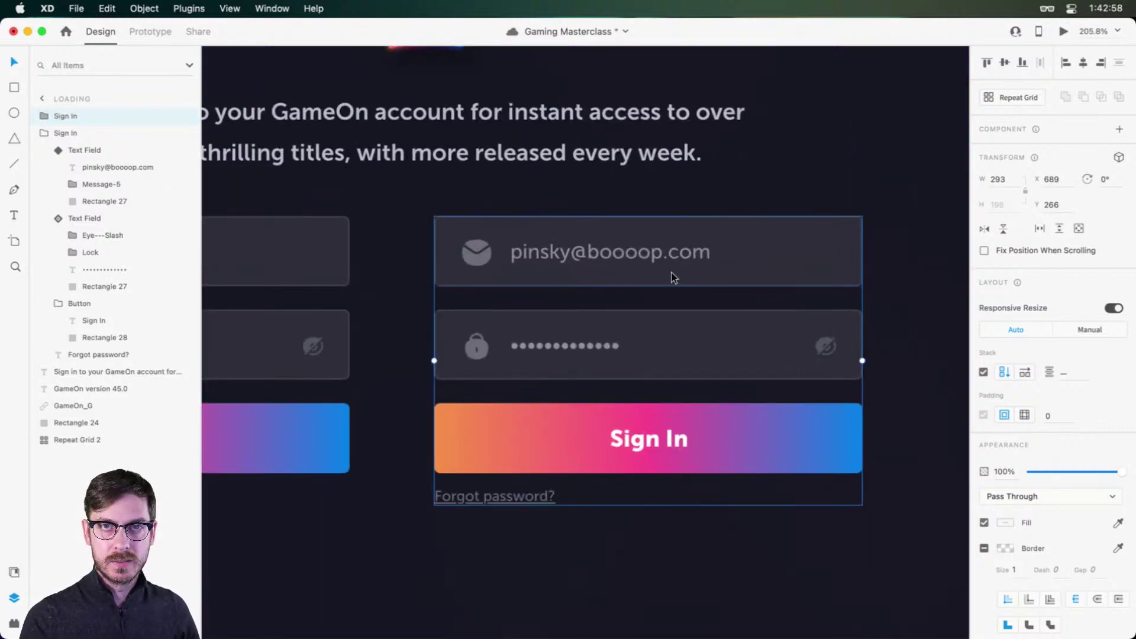
scroll(651, 268, "down", 5)
scroll(687, 269, "up", 2)
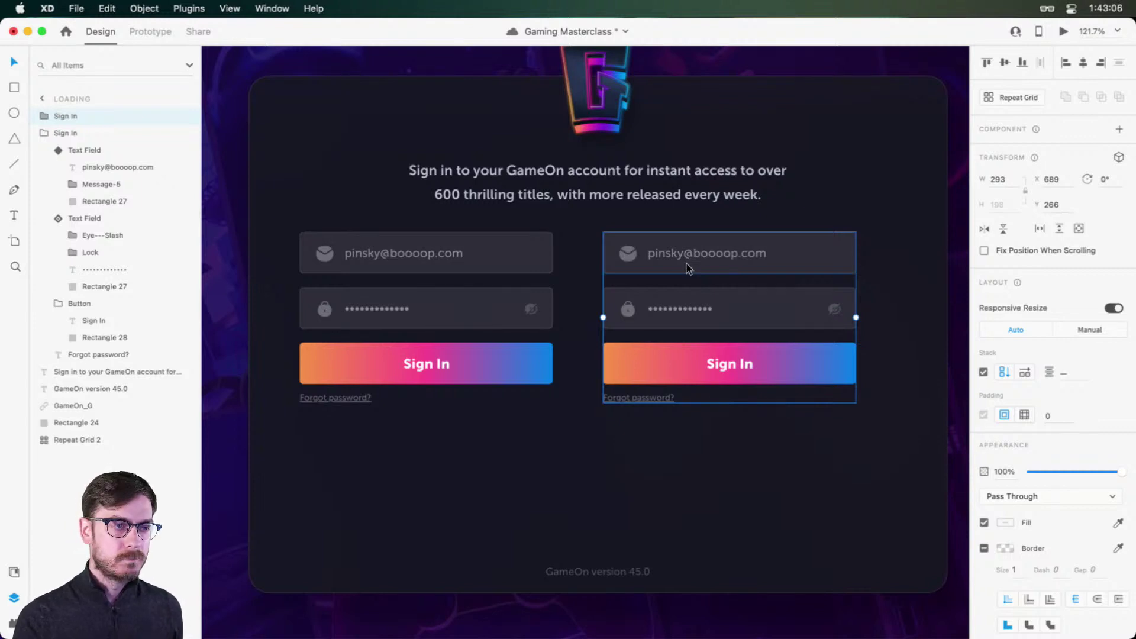
Step: Delete the duplicate's password field, Sign In button and Forgot password link
double_click(723, 317)
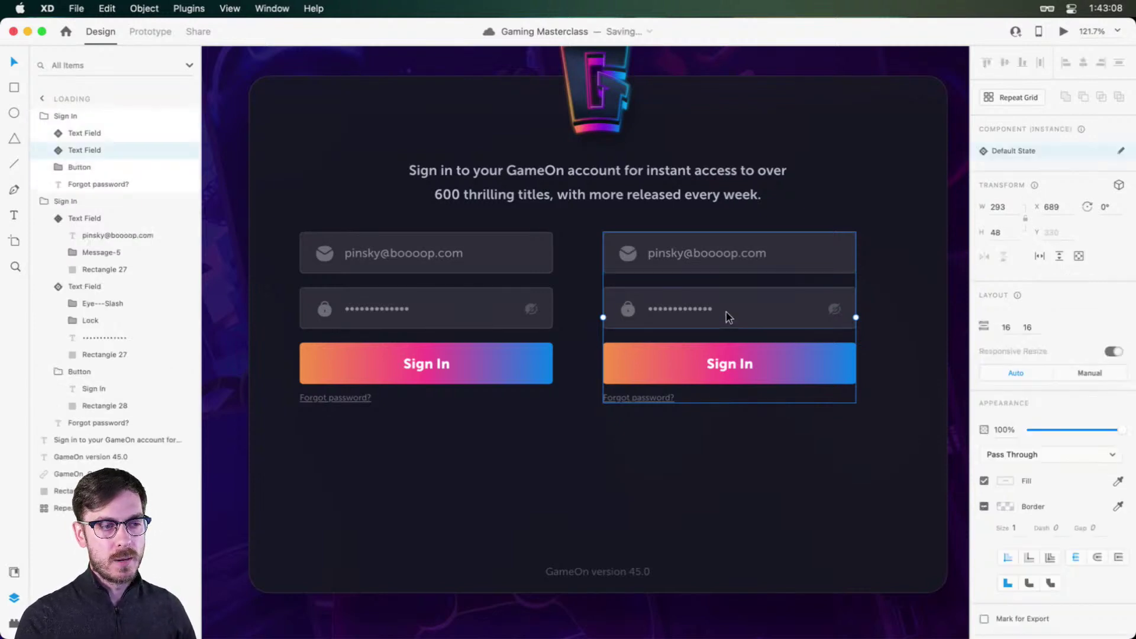
key("Delete")
left_click(733, 305)
key("Delete")
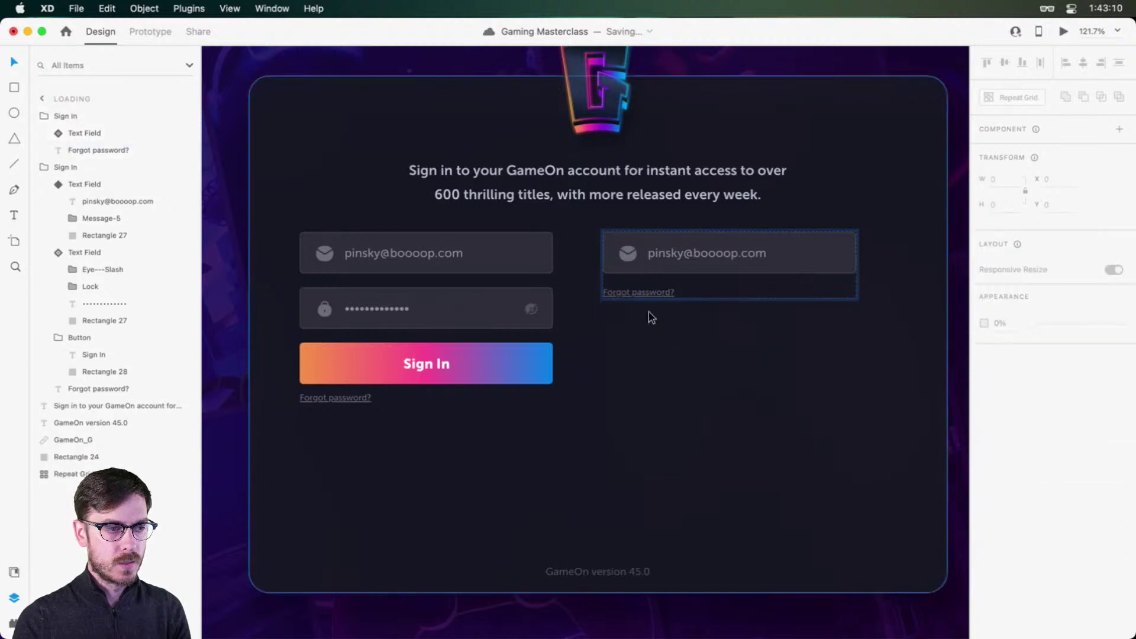
left_click(647, 289)
key("Delete")
Step: Group the remaining email field's layers and detach its component, leaving Group 12
left_click(789, 256)
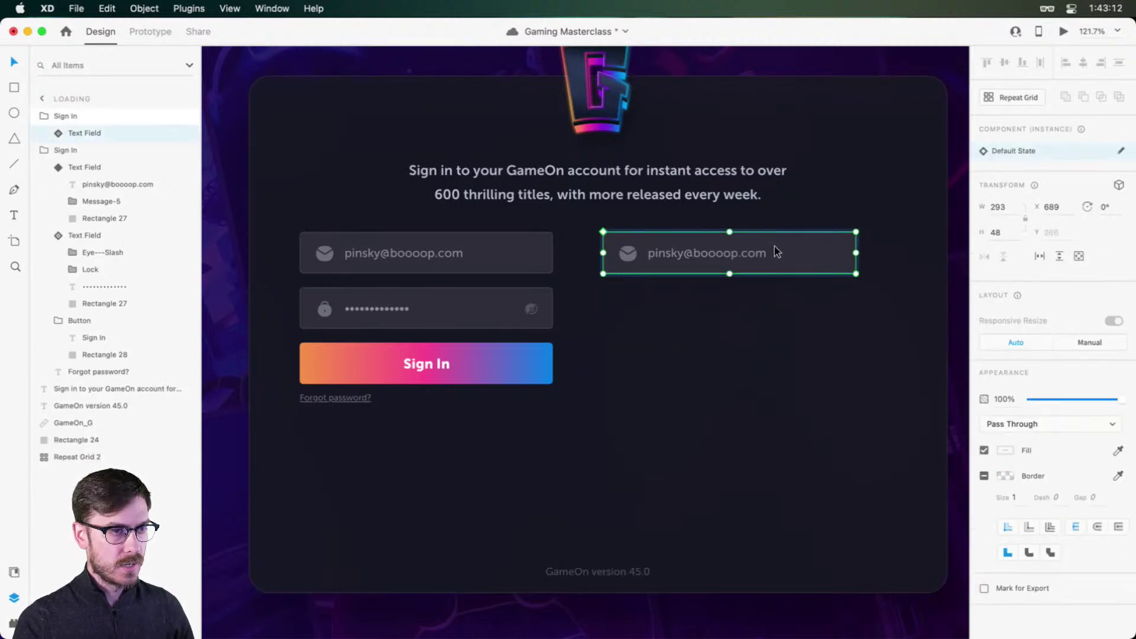
key("super+shift+g")
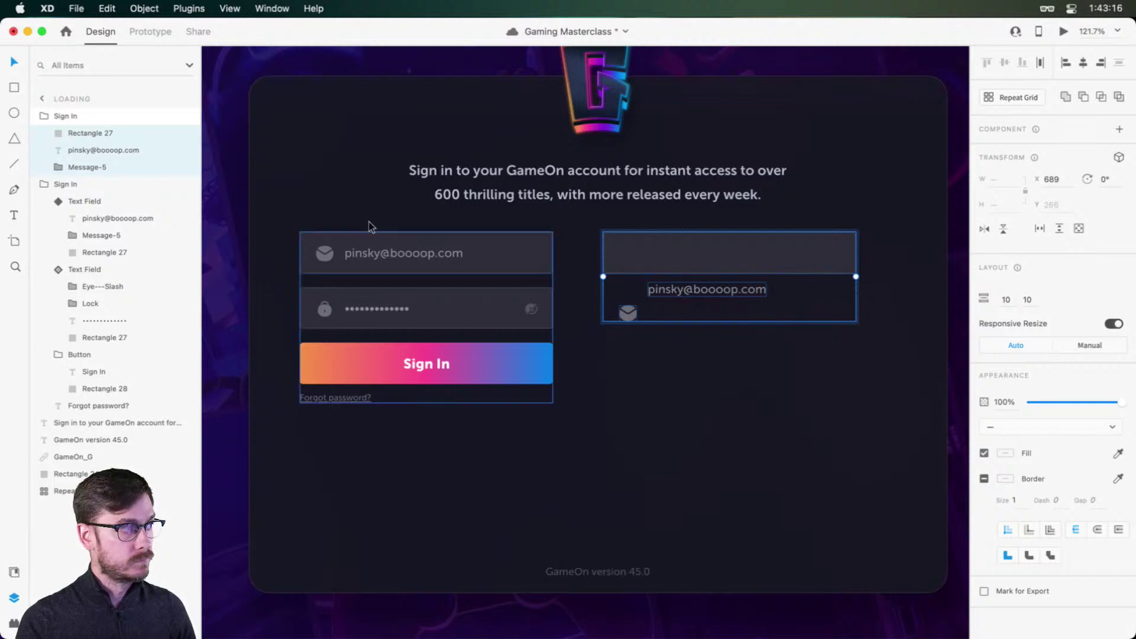
key("super+z")
left_click(56, 135)
left_click(114, 152)
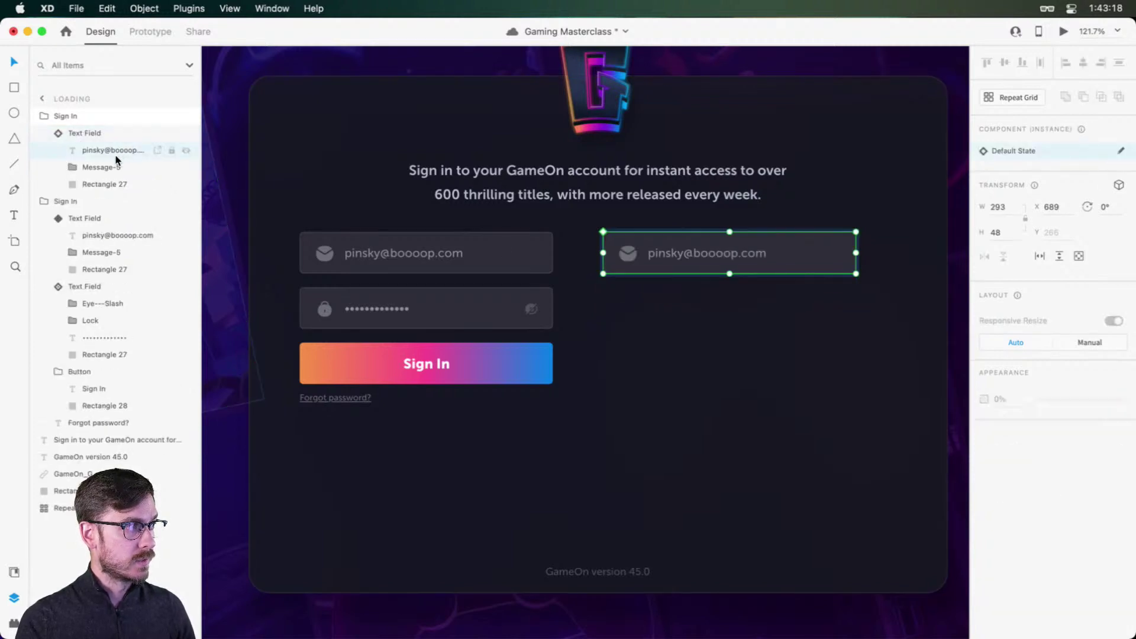
left_click(106, 185, "shift")
key("super+g")
left_click(91, 133)
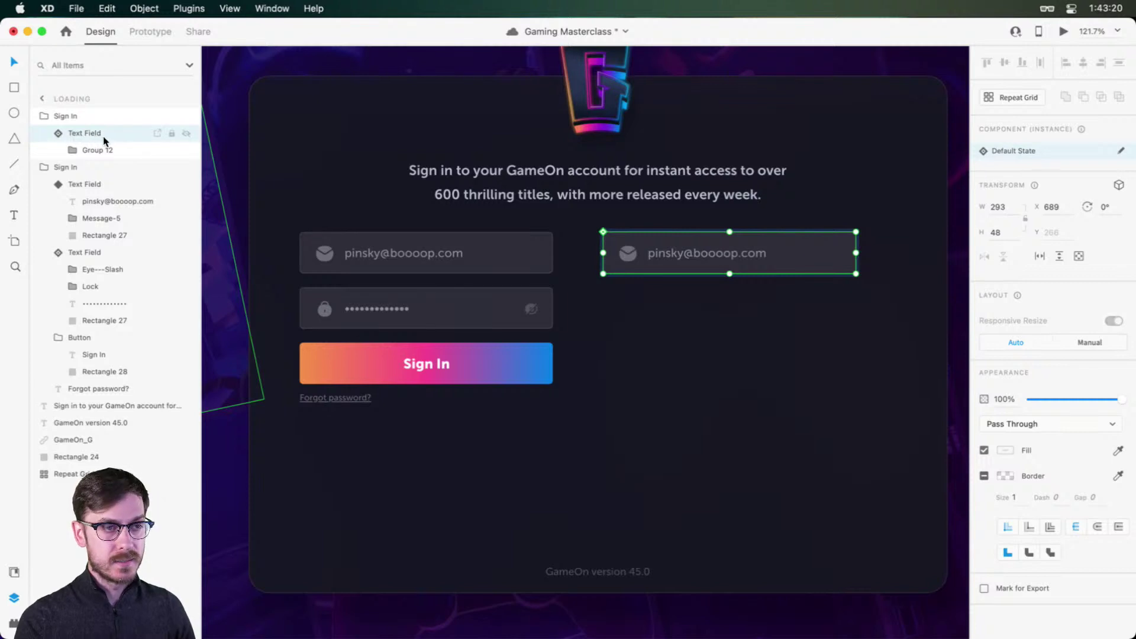
key("super+shift+g")
scroll(769, 242, "up", 3)
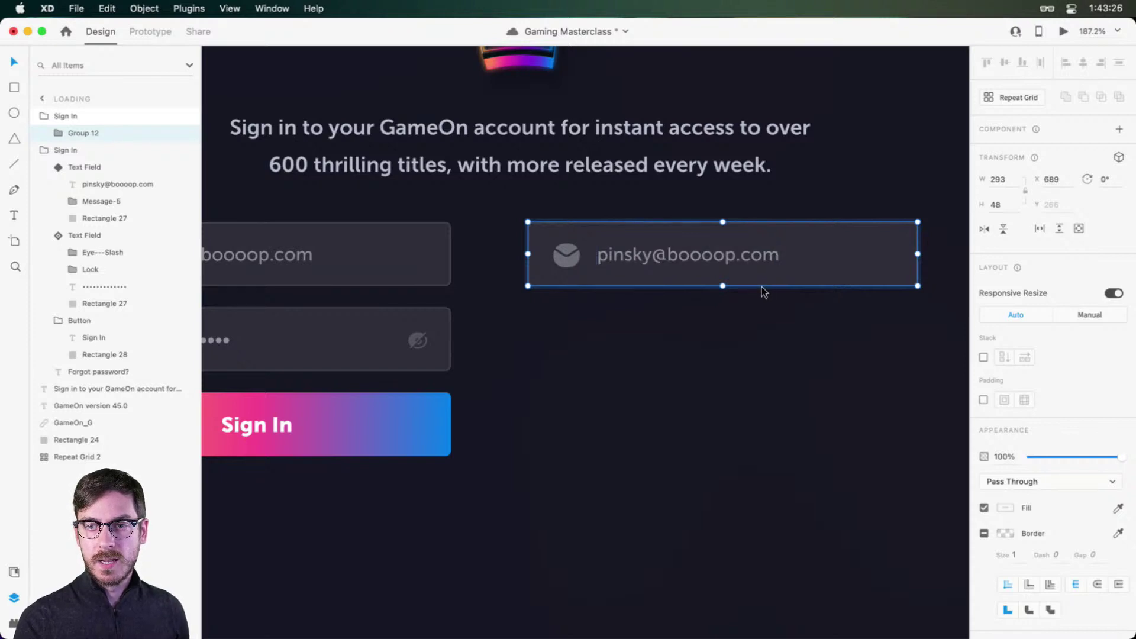
scroll(761, 291, "down", 3)
scroll(702, 327, "down", 2)
scroll(703, 327, "right", 2)
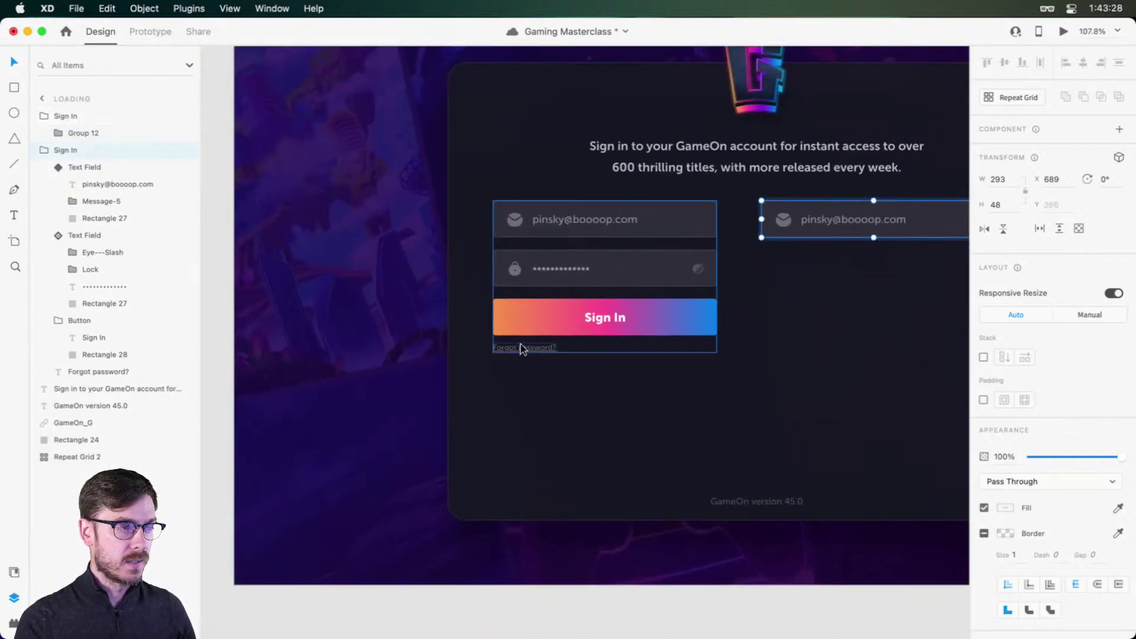
double_click(519, 347)
left_click_drag(518, 346, 701, 310)
key("super+Return")
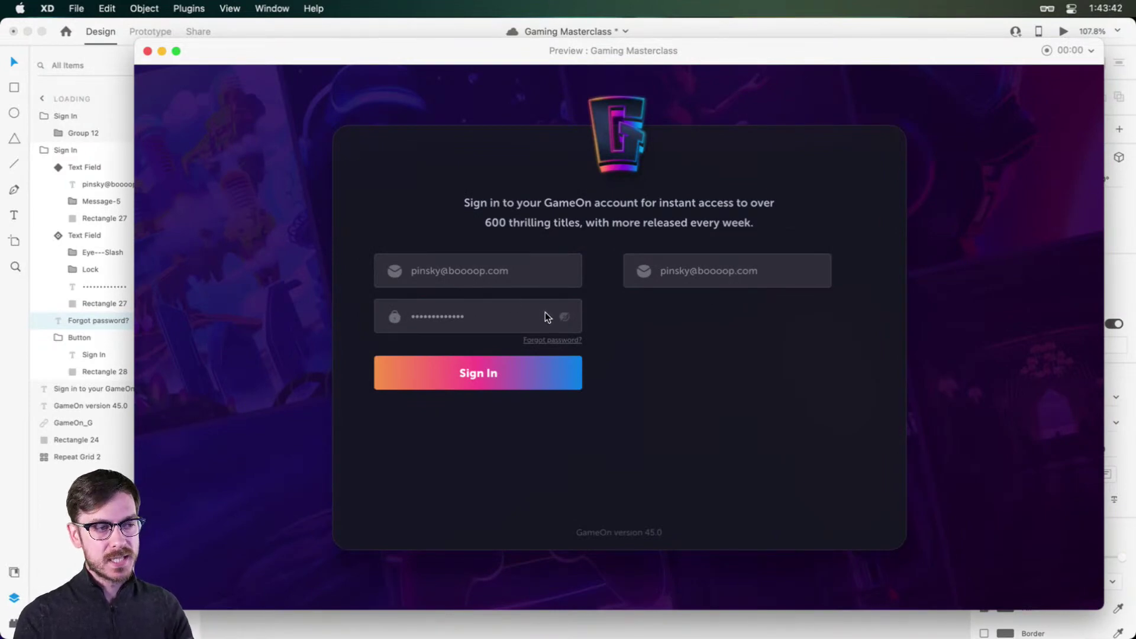
key("super+w")
key("super+z")
key("super+z")
key("super+z")
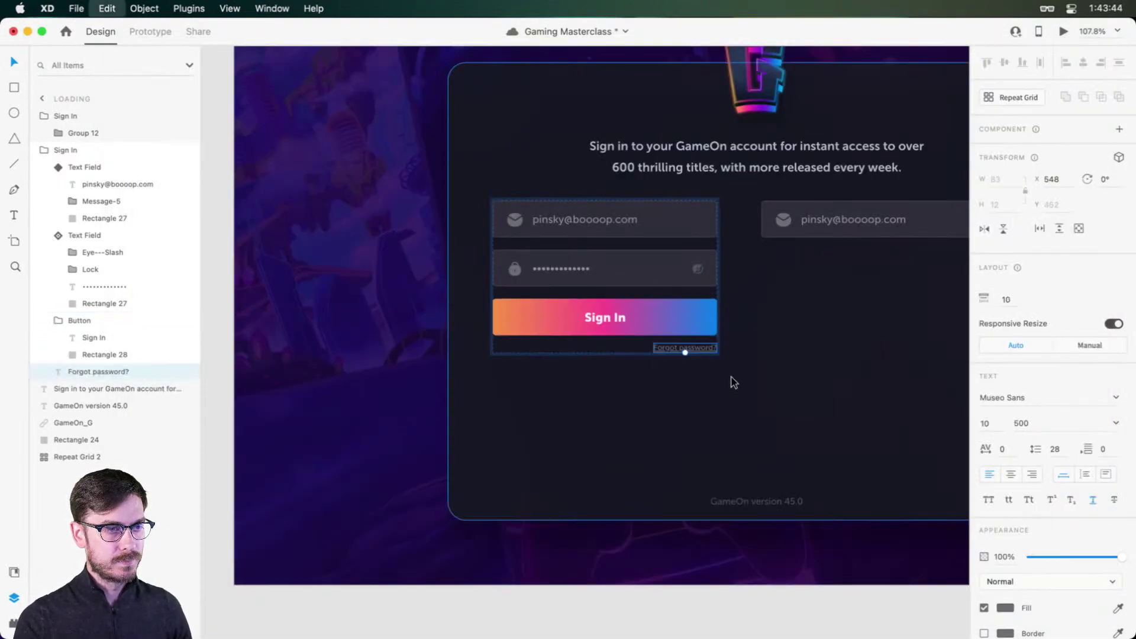
key("super+Return")
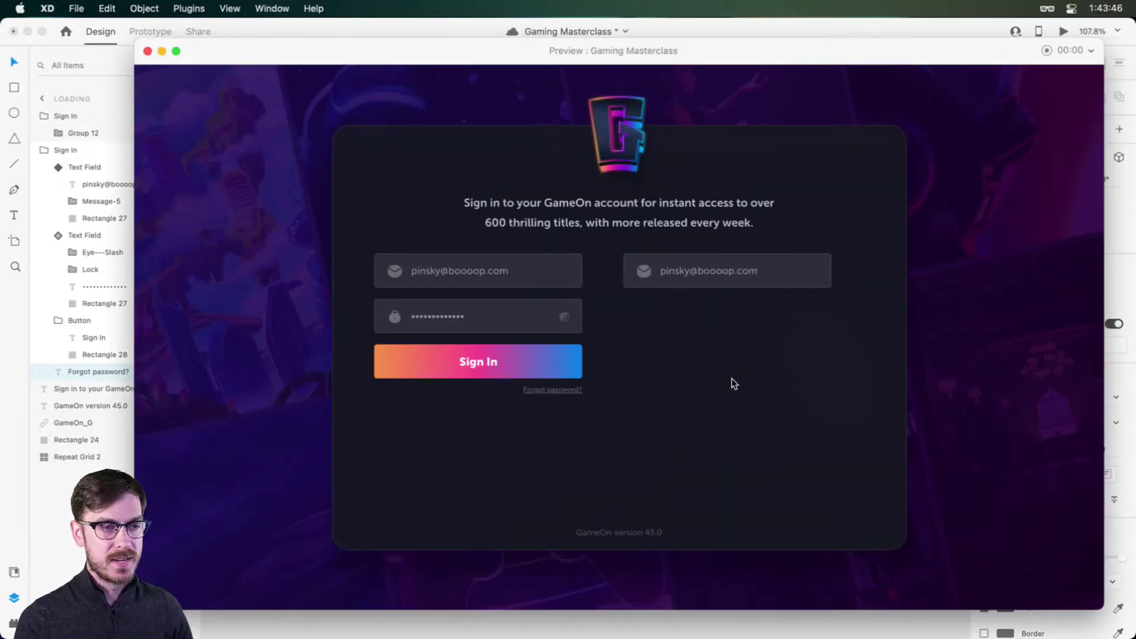
key("super+w")
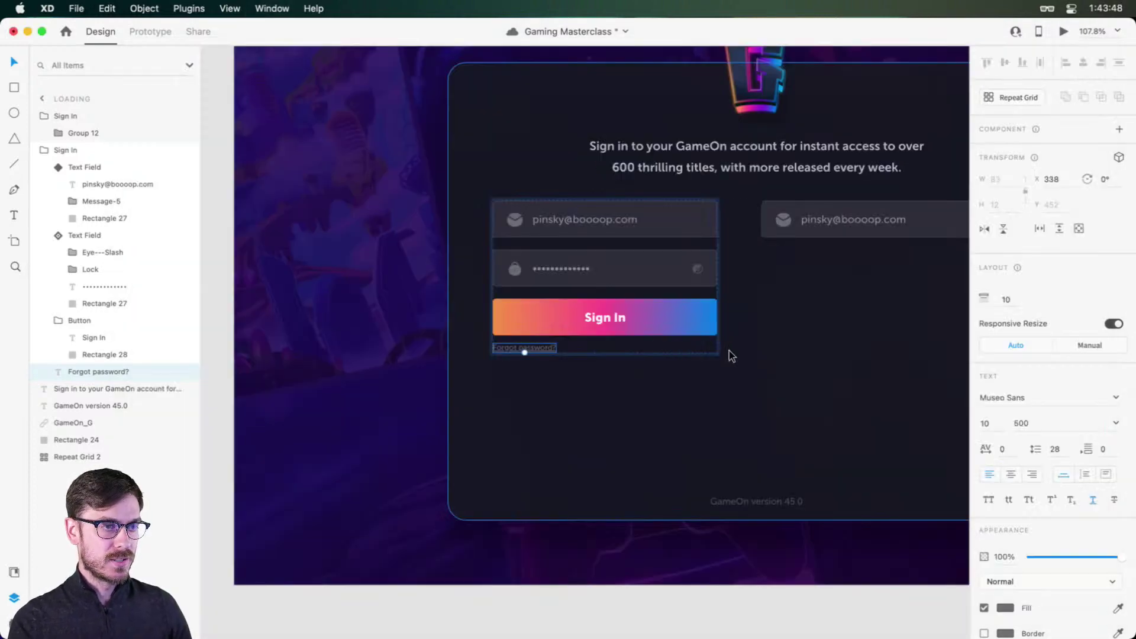
Step: Undo the link move and darken Group 12's background rectangle to #1B1922
key("super+z")
scroll(757, 344, "right", 3)
scroll(898, 190, "up", 5)
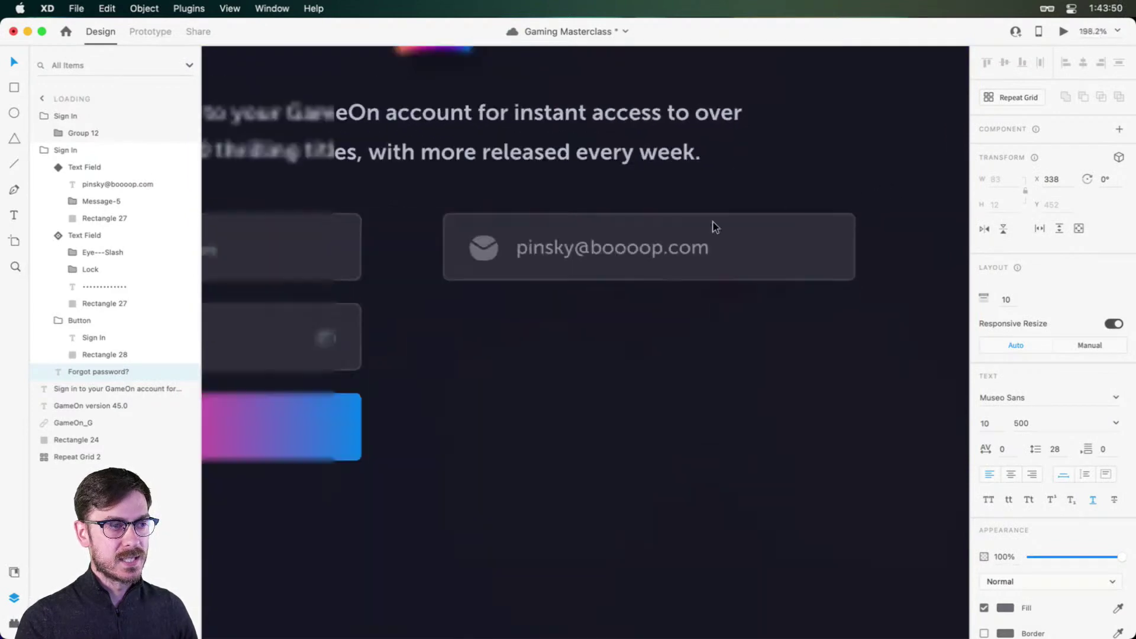
left_click(728, 250)
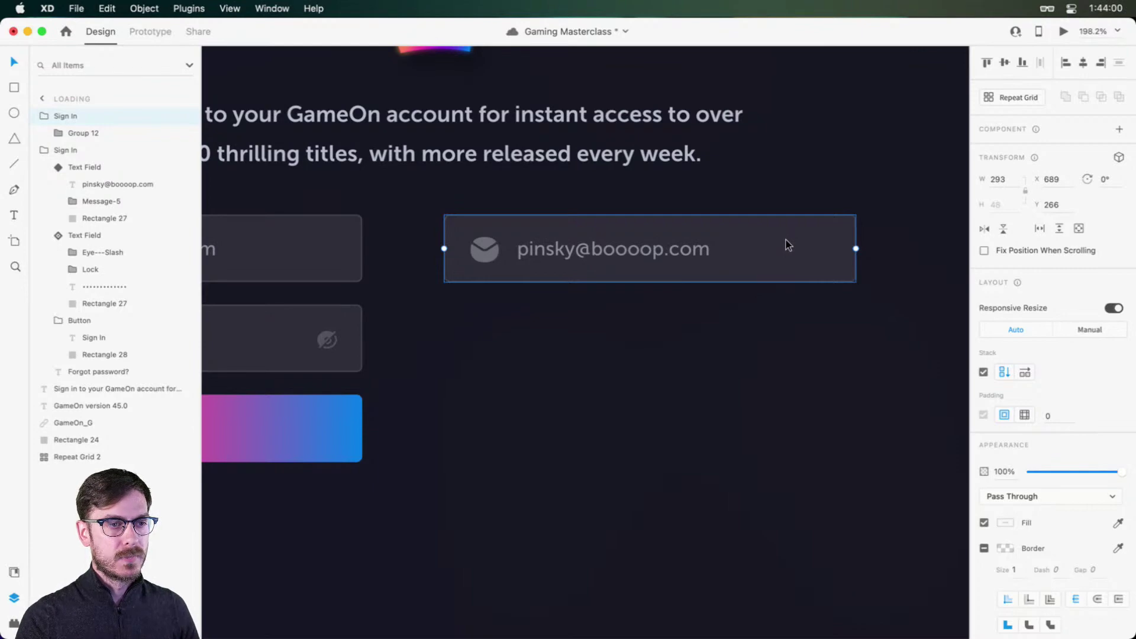
key("Escape")
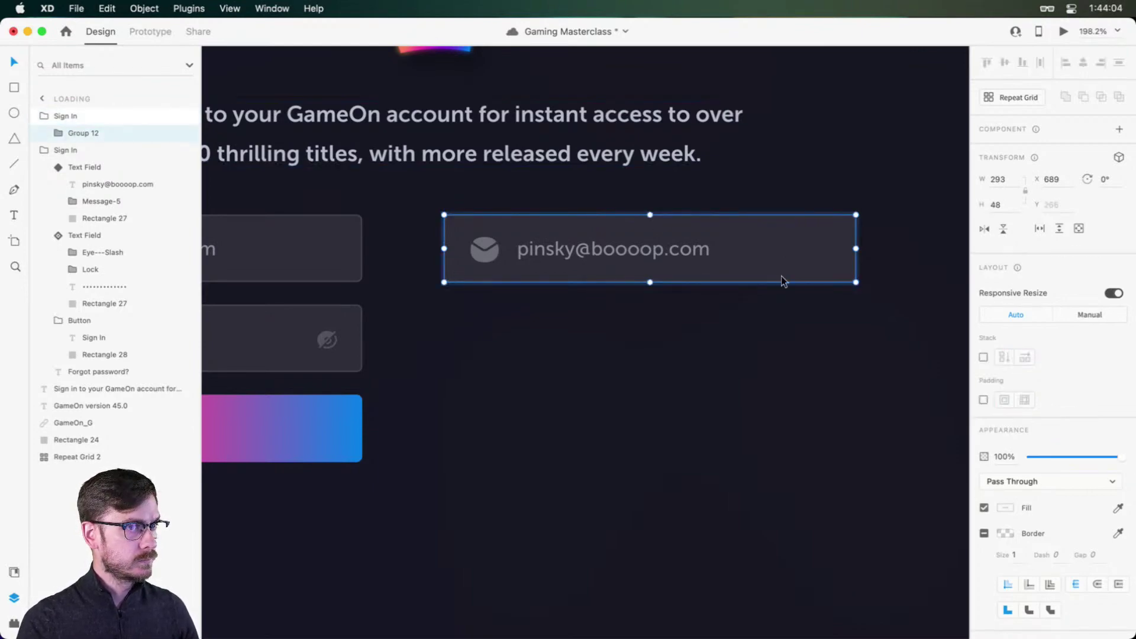
double_click(799, 246)
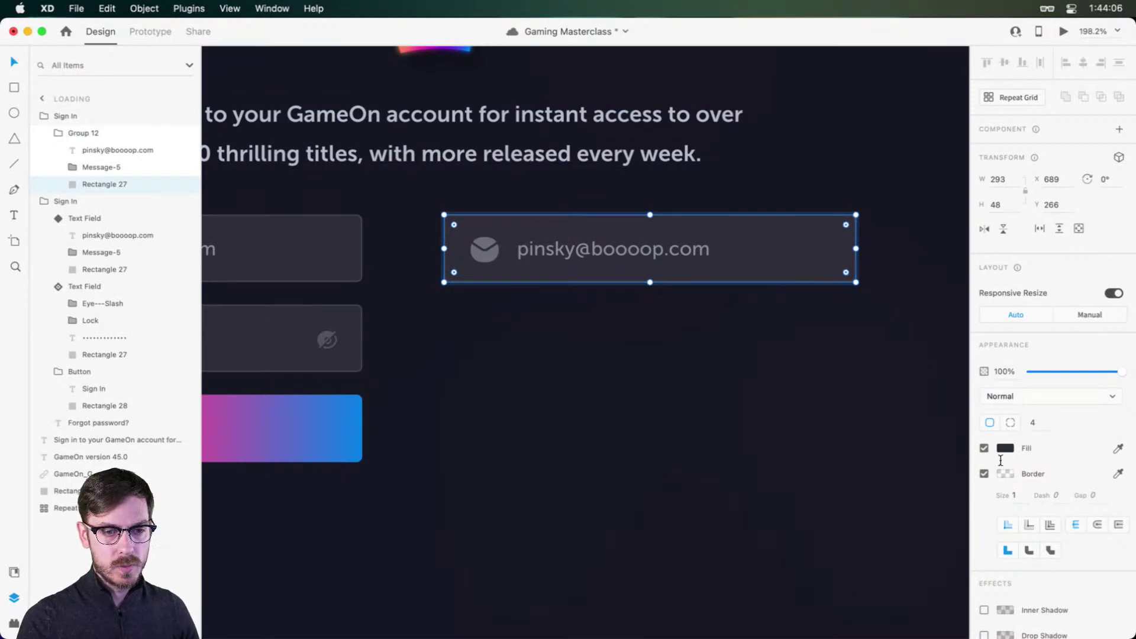
left_click(1006, 448)
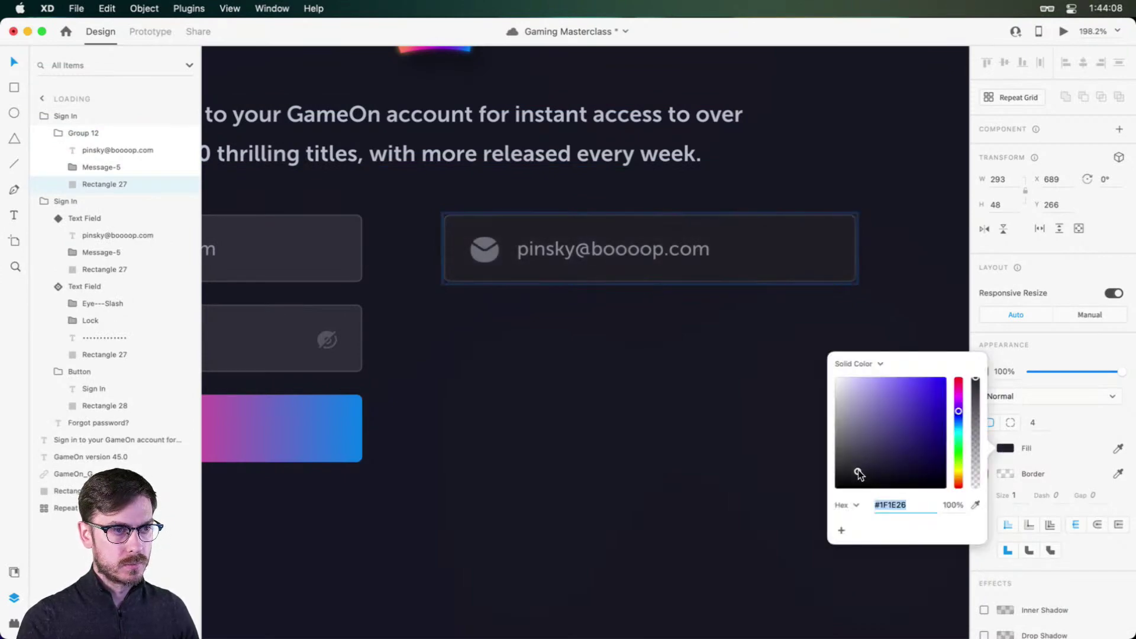
left_click_drag(858, 473, 862, 474)
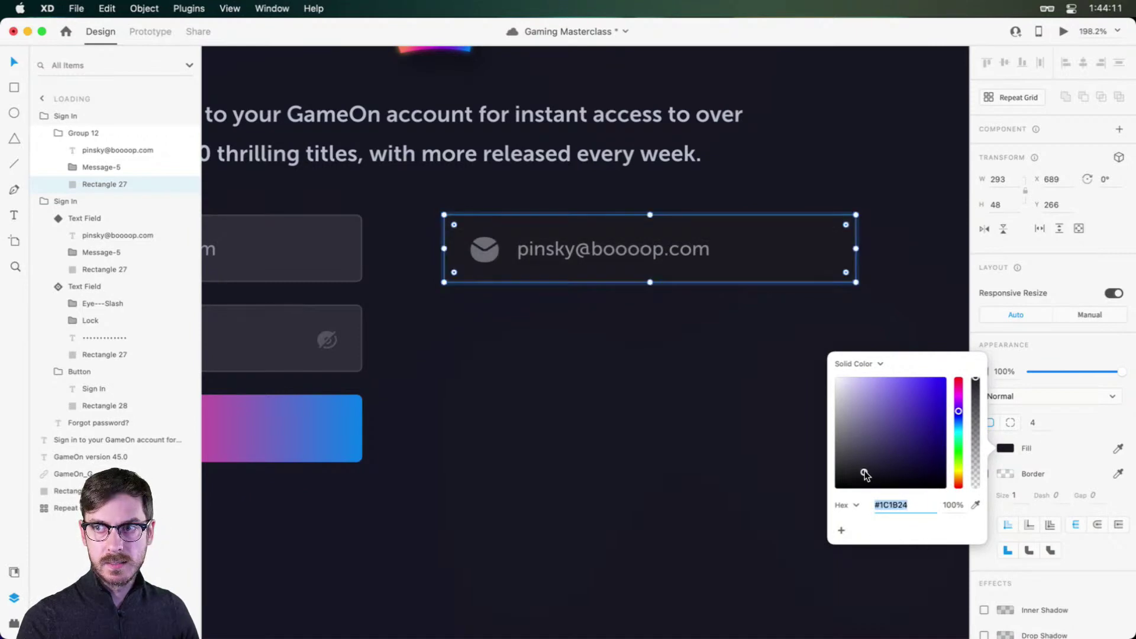
Step: Change the field's label text to 'Sign in with GameBook'
double_click(560, 245)
type("Si")
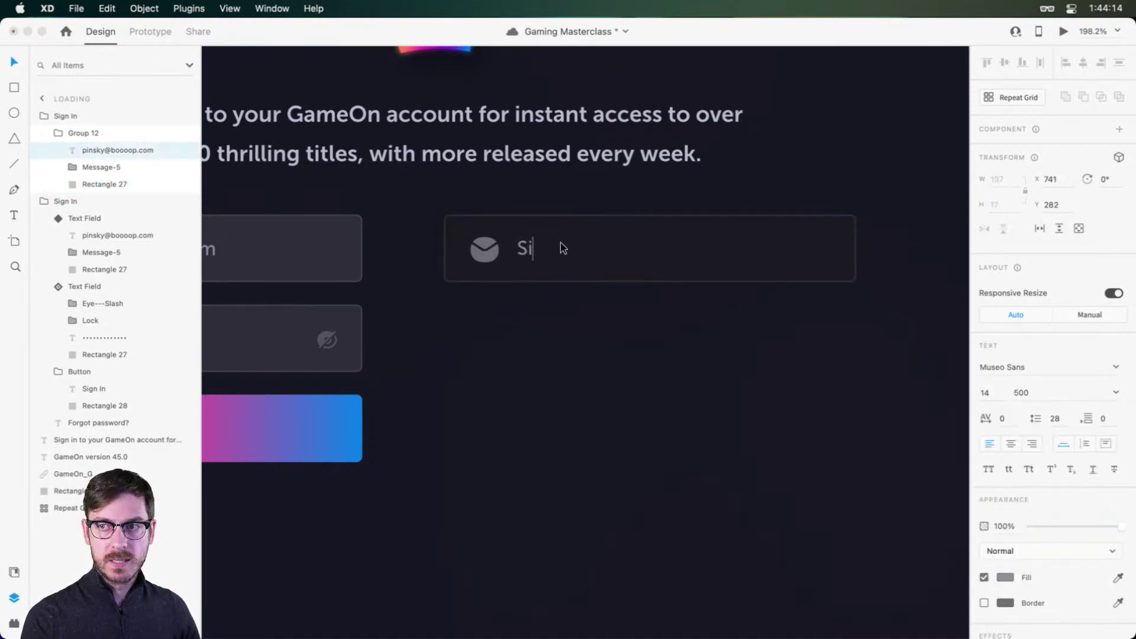
type("gn in with Game")
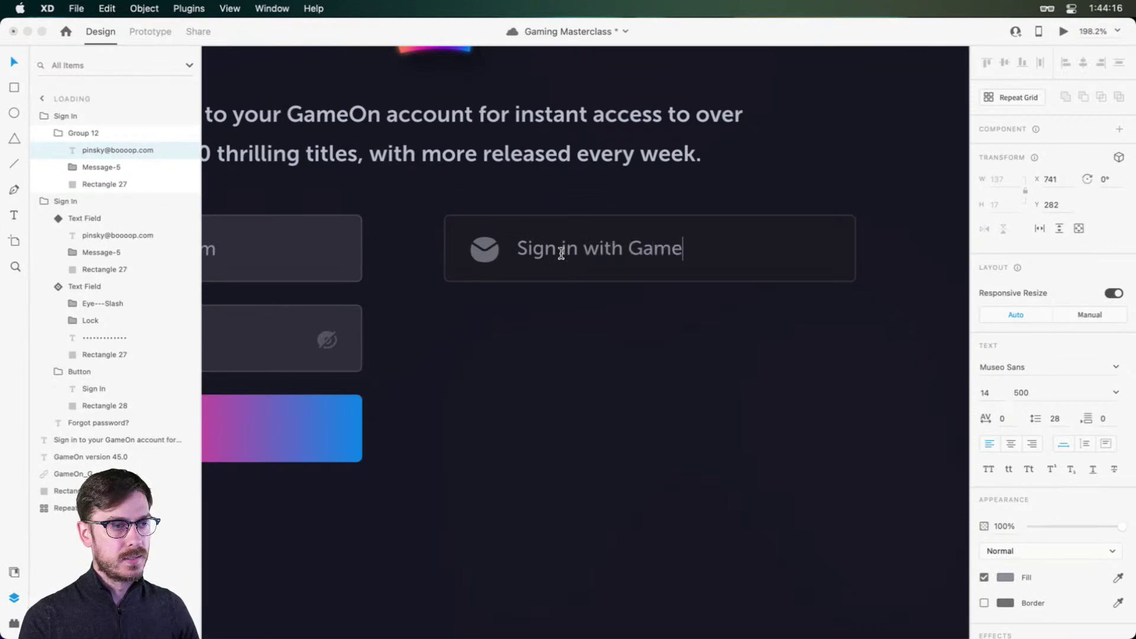
type("Book")
key("Escape")
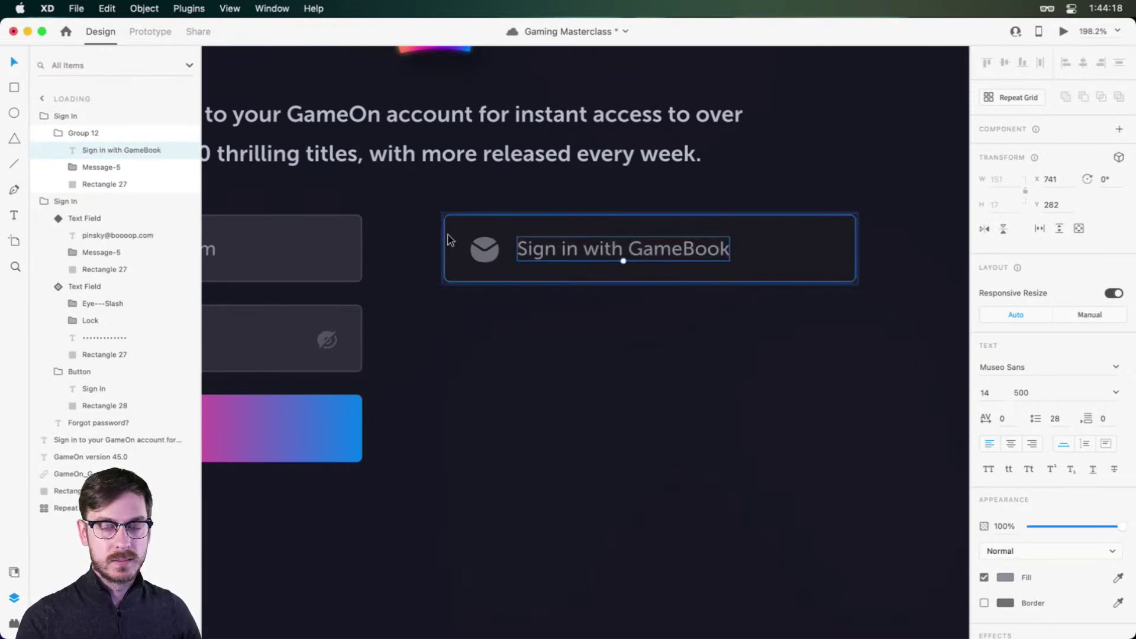
left_click(494, 254)
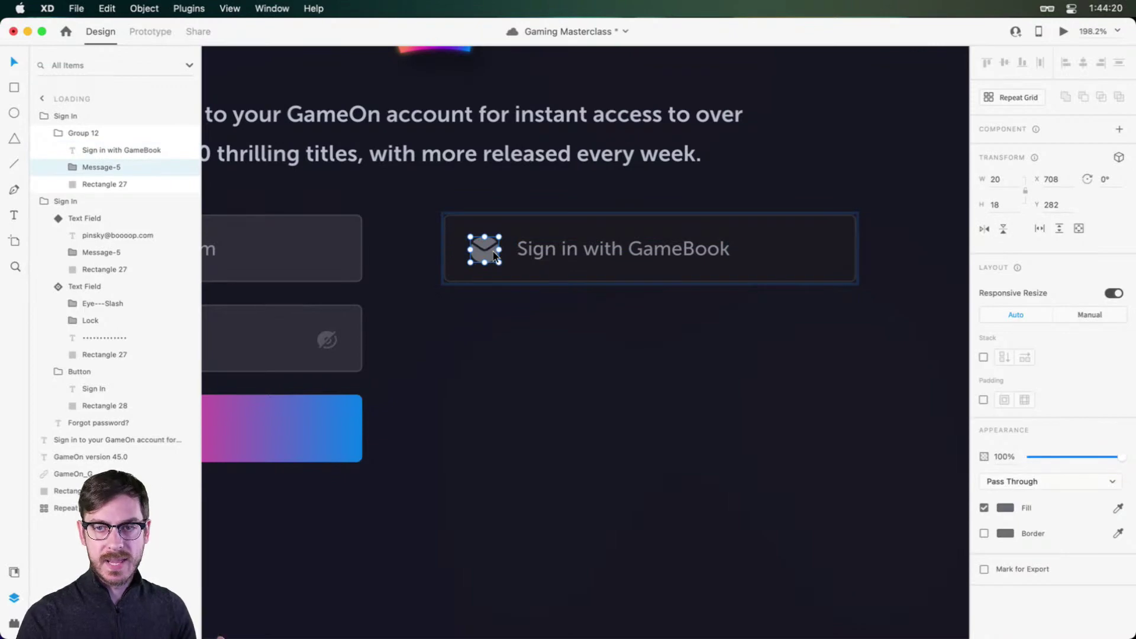
Step: Replace the envelope icon with a grey, outline-free circle aligned beside the label
scroll(495, 256, "up", 5)
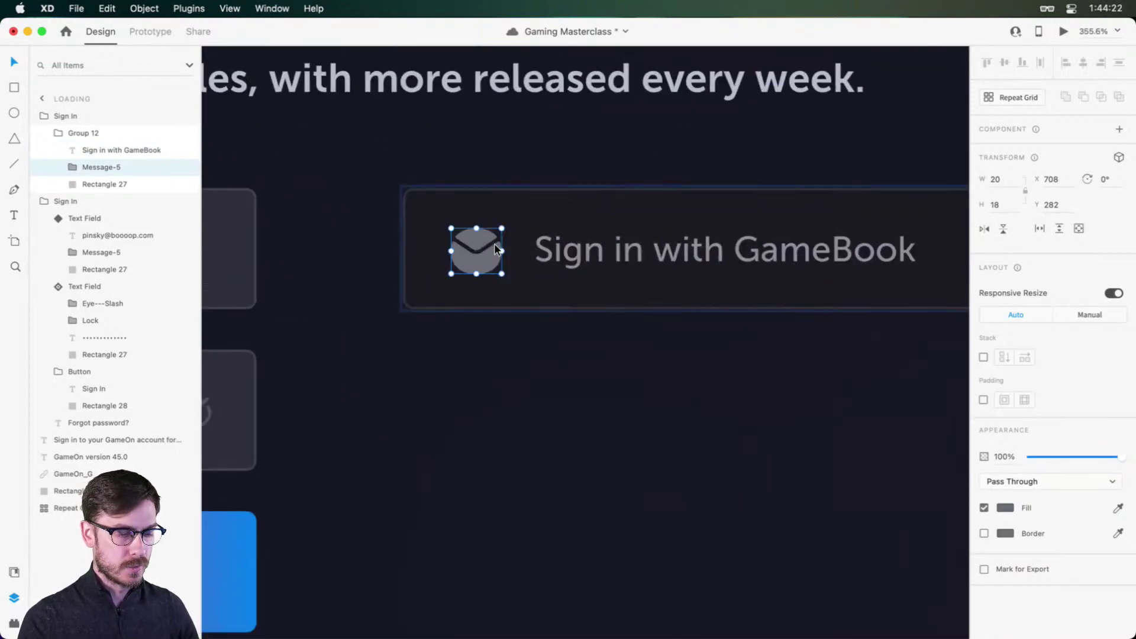
key("Delete")
key("e")
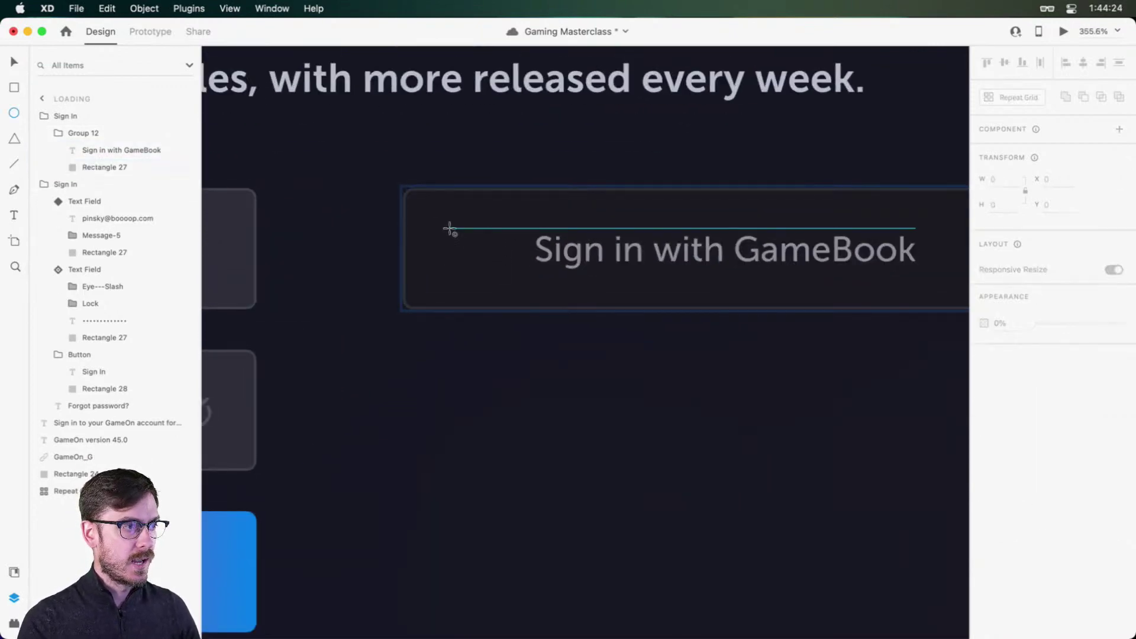
left_click_drag(449, 229, 514, 276)
key("v")
left_click_drag(471, 248, 470, 244)
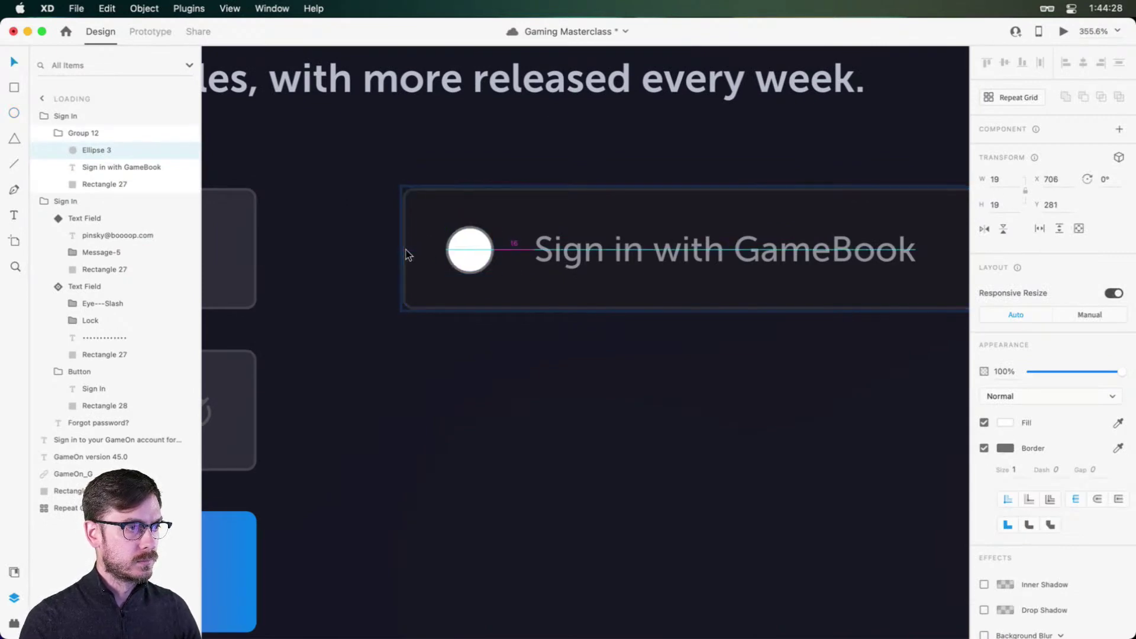
key("Left")
left_click_drag(583, 245, 564, 243)
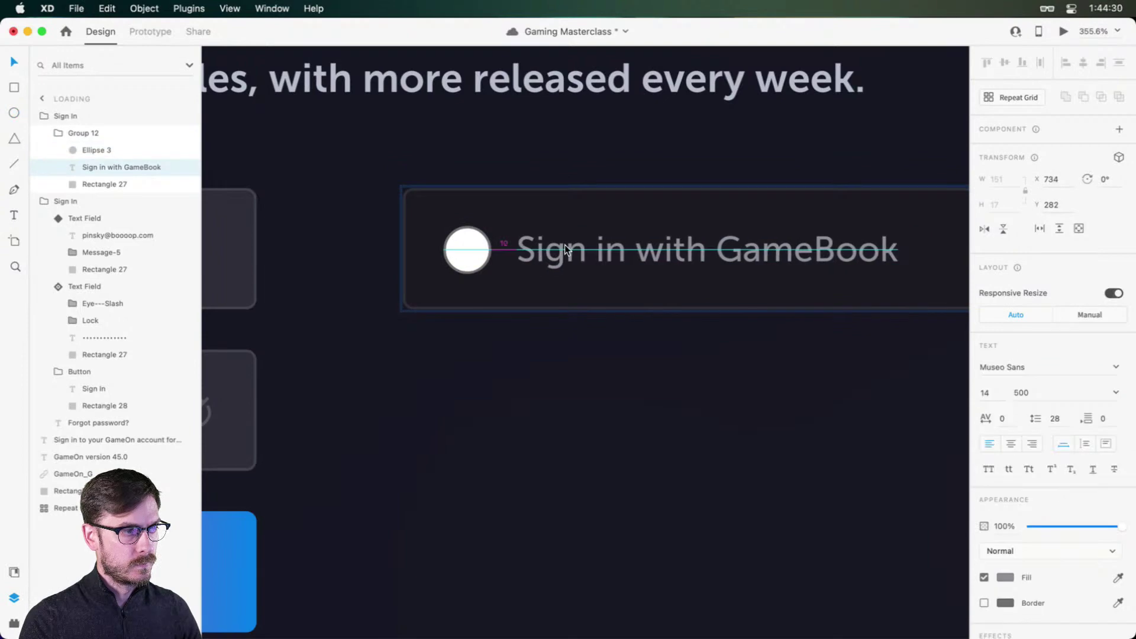
left_click(481, 256)
scroll(483, 260, "down", 3)
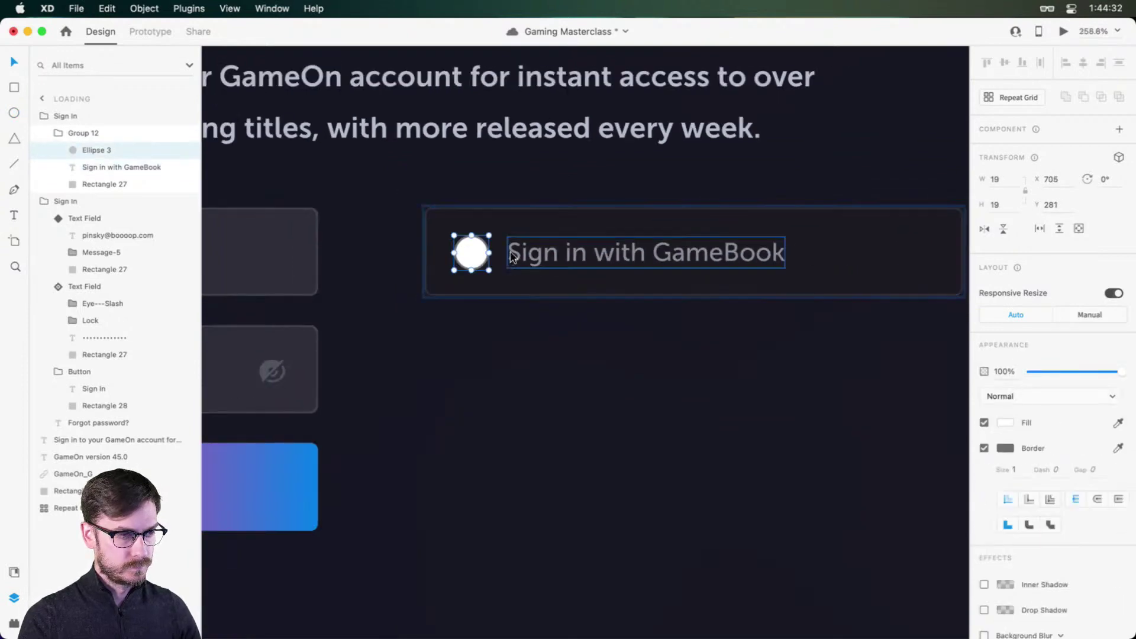
key("i")
left_click(512, 250)
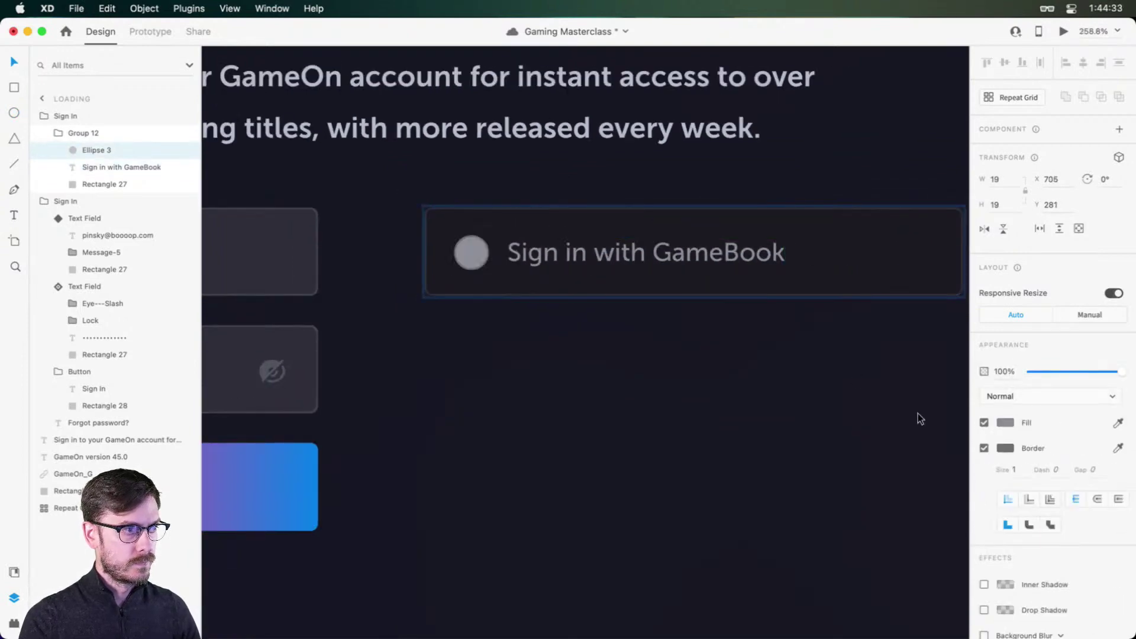
left_click(984, 448)
Step: Rename the group 'Button, Network', make it a component and duplicate it
left_click(106, 132)
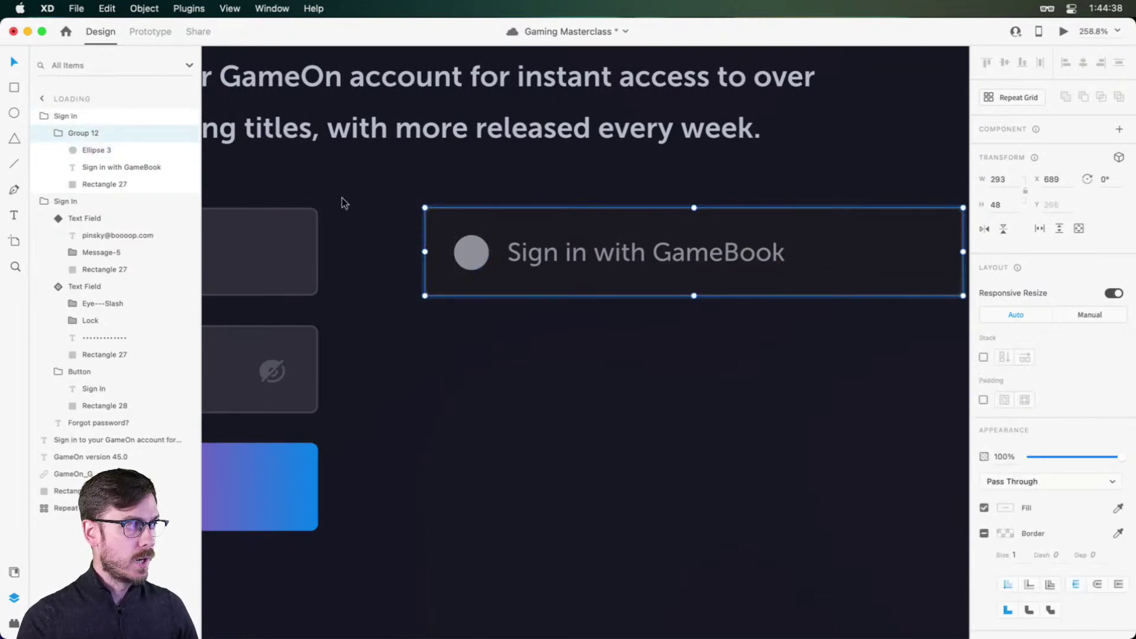
double_click(95, 133)
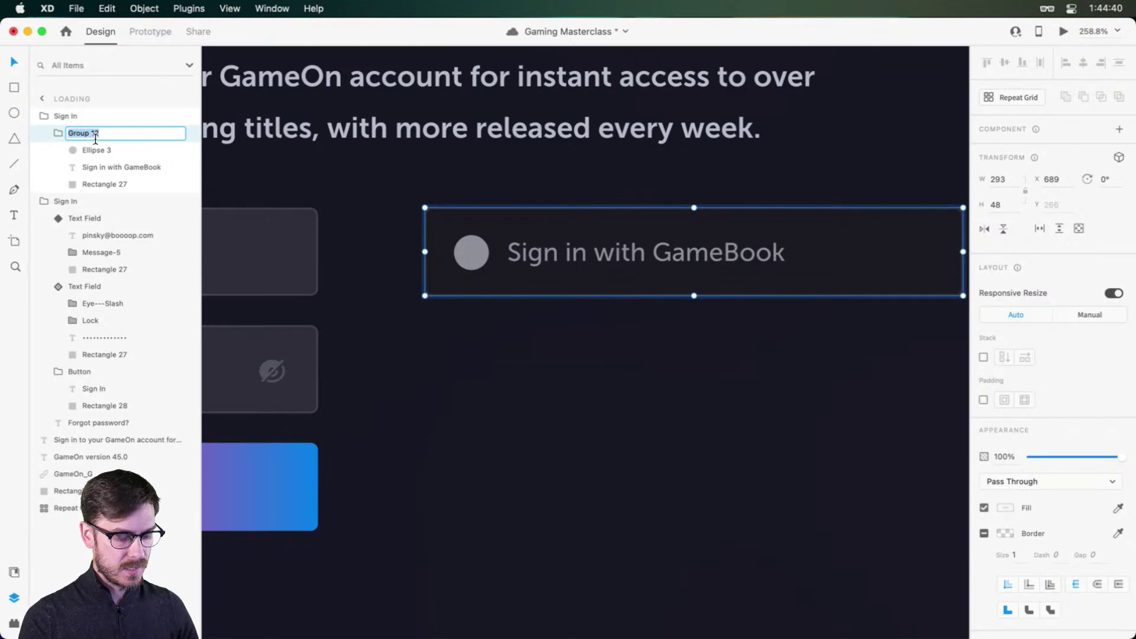
type("Button, Lg")
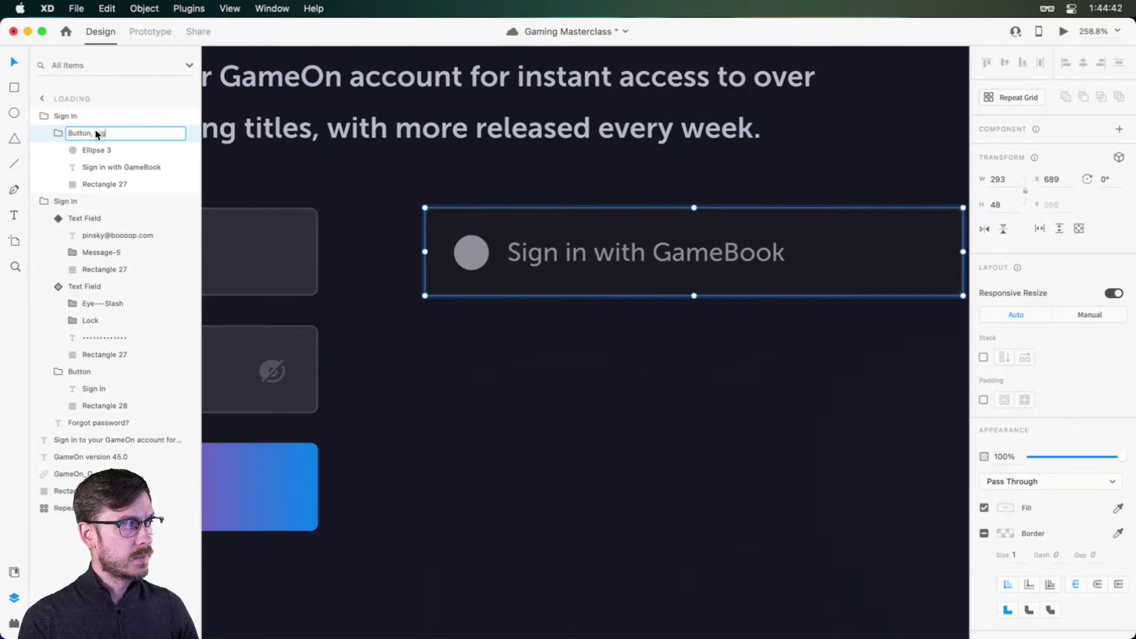
key("BackSpace")
key("BackSpace")
key("BackSpace")
key("BackSpace")
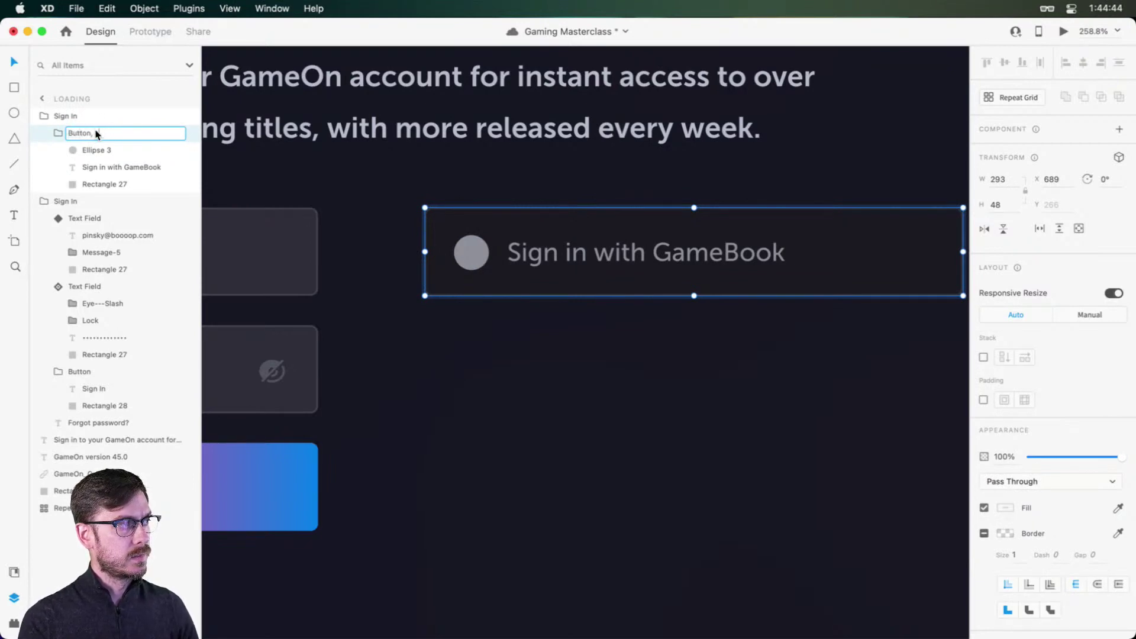
type("Net")
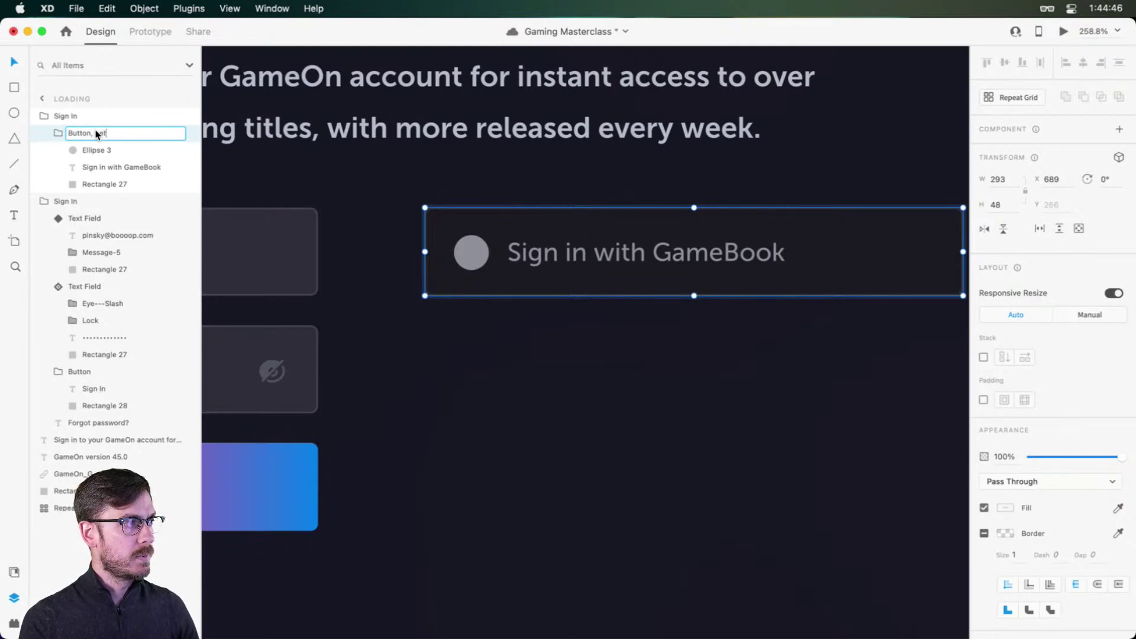
type("work")
key("Return")
key("super+k")
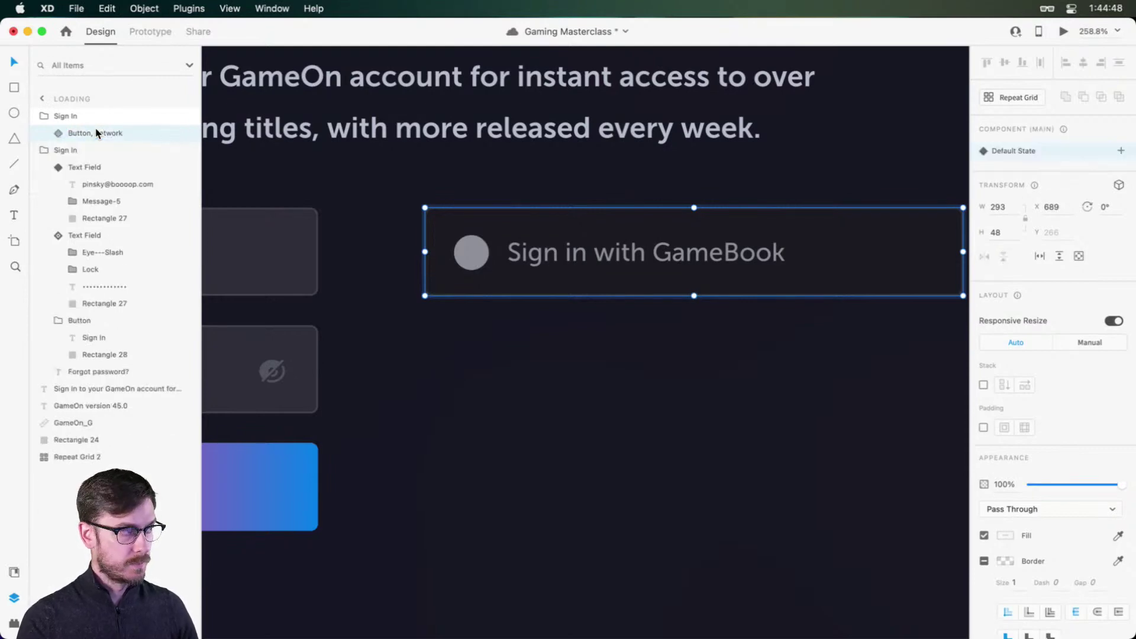
key("super+d")
key("super+d")
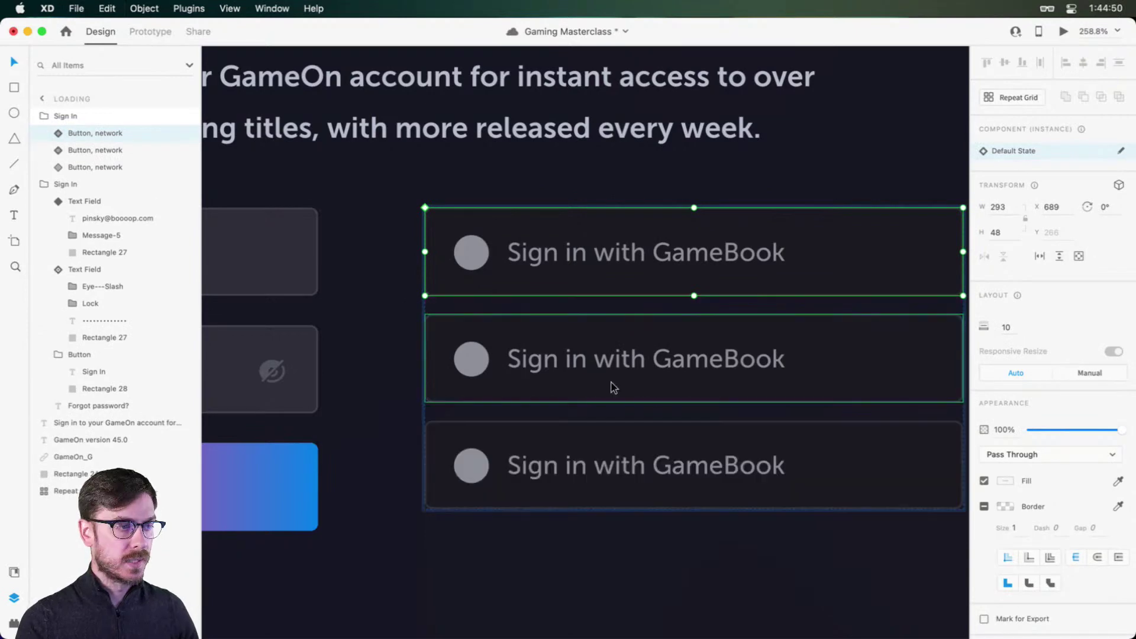
Step: Reorder the stack and relabel the middle button 'Sign in with PwnTok'
left_click_drag(599, 366, 605, 274)
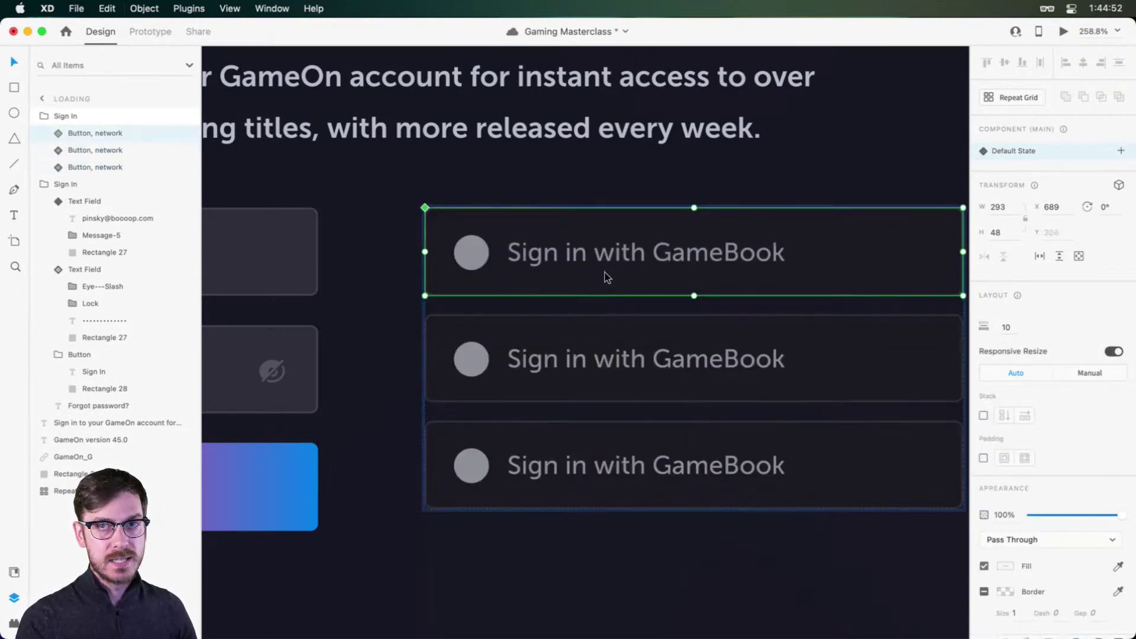
scroll(638, 340, "right", 2)
double_click(638, 354)
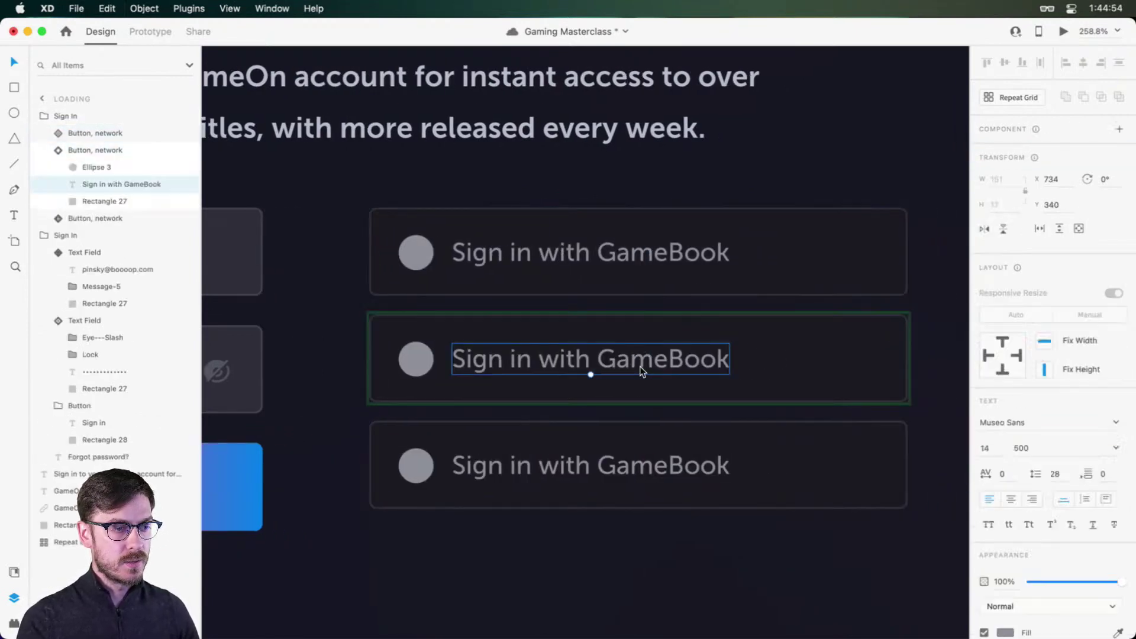
double_click(645, 368)
double_click(645, 369)
type("P")
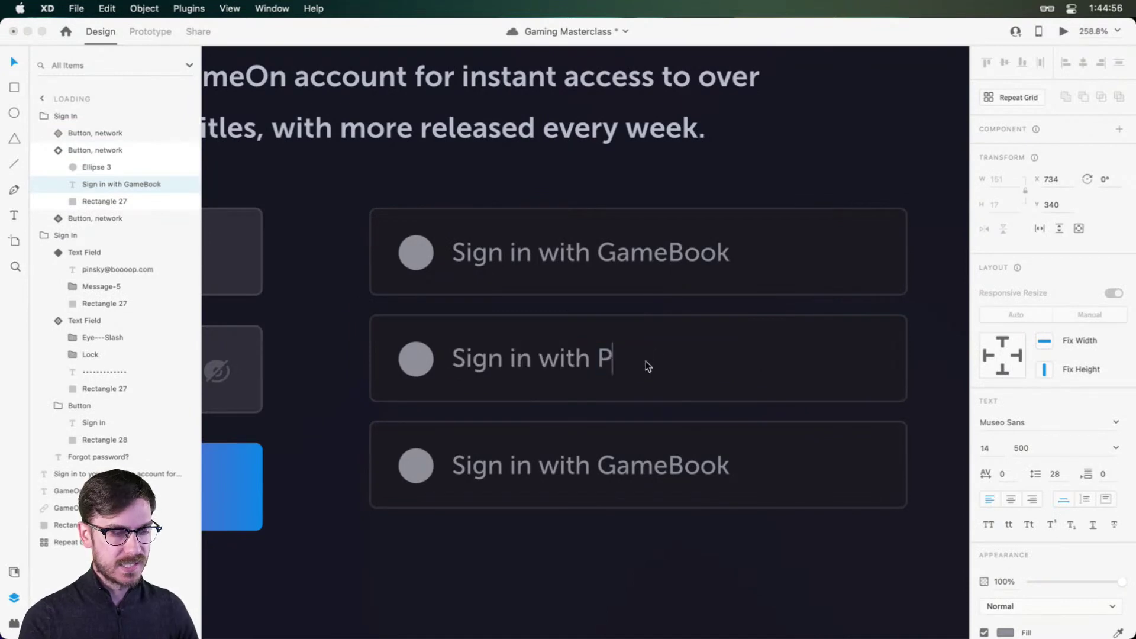
type("wn")
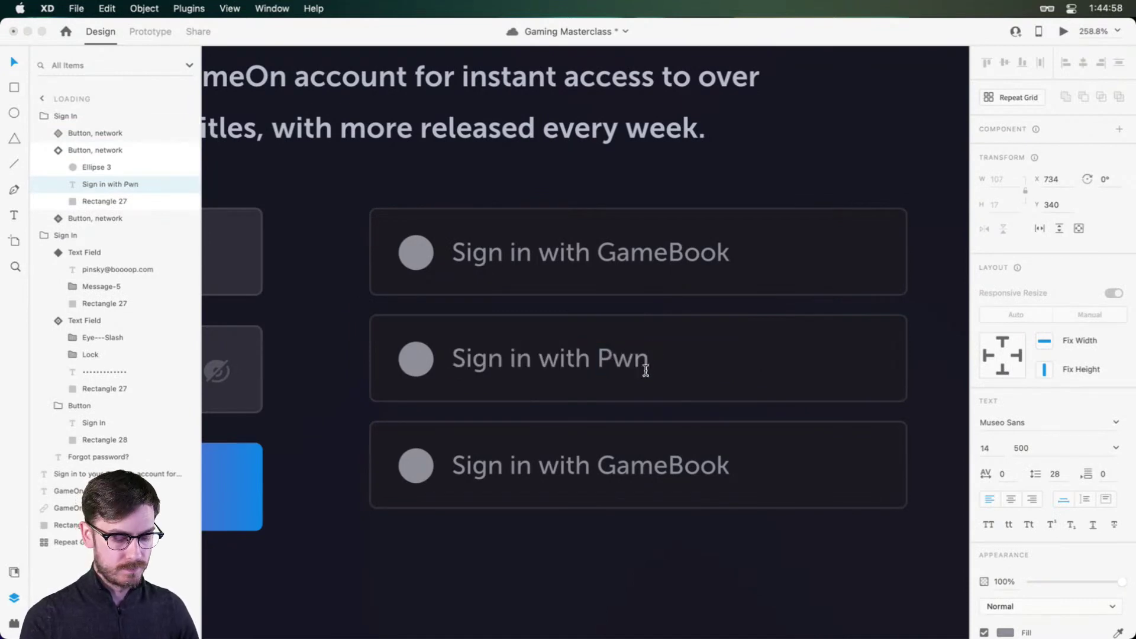
type("Tok")
key("Escape")
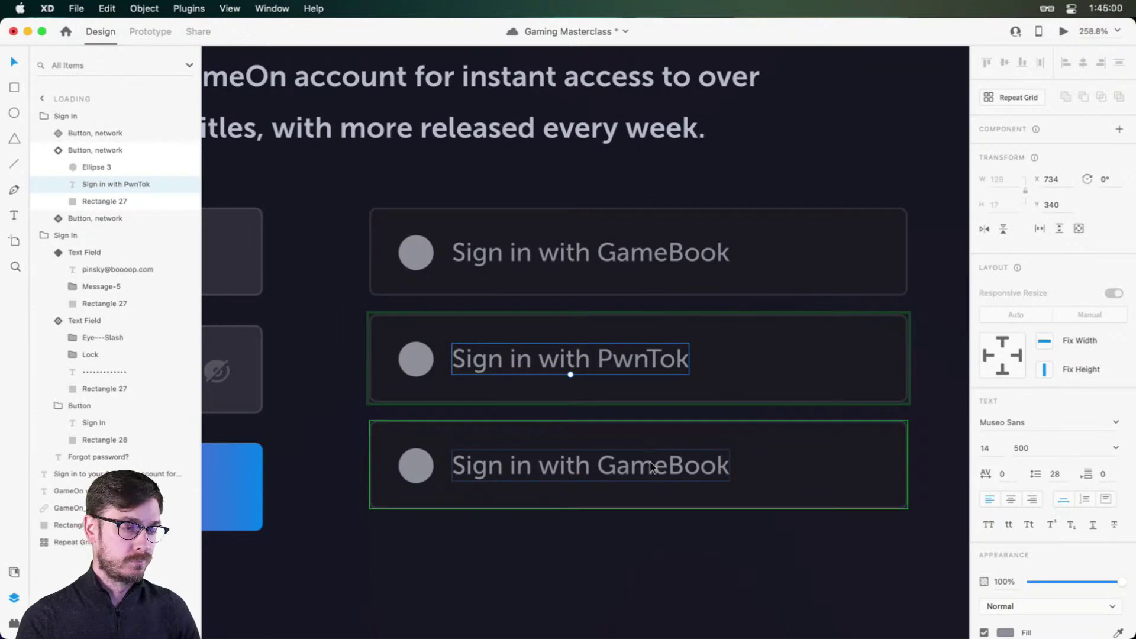
Step: Relabel the bottom button 'Sign in with GameGram'
double_click(653, 468)
double_click(651, 471)
type("Gameg")
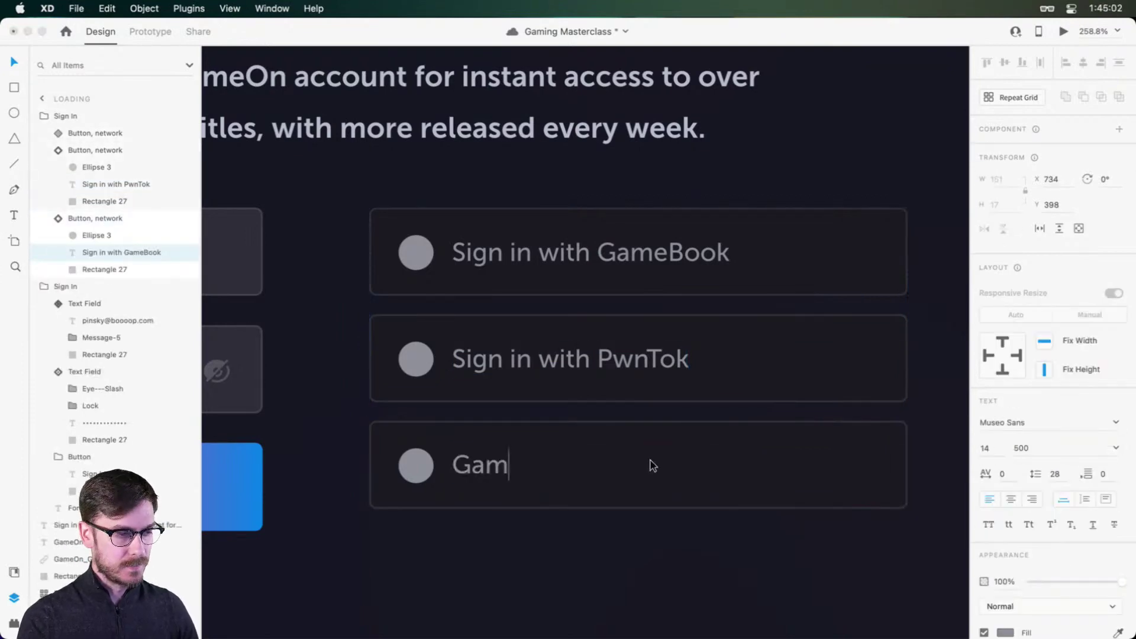
key("BackSpace")
key("BackSpace")
key("BackSpace")
key("BackSpace")
key("BackSpace")
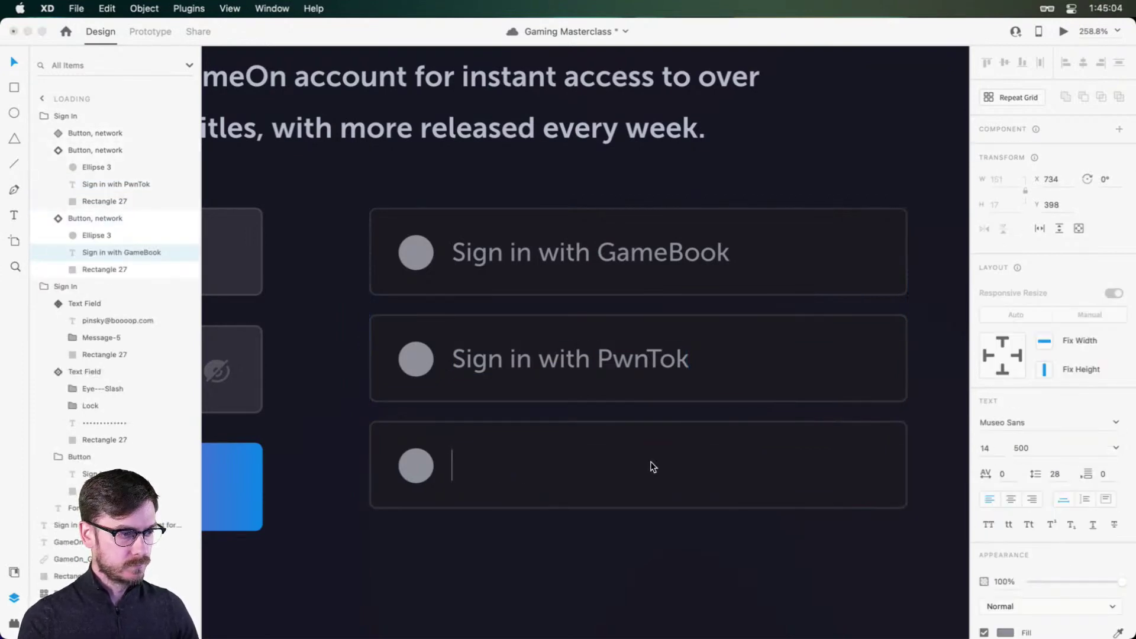
type("Sign in with GameGram")
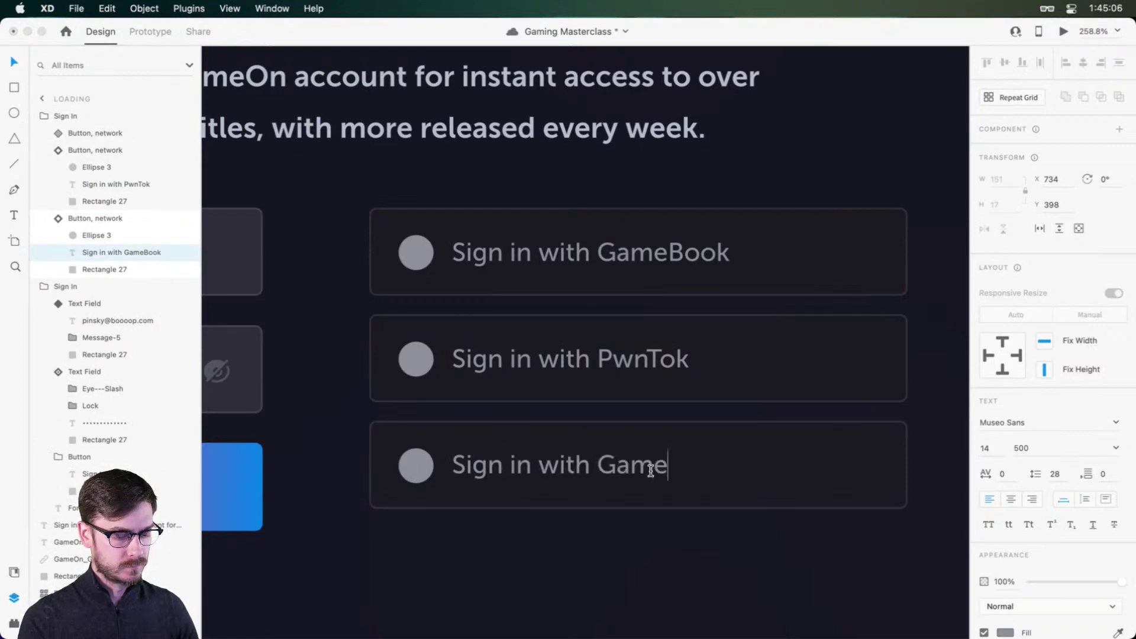
key("Escape")
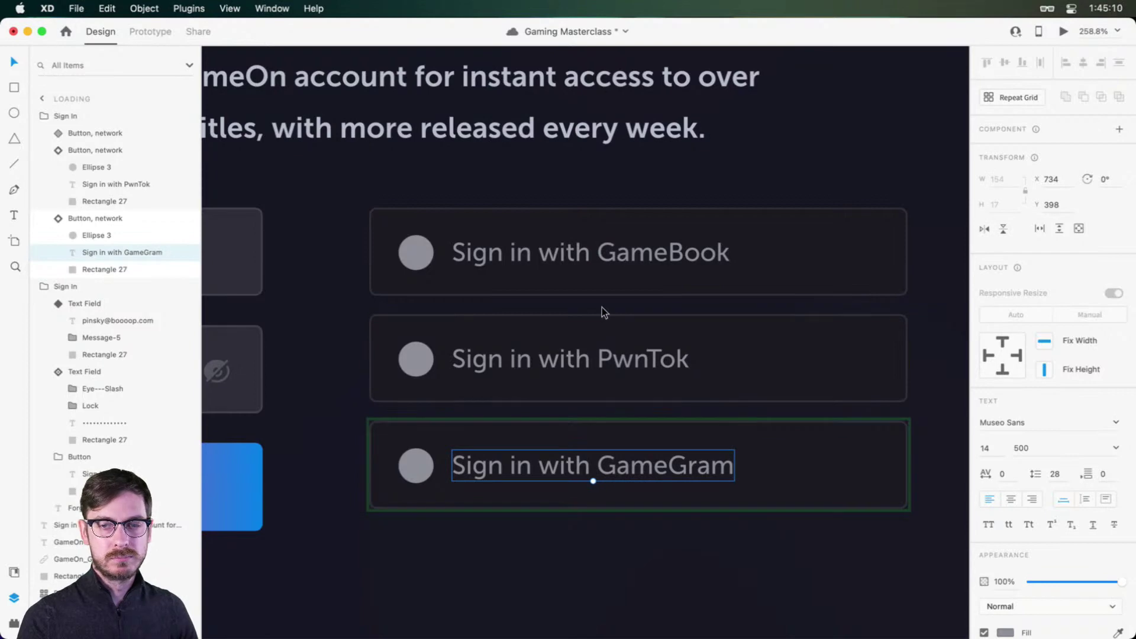
scroll(603, 310, "down", 3)
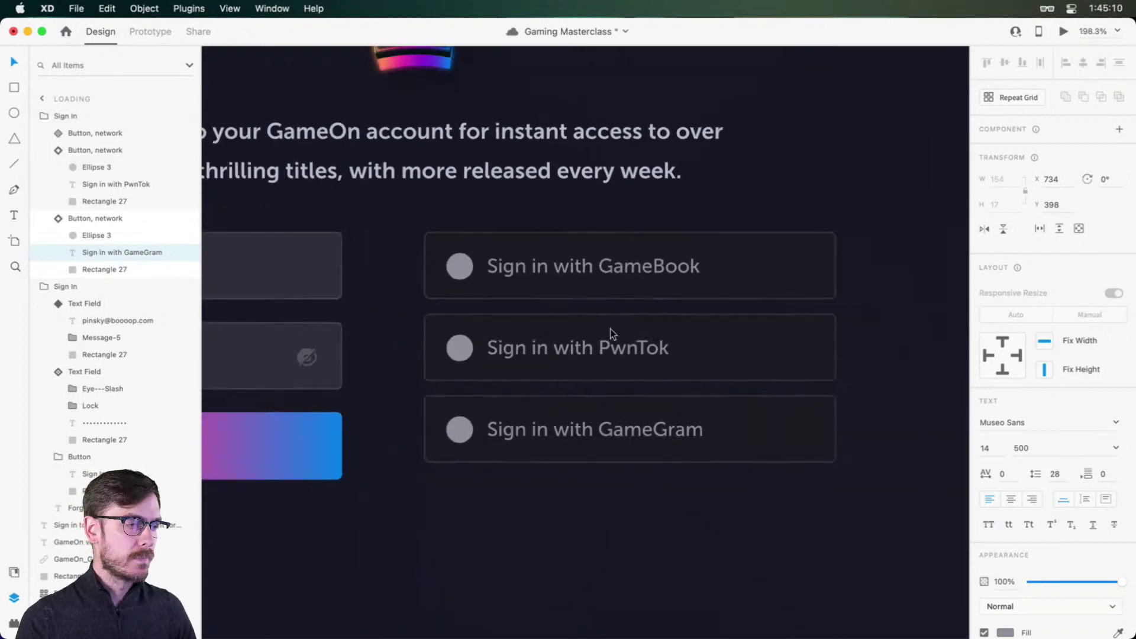
Step: Select the three-button group and save the document
left_click(891, 325)
left_click(659, 430)
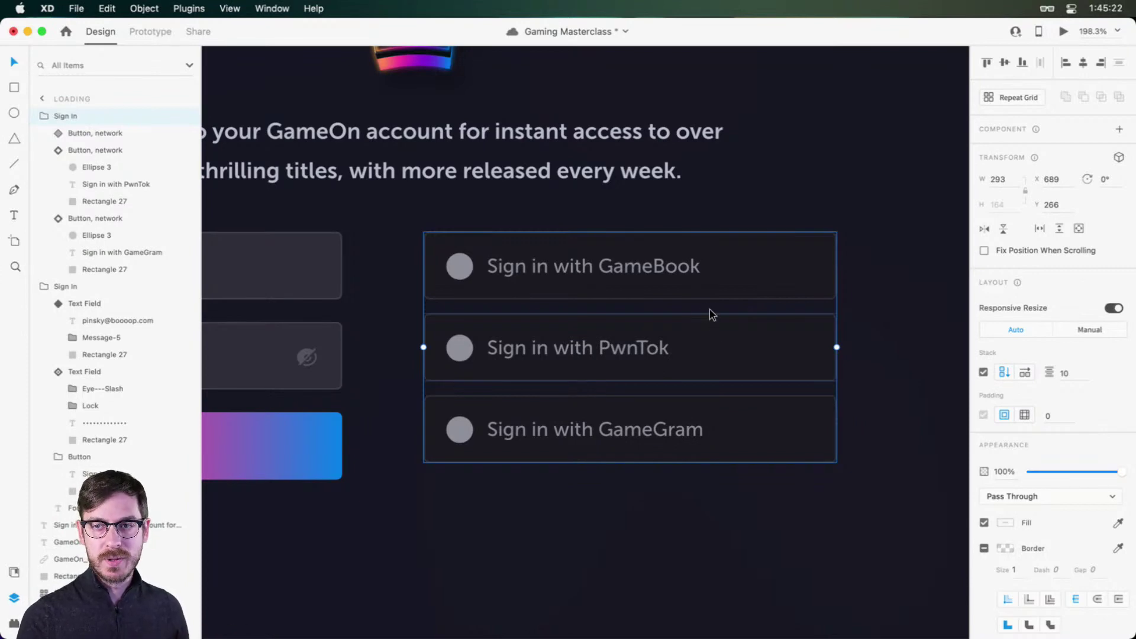
scroll(686, 298, "down", 3)
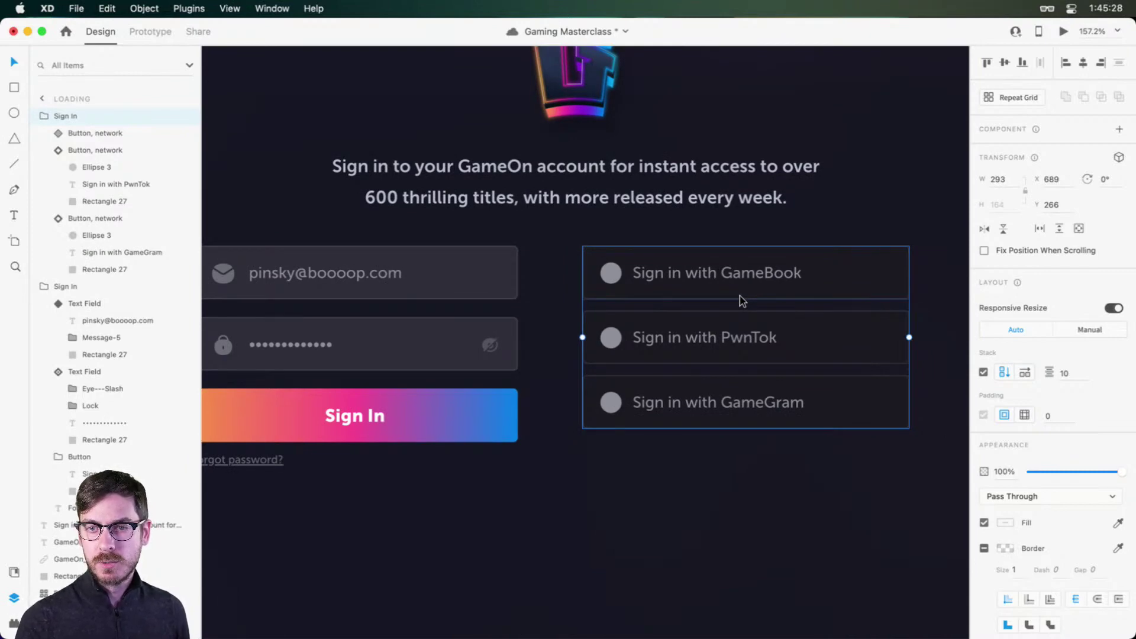
key("super+s")
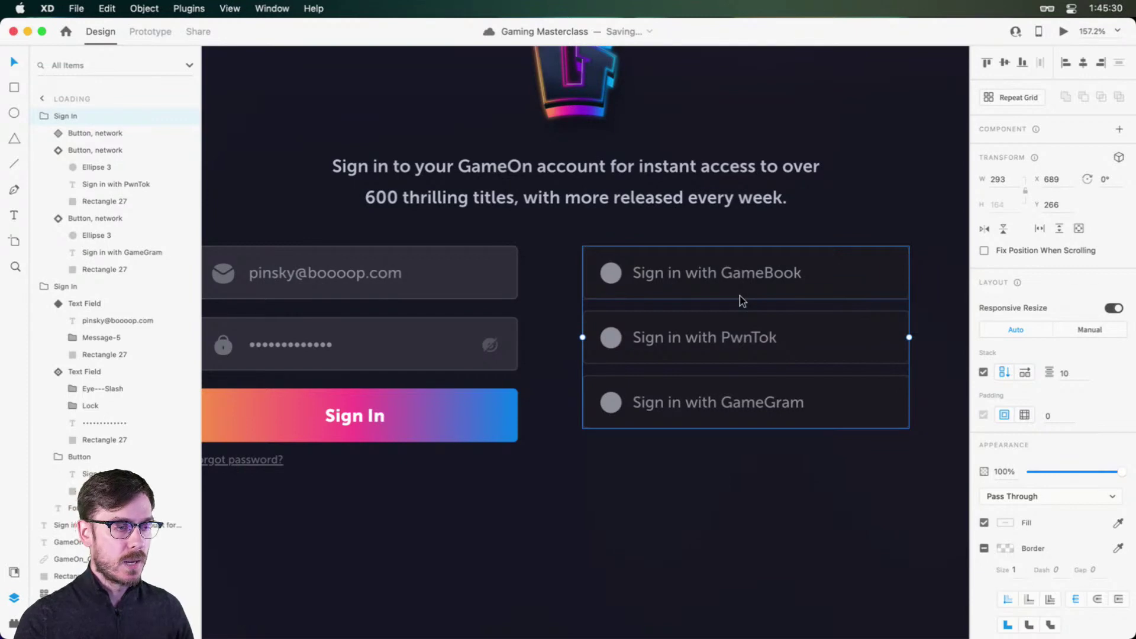
left_click(593, 482)
Step: Space the social buttons 16 apart and centre them with the form in the card
left_click_drag(641, 387, 703, 332)
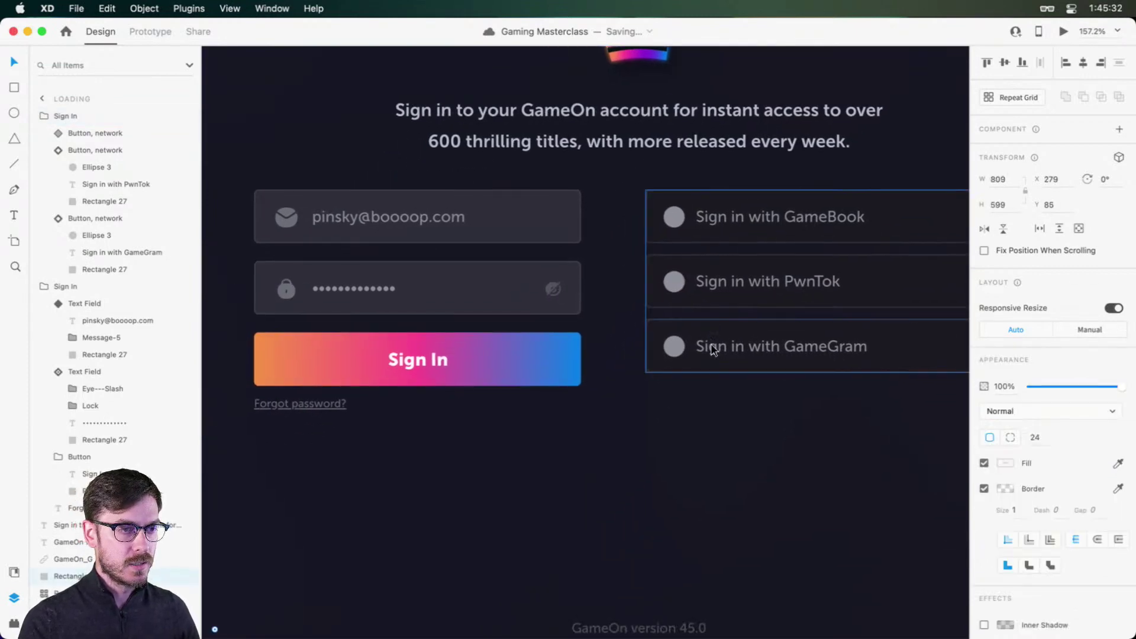
left_click(714, 350)
left_click(1010, 368)
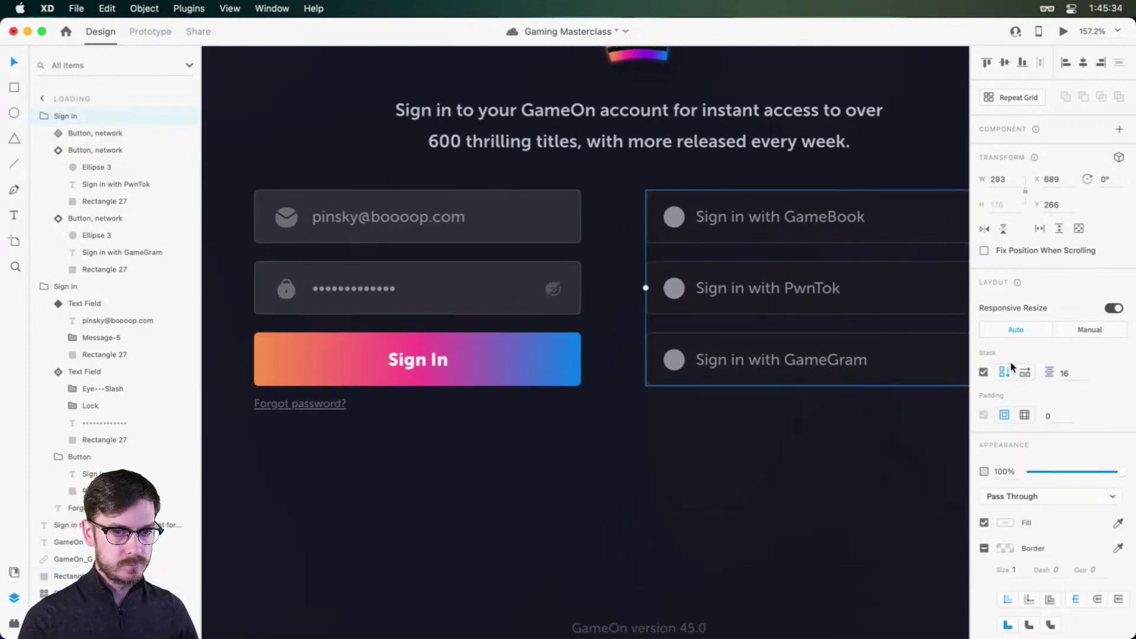
scroll(674, 288, "down", 5)
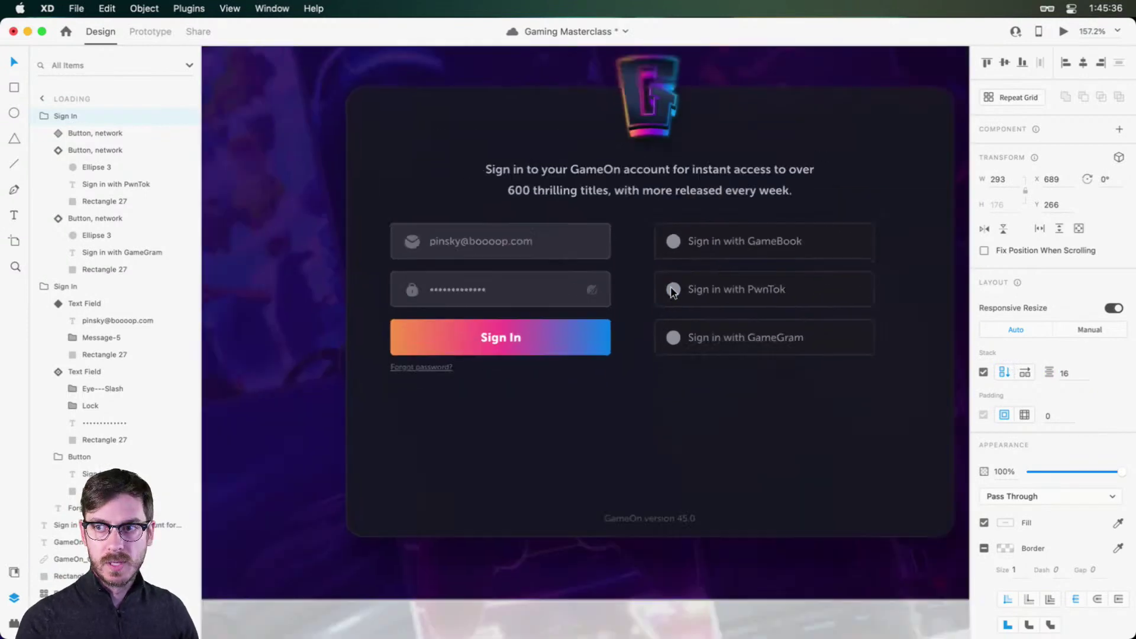
left_click_drag(683, 316, 640, 304)
left_click_drag(702, 231, 673, 235)
left_click(572, 230, "shift")
Step: Check the card layout and save the document again
scroll(732, 424, "down", 1)
left_click_drag(732, 424, 669, 396)
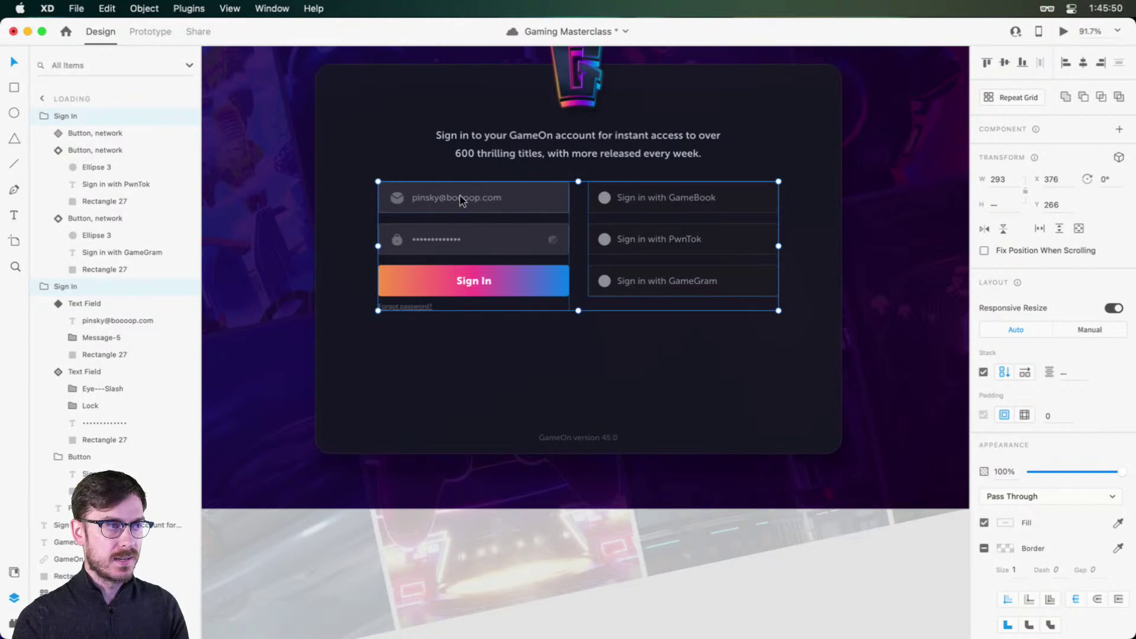
scroll(461, 200, "up", 1)
scroll(461, 200, "up", 2)
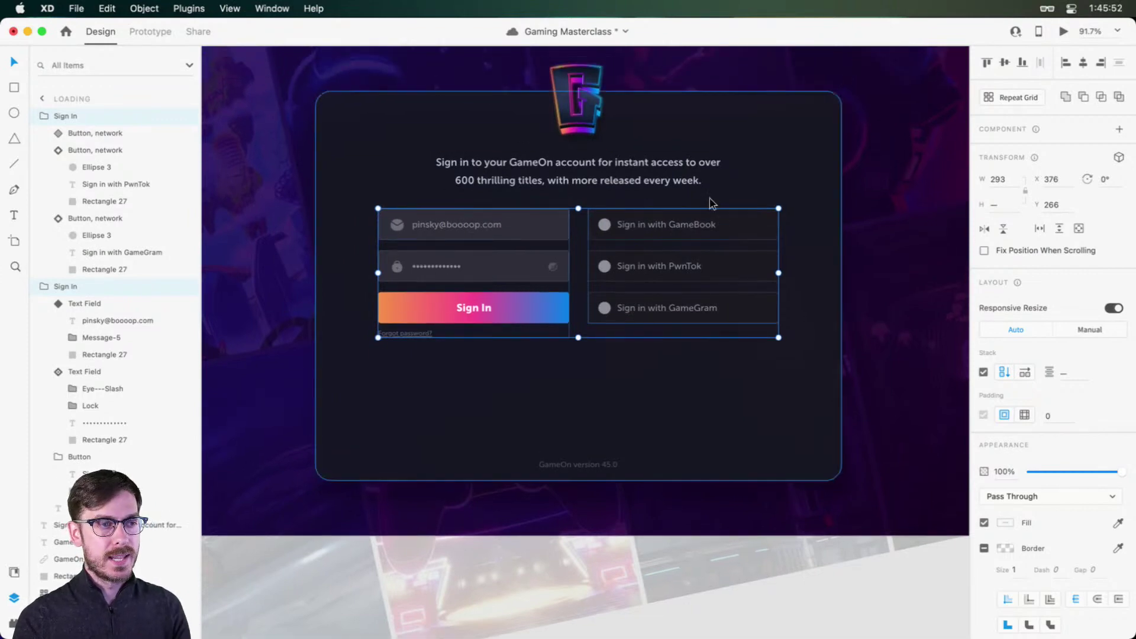
key("super+s")
left_click(583, 377)
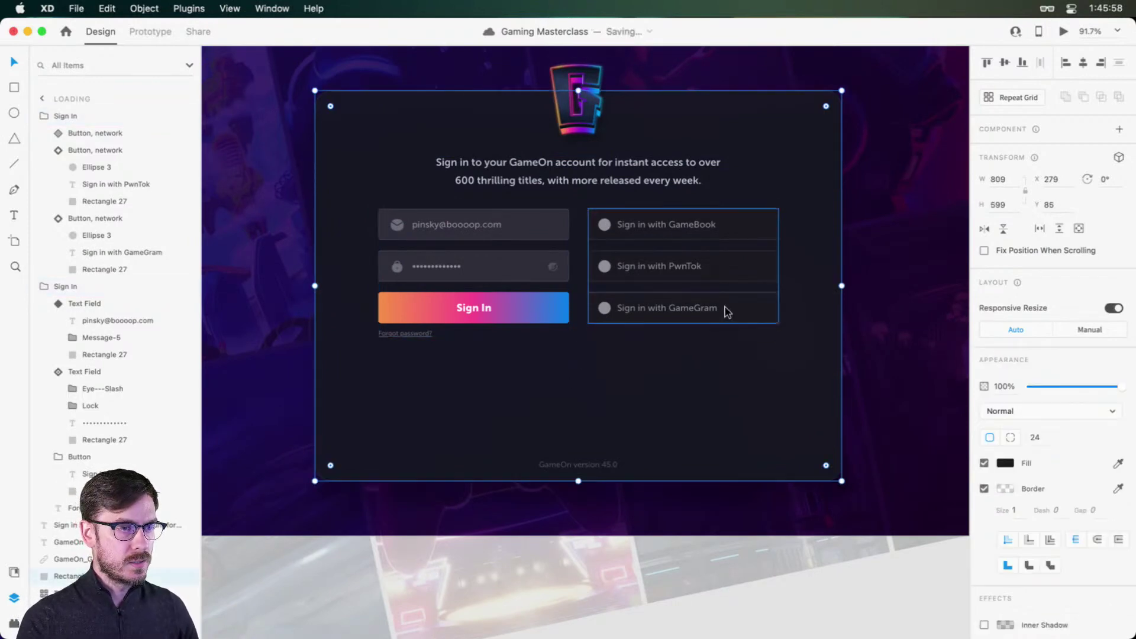
Step: Draw a new rectangle below the sign-in form and centre it under the form
key("r")
left_click_drag(496, 359, 676, 401)
key("v")
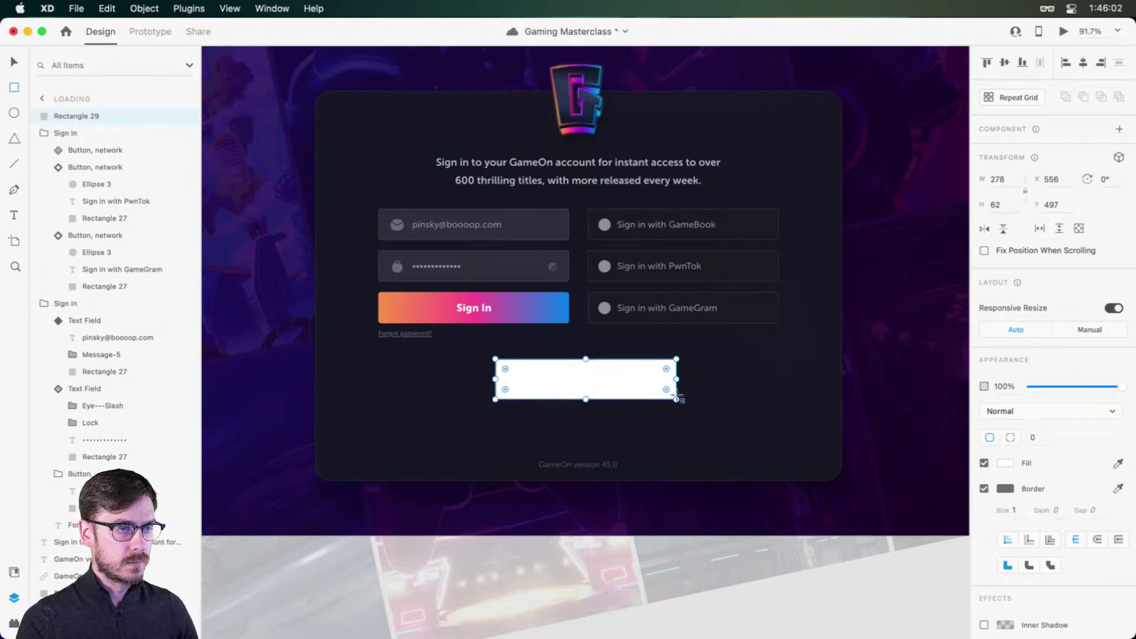
left_click_drag(603, 375, 597, 384)
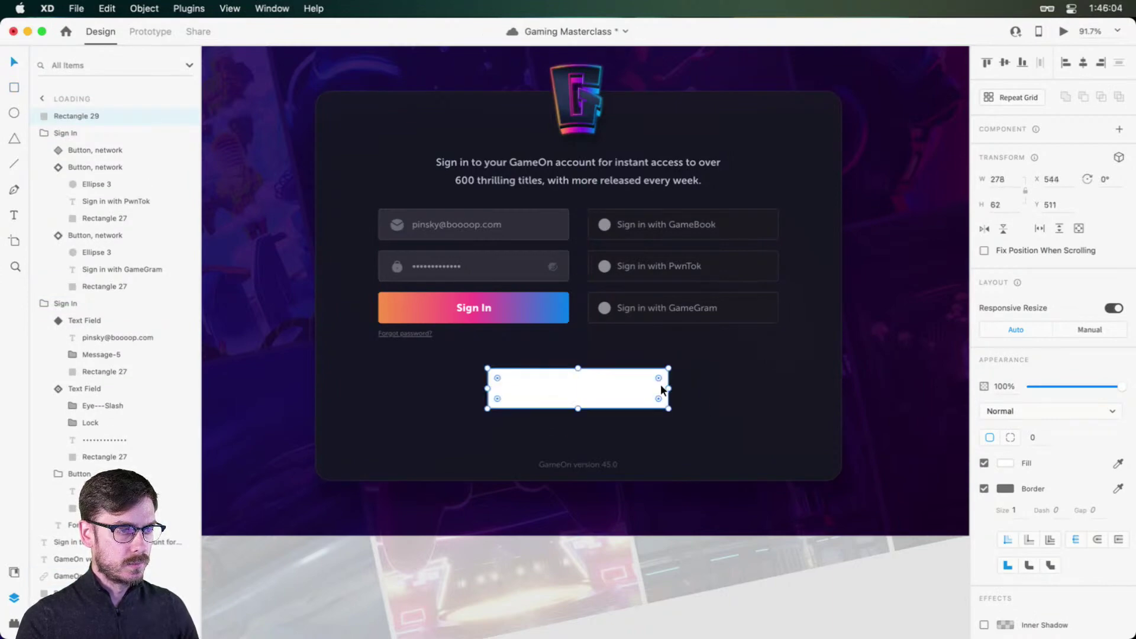
Step: Paste the GameGram button's dark styling onto the new rectangle
double_click(799, 293)
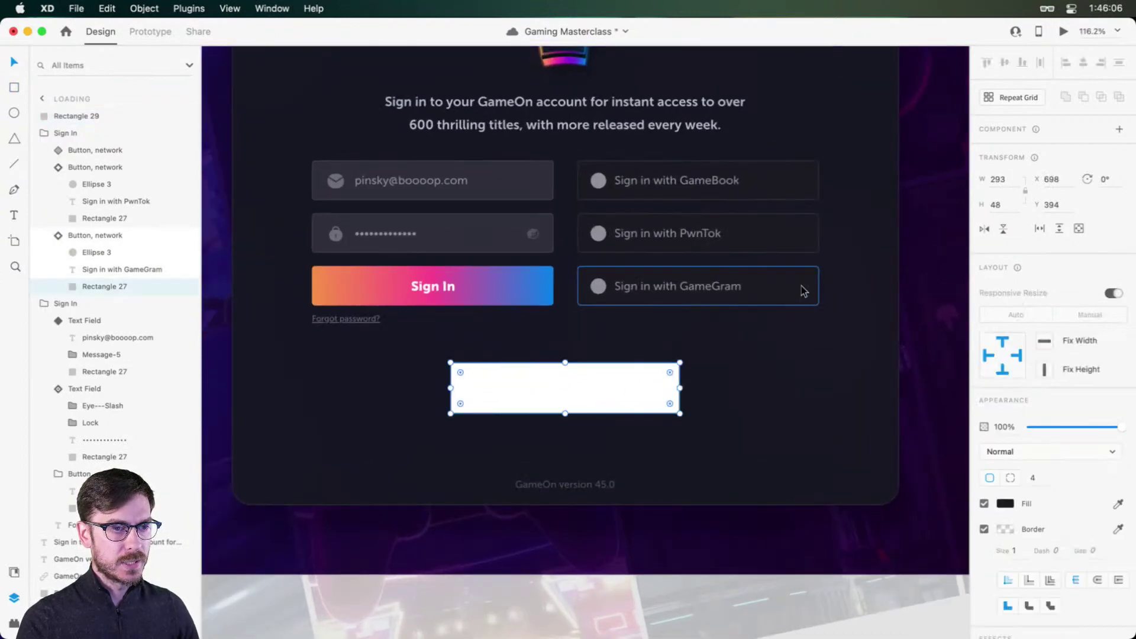
scroll(802, 284, "up", 5)
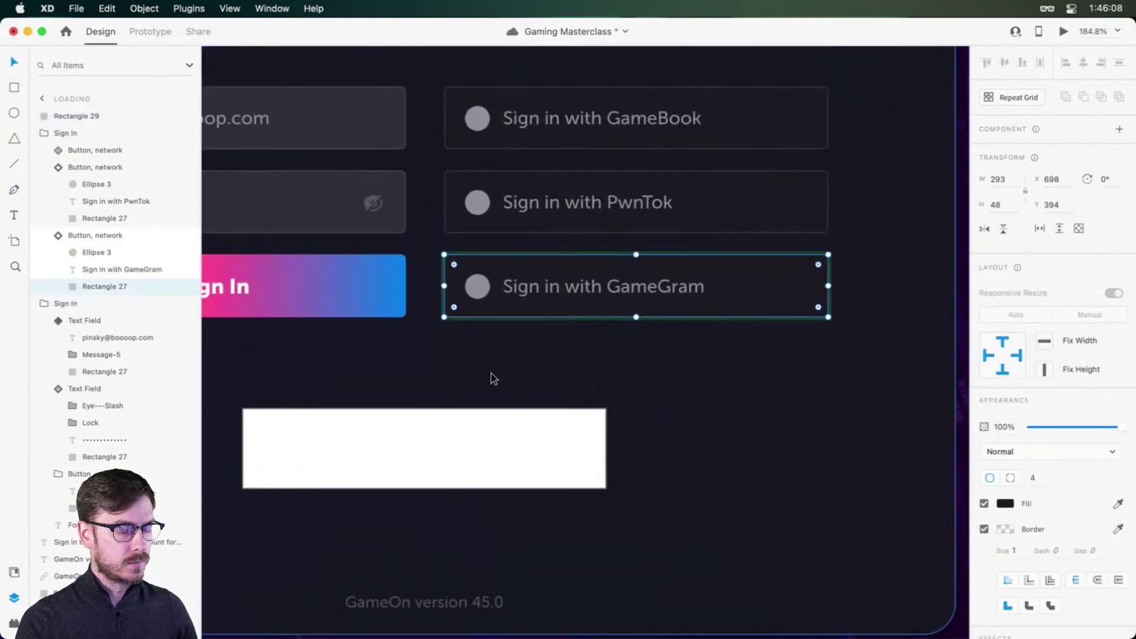
scroll(520, 415, "left", 3)
left_click(559, 447)
key("alt+super+v")
left_click_drag(559, 442, 578, 342)
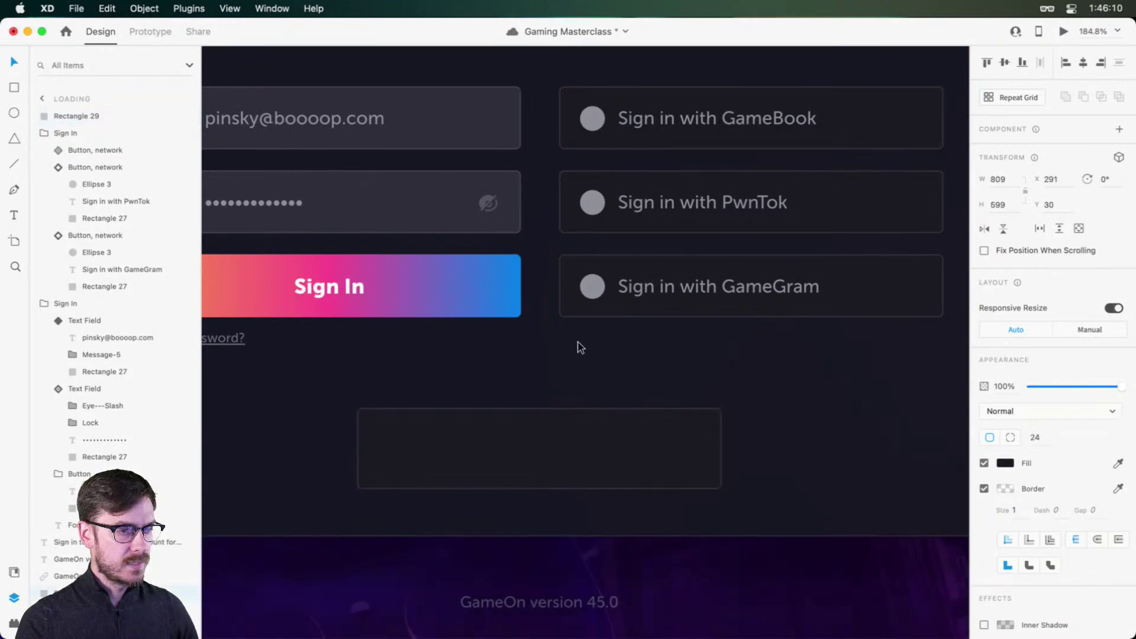
key("super+z")
left_click_drag(547, 454, 597, 324)
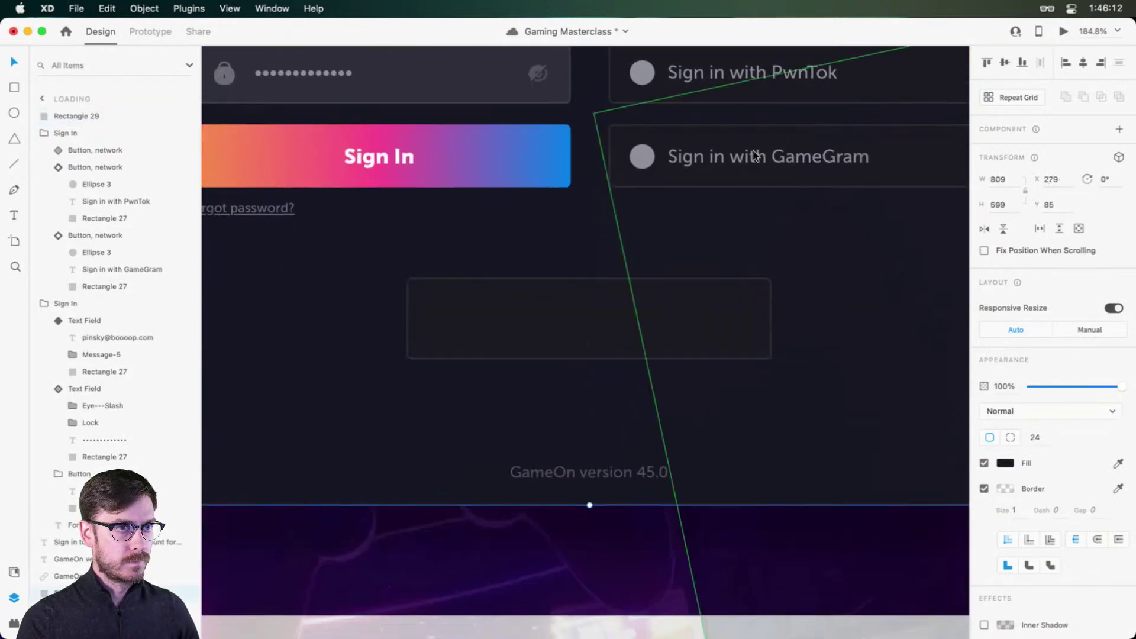
Step: Paste a copy of the 'Sign in with GameGram' label into the dark box
double_click(752, 155)
left_click(561, 313)
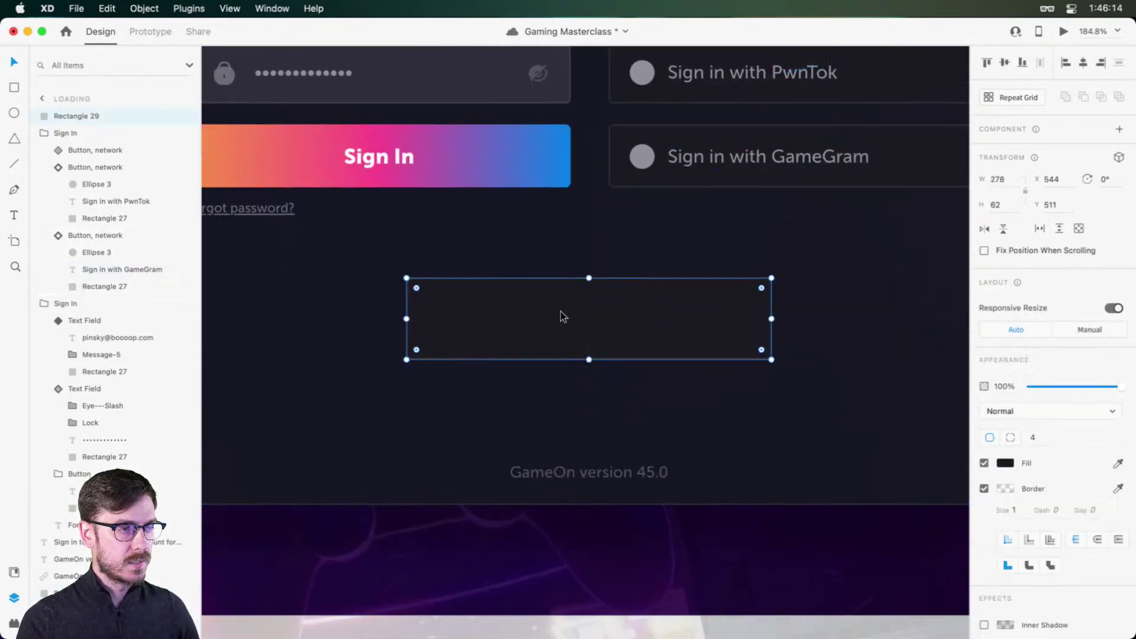
key("super+v")
left_click_drag(768, 171, 554, 323)
Step: Change the pasted label to 'Don't have an account? Sign up!' and recentre it
double_click(554, 322)
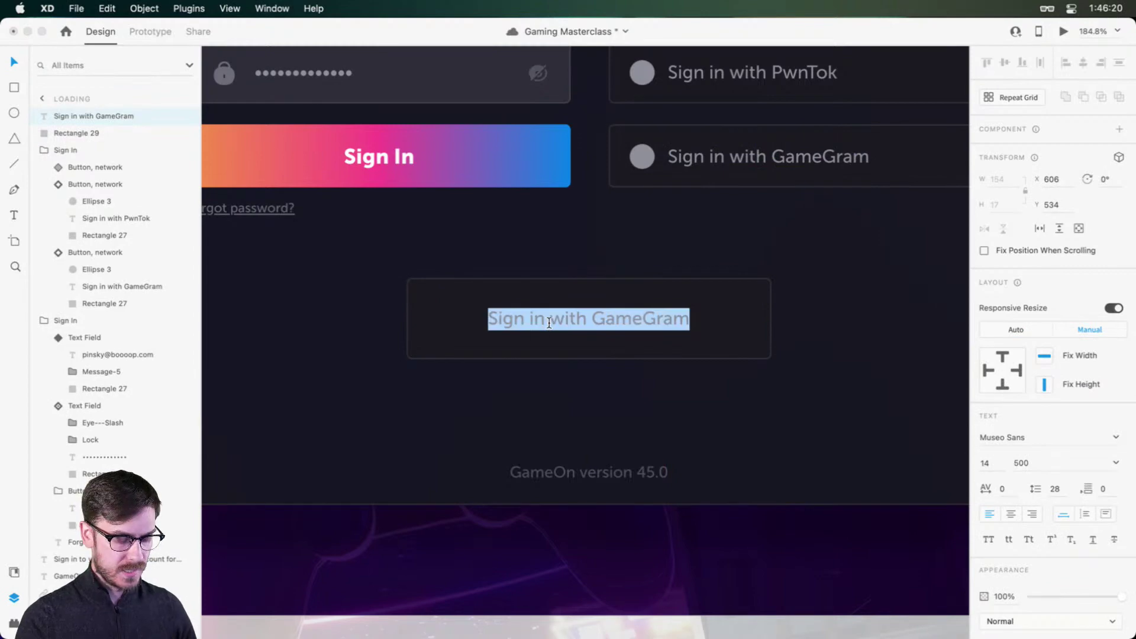
type("Don't have an a")
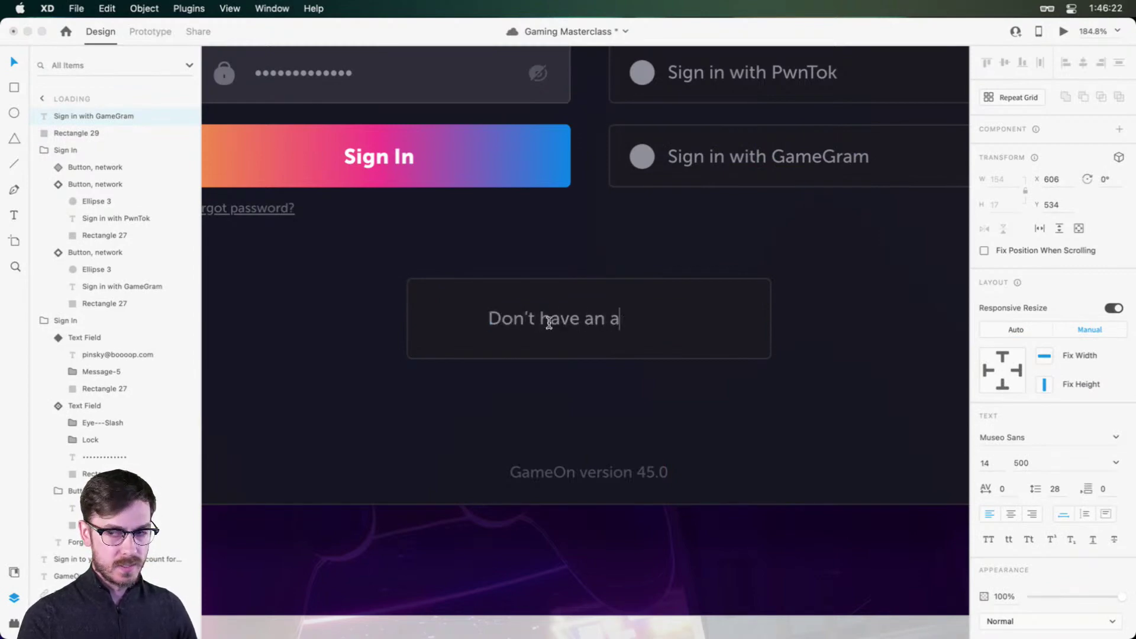
type("ccount? Sign up!")
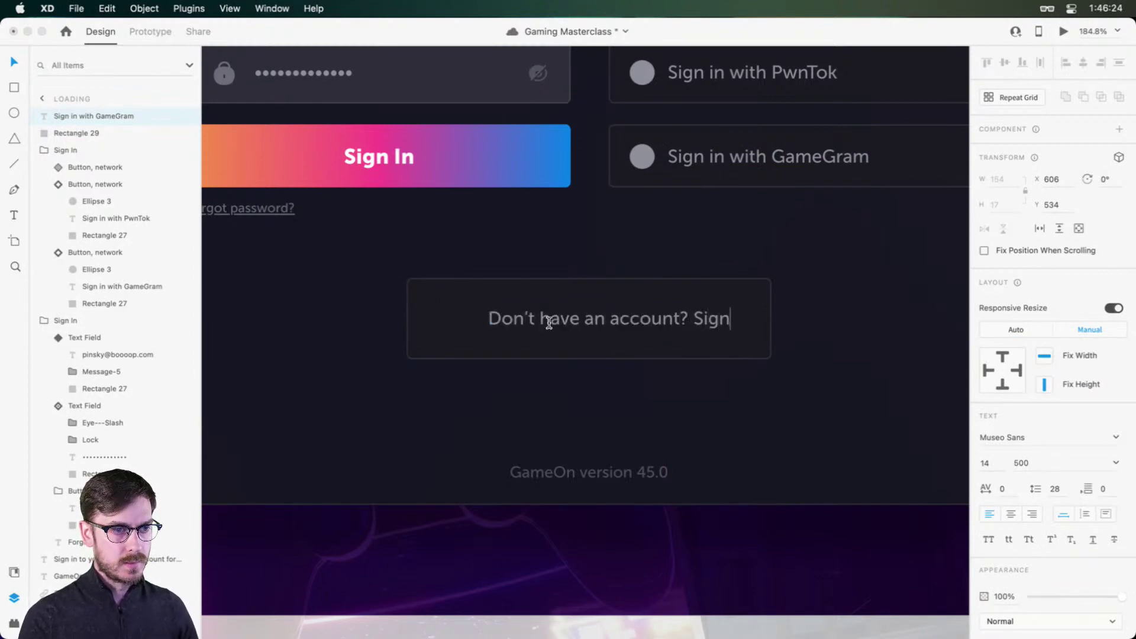
key("Escape")
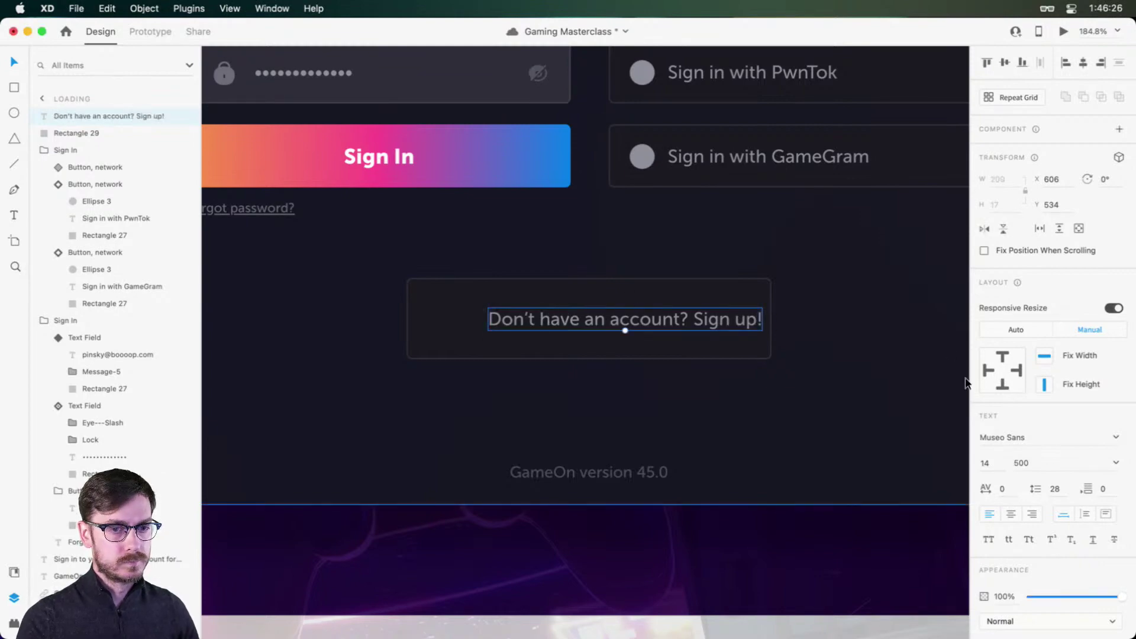
left_click_drag(679, 314, 616, 321)
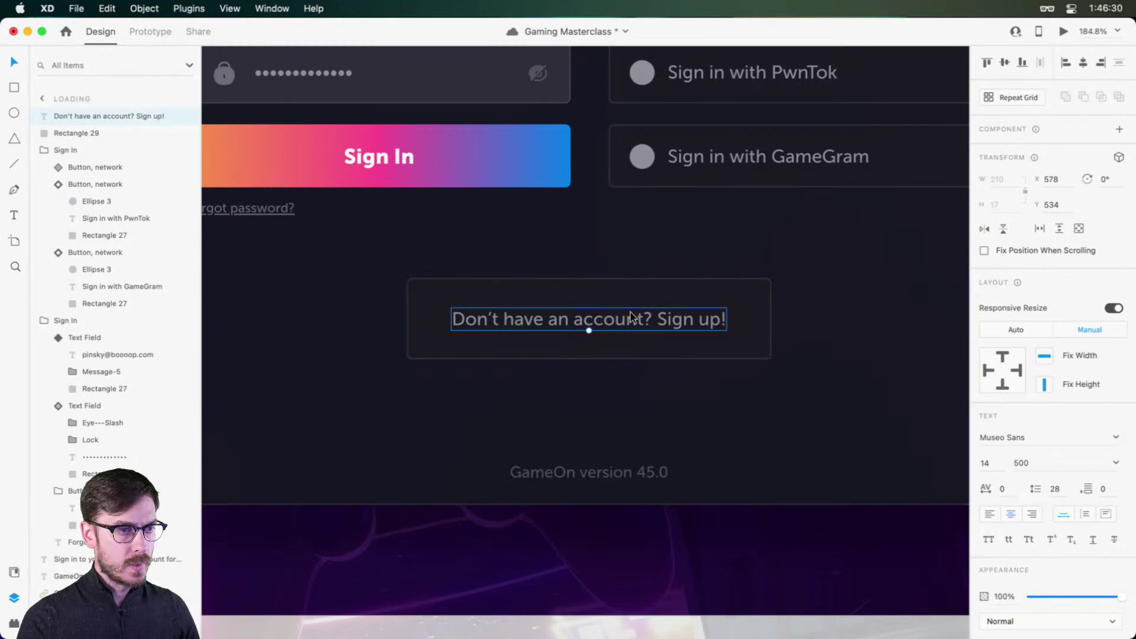
Step: Make 'Sign up!' weight 900 with a lighter fill and an underline
double_click(661, 327)
left_click_drag(661, 327, 730, 323)
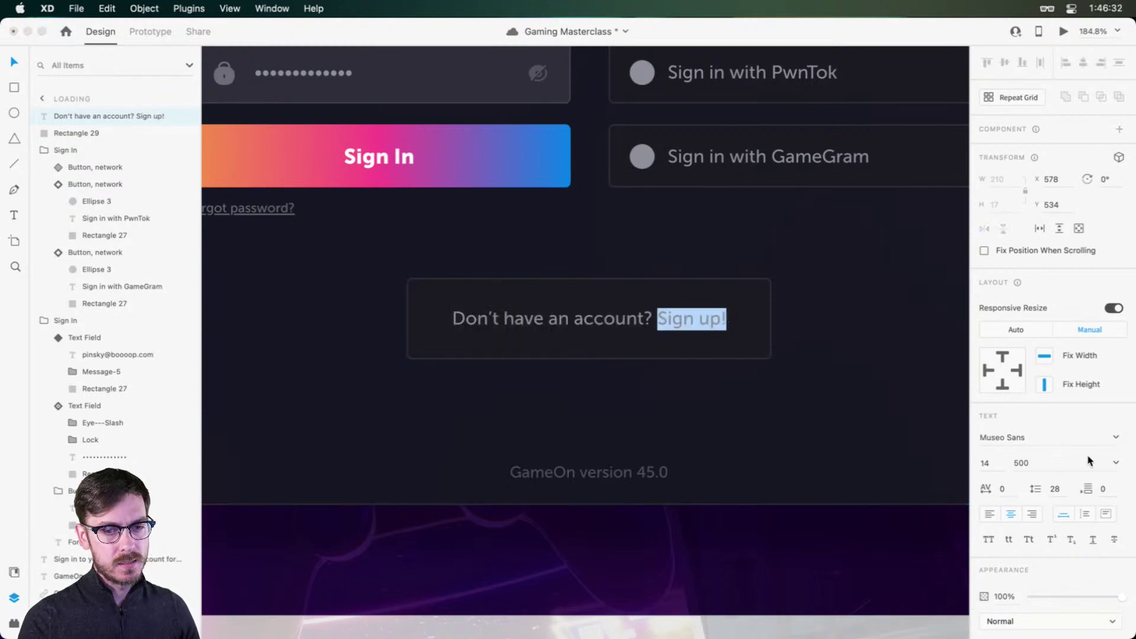
left_click(1123, 462)
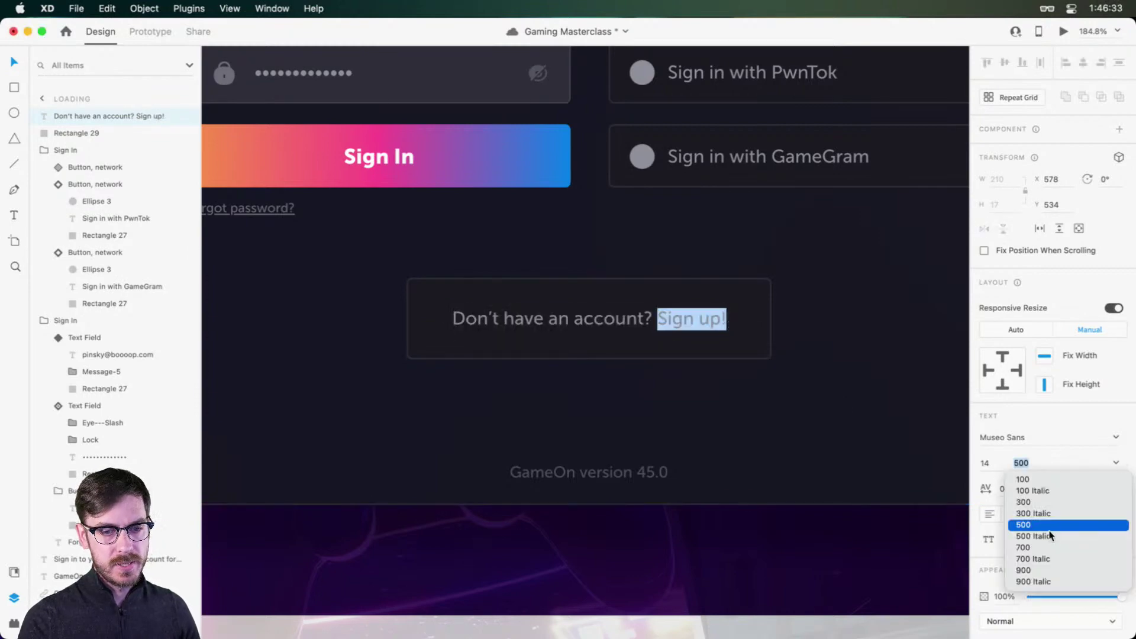
left_click(1031, 572)
scroll(993, 586, "down", 3)
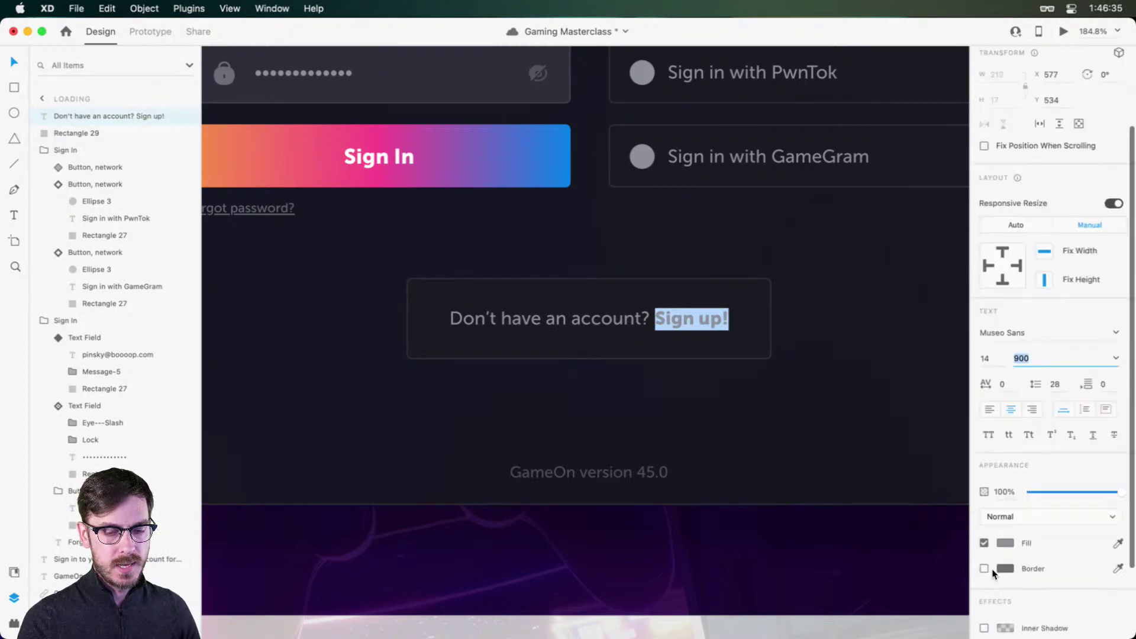
left_click(1006, 542)
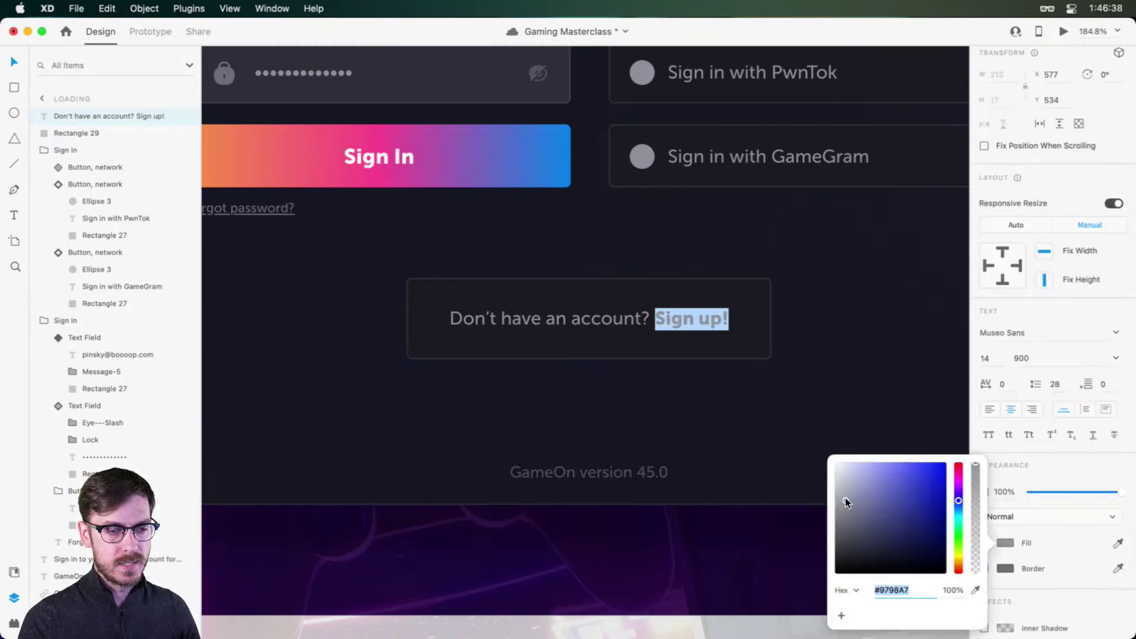
left_click(1072, 301)
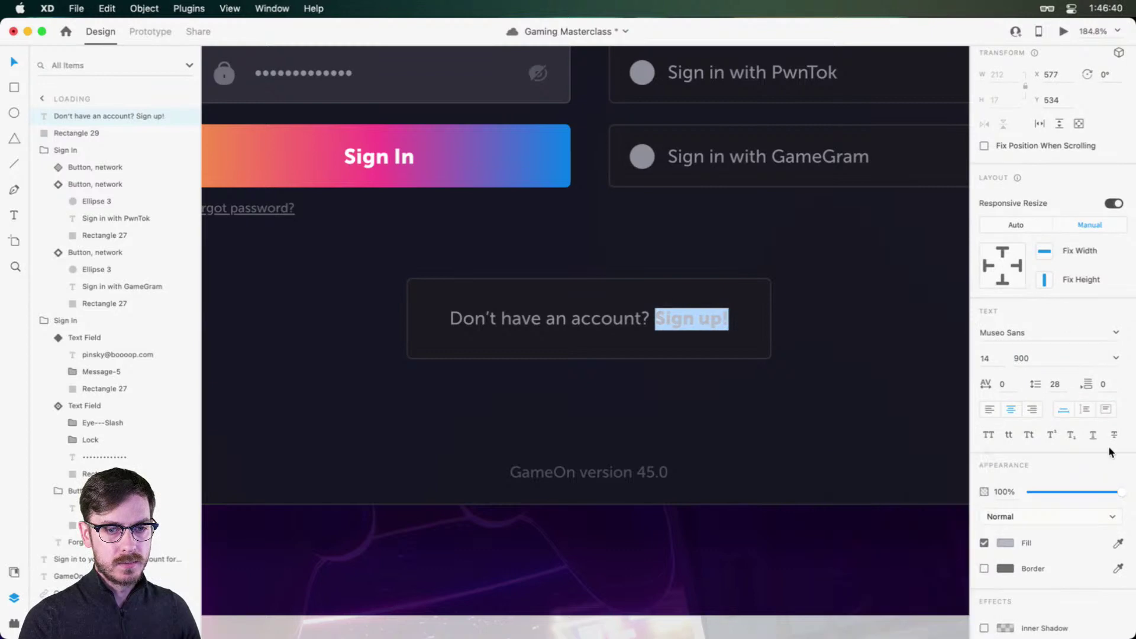
left_click(1093, 436)
key("Escape")
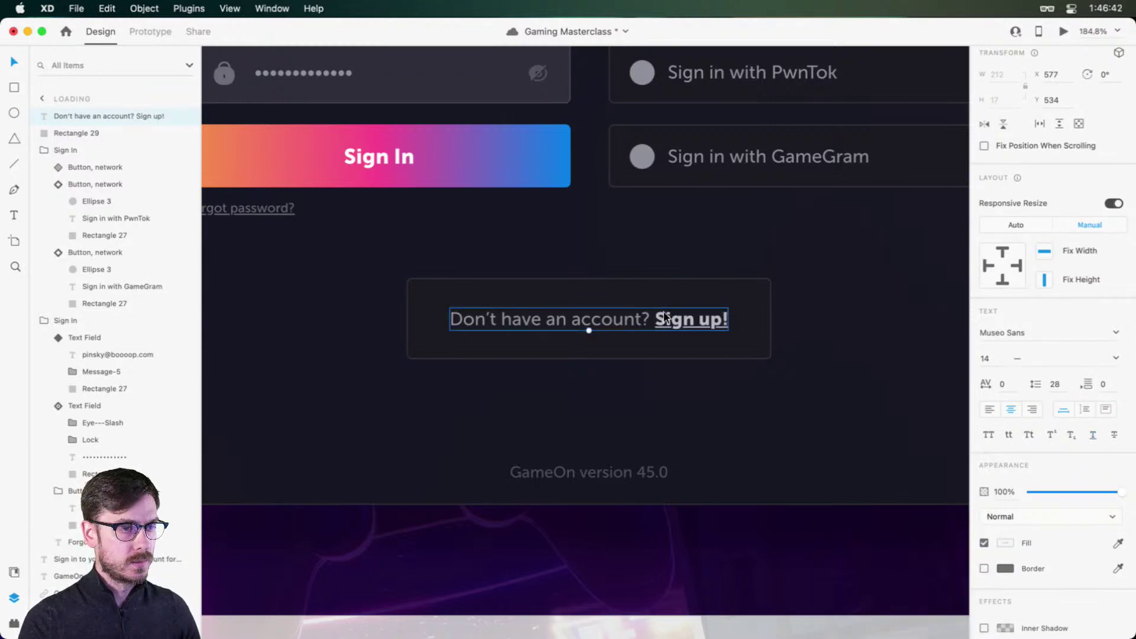
Step: Shorten Rectangle 29 behind the sign-up line to a height of 50
left_click(611, 358)
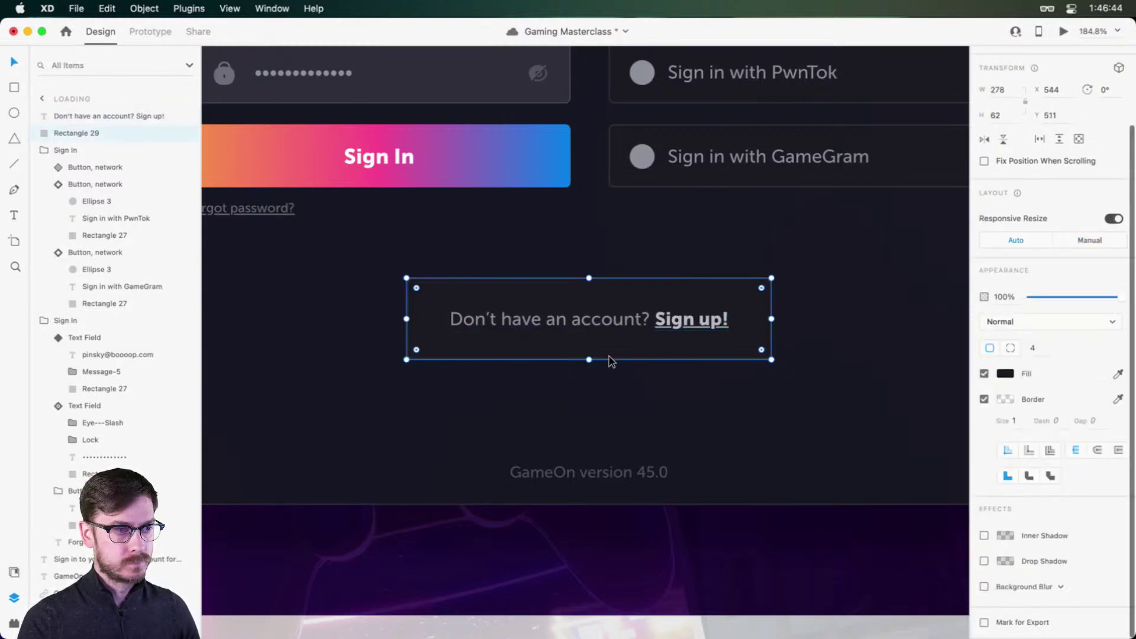
left_click_drag(589, 360, 592, 353)
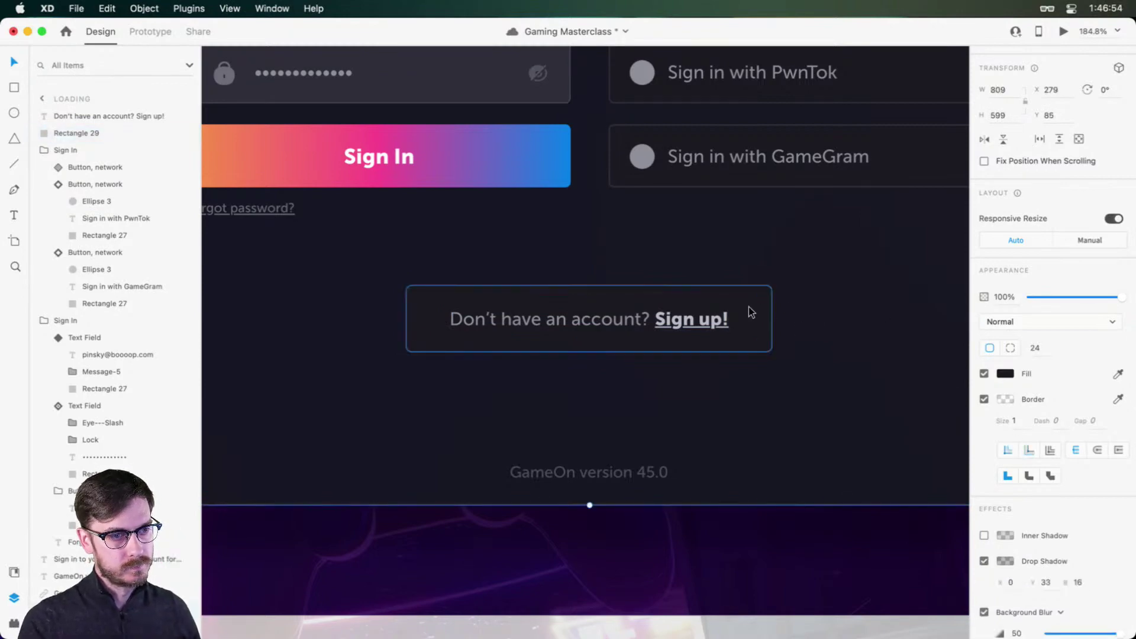
scroll(837, 261, "up", 5)
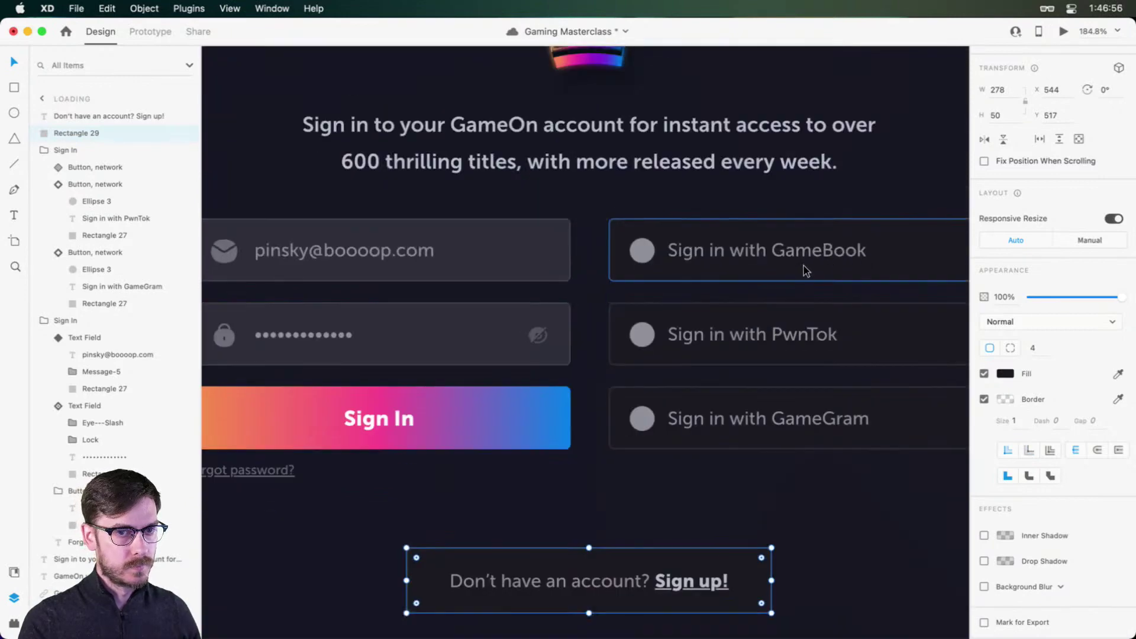
scroll(846, 320, "down", 5)
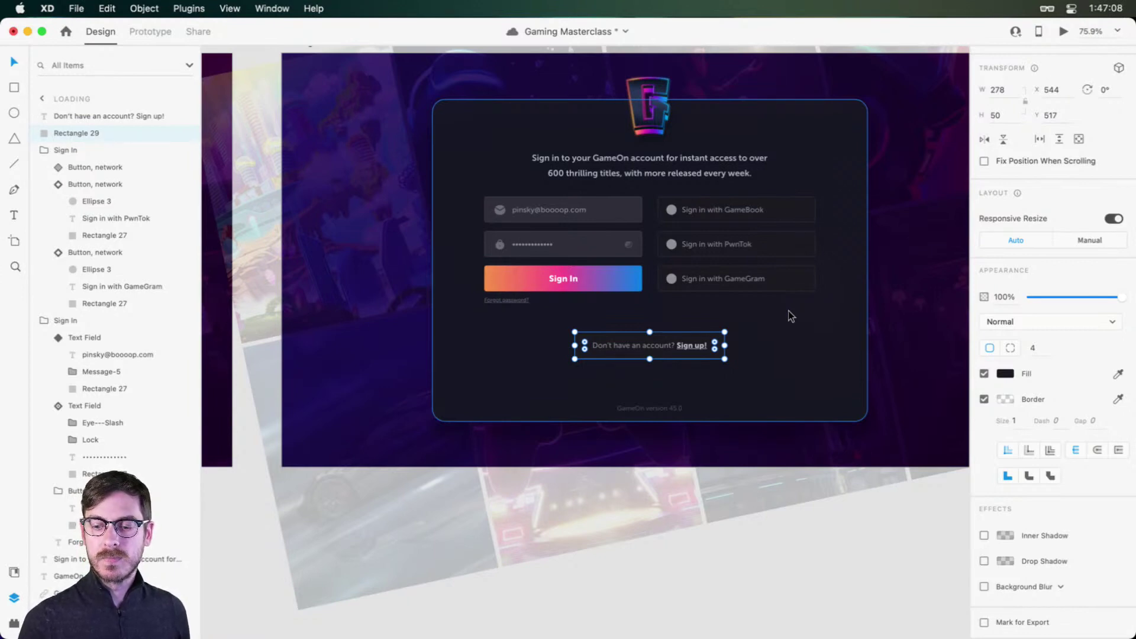
Step: Save the Gaming Masterclass file and clear the selection
key("cmd+s")
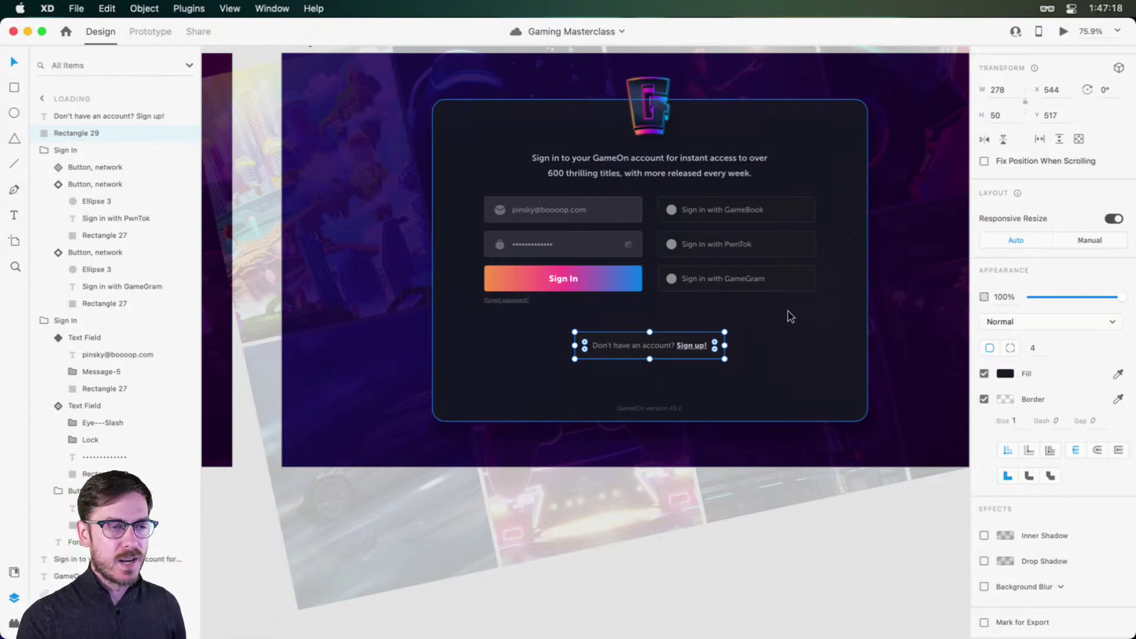
scroll(790, 316, "up", 2)
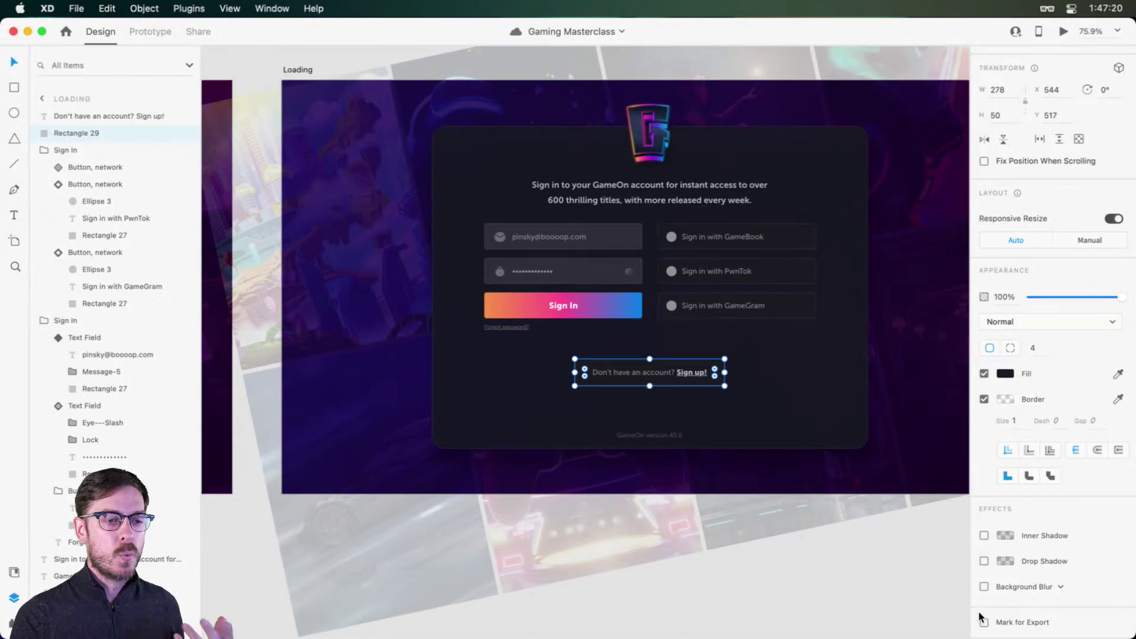
left_click(917, 555)
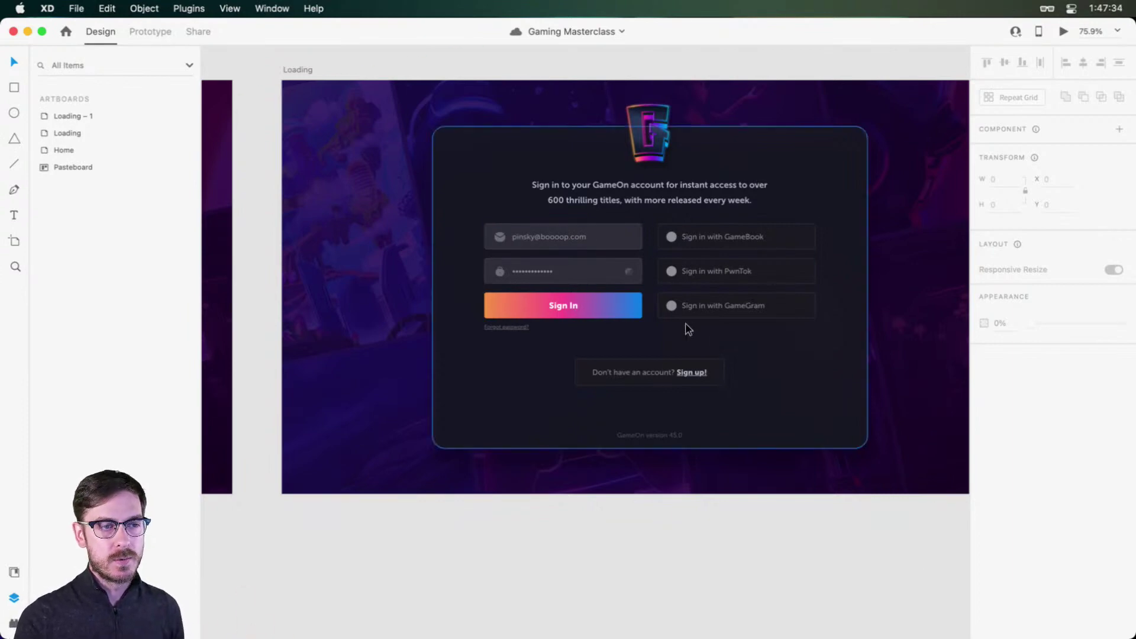
scroll(729, 345, "up", 1)
scroll(730, 345, "right", 5)
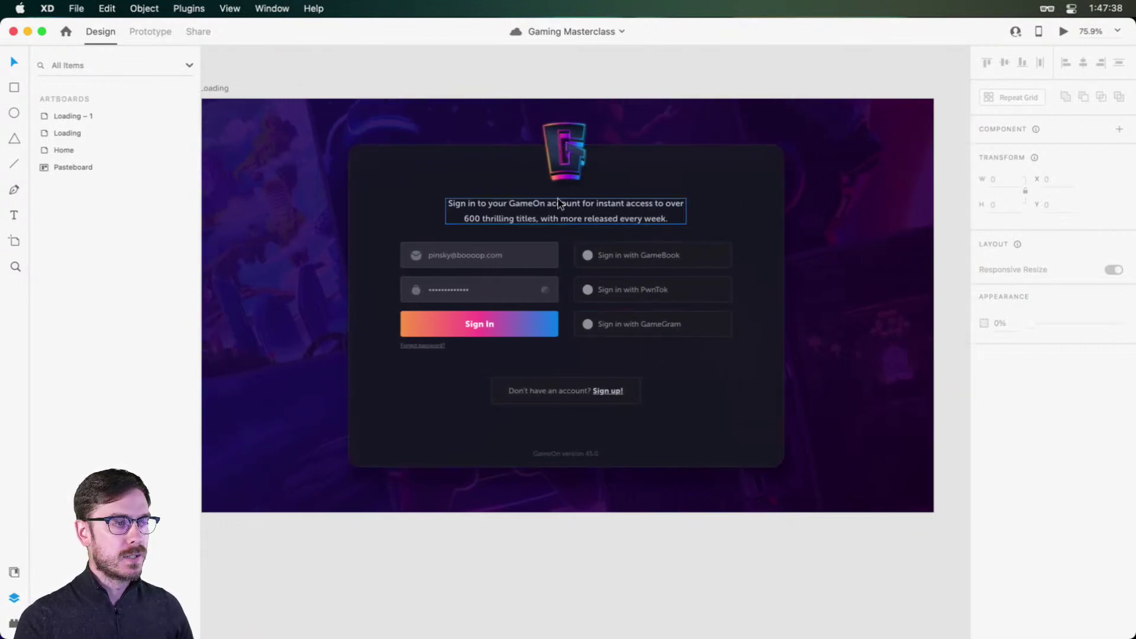
scroll(579, 204, "left", 2)
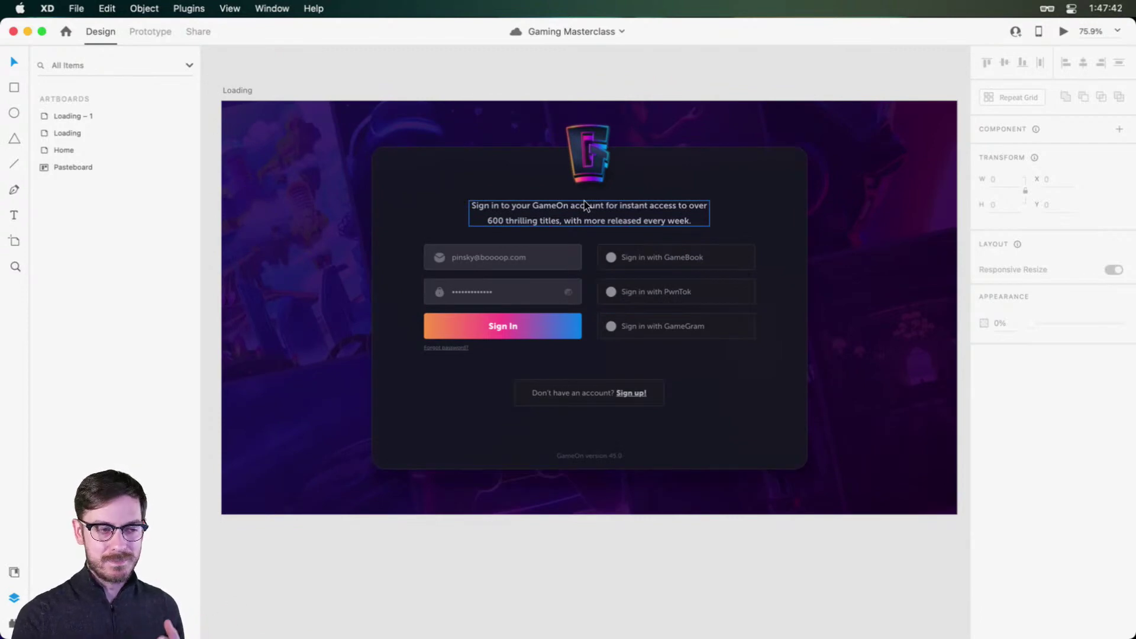
scroll(633, 418, "up", 2)
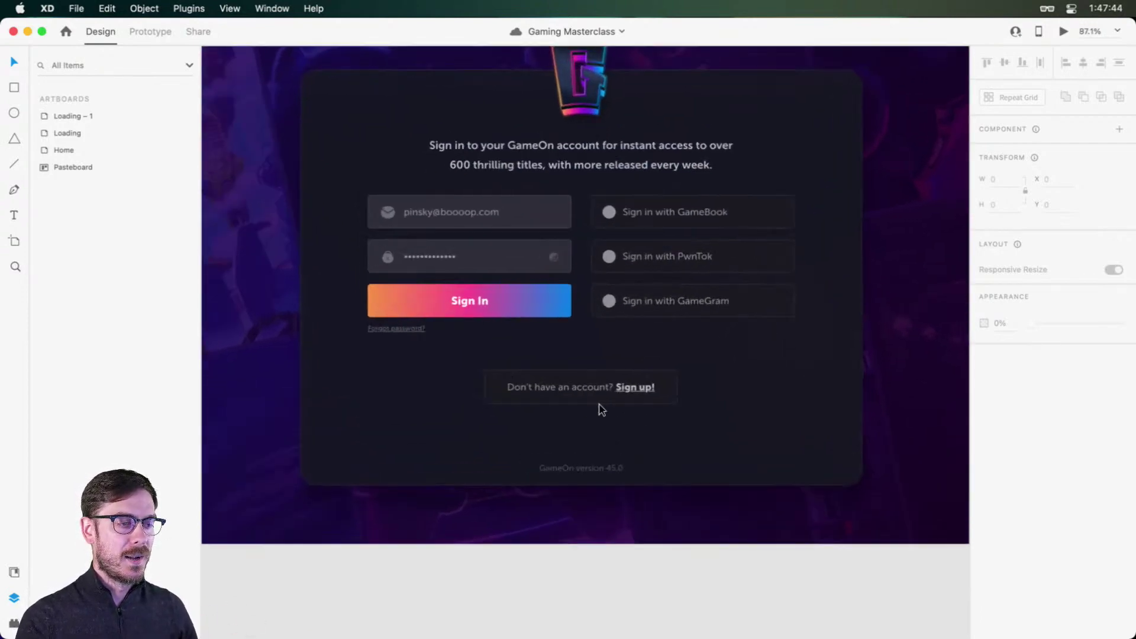
scroll(602, 409, "up", 3)
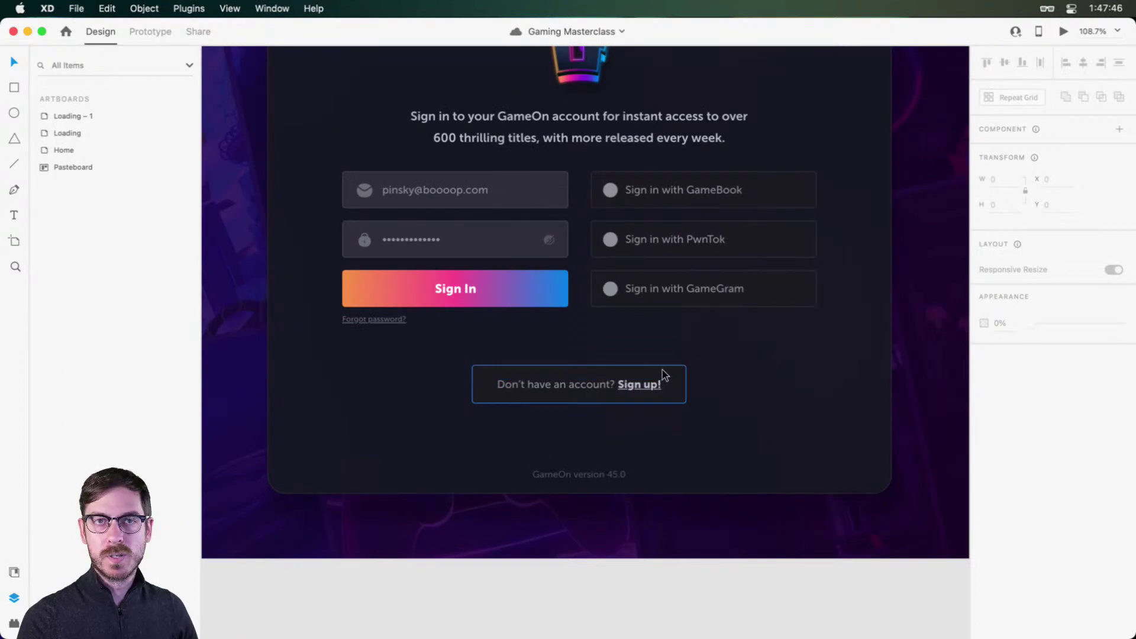
left_click(586, 382)
double_click(585, 382)
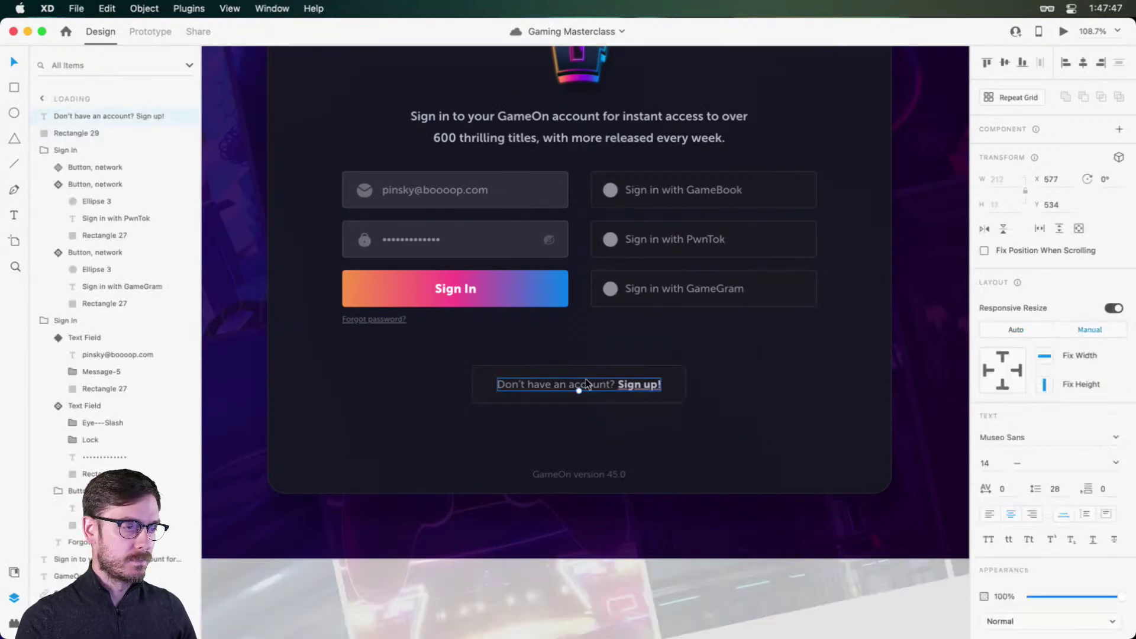
left_click(923, 604)
scroll(770, 441, "up", 1)
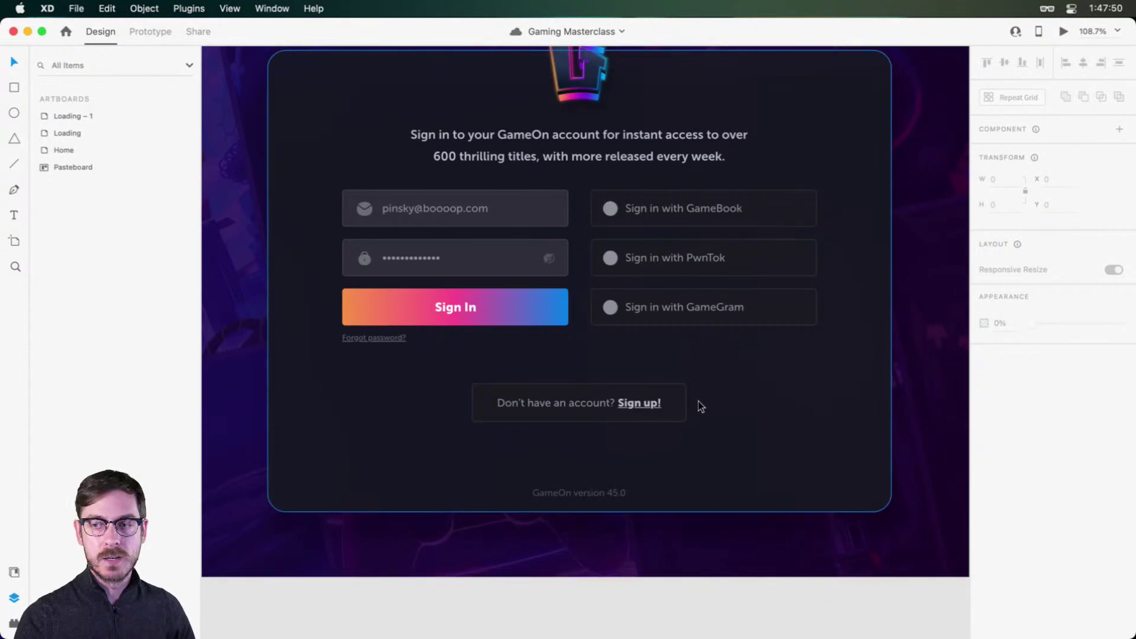
scroll(741, 343, "up", 1)
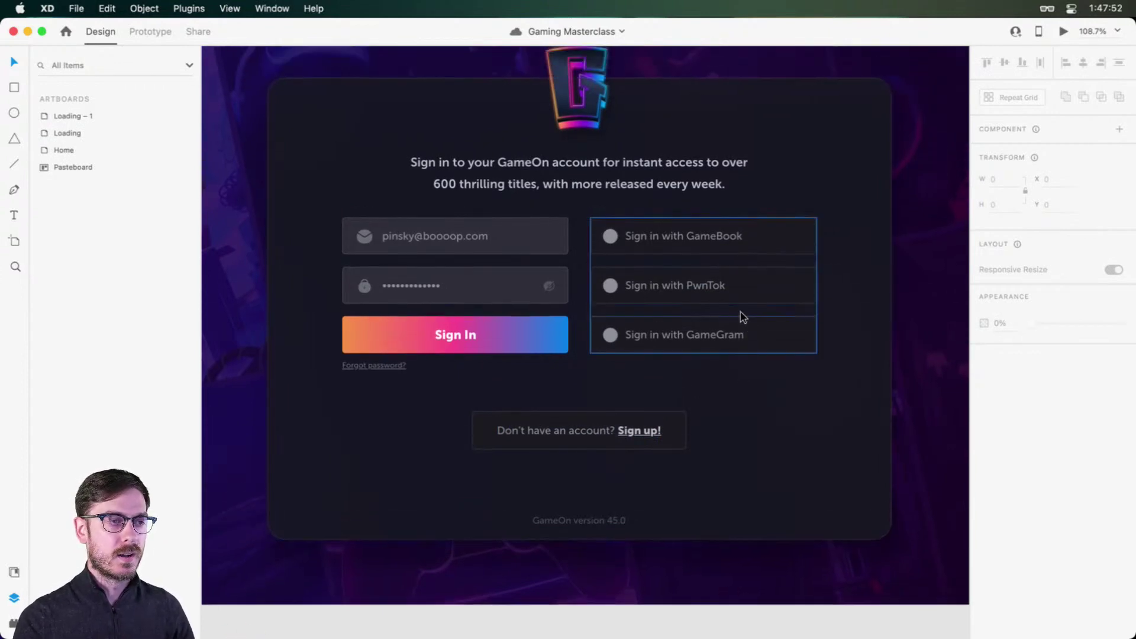
Step: Move the Sign In form and social sign-in buttons about 16 pixels down
left_click(452, 261)
left_click(674, 237, "shift")
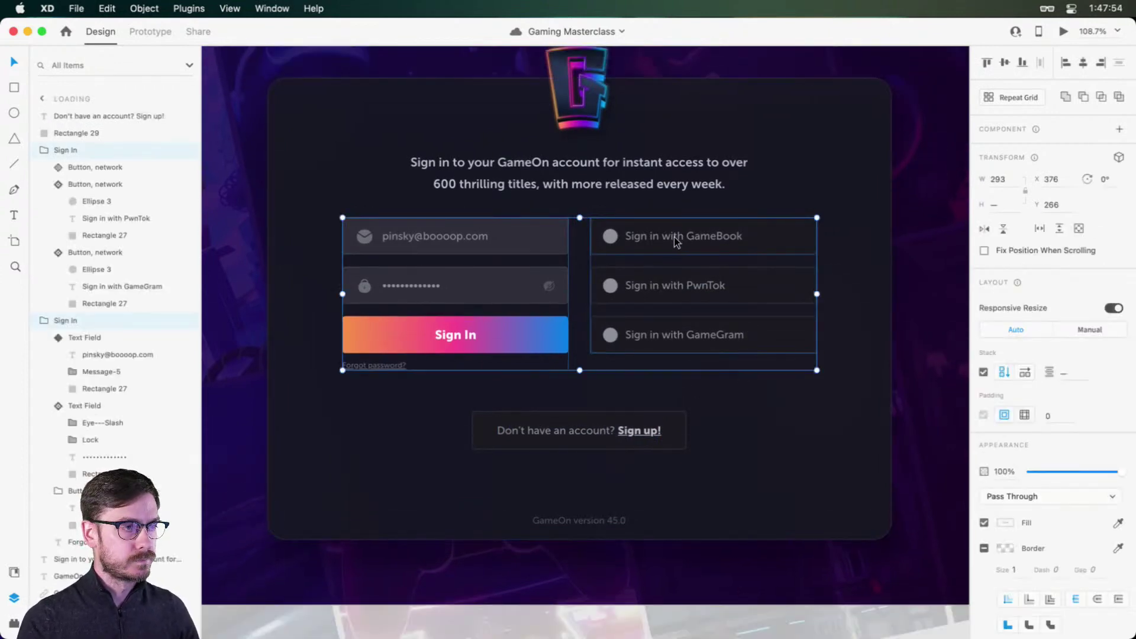
left_click_drag(673, 237, 673, 245)
left_click(633, 174, "shift")
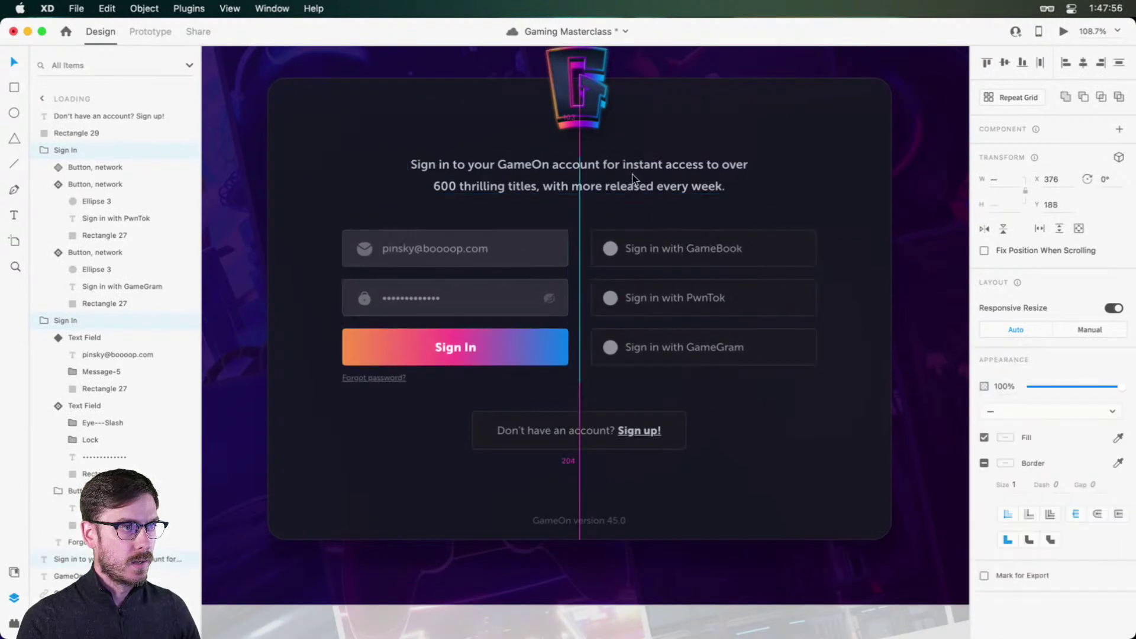
Step: Rename the sign-up text and box group layer to 'Button, sign up'
left_click(568, 431)
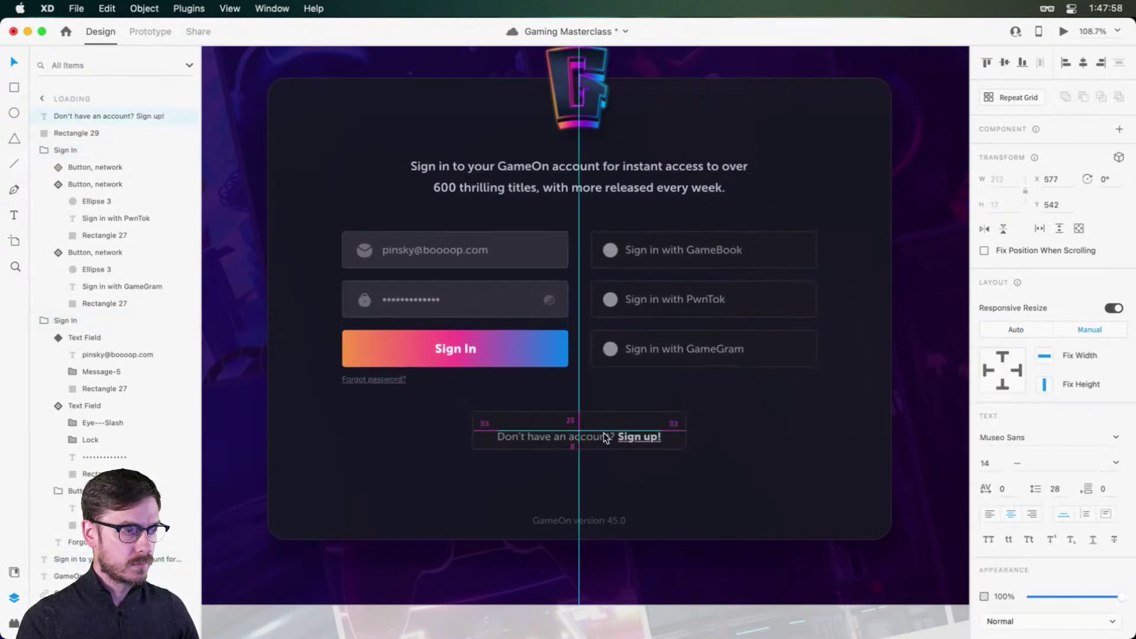
left_click(677, 431, "shift")
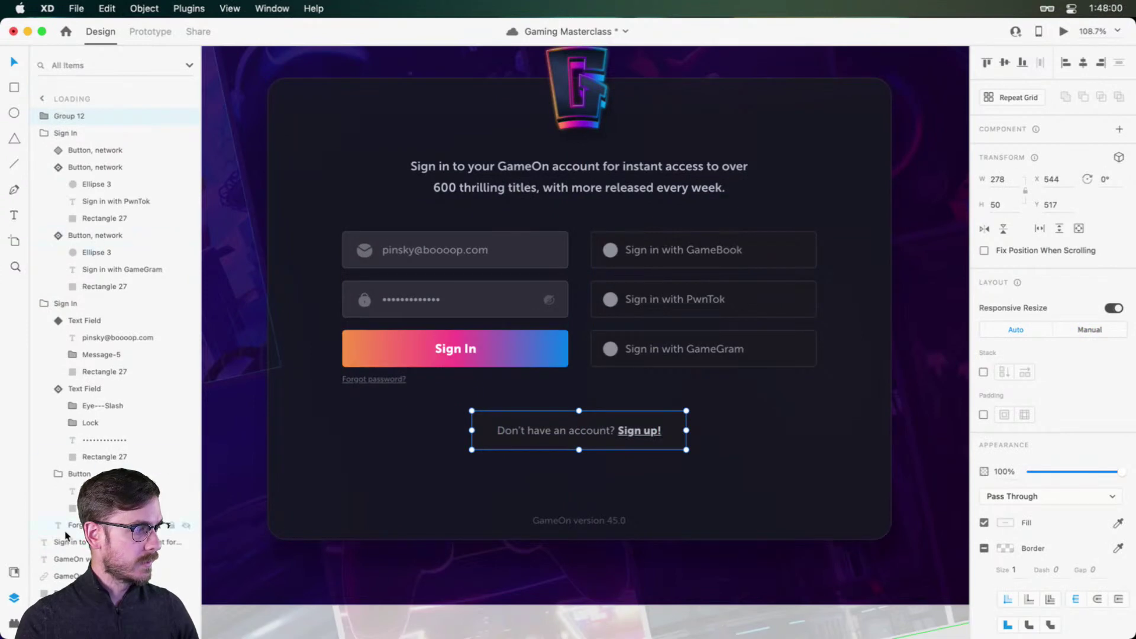
double_click(78, 117)
type("Bu")
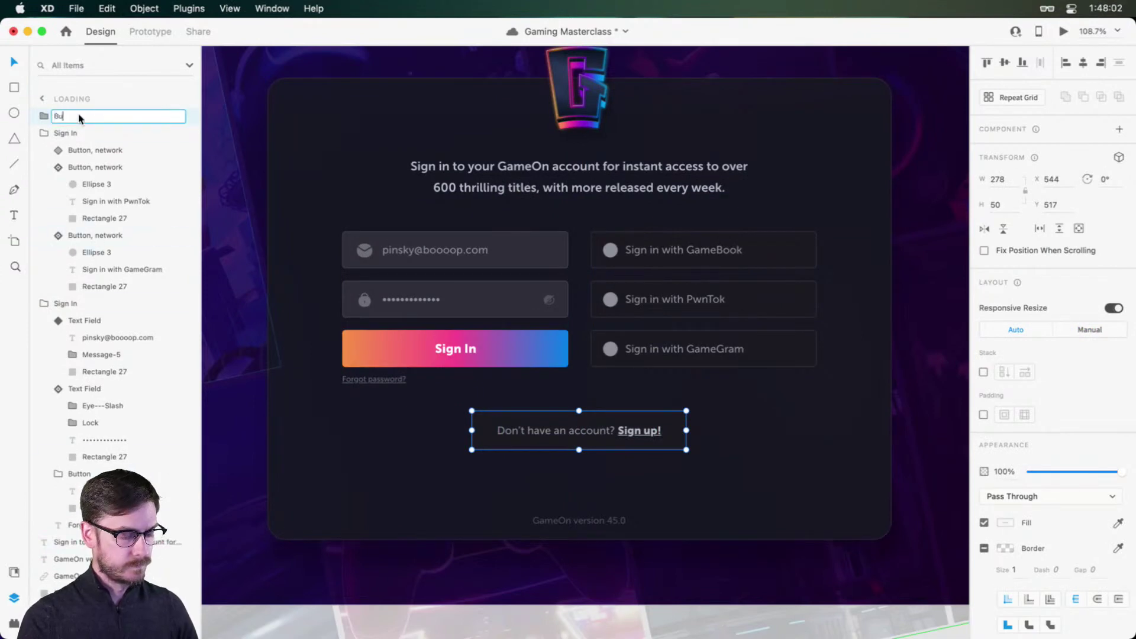
type("tton, sign up")
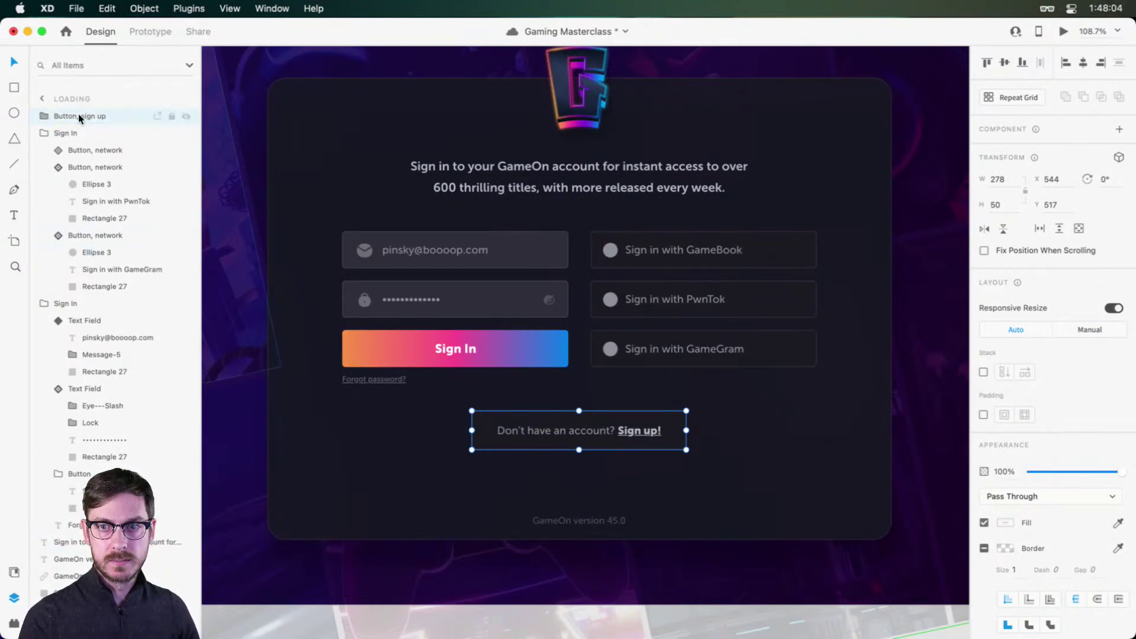
key("Return")
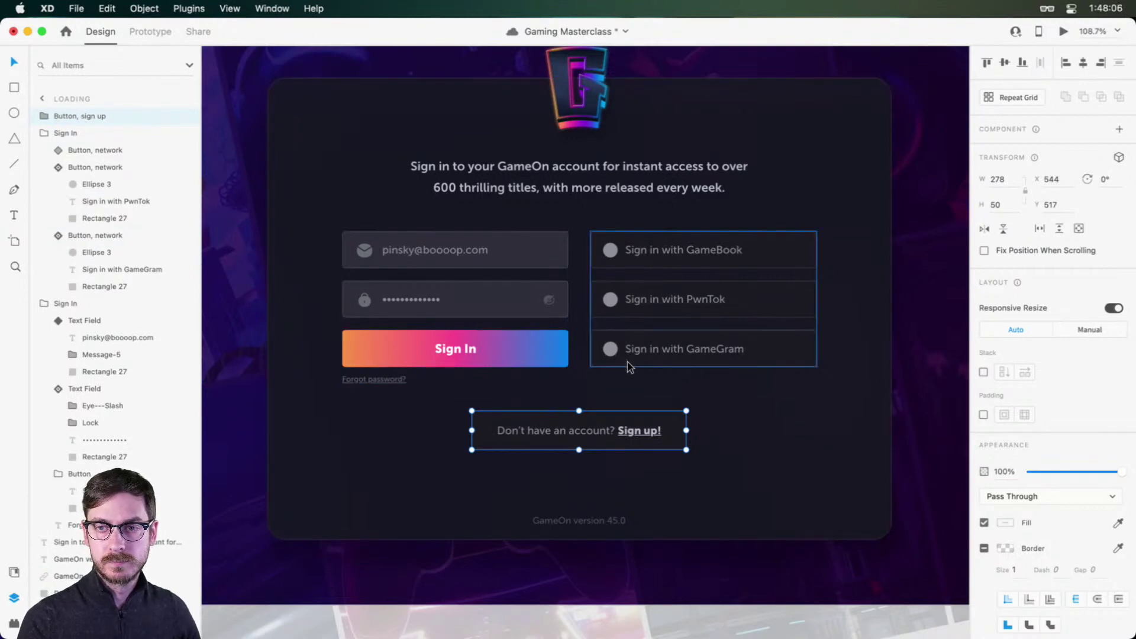
Step: Shift the sign-up button, fields, social buttons and intro paragraph slightly lower
scroll(609, 432, "down", 5)
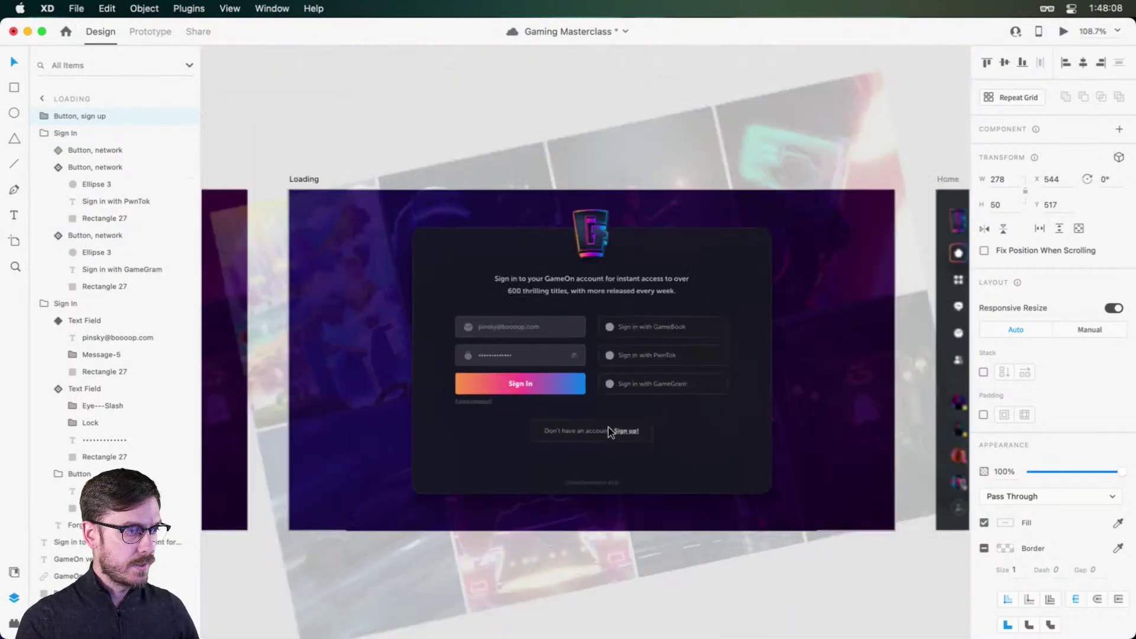
left_click(468, 76)
left_click(623, 437)
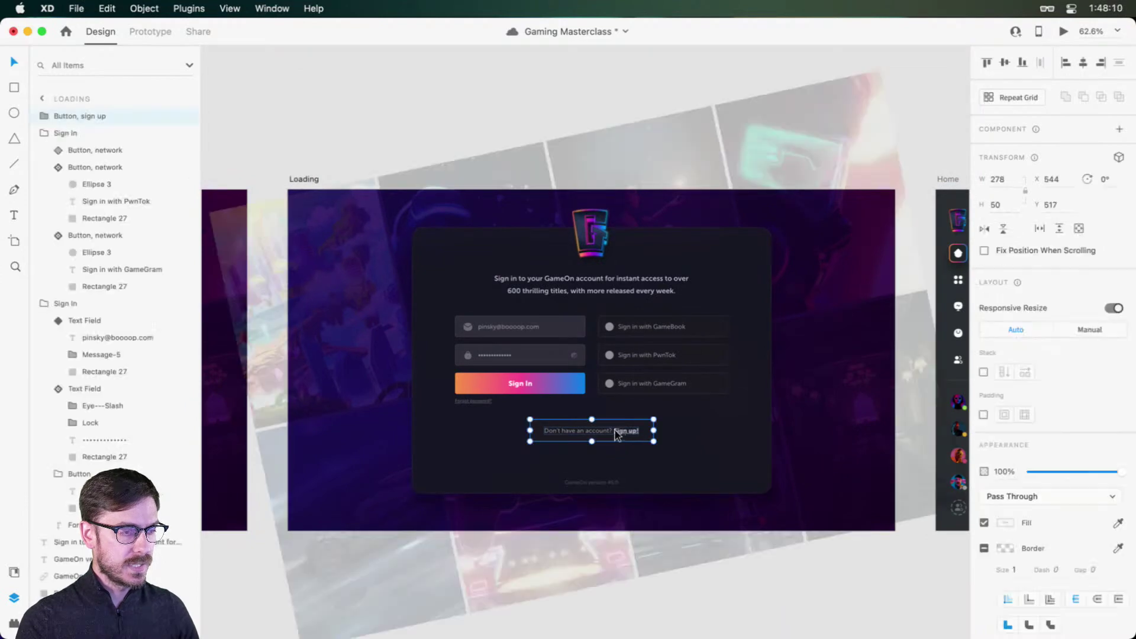
left_click(509, 390, "shift")
left_click(640, 378, "shift")
left_click(628, 287, "shift")
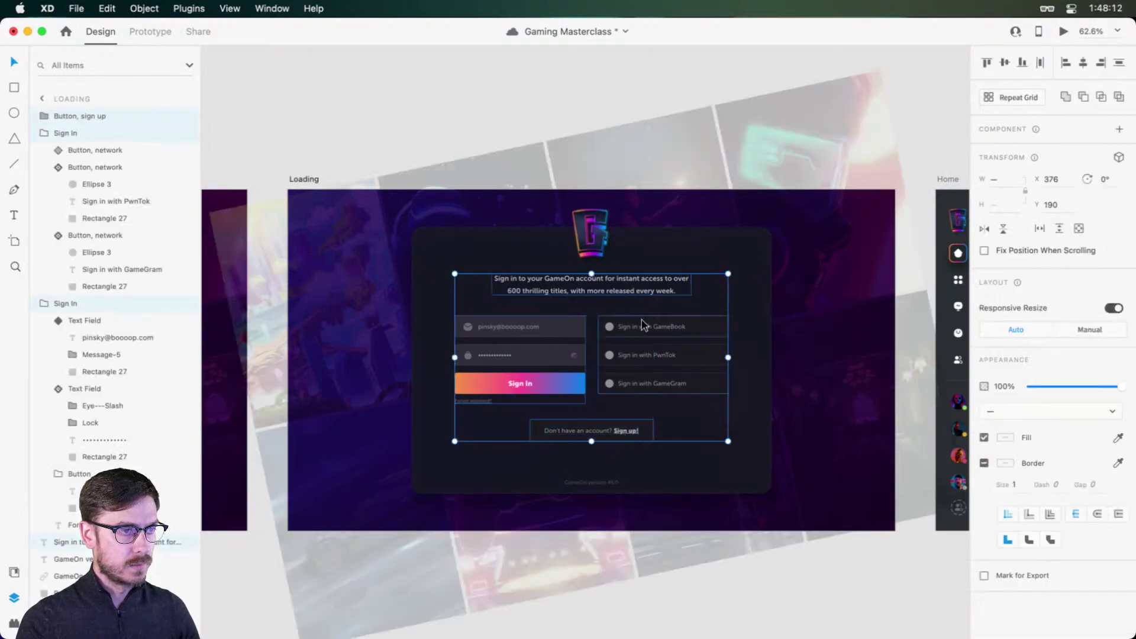
left_click_drag(641, 323, 641, 327)
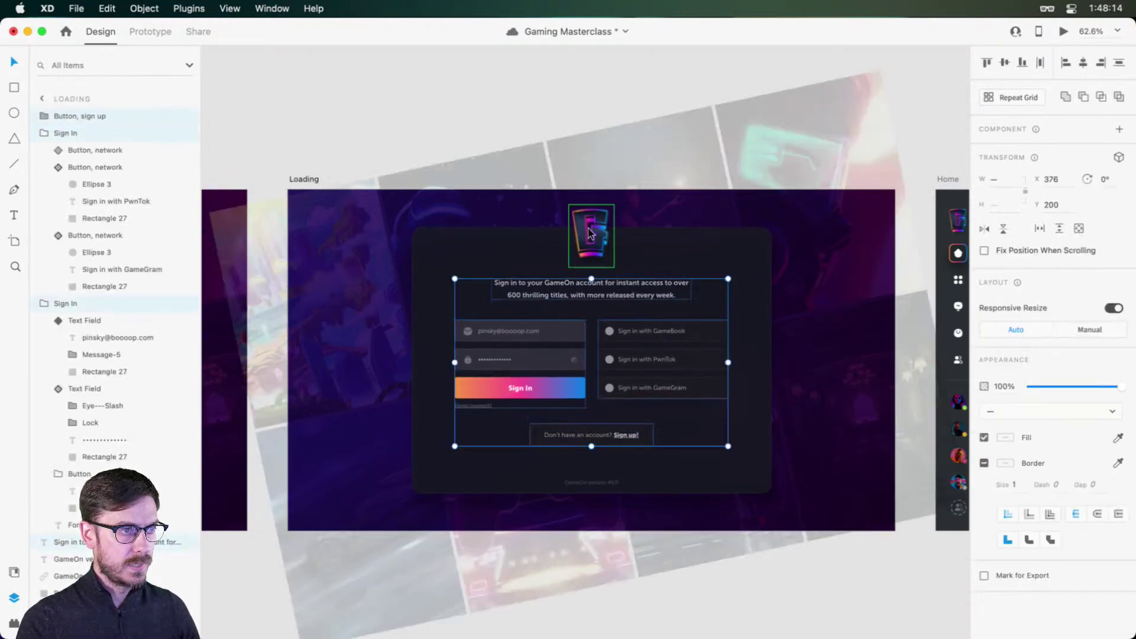
Step: Pan the canvas to show the whole Loading – 1 artboard
left_click(590, 233)
left_click_drag(589, 235, 589, 235)
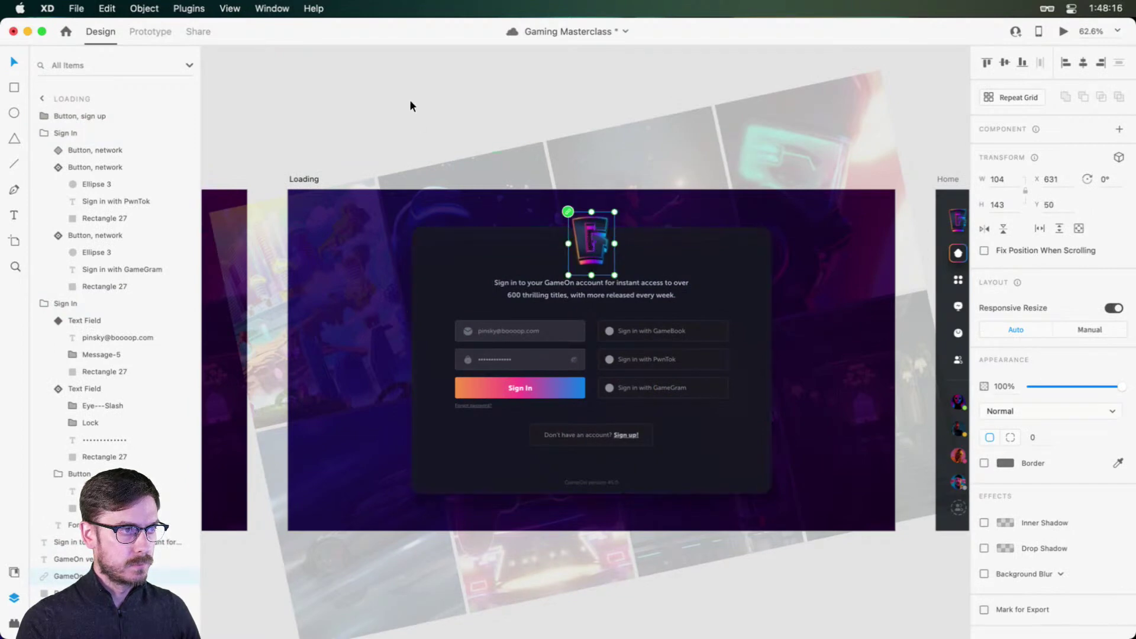
left_click(409, 100)
left_click_drag(559, 166, 835, 117)
left_click_drag(430, 226, 743, 213)
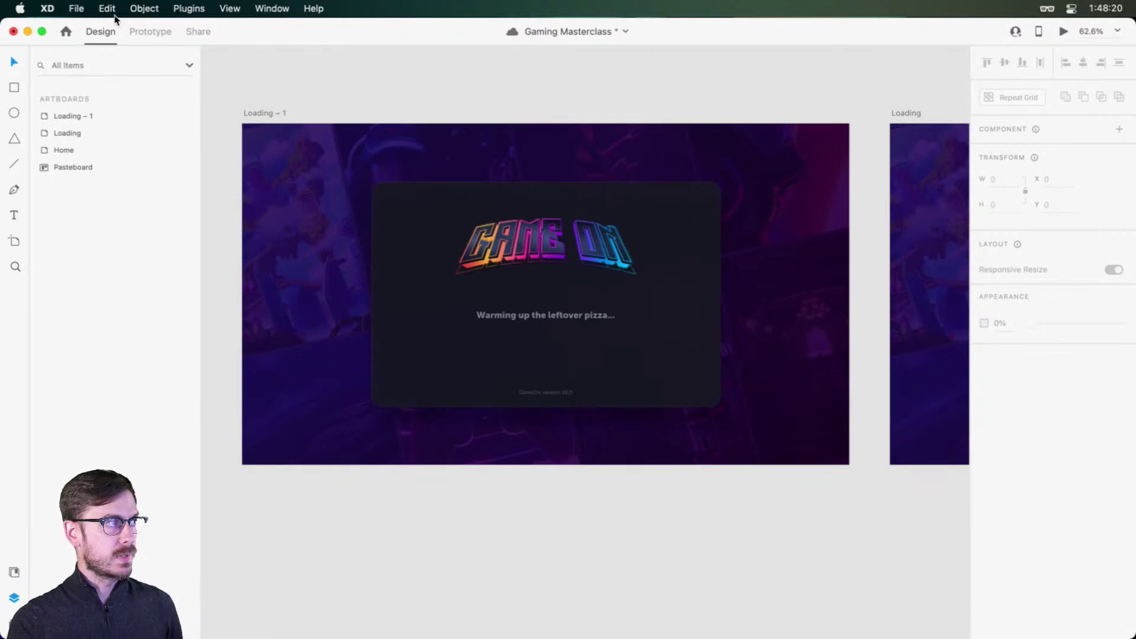
Step: In Prototype mode, link Phrases state 3 to the Loading artboard on the Down arrow key
left_click(145, 30)
left_click(578, 314)
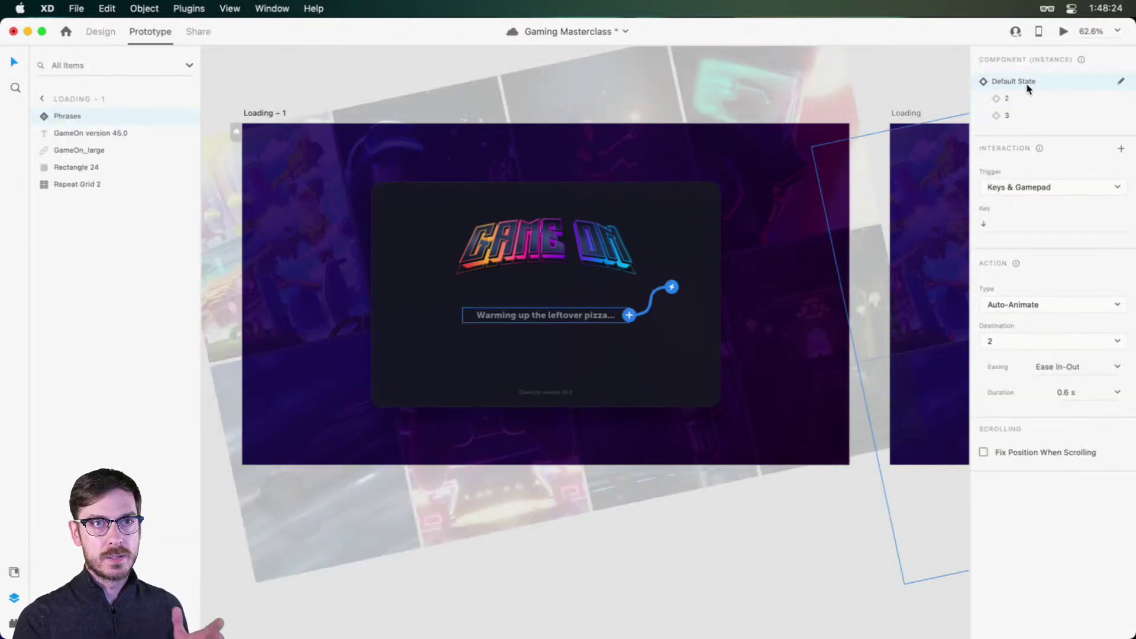
left_click(1025, 114)
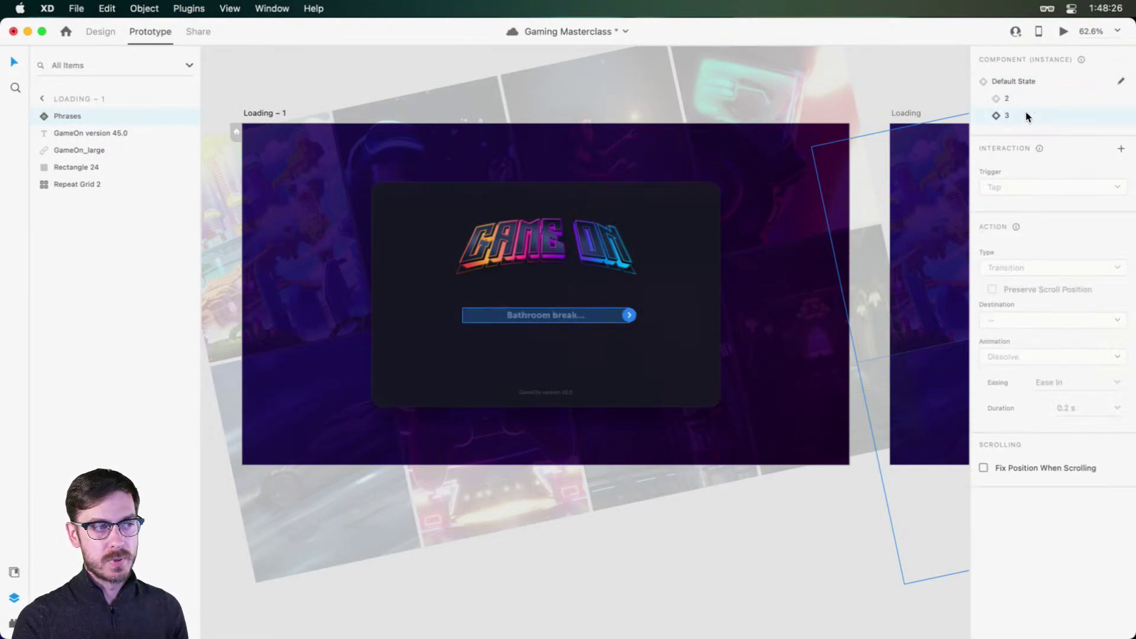
left_click_drag(632, 315, 670, 287)
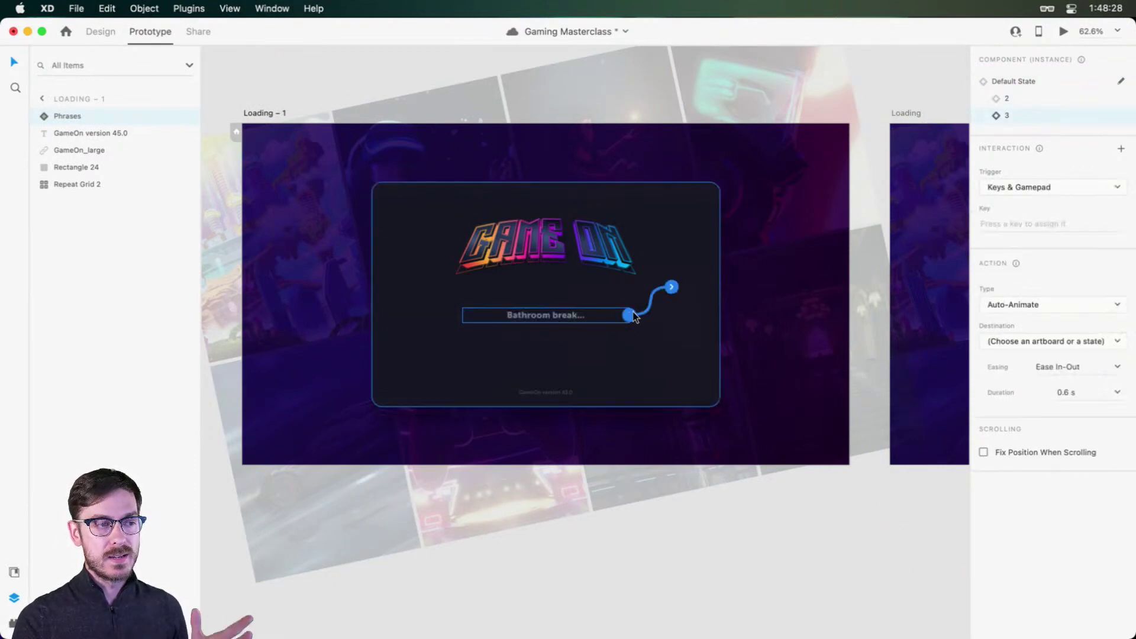
left_click(1032, 233)
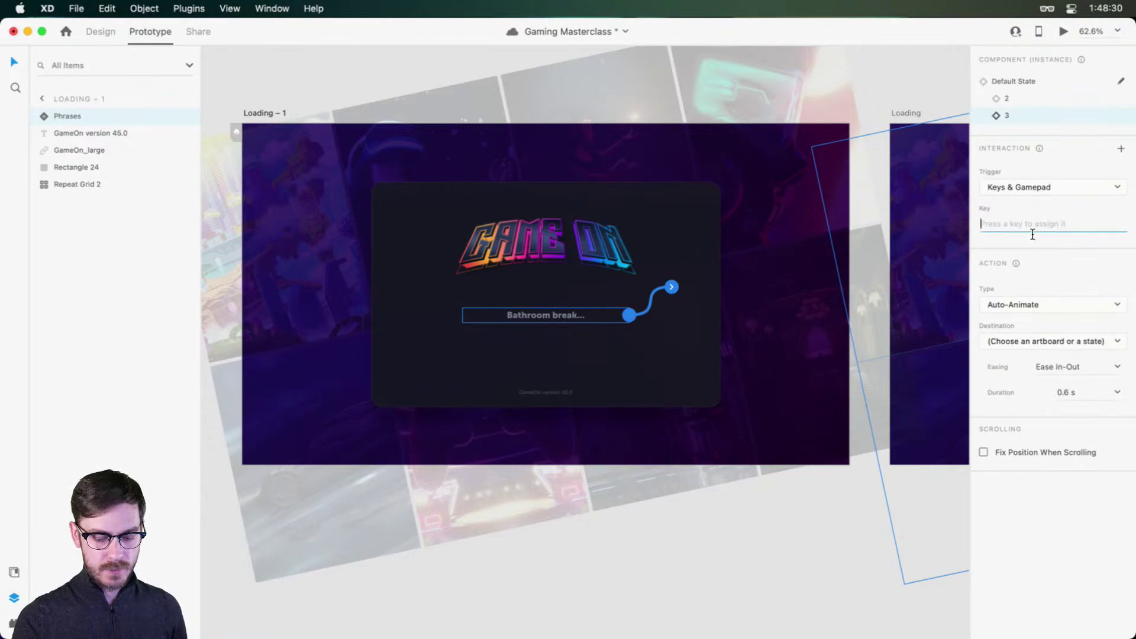
key("Down")
left_click(1018, 344)
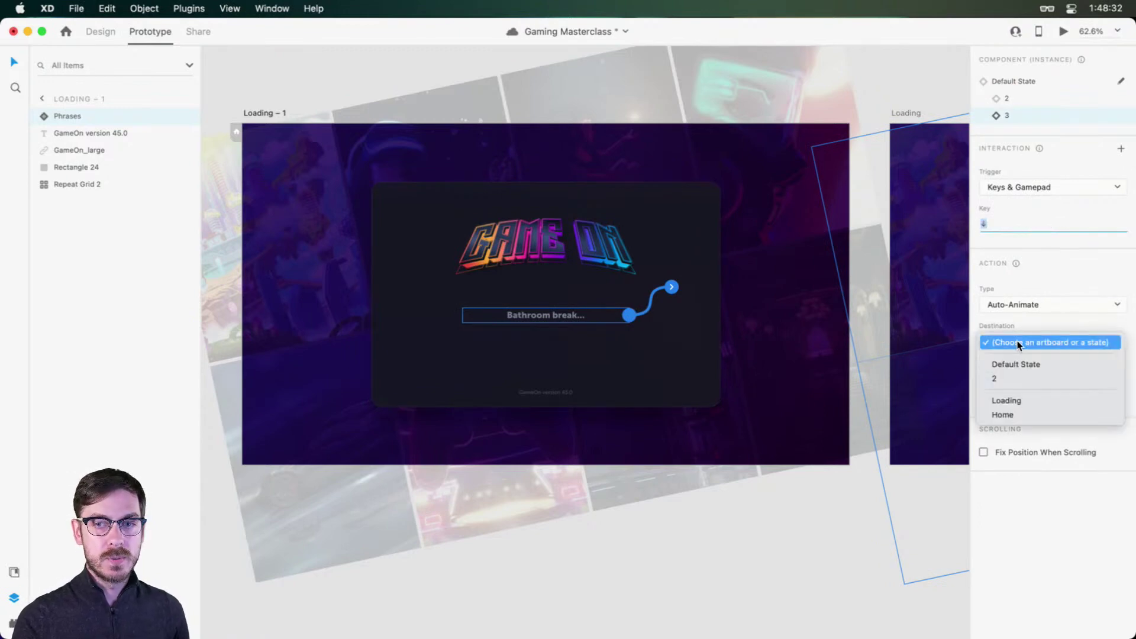
left_click(1020, 400)
Step: Rename the Loading artboard to 'Sign In'
left_click(911, 113)
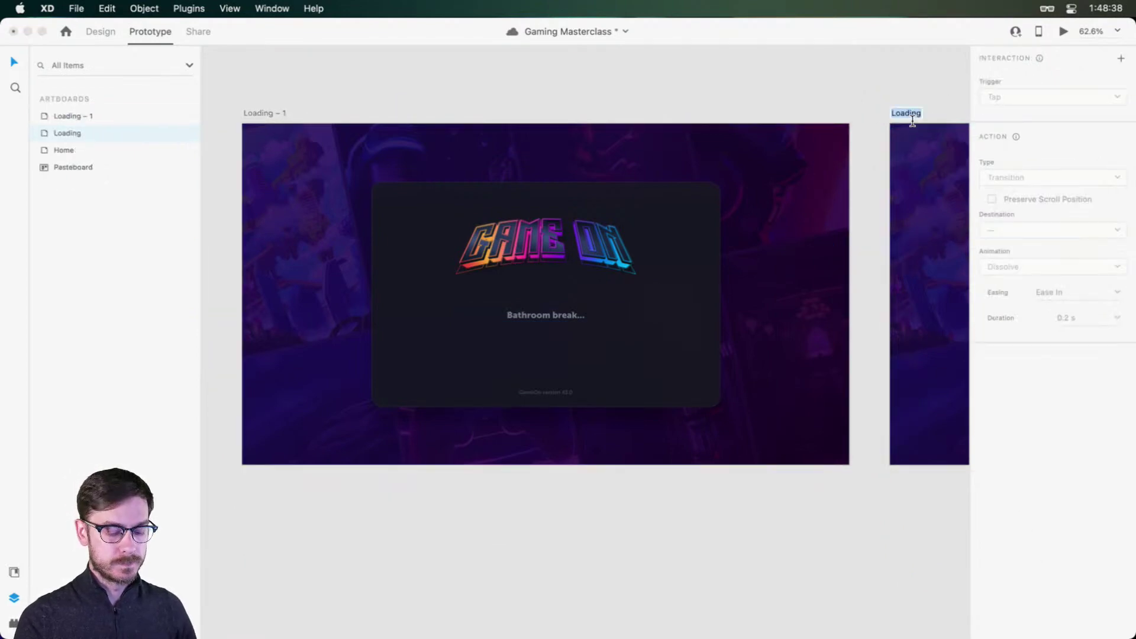
type("Sign In")
key("Return")
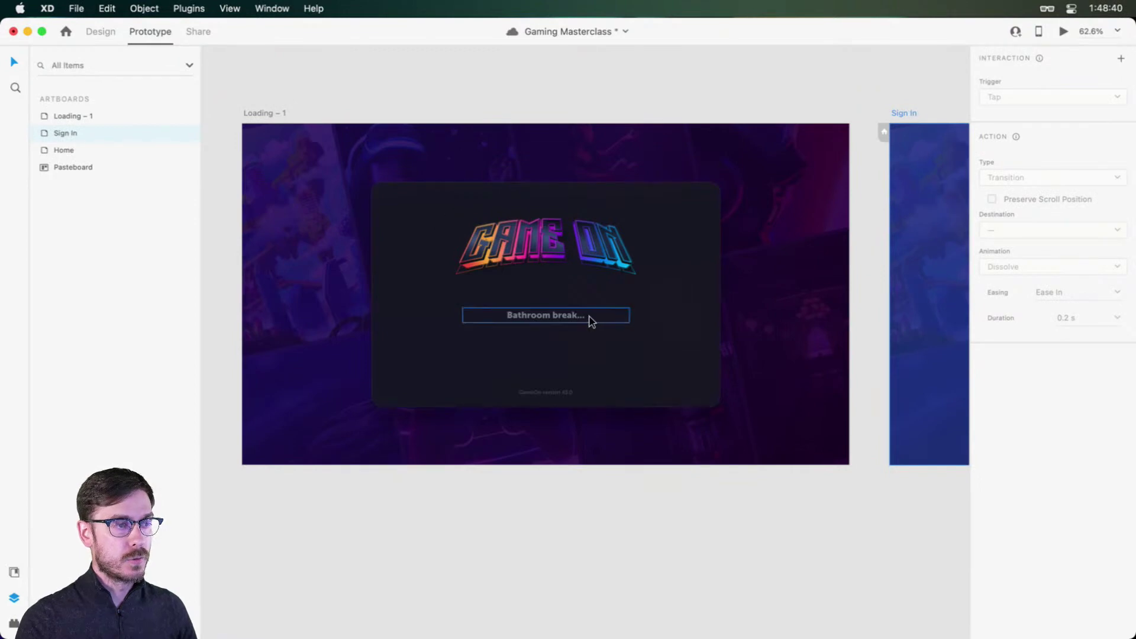
Step: Add a Down-arrow Keys & Gamepad interaction from the third phrase to the Sign In artboard
left_click(590, 319)
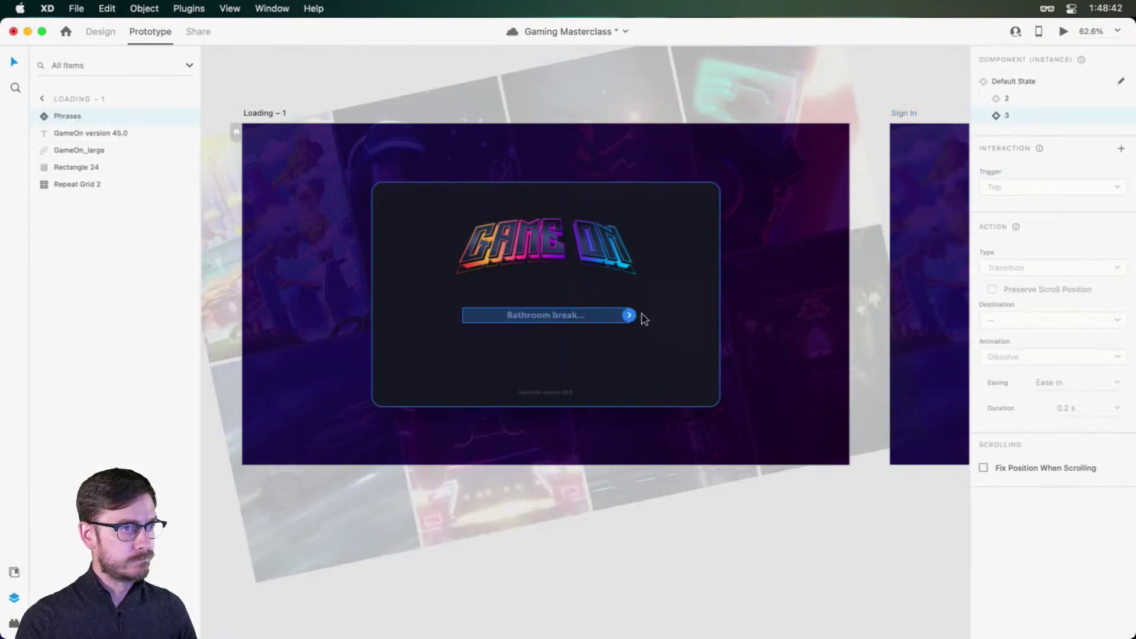
left_click(631, 316)
left_click(1029, 221)
key("Down")
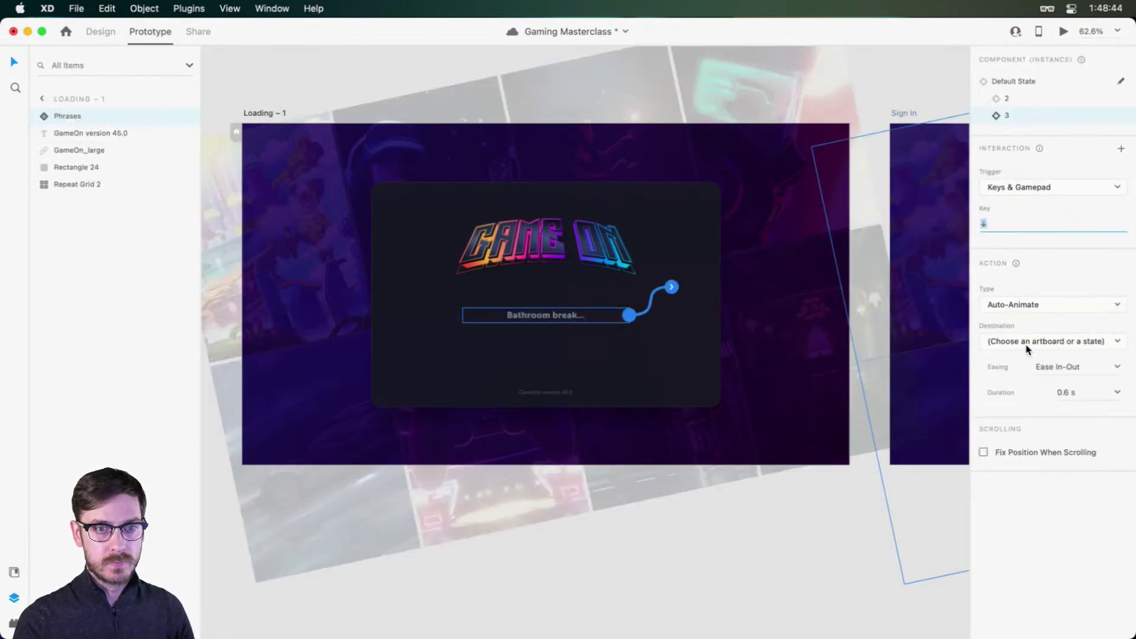
left_click(1025, 305)
left_click(1060, 247)
left_click(1020, 341)
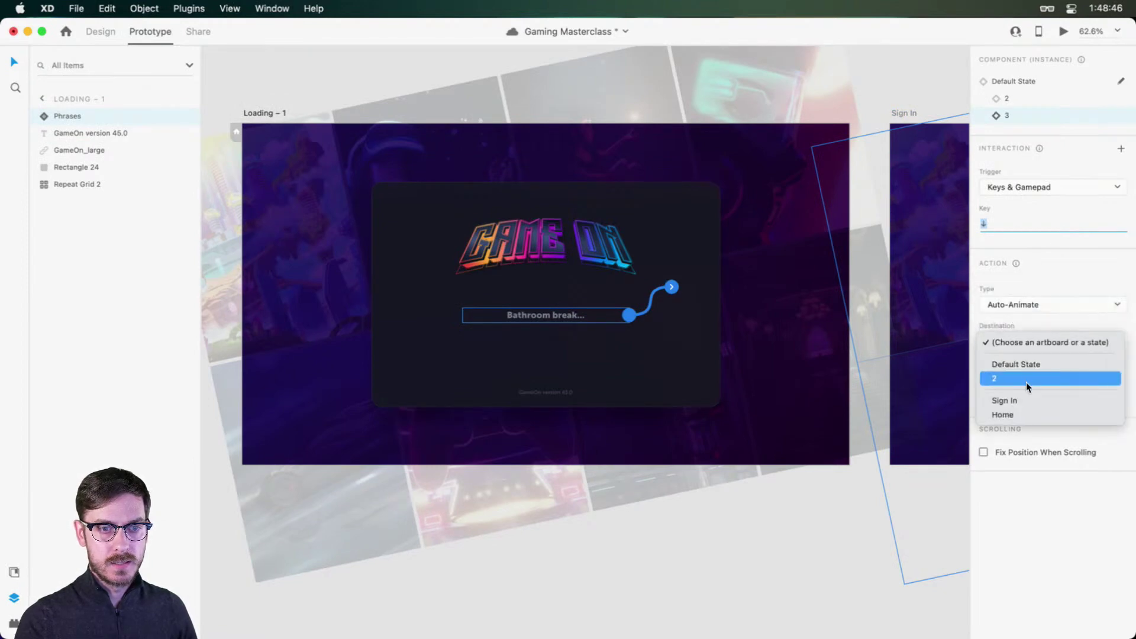
left_click(1026, 395)
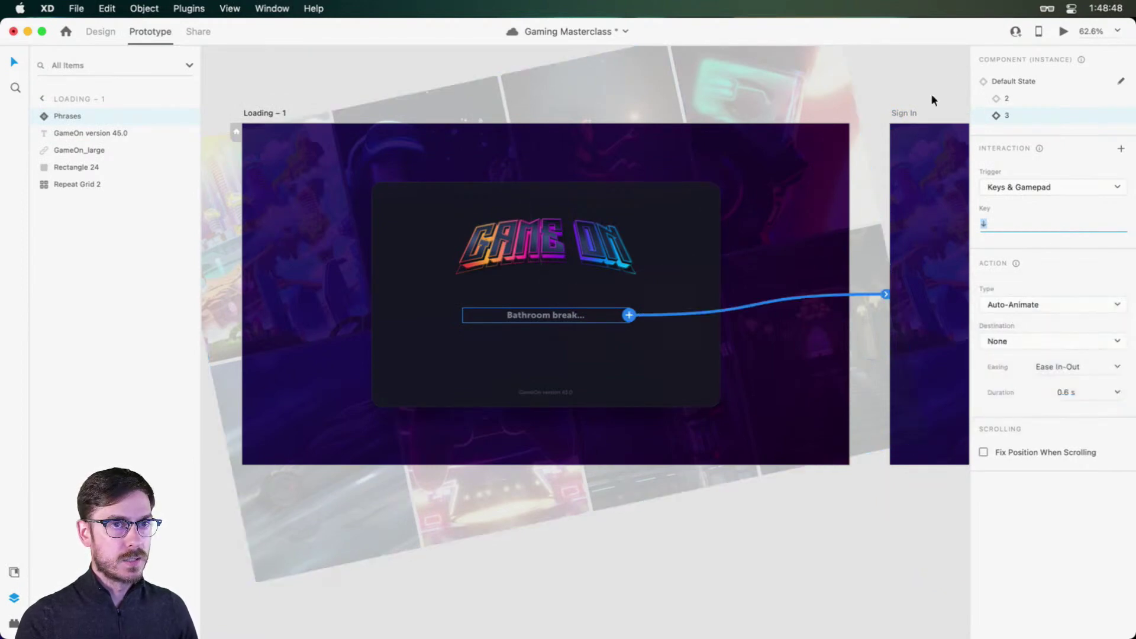
Step: Set the third phrase's interaction to a Dissolve transition, leaving the default state unchanged
left_click(1009, 81)
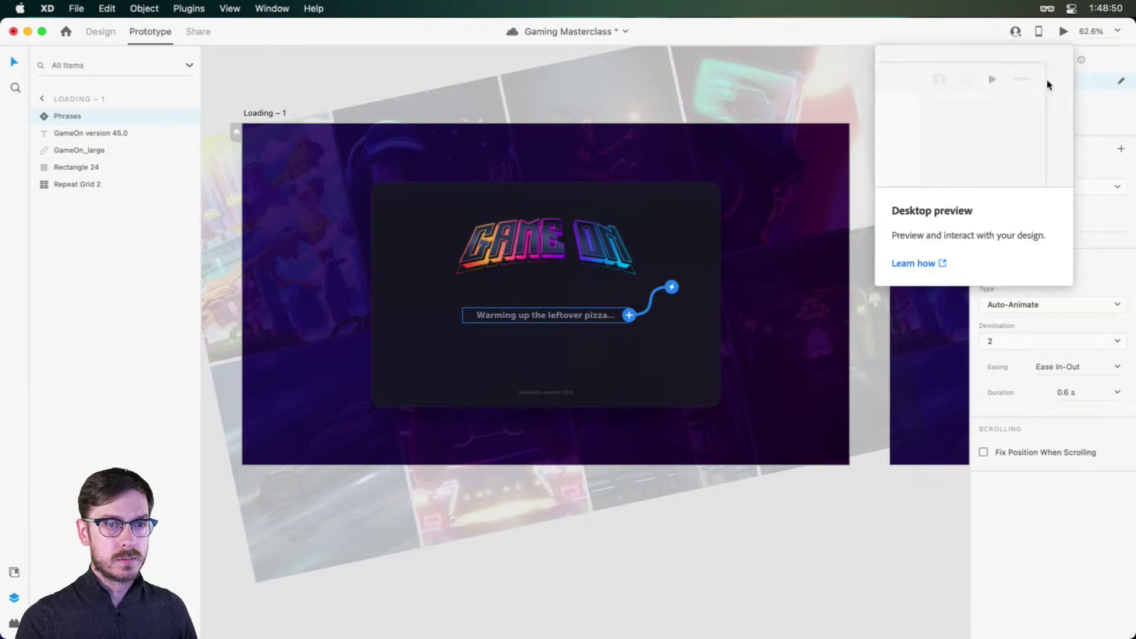
left_click(1033, 305)
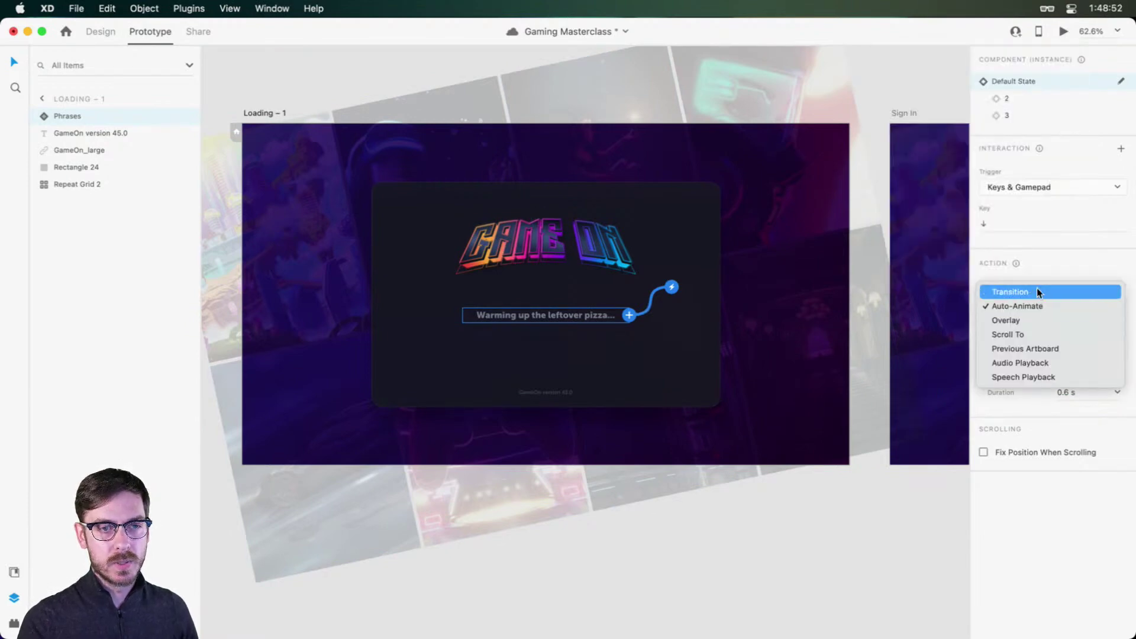
left_click(1038, 292)
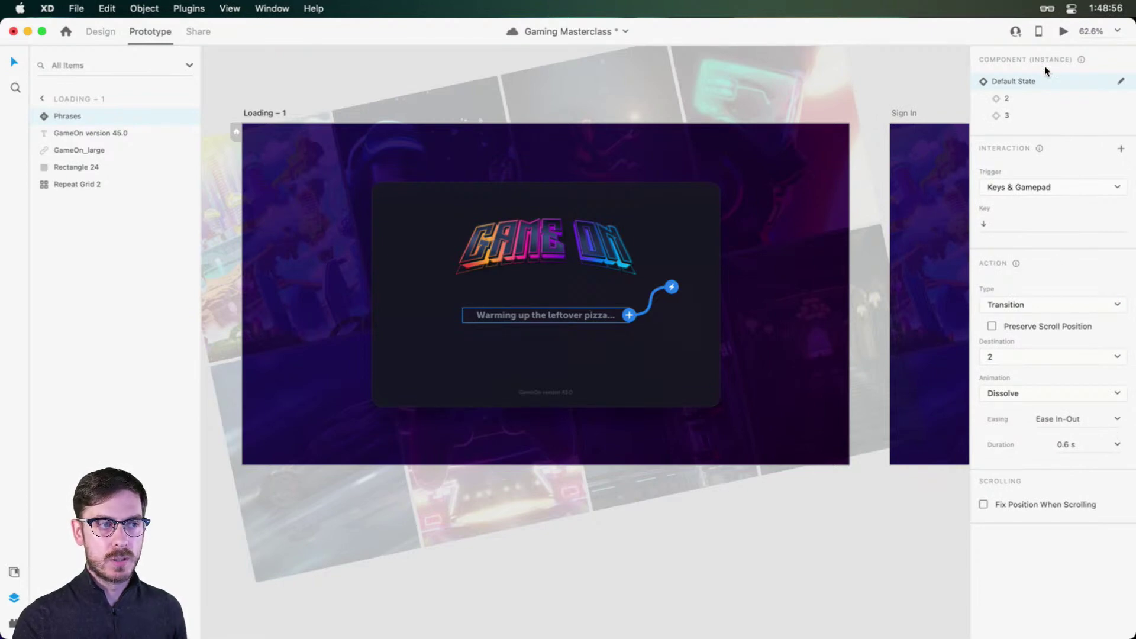
key("super+z")
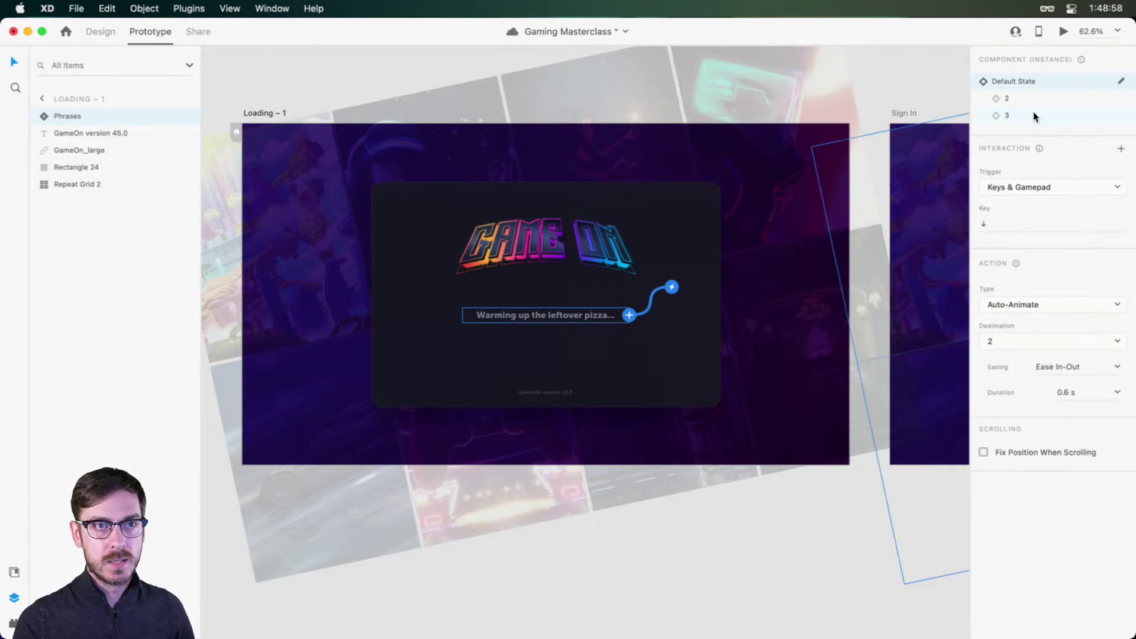
left_click(1034, 116)
left_click(1037, 305)
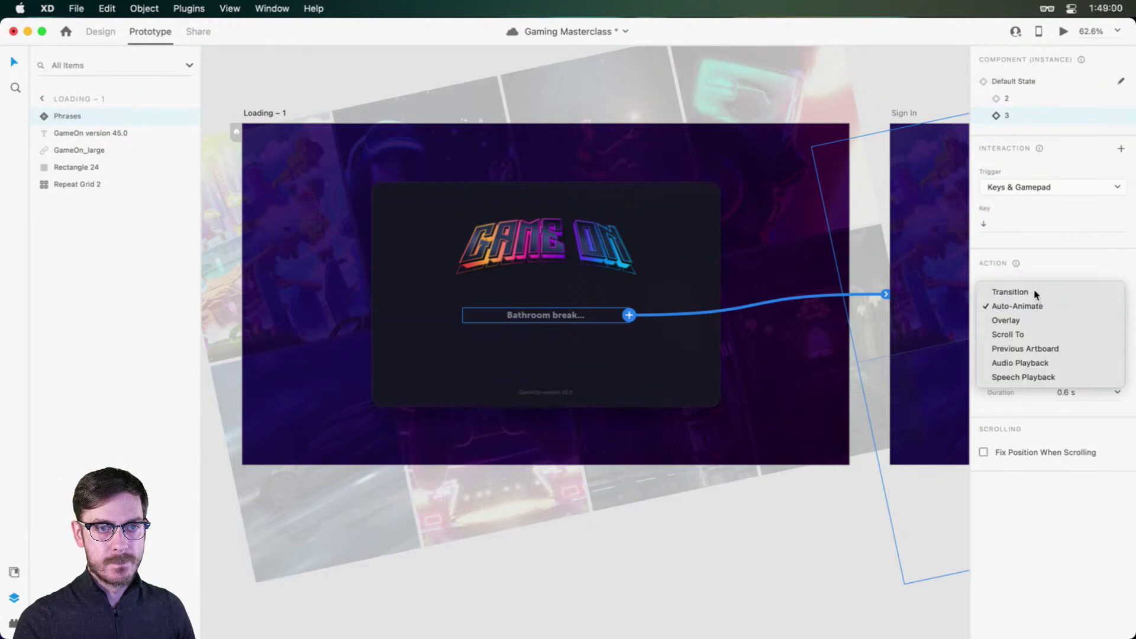
left_click(1023, 291)
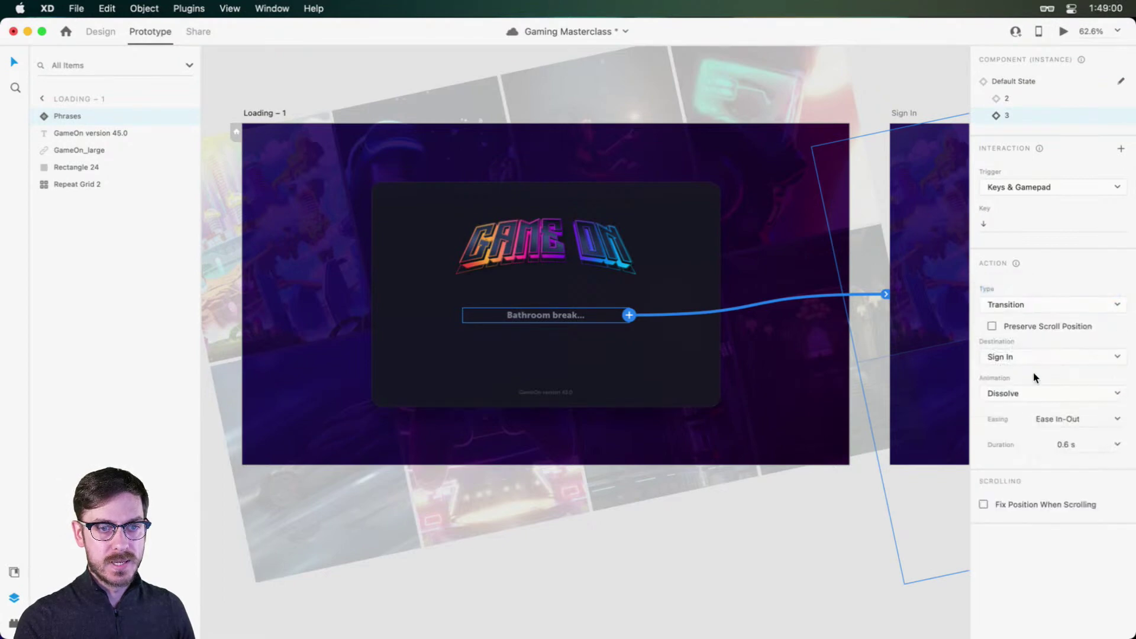
left_click(1024, 81)
Step: Preview the loading phrases advancing into Sign In, then save the document
left_click(1063, 29)
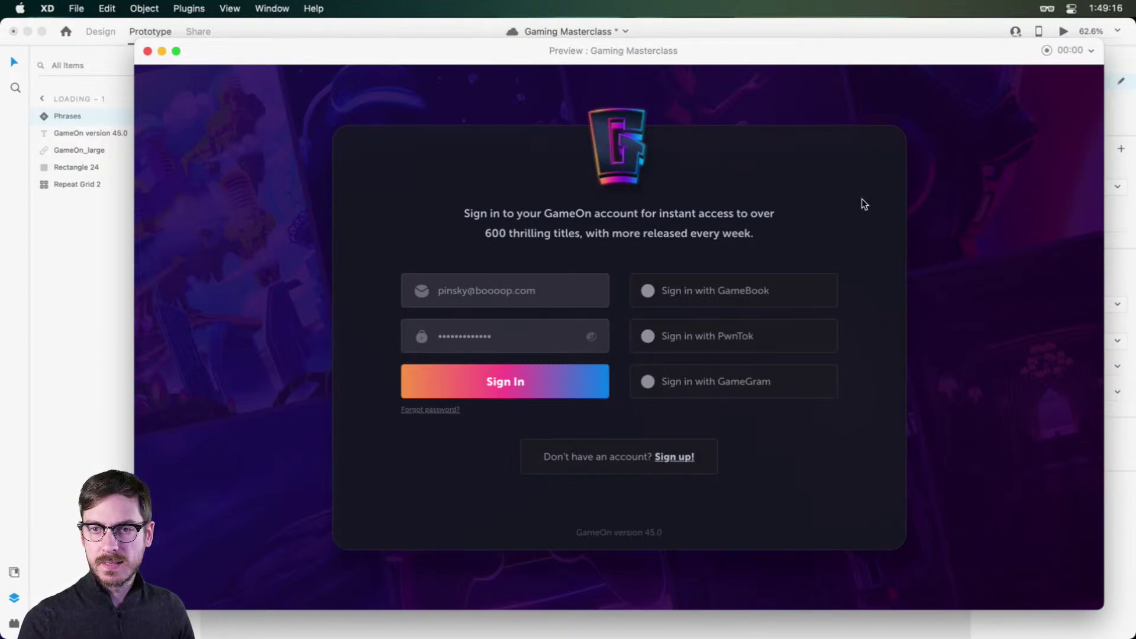
key("super+w")
key("super+s")
scroll(852, 197, "right", 6)
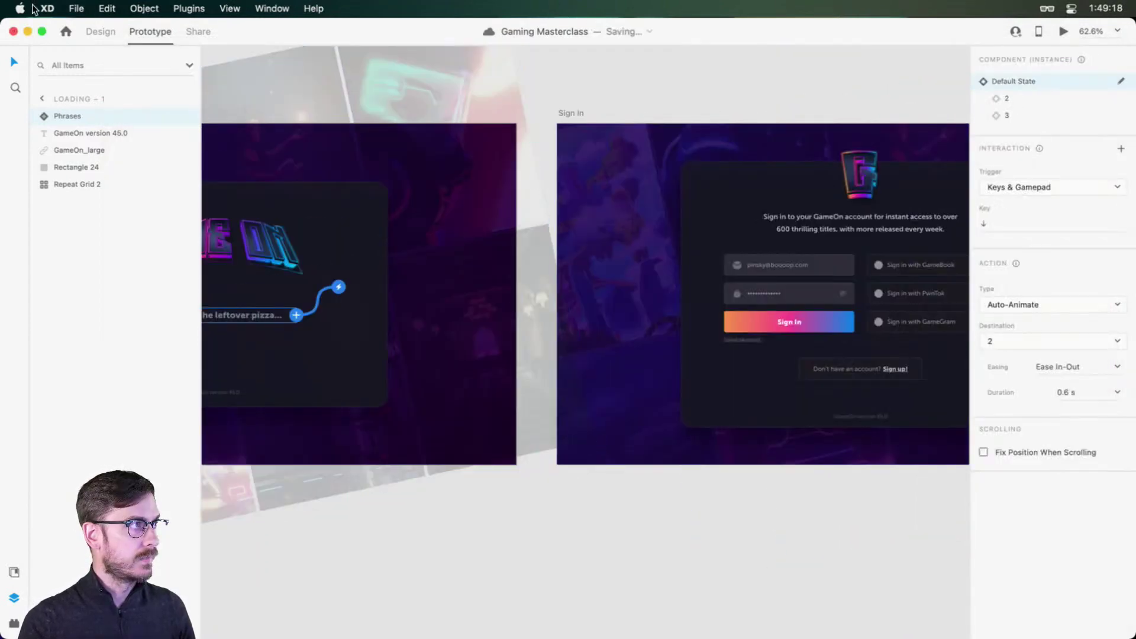
Step: Bring the Sign In artboard into view and select its Sign In button in Prototype mode
left_click(112, 39)
left_click(846, 104)
left_click_drag(846, 104, 616, 119)
scroll(633, 383, "up", 5)
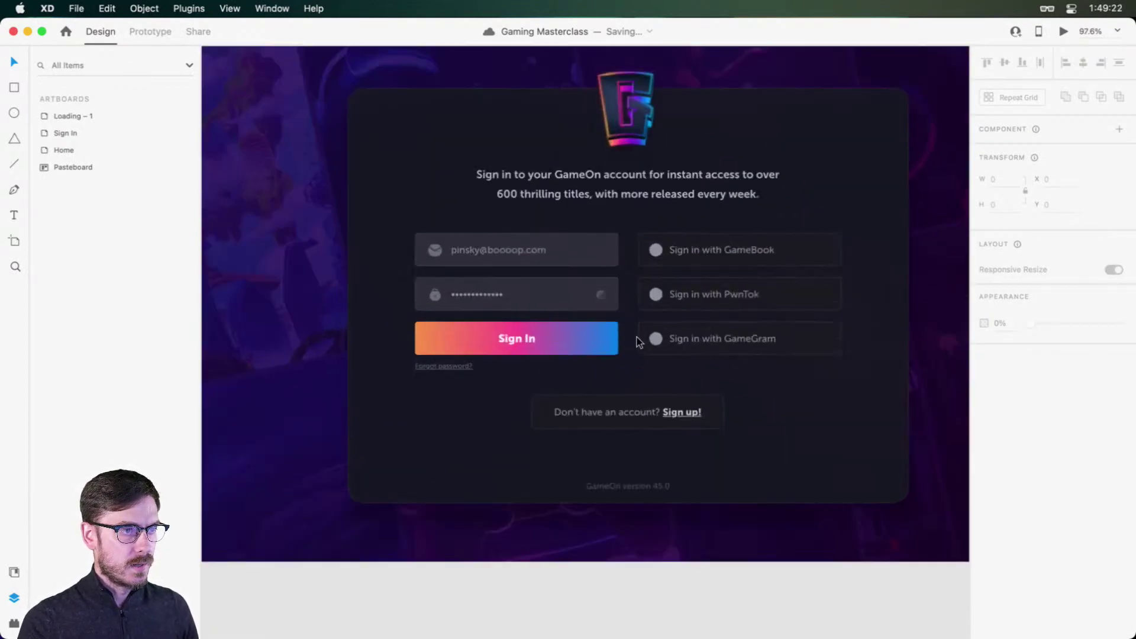
left_click(150, 31)
scroll(563, 296, "up", 2)
left_click(563, 296)
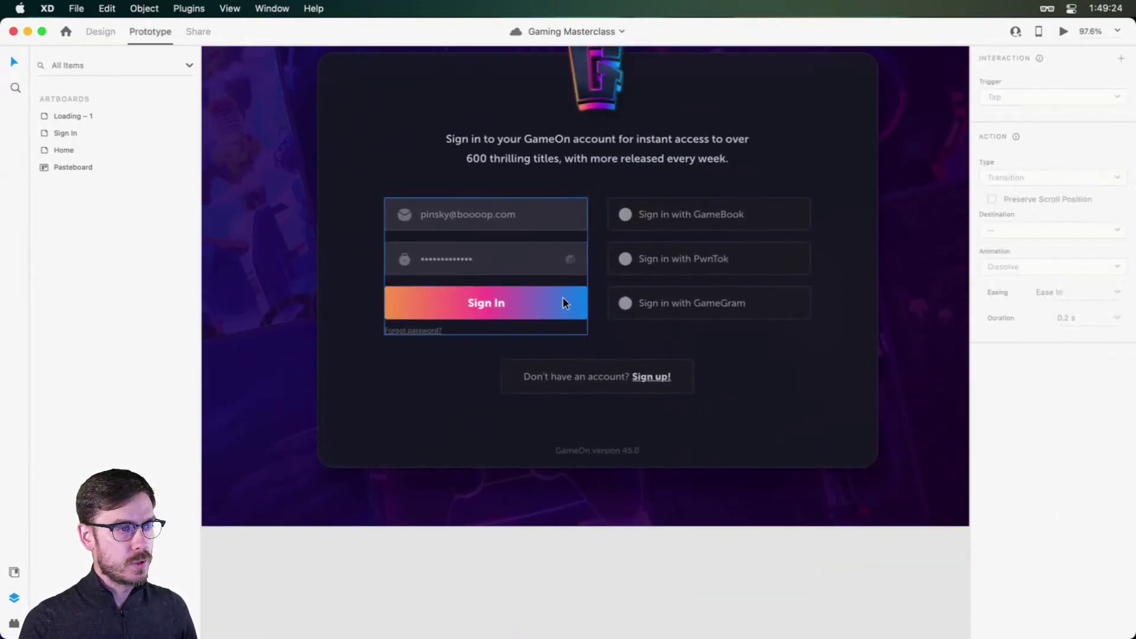
double_click(563, 296)
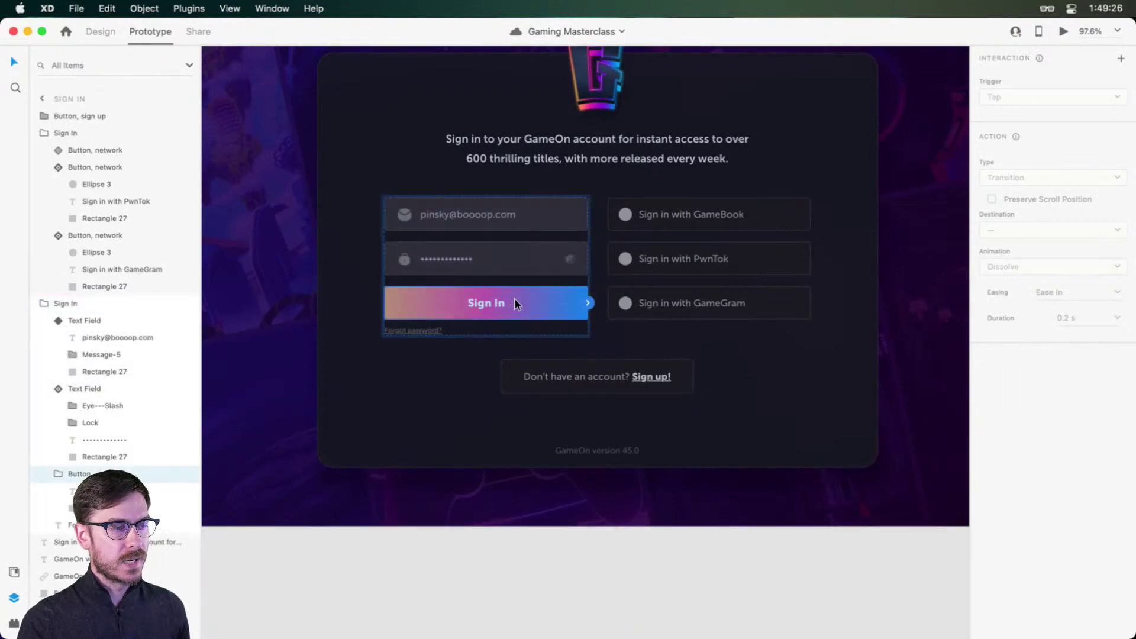
Step: Link the Sign In button to the Home artboard with a Tap trigger
scroll(570, 279, "right", 8)
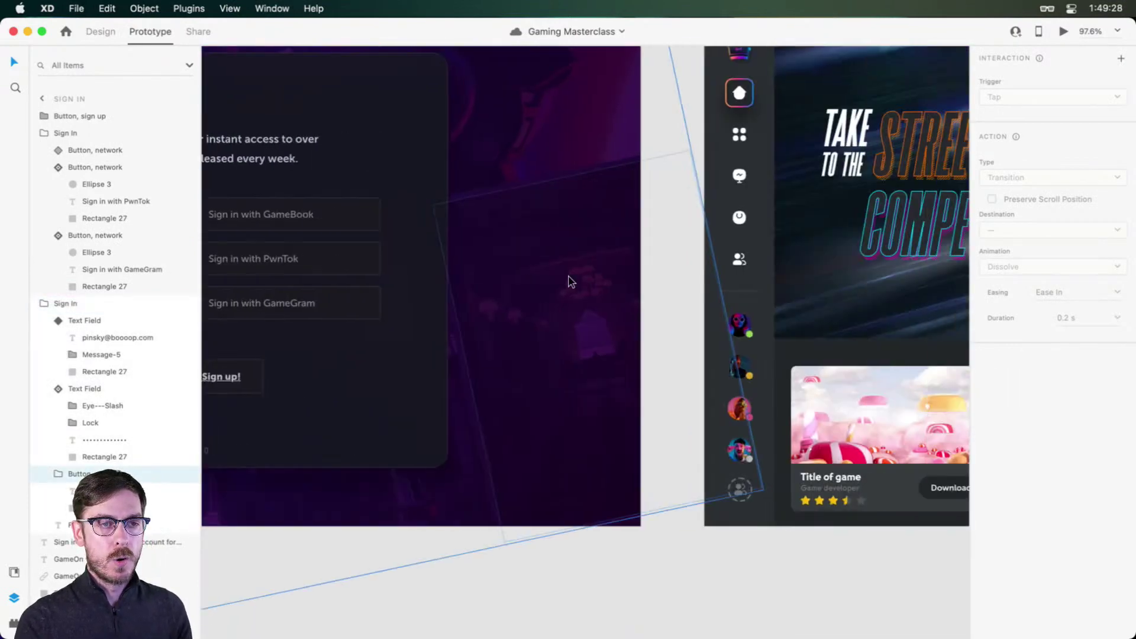
scroll(567, 329, "left", 8)
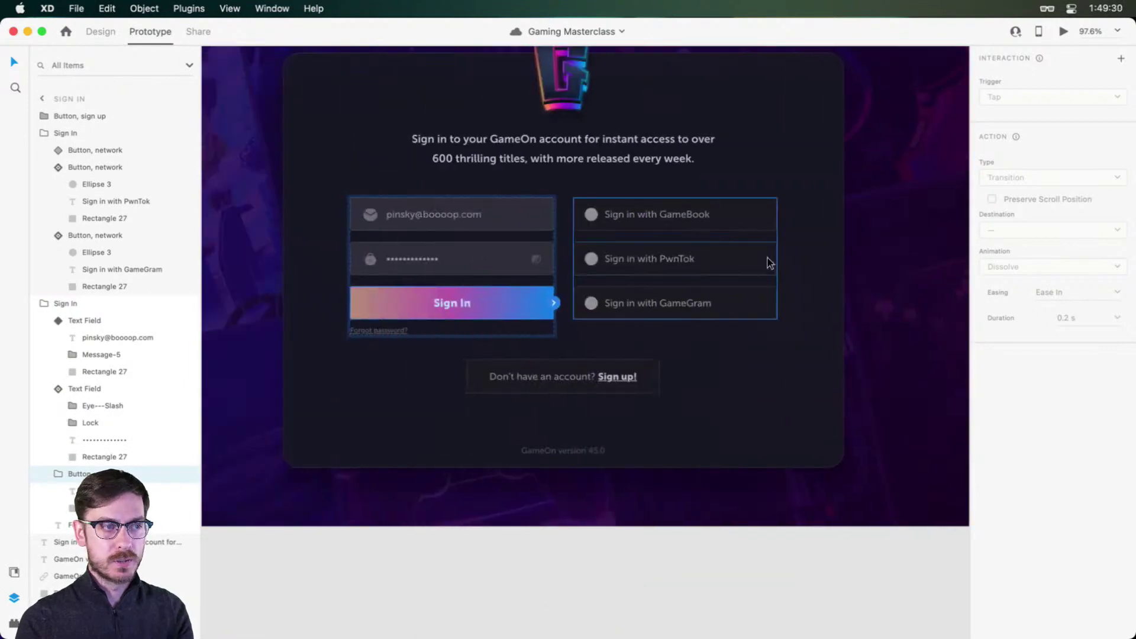
left_click_drag(554, 302, 838, 104)
scroll(781, 296, "right", 8)
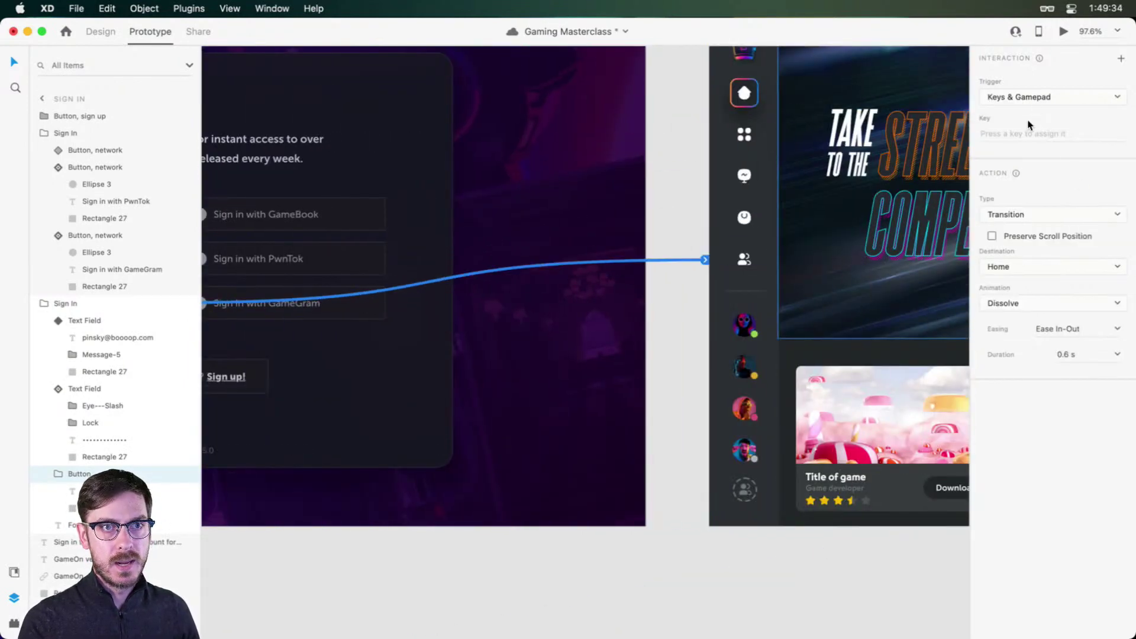
left_click(1043, 91)
left_click(1035, 71)
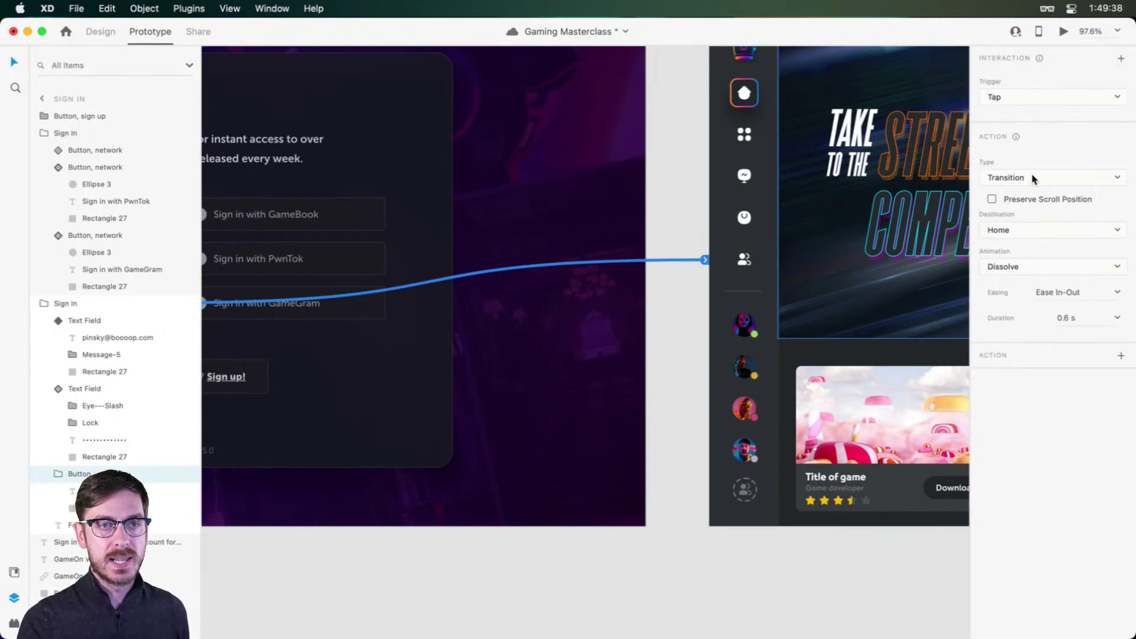
Step: Test the tap to Home, set the transition duration to 0.4 s, and retest
left_click(1063, 31)
left_click(524, 377)
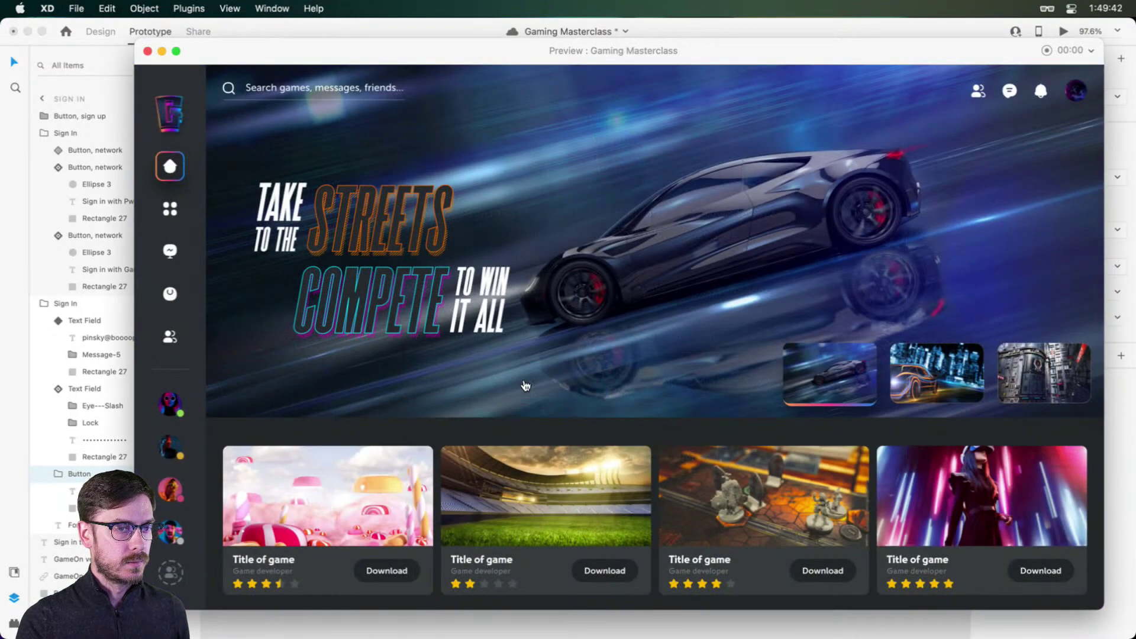
key("super+w")
left_click(1117, 319)
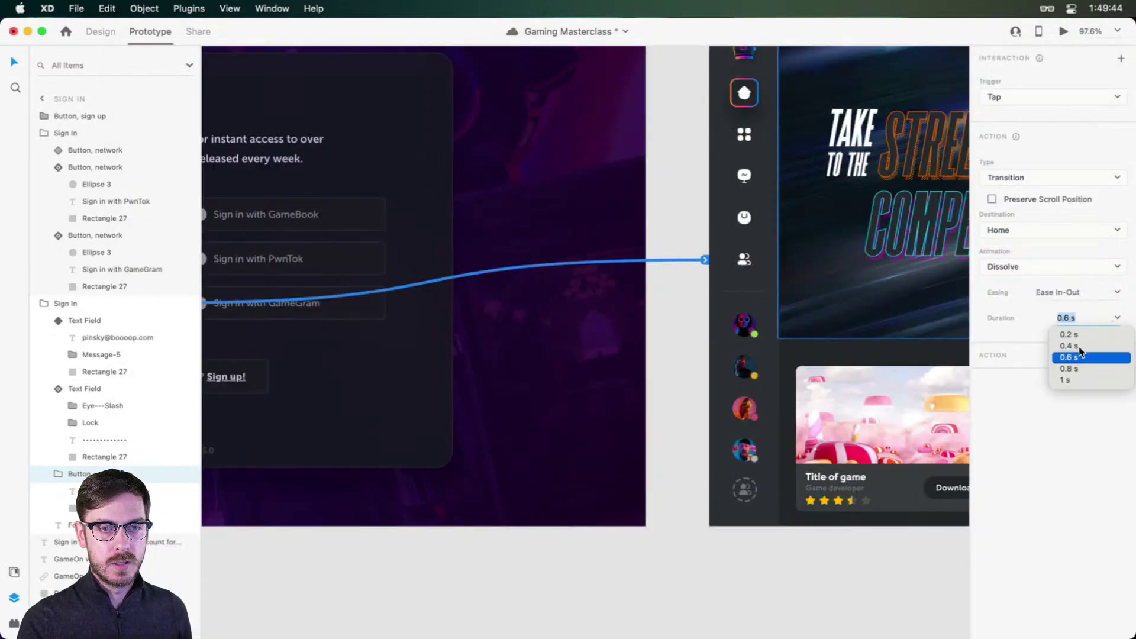
left_click(1076, 346)
left_click(1062, 33)
left_click(508, 381)
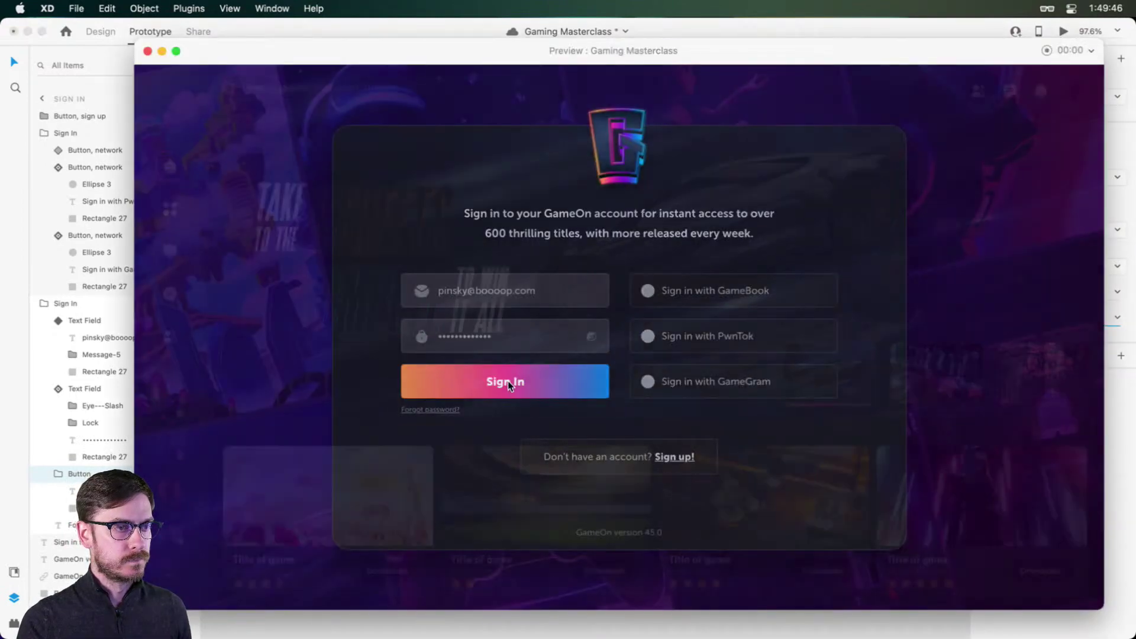
key("super+w")
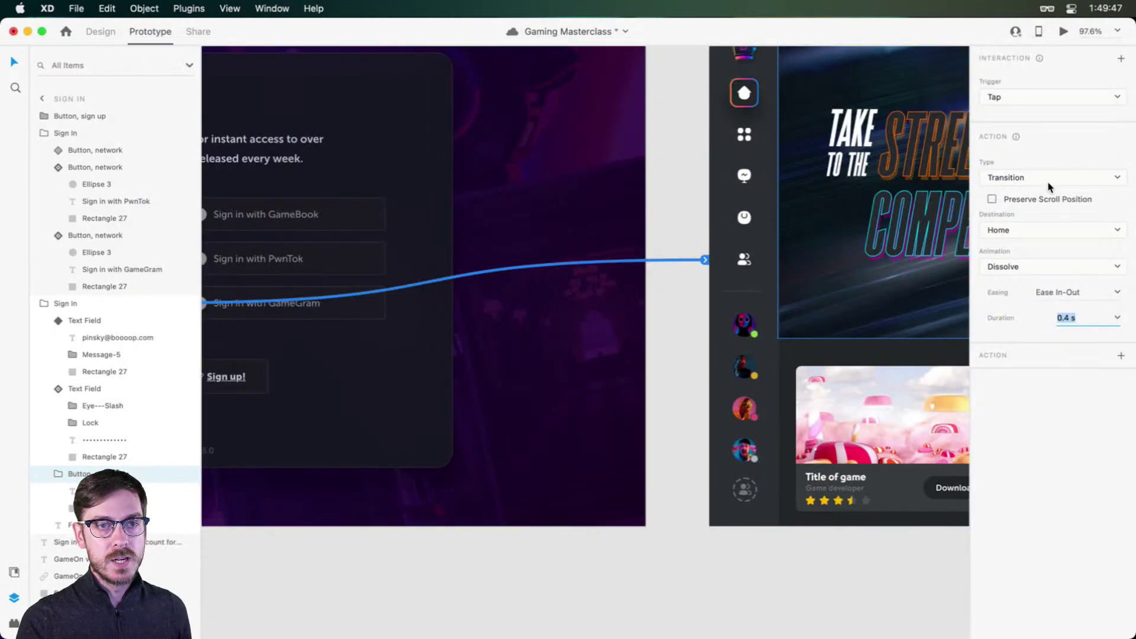
Step: Change the transition animation to Slide Up and preview it
left_click(1047, 181)
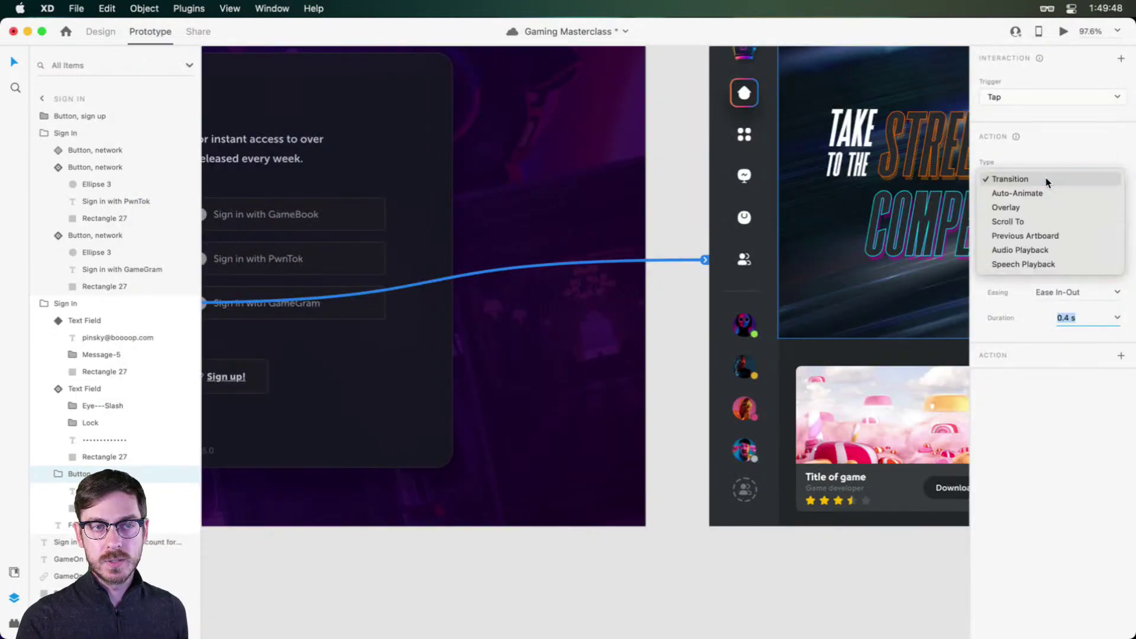
left_click(1046, 178)
left_click(1019, 266)
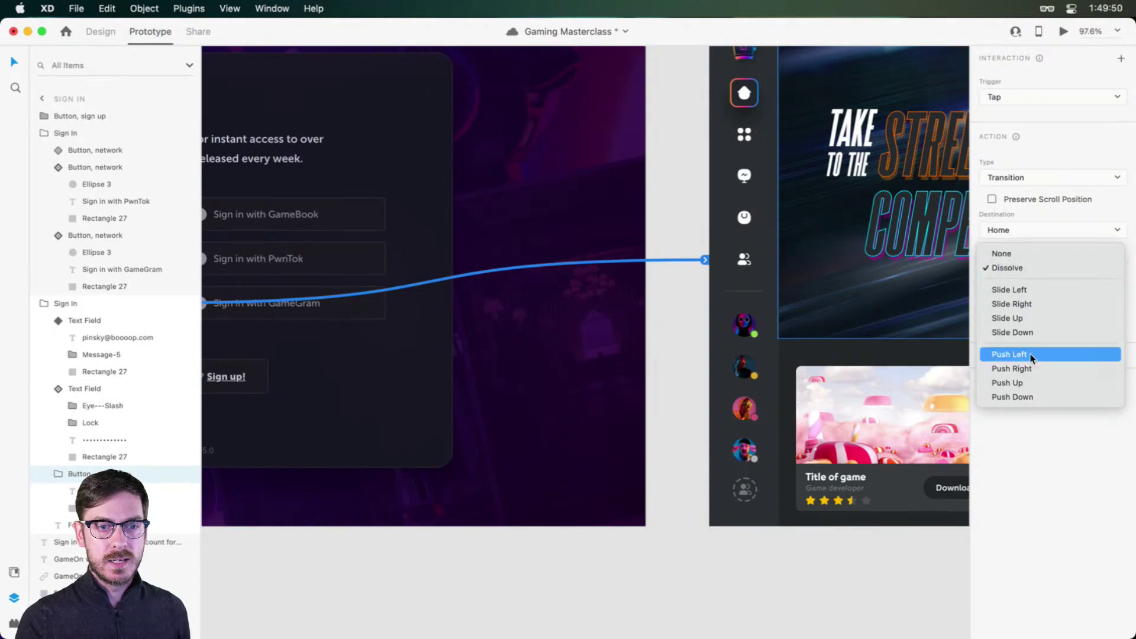
left_click(1020, 316)
left_click(1064, 32)
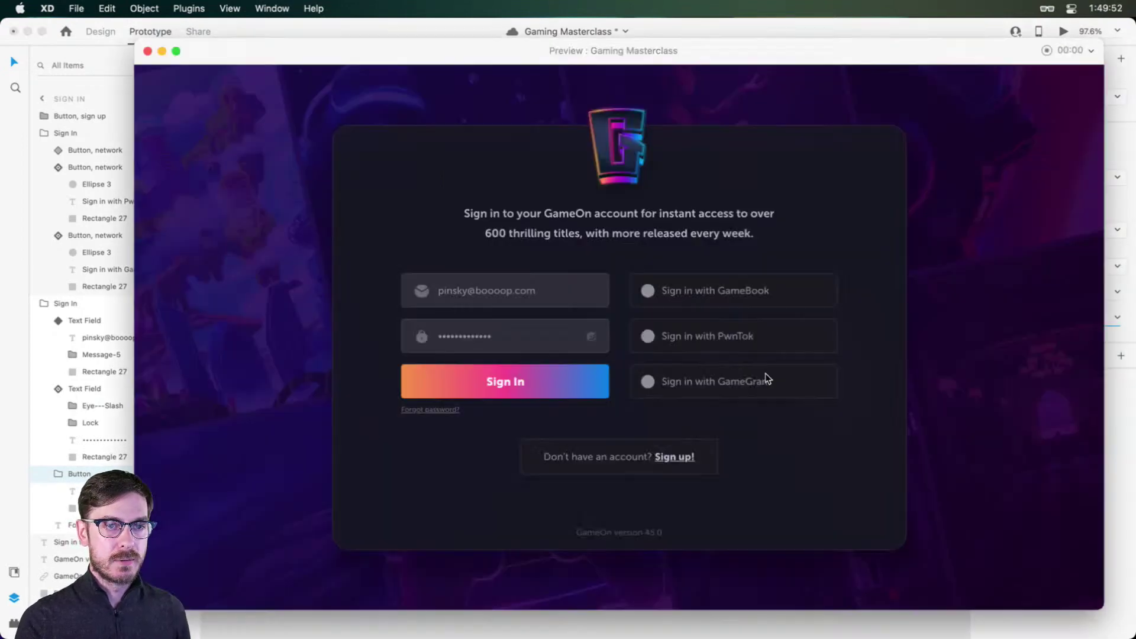
left_click(538, 379)
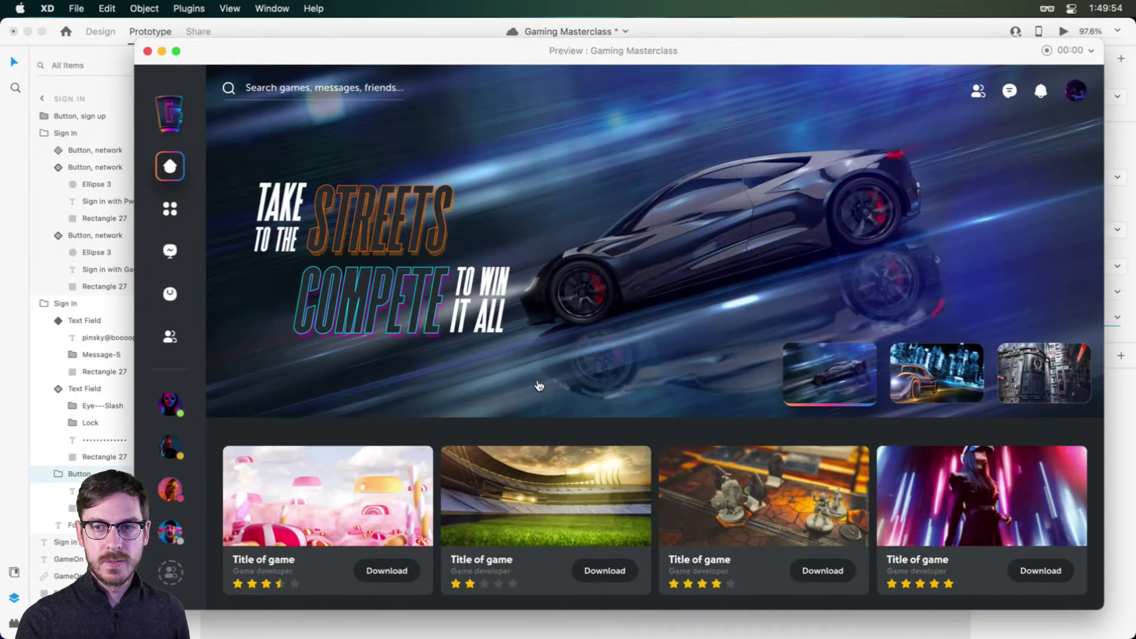
Step: Try a Push Up animation in preview, then revert to Slide Up
left_click(1065, 320)
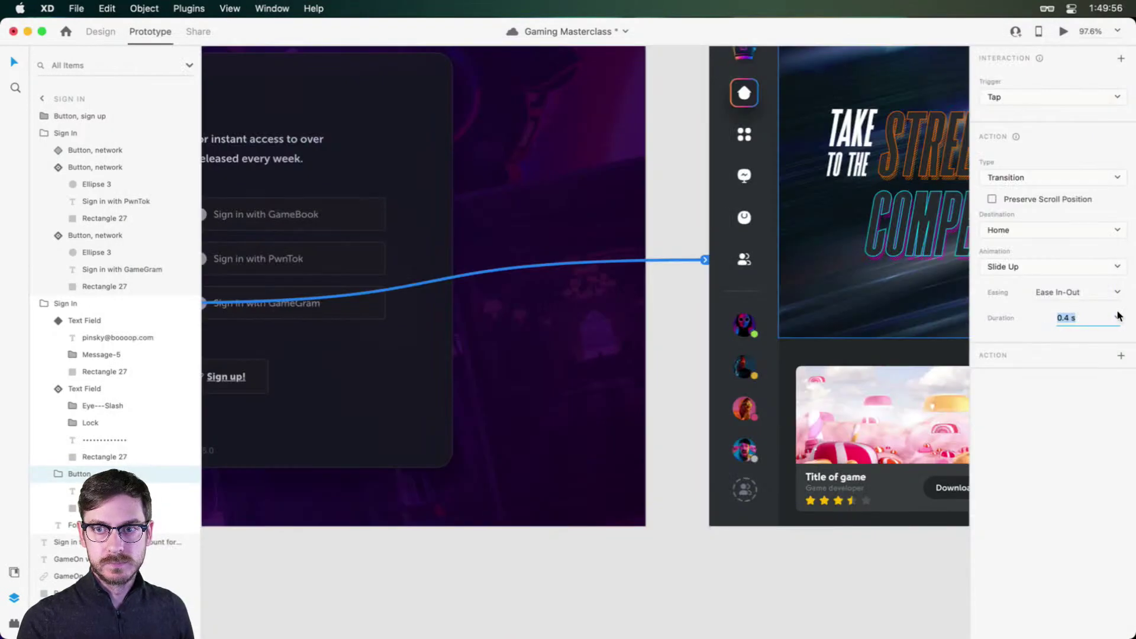
left_click(1118, 293)
left_click(1109, 267)
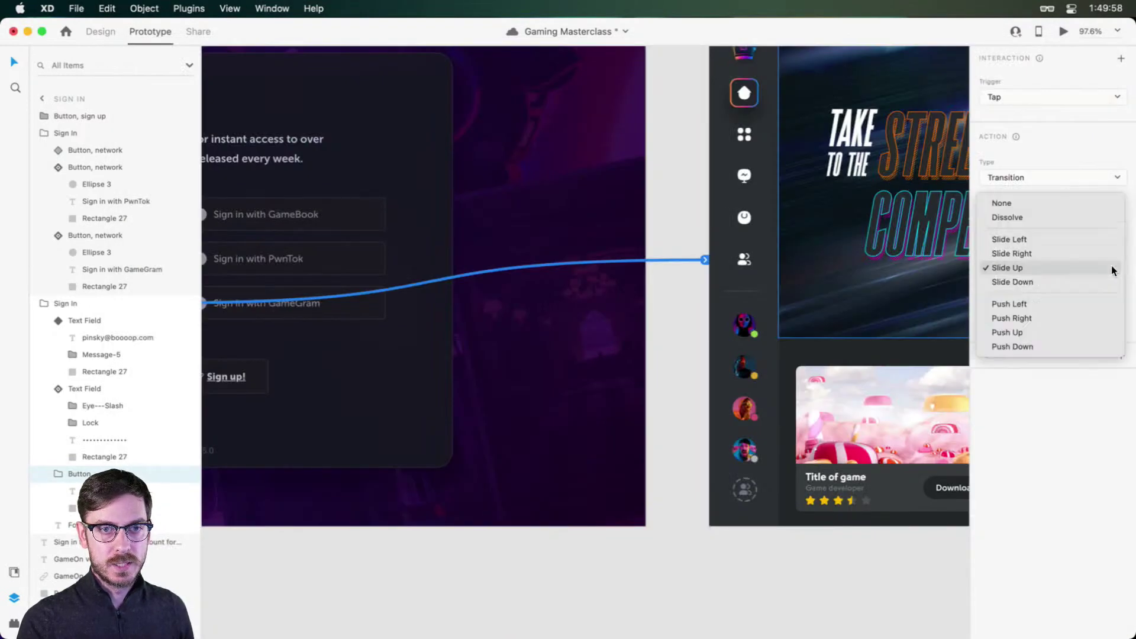
left_click(1026, 329)
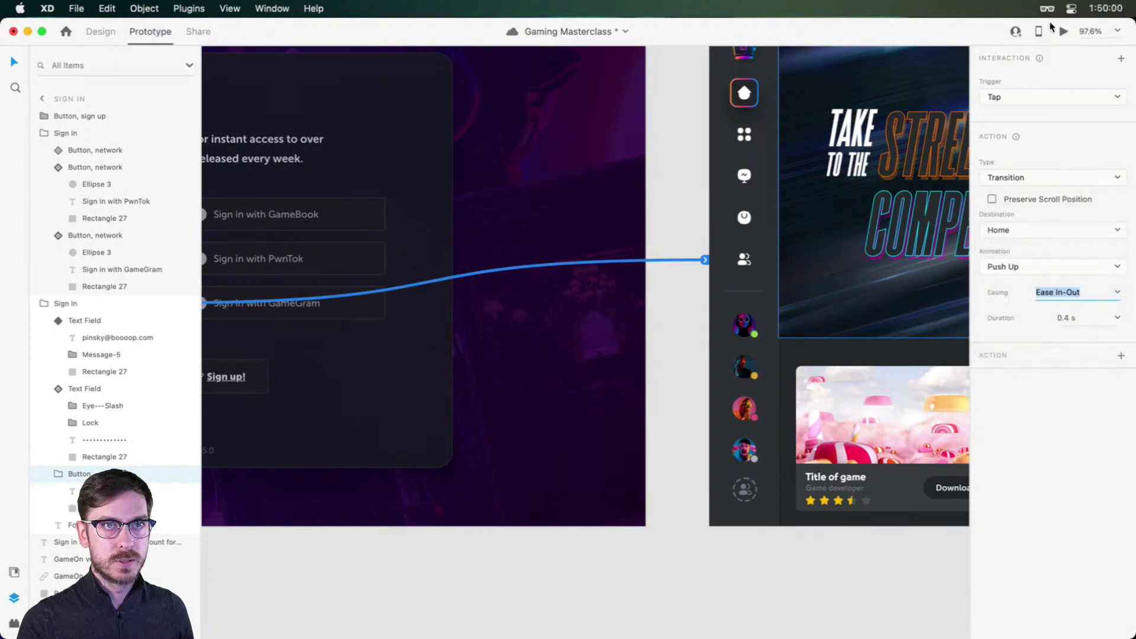
left_click(1064, 32)
left_click(506, 397)
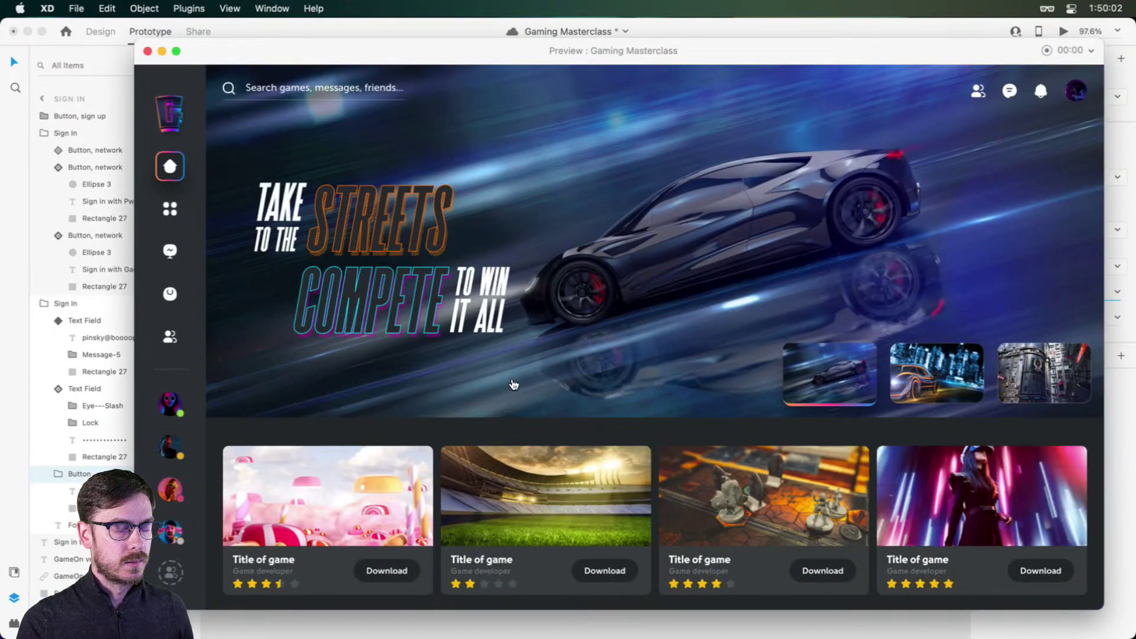
key("super+w")
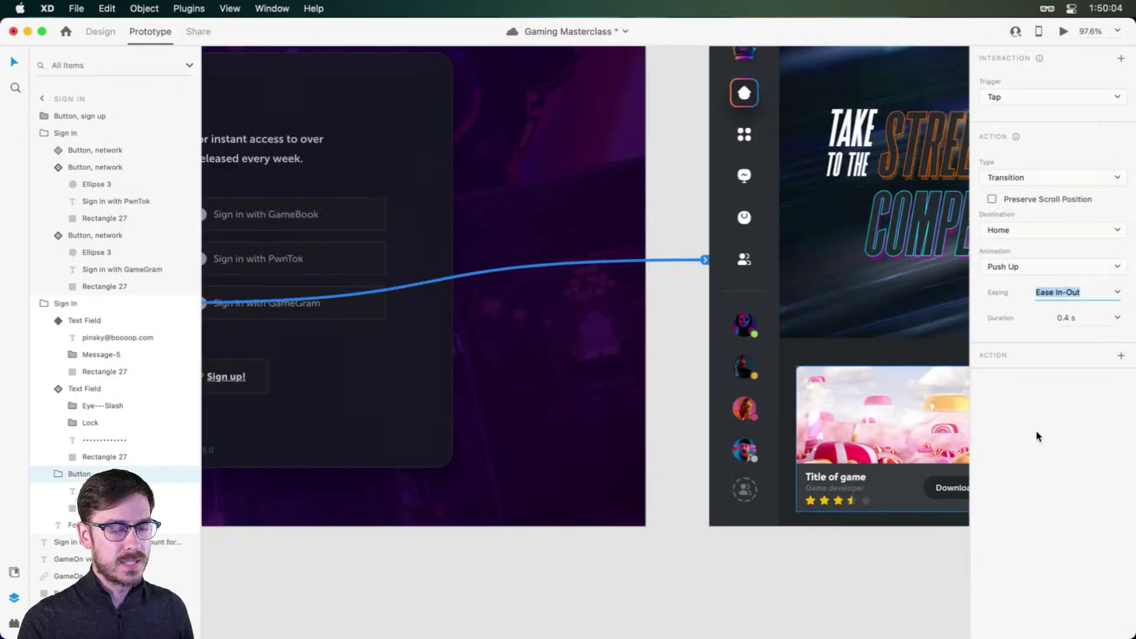
key("super+z")
Step: Deselect the button and pan the canvas toward the Sign In artboard
scroll(531, 276, "down", 5)
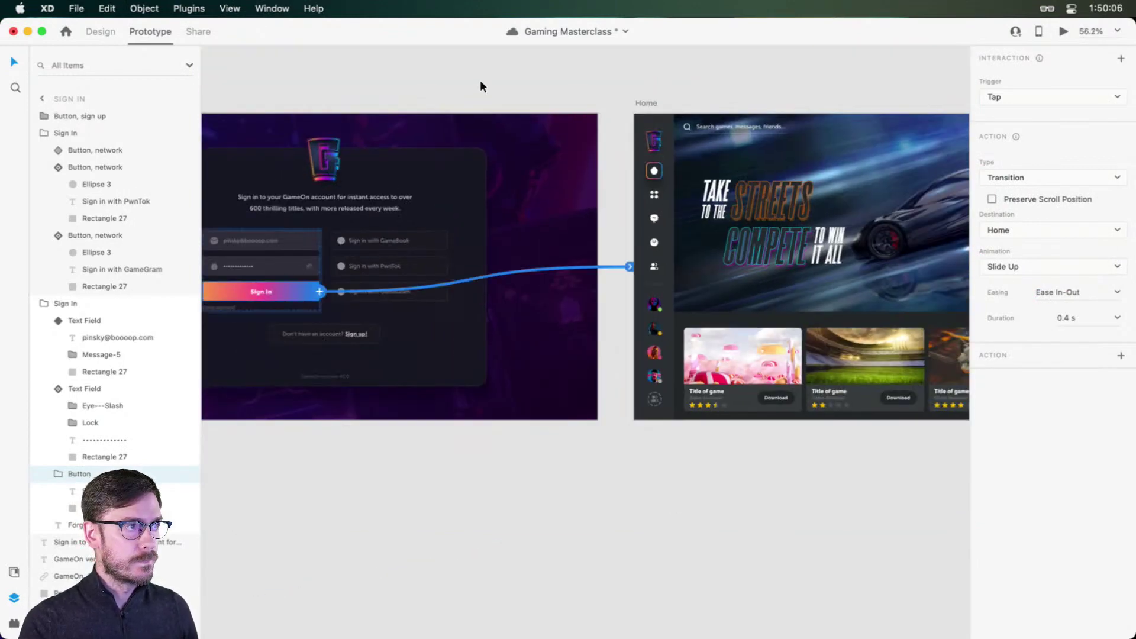
left_click(454, 83)
left_click_drag(434, 81, 697, 102)
Step: Delete the tilted photo repeat grid and draw a rectangle covering the Sign In artboard
left_click(94, 31)
mouse_move(526, 108)
left_mouse_down()
mouse_move(733, 117)
mouse_move(509, 119)
left_mouse_up()
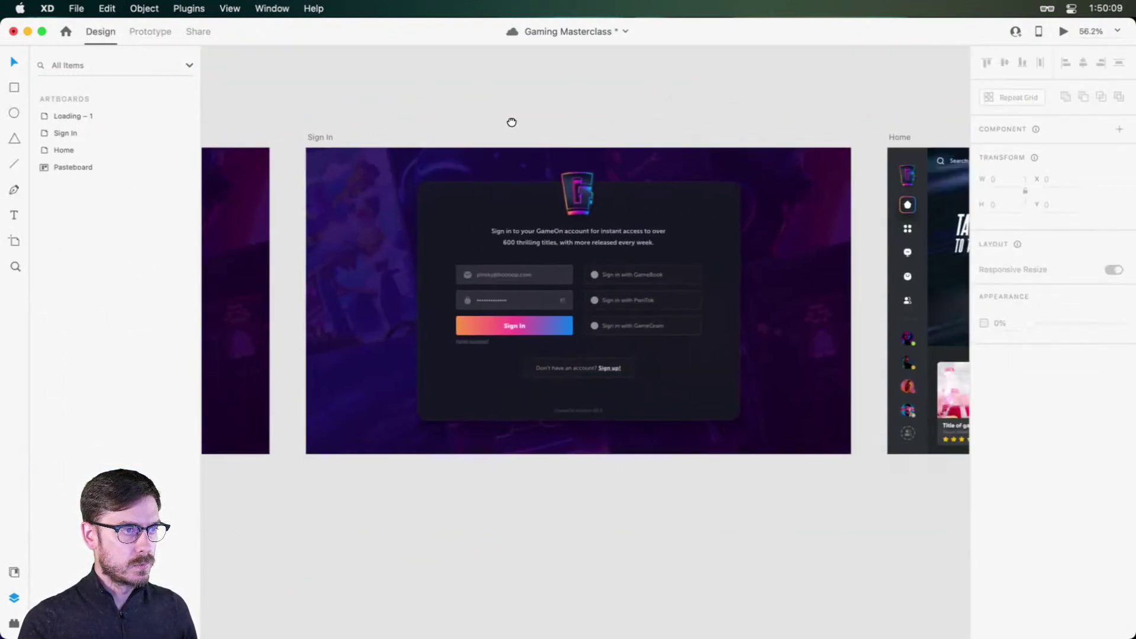
left_click(793, 214)
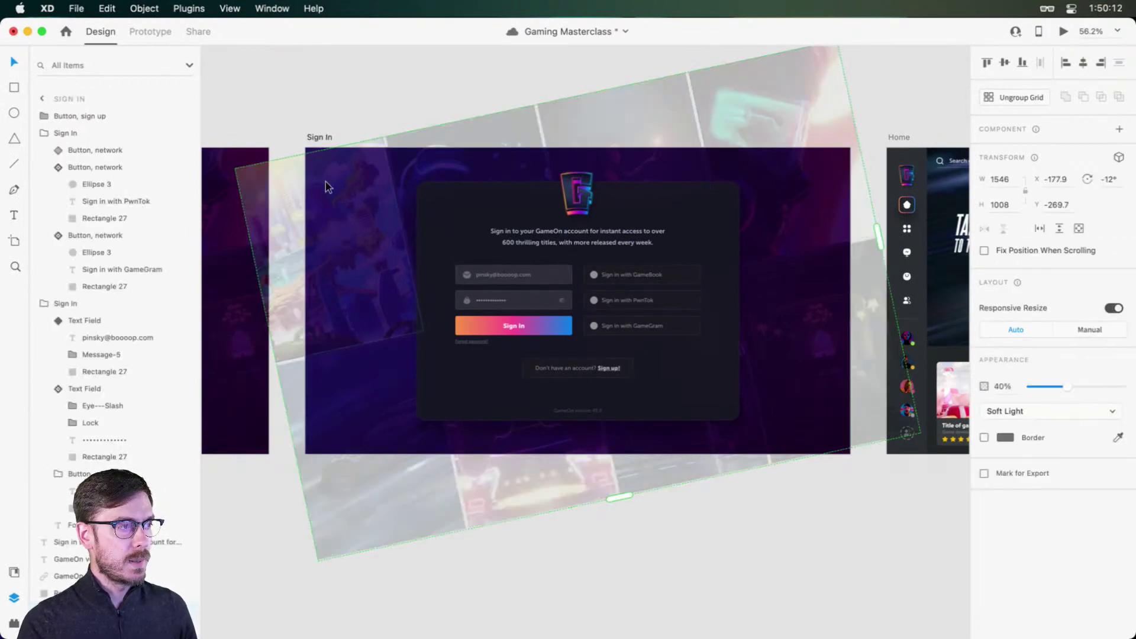
key("Delete")
key("r")
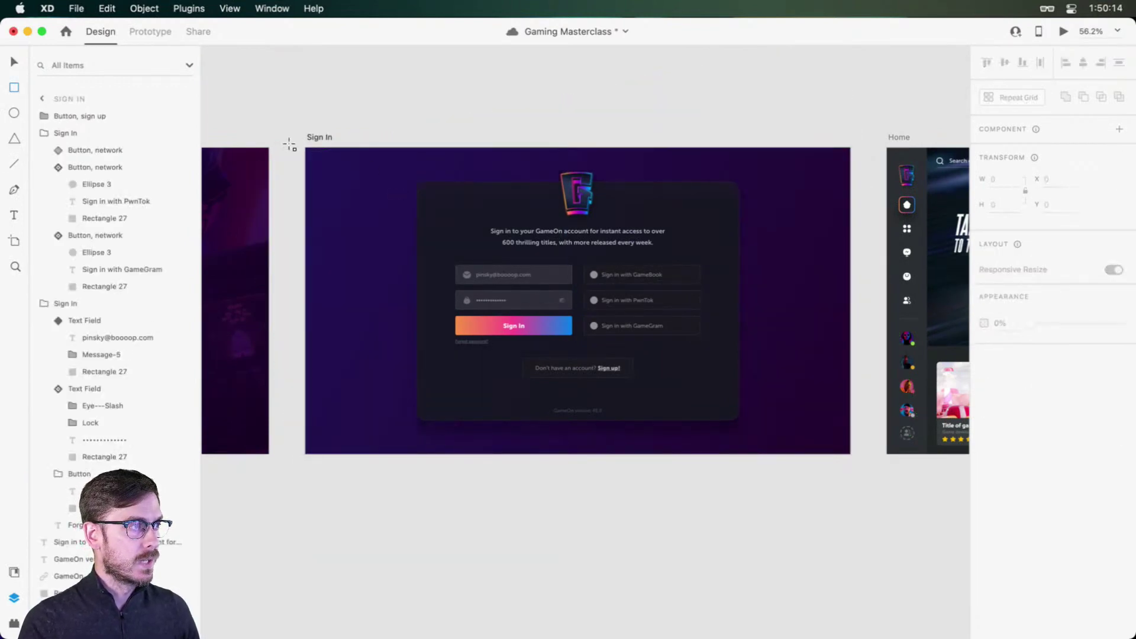
mouse_move(306, 148)
left_mouse_down()
mouse_move(865, 435)
mouse_move(850, 455)
left_mouse_up()
Step: Fill the rectangle with the game-controller photo from the Game On library
key("super+shift+y")
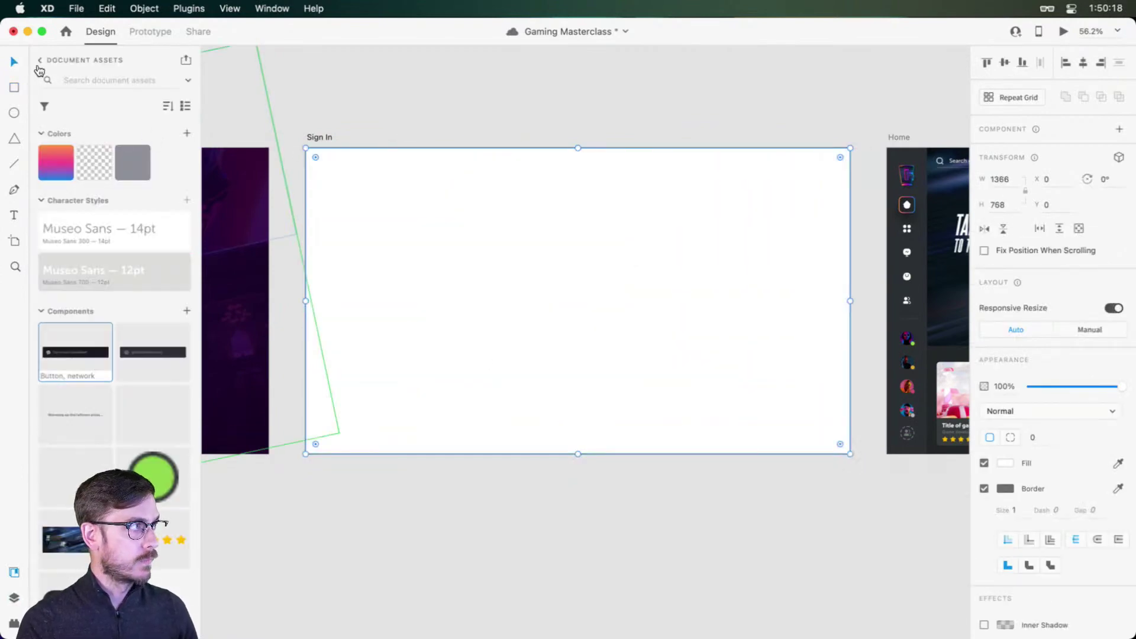
left_click(39, 62)
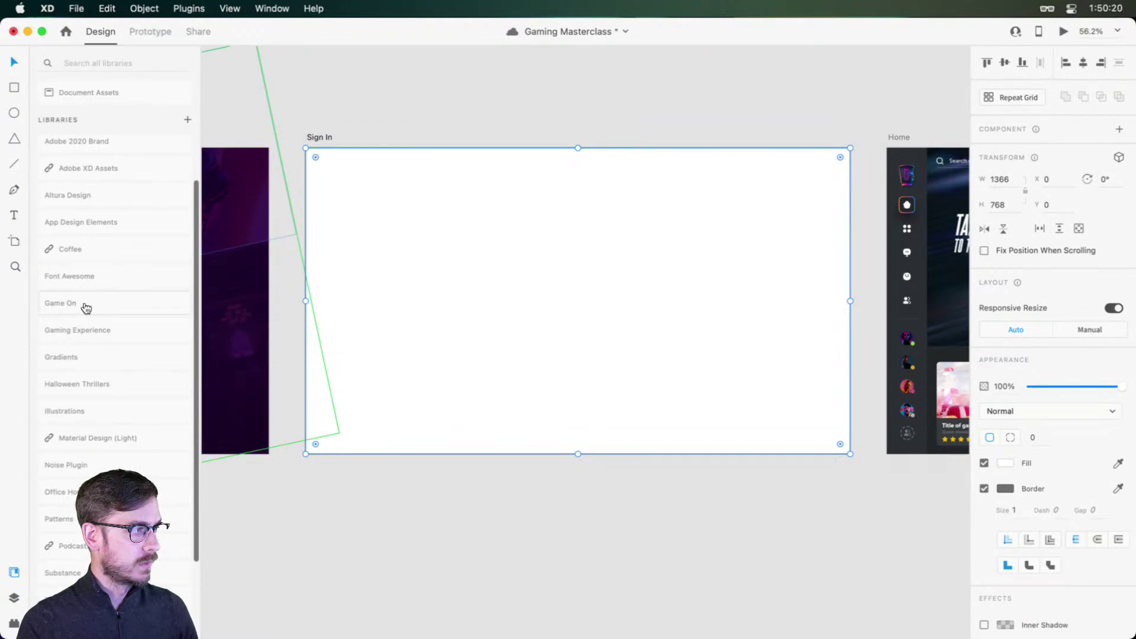
left_click(86, 307)
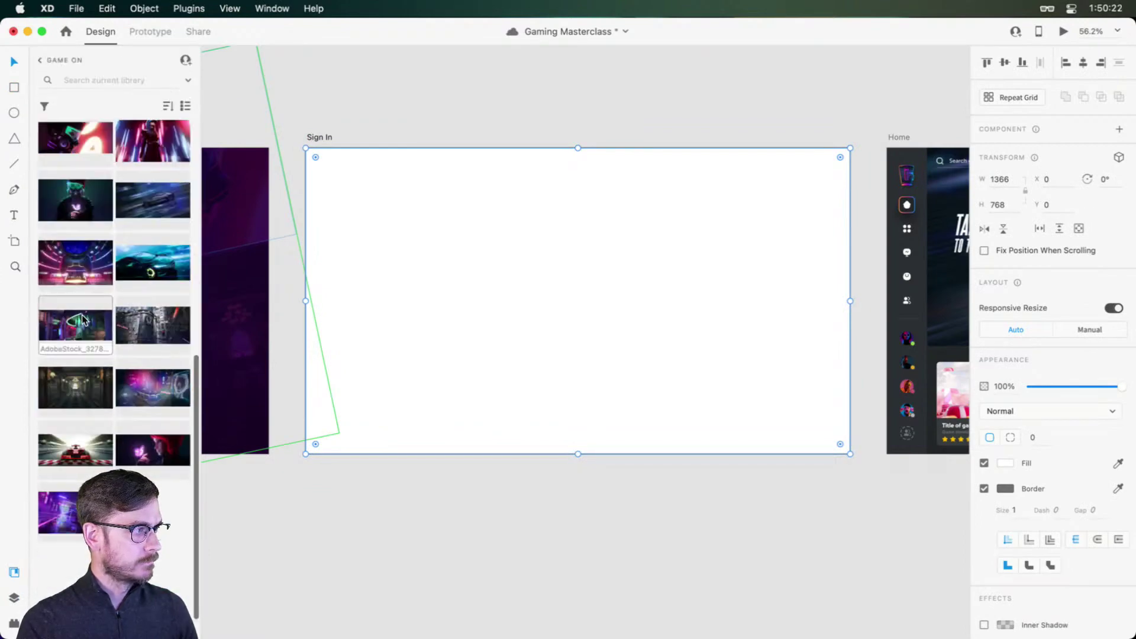
left_click_drag(75, 262, 364, 189)
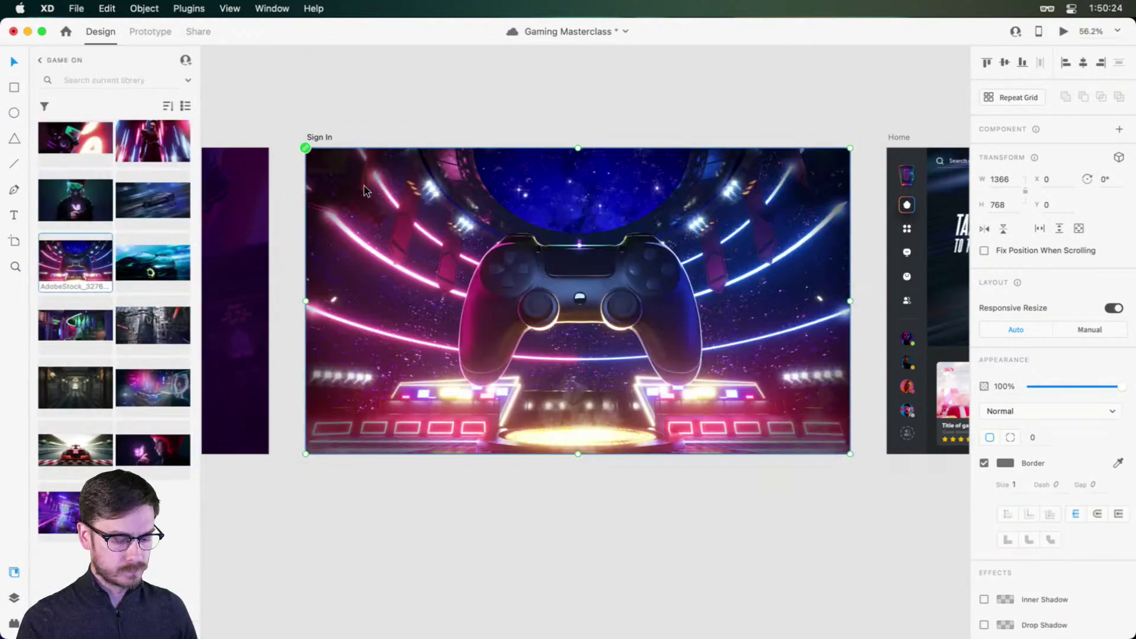
Step: Remove the photo's border, blend it in Soft Light, and lower opacity to about 48%
left_click(985, 463)
left_click(1022, 410)
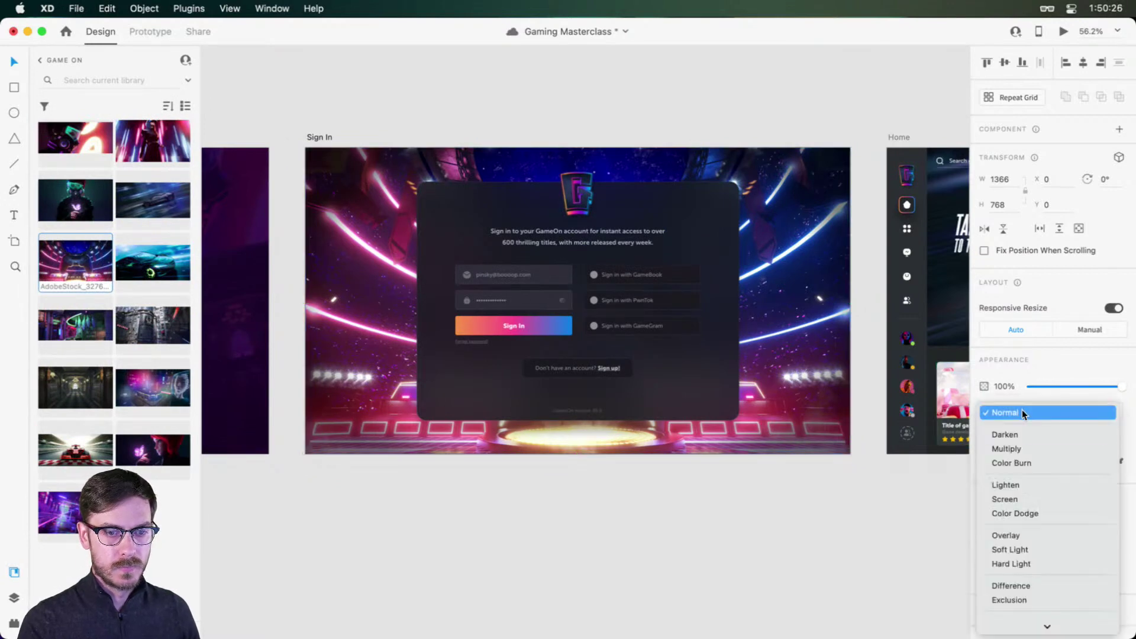
left_click(1028, 549)
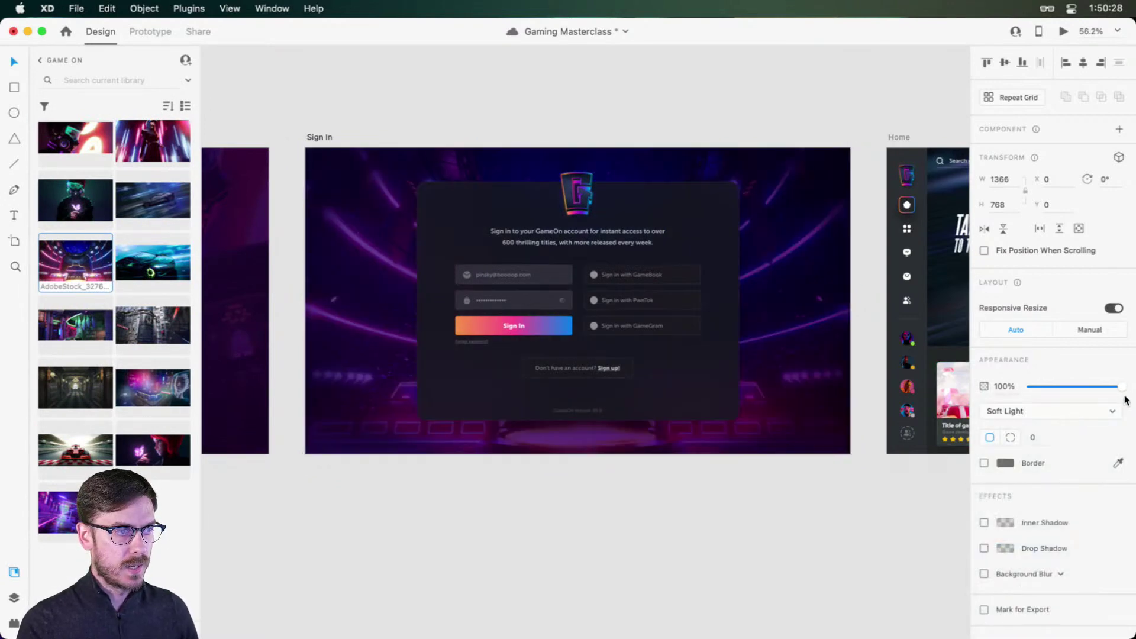
left_click(1064, 413)
left_click(1061, 402)
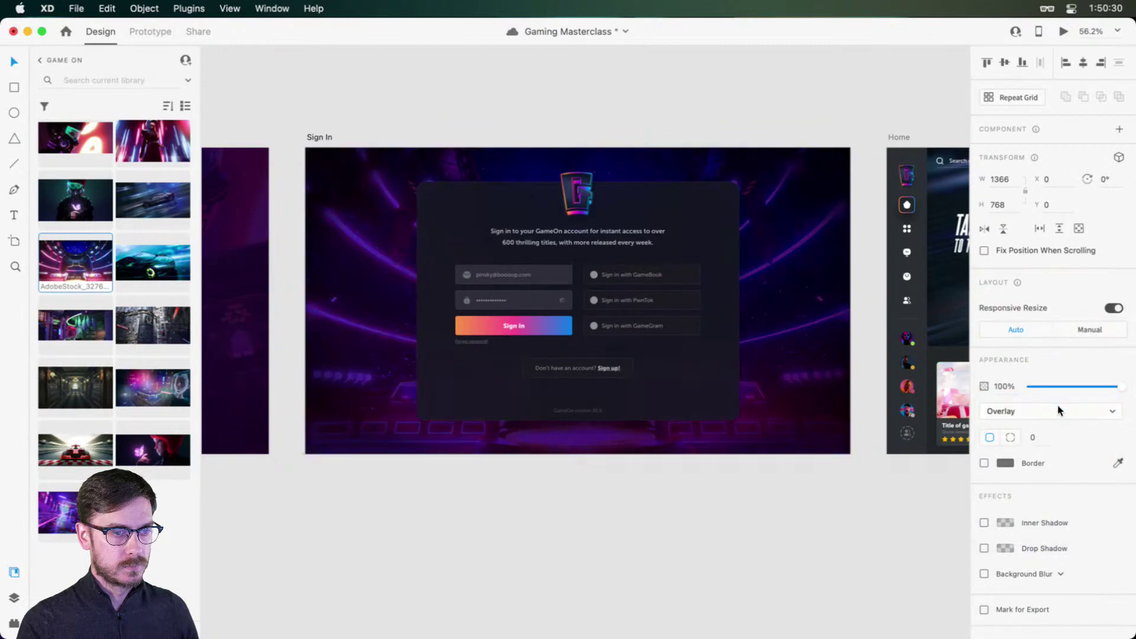
key("super+z")
left_click_drag(1110, 386, 1076, 384)
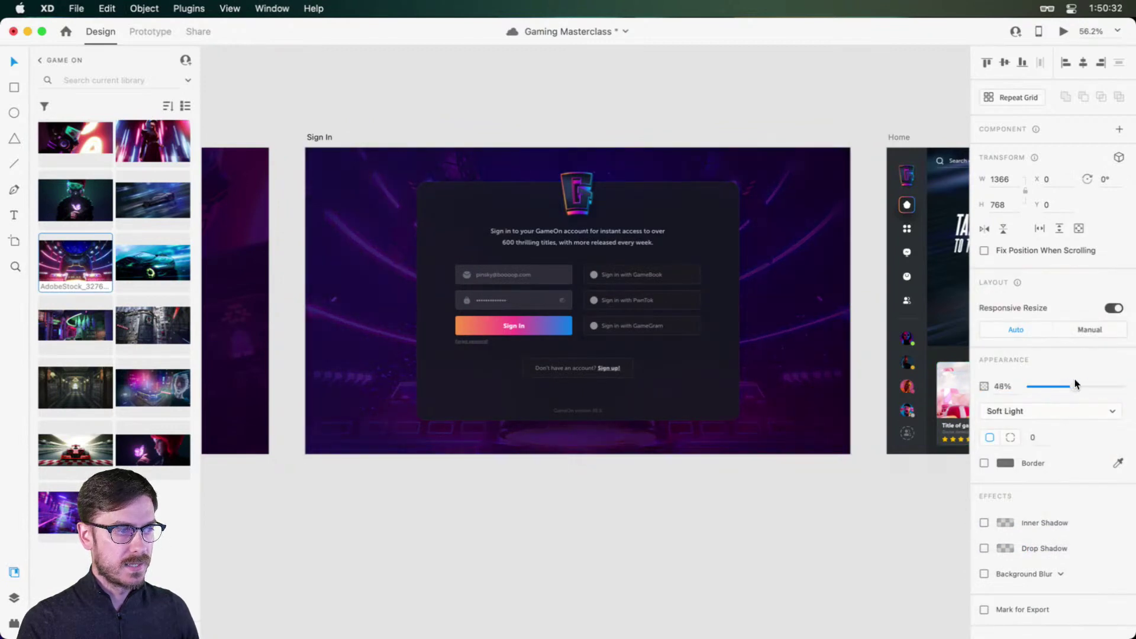
Step: Enlarge and reposition the controller photo inside its frame
key("Return")
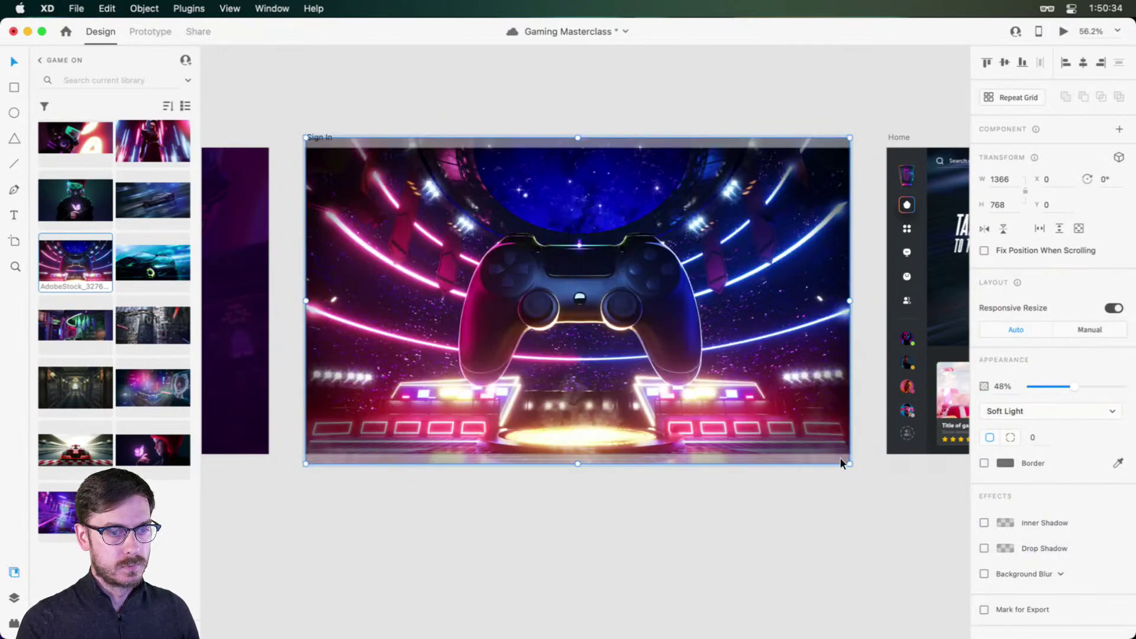
left_click_drag(847, 465, 949, 604)
left_click_drag(585, 190, 697, 164)
key("Escape")
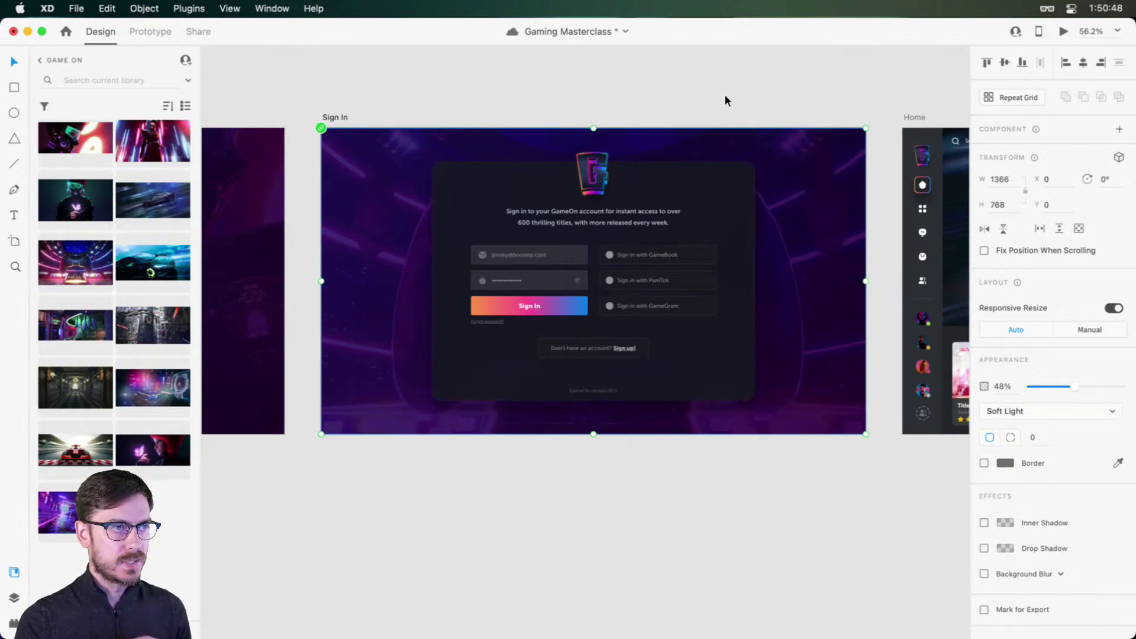
Step: Preview the prototype from the loading screen, testing Sign In to Home and the game detail screen
left_click(668, 170)
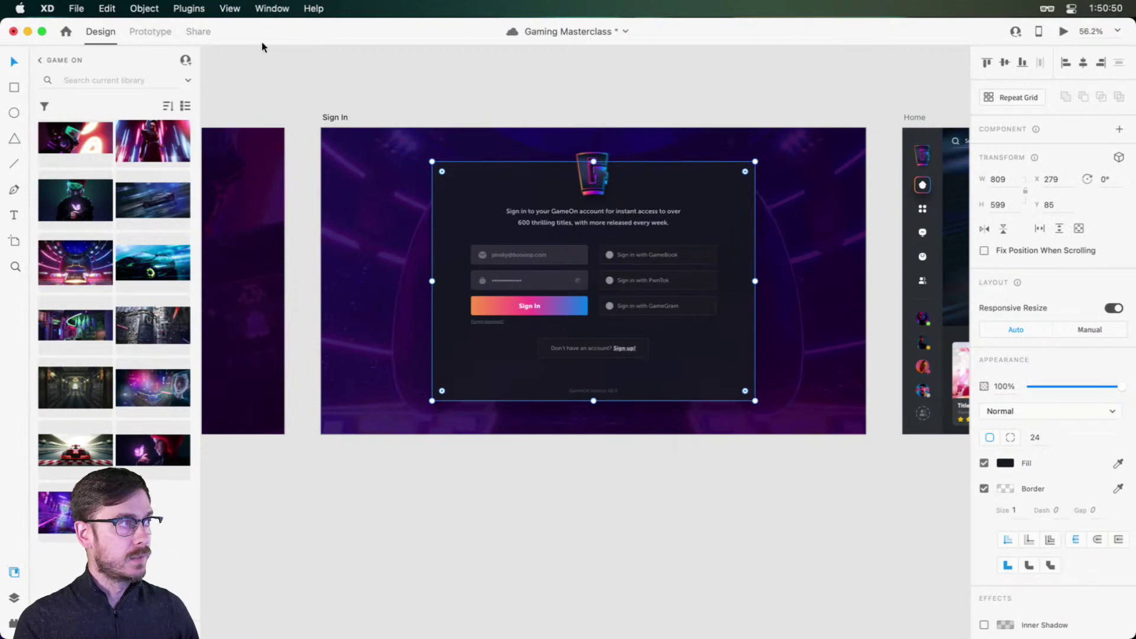
key("Escape")
scroll(708, 170, "left", 10)
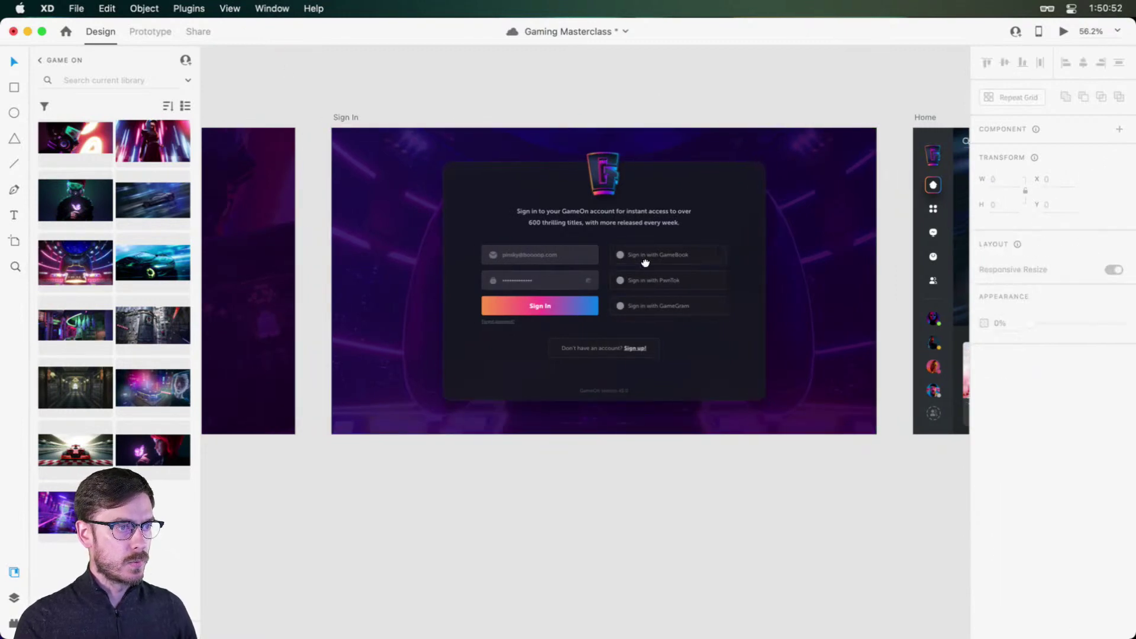
left_click(443, 190)
key("super+Return")
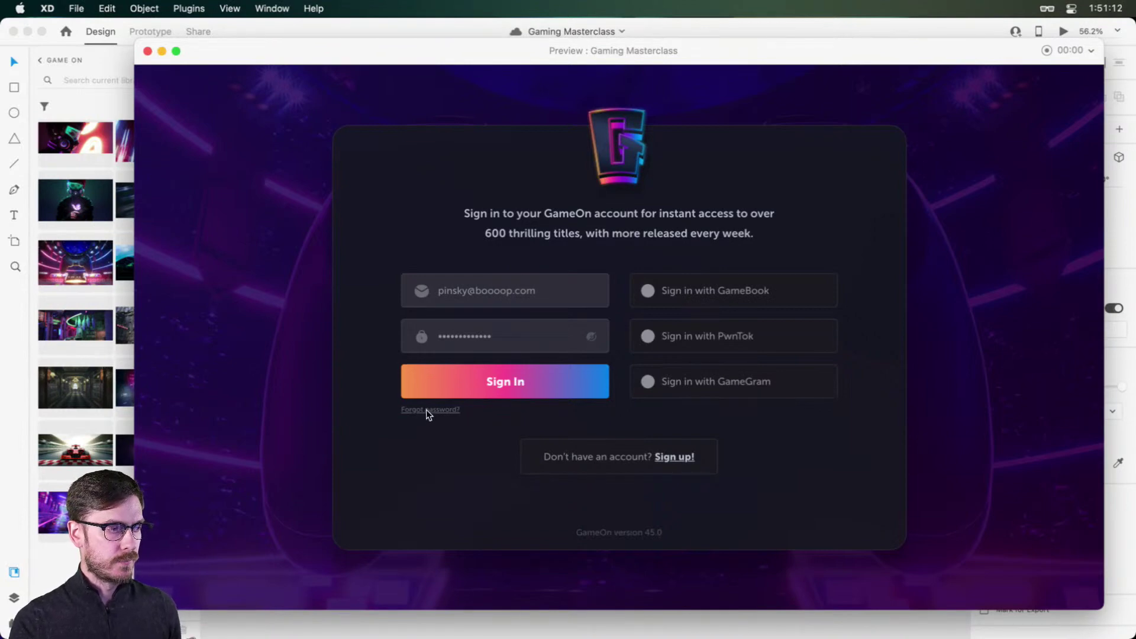
left_click(538, 384)
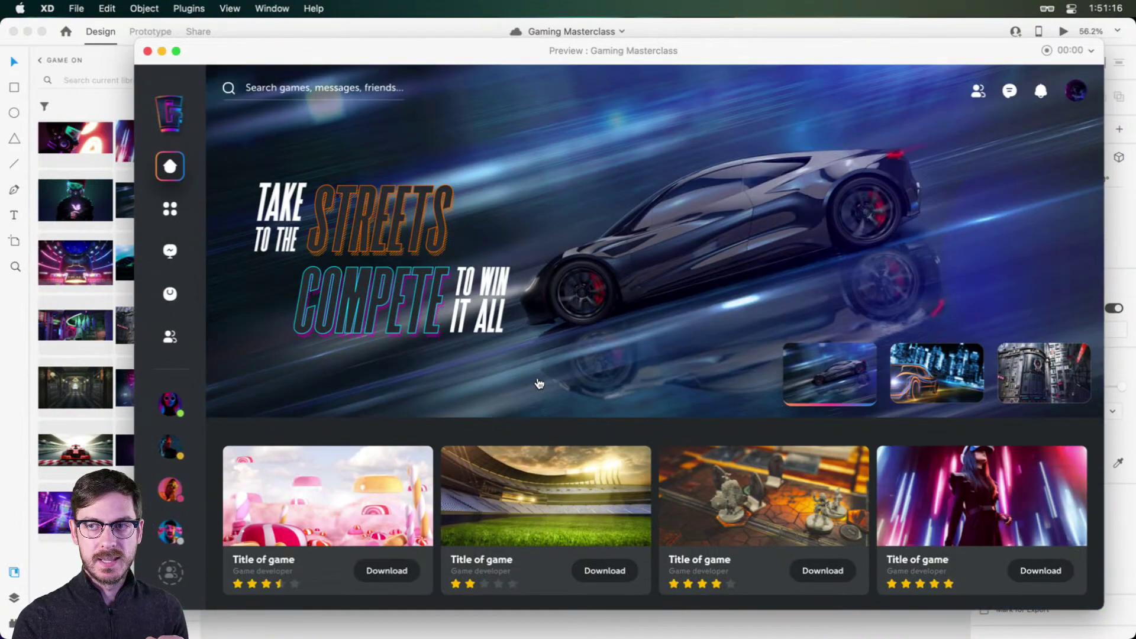
left_click(581, 229)
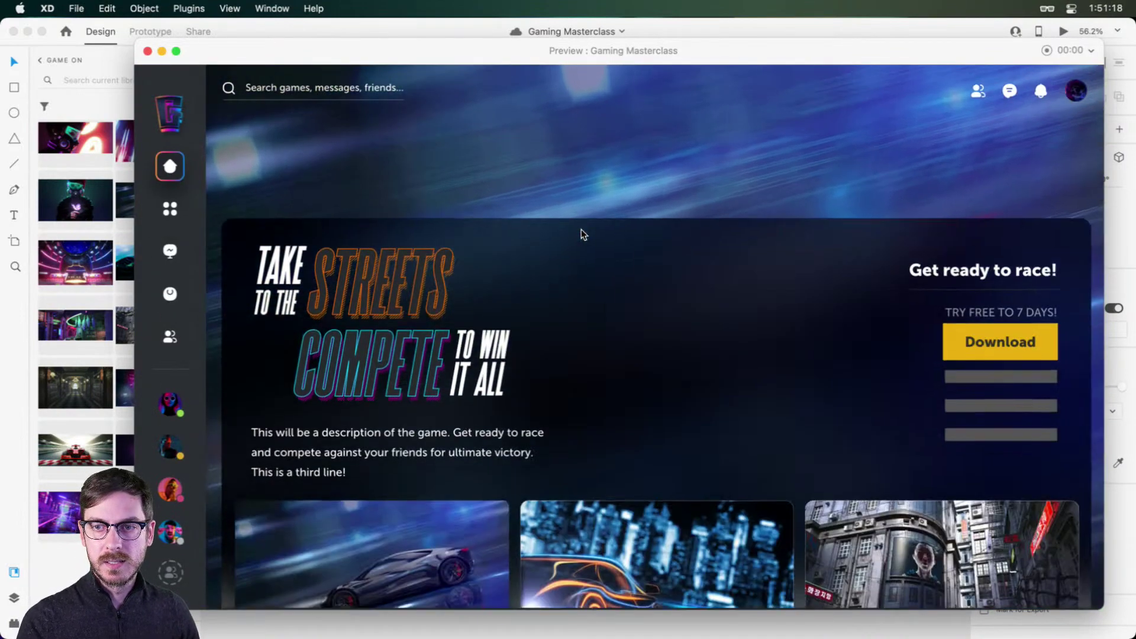
key("super+w")
Step: Pan and zoom the canvas to show the Sign In artboard large, about 85%
left_click(598, 432)
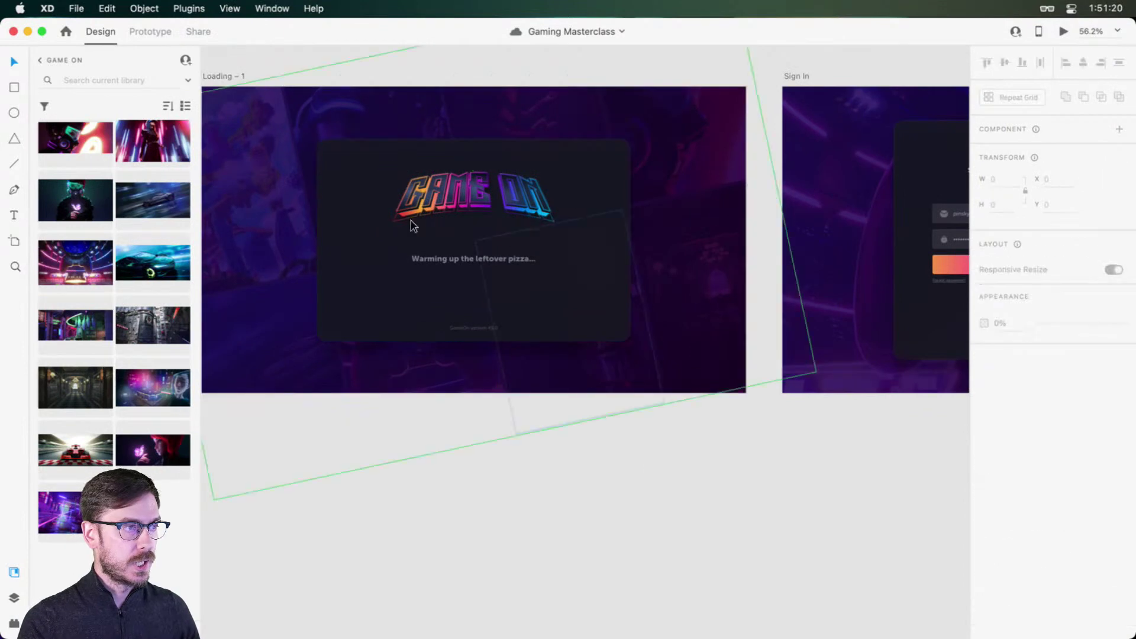
left_click_drag(671, 195, 495, 259)
scroll(667, 274, "right", 5)
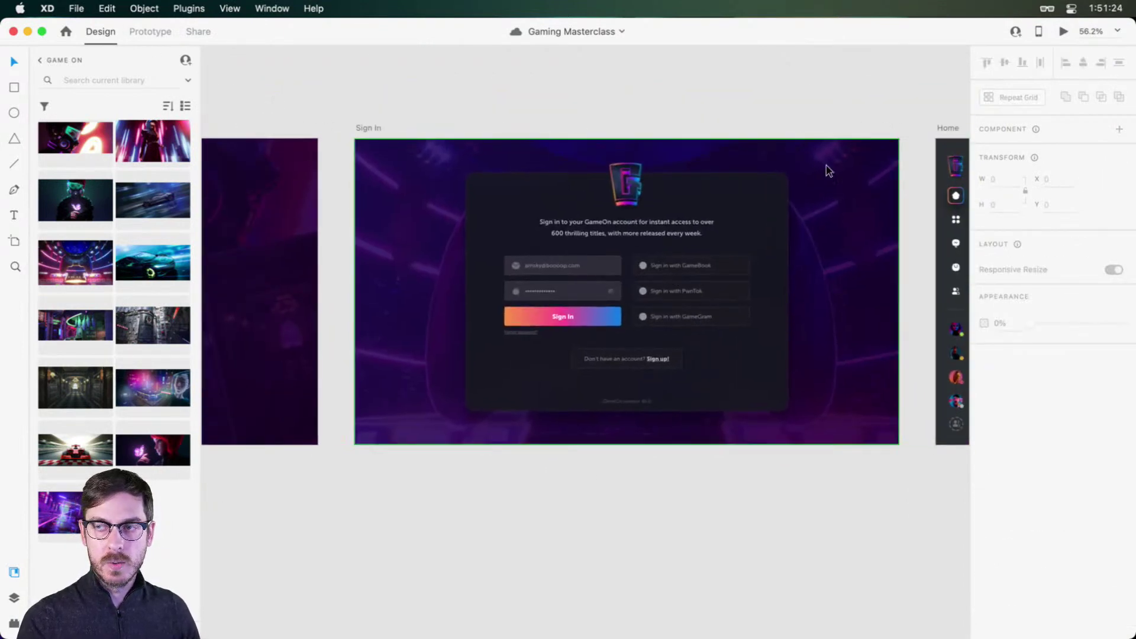
scroll(624, 223, "up", 3)
scroll(472, 164, "right", 3)
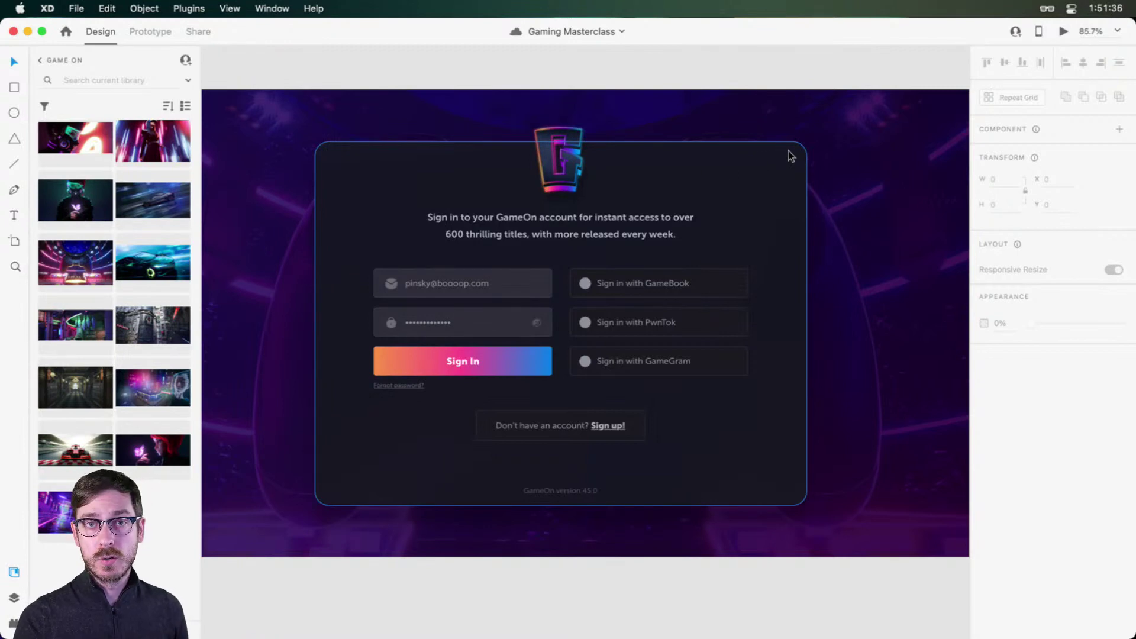
Step: Search Nucleo for 'close' and copy the bold Coco close icon
key("super+Tab")
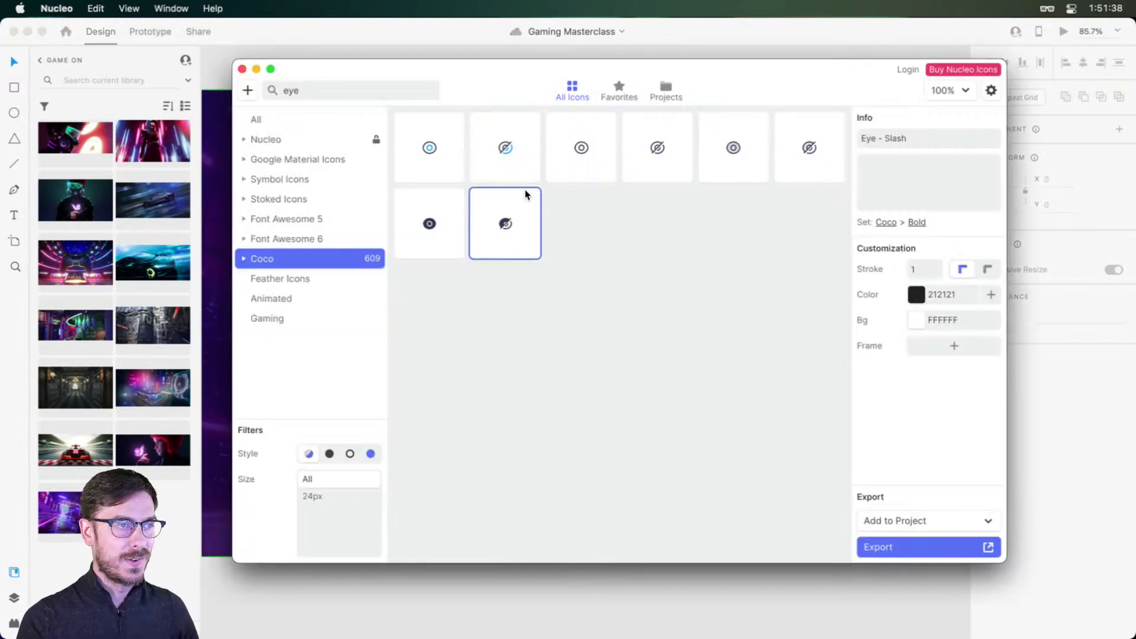
left_click_drag(330, 95, 249, 82)
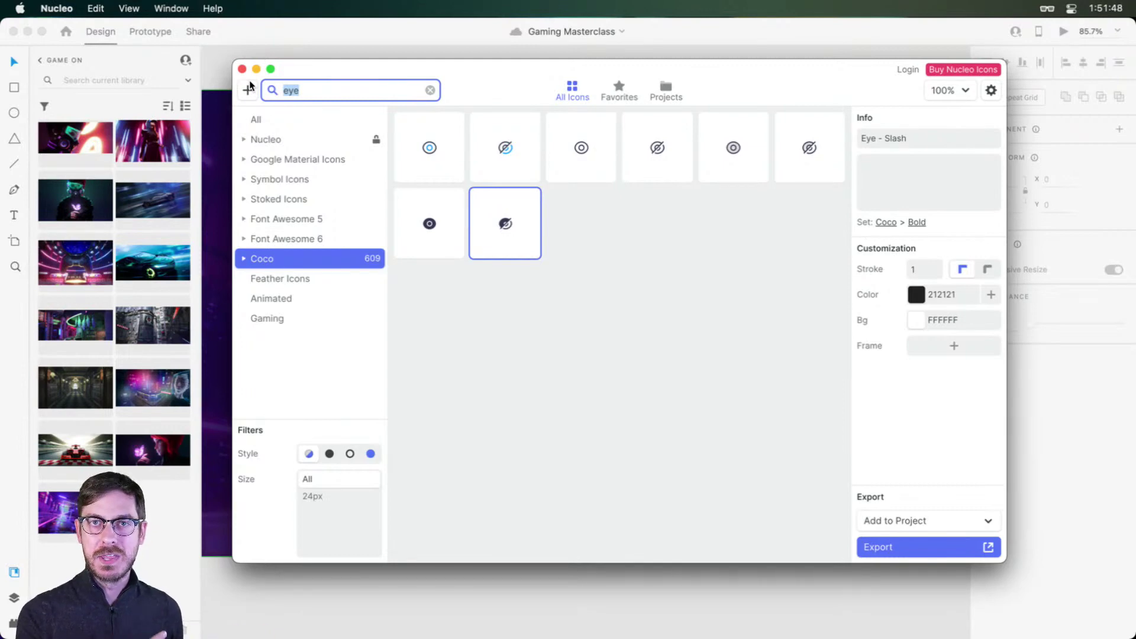
type("close")
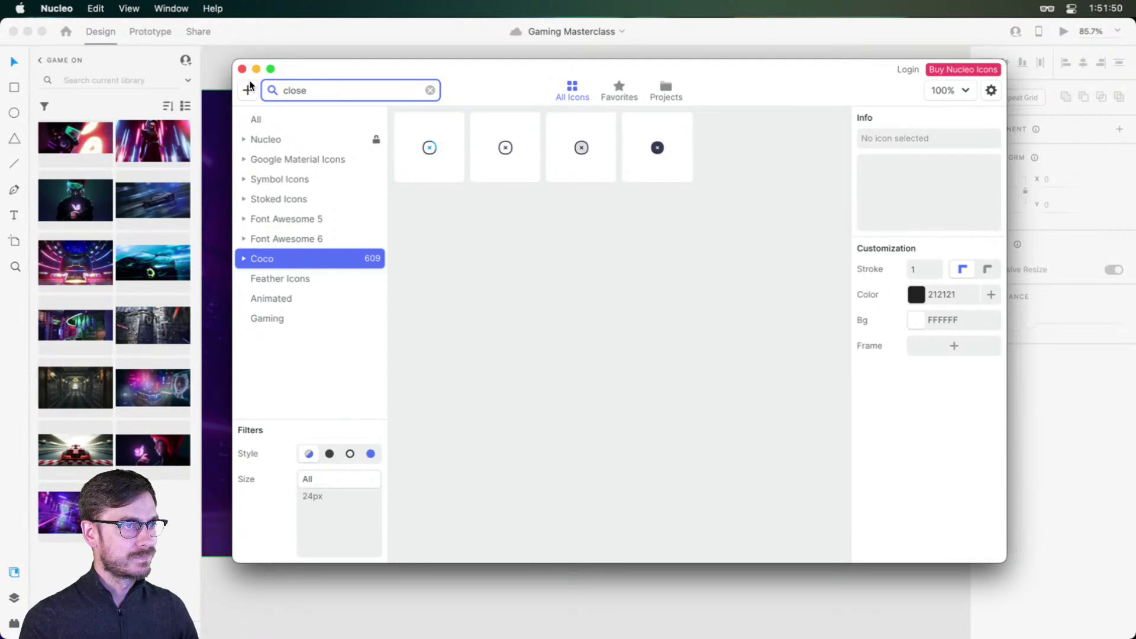
left_click(657, 149)
key("super+c")
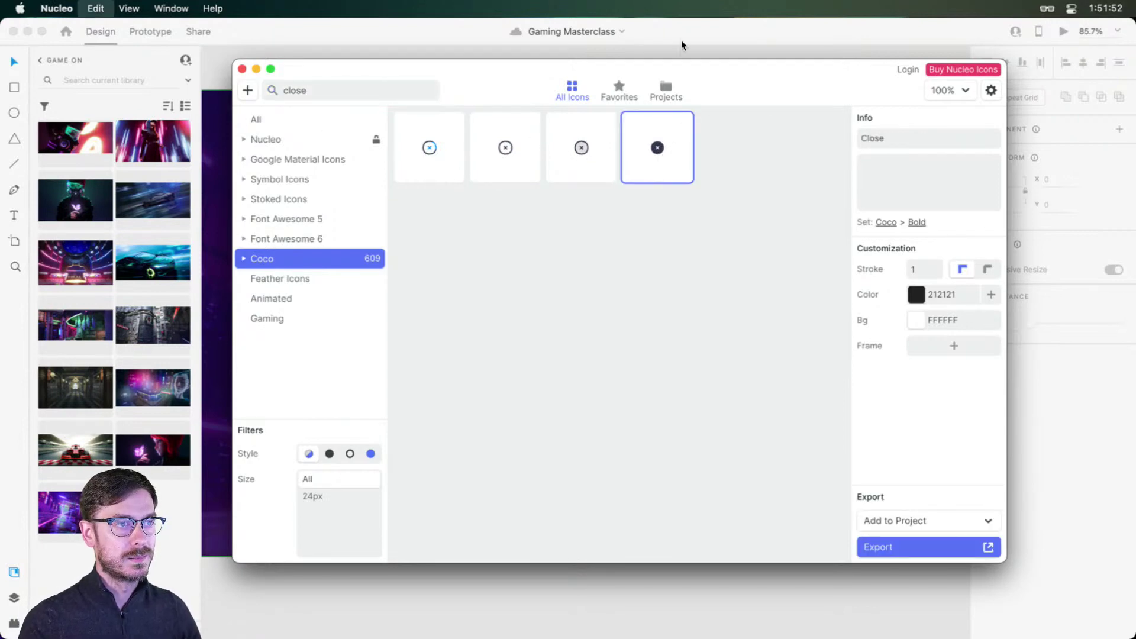
left_click(756, 165)
scroll(760, 161, "up", 3)
Step: Paste the close icon into the card's top-right corner and colour it grey like the password dots
key("super+v")
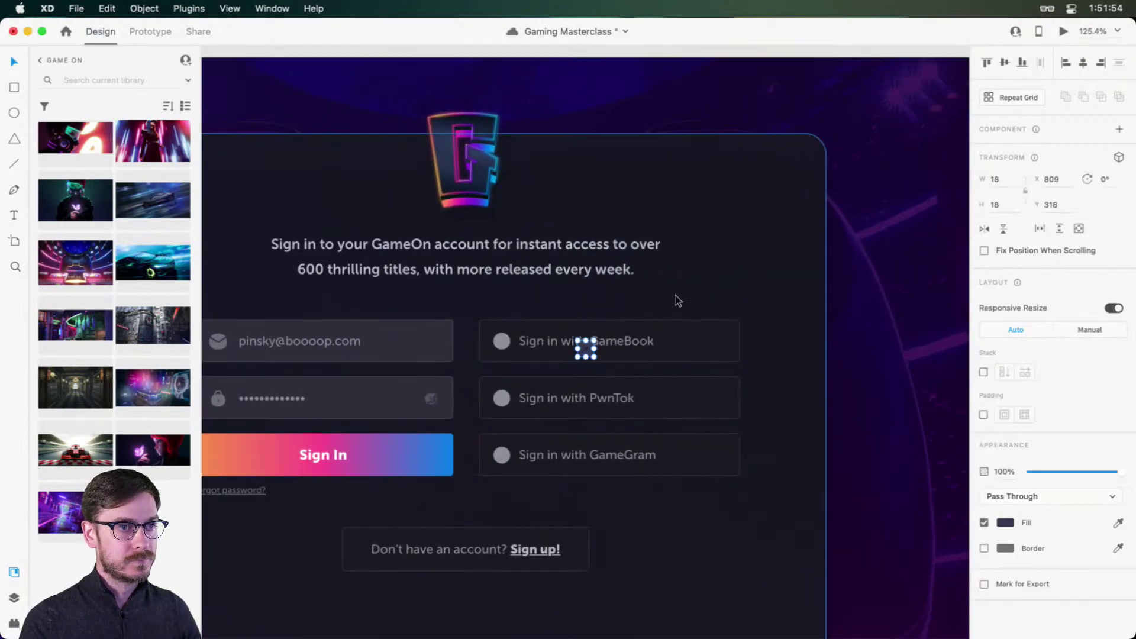
left_click_drag(594, 347, 821, 172)
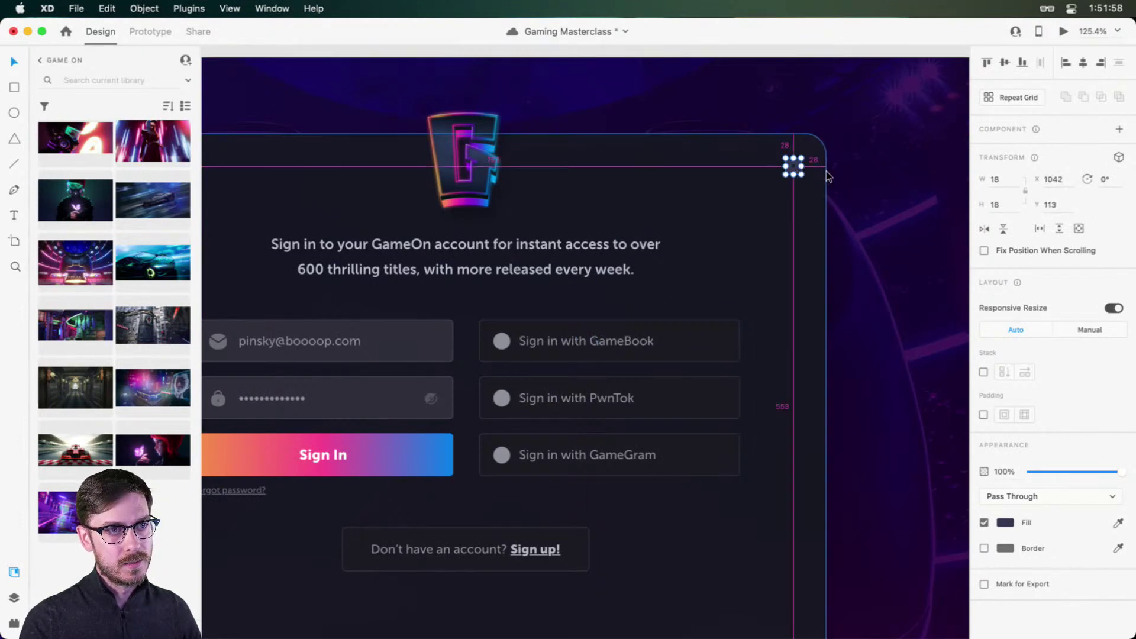
key("Down")
key("Down")
key("Down")
key("Down")
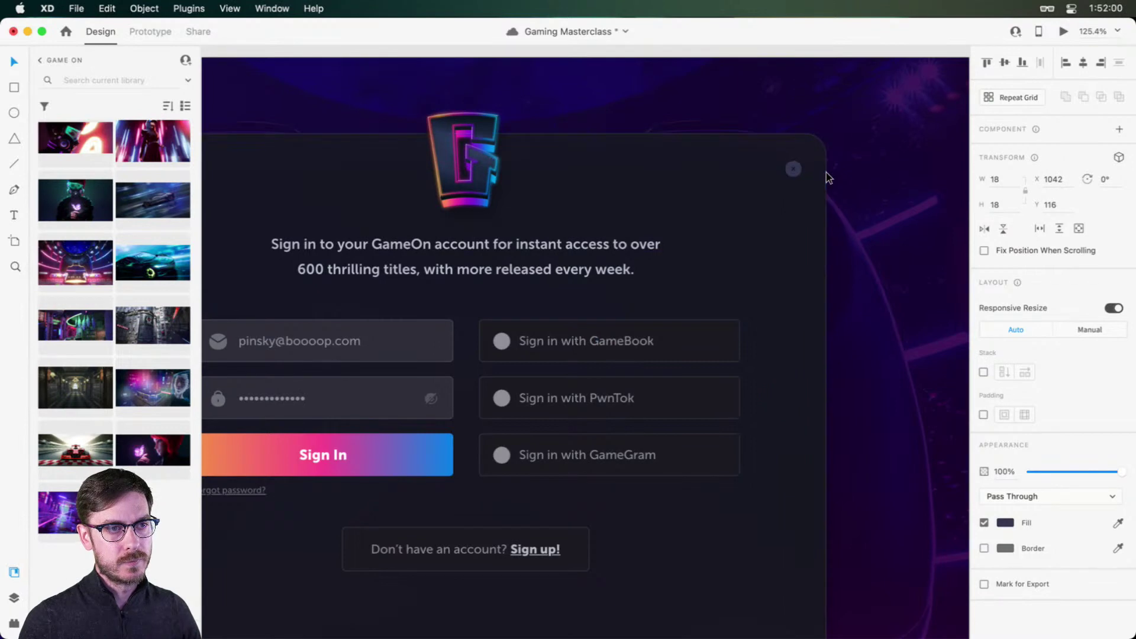
key("Left")
key("Left")
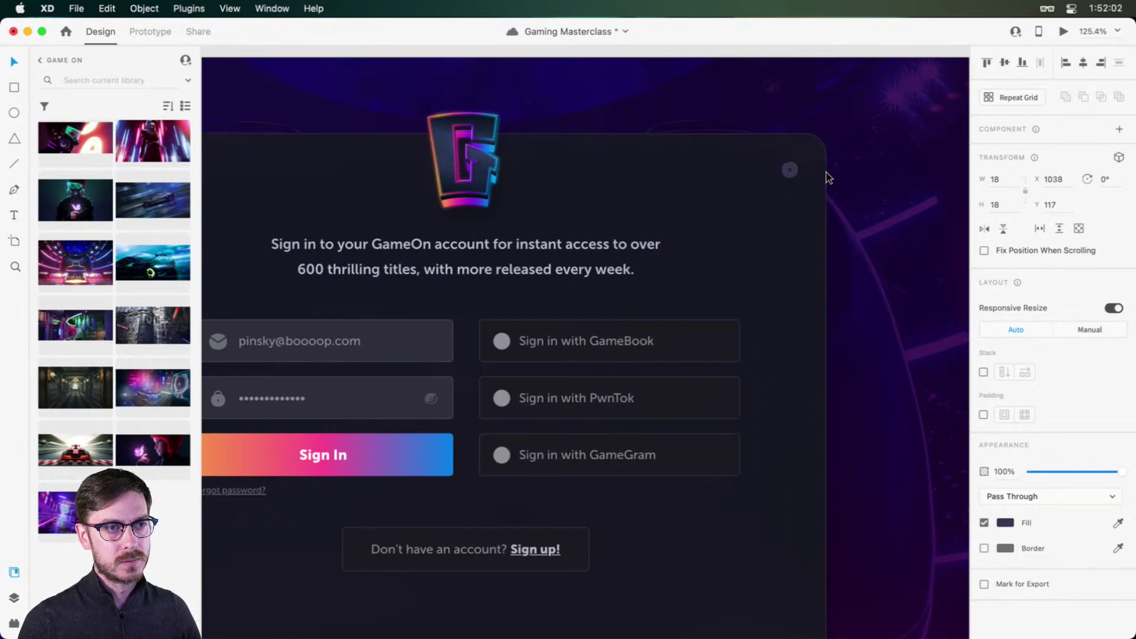
key("Left")
key("Left")
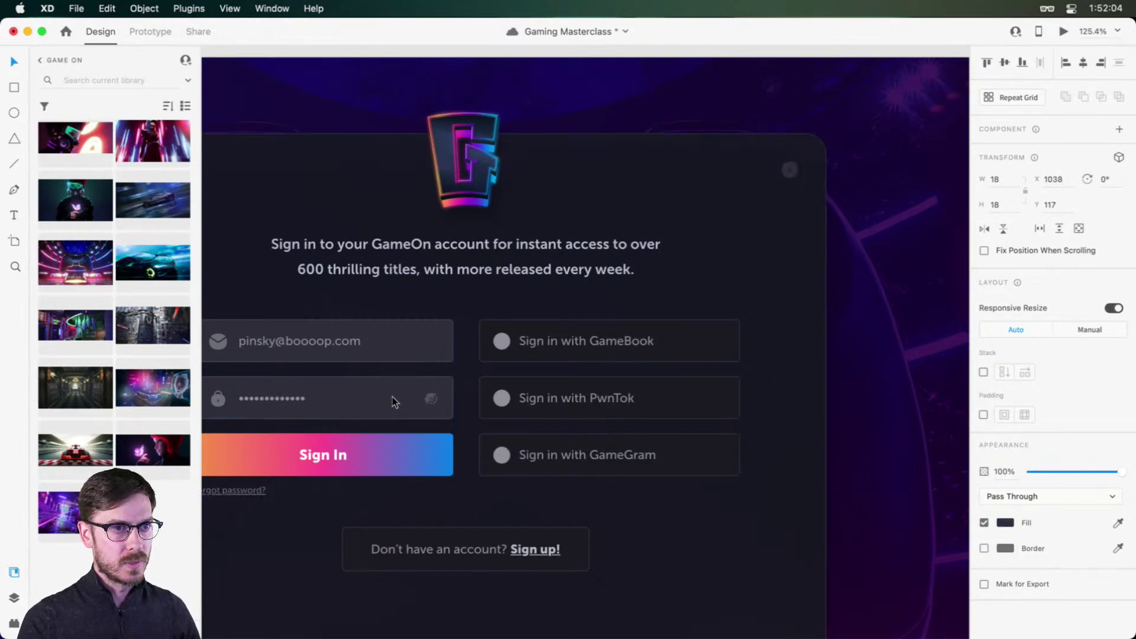
key("i")
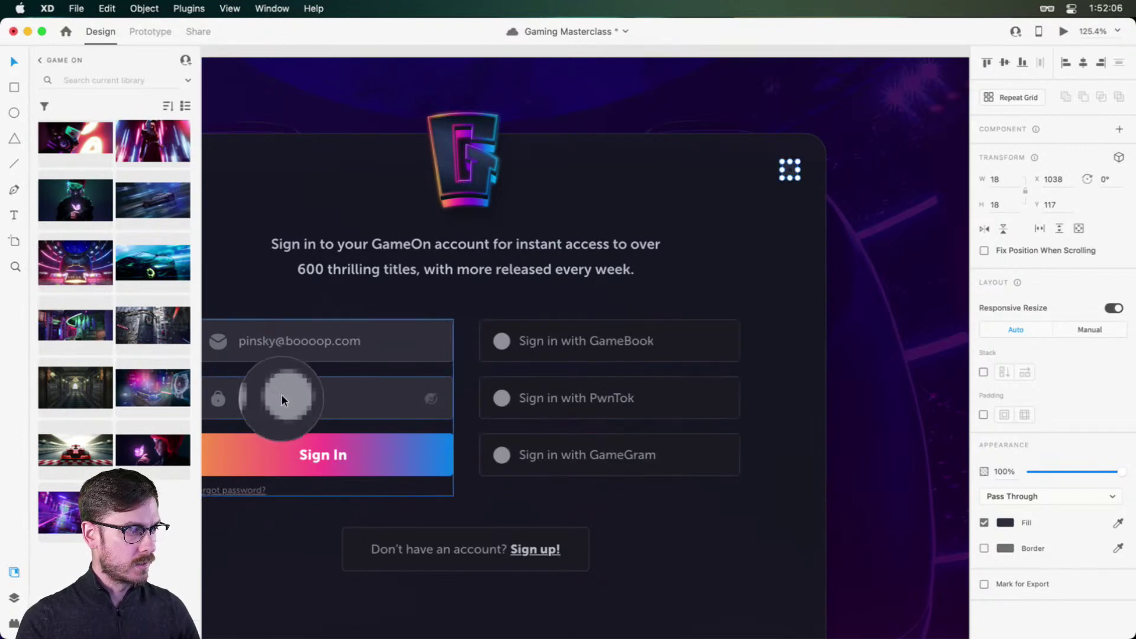
left_click(282, 399)
Step: Preview the sign-in screen, then recentre the sign-in card on the canvas
key("super+Return")
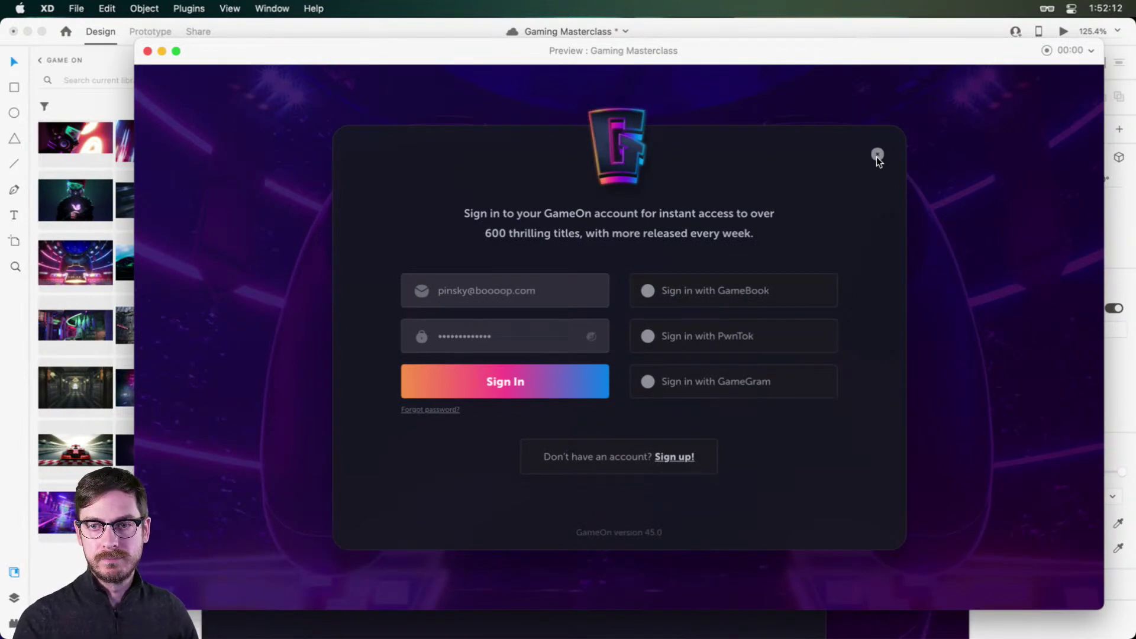
key("super+w")
scroll(793, 282, "down", 2)
scroll(793, 282, "down", 5)
left_click(672, 95)
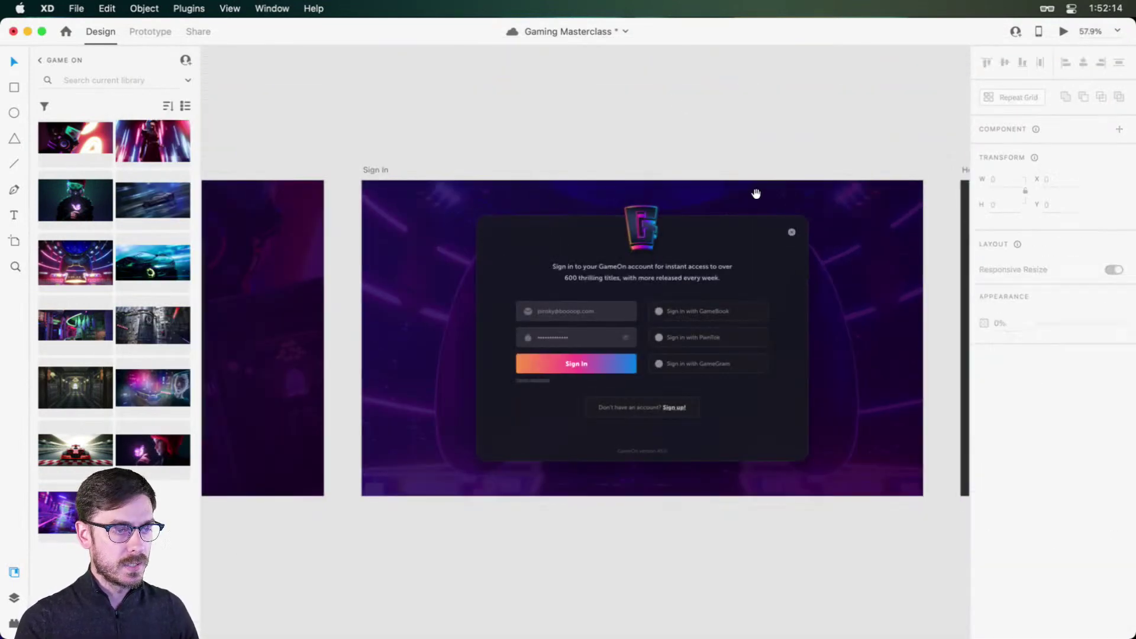
scroll(775, 203, "right", 1)
scroll(641, 281, "up", 2)
scroll(643, 284, "up", 3)
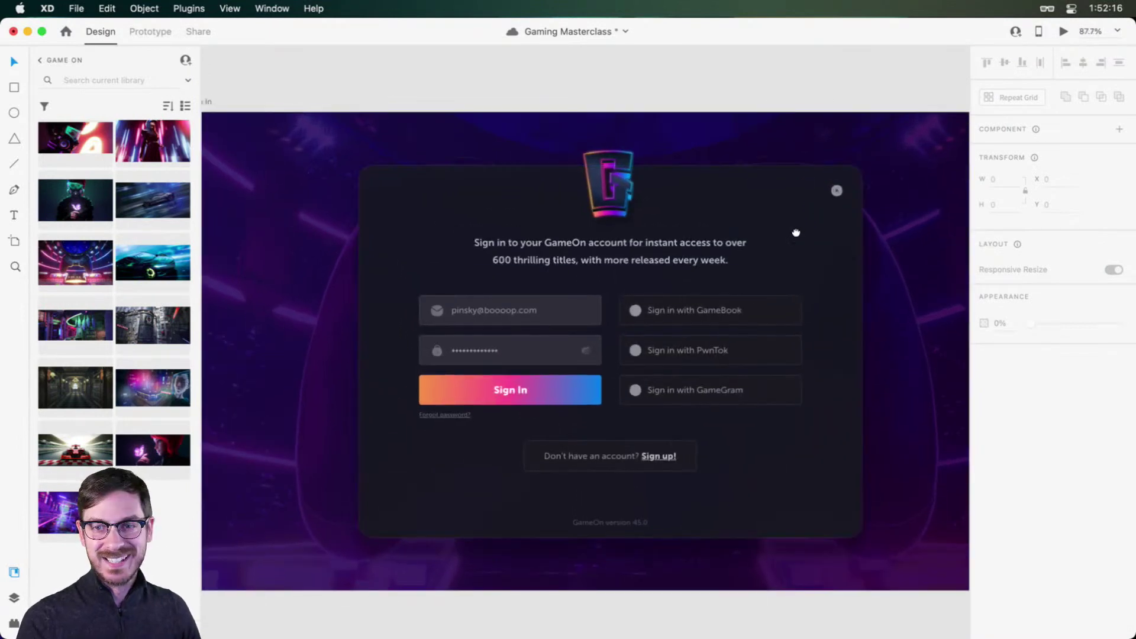
scroll(796, 233, "down", 1)
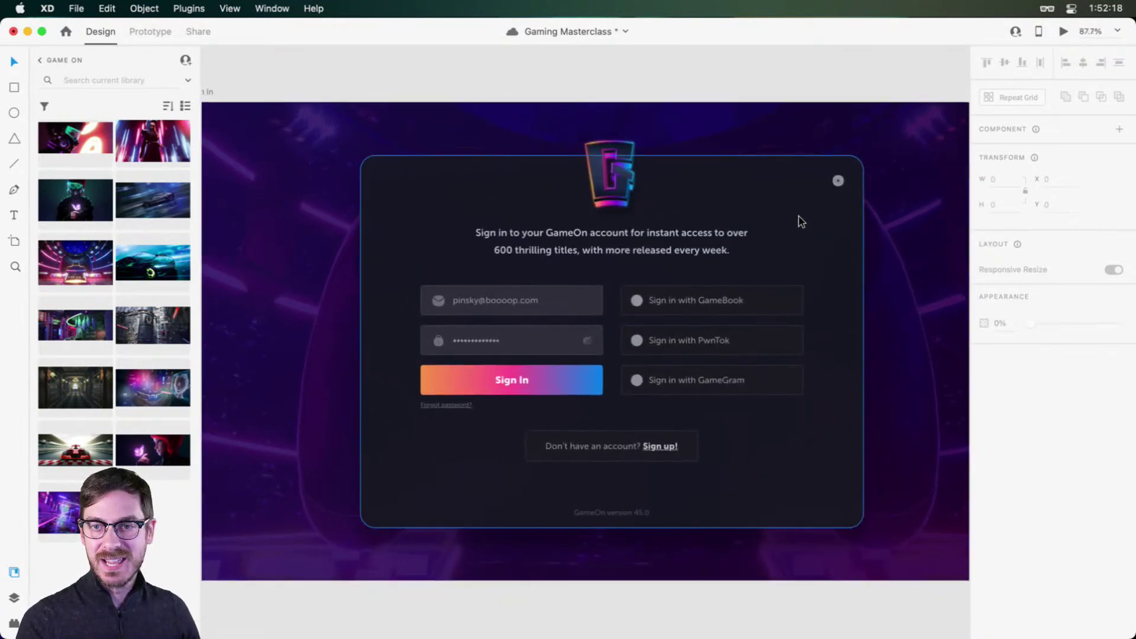
left_click_drag(797, 223, 804, 203)
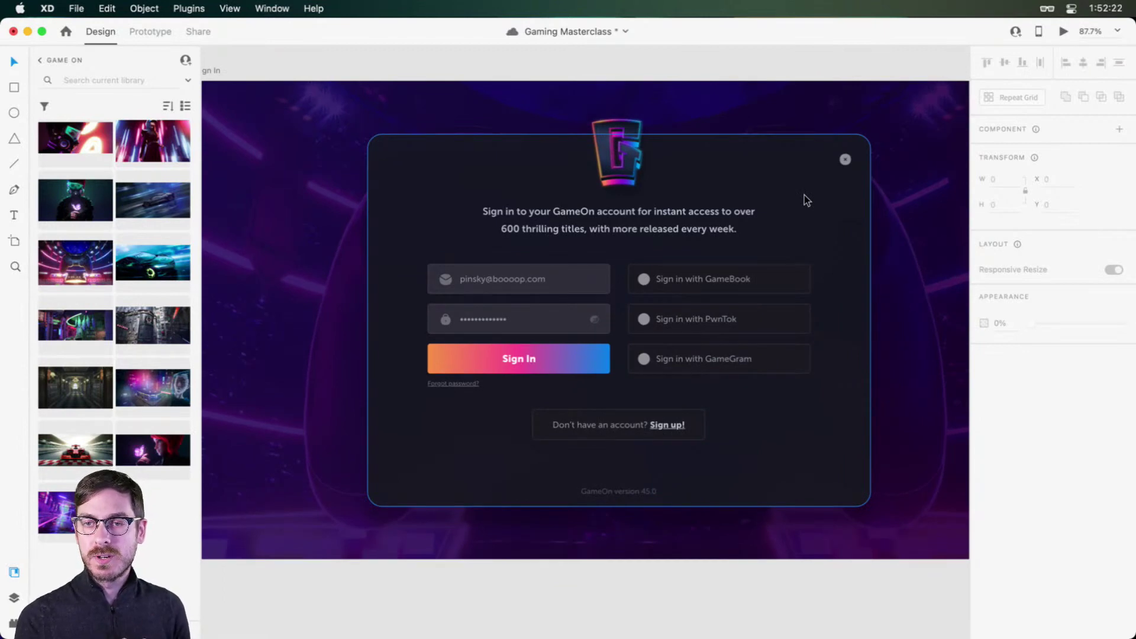
Step: In Prototype mode, inspect the Sign In button's Tap link to Home with Slide Up
scroll(651, 240, "down", 5)
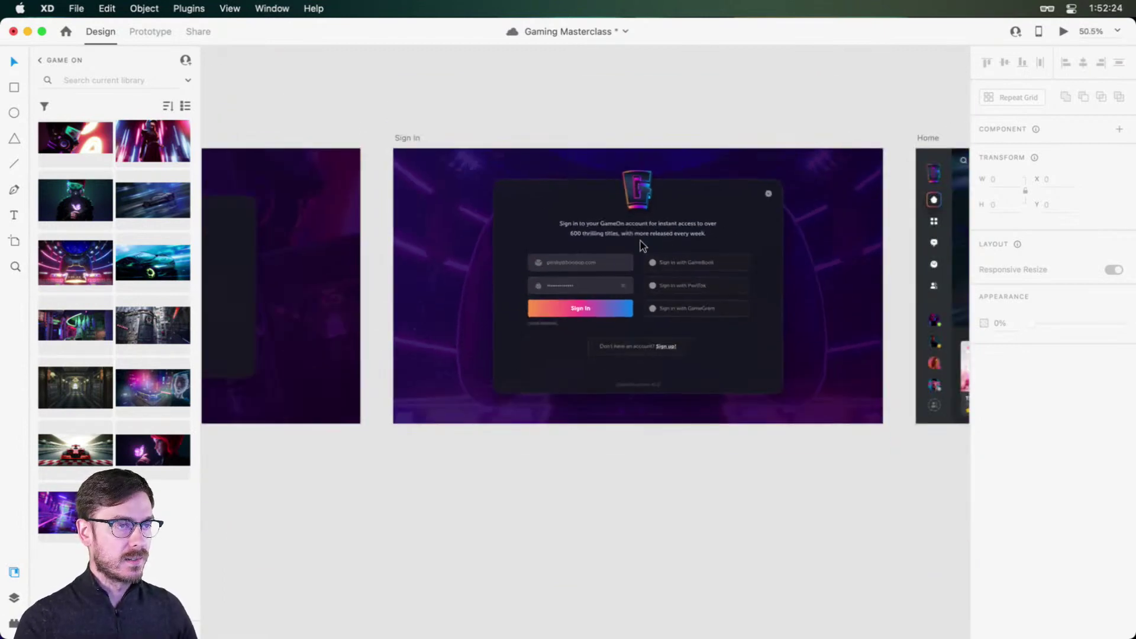
left_click(161, 31)
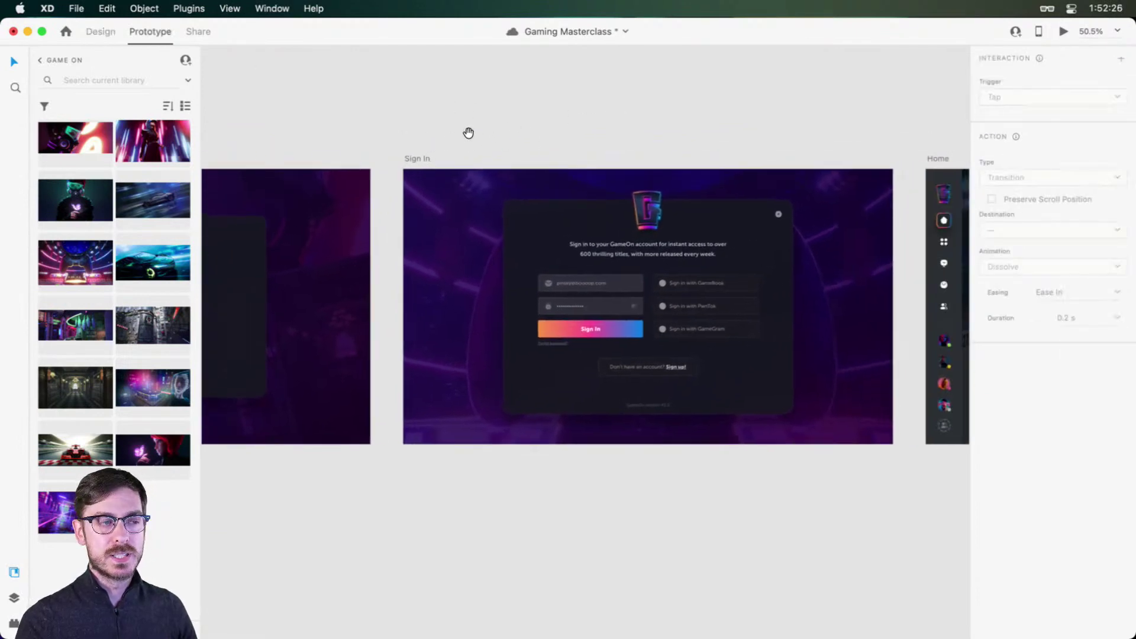
left_click(608, 327)
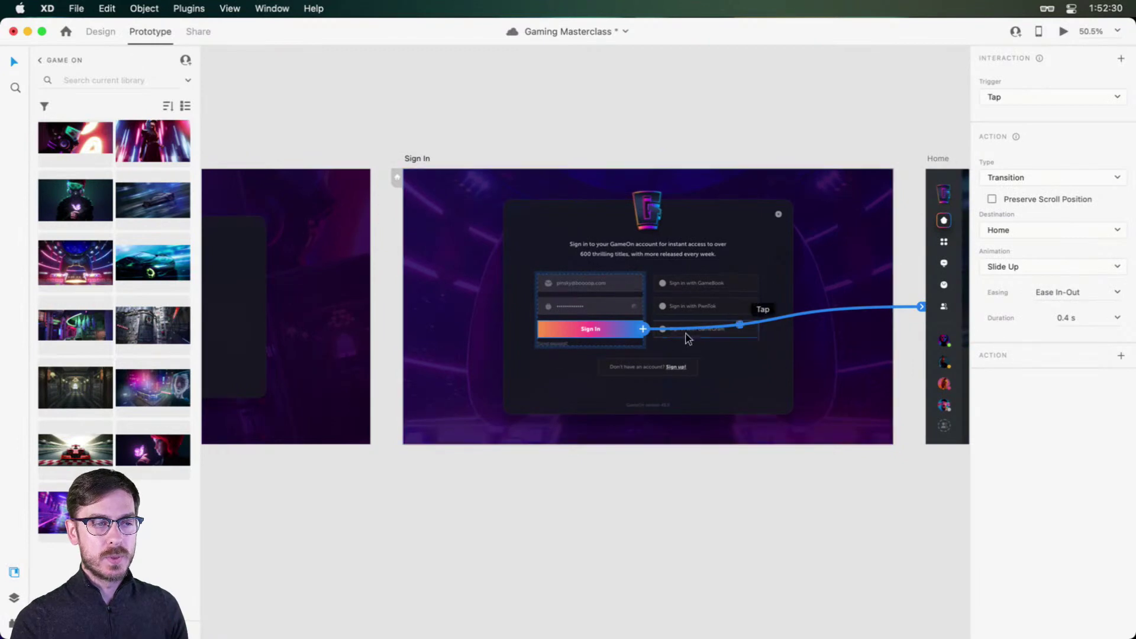
scroll(763, 305, "up", 3)
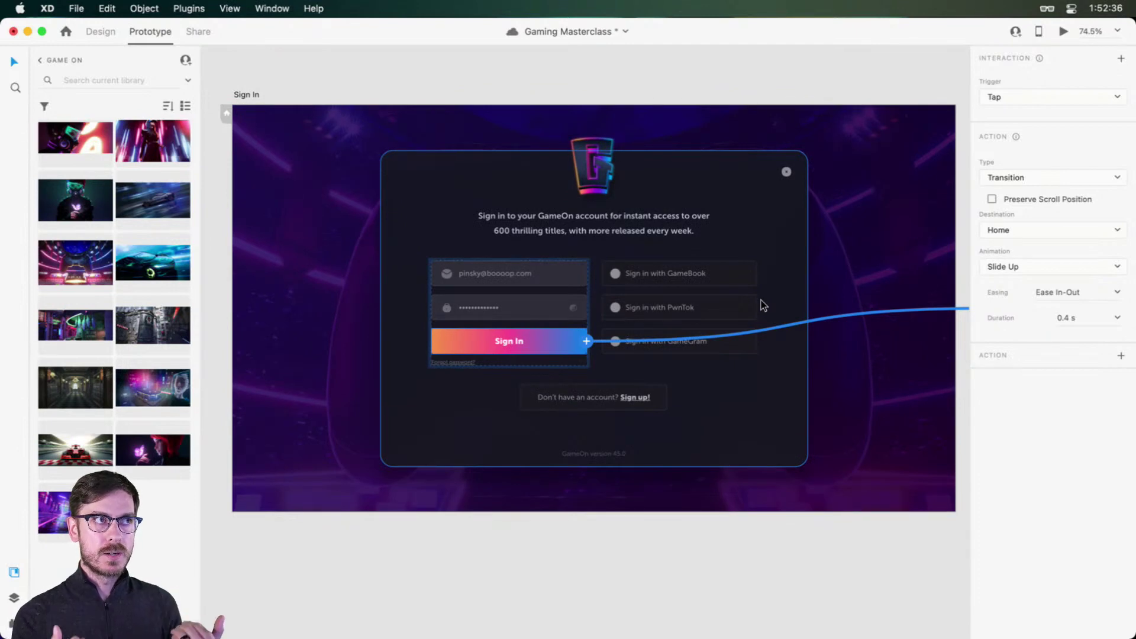
scroll(761, 304, "right", 8)
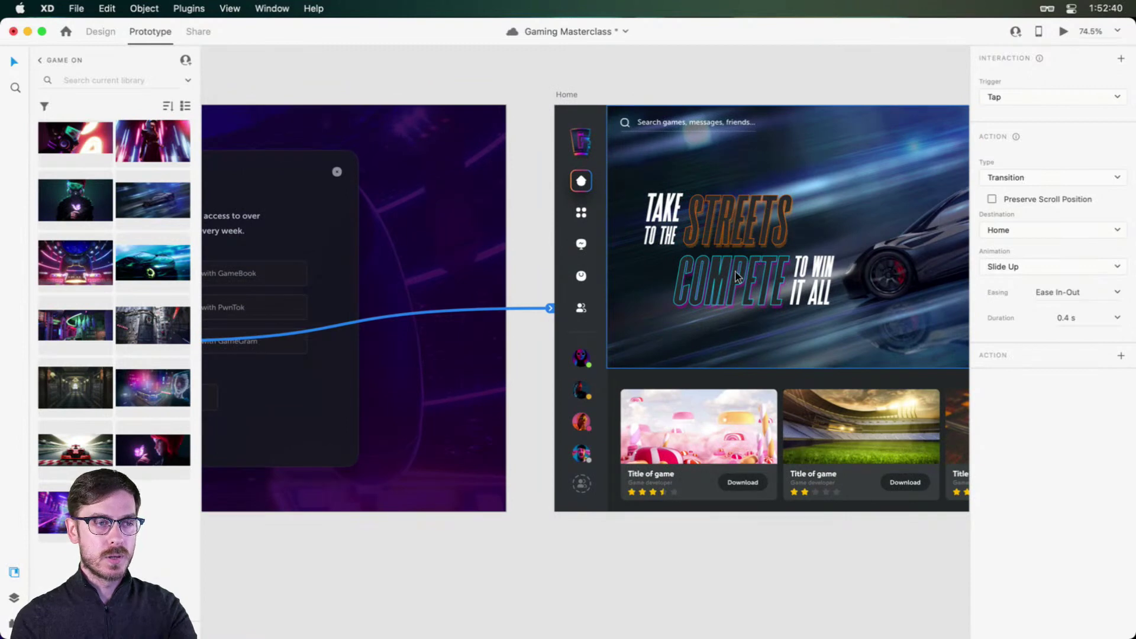
scroll(737, 275, "left", 8)
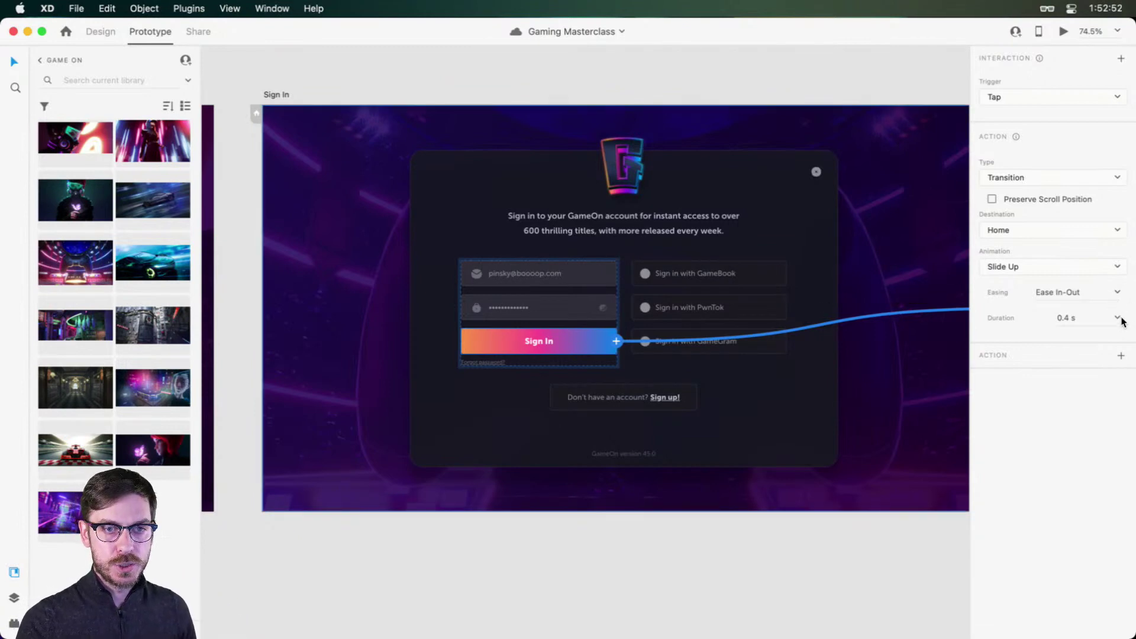
Step: Set the Sign In transition duration to 5 s and preview the slow slide
left_click(1036, 317)
type("5")
key("Return")
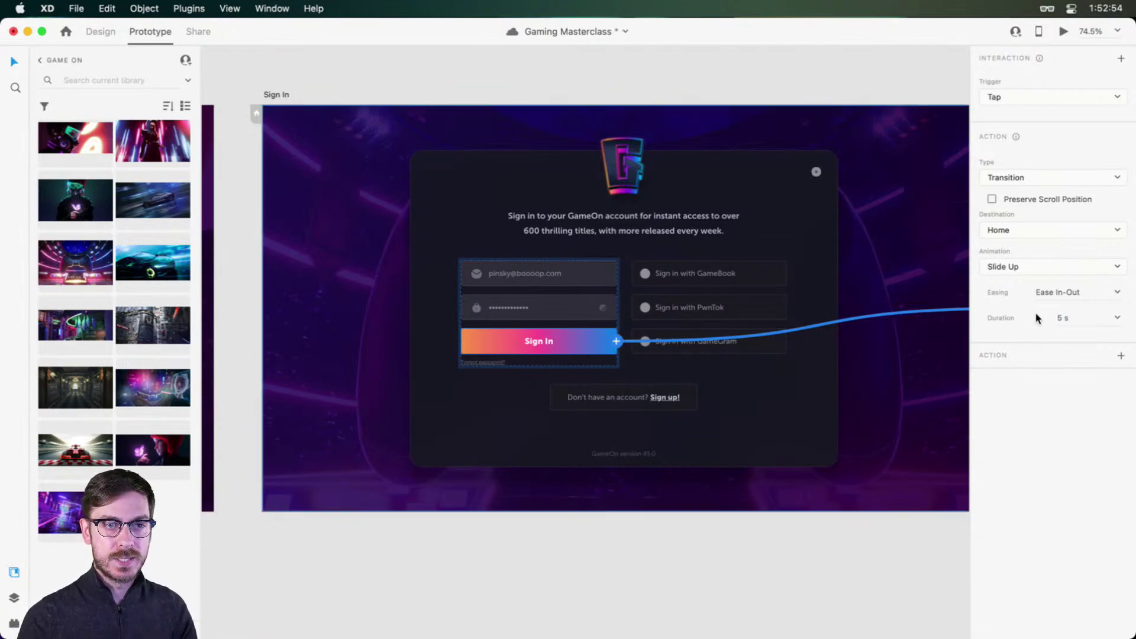
left_click(1063, 31)
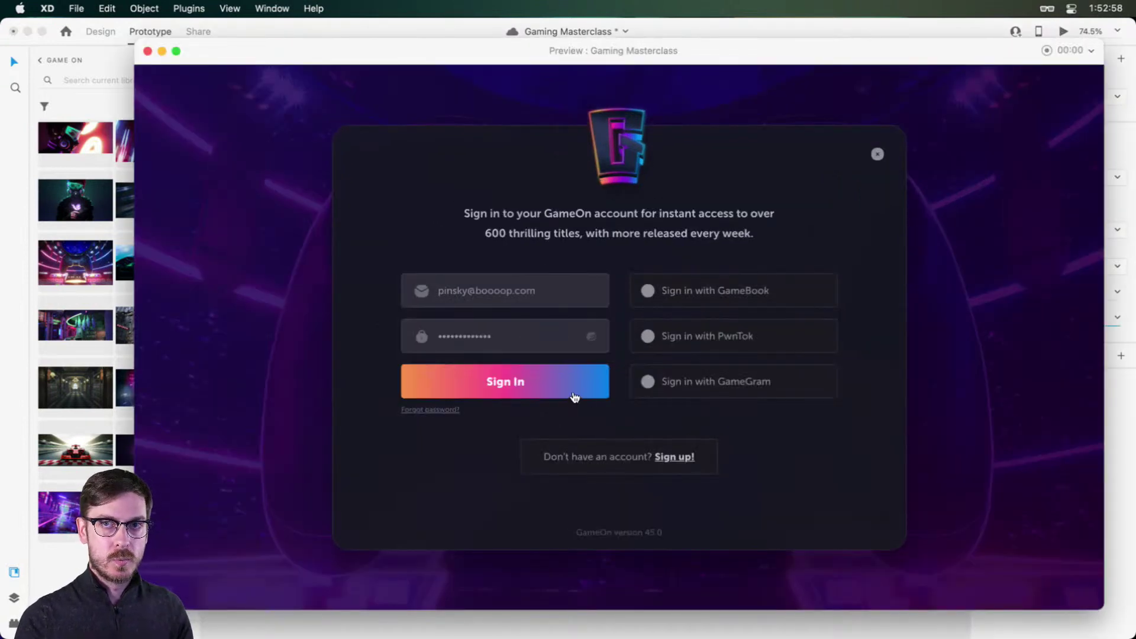
left_click(574, 396)
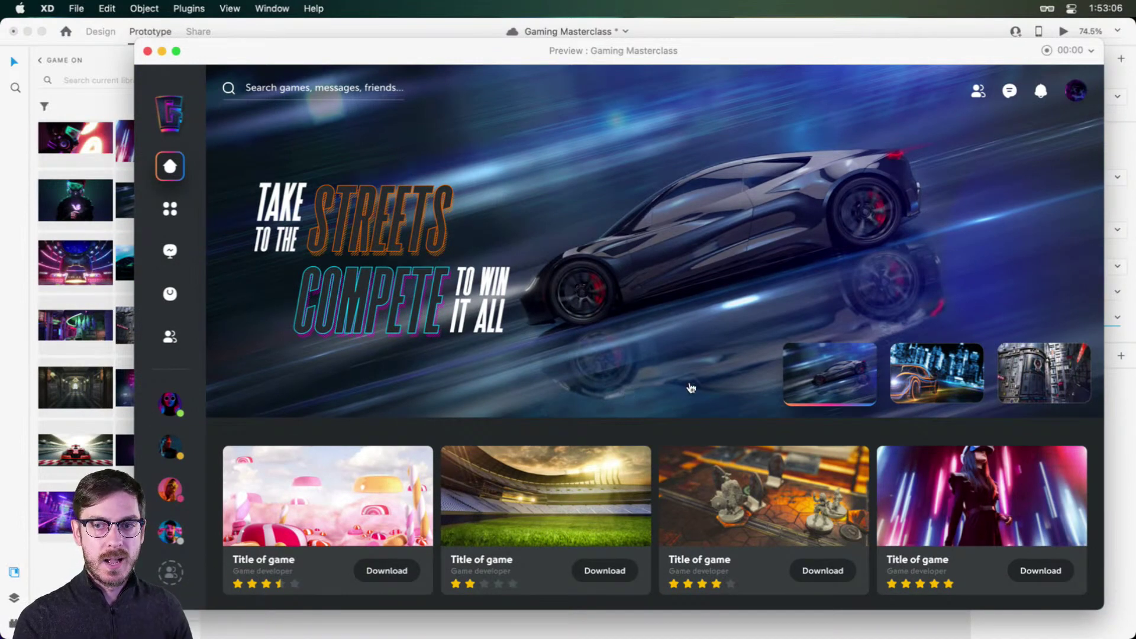
key("super+w")
Step: Try a Push Up animation in preview, then undo the trial settings
left_click(1116, 265)
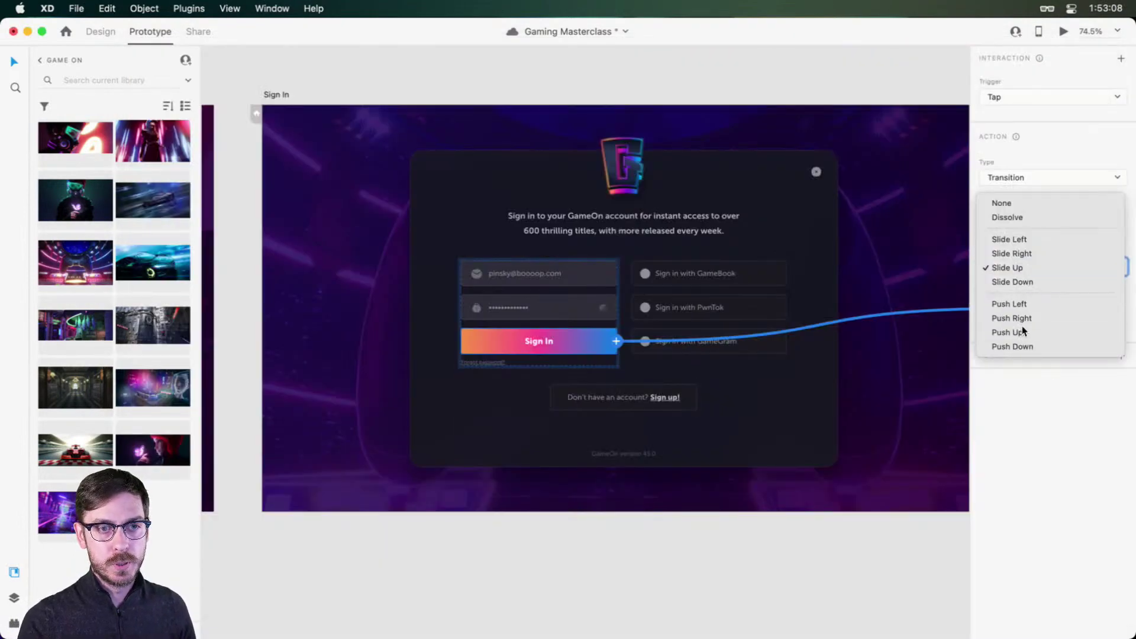
left_click(1021, 325)
left_click(1063, 31)
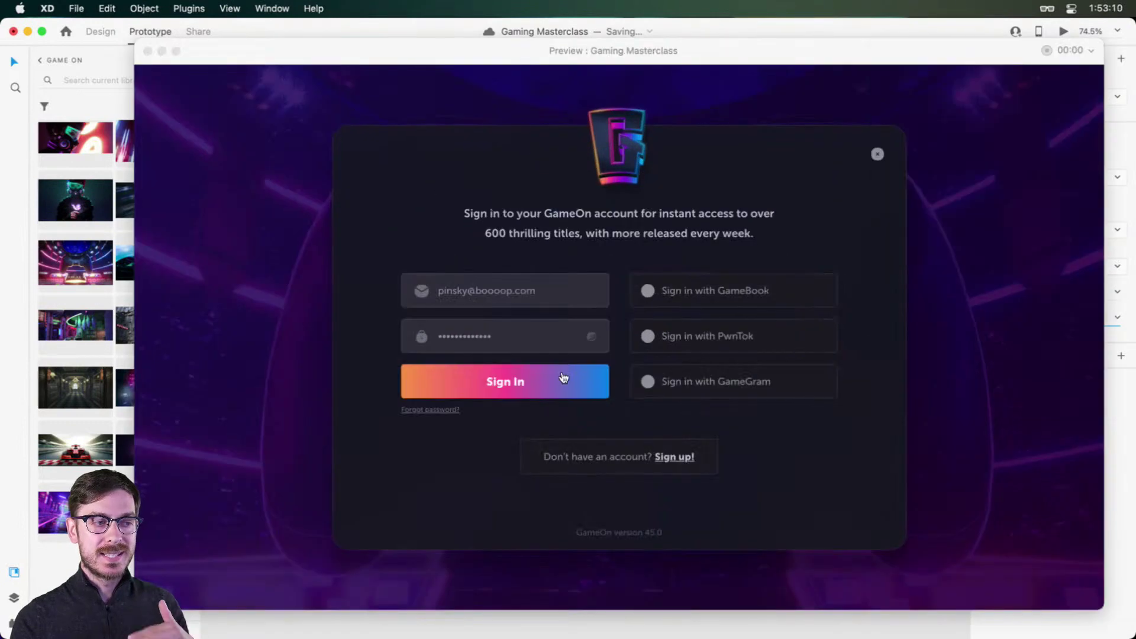
left_click(563, 384)
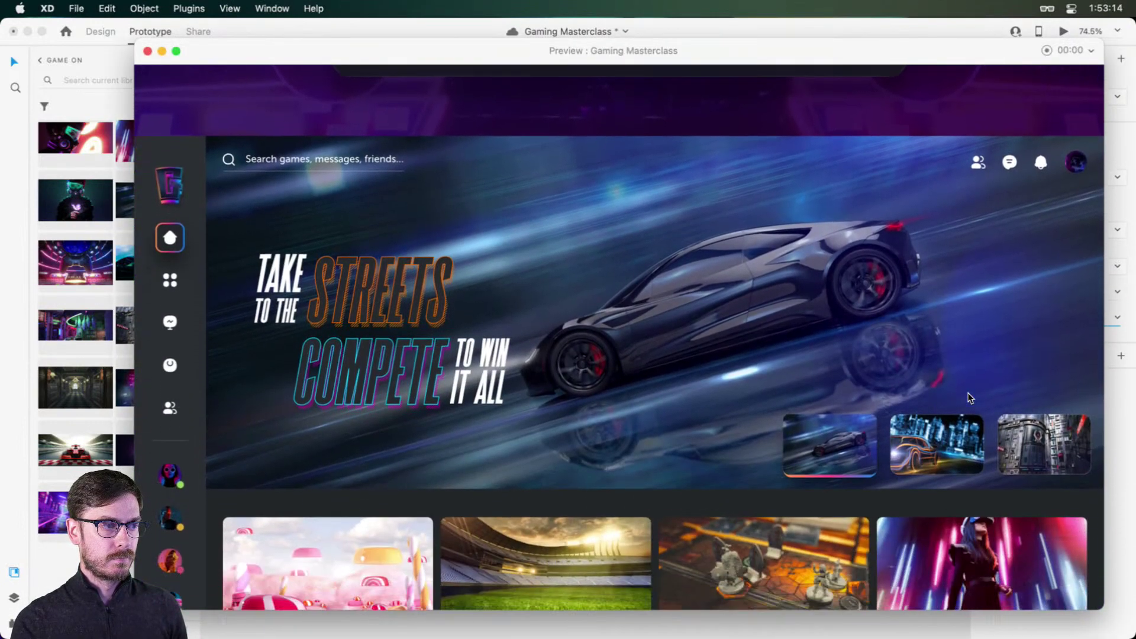
key("Escape")
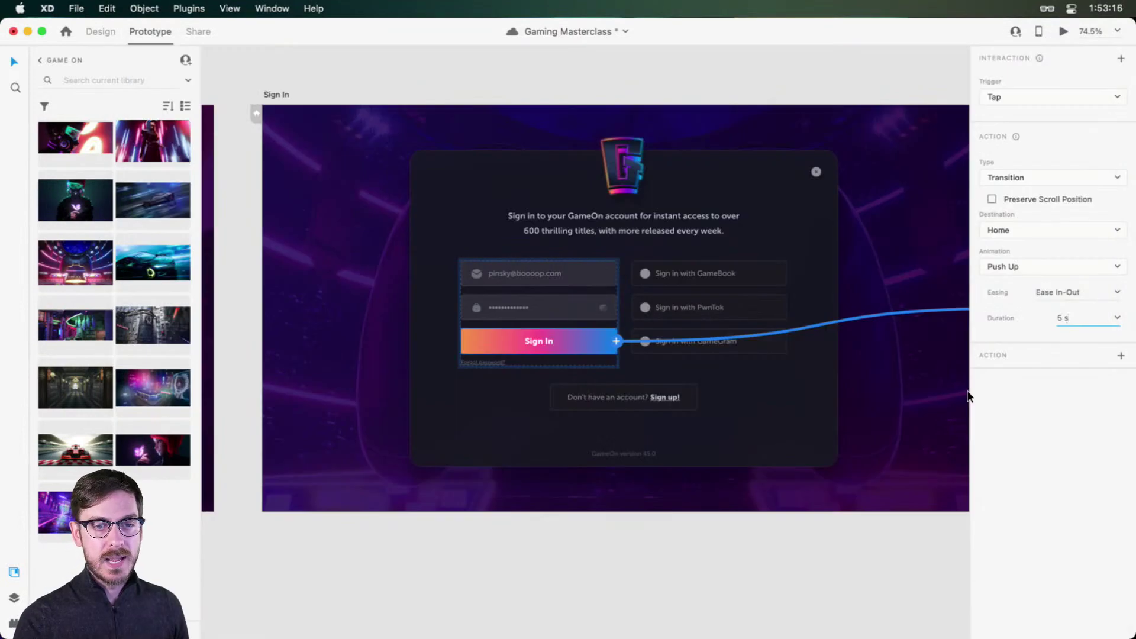
key("Escape")
key("super+z")
key("super+z")
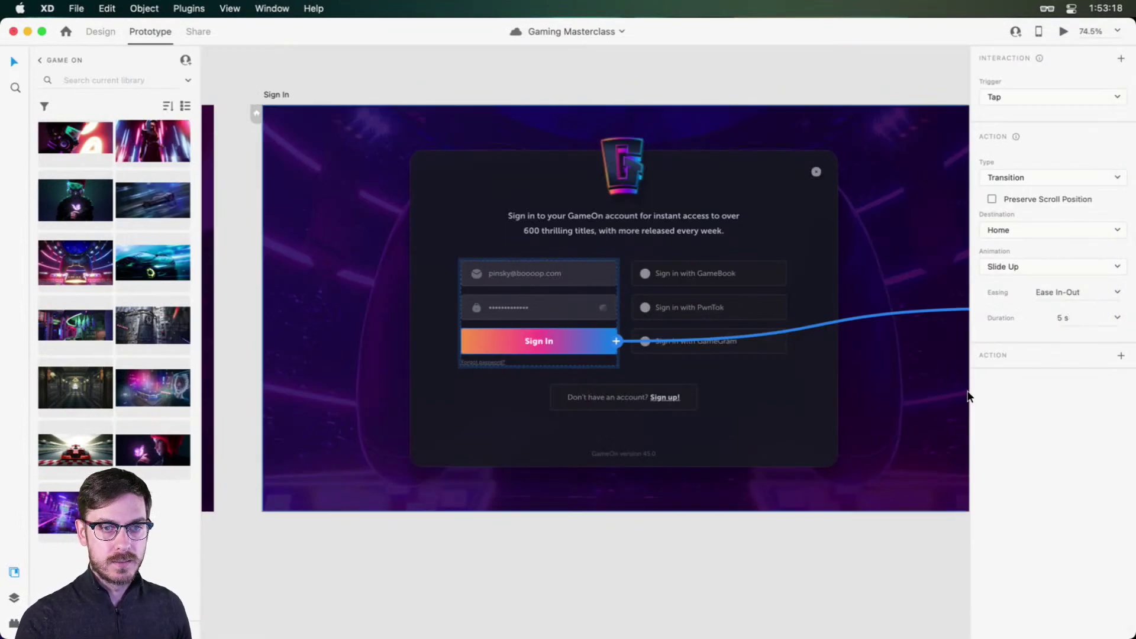
Step: Preview again, then set a 0.8 s duration and watch the slower slide
left_click(1063, 31)
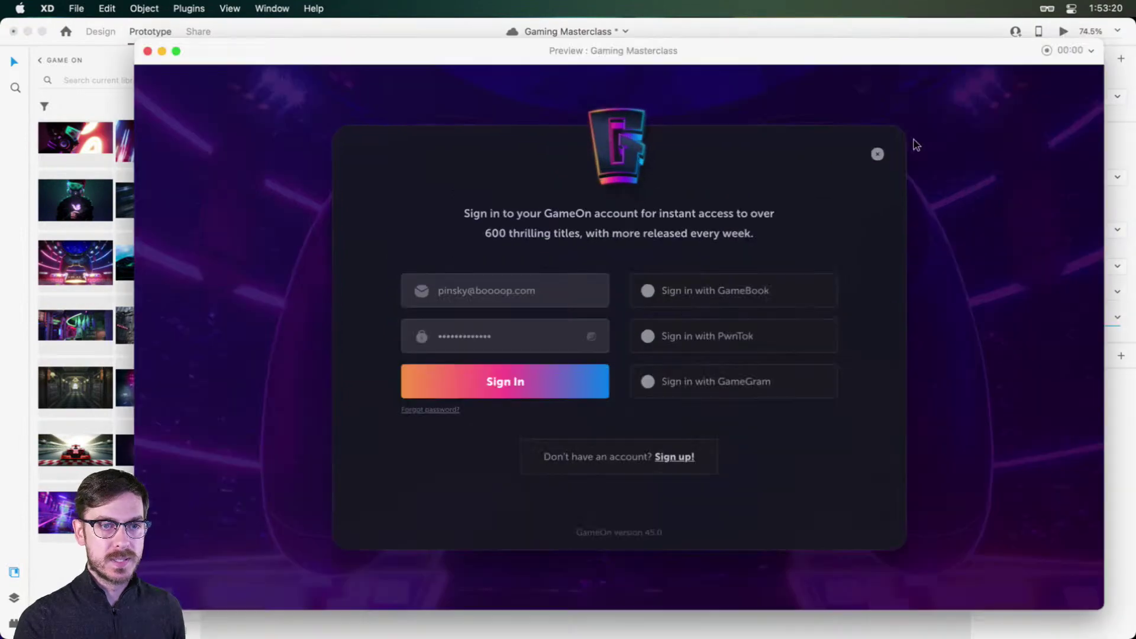
left_click(545, 383)
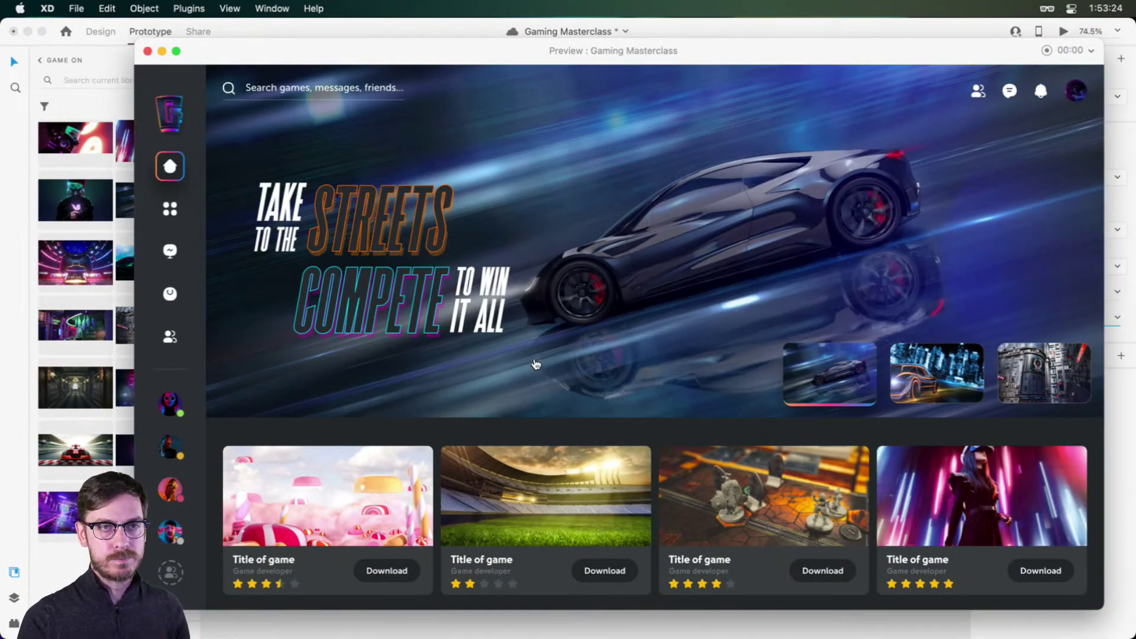
key("Escape")
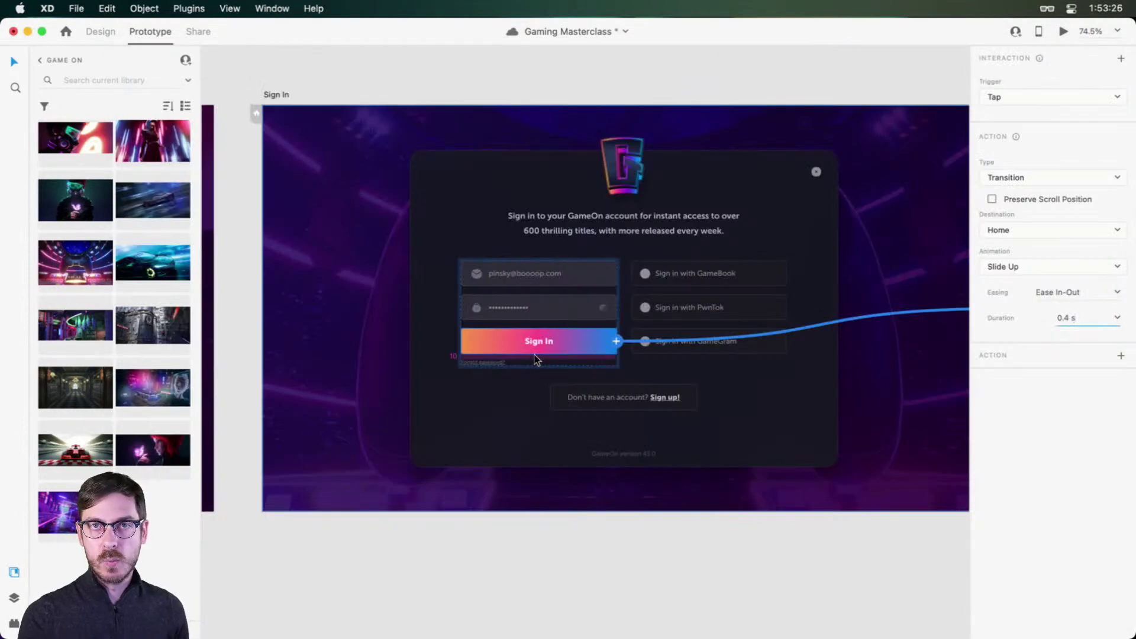
left_click(1117, 318)
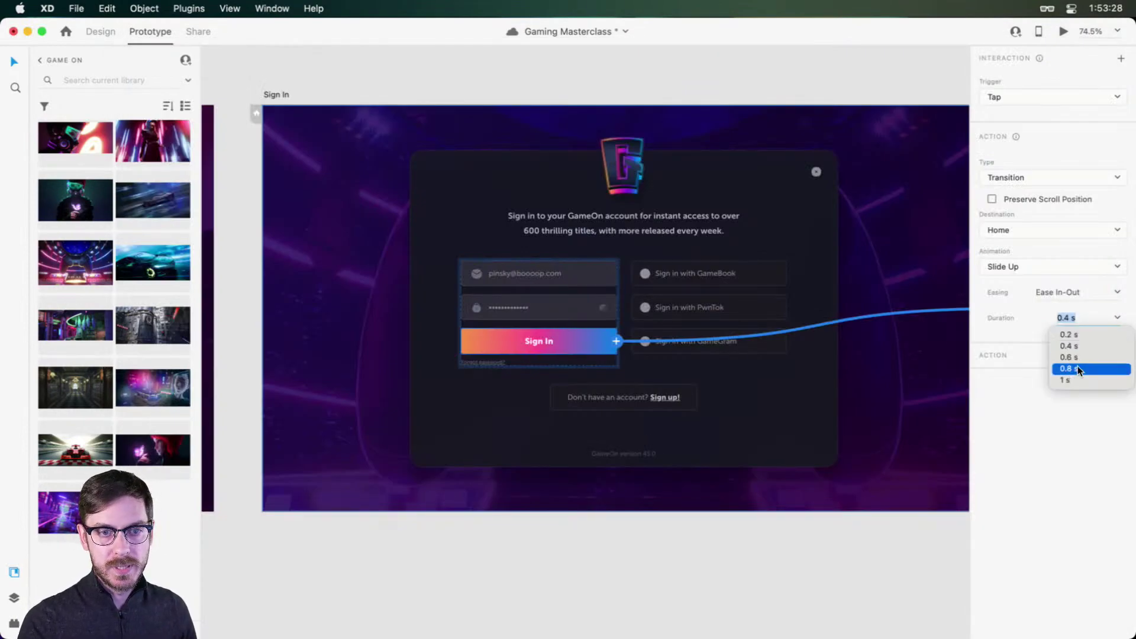
left_click(1078, 367)
left_click(1061, 33)
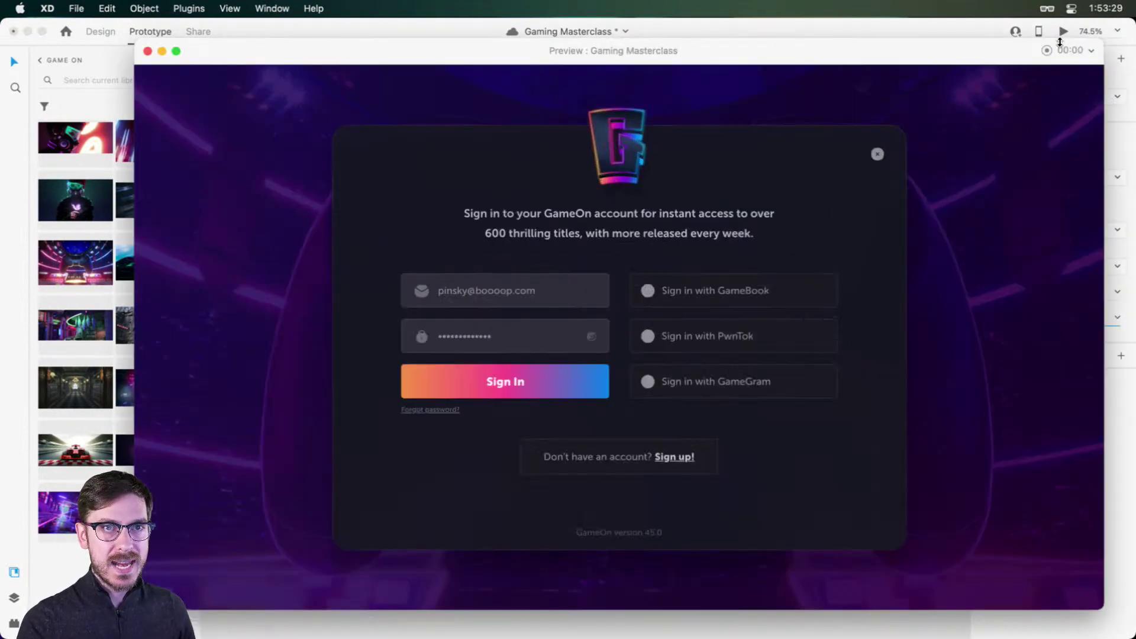
left_click(495, 388)
key("super+w")
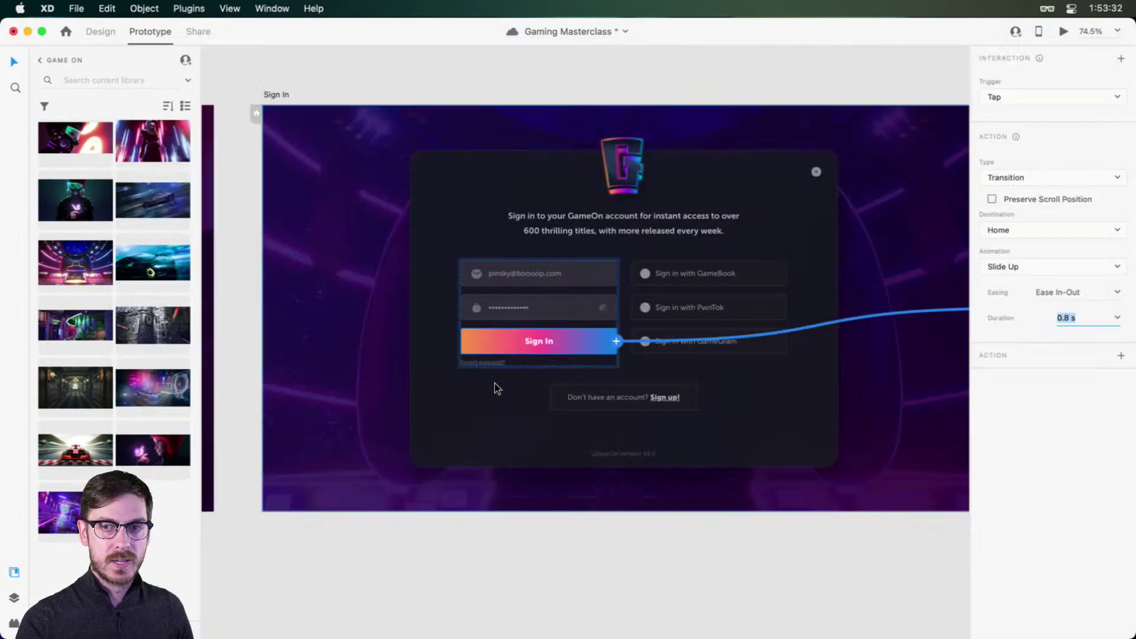
Step: Test Push Up once more, then undo back to Slide Up at 0.4 s
left_click(1114, 267)
left_click(1007, 335)
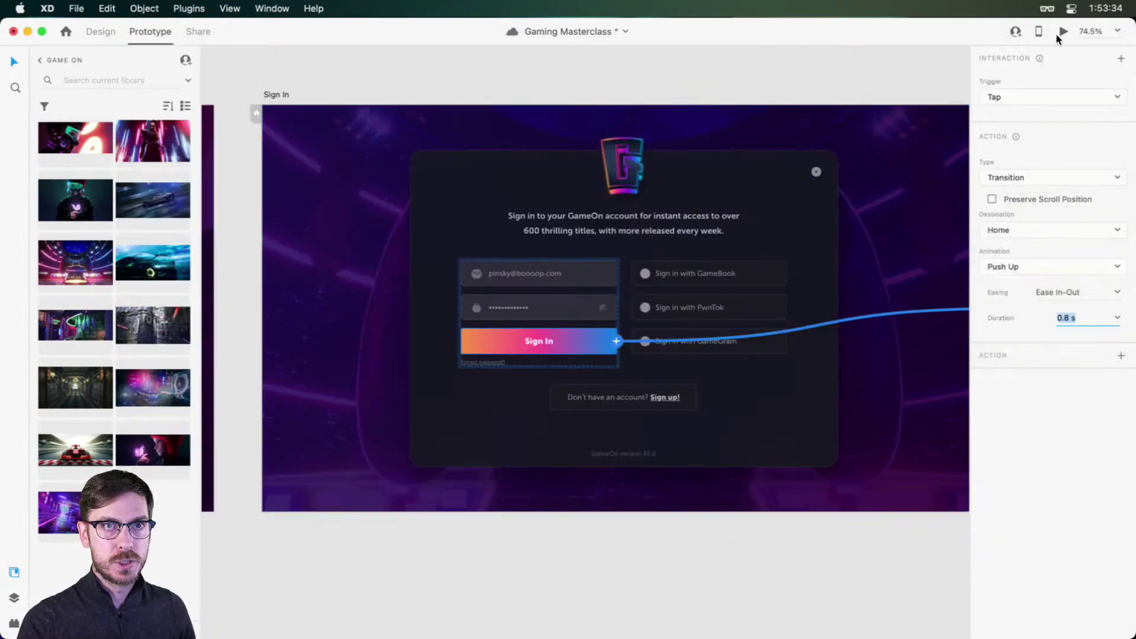
left_click(1062, 32)
left_click(563, 384)
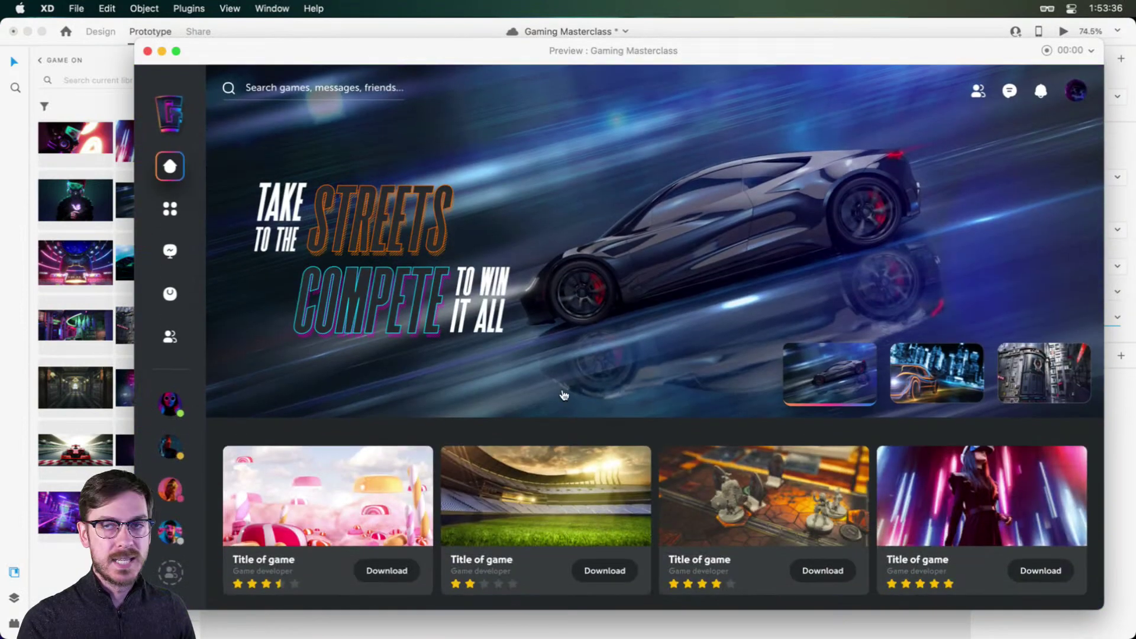
key("super+w")
key("super+z")
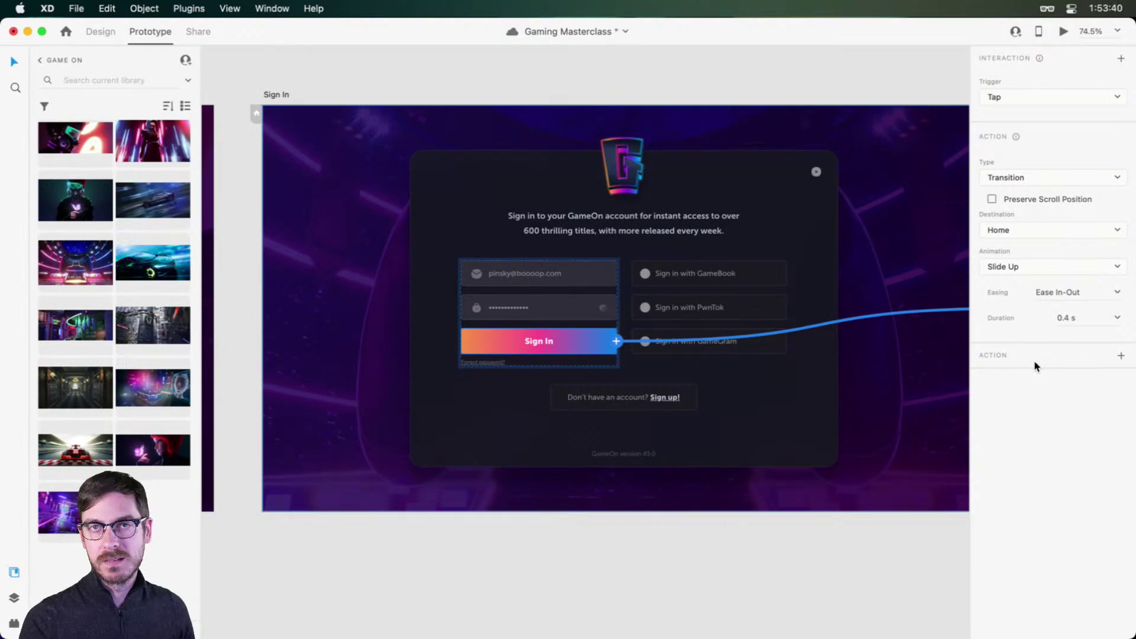
scroll(883, 355, "right", 2)
scroll(885, 359, "right", 1)
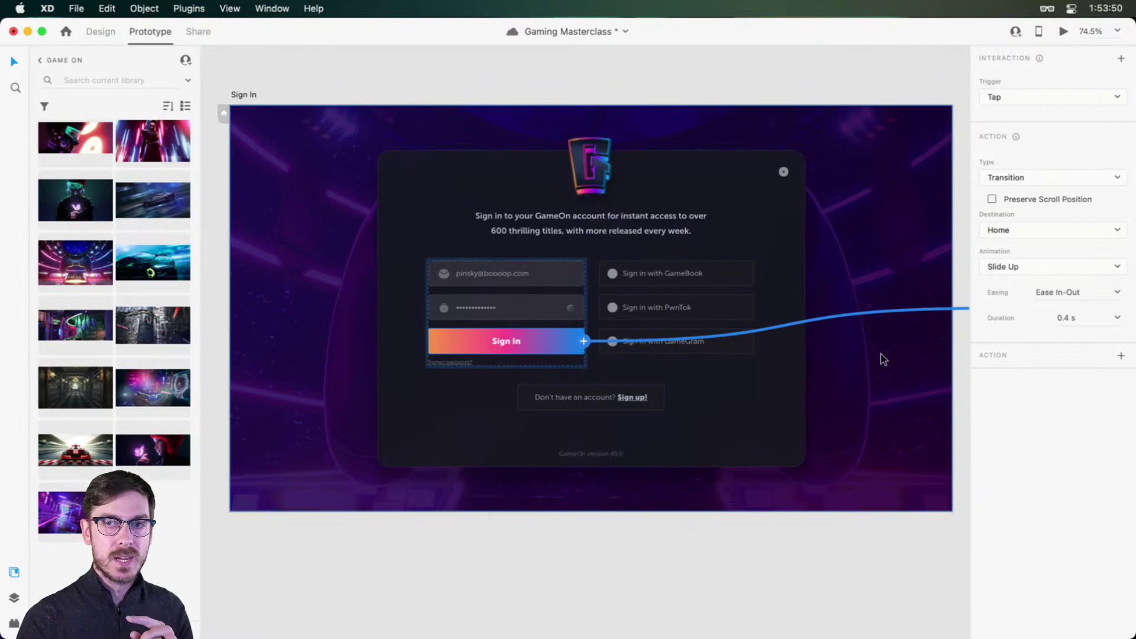
Step: Return to Design mode and save the Gaming Masterclass file
left_click(90, 26)
left_click(594, 400)
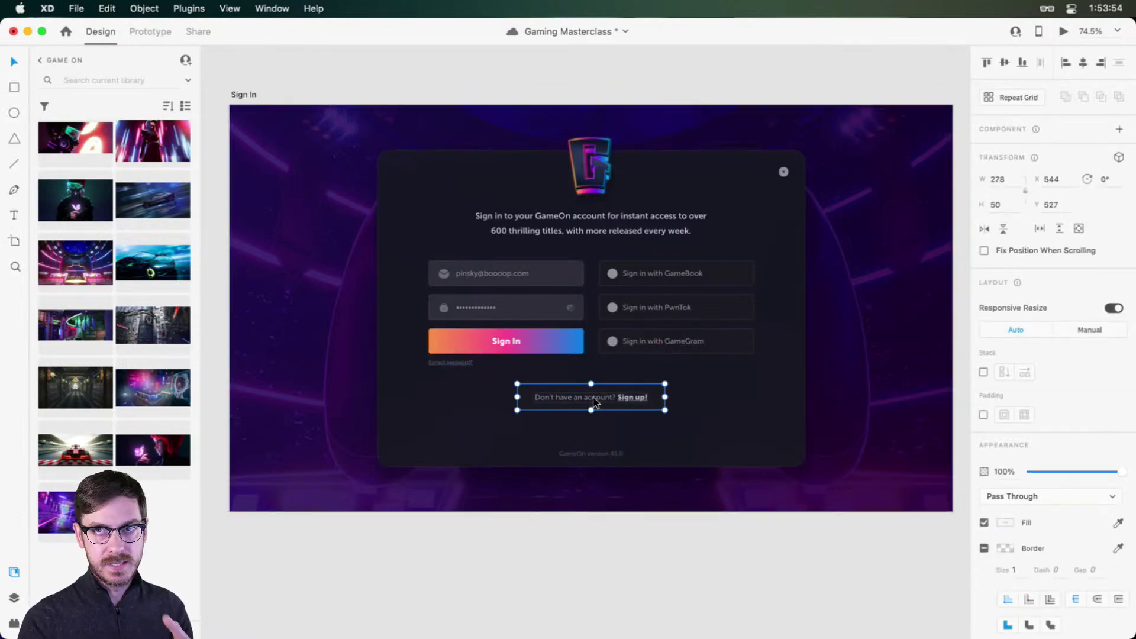
scroll(594, 402, "up", 5)
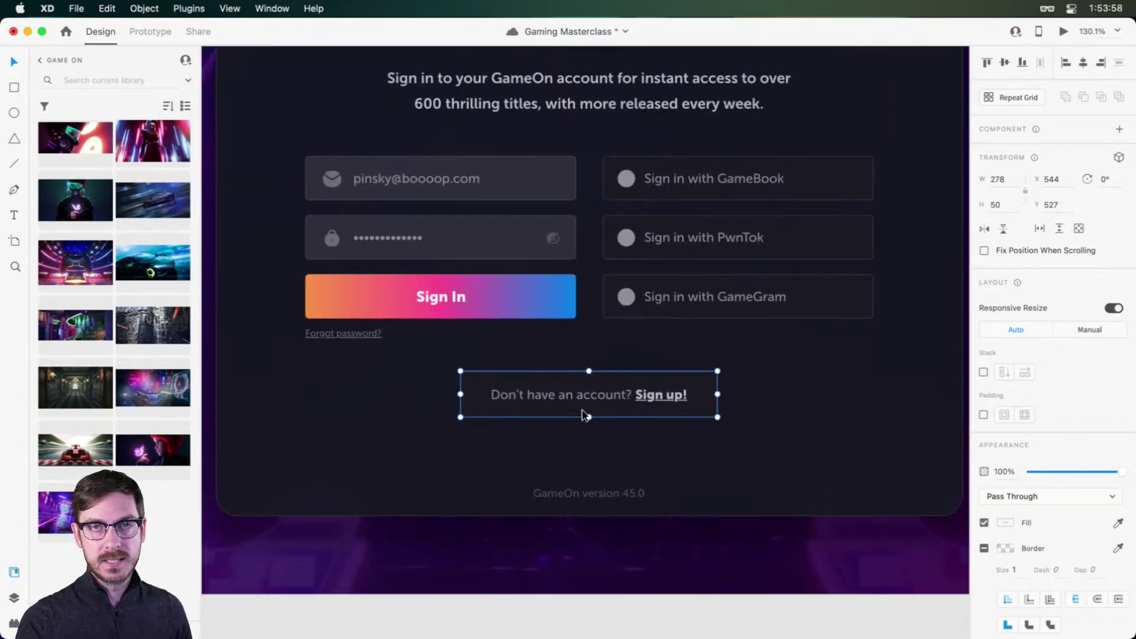
scroll(633, 404, "down", 4)
scroll(379, 125, "up", 7)
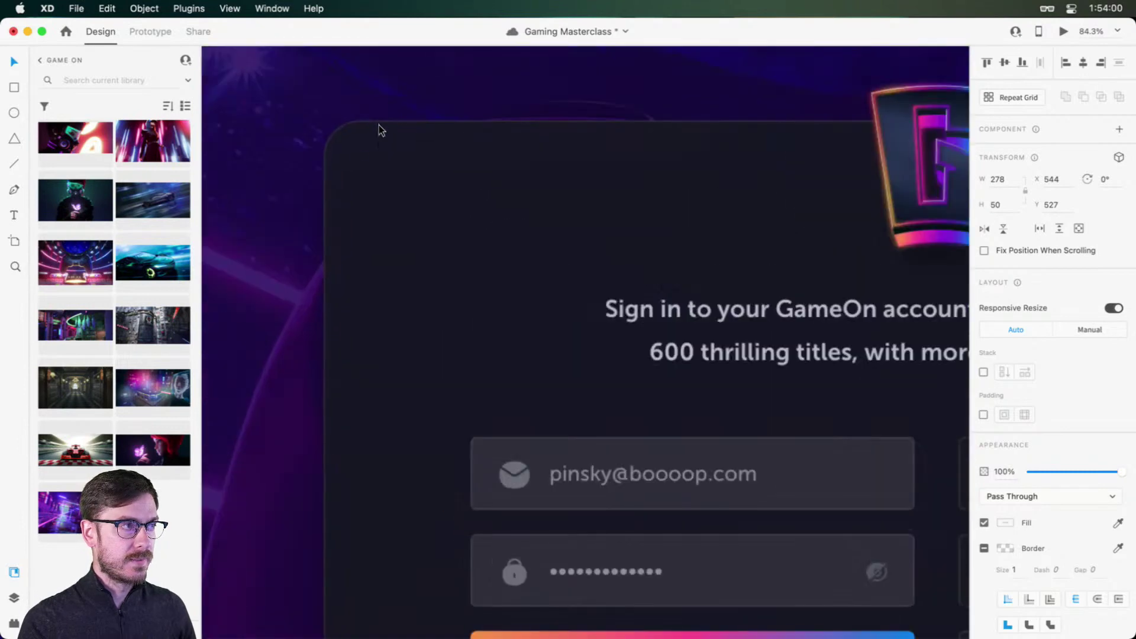
scroll(353, 150, "down", 8)
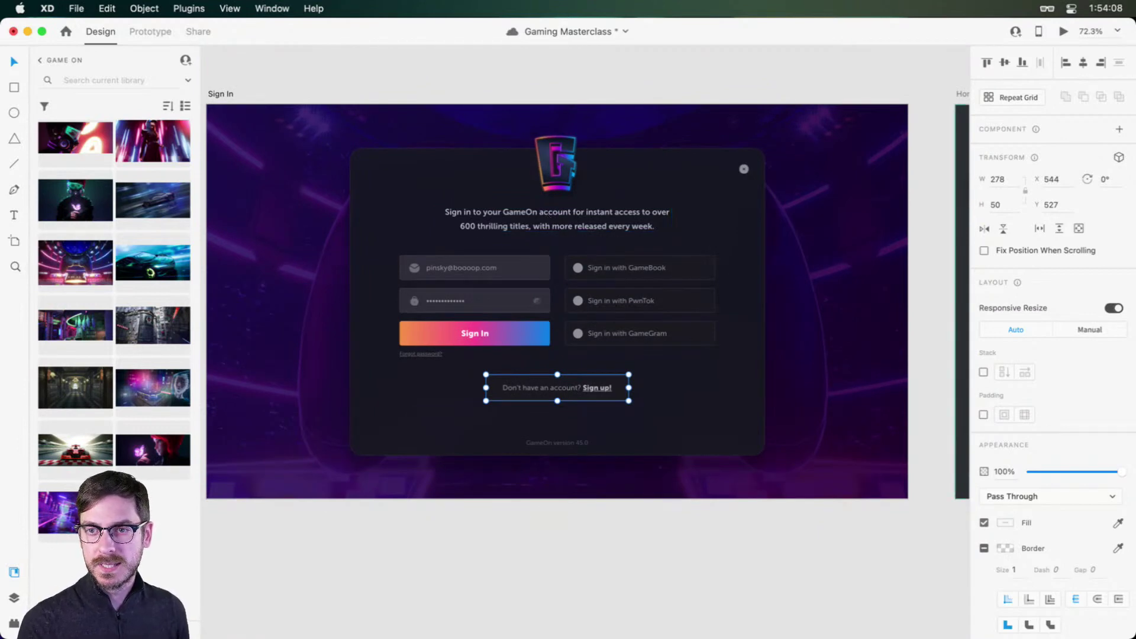
key("super+s")
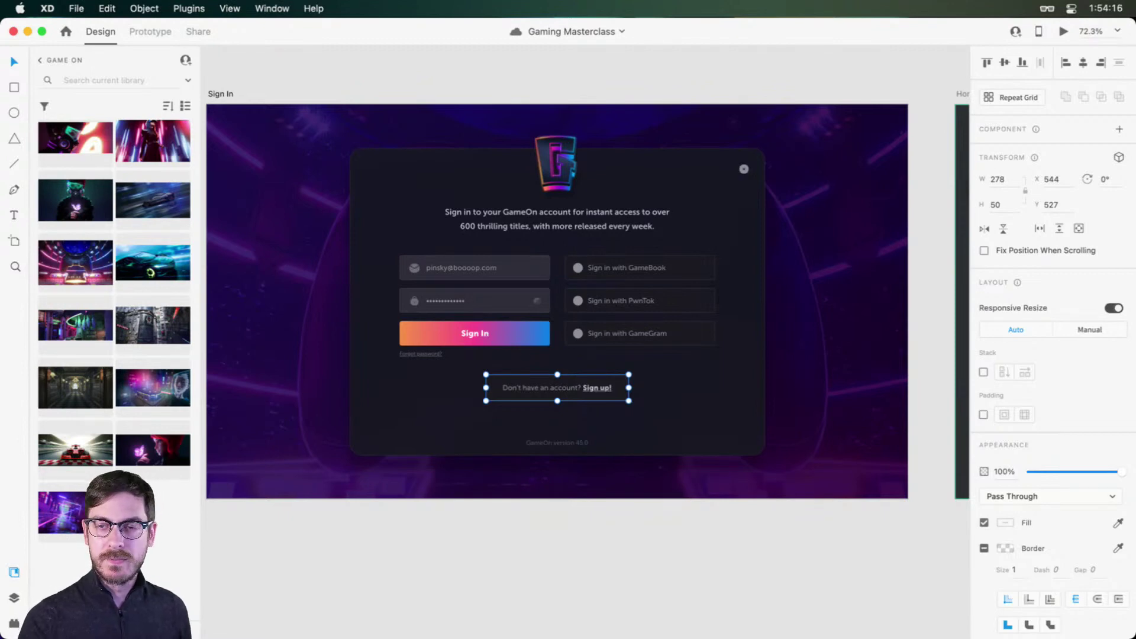
Step: Nudge the sign-in description text up slightly with the arrow key
left_click(645, 80)
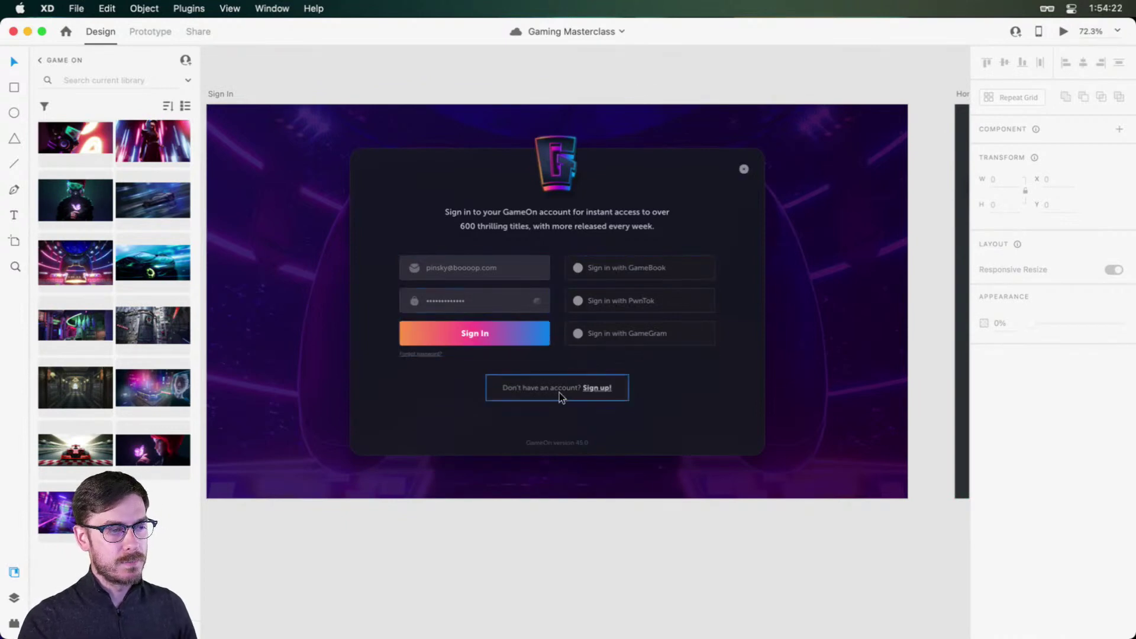
scroll(552, 385, "down", 3)
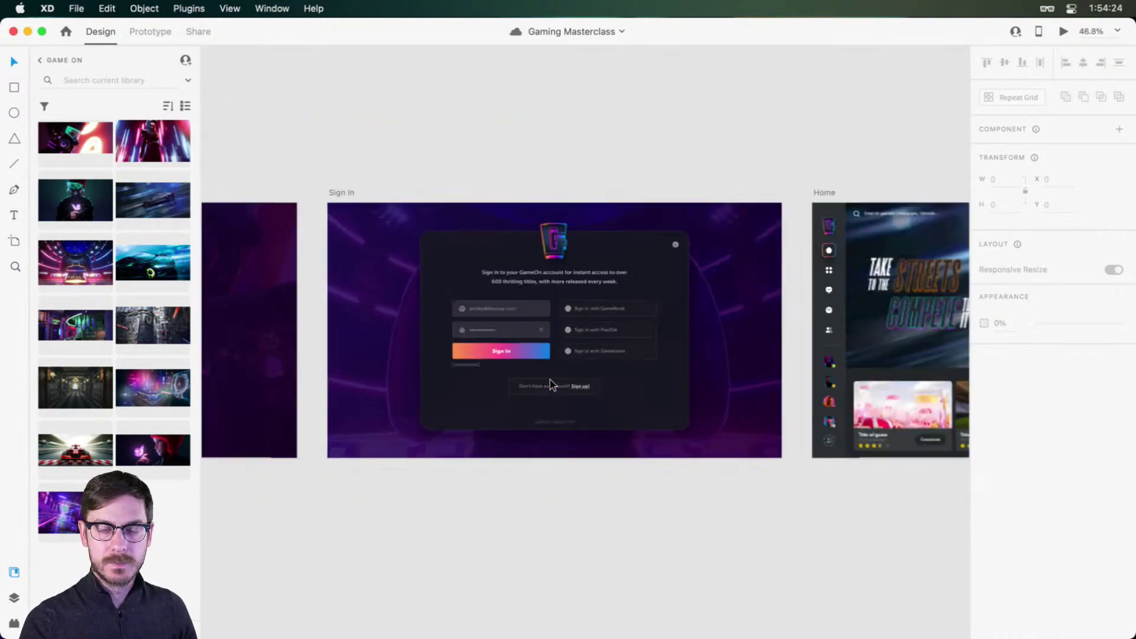
left_click_drag(503, 150, 711, 143)
left_click(609, 231)
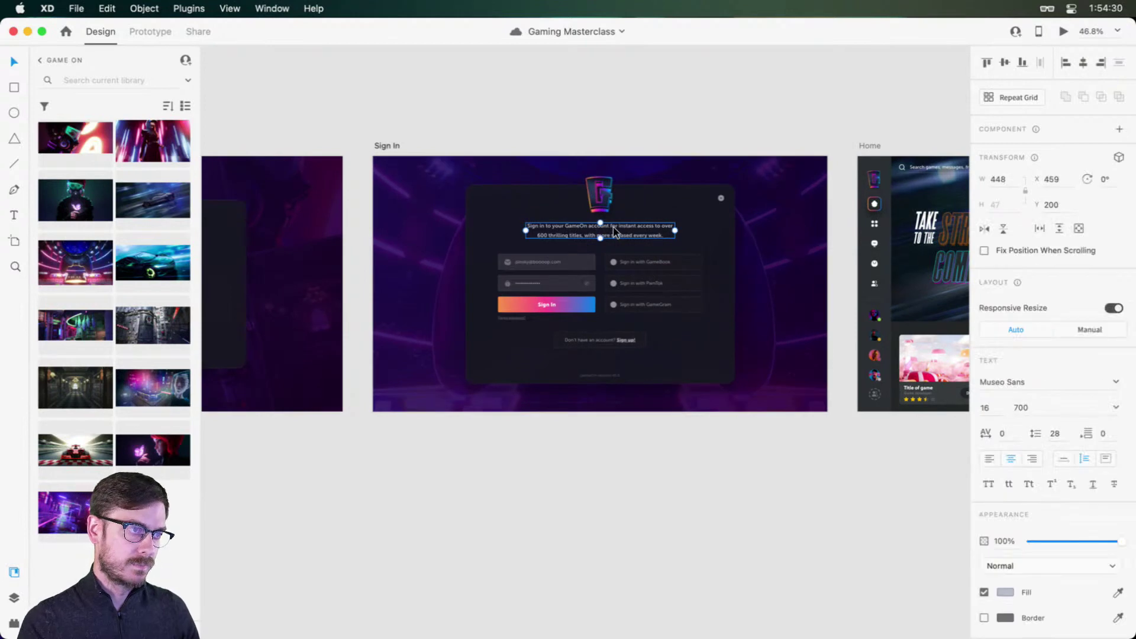
key("Up")
key("Up")
key("Up")
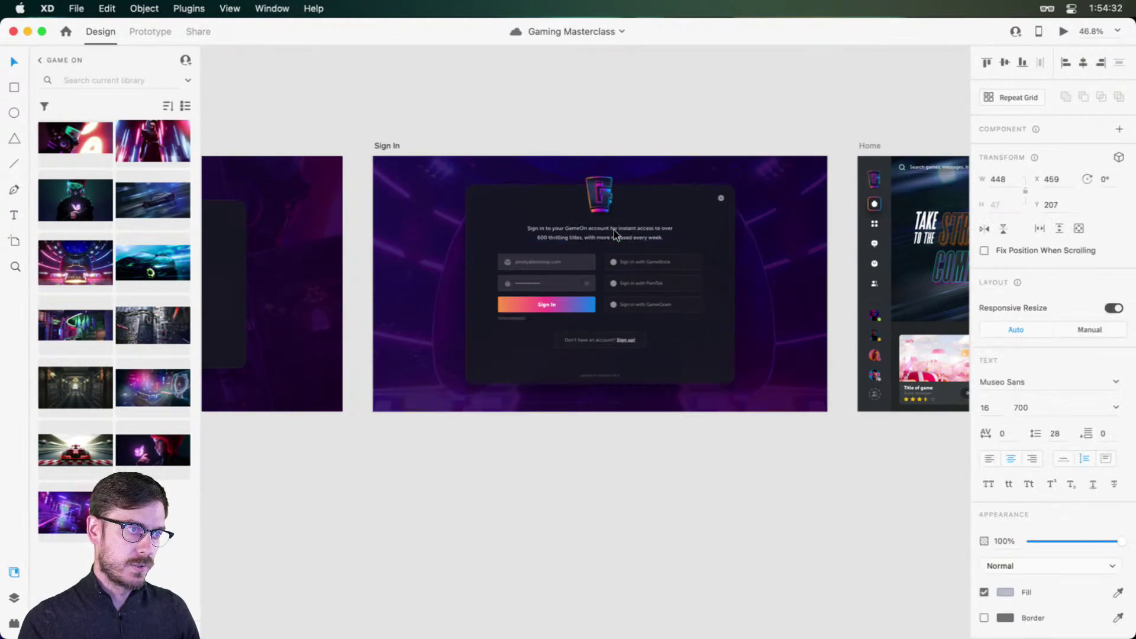
Step: Preview the prototype starting from the loading screen
scroll(533, 241, "left", 10)
left_click(585, 244)
key("super+Return")
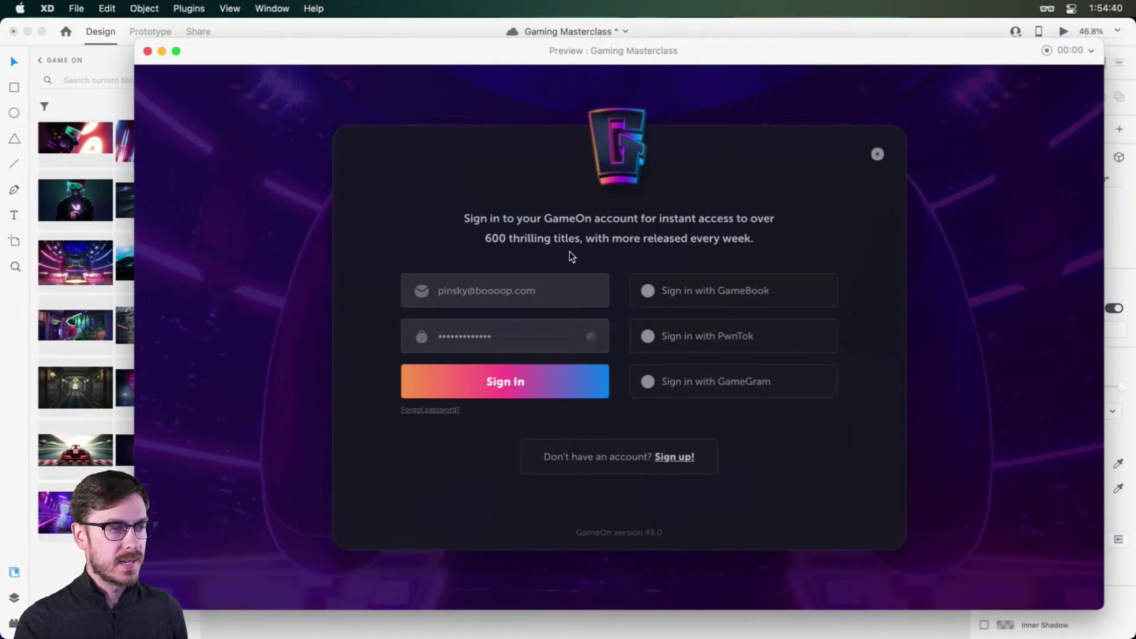
left_click(557, 387)
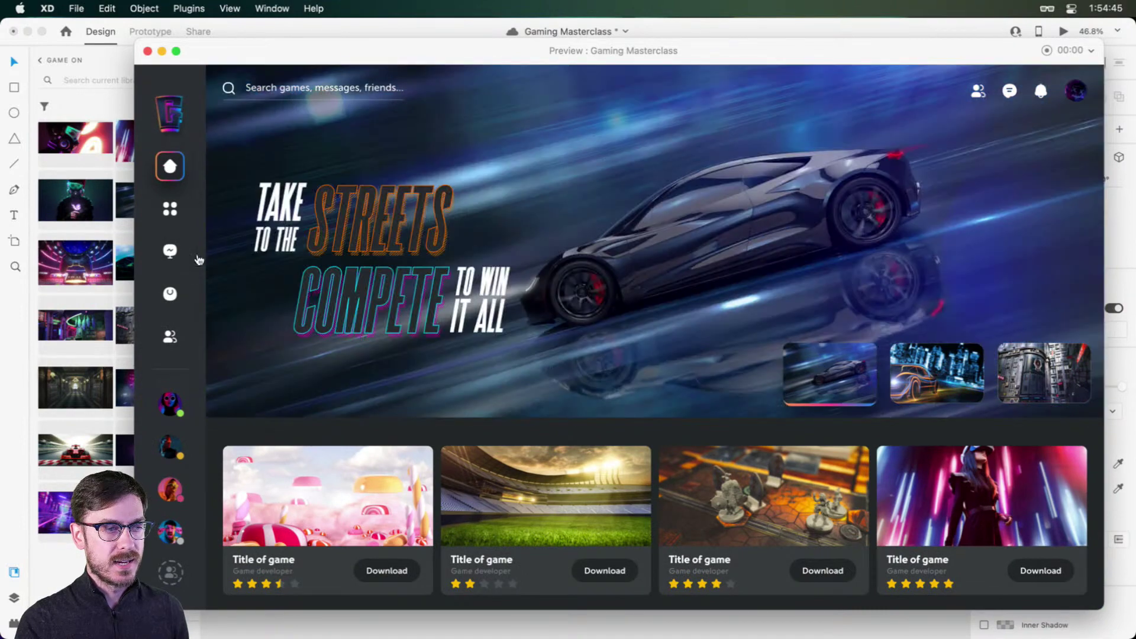
mouse_move(199, 260)
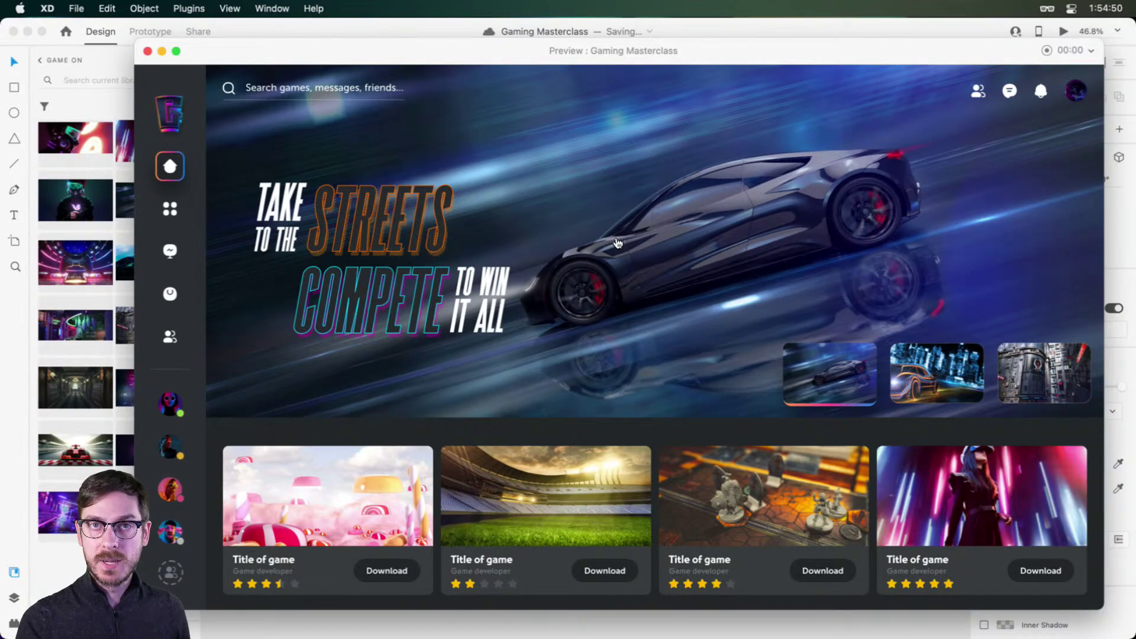
key("super+w")
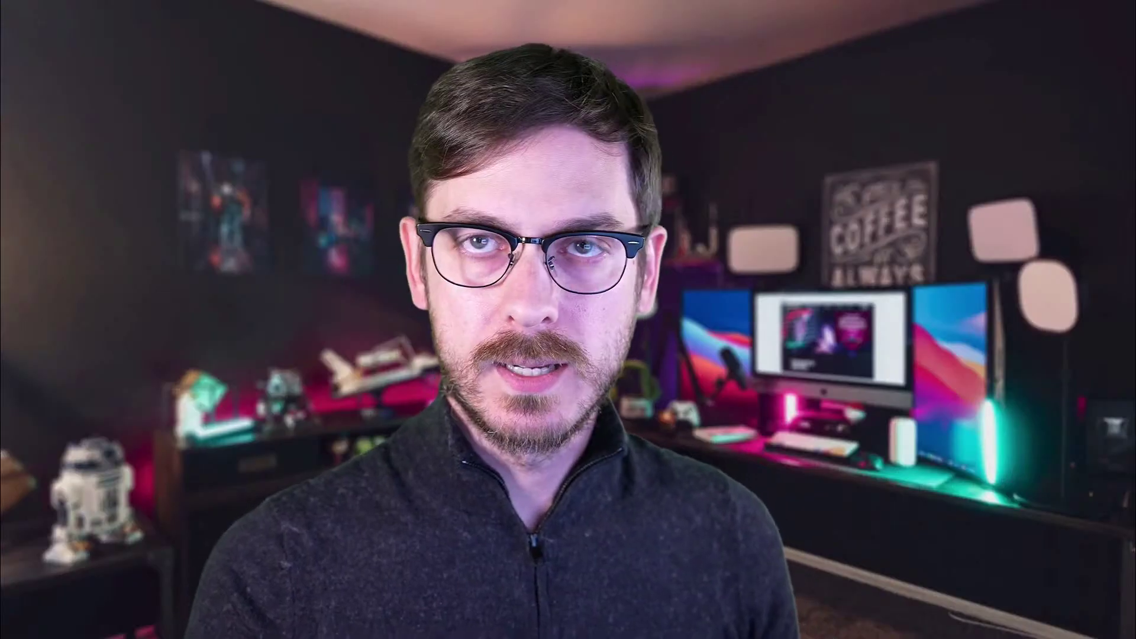